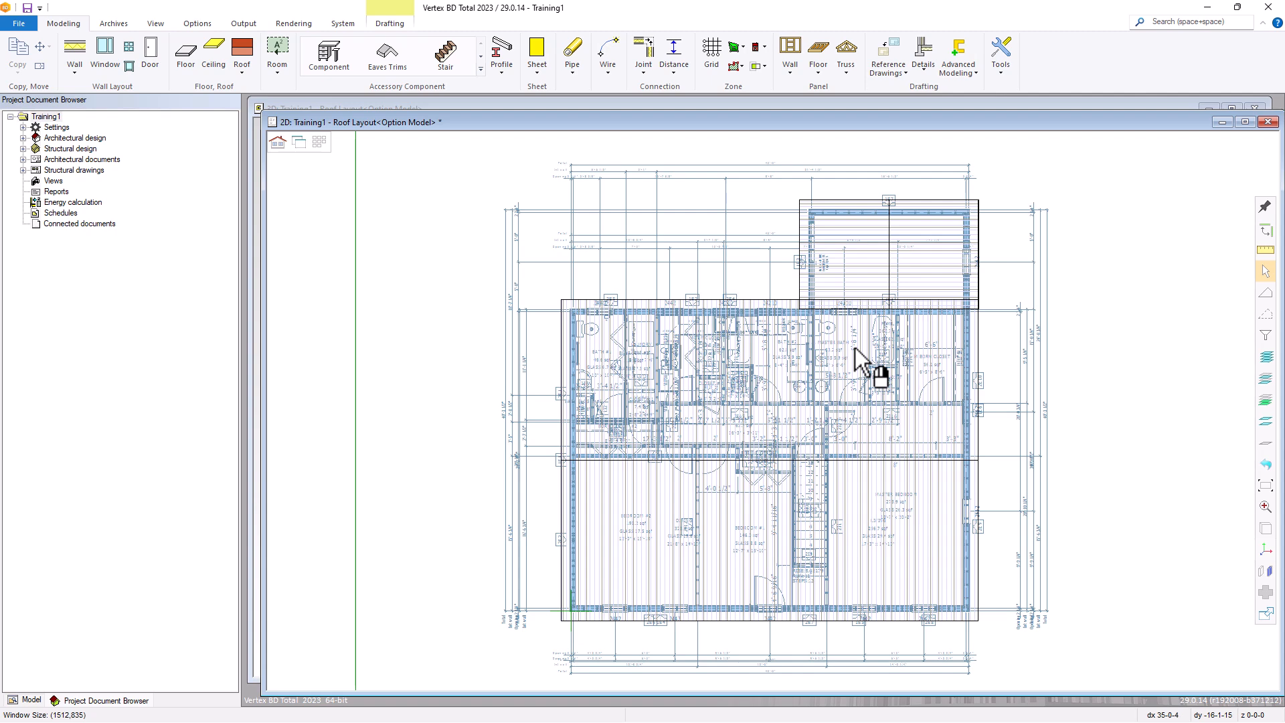
Examine the main roof's 2x10-SHINGLE layers and the Roofs structure library, leaving the component's properties as they are.
double_click(854, 346)
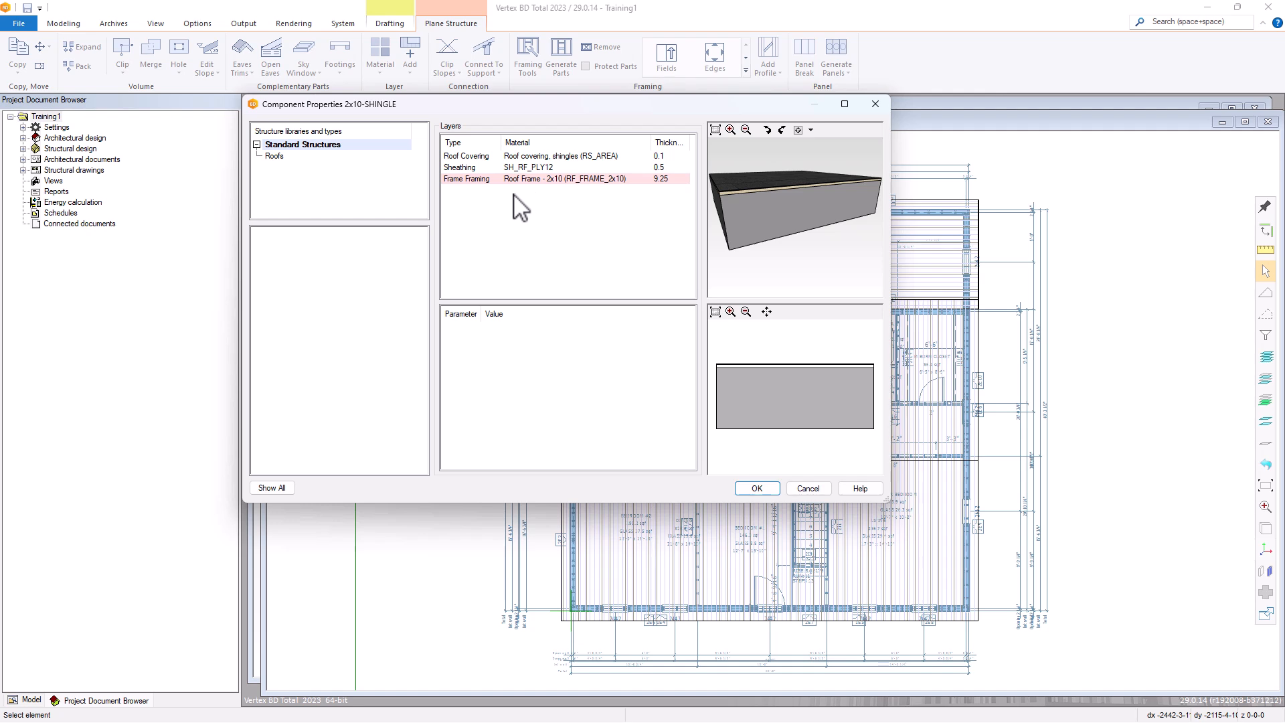
left_click(331, 158)
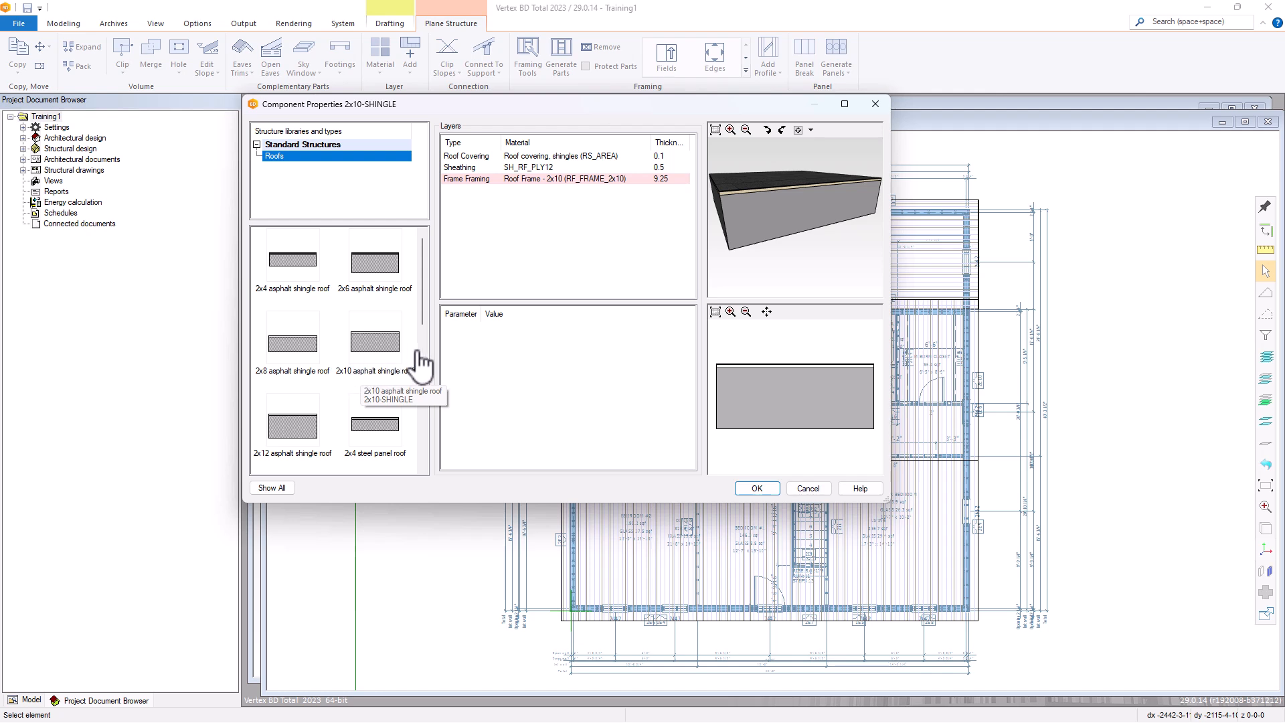
left_click(806, 487)
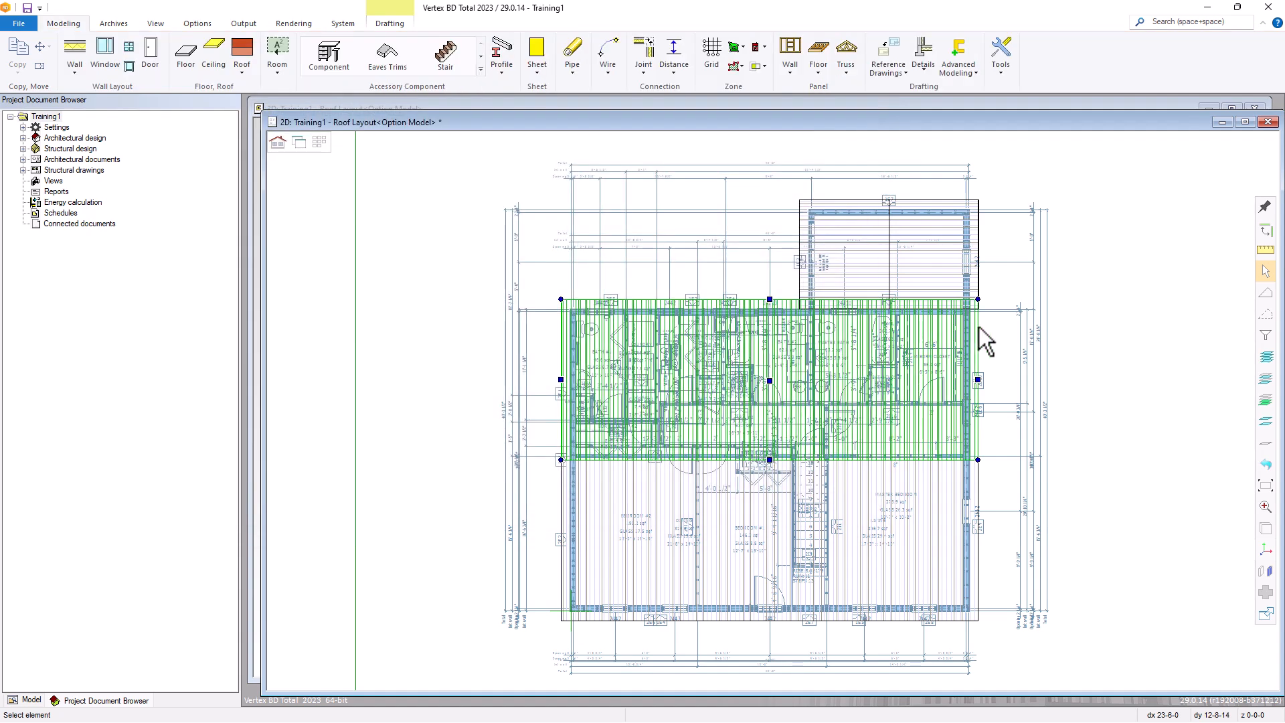
left_click(1067, 328)
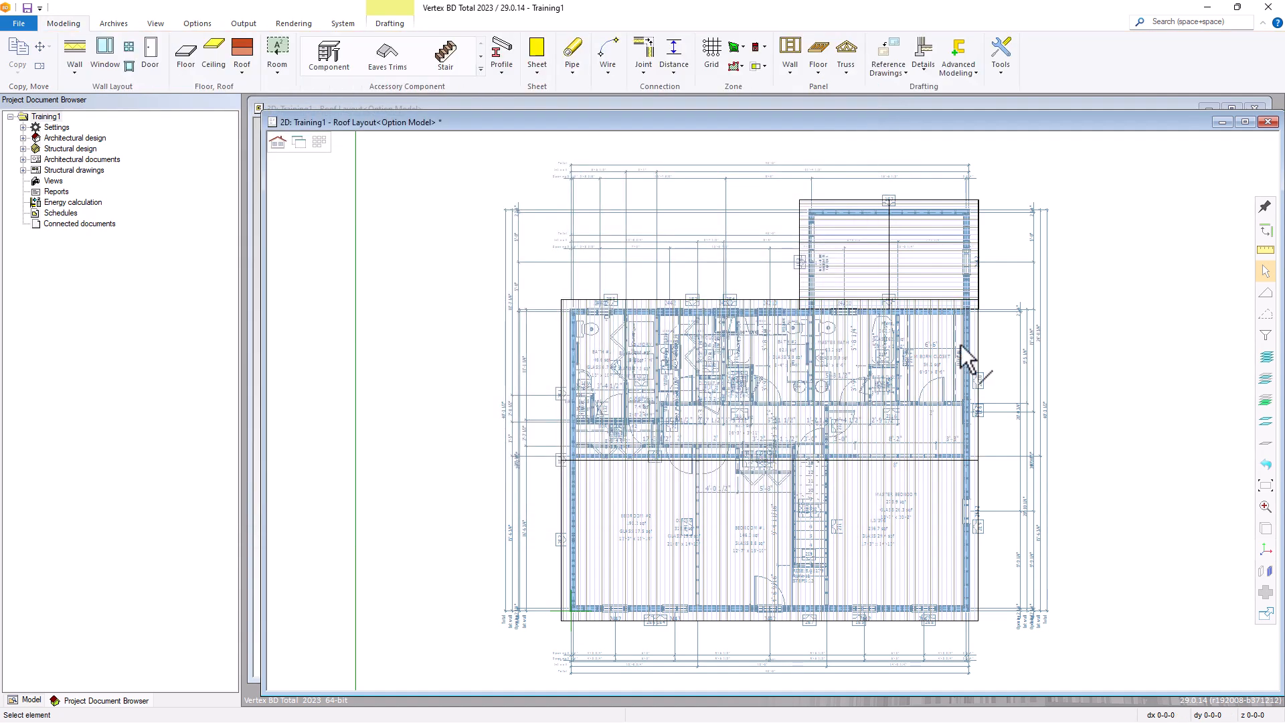
middle_click(903, 363)
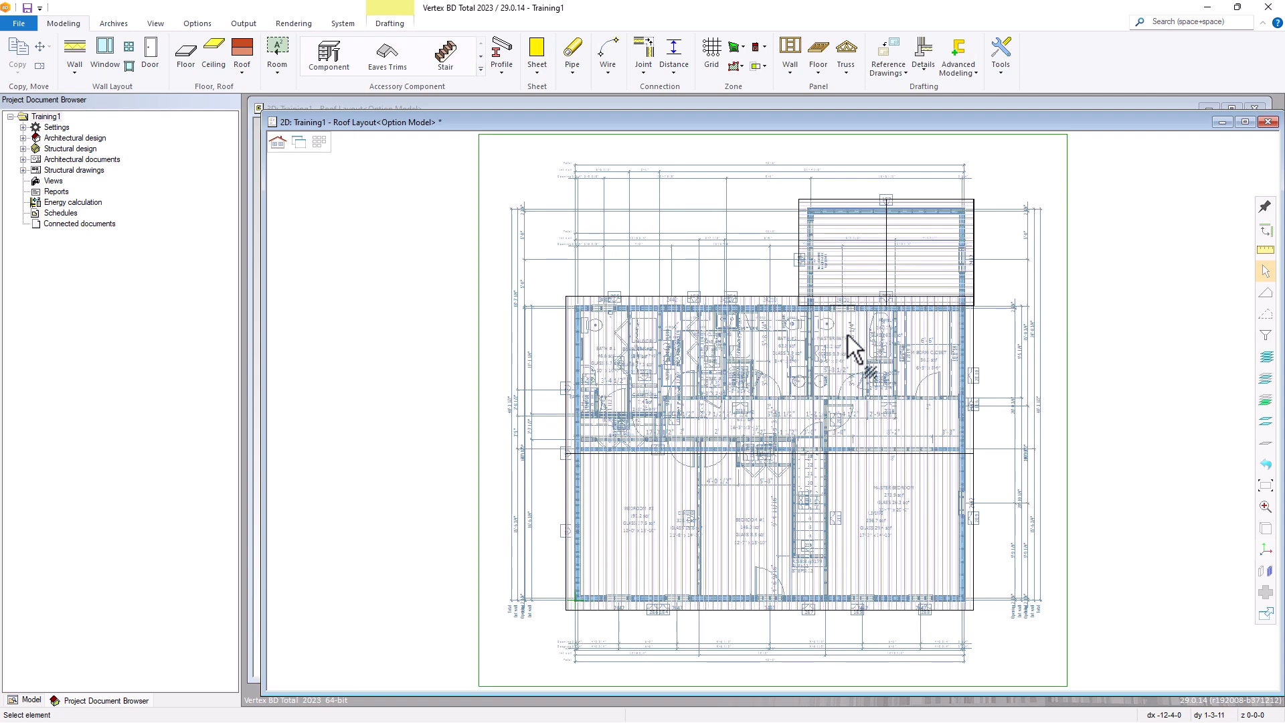
Examine the Roof Framing model in 3D around the lower rear wing, then return to the 2D roof layout.
left_click(299, 142)
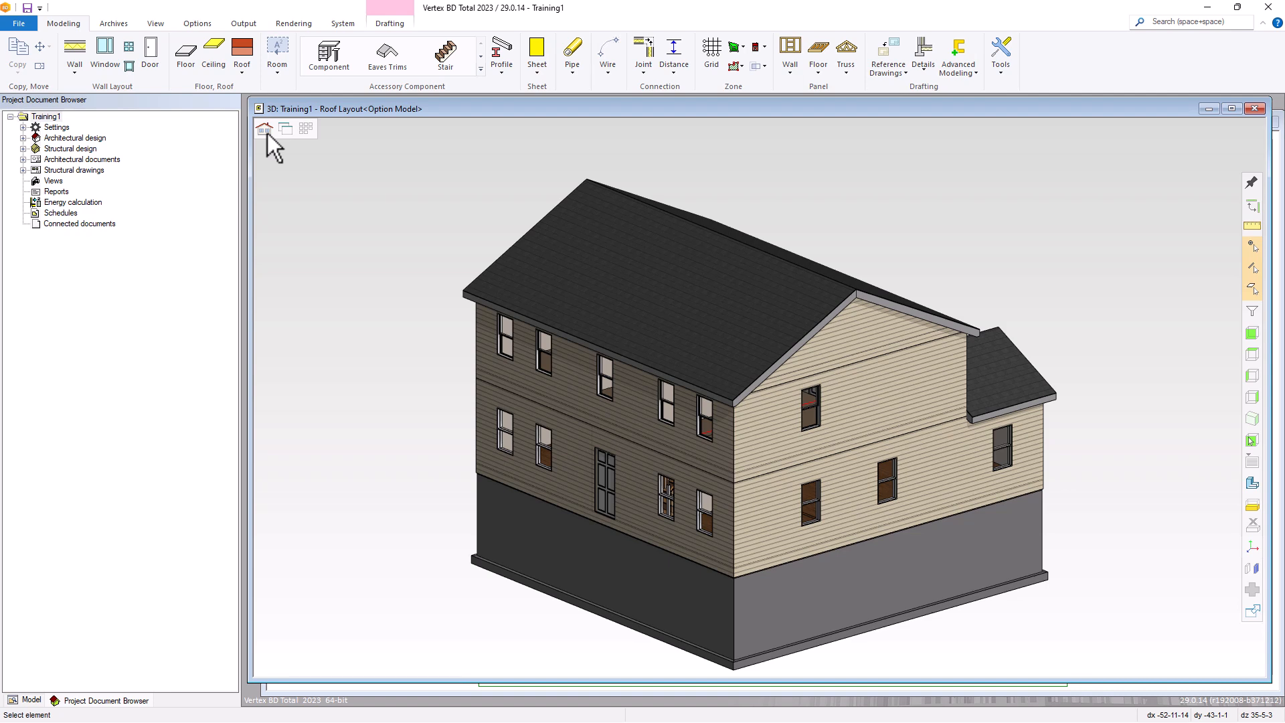
left_click(267, 132)
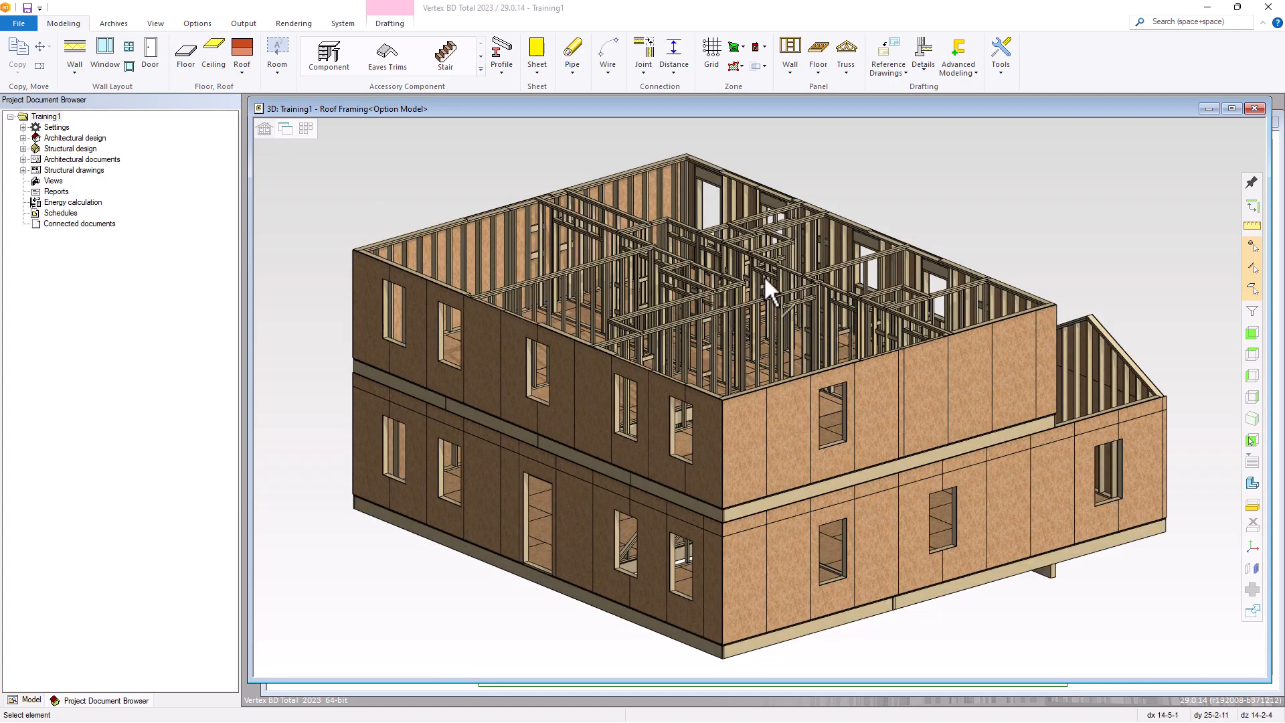
middle_click_drag(1070, 379, 979, 356)
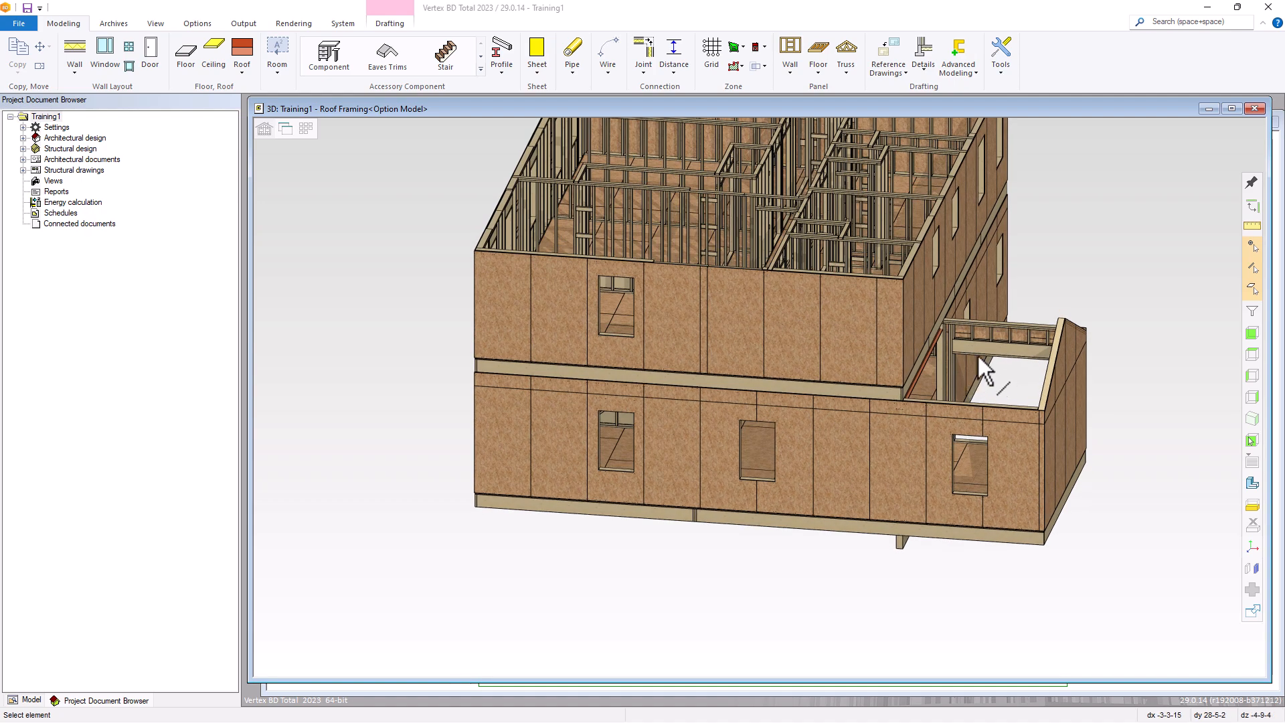
left_click(284, 128)
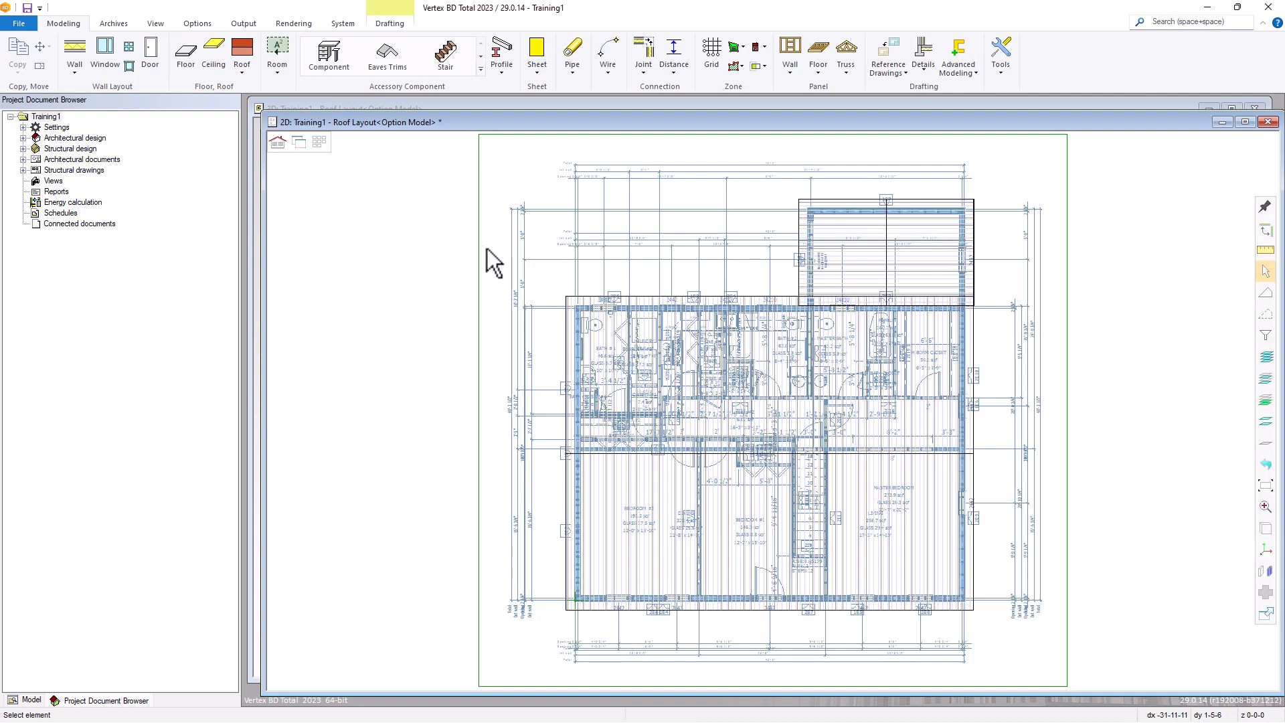
Open the 2nd Level, Ceiling Layout drawing together with its model.
left_click(320, 141)
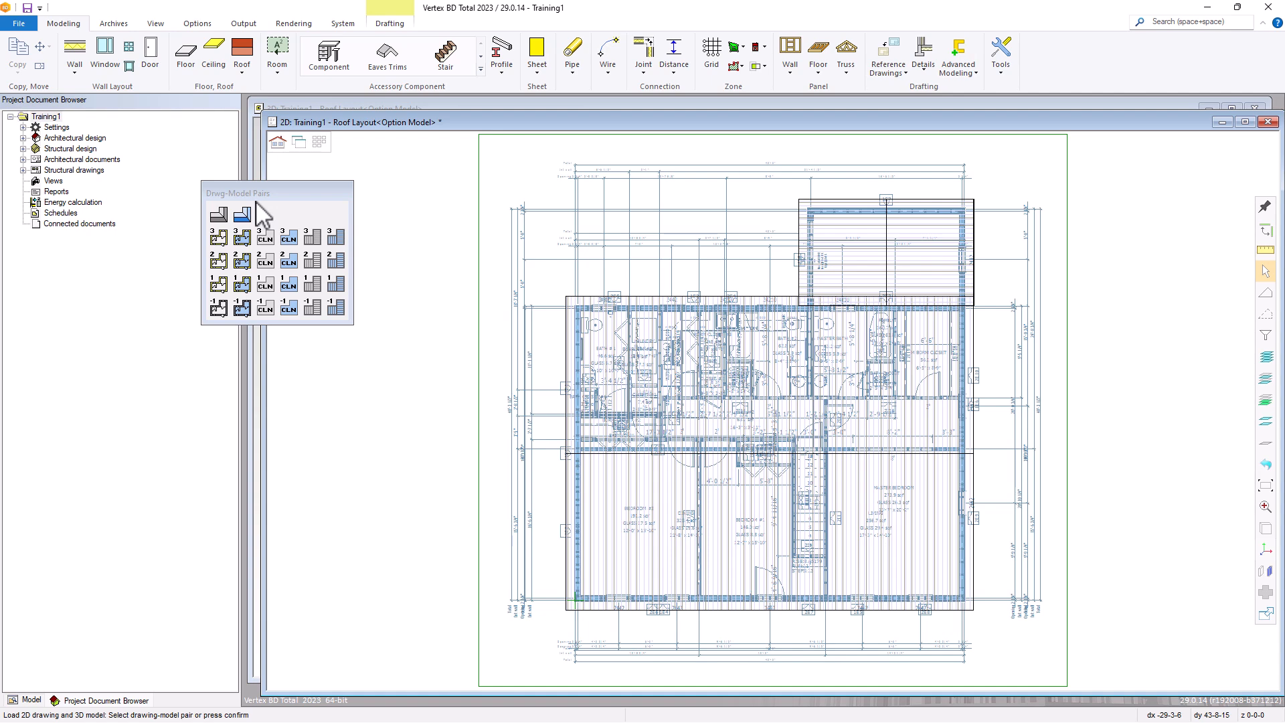
left_click(266, 263)
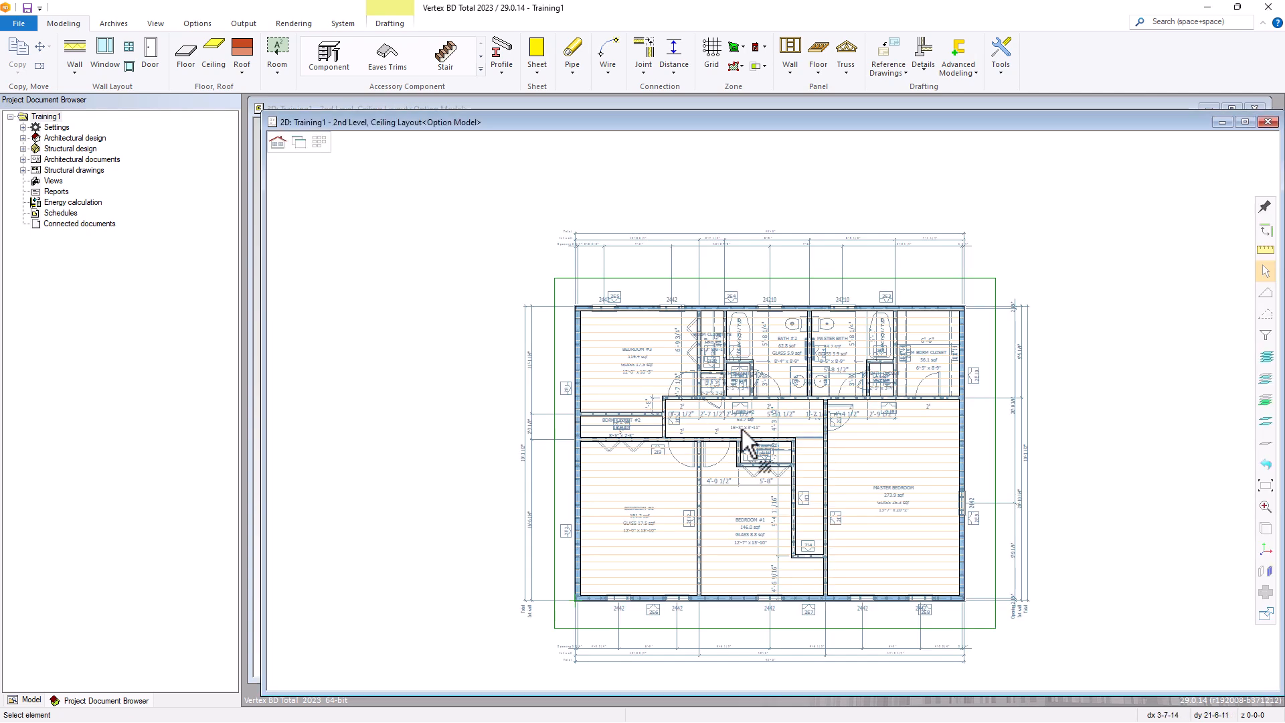
Change the ceiling's framing field direction to vertical, placing its origin at the outer wall corner beside Bedroom #3.
left_click(874, 447)
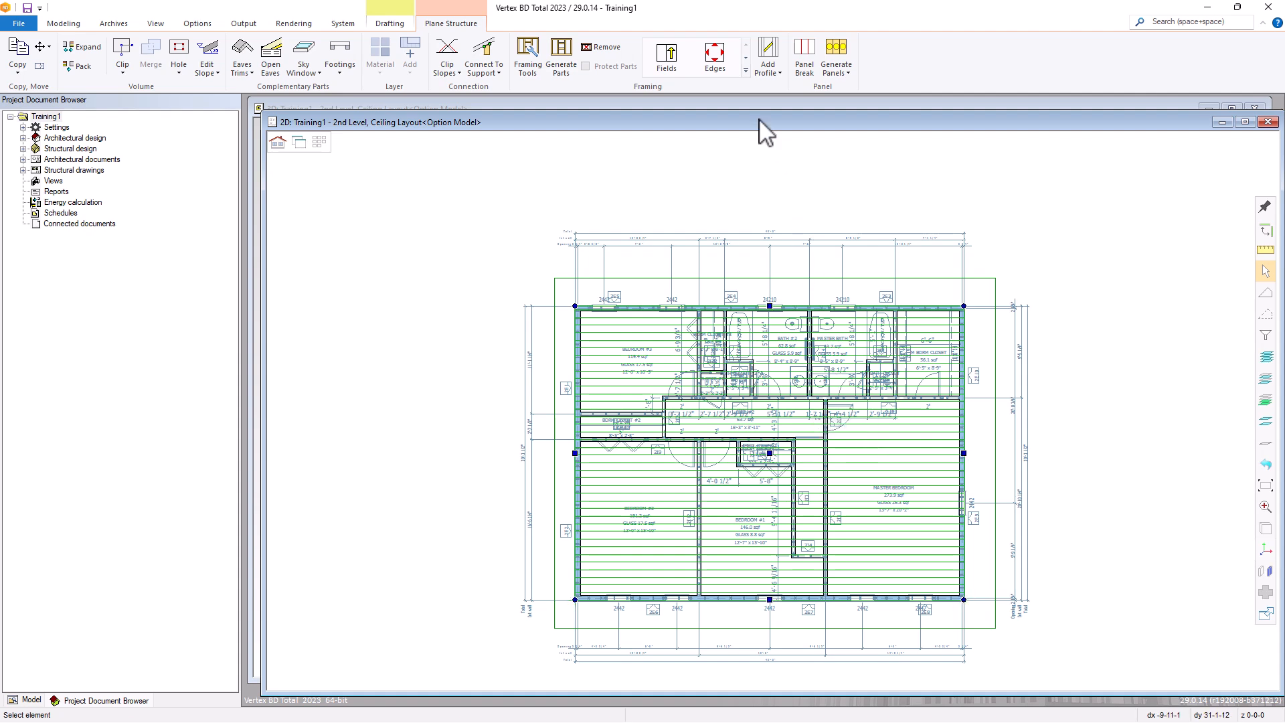
left_click(746, 70)
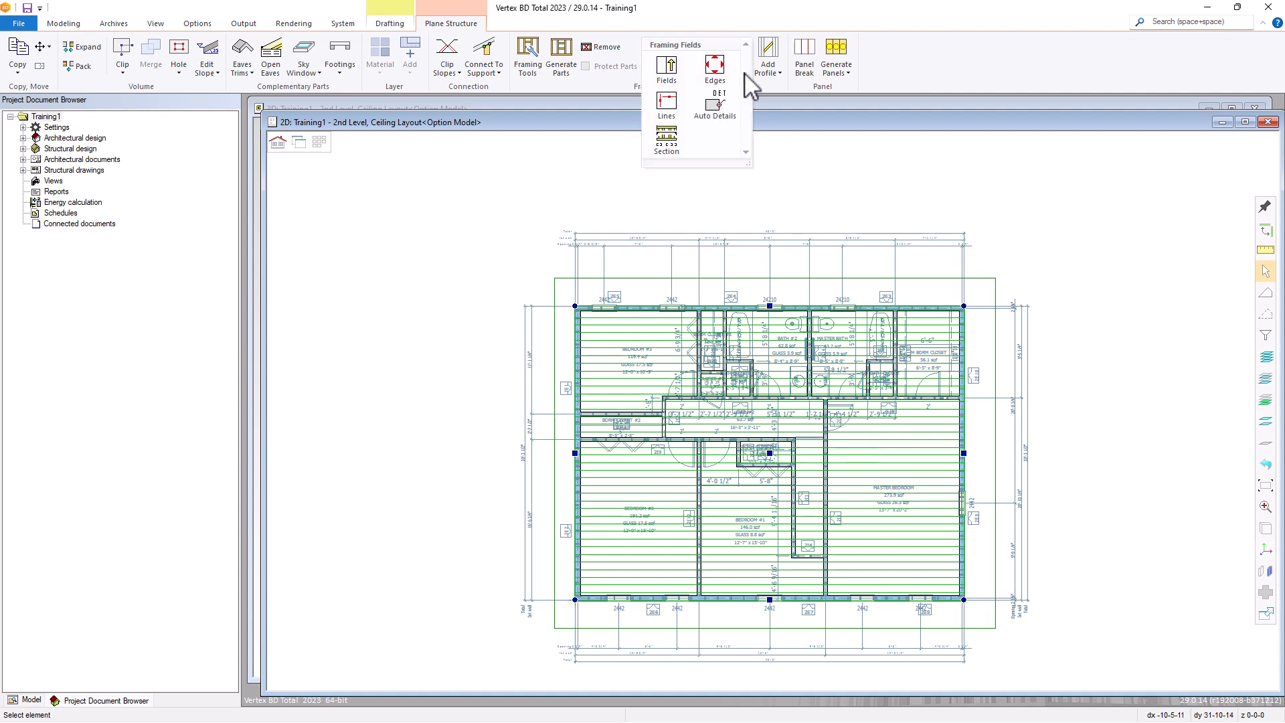
left_click(672, 70)
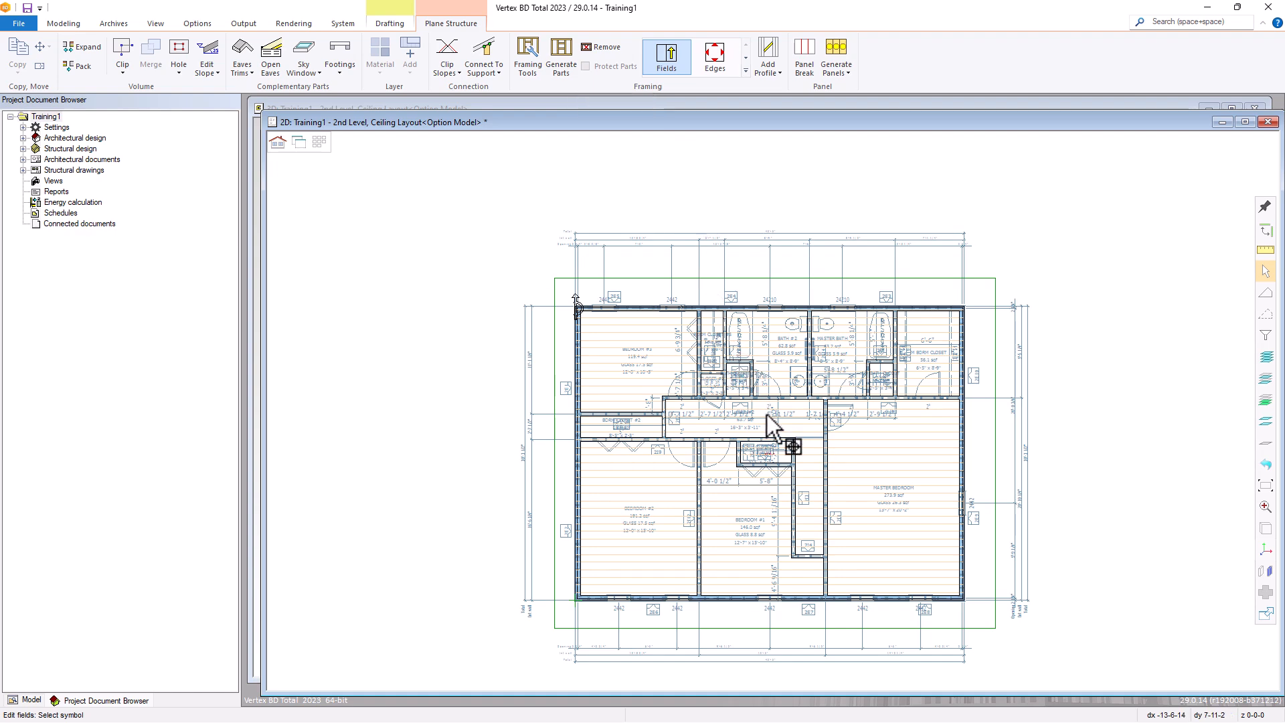
scroll(770, 421, "up", 2)
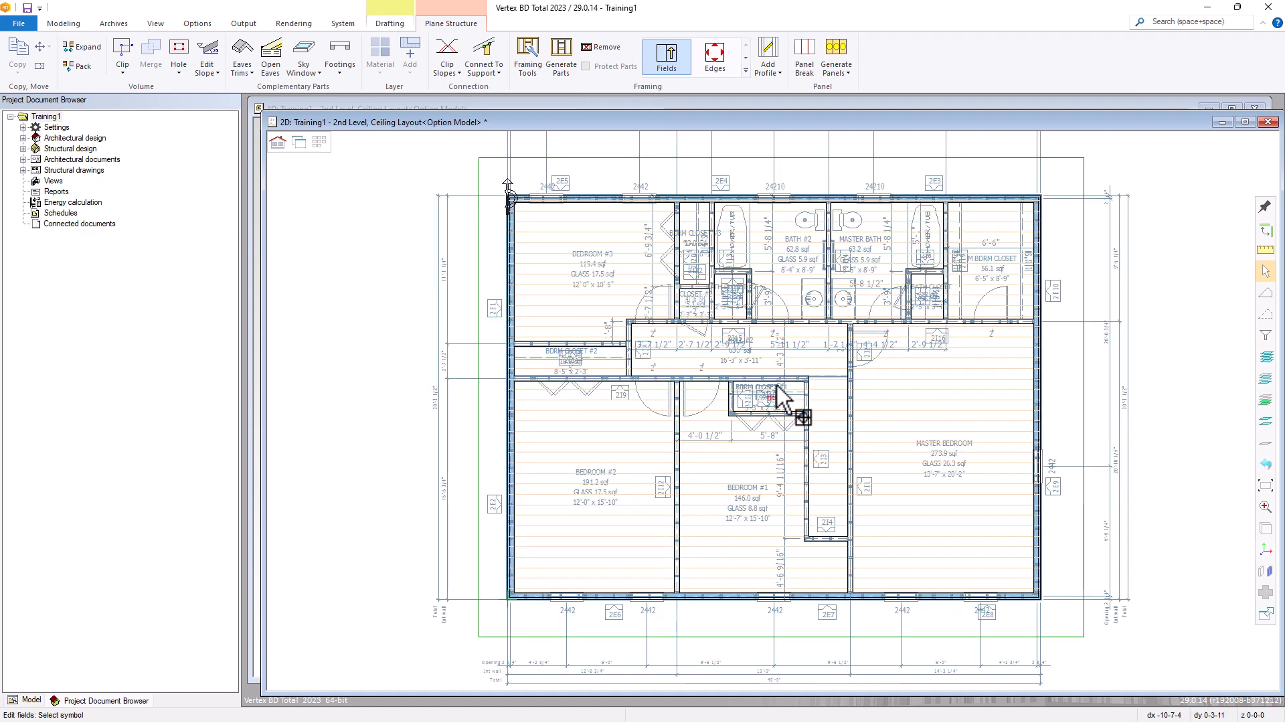
scroll(775, 388, "down", 1)
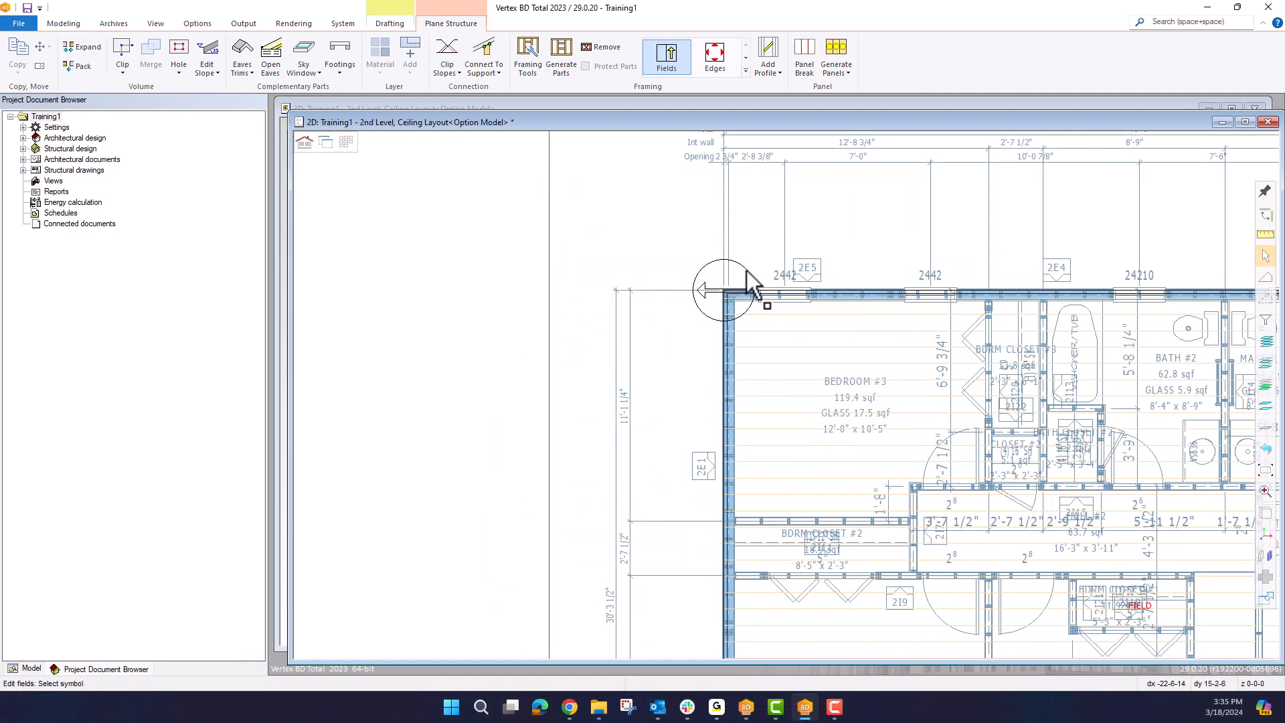
left_click(747, 271)
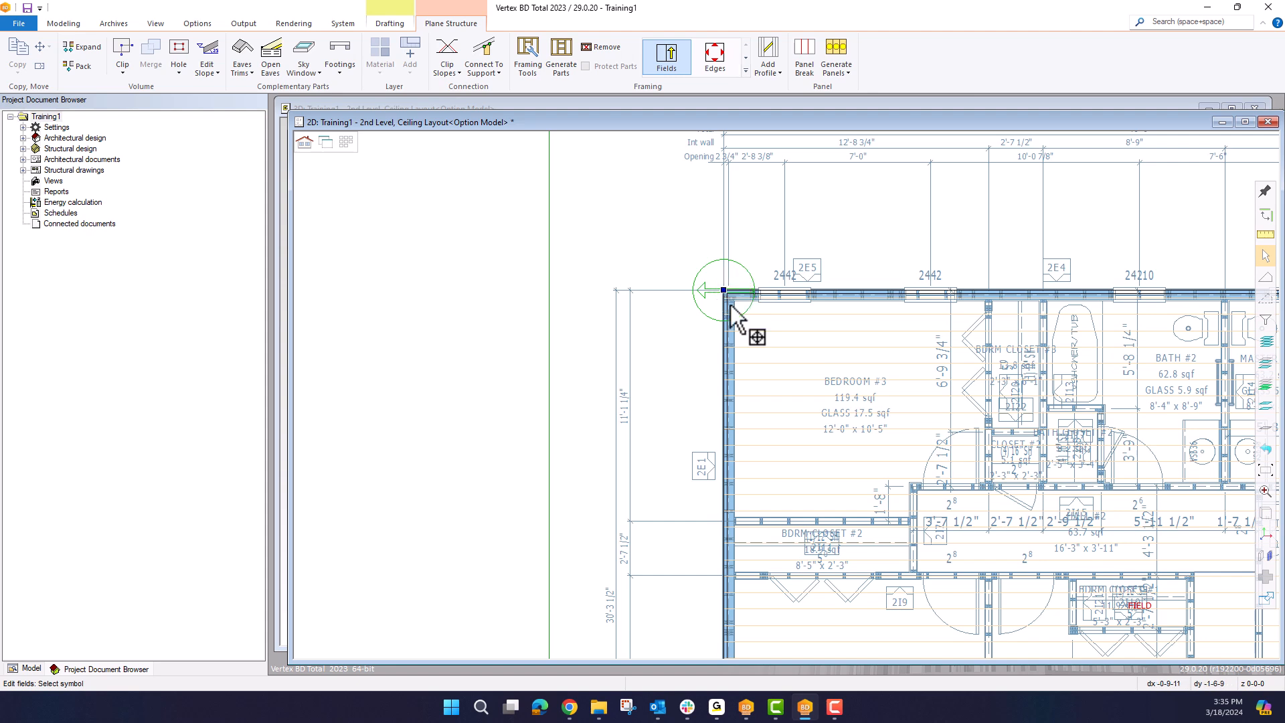
left_click(723, 290)
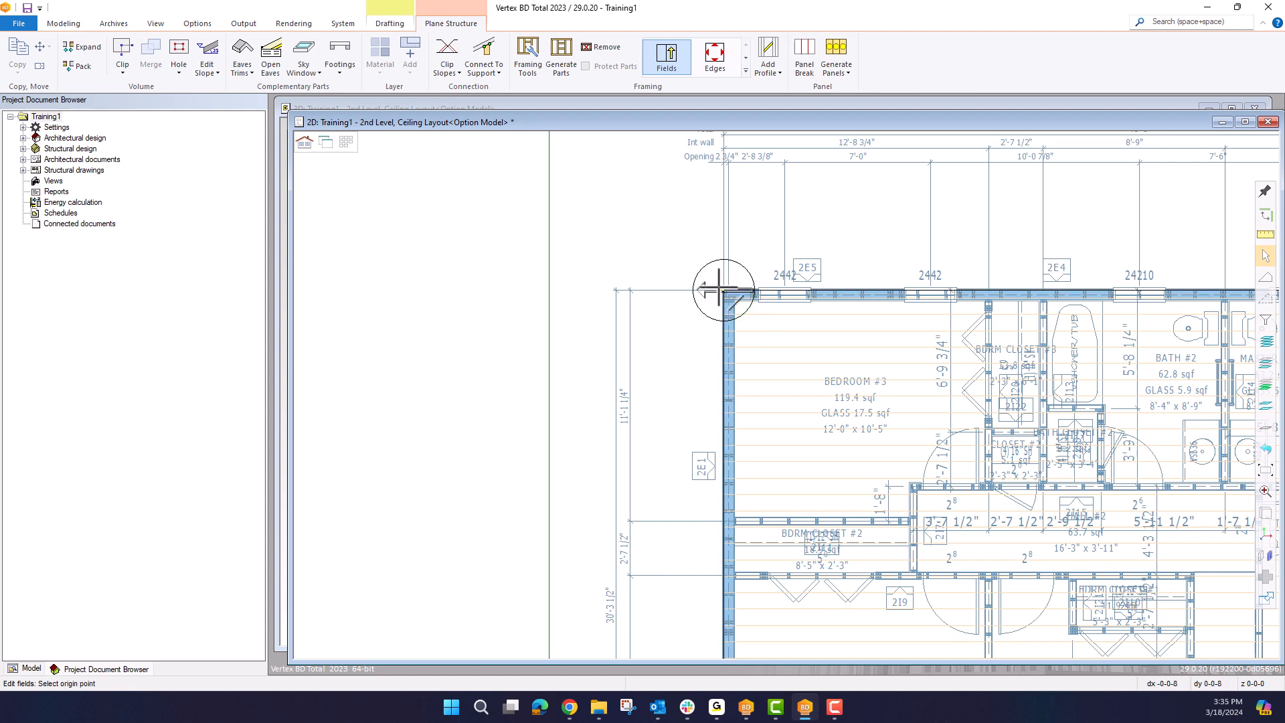
right_click(654, 240)
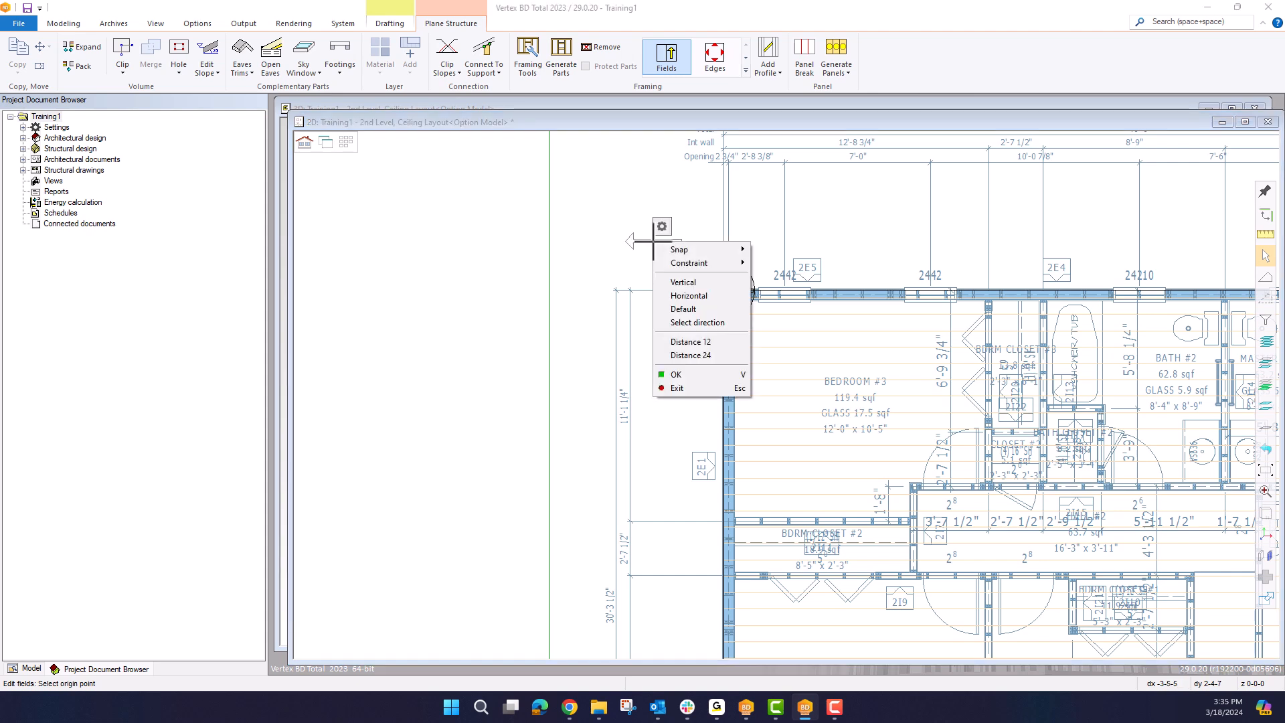
left_click(684, 282)
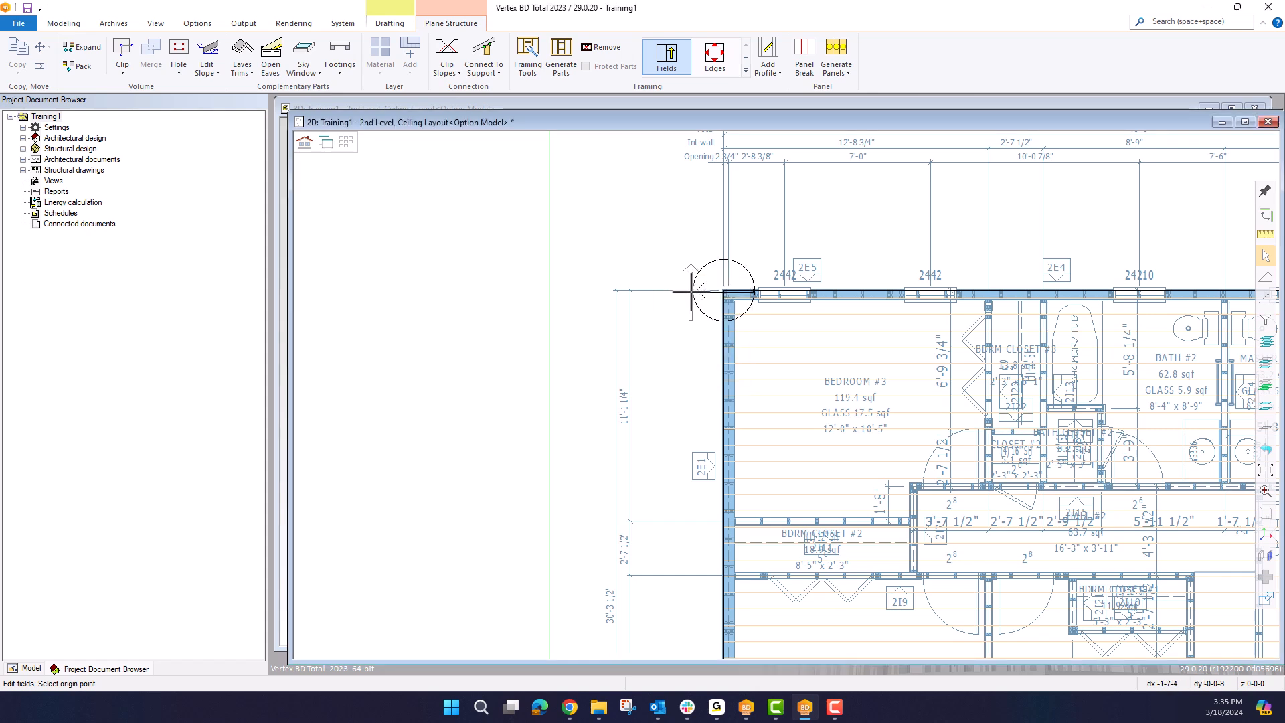
scroll(726, 290, "up", 6)
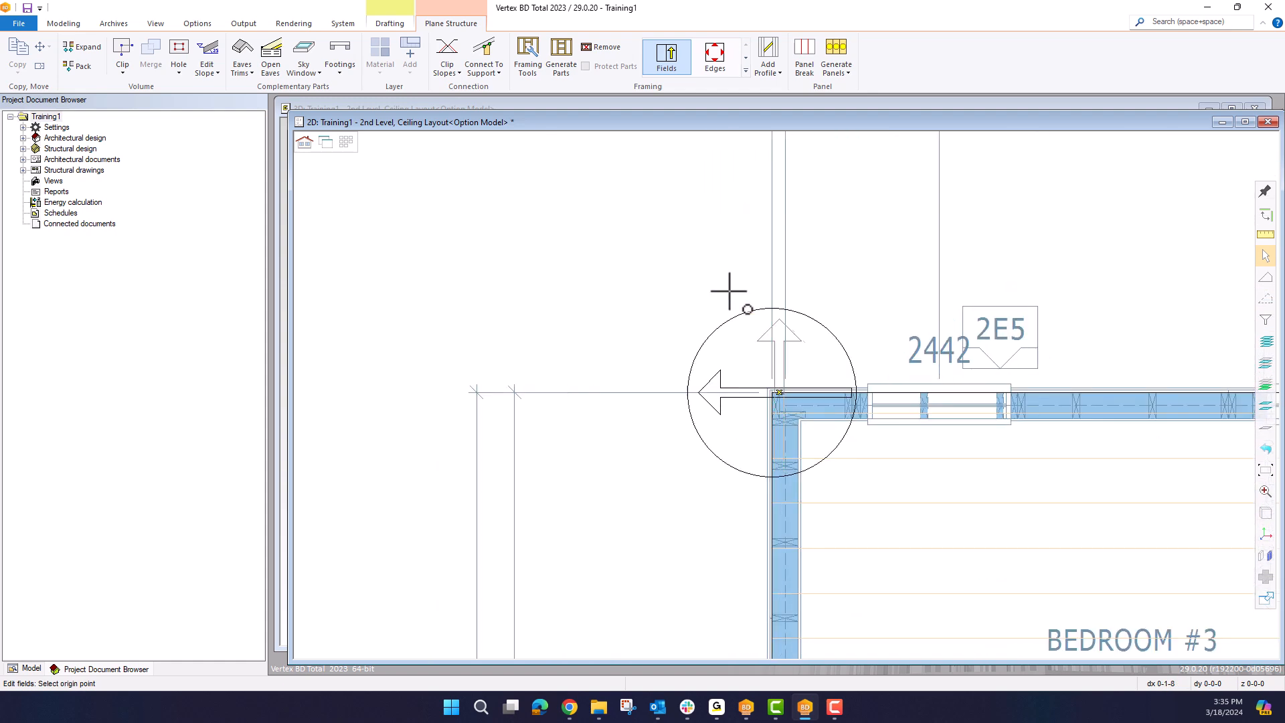
left_click(768, 391)
scroll(769, 391, "down", 5)
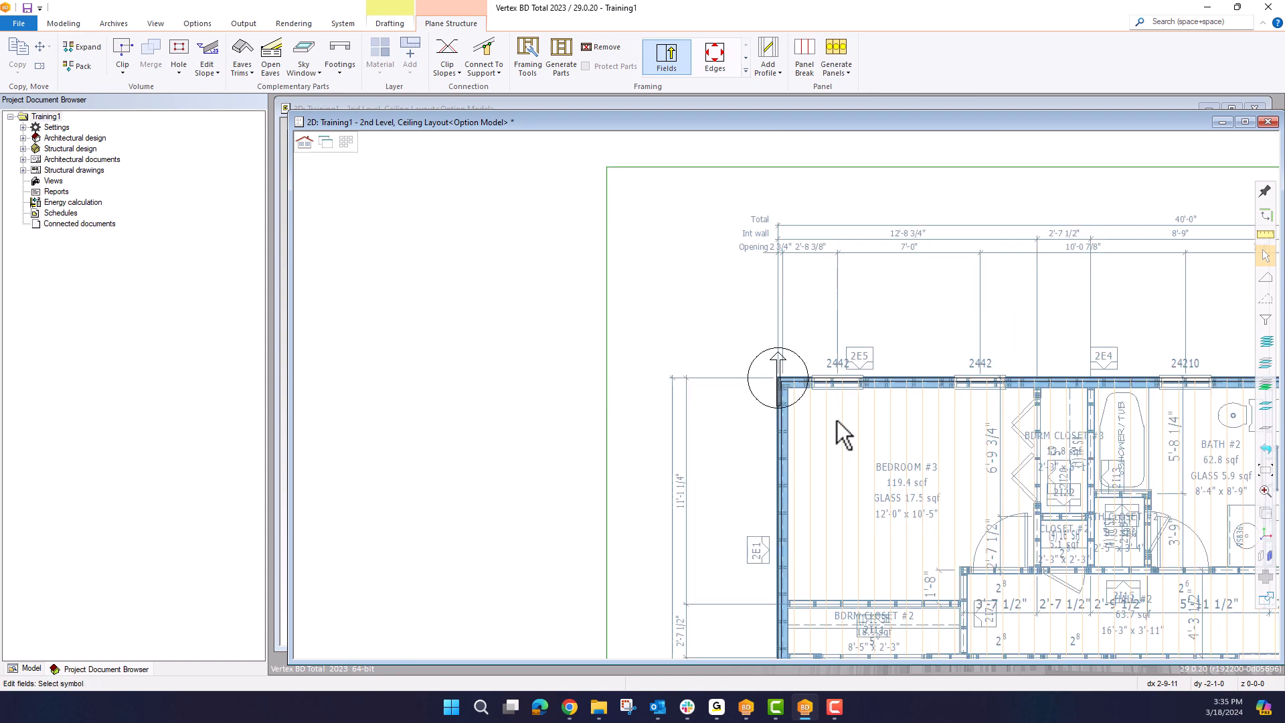
right_click(837, 420)
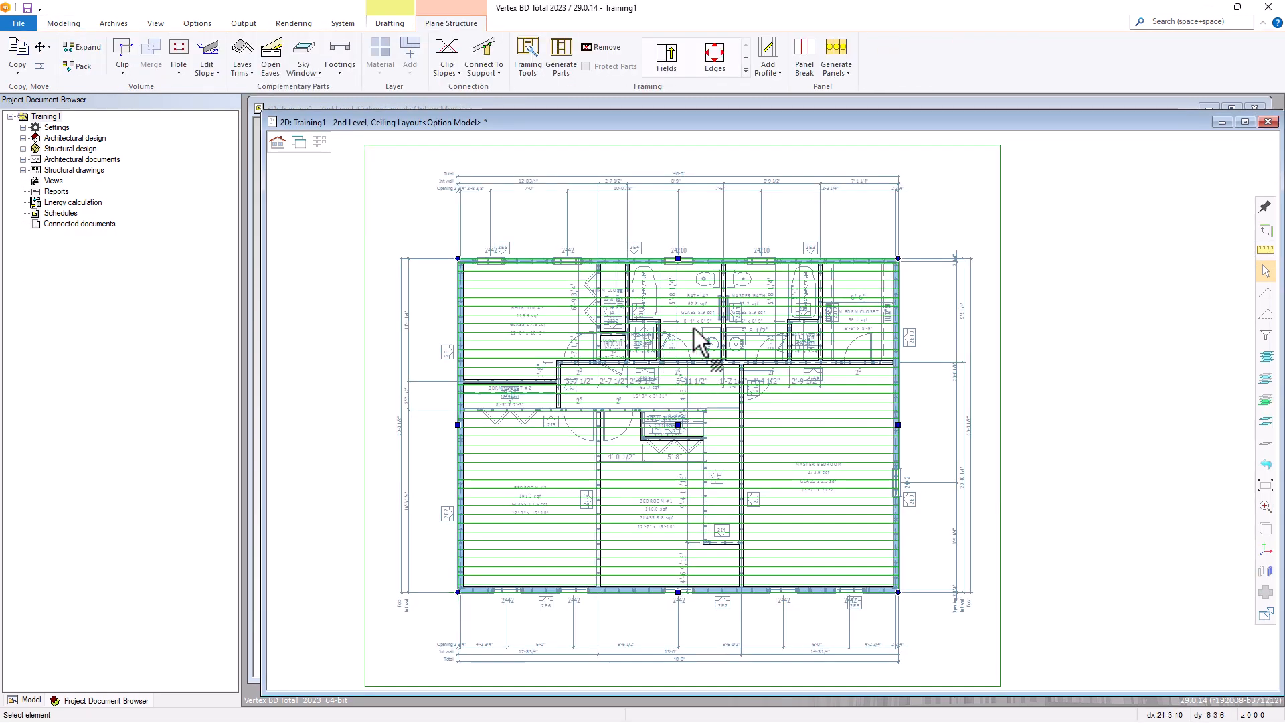
Set the 2x8 ceiling framing spacing to 24, review its alignment and insulation settings, and generate the framing parts.
left_click(530, 52)
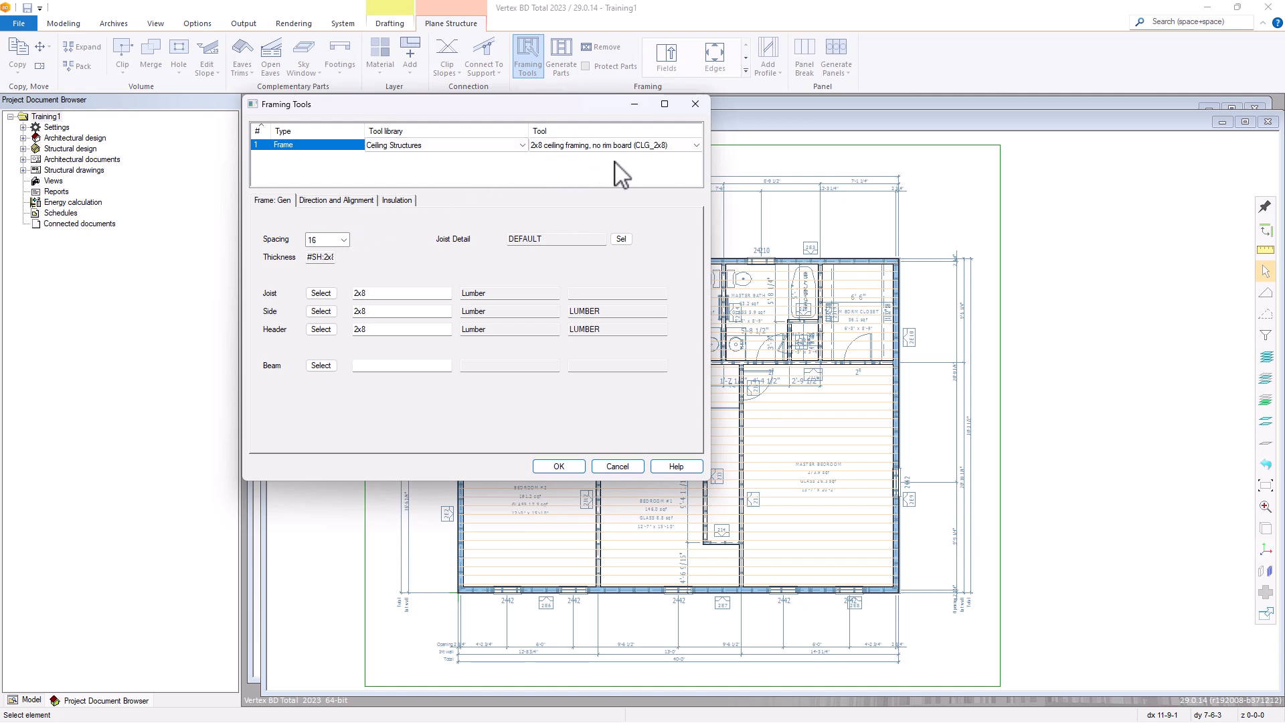
left_click(342, 240)
left_click(334, 285)
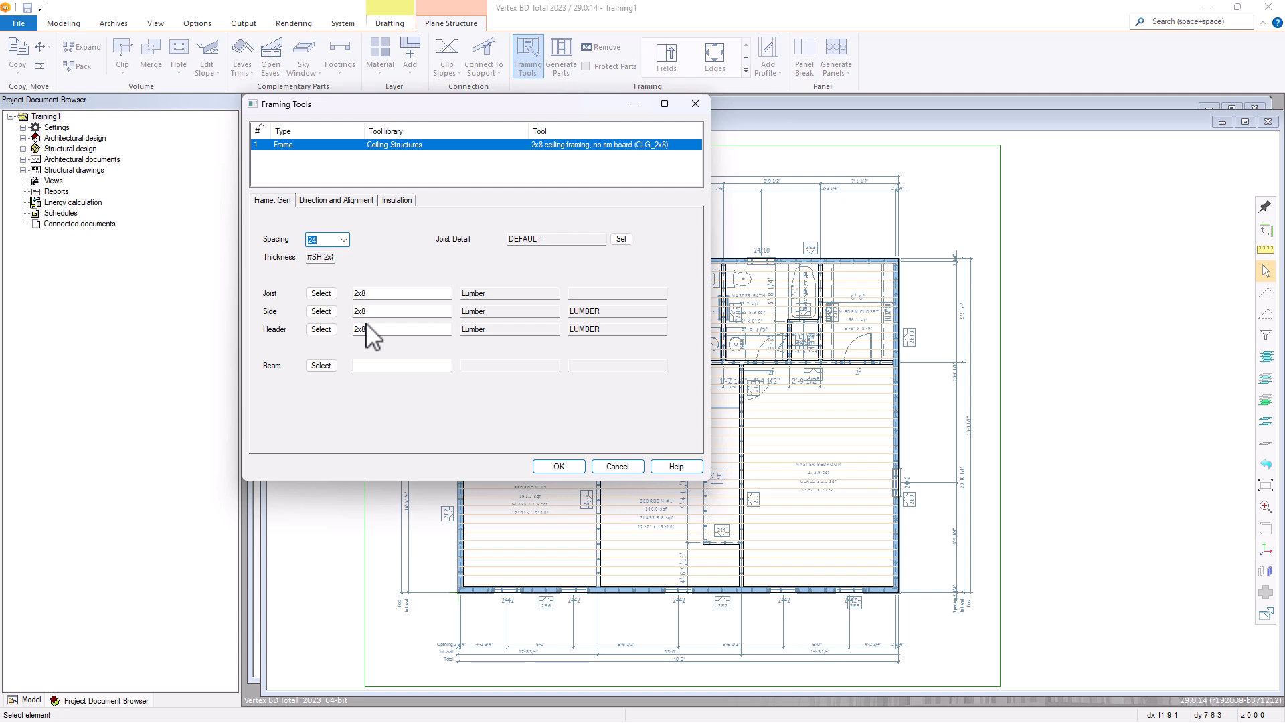
left_click(349, 202)
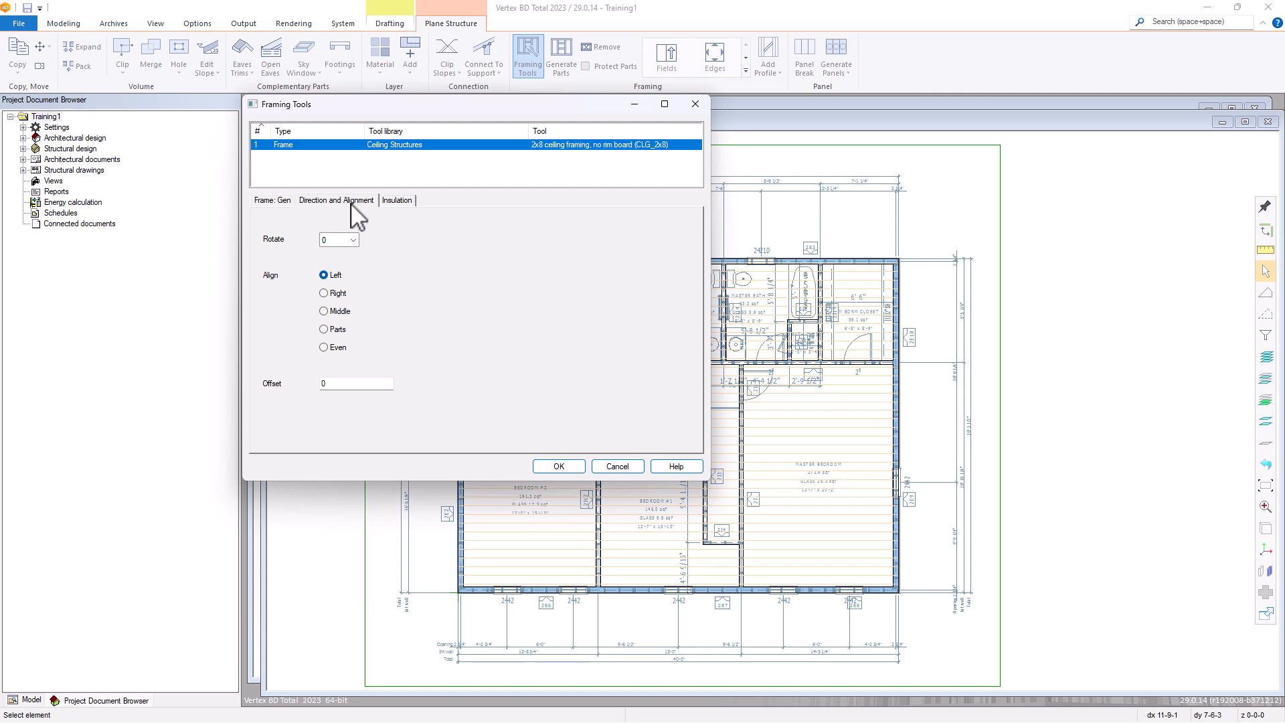
left_click(396, 202)
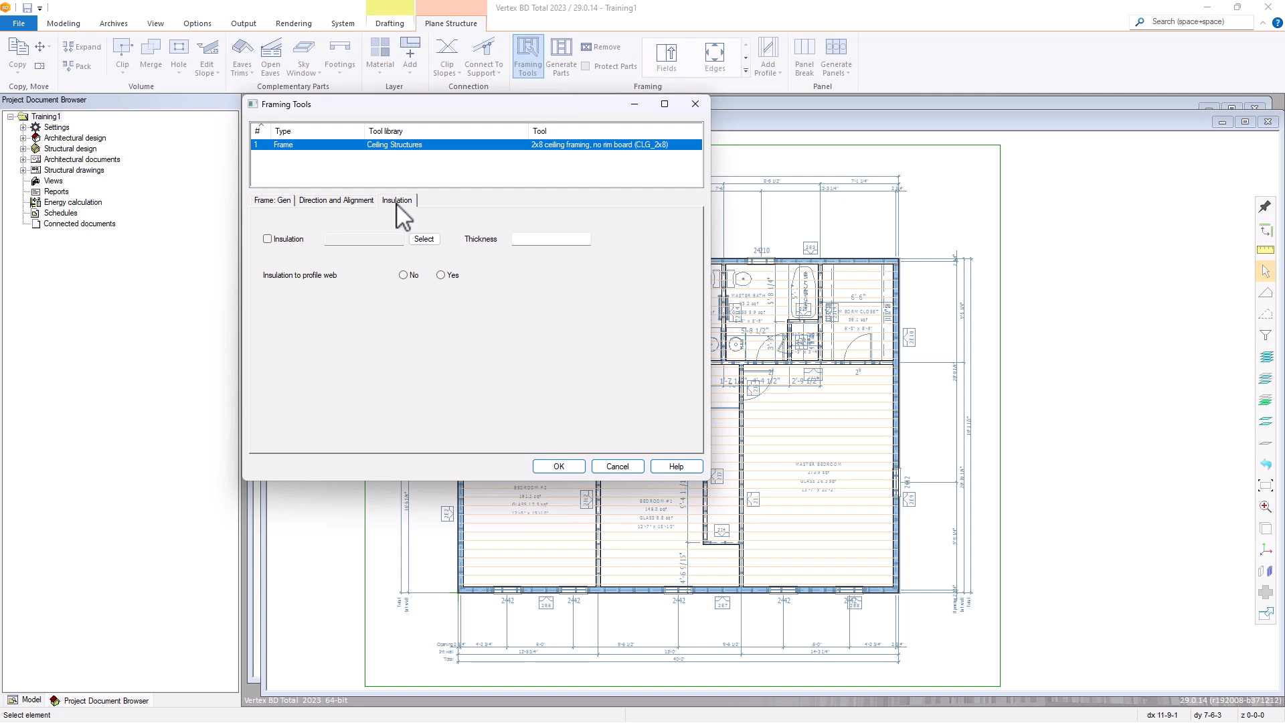
left_click(569, 467)
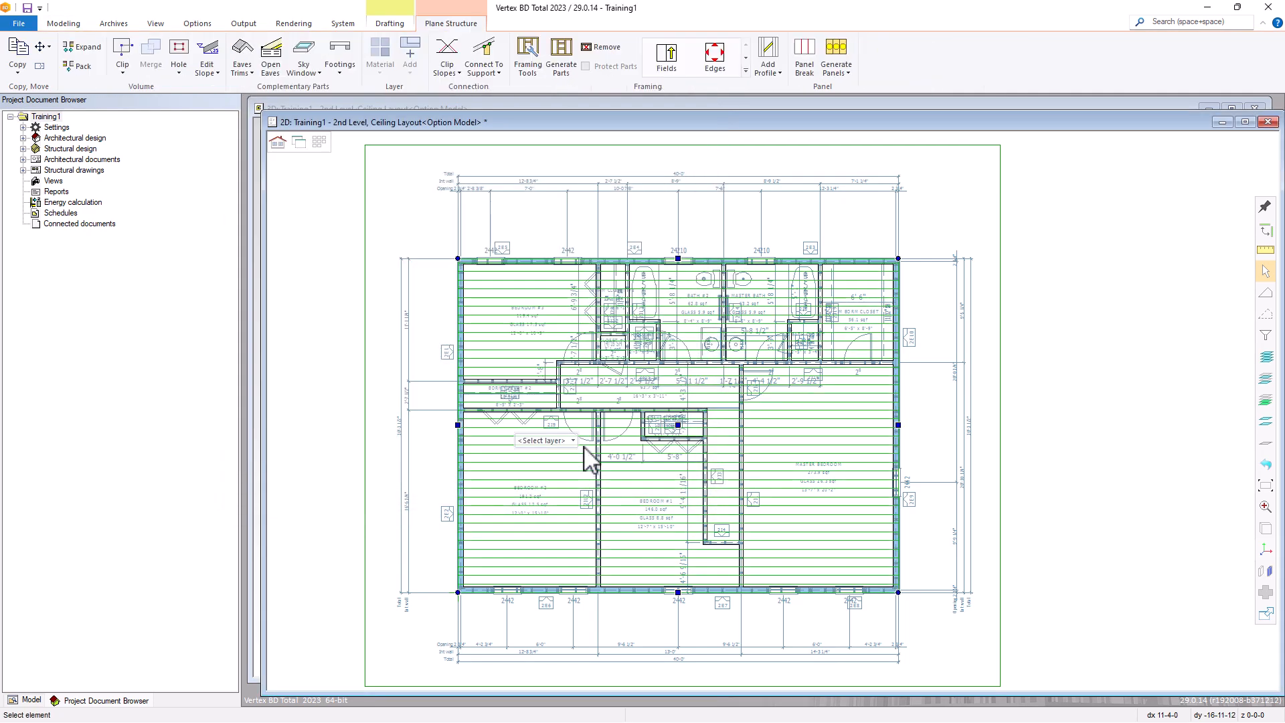
left_click(562, 57)
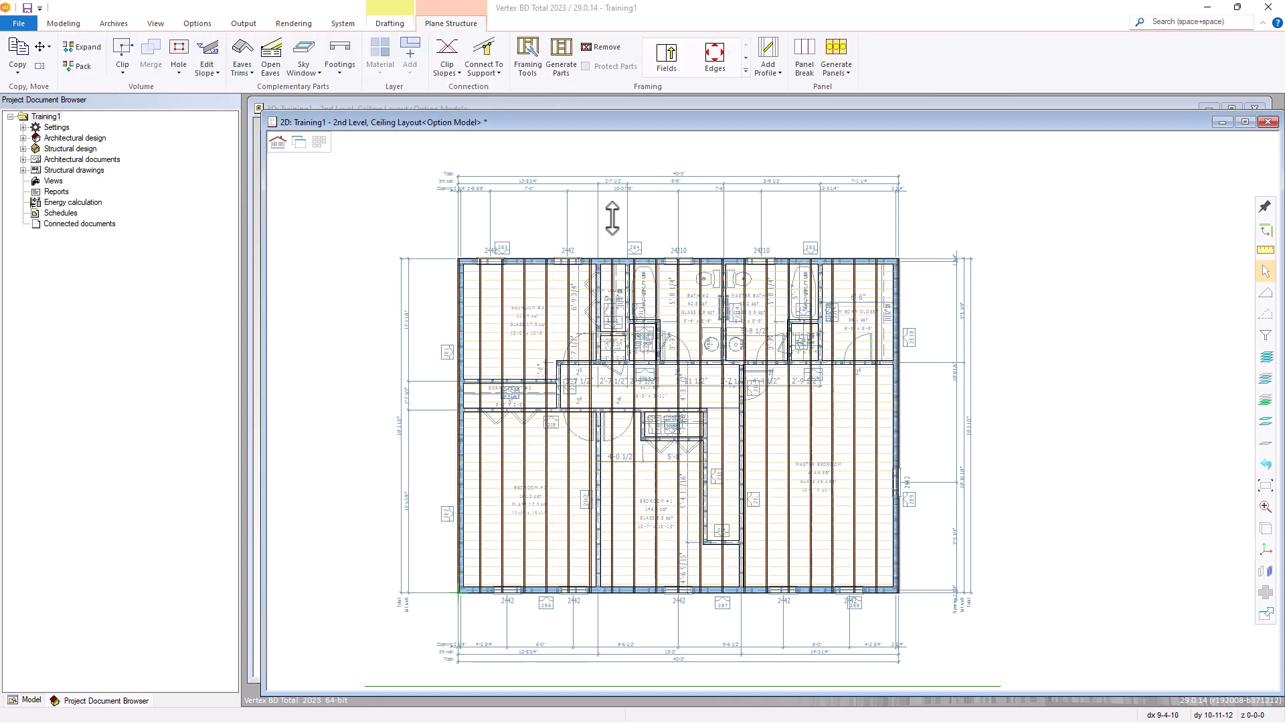
key("Escape")
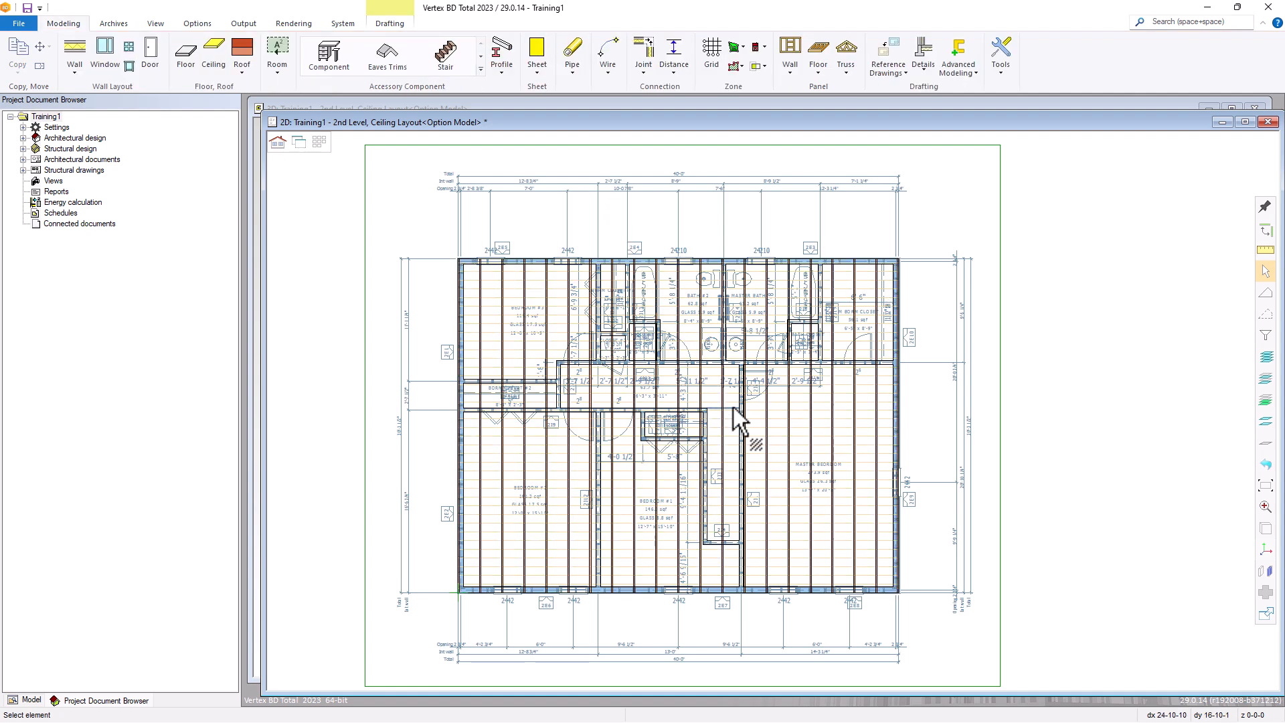
Create a labelled CEILING JOISTS profile schedule with the default parameters and place it beside the plan's upper right corner.
left_click(241, 24)
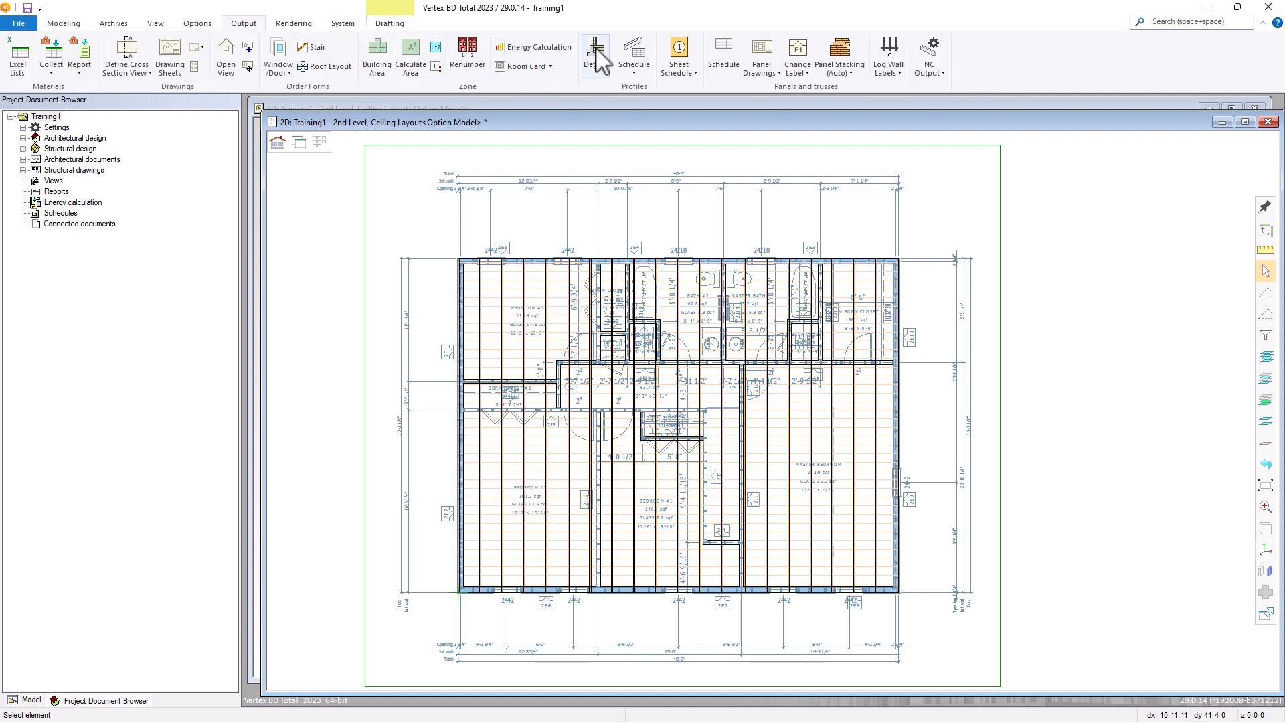
left_click(633, 67)
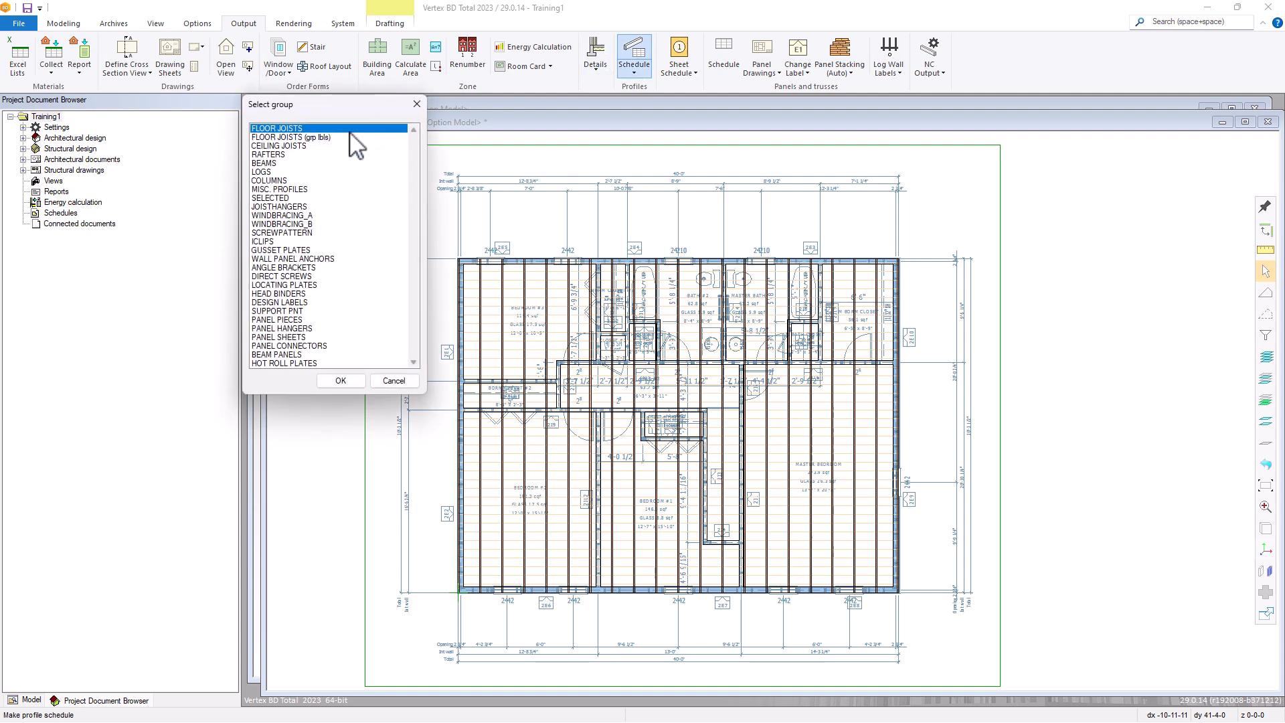
double_click(299, 146)
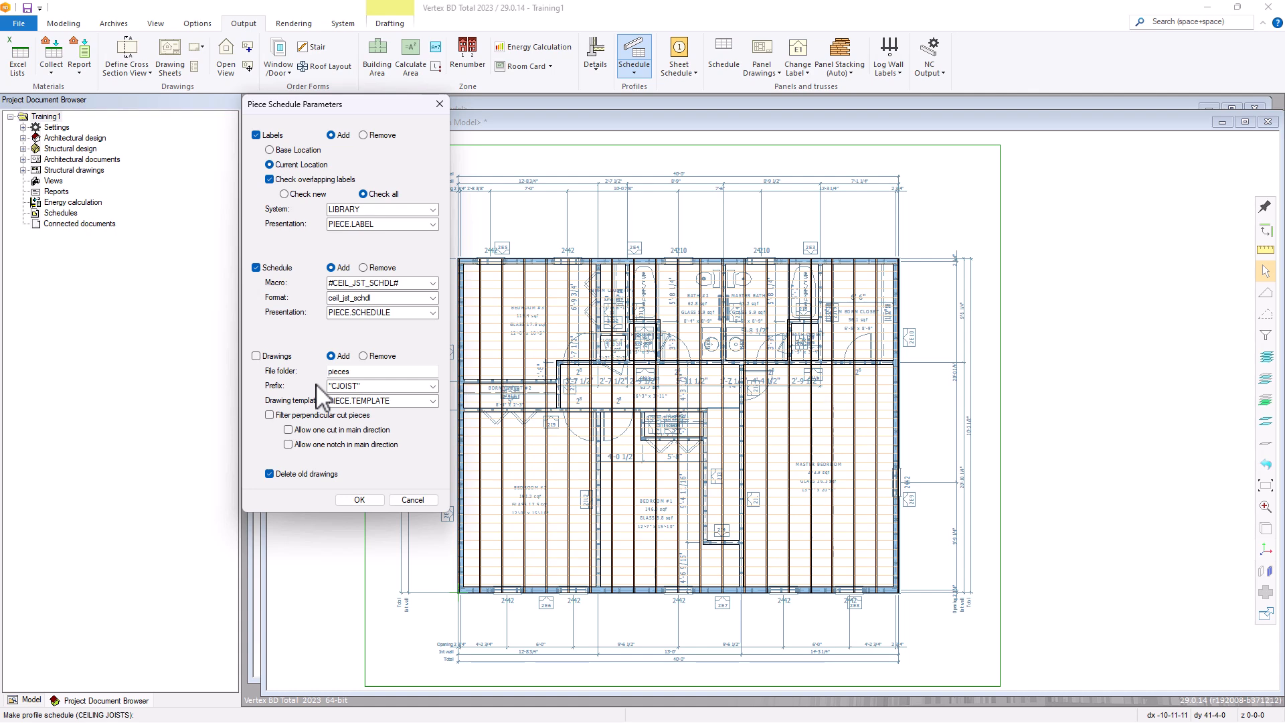
left_click(365, 501)
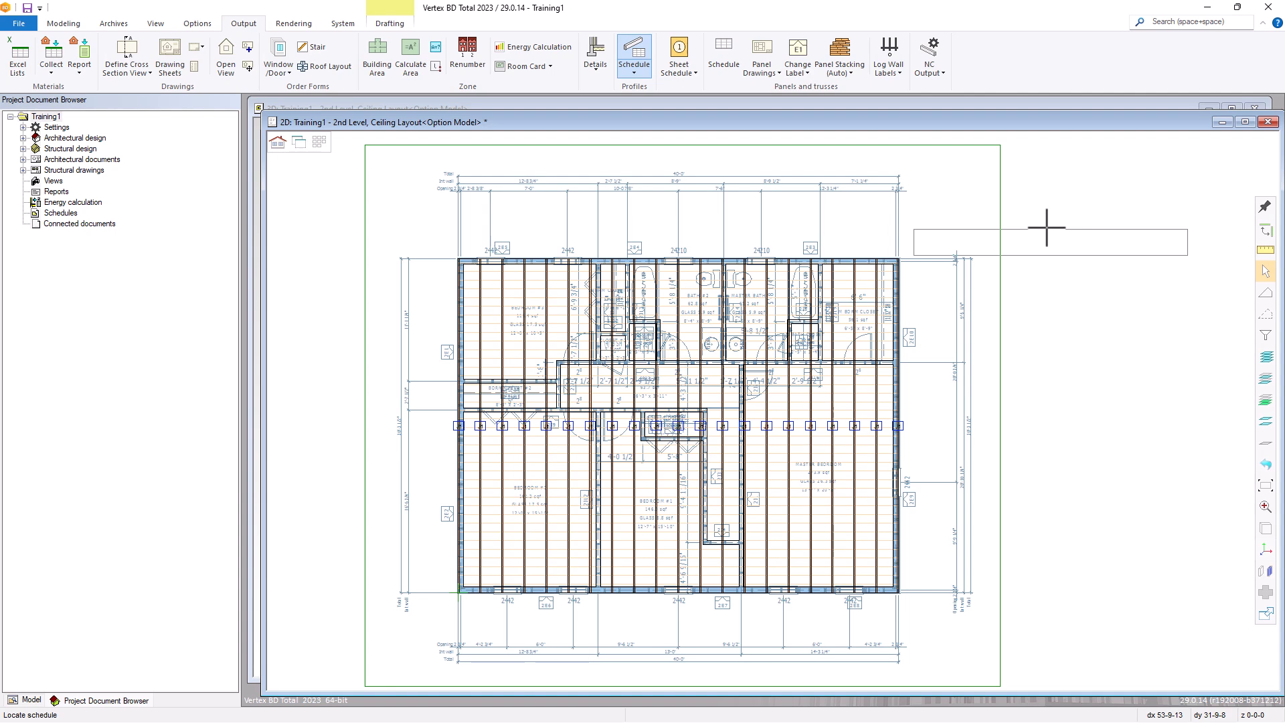
left_click(1048, 203)
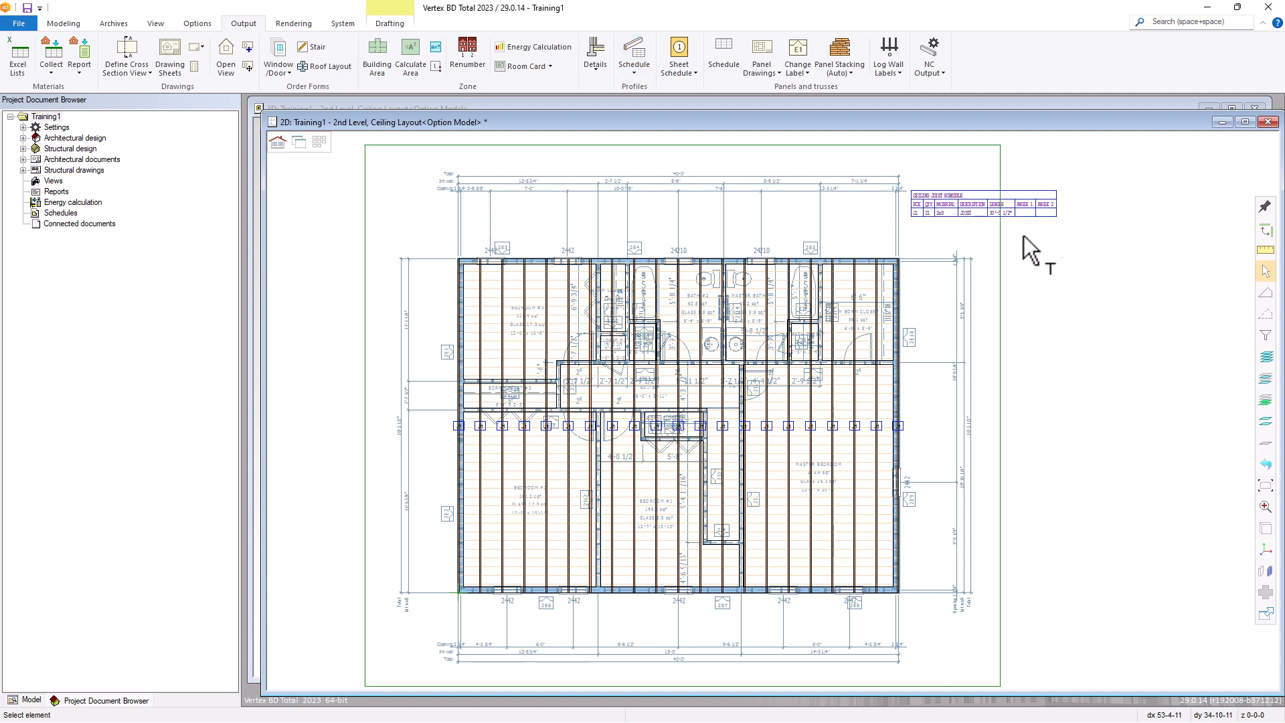
Examine the ceiling joist schedule and check individual 2x8 joists of the CEILING-2x8 framing through the model tree.
scroll(957, 274, "down", 1)
scroll(957, 274, "up", 4)
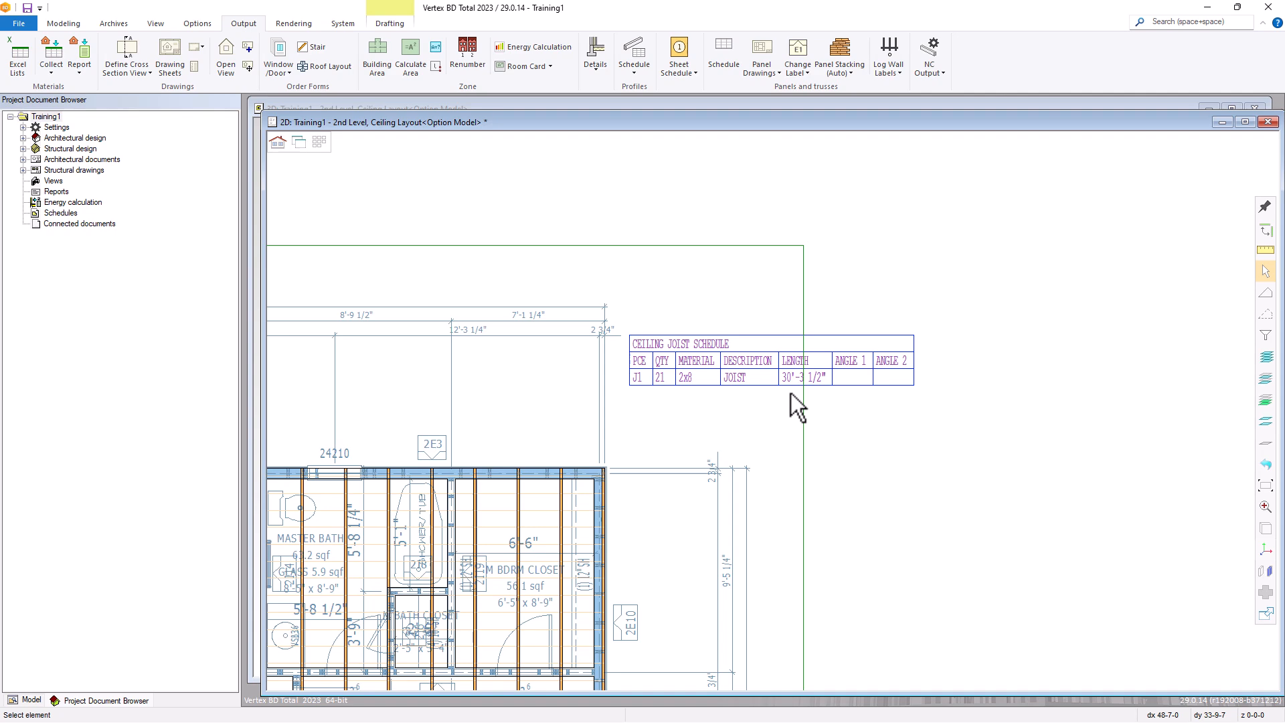
middle_click(712, 453)
middle_click(712, 452)
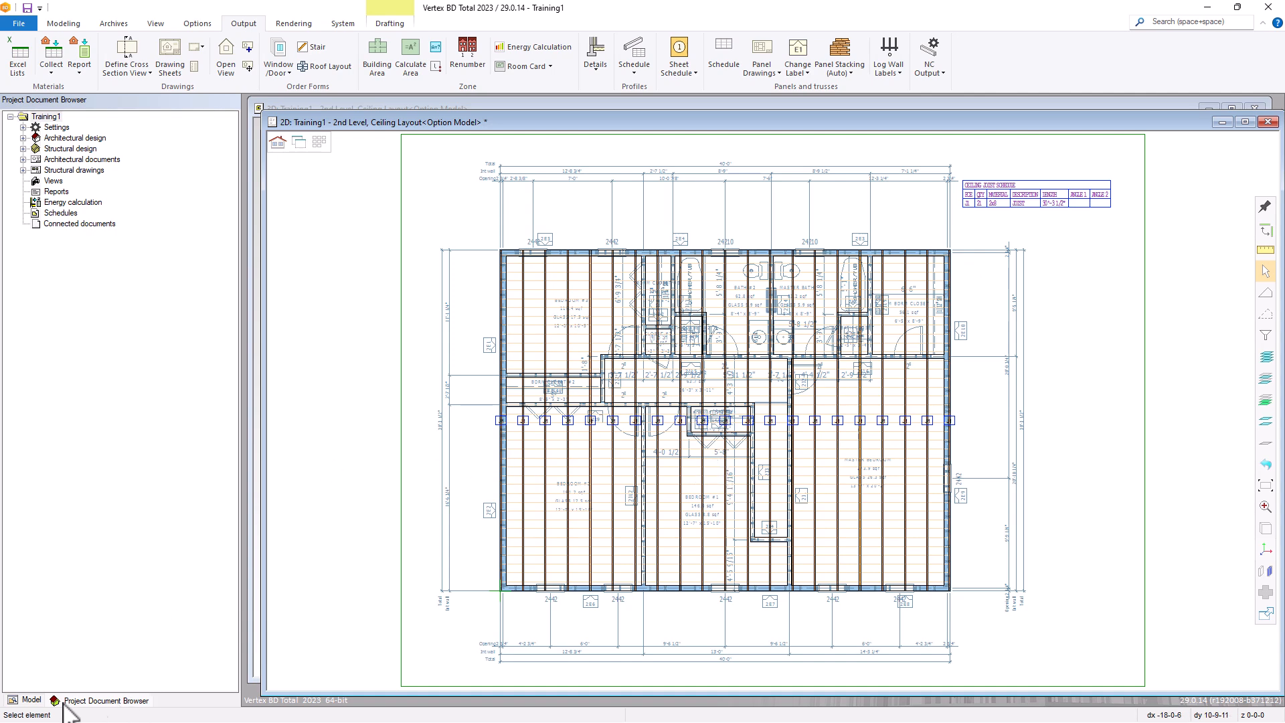
left_click(414, 441)
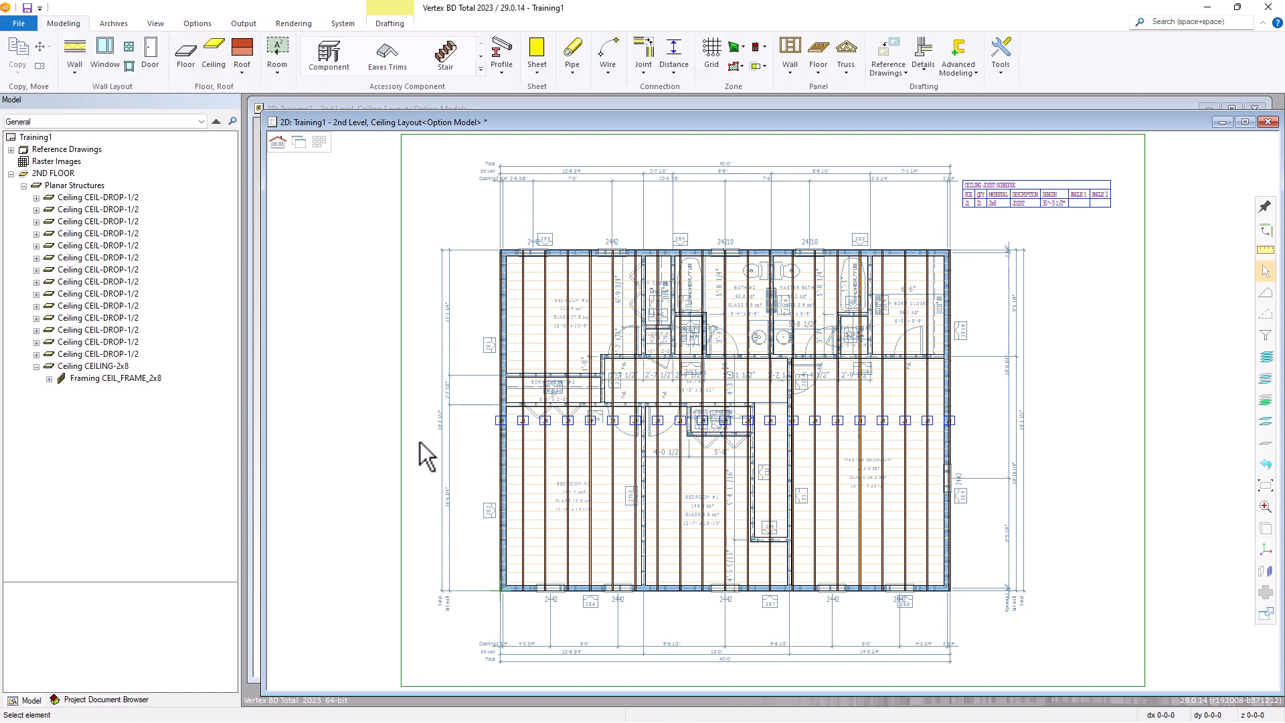
left_click(110, 366)
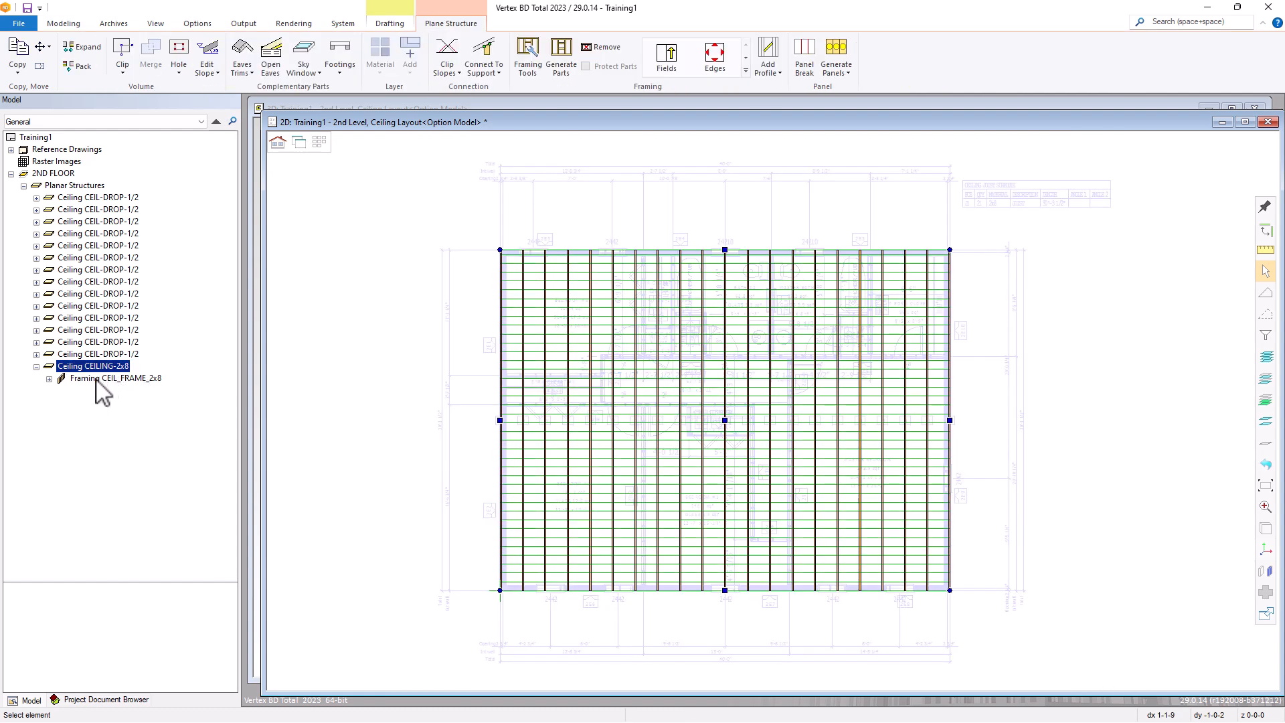
double_click(61, 381)
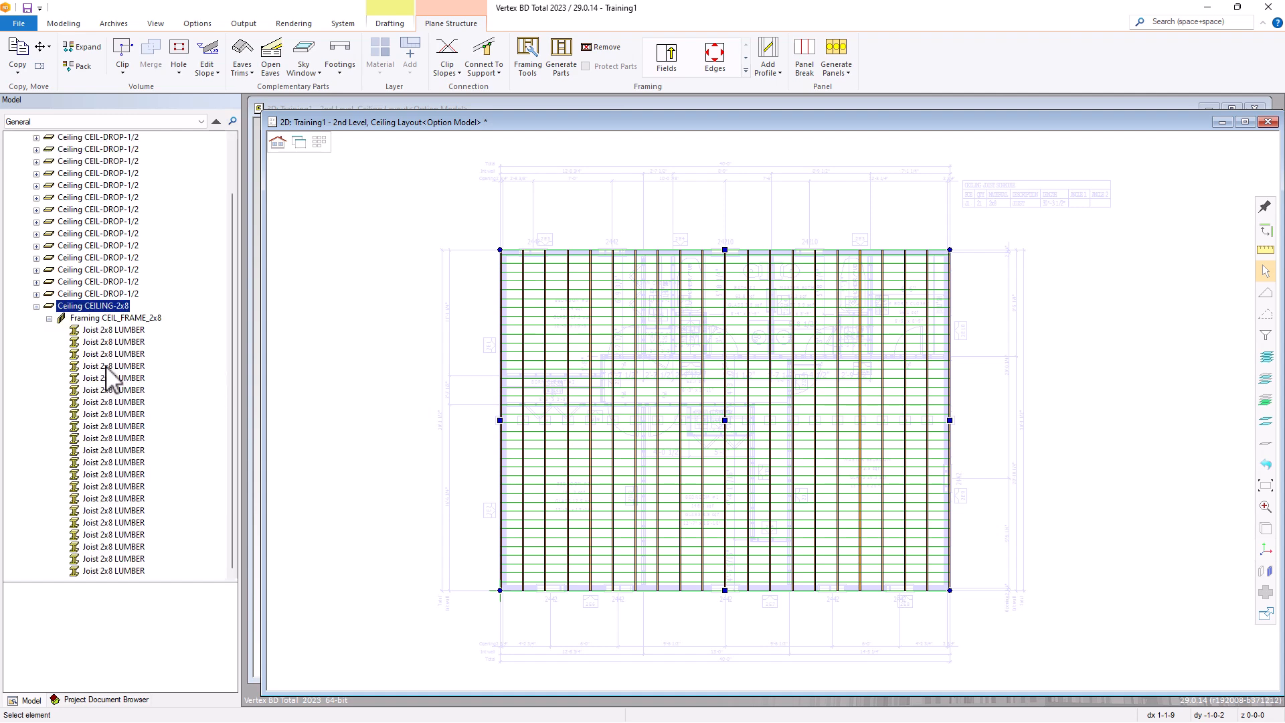
left_click(107, 355)
left_click(113, 378)
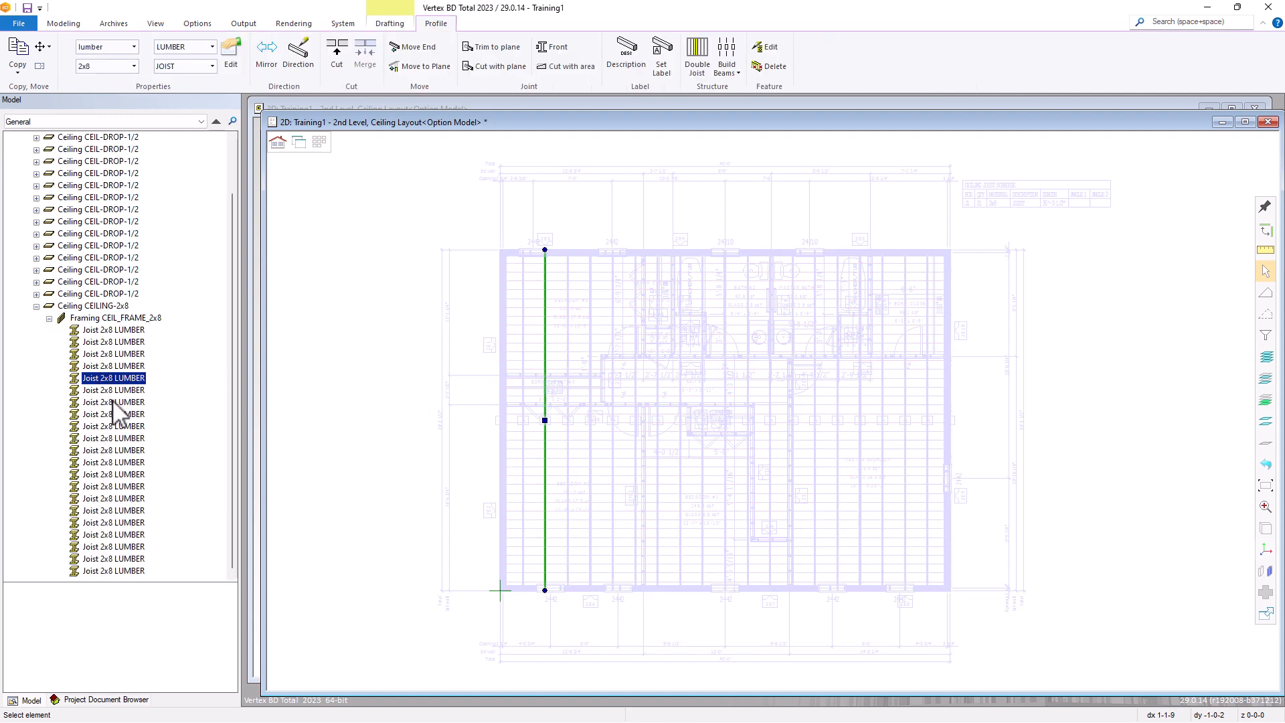
left_click(114, 415)
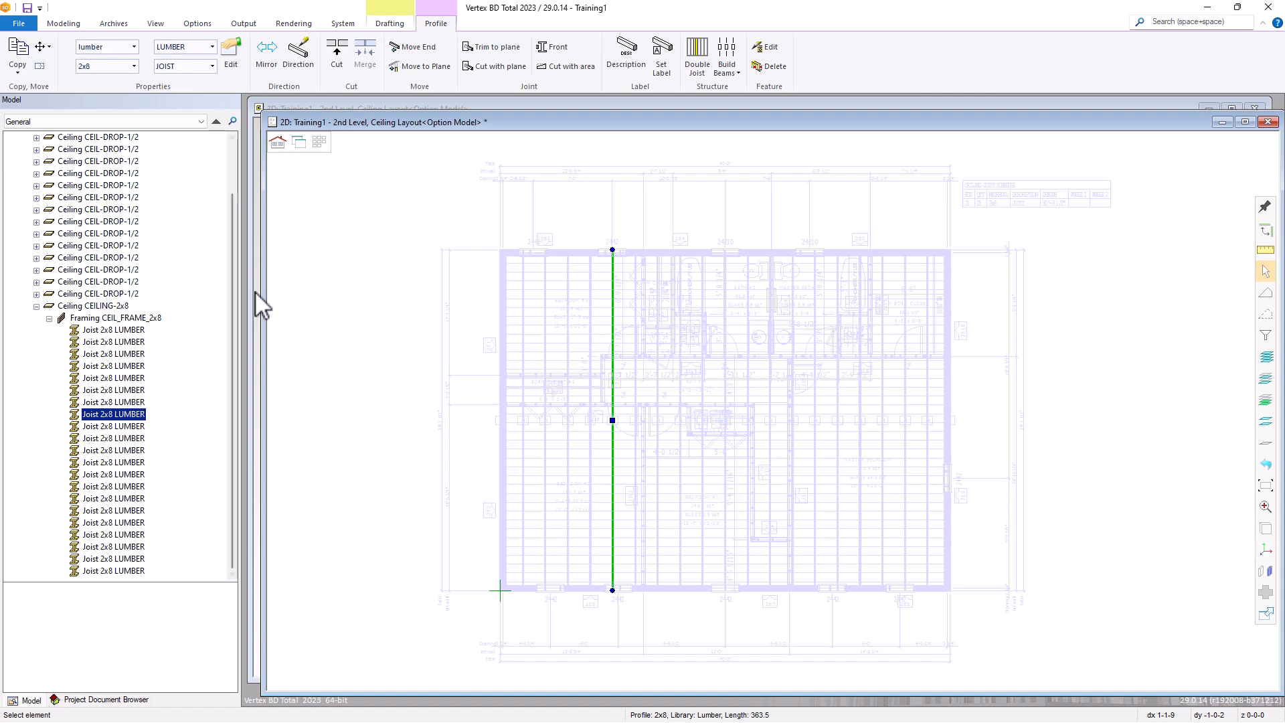
left_click(372, 361)
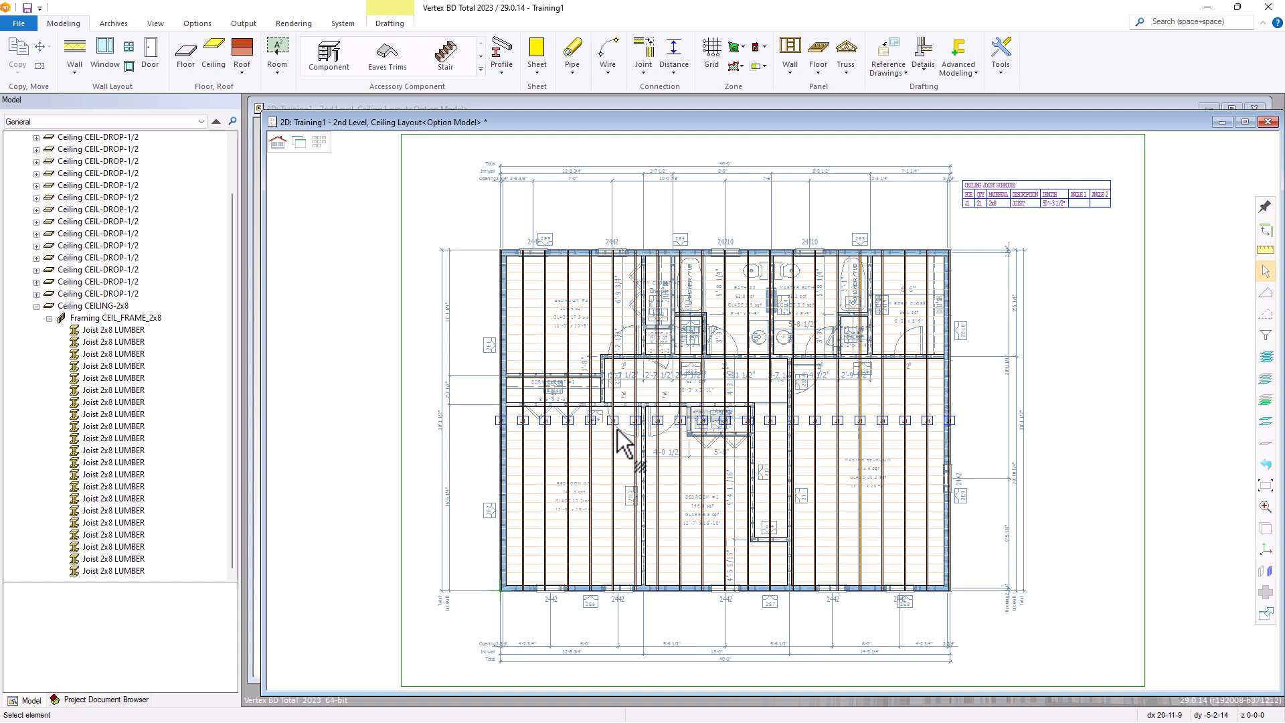
Open the 1st Level, Ceiling Layout drawing together with its model.
left_click(322, 143)
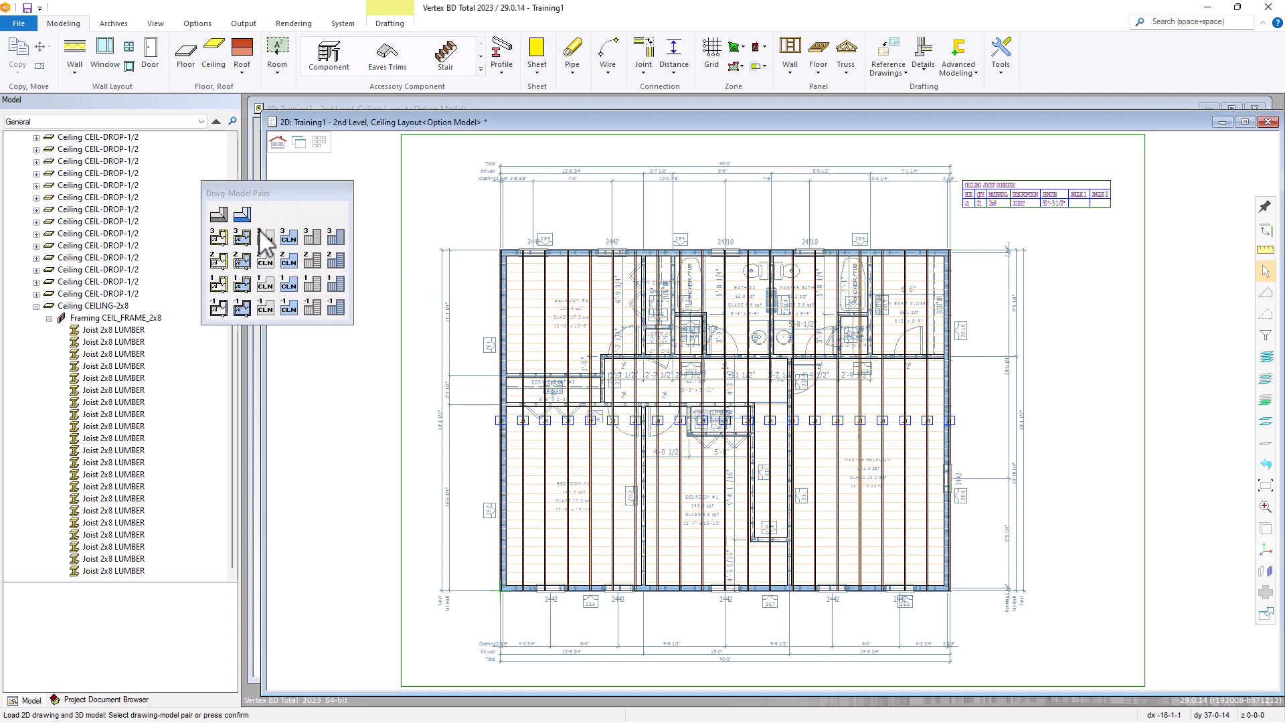
left_click(265, 285)
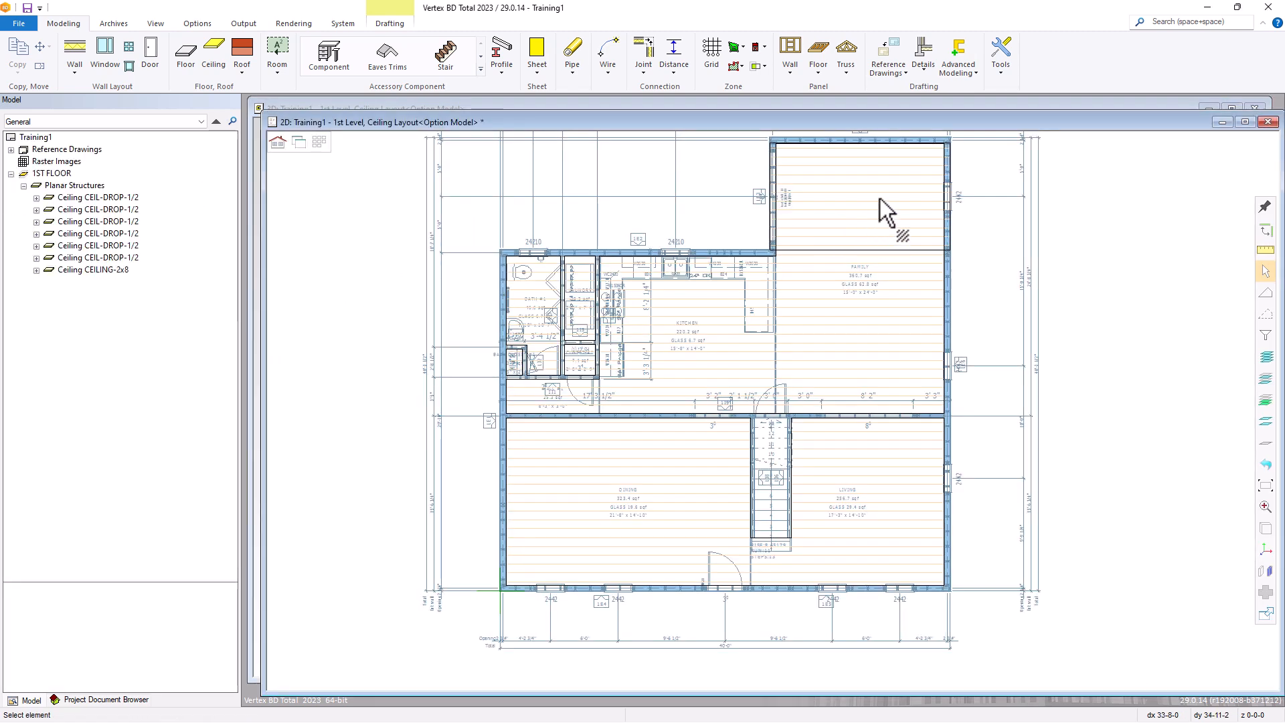
scroll(882, 211, "up", 1)
scroll(775, 422, "up", 1)
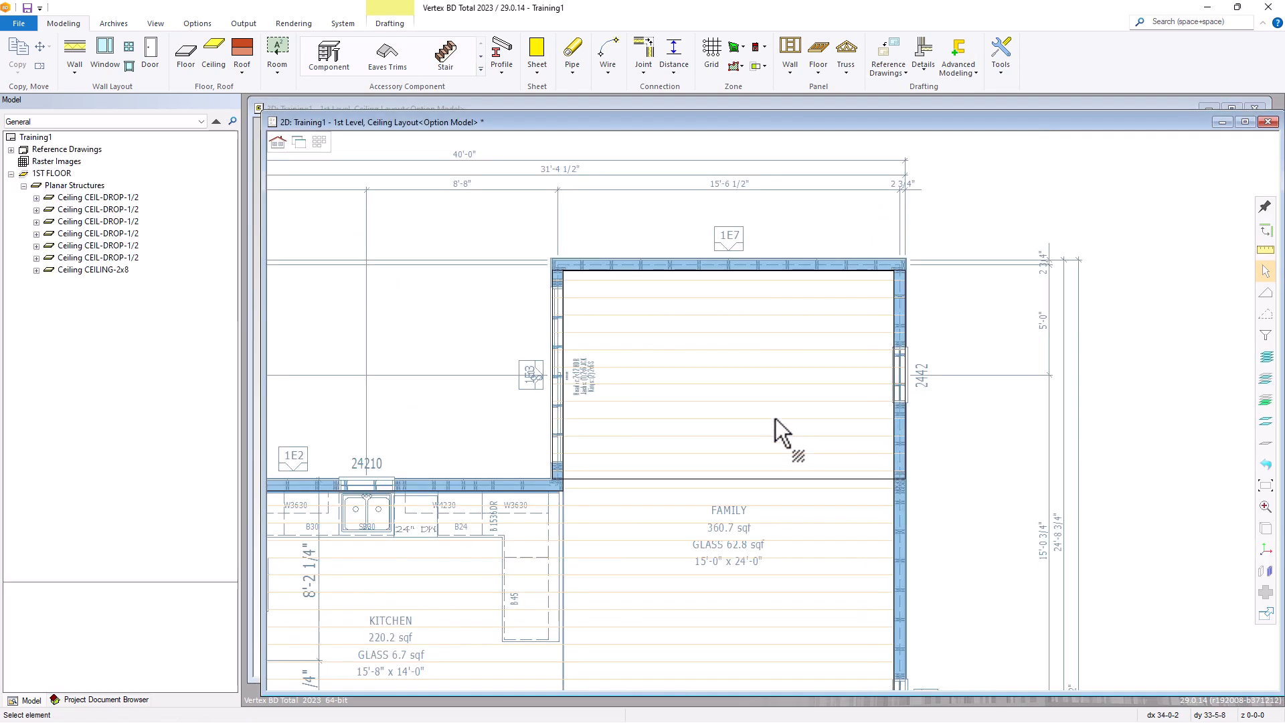
Change the framing field direction of the 2x8 ceiling over the Family room extension to horizontal, placing its origin at the upper right wall corner.
left_click(769, 375)
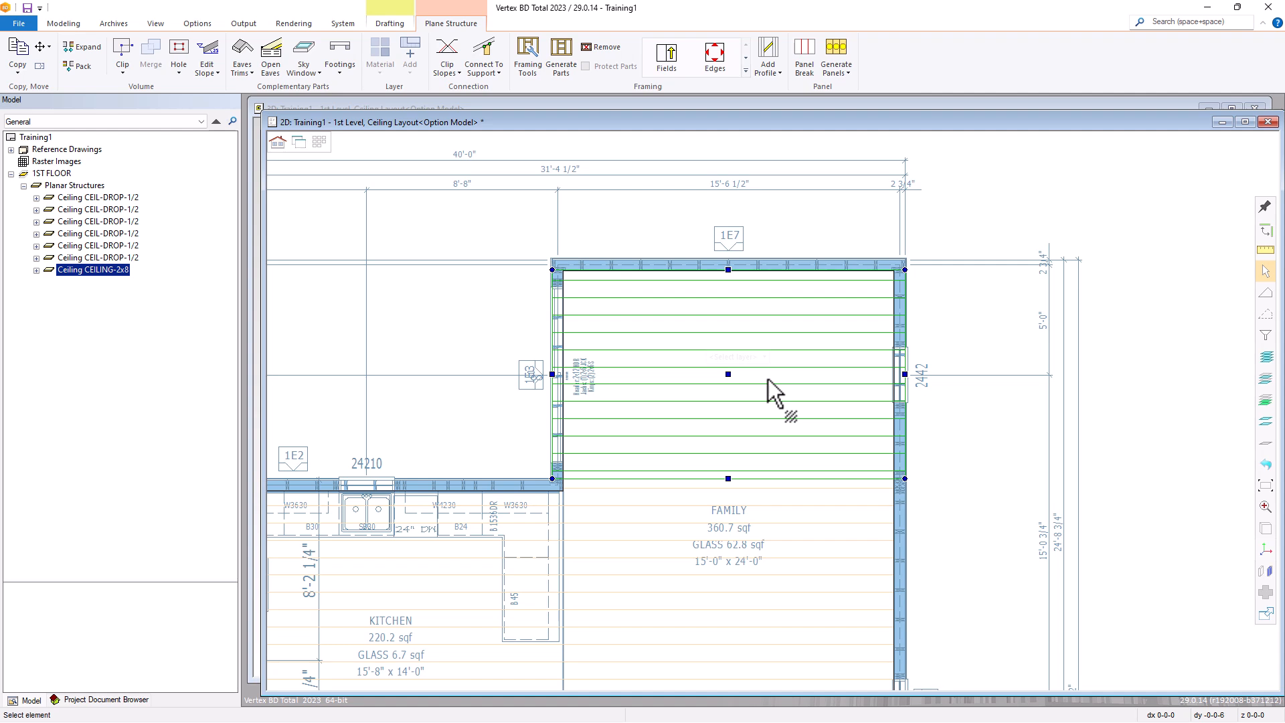
left_click(670, 53)
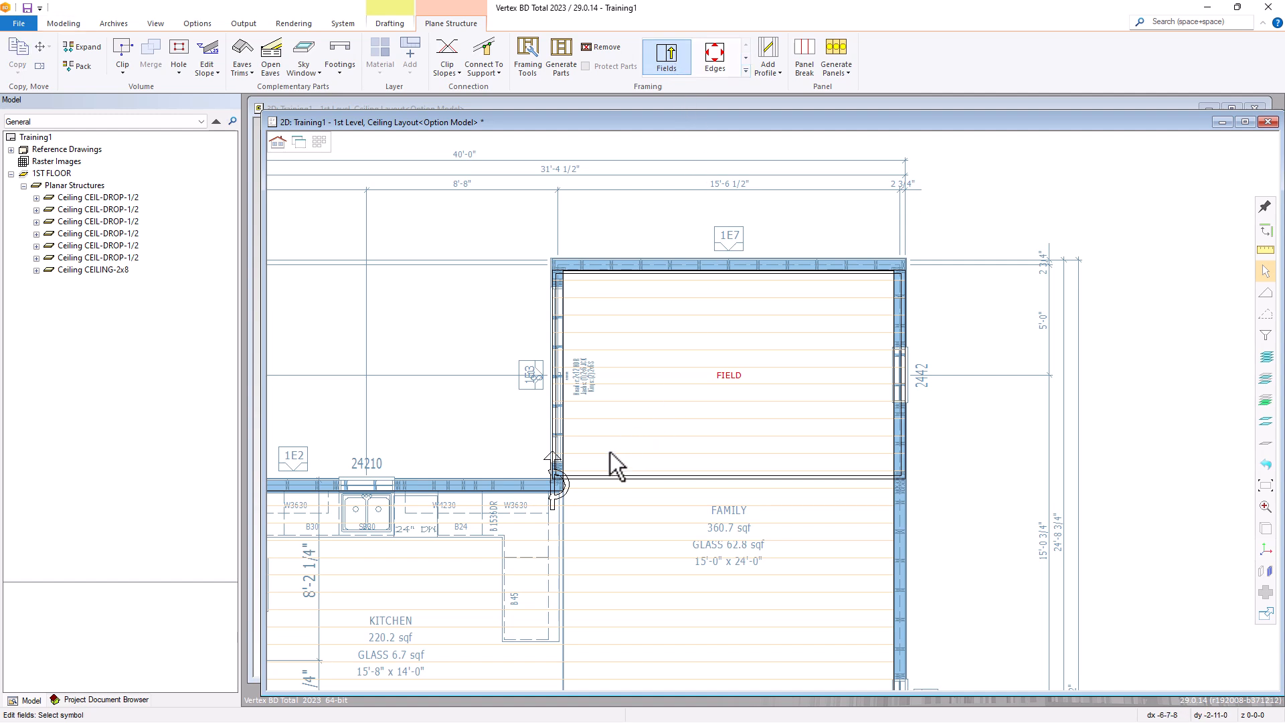
left_click(574, 502)
left_click(554, 479)
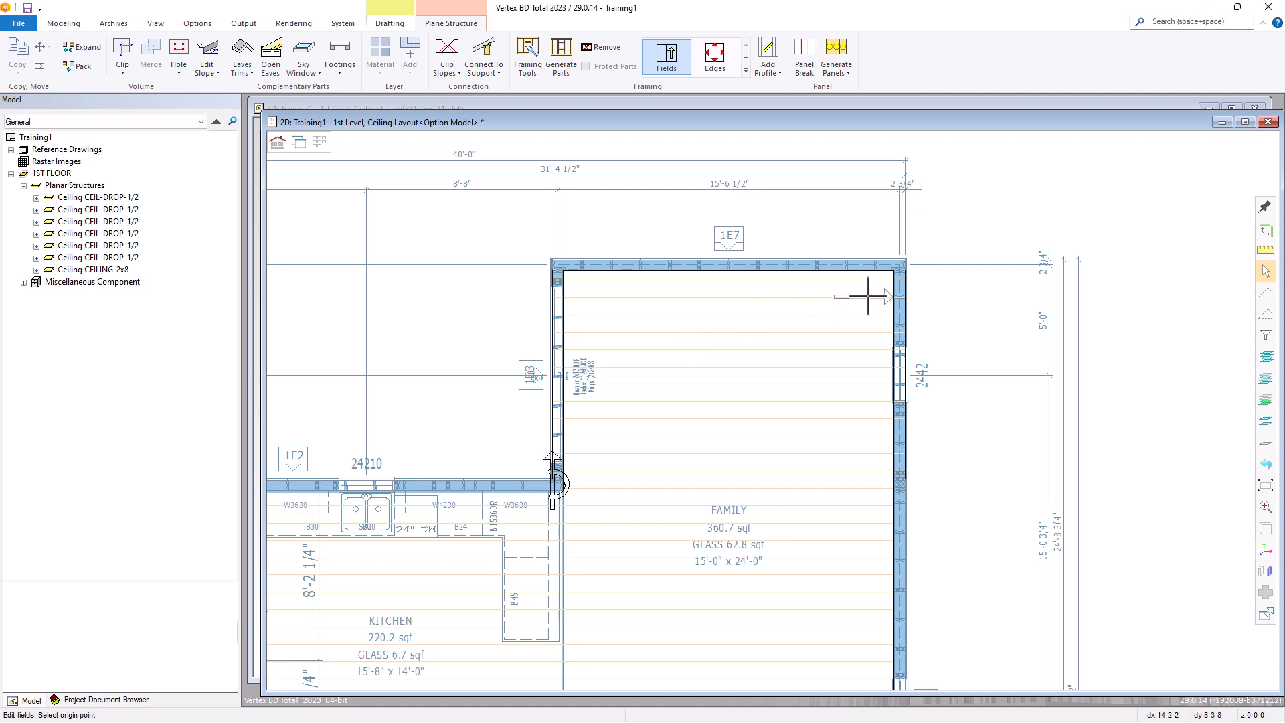
scroll(880, 290, "up", 5)
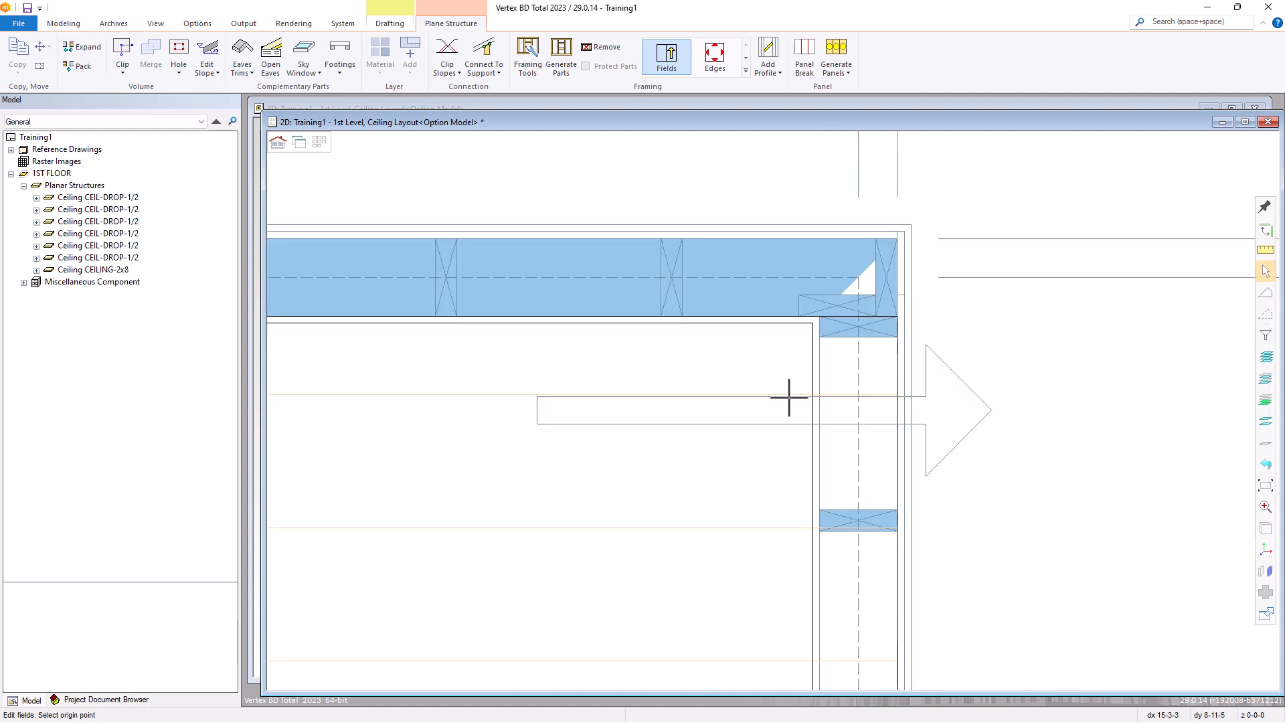
left_click(818, 343)
scroll(756, 423, "down", 6)
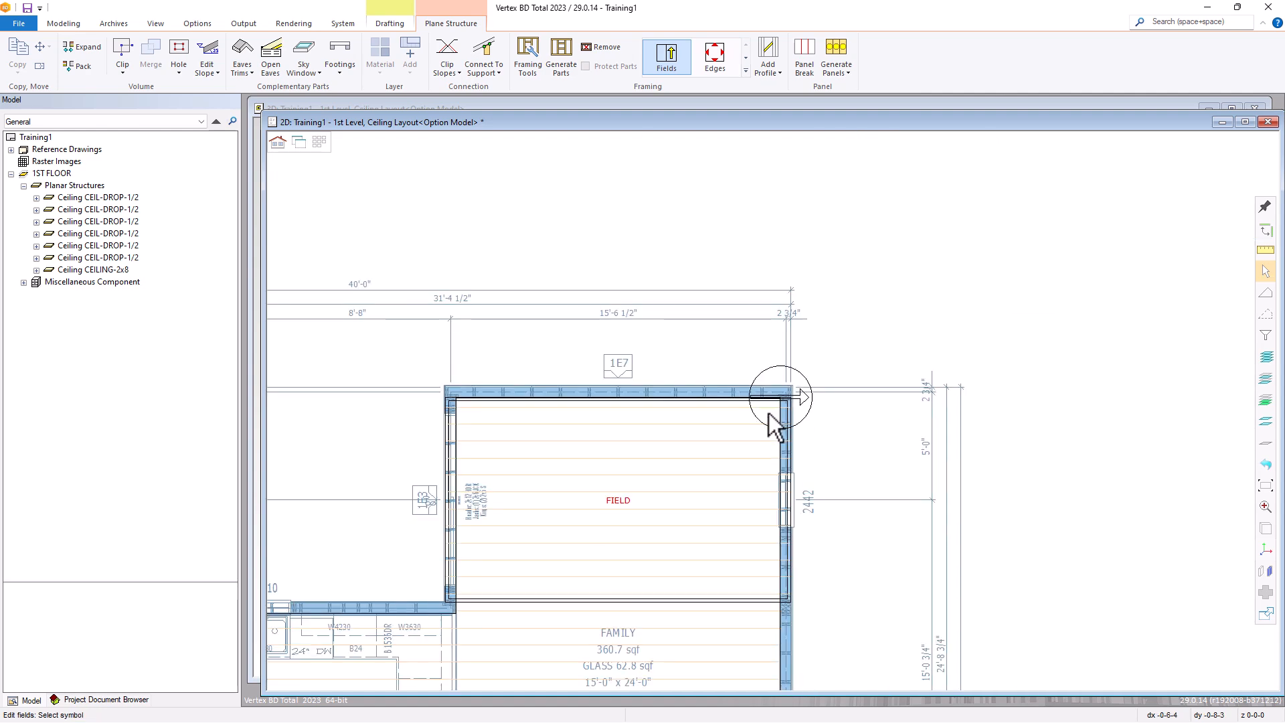
scroll(717, 455, "up", 4)
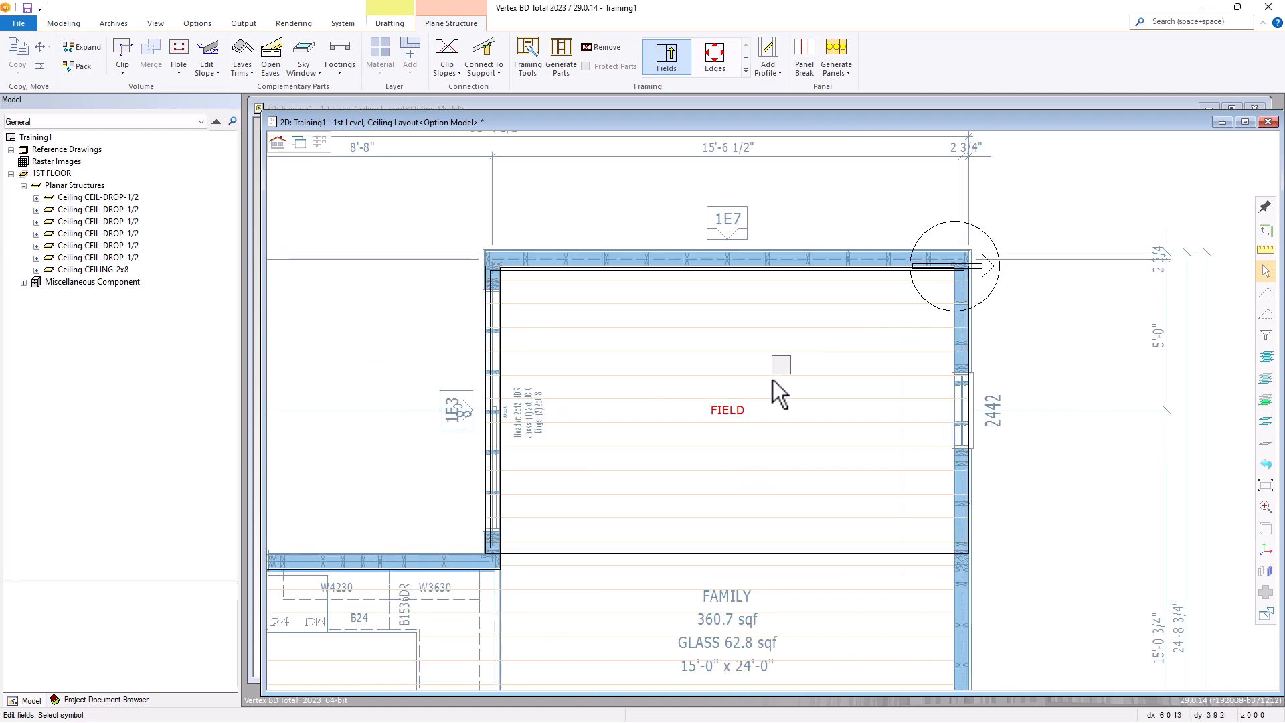
right_click(773, 380)
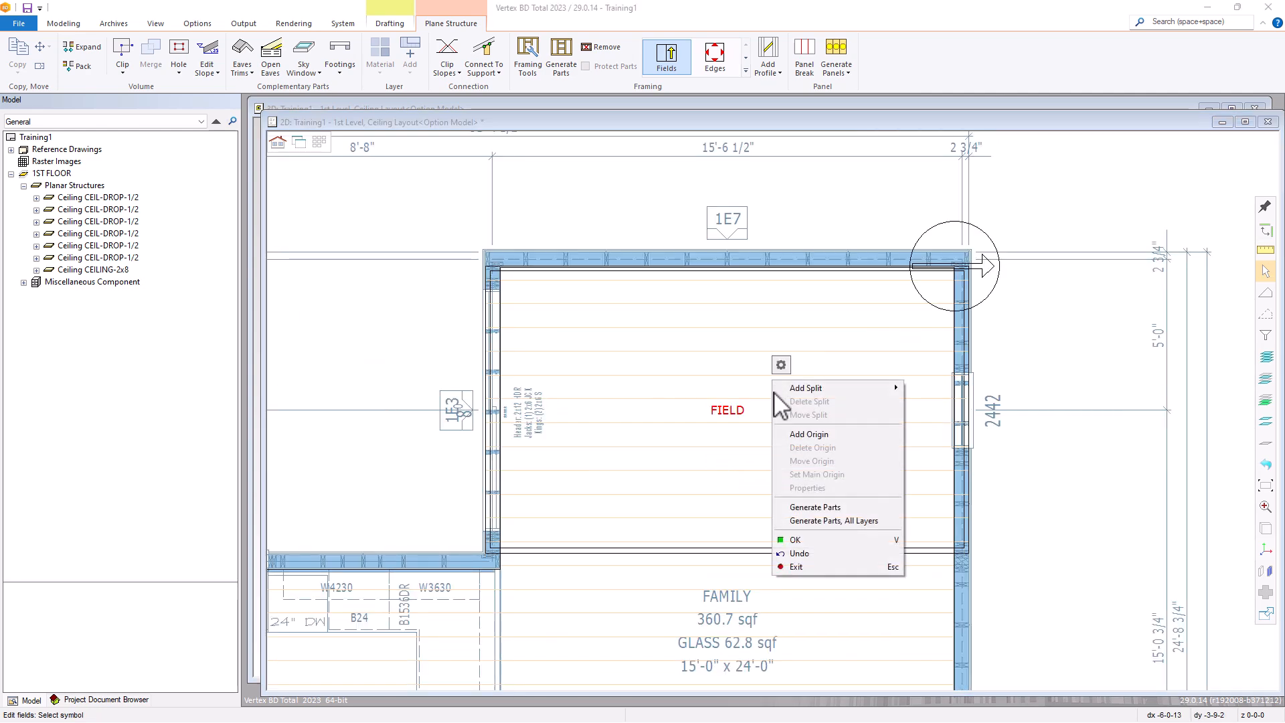
left_click(807, 541)
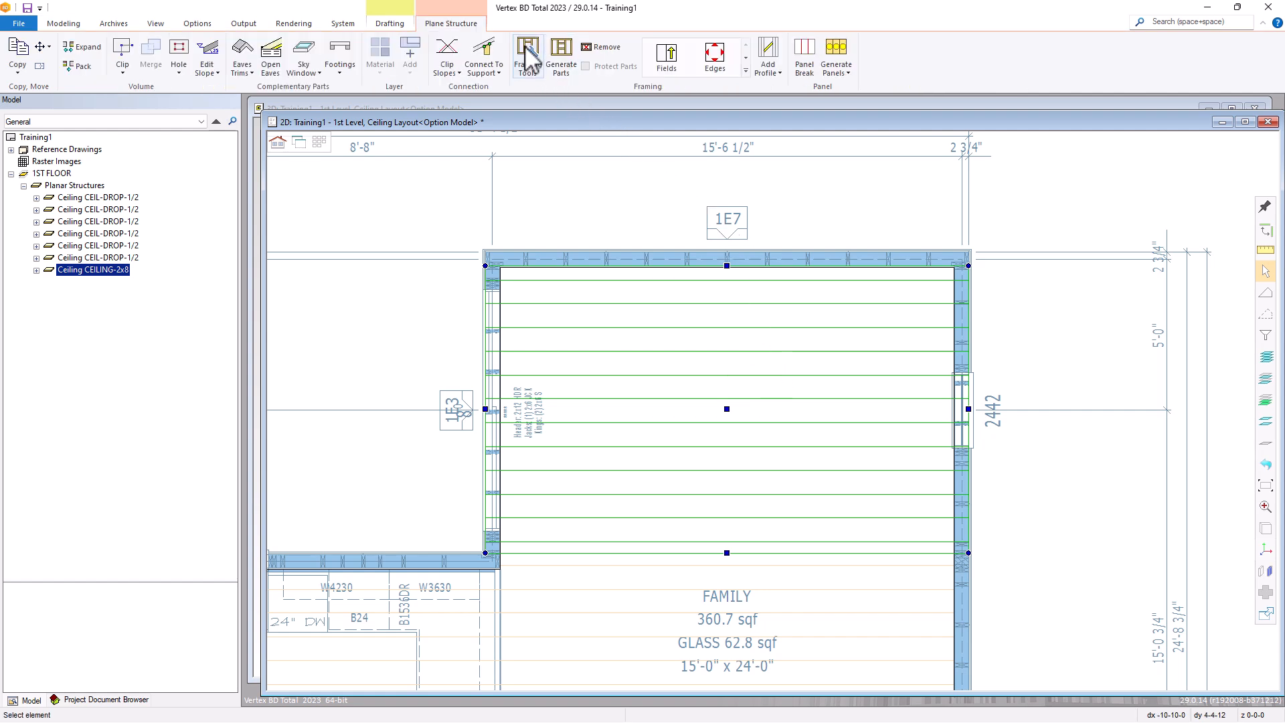
Accept the 2x8 ceiling framing, no rim board tool with 24 spacing for the extension ceiling and generate its framing parts.
left_click(528, 57)
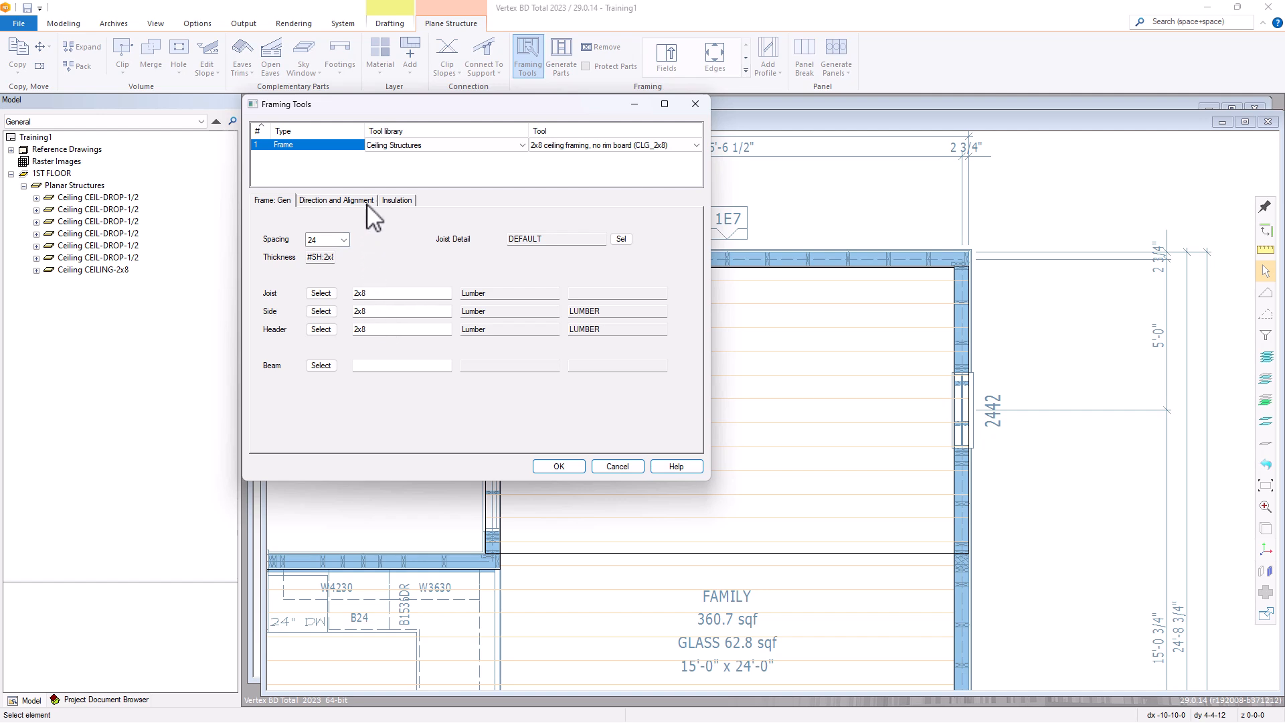
left_click(572, 468)
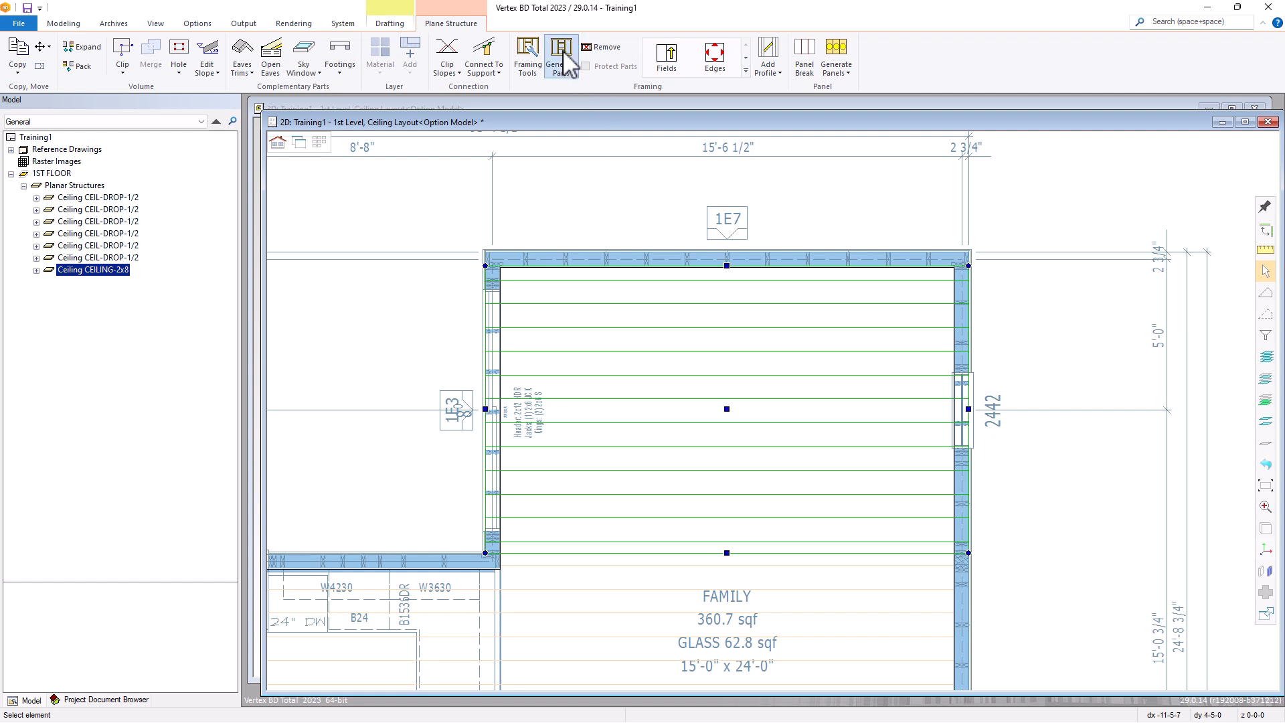
left_click(562, 60)
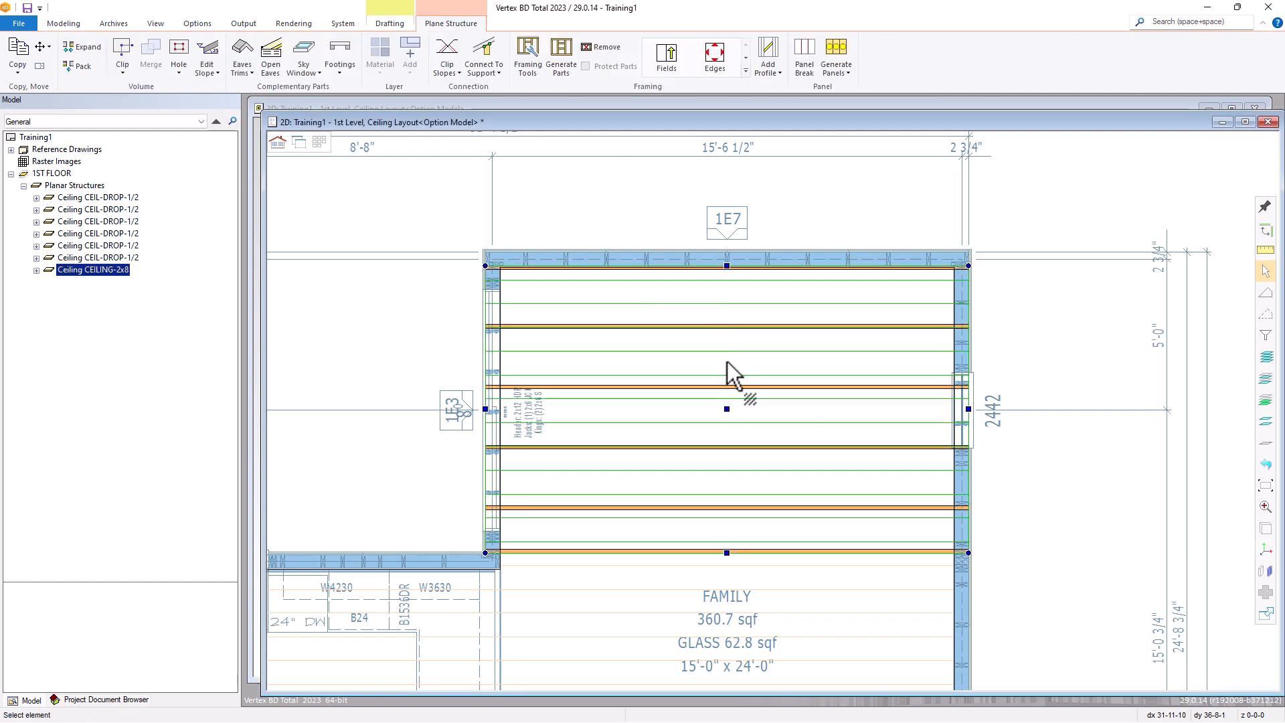
left_click(726, 361)
left_click(660, 238)
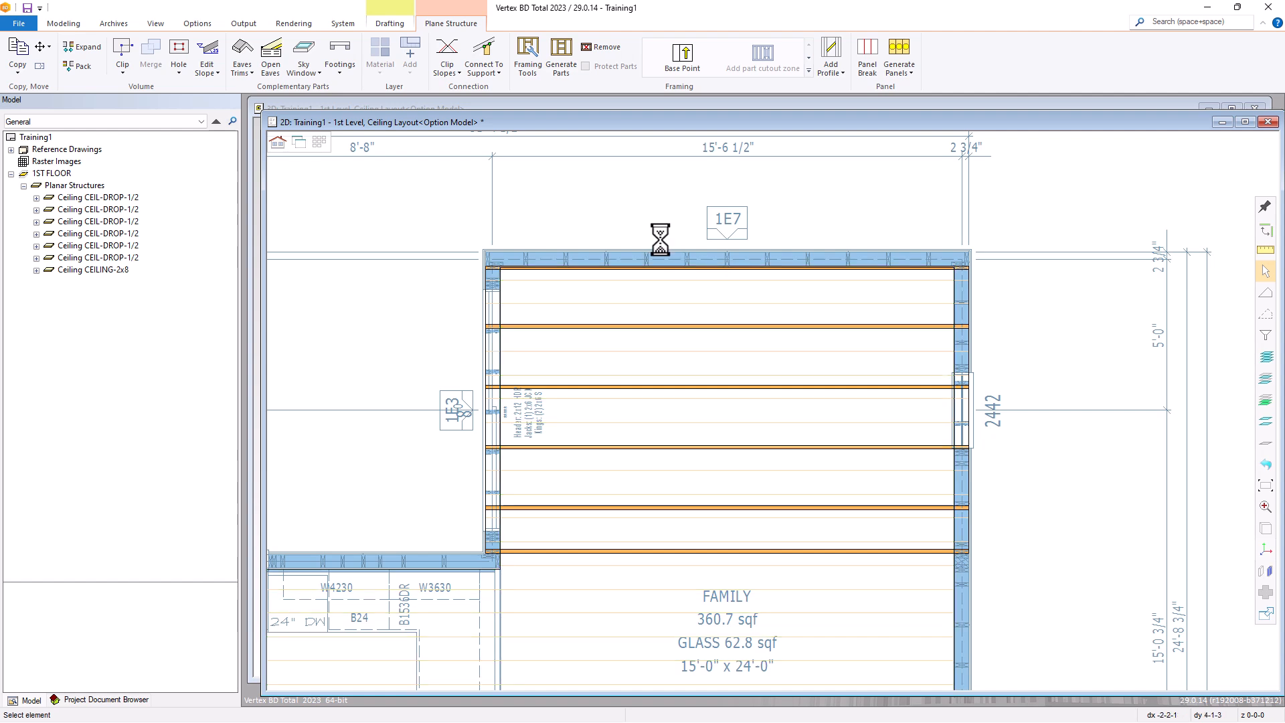
Create a labelled CEILING JOISTS profile schedule with the default parameters and place it to the upper right of the Family room extension.
left_click(244, 24)
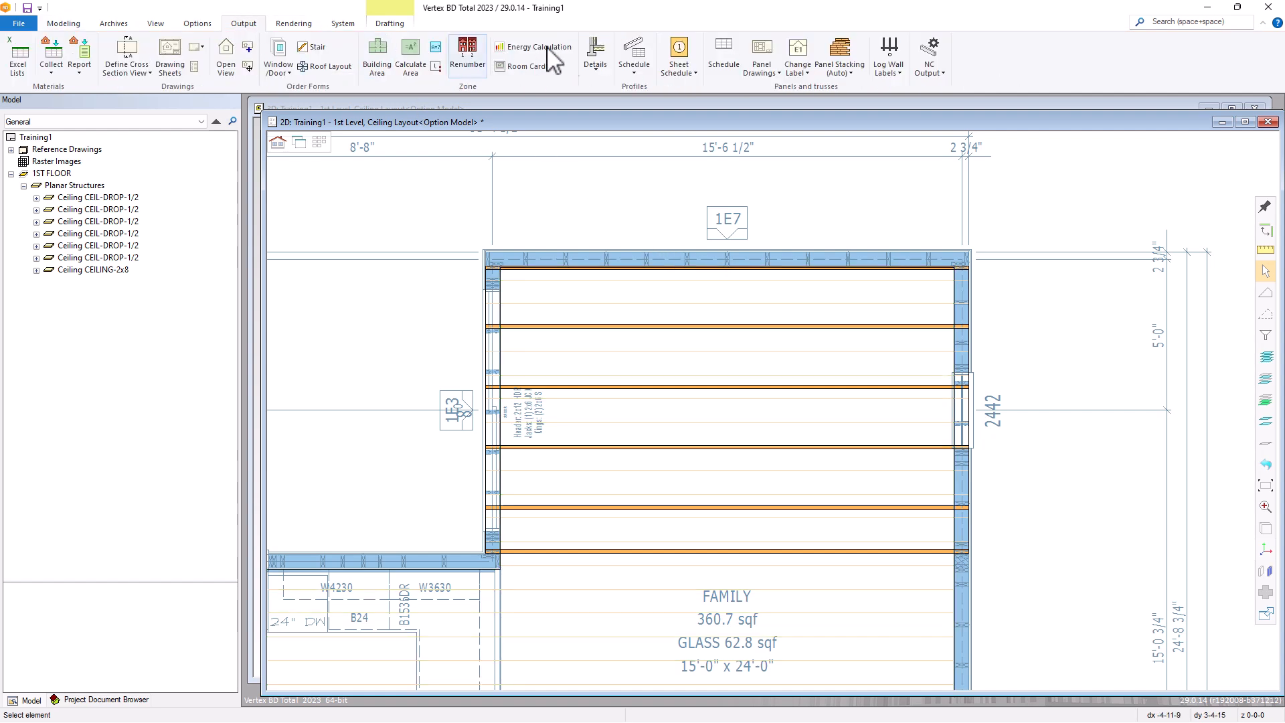
left_click(640, 51)
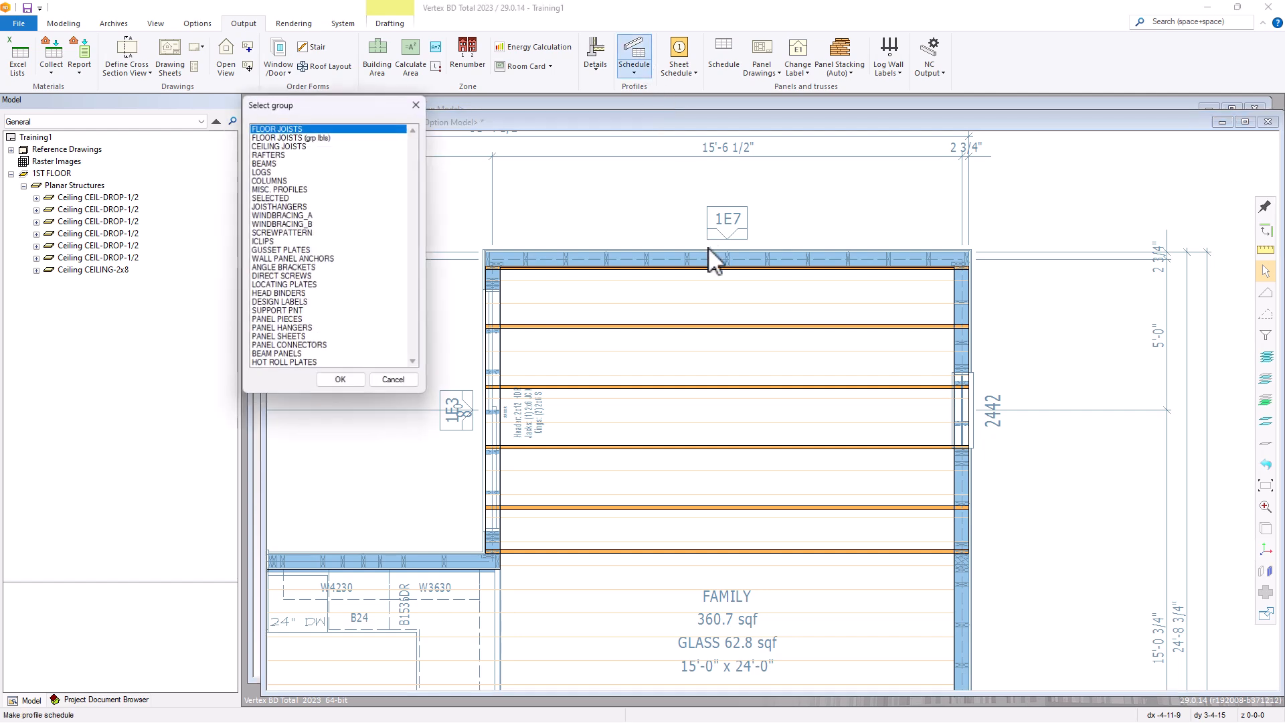
double_click(284, 145)
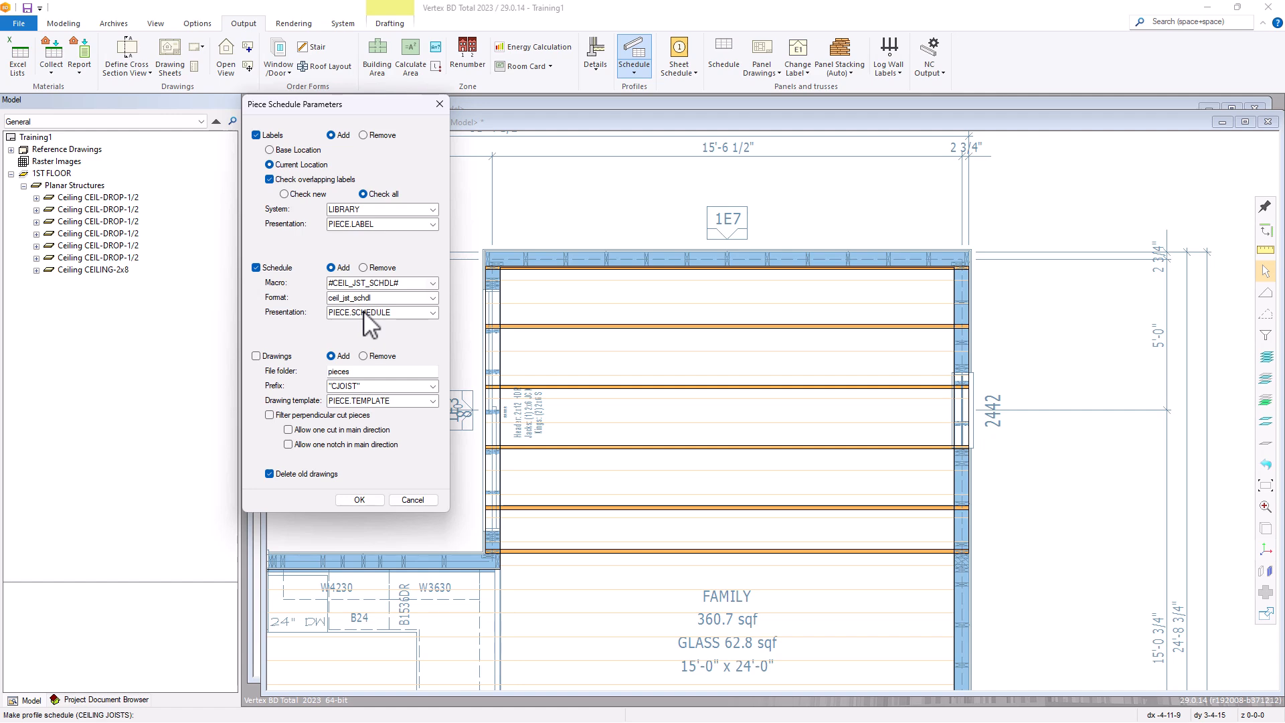
left_click(360, 500)
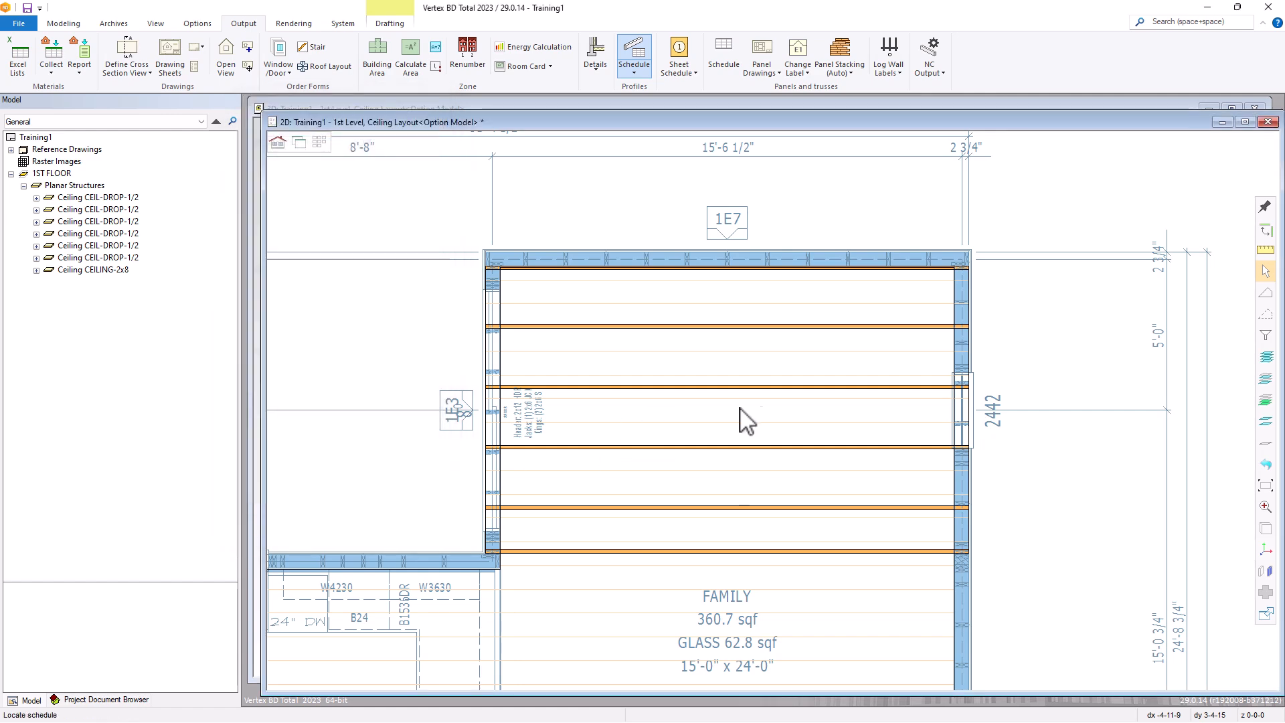
scroll(742, 407, "down", 3)
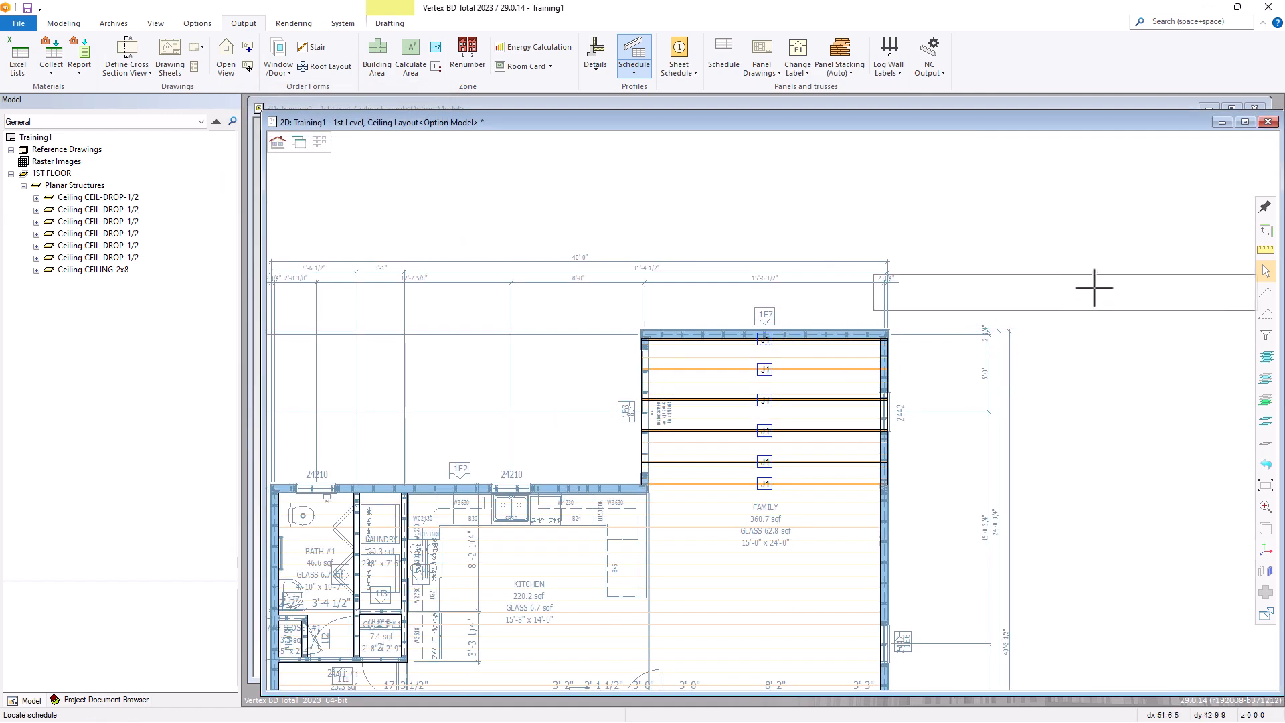
left_click(1094, 288)
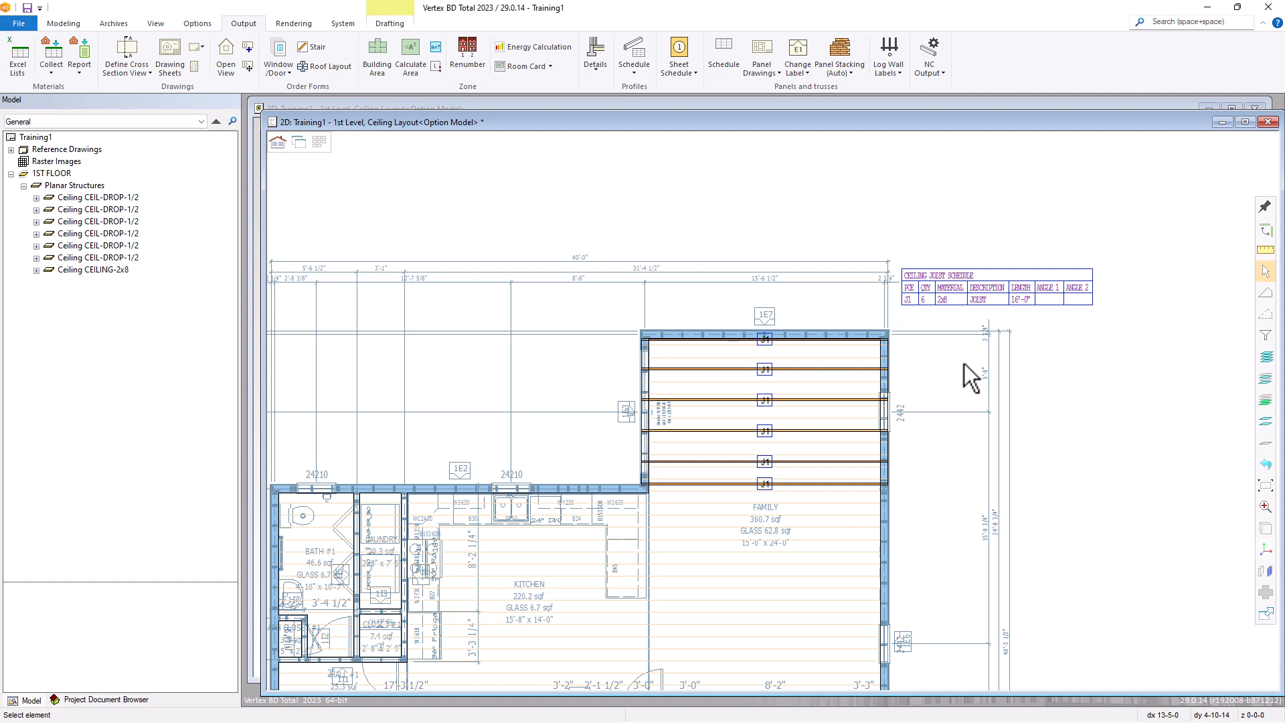
Open the Roof Layout drawing together with its roof framing model.
left_click(323, 143)
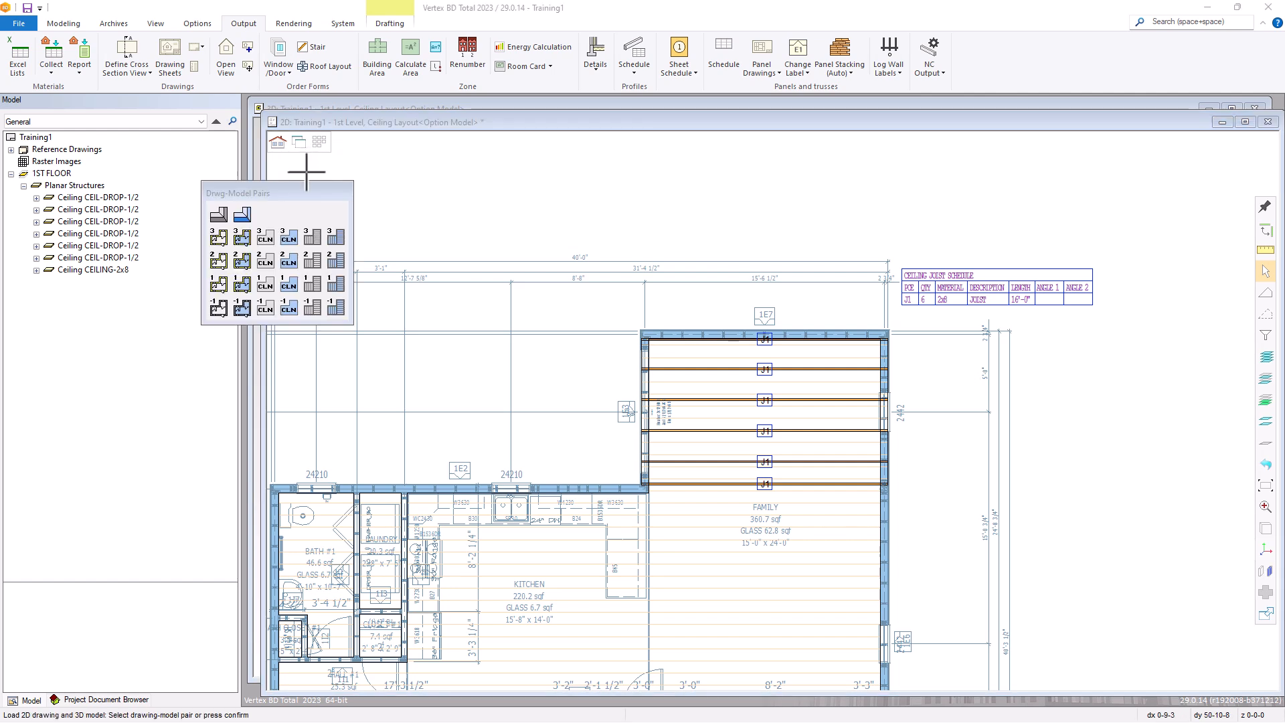
left_click(218, 214)
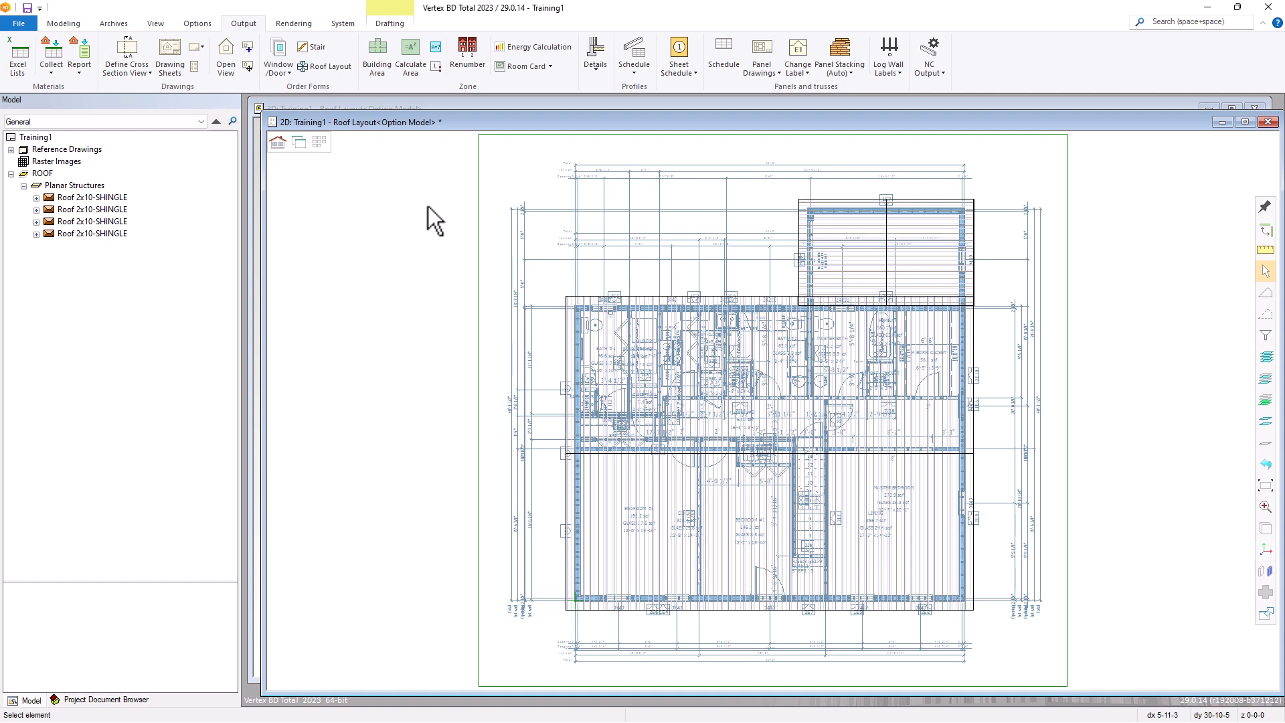
Inspect the generated ceiling joists of both levels in the 3D Roof Framing model, and return to the 2D Roof Layout drawing.
left_click(294, 142)
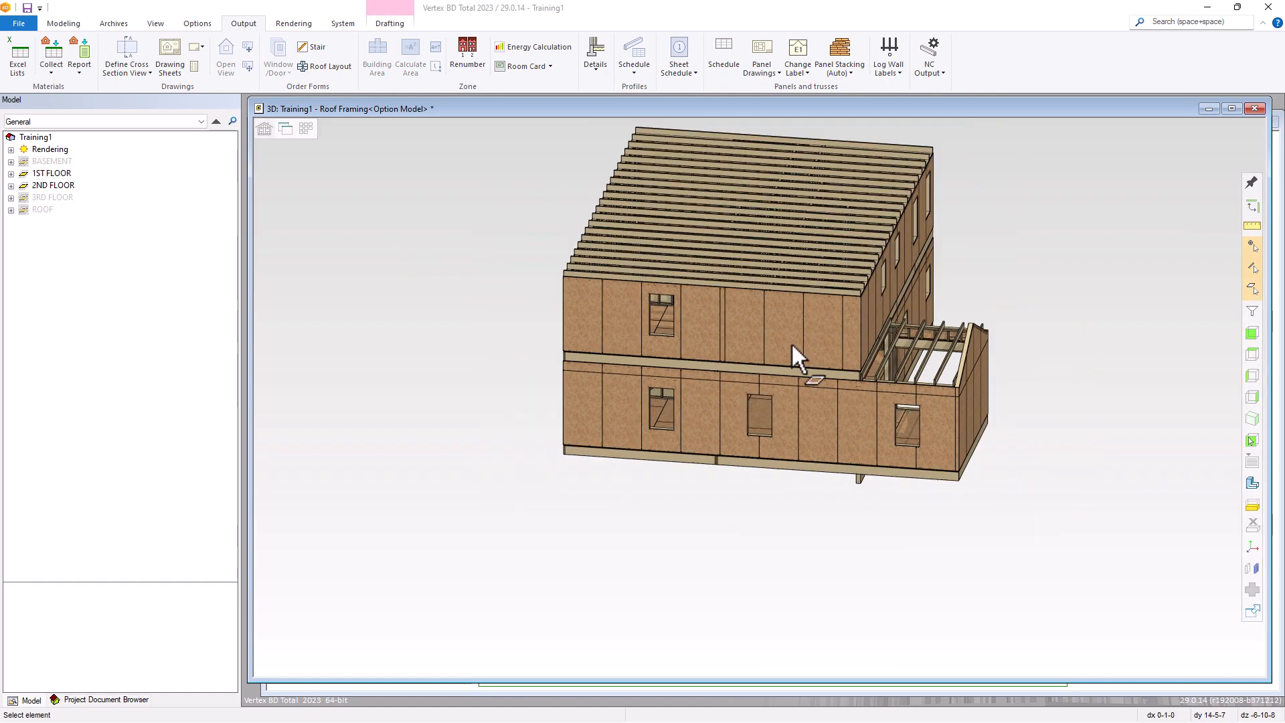
scroll(788, 358, "up", 5)
middle_click_drag(762, 429, 870, 450)
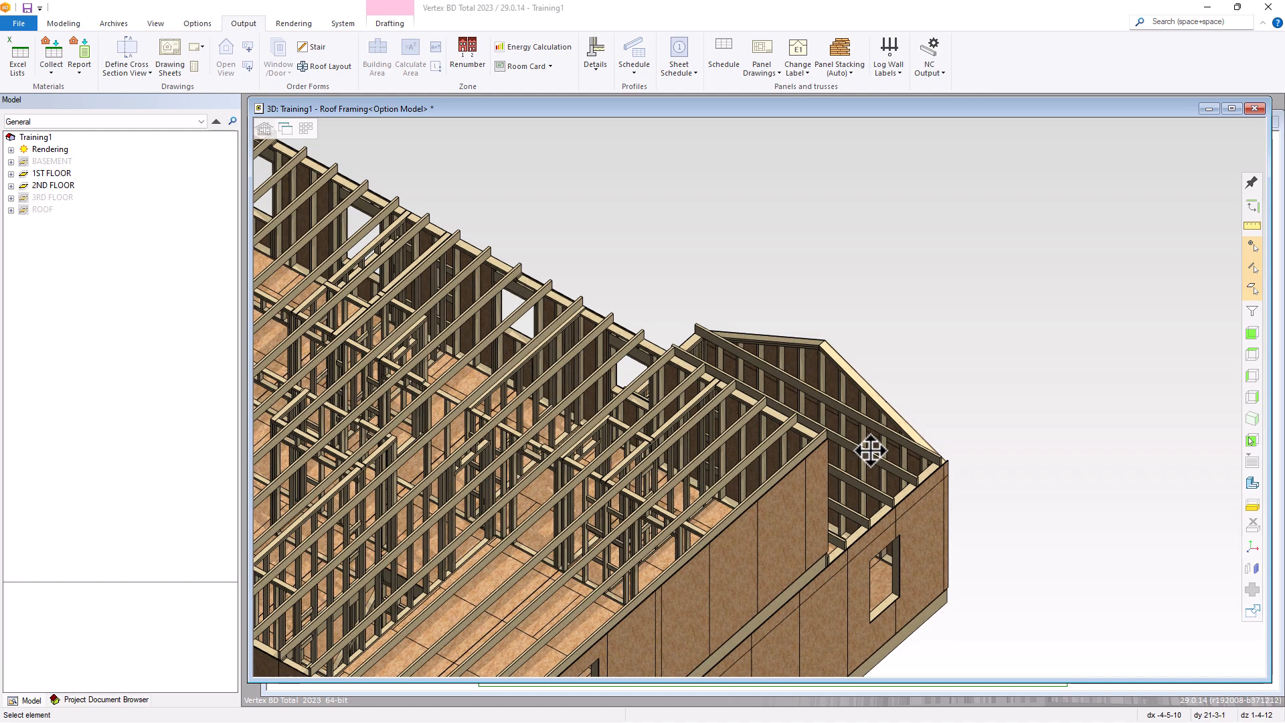
scroll(761, 396, "down", 3)
scroll(663, 404, "up", 2)
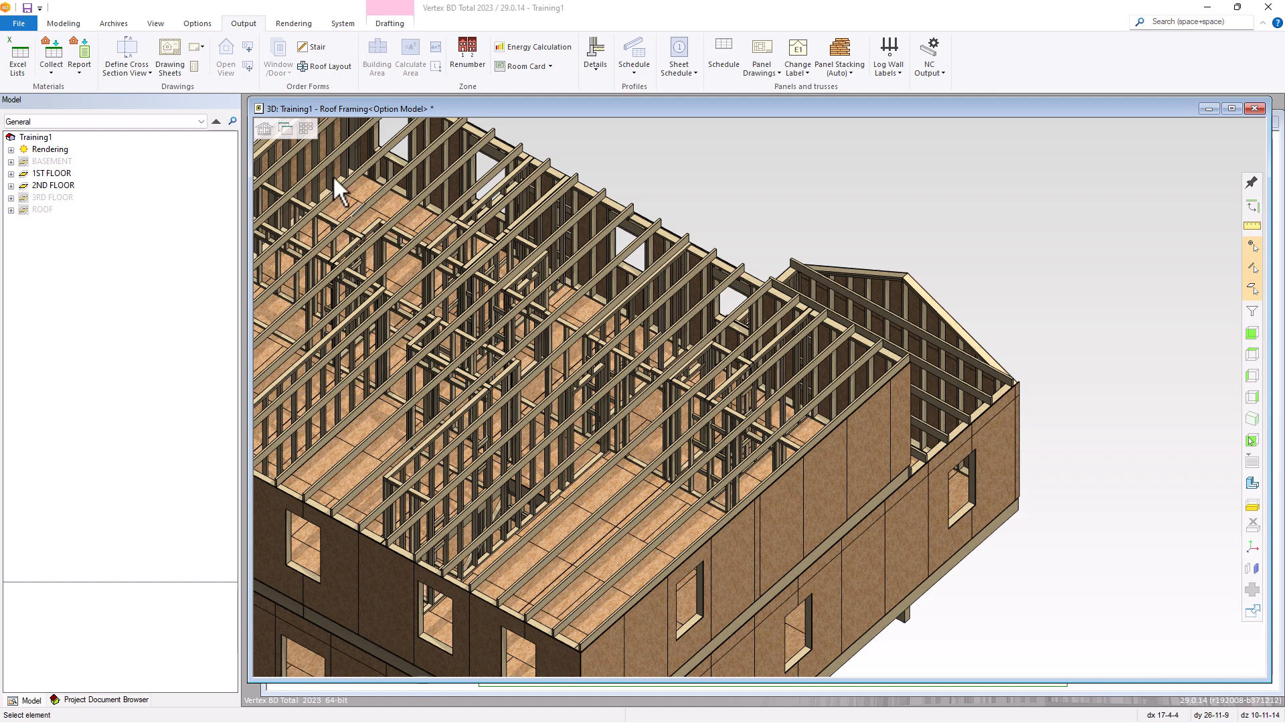
left_click(264, 131)
left_click(283, 134)
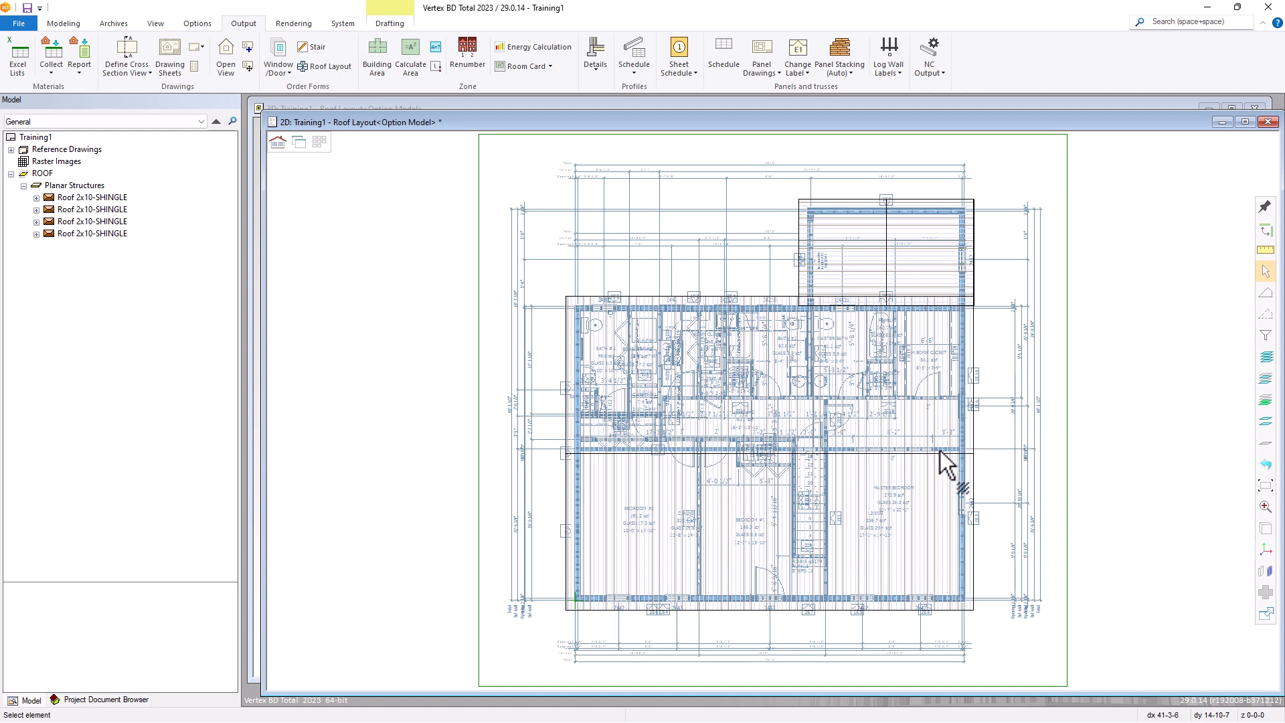
Add a framing field origin for the upper main roof plane at the house's upper-left outside wall corner and accept the field edit.
left_click(743, 426)
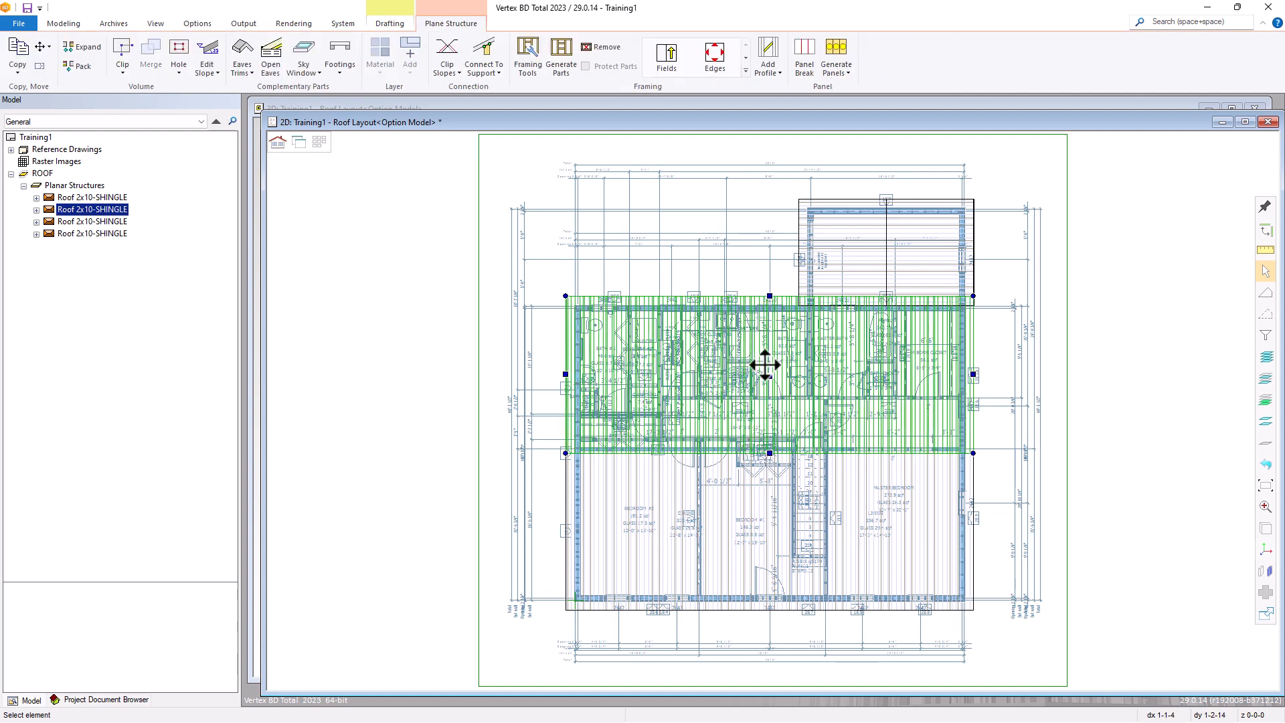
left_click(667, 59)
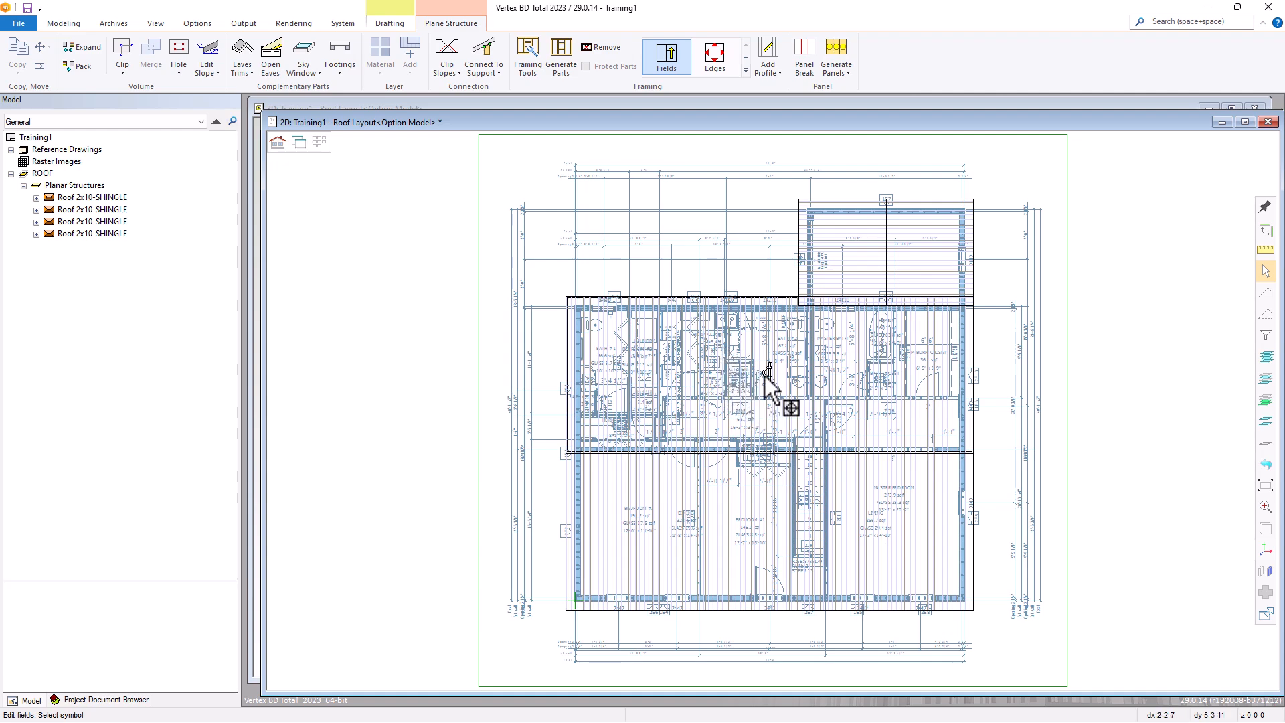
scroll(765, 375, "up", 2)
scroll(765, 376, "up", 3)
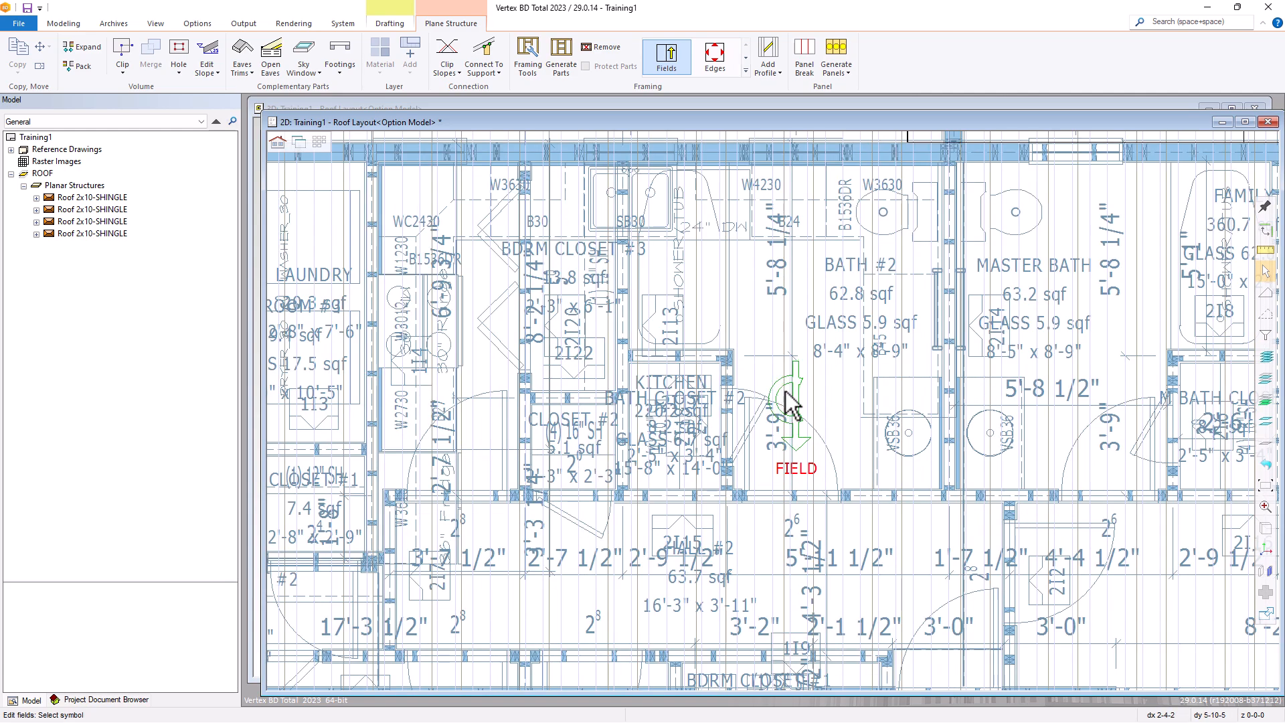
left_click(799, 408)
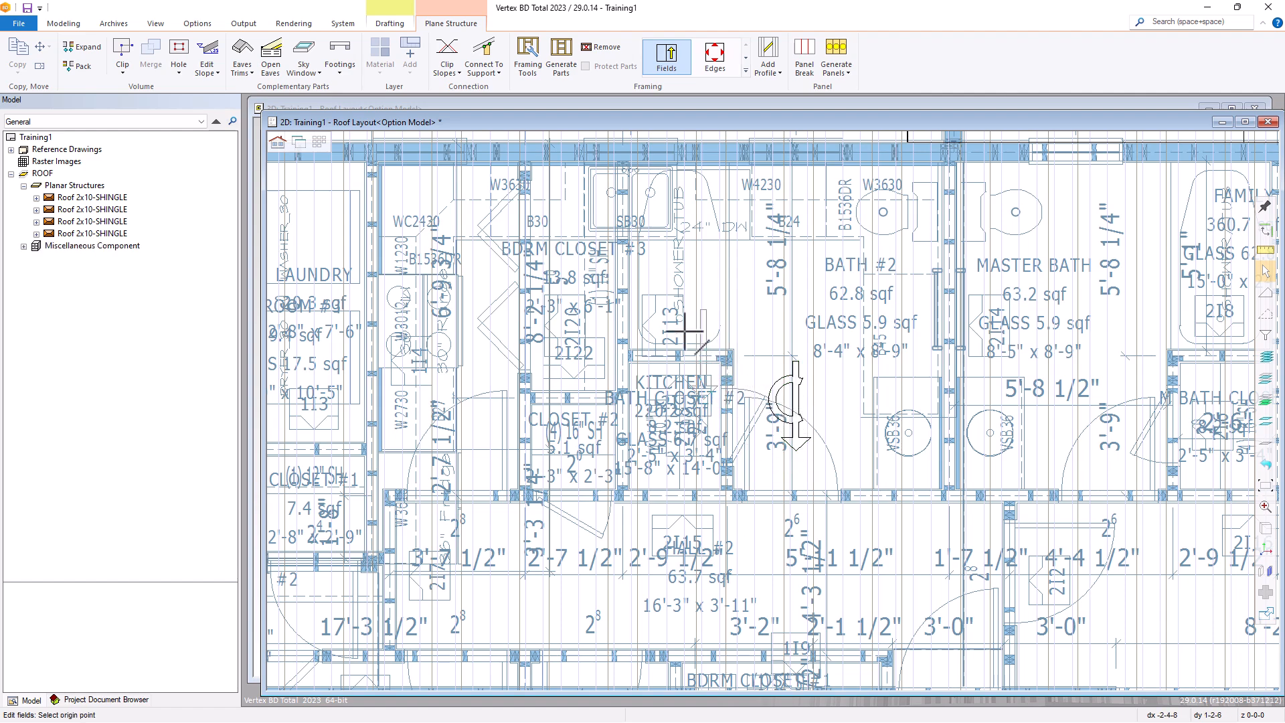
scroll(704, 399, "down", 3)
scroll(450, 333, "up", 4)
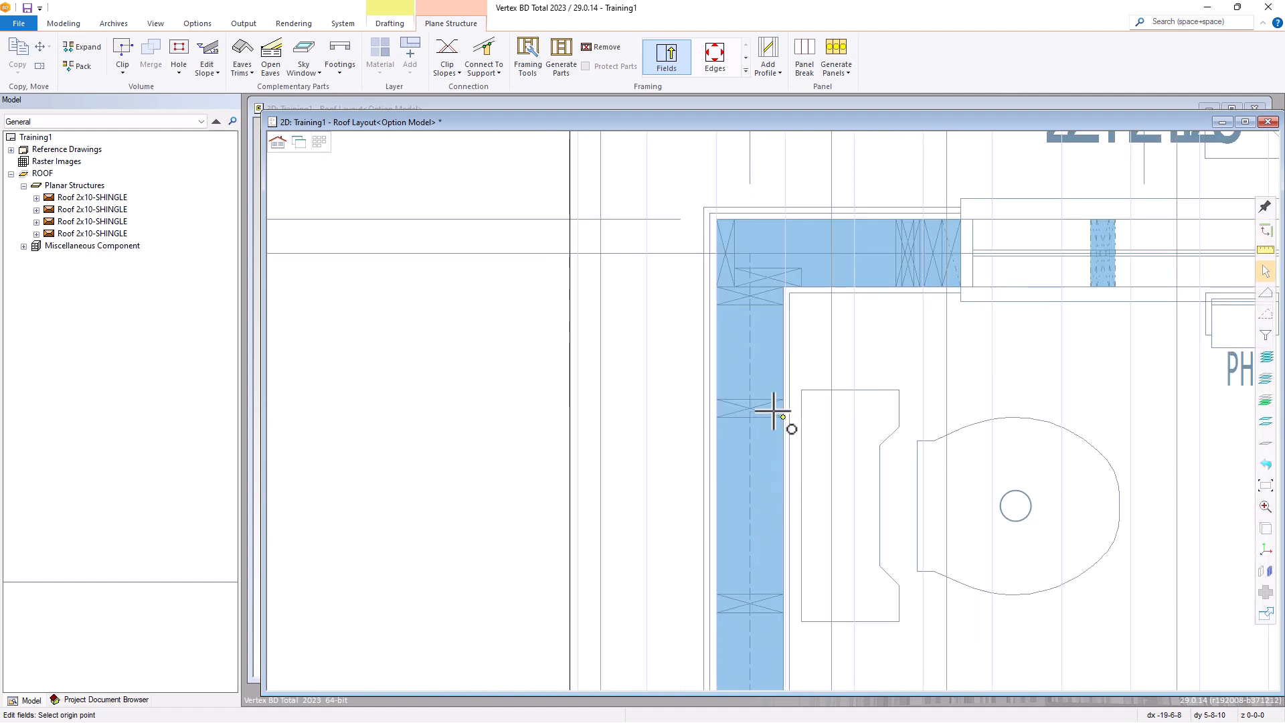
scroll(849, 419, "up", 2)
scroll(772, 424, "down", 3)
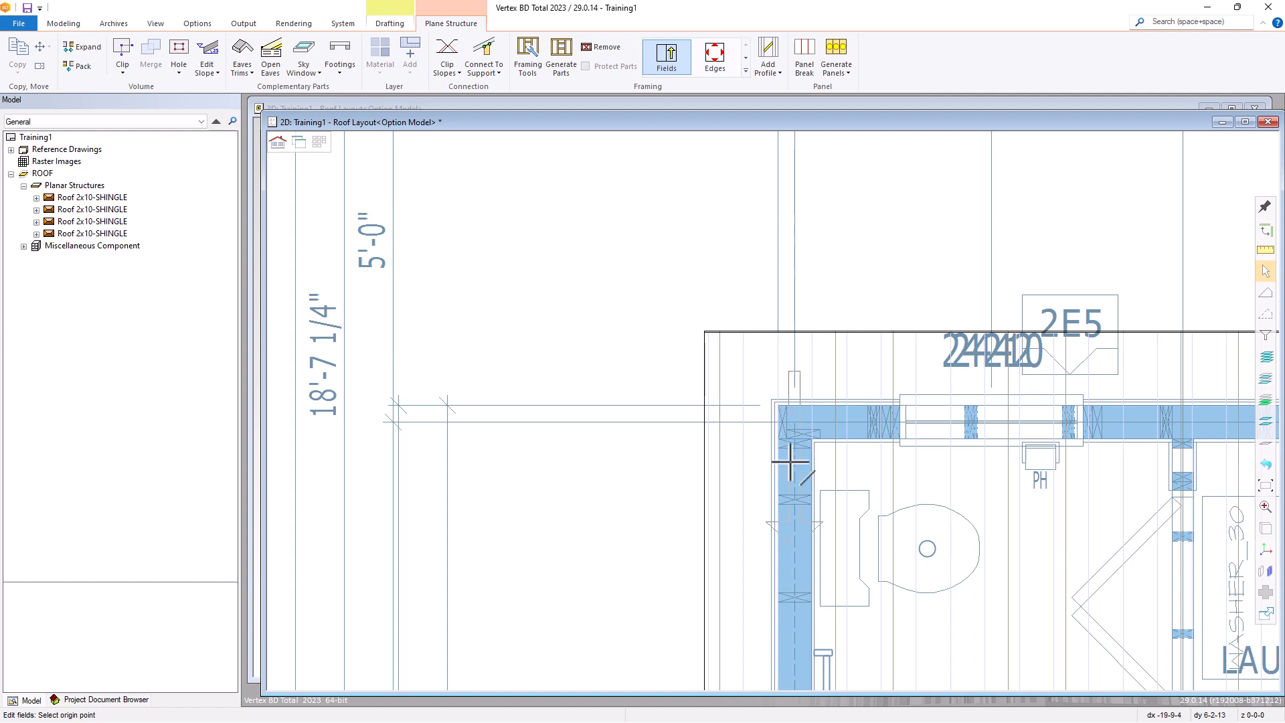
left_click(781, 413)
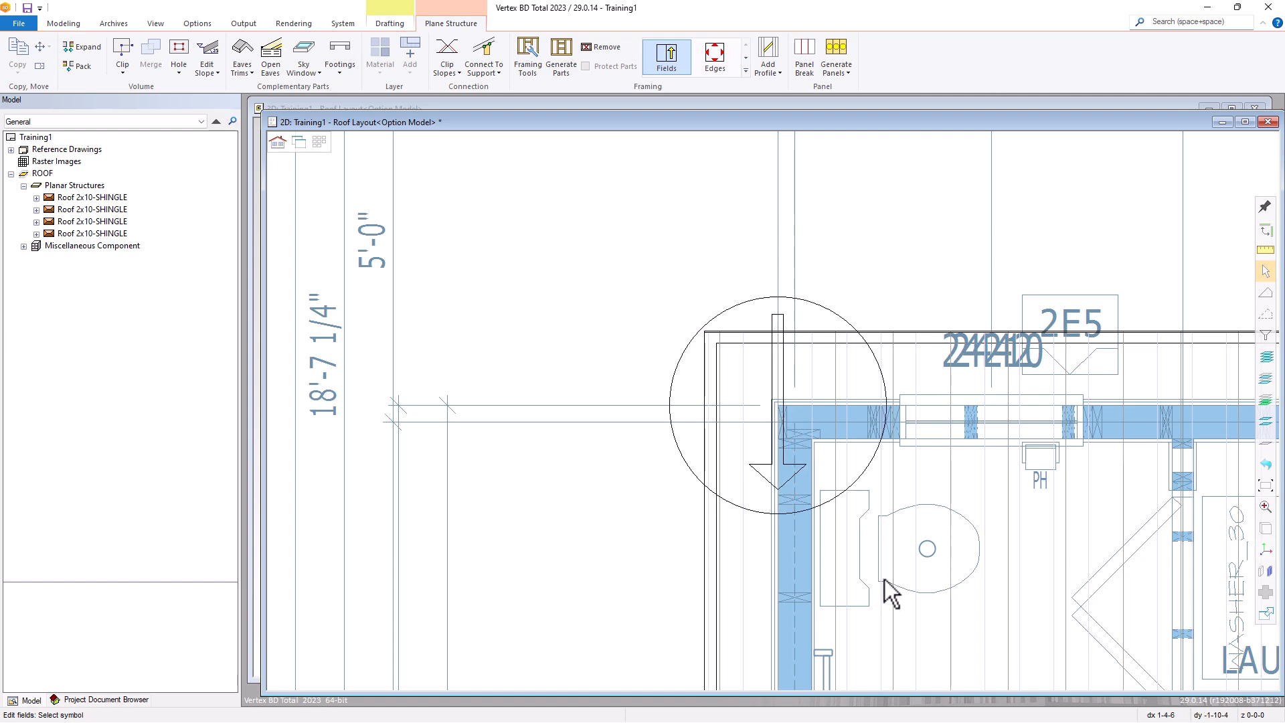
scroll(884, 583, "down", 3)
scroll(795, 430, "down", 3)
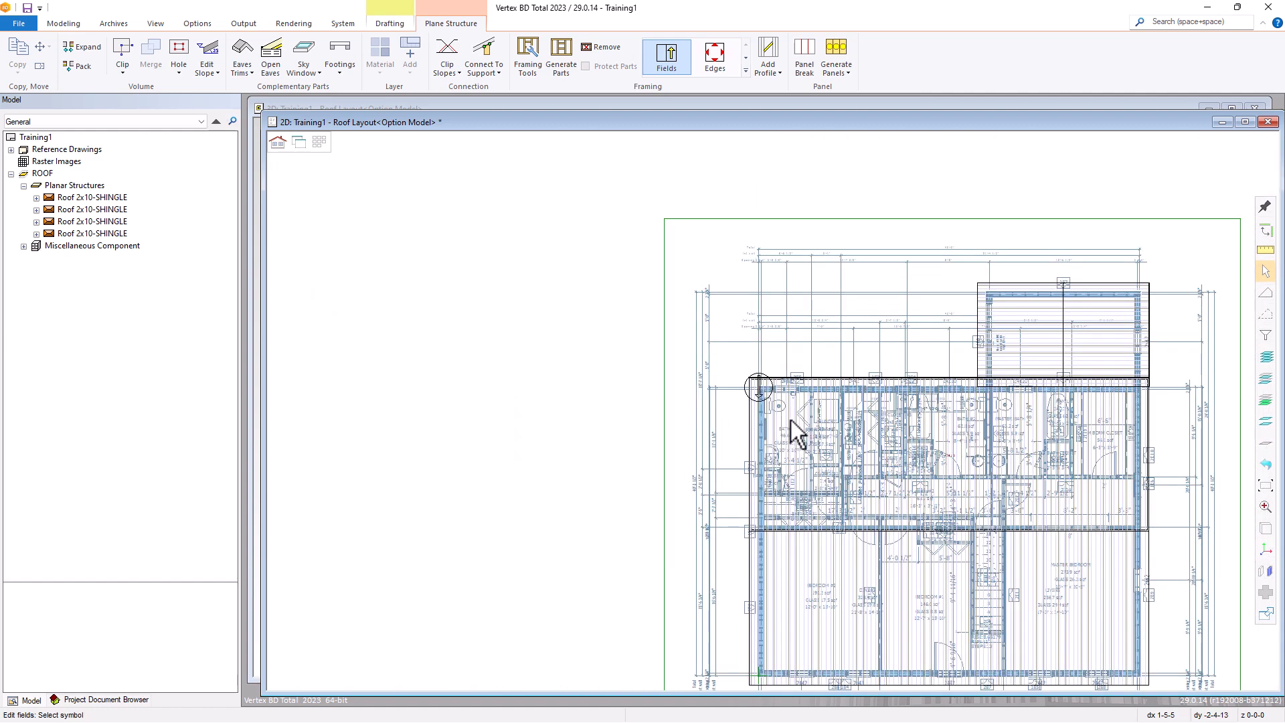
right_click(861, 458)
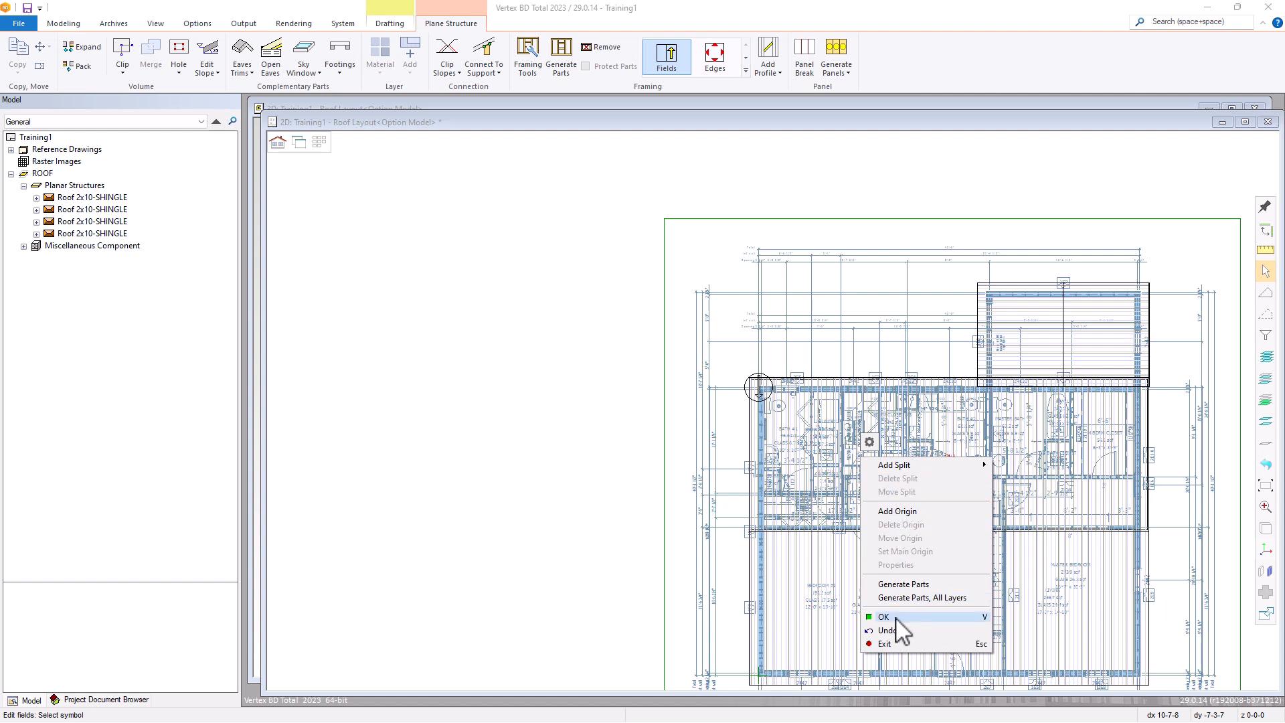
left_click(895, 617)
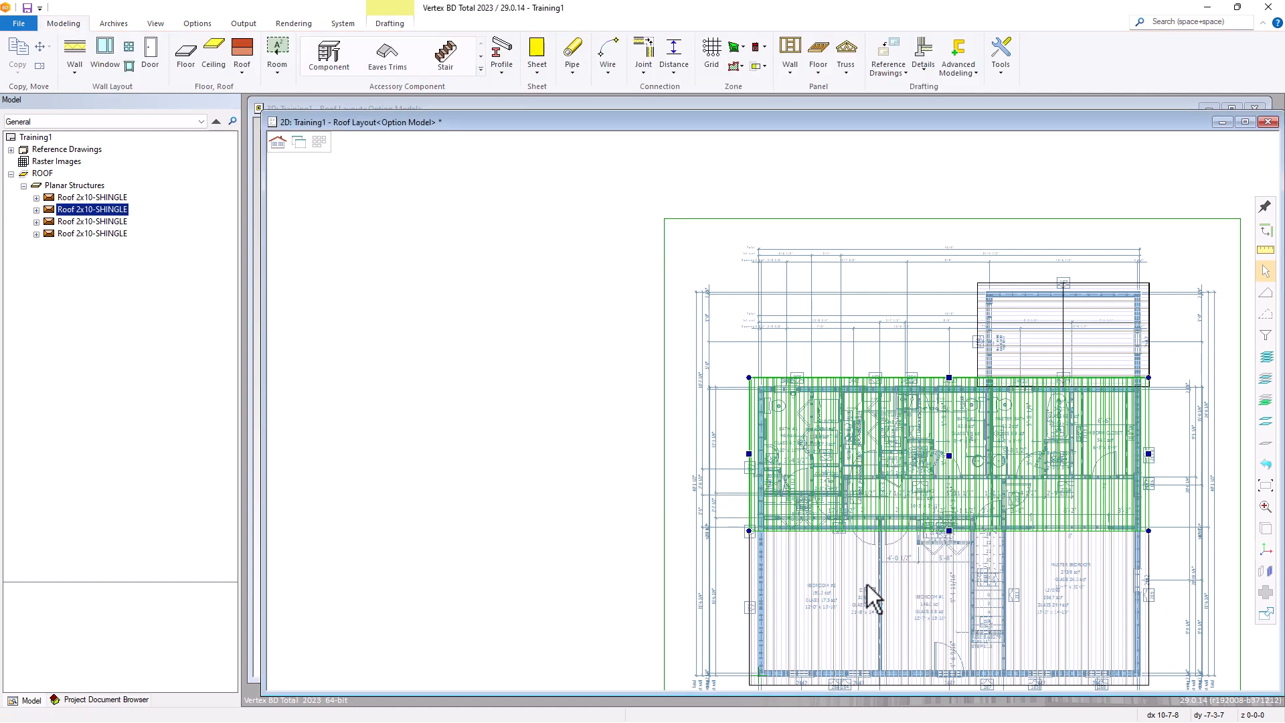
Add a framing field origin for the lower main roof plane at the house's lower-left outside wall corner and accept the field edit.
left_click(824, 547)
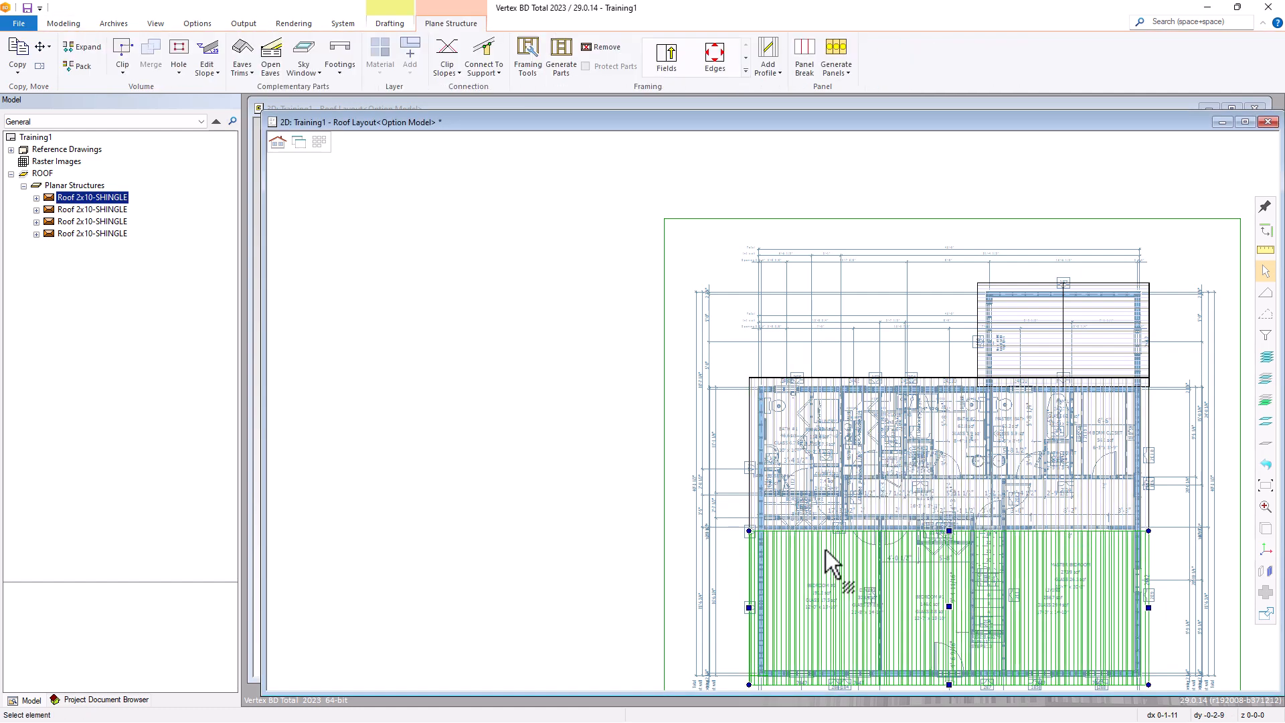
left_click(666, 54)
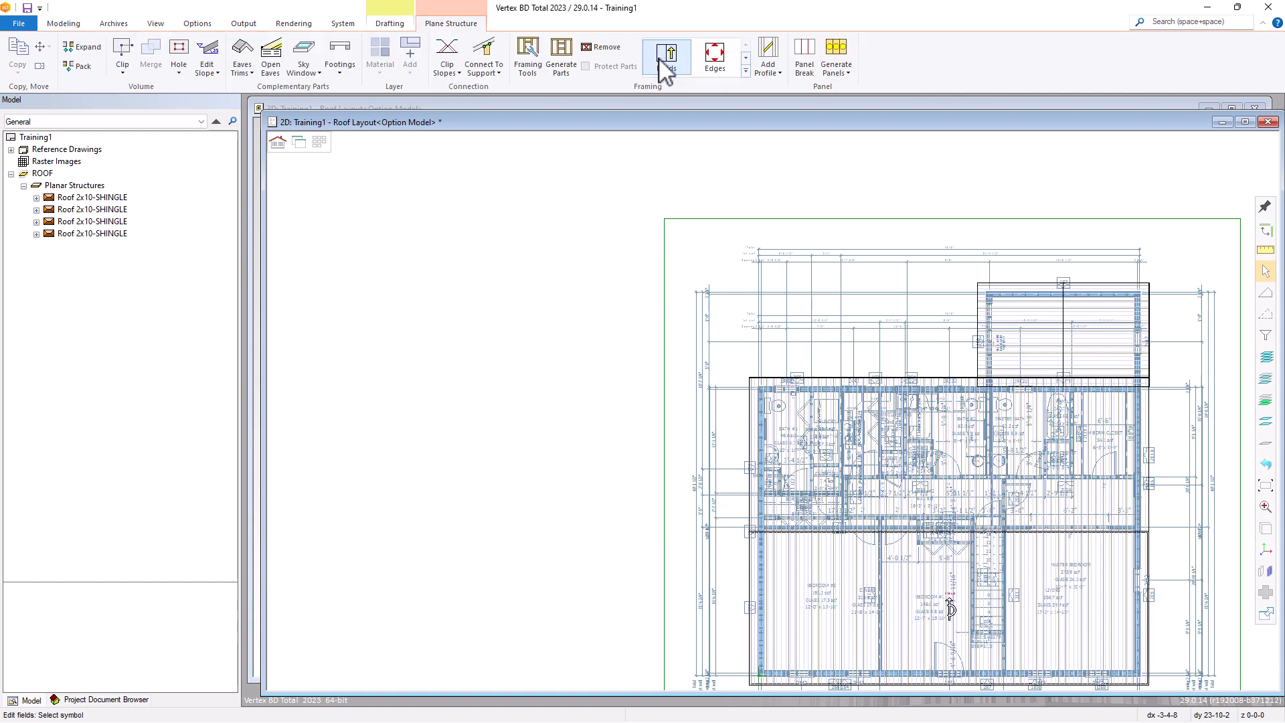
scroll(923, 619, "up", 3)
scroll(774, 411, "up", 1)
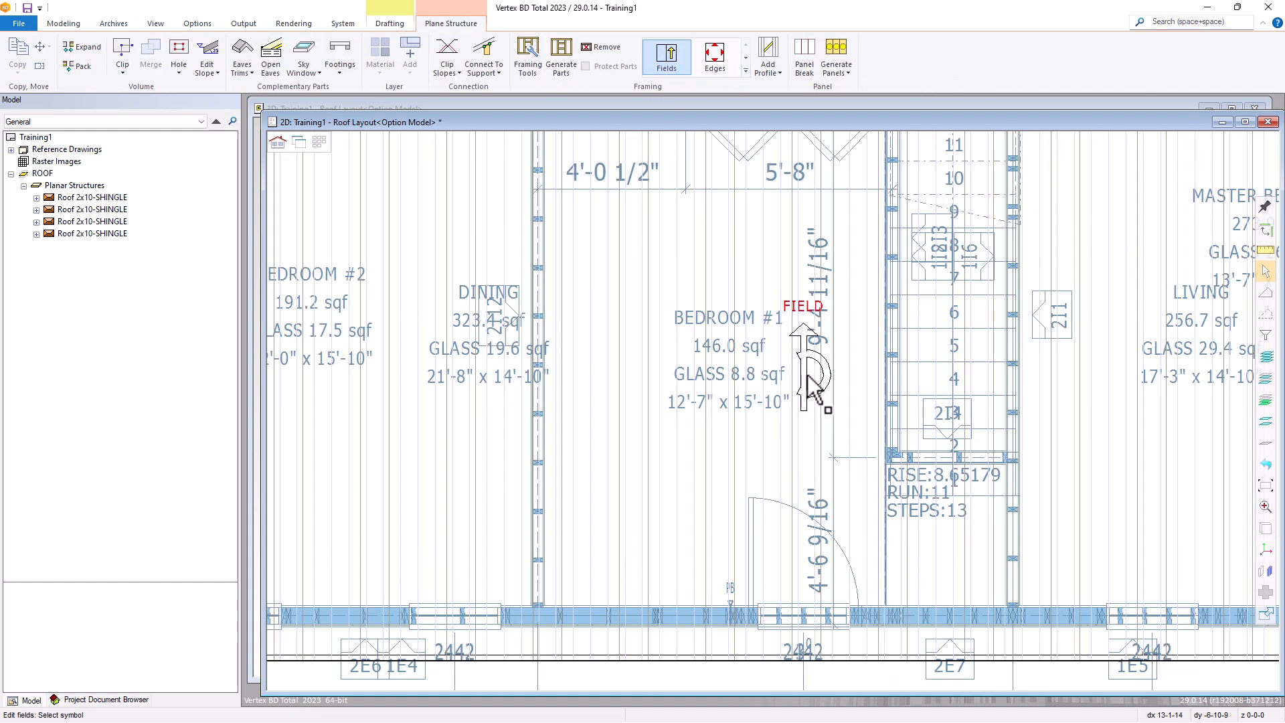
left_click(803, 369)
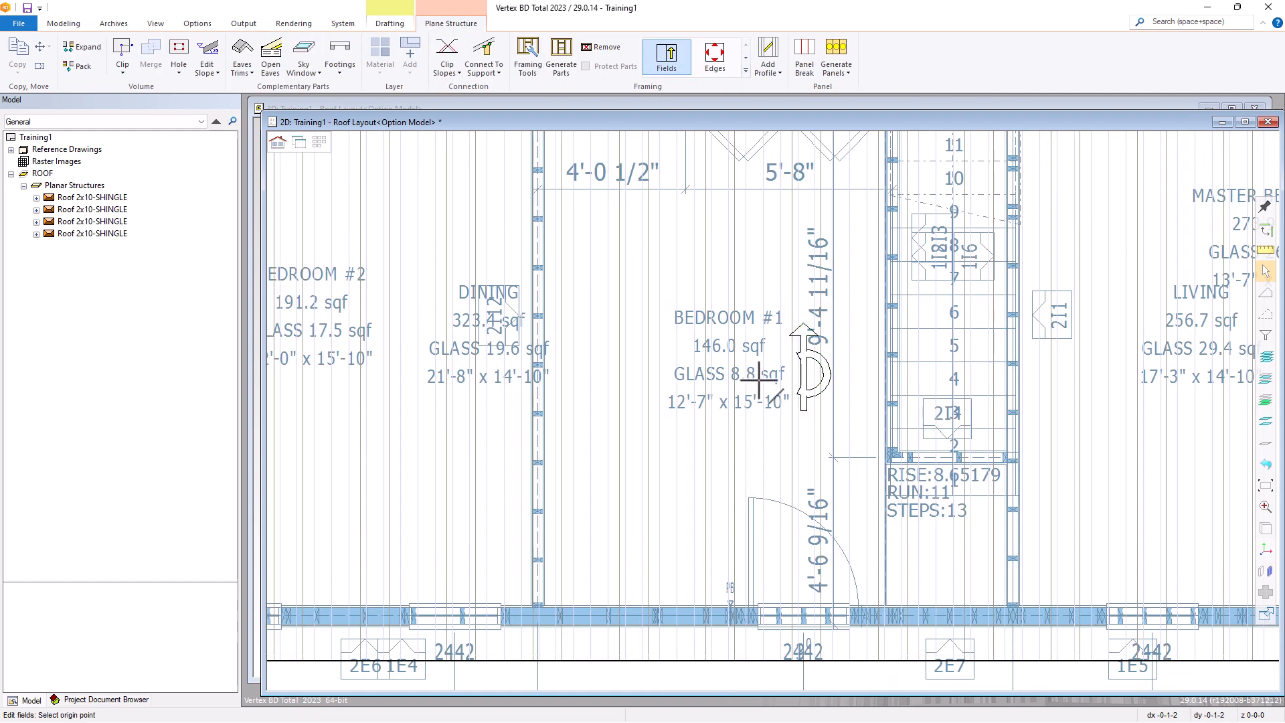
scroll(740, 424, "down", 2)
scroll(459, 531, "up", 2)
scroll(769, 411, "up", 2)
scroll(760, 410, "up", 2)
left_click(750, 423)
scroll(868, 365, "down", 6)
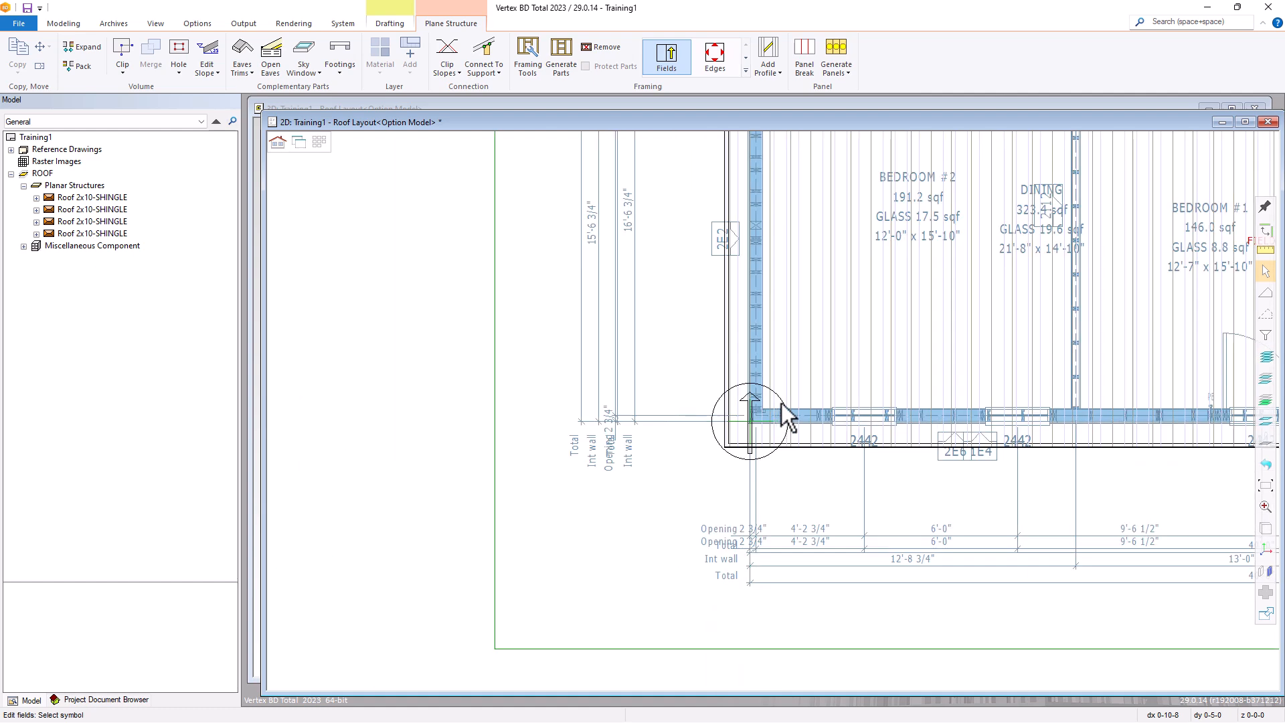
scroll(855, 334, "up", 1)
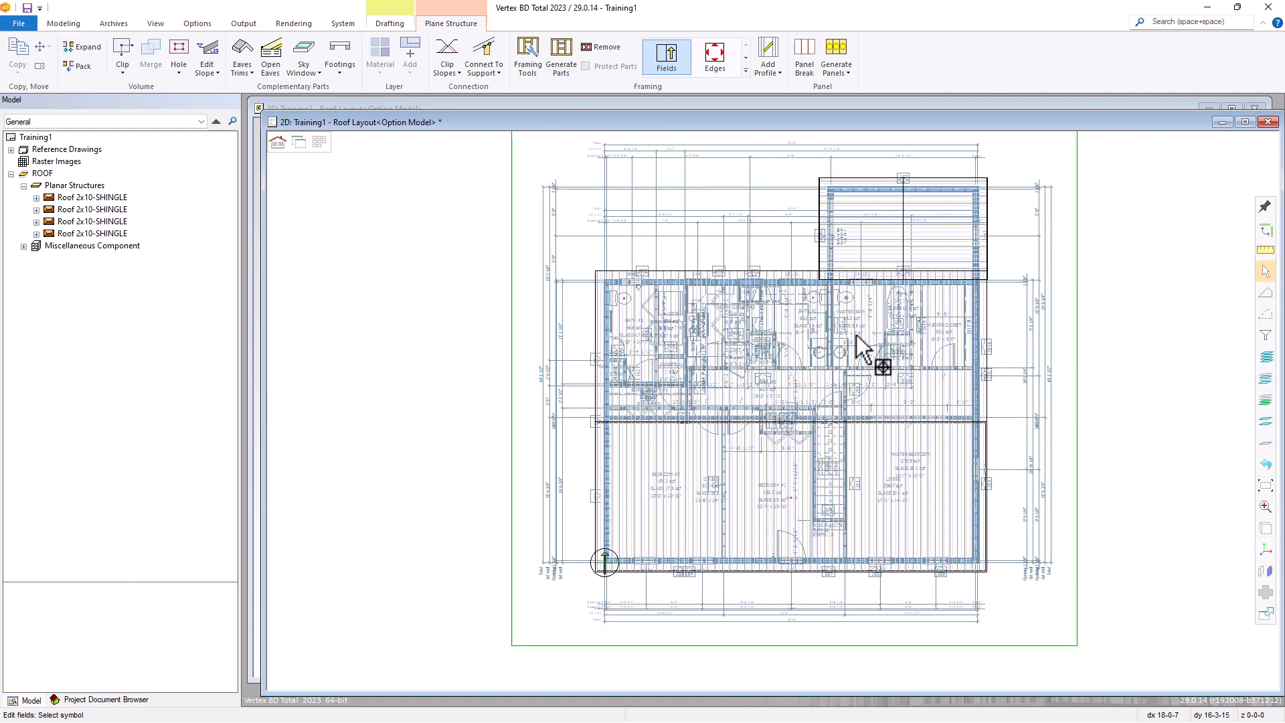
right_click(782, 411)
left_click(797, 570)
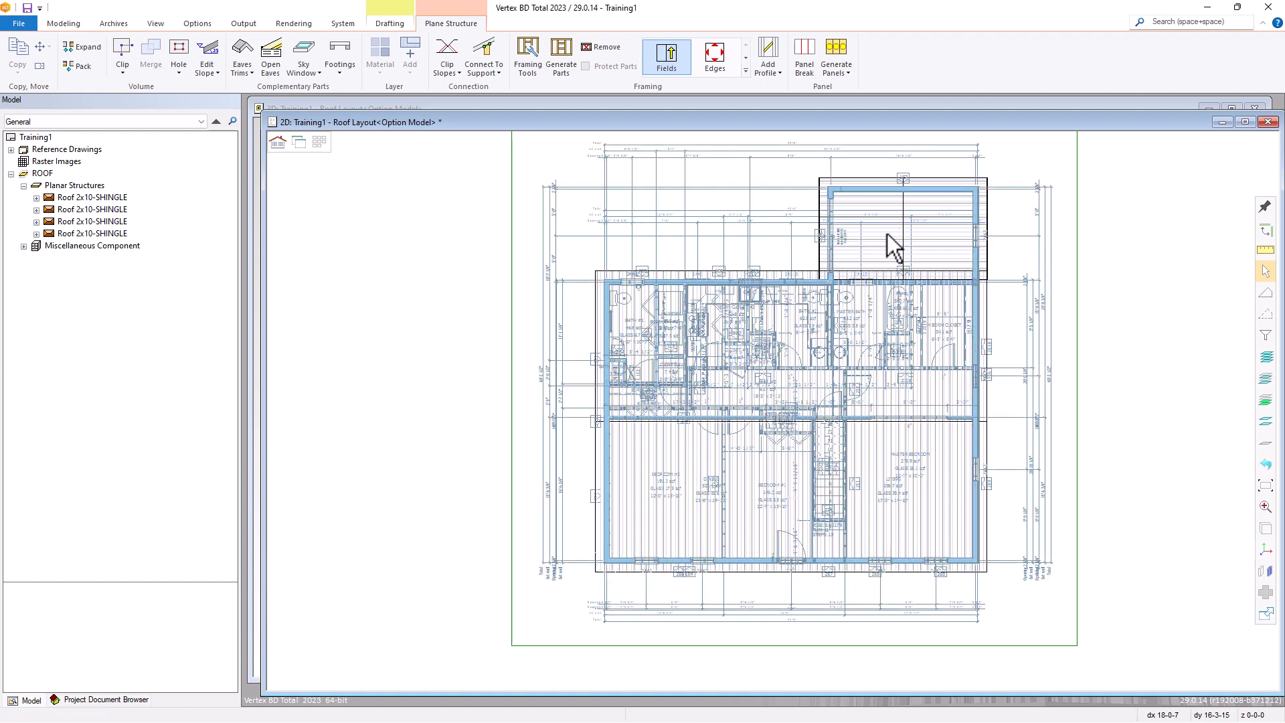
Set the framing field origin of the extension's left roof plane a distance of 12 down from its upper-left wall corner and accept.
left_click(881, 231)
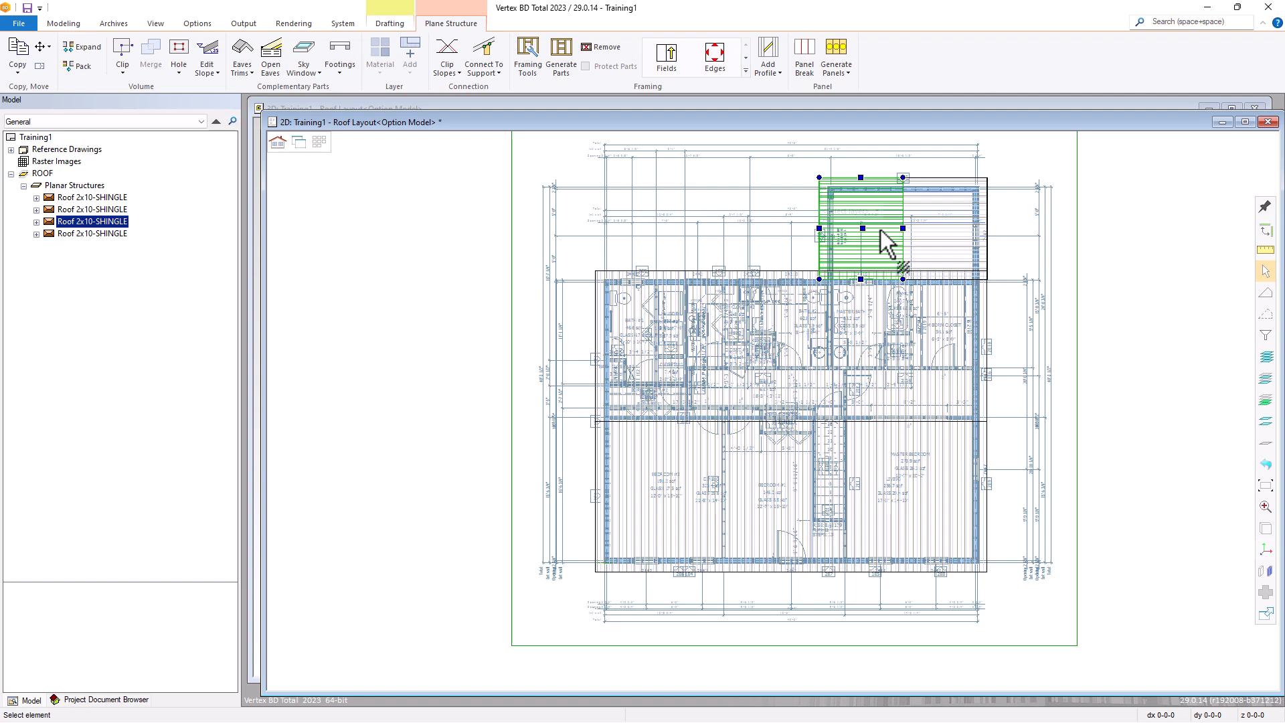
left_click(672, 64)
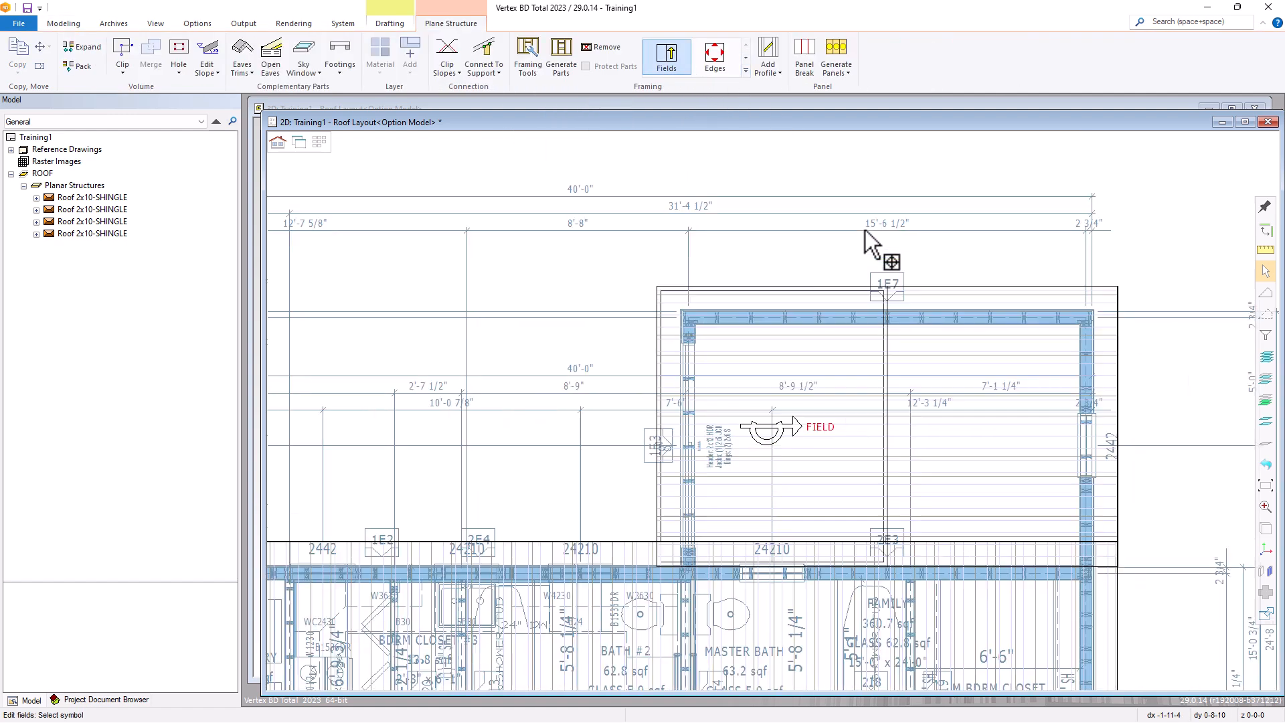
left_click(770, 435)
scroll(674, 316, "up", 4)
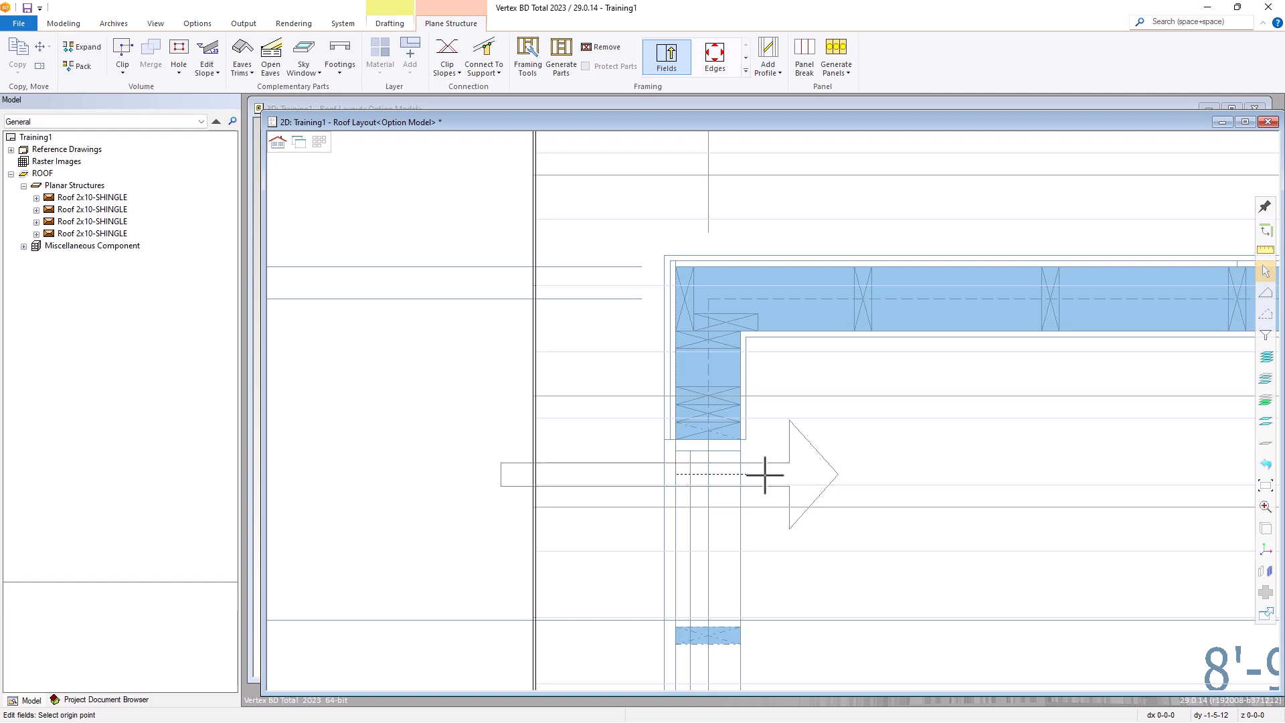
type("12")
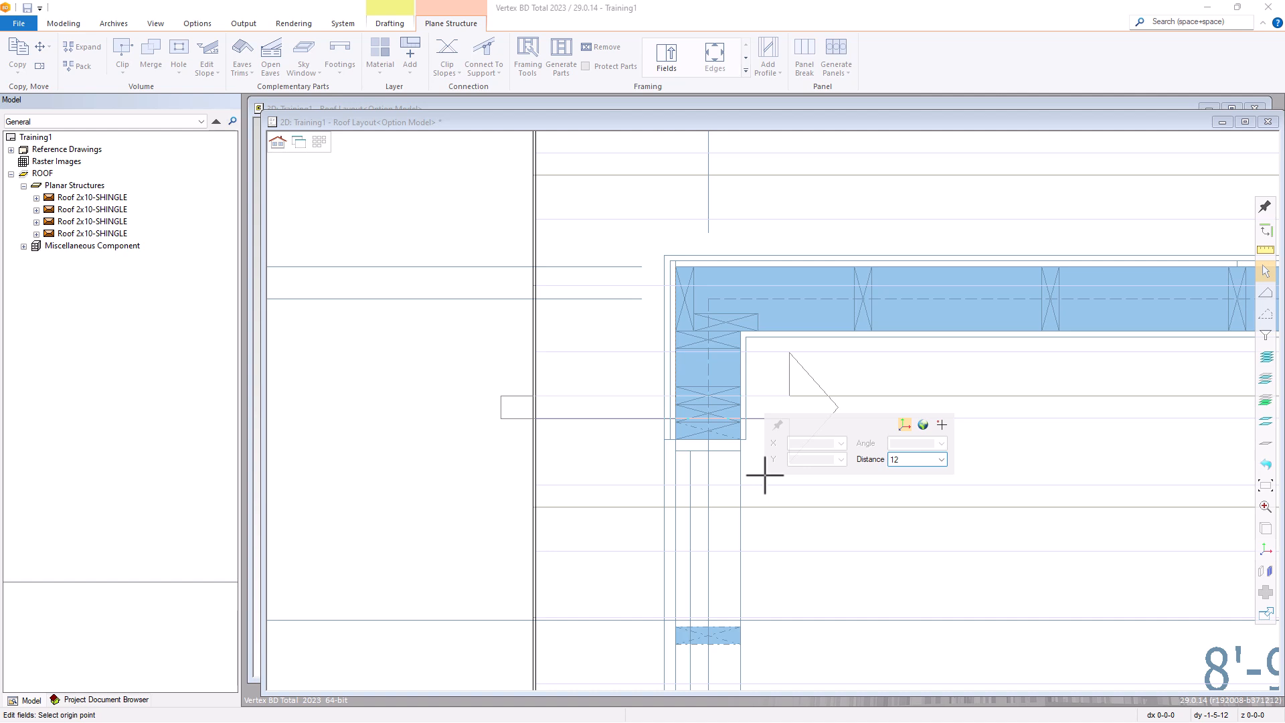
key("Return")
scroll(834, 459, "down", 2)
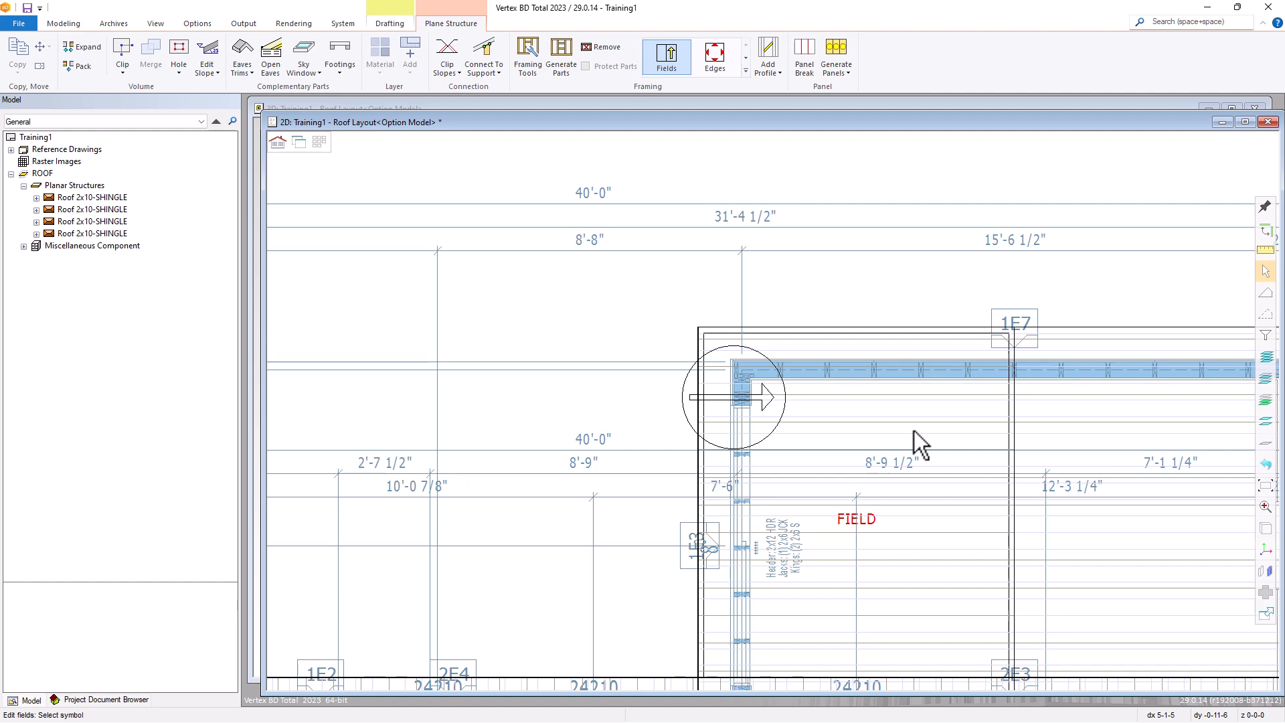
right_click(913, 430)
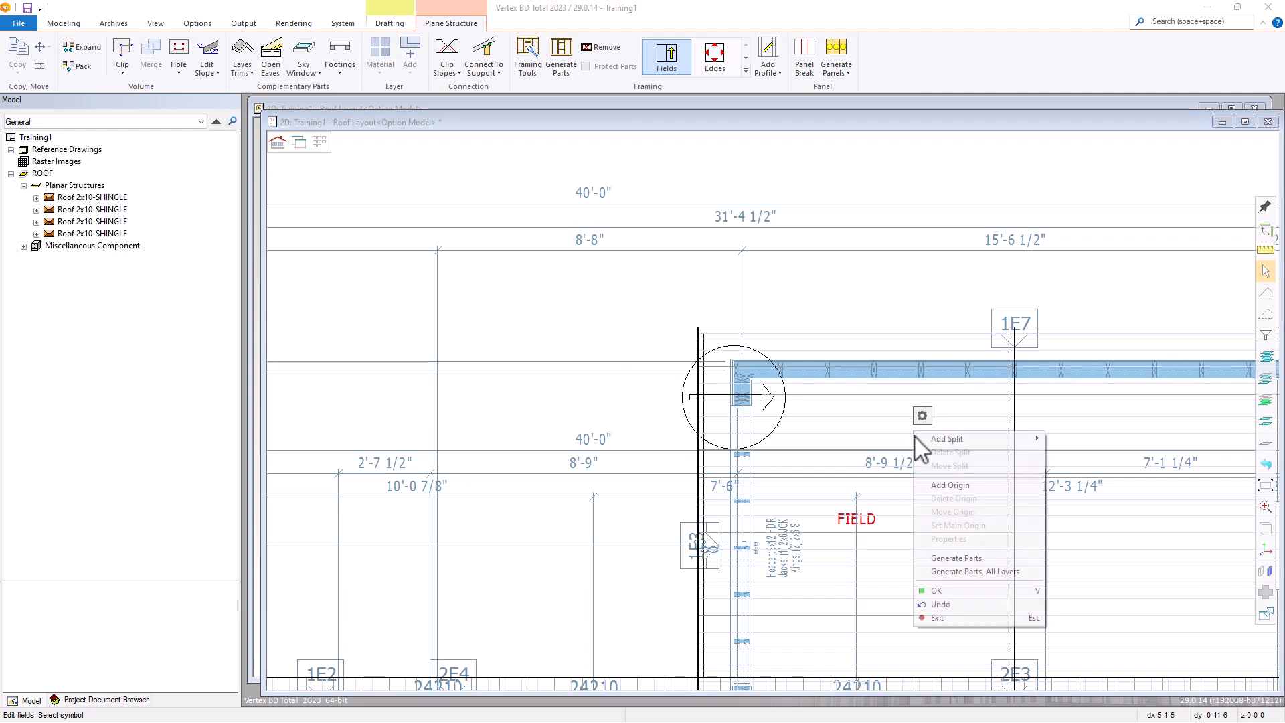
left_click(957, 591)
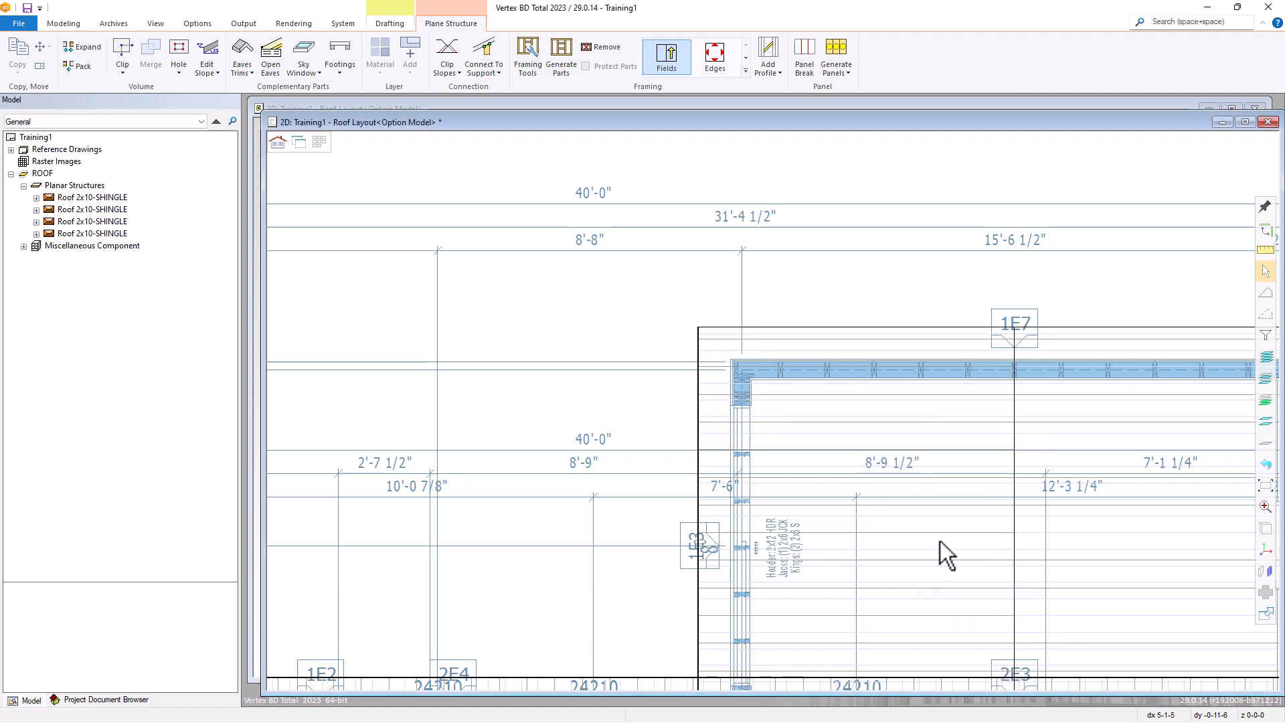
Set the framing field origin of the extension's right roof plane below its upper-right wall corner, matching the left plane's offset, and accept.
left_click(1079, 439)
left_click(673, 61)
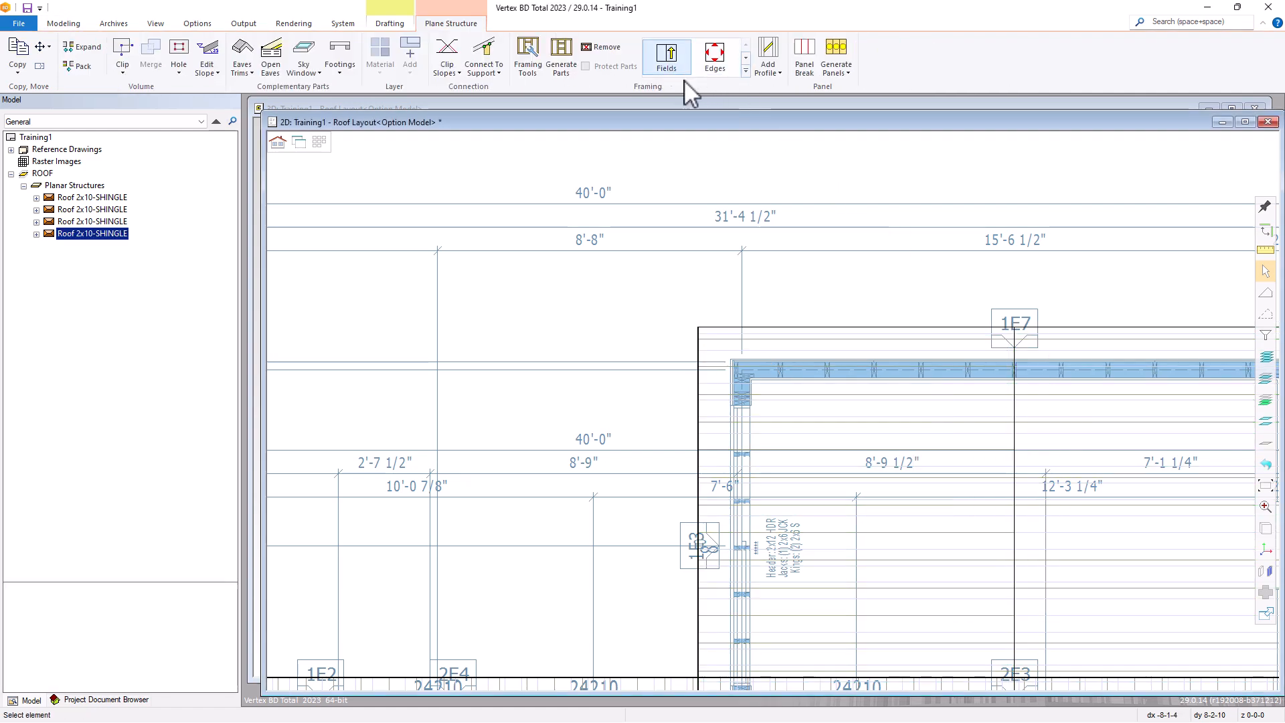
scroll(1098, 565, "down", 5)
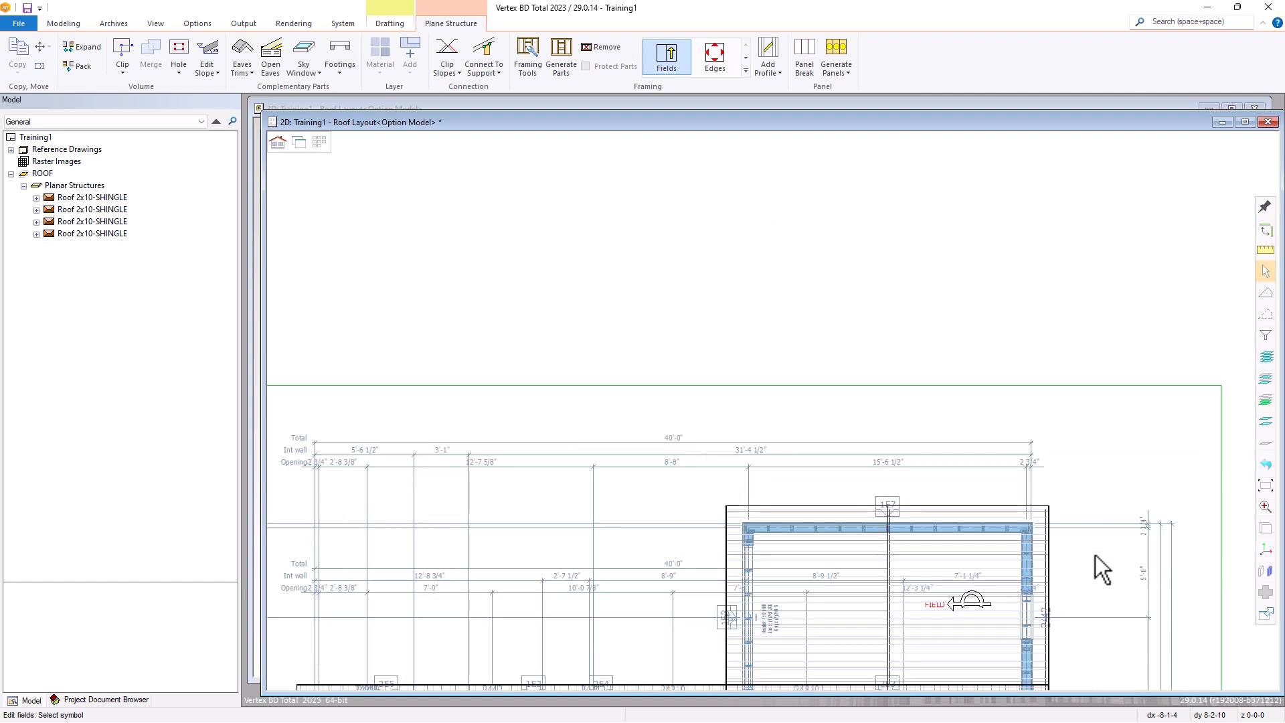
scroll(766, 401, "up", 5)
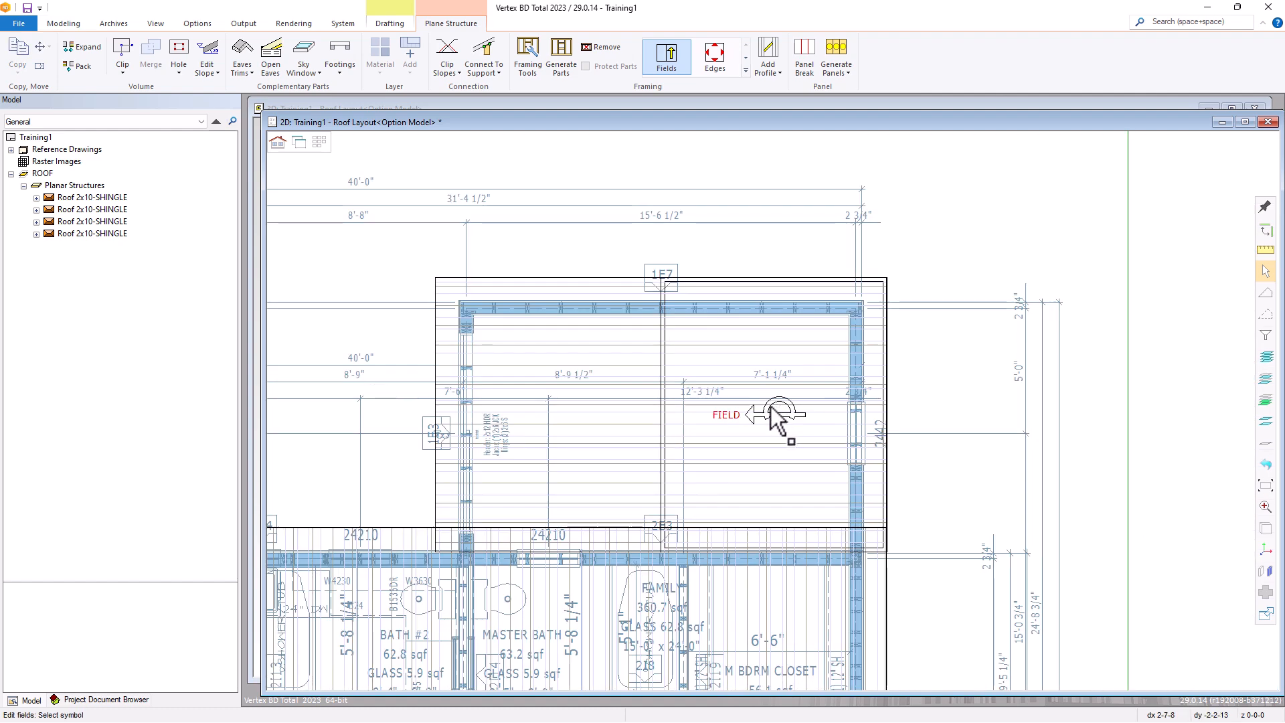
left_click(773, 411)
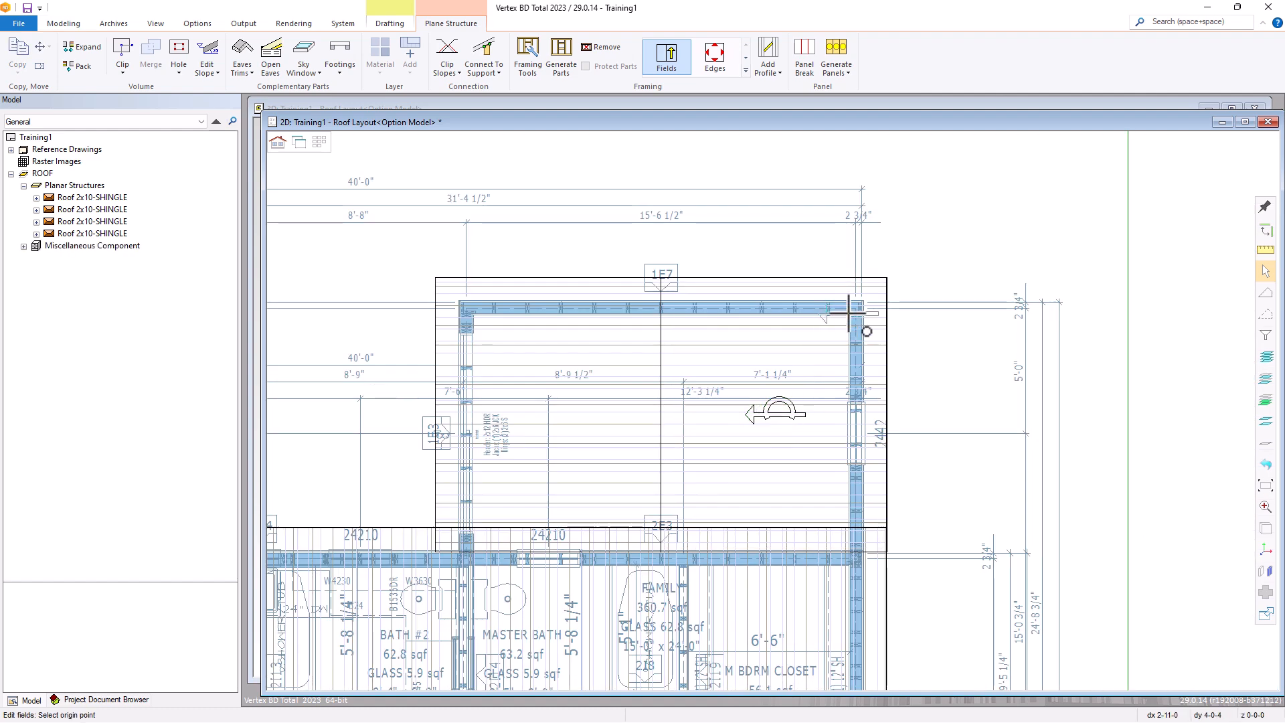
scroll(853, 314, "up", 5)
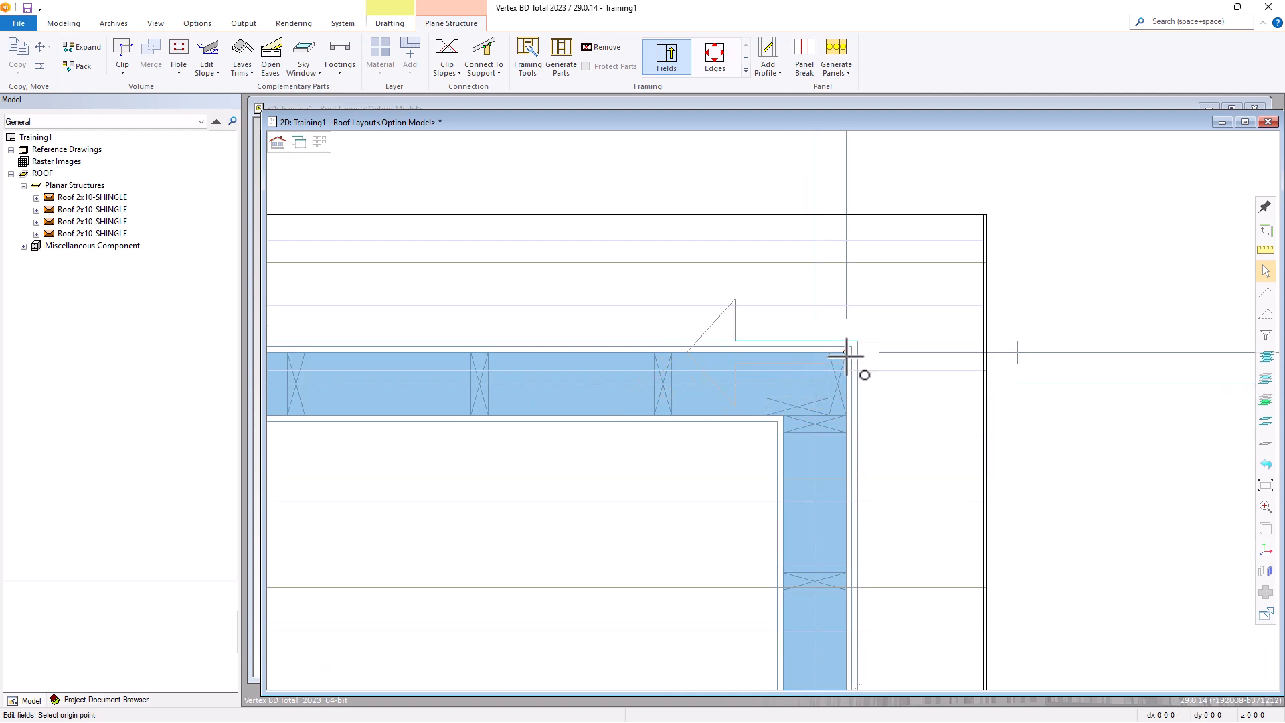
left_click(903, 460)
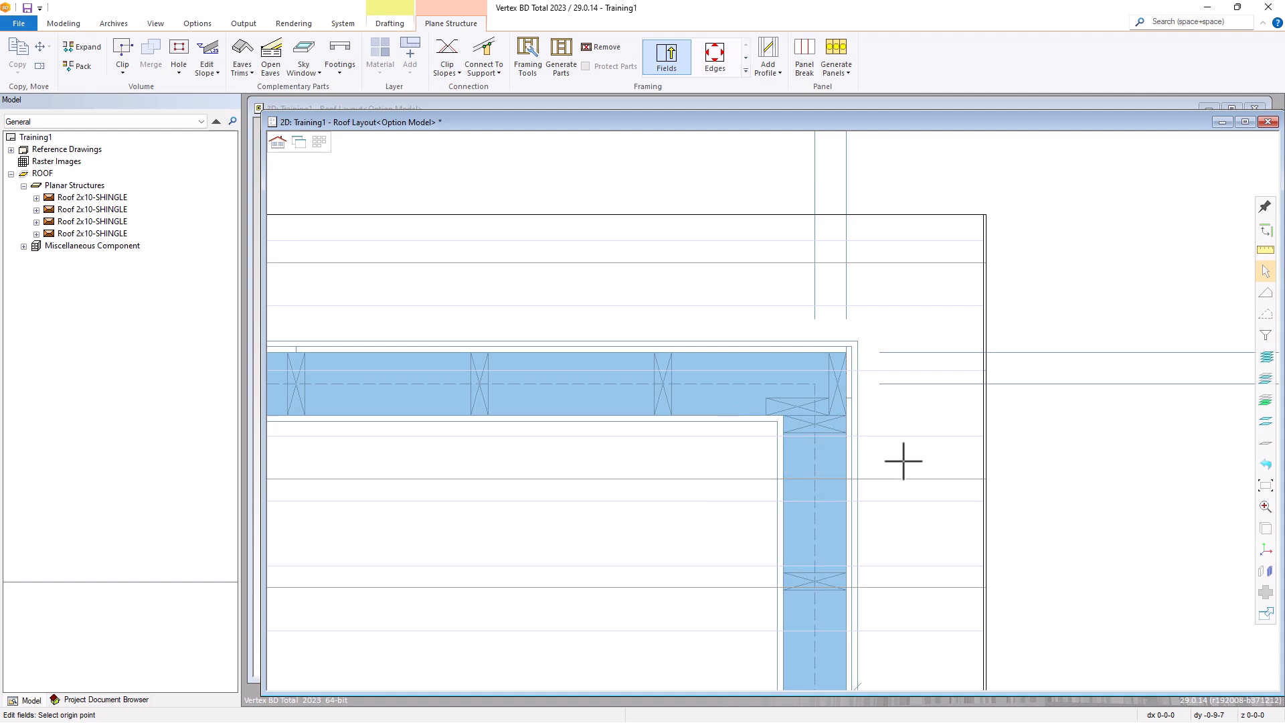
key("Return")
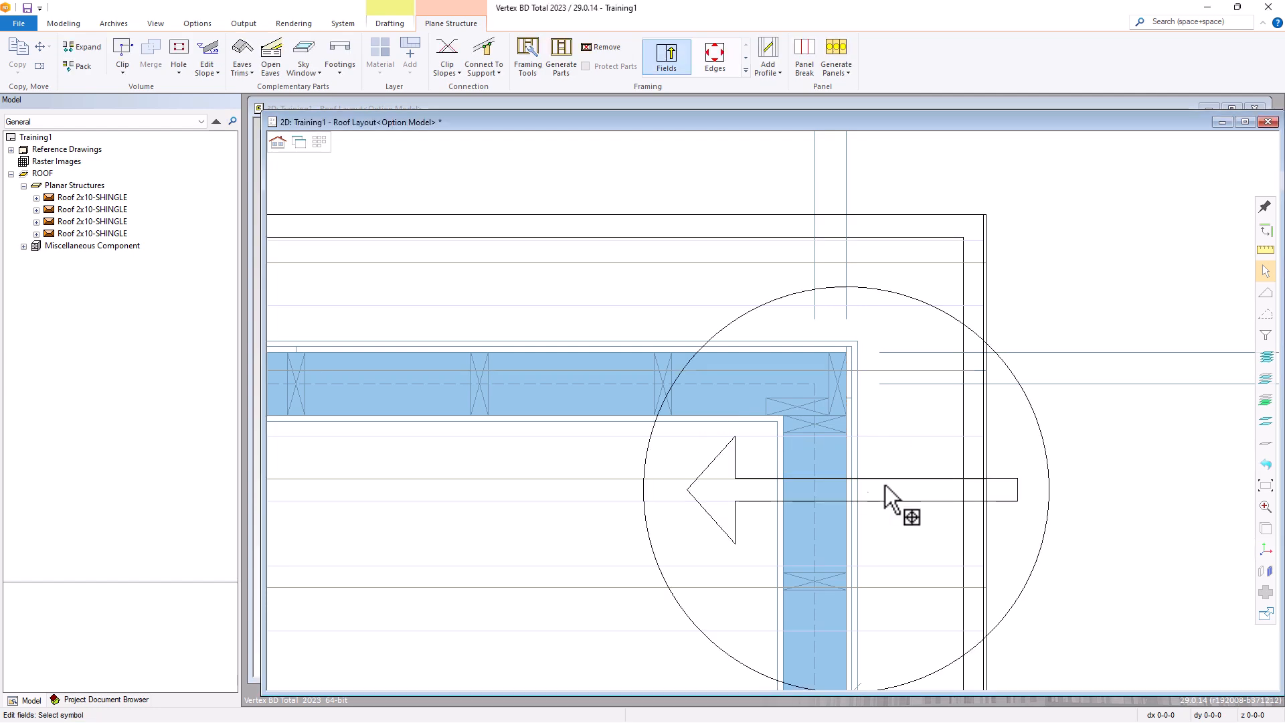
left_click(713, 435)
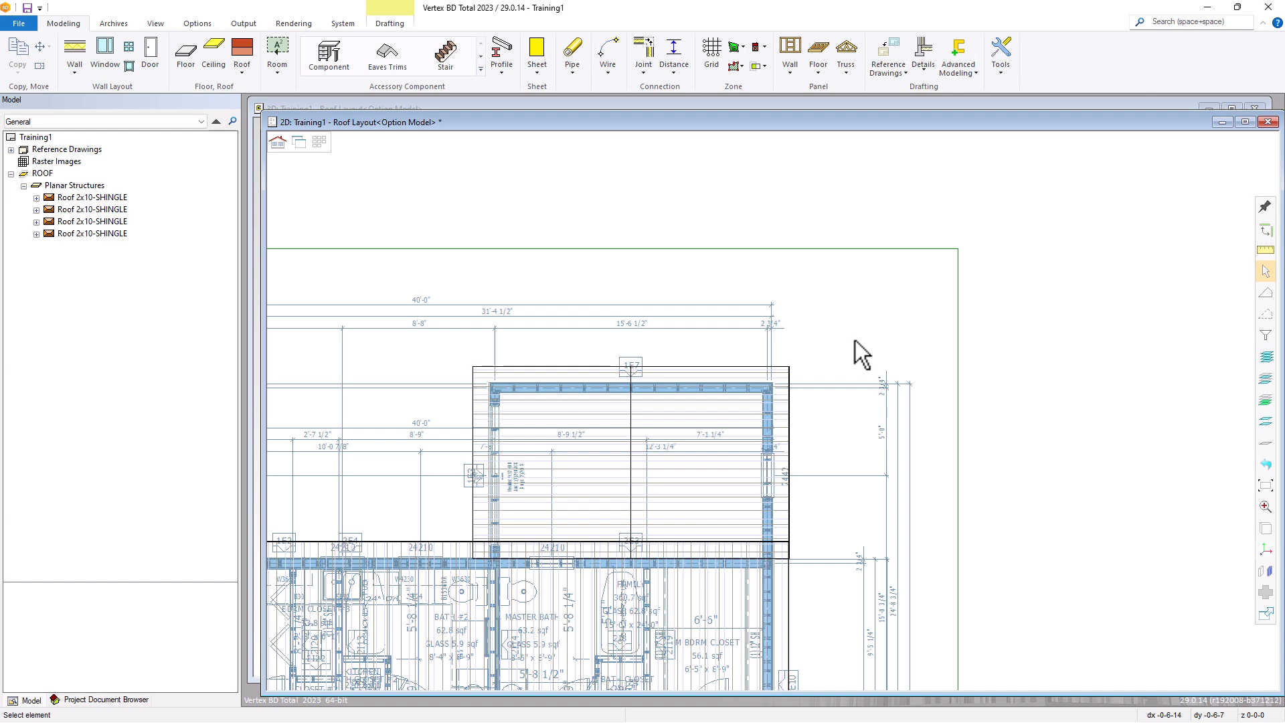
Open the framing tools for both main roof planes and set the framing spacing to 24.
scroll(854, 340, "down", 2)
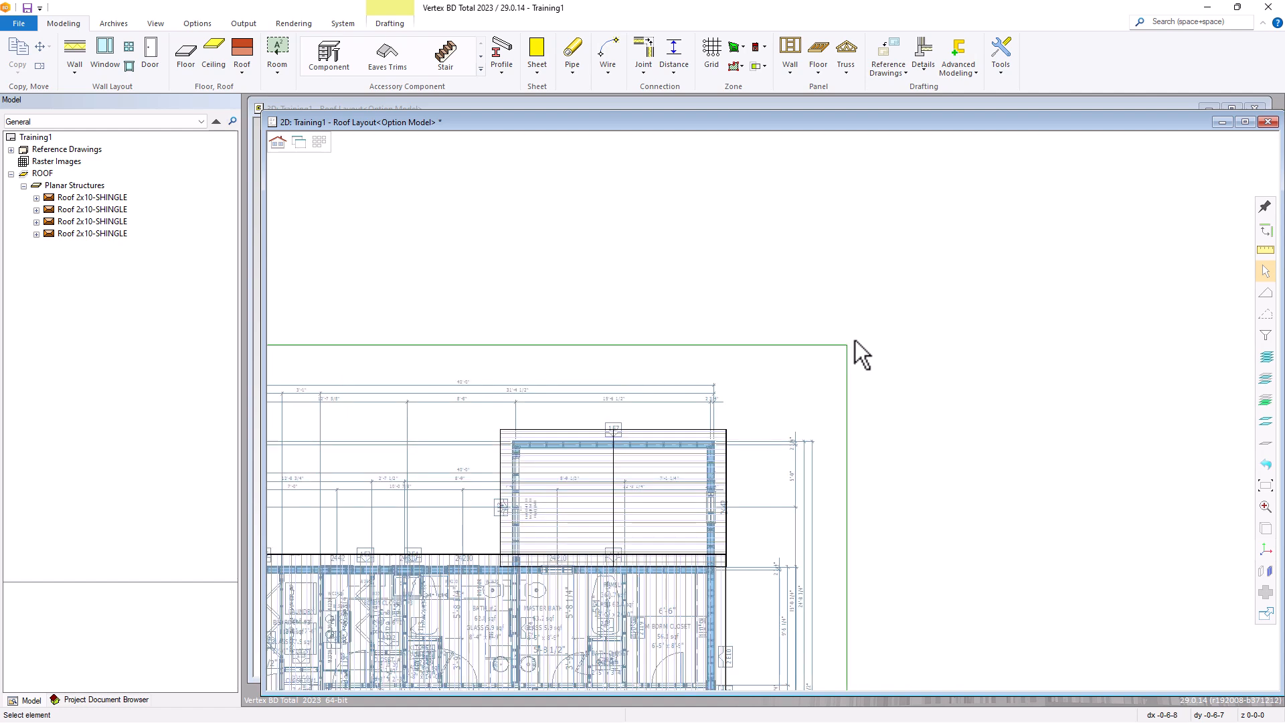
key("Home")
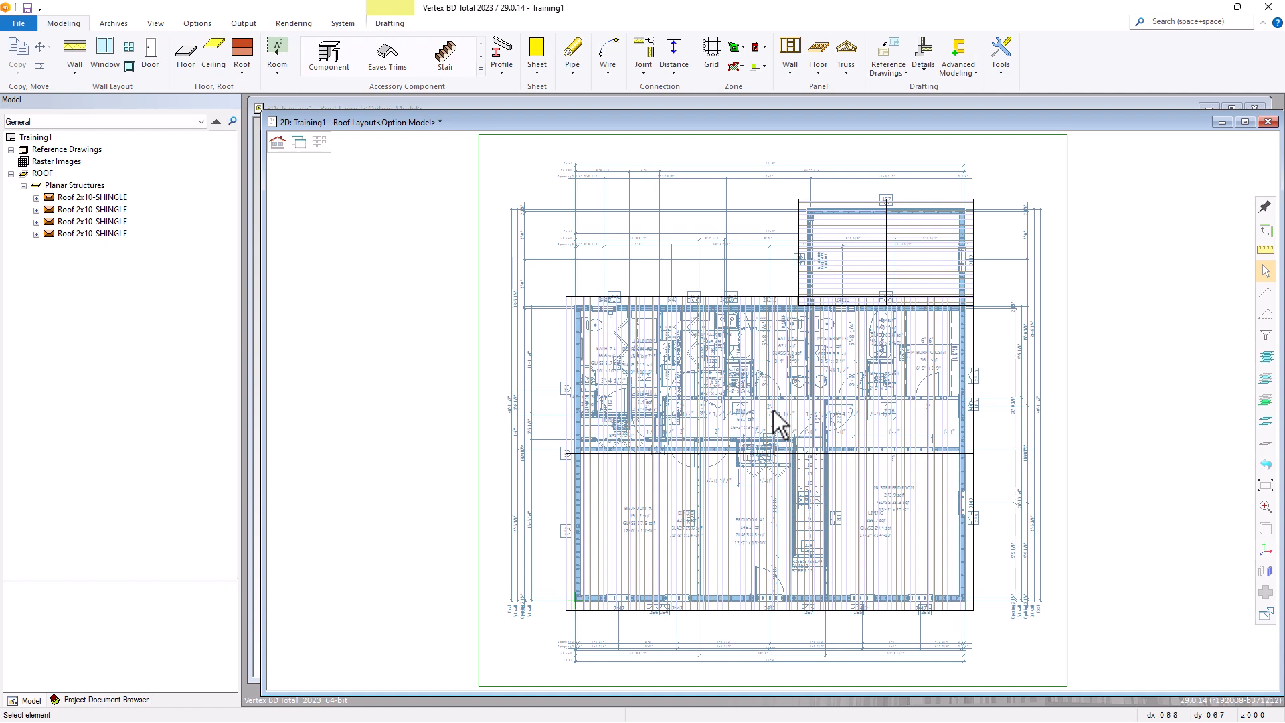
left_click(733, 437)
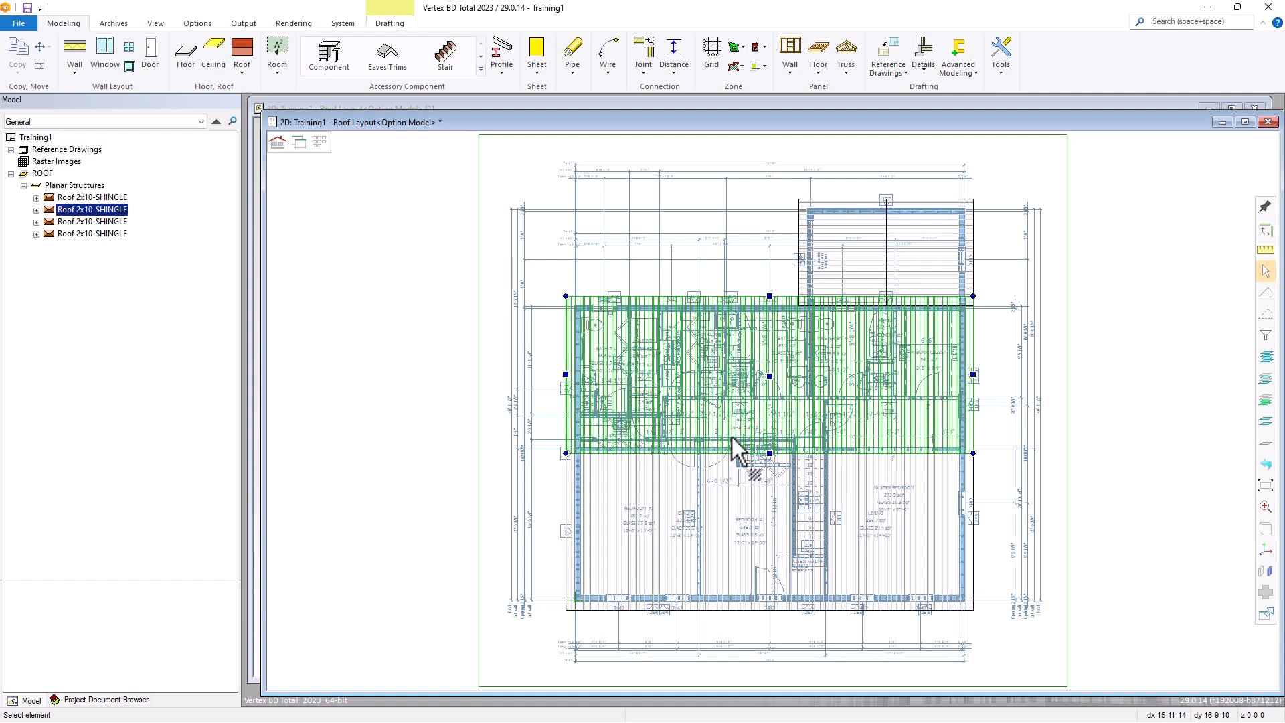
left_click(731, 500, "ctrl")
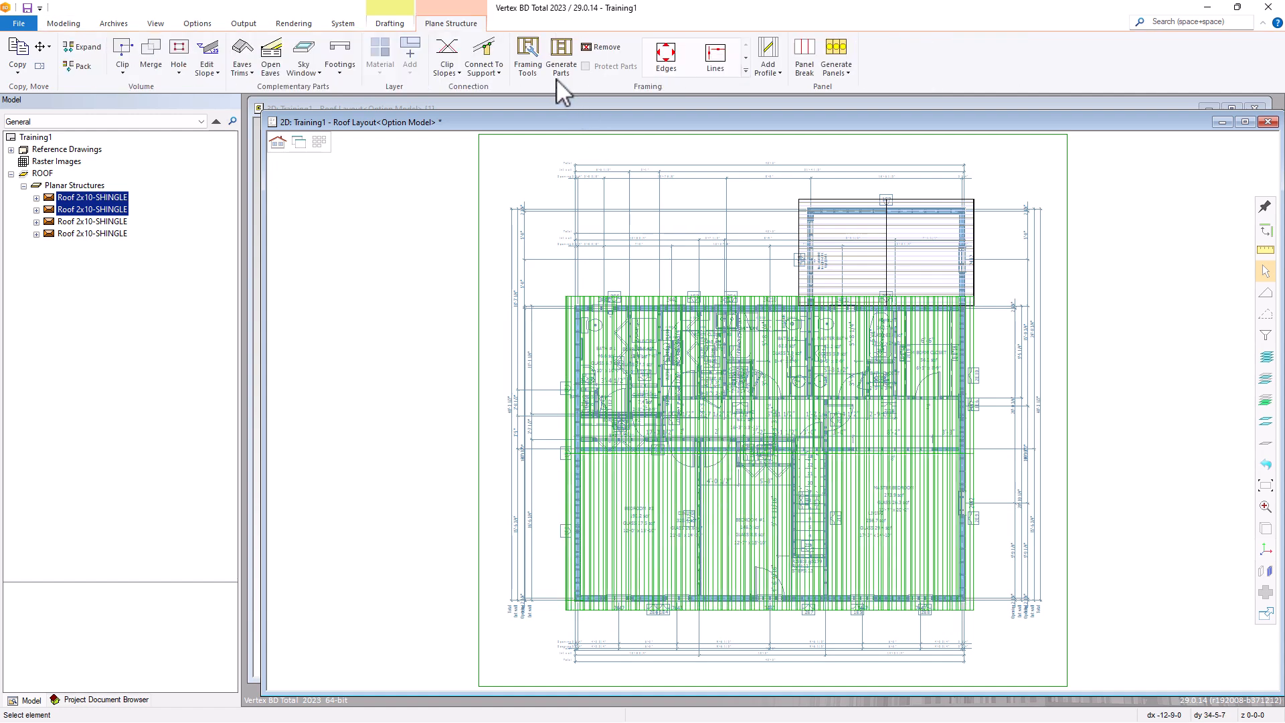
left_click(528, 53)
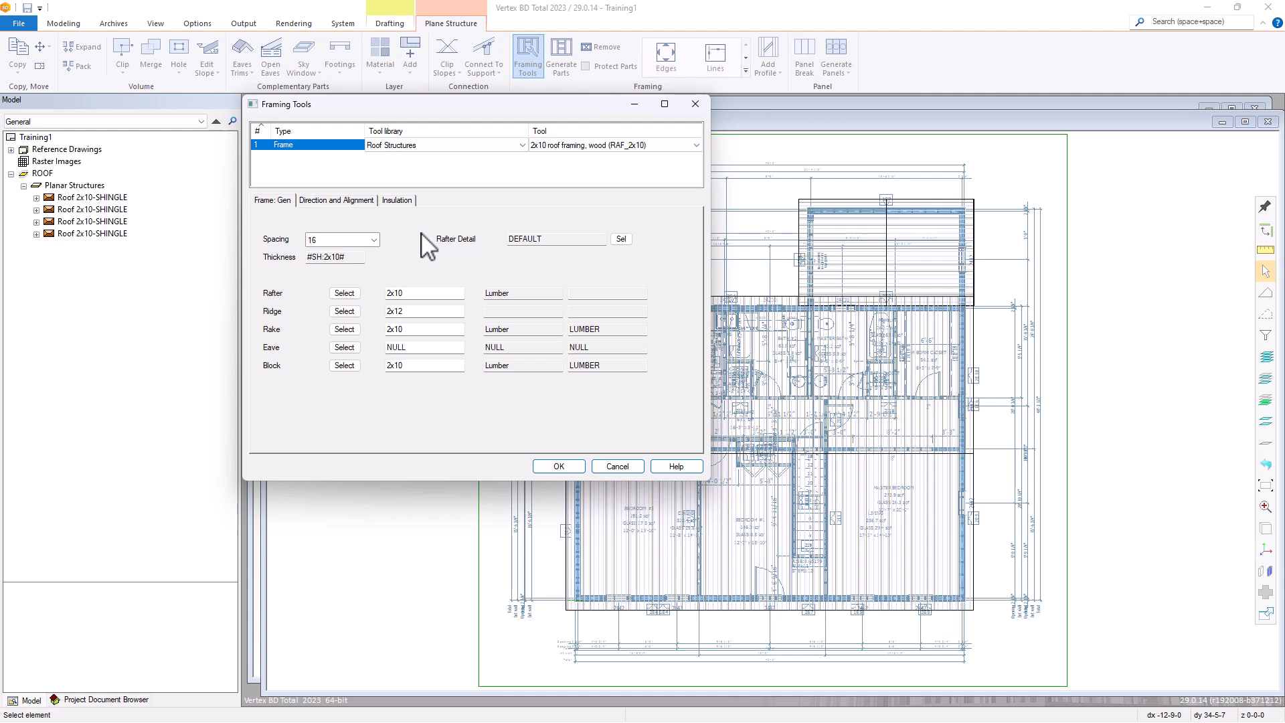
left_click(322, 239)
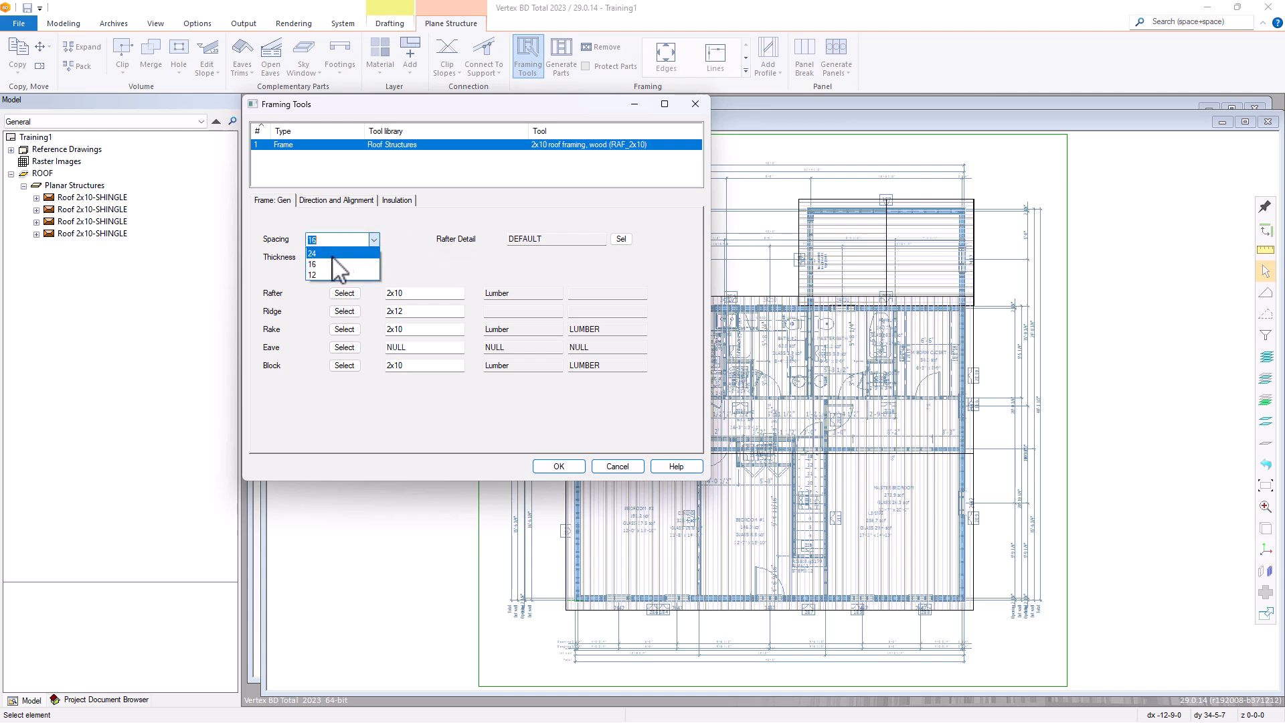
left_click(335, 253)
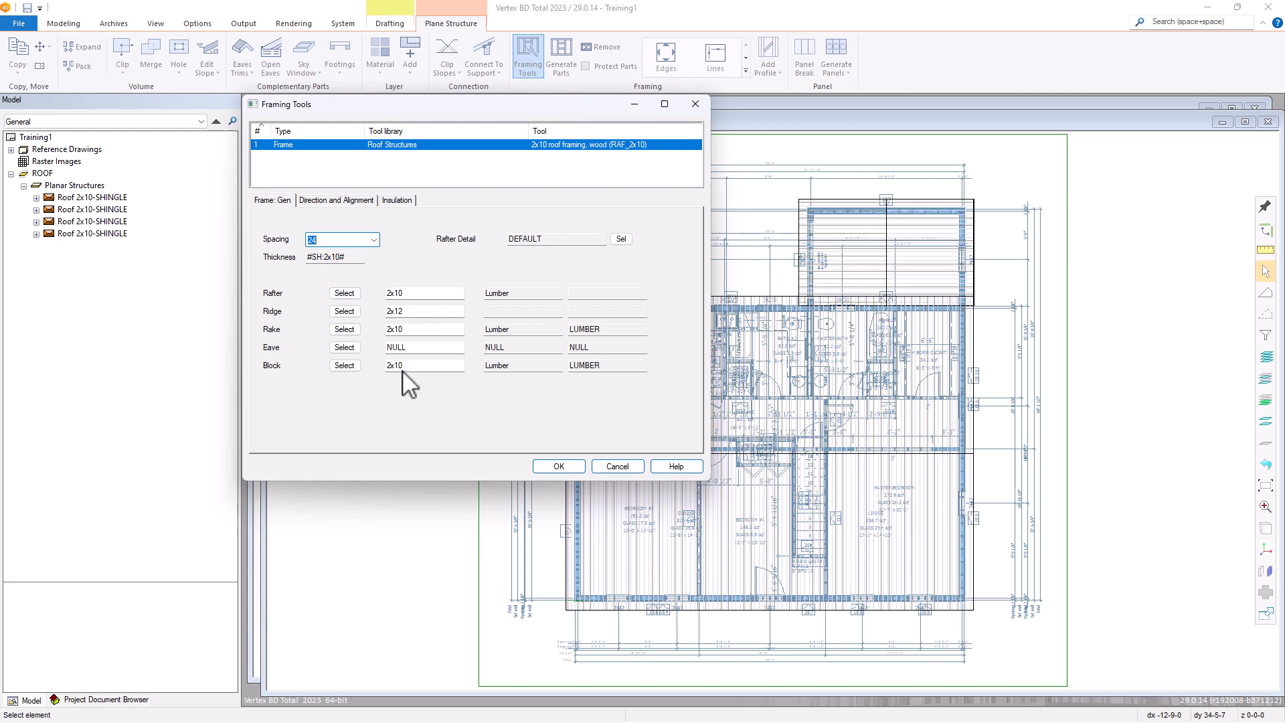
Set the main roof planes' rake piece to 2x8 lumber, check the alignment and insulation settings, and accept the framing settings.
left_click(353, 330)
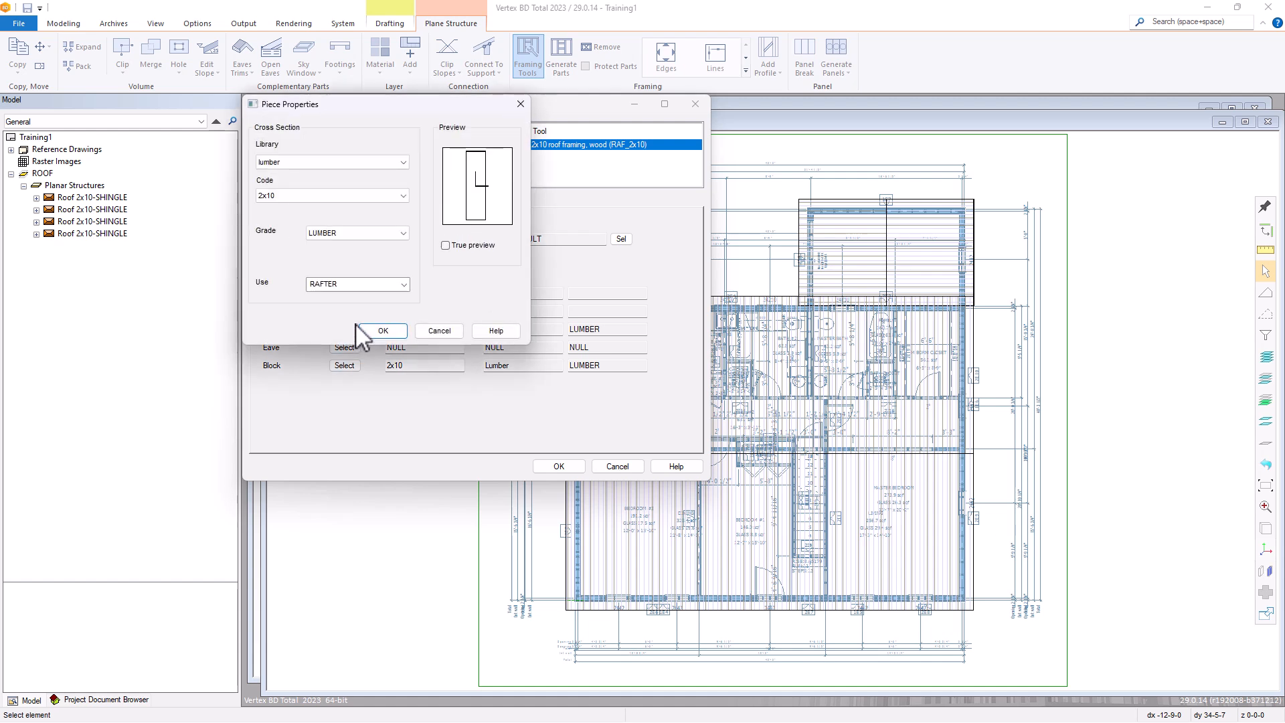
left_click(355, 196)
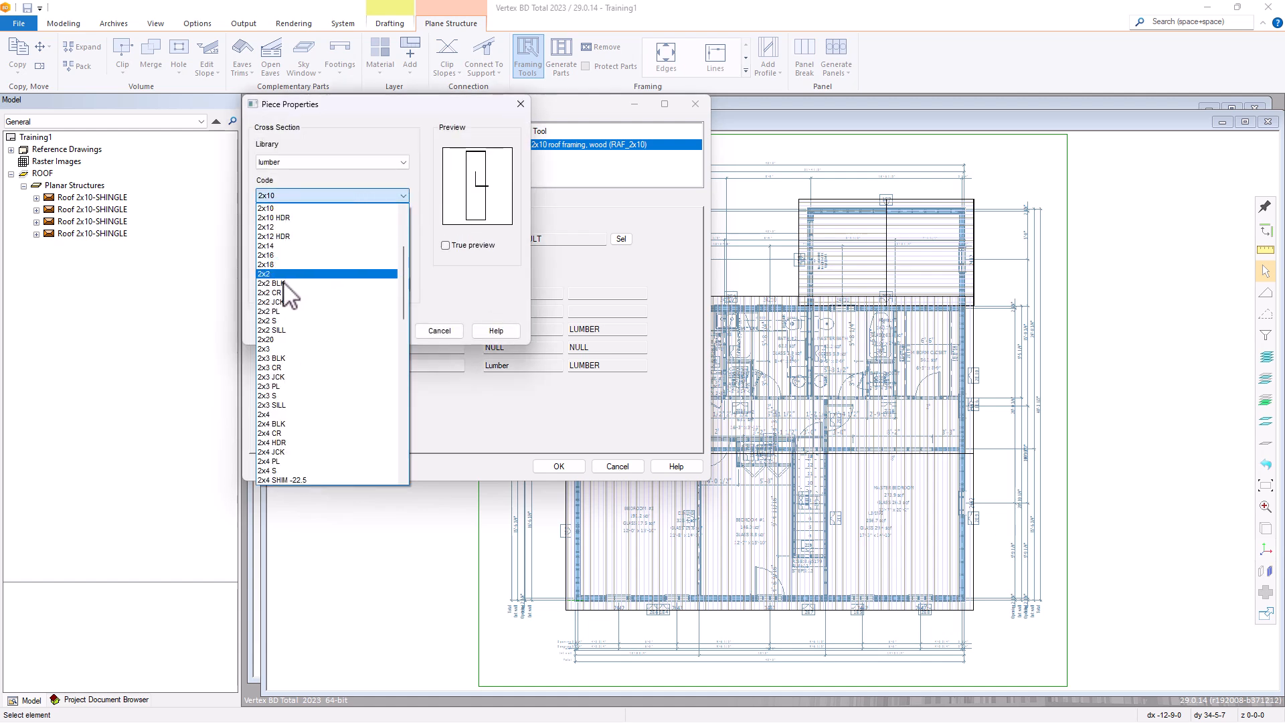
scroll(315, 399, "down", 6)
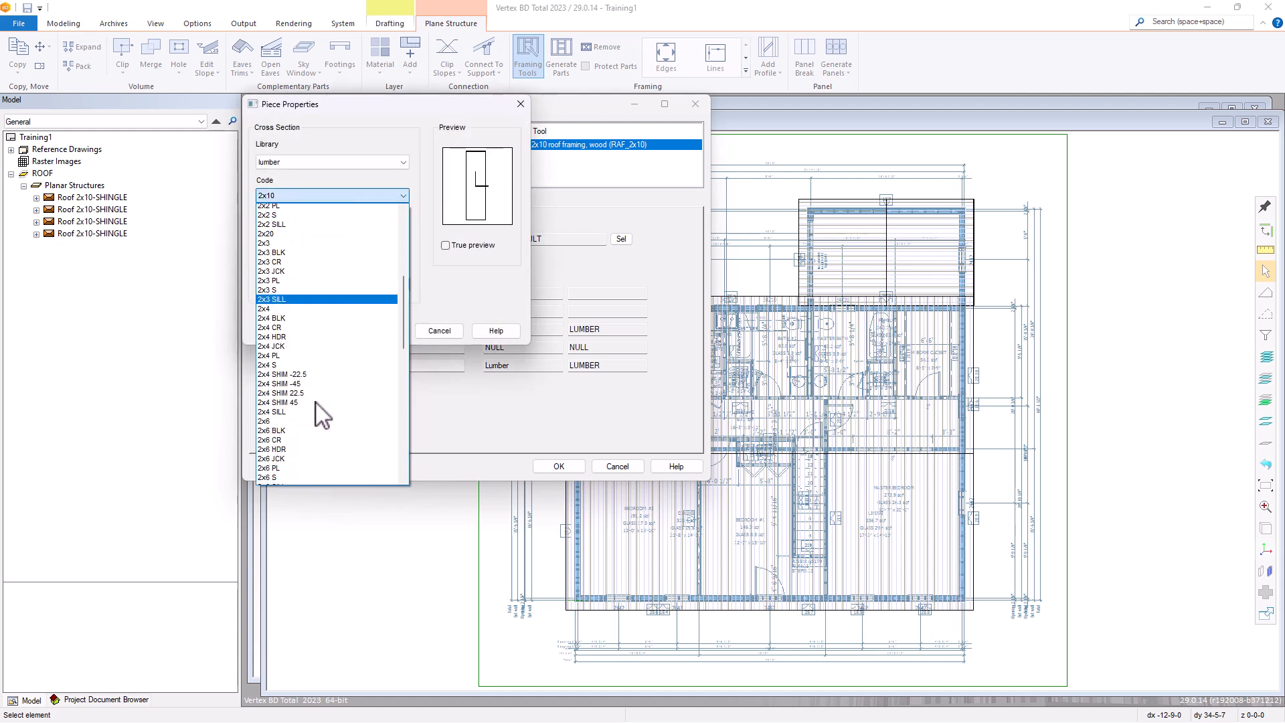
left_click(280, 433)
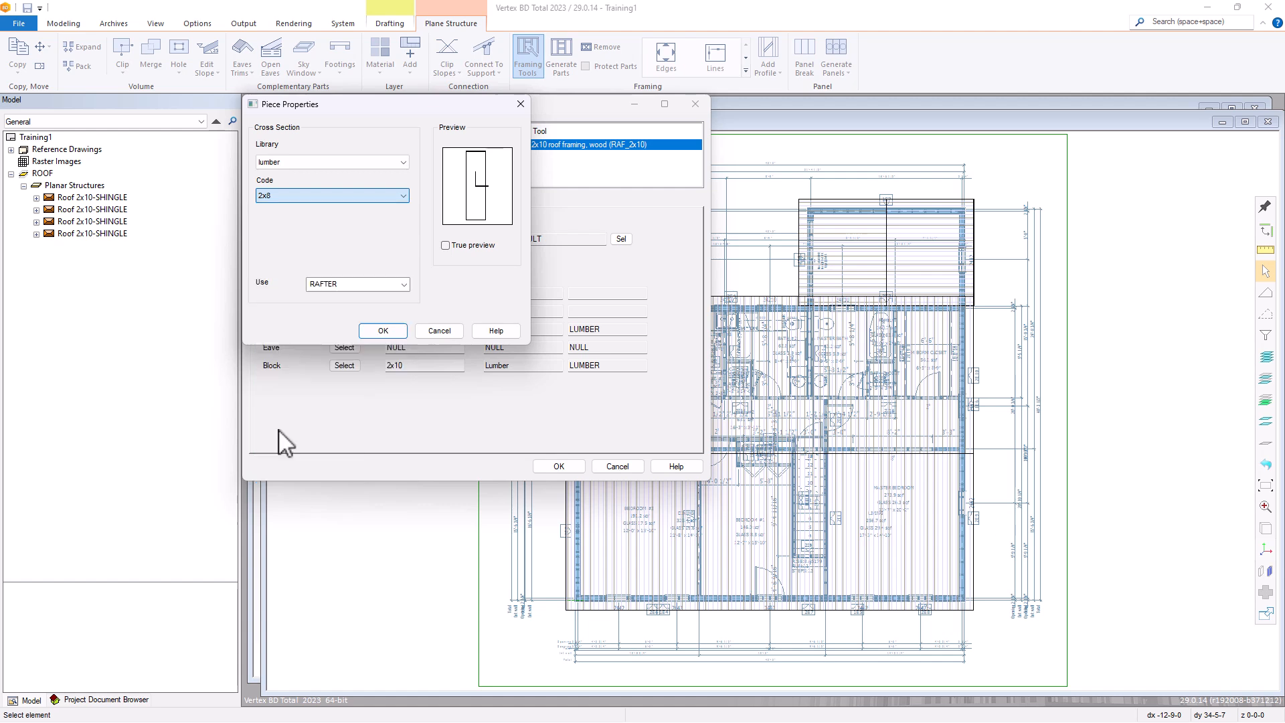
left_click(376, 335)
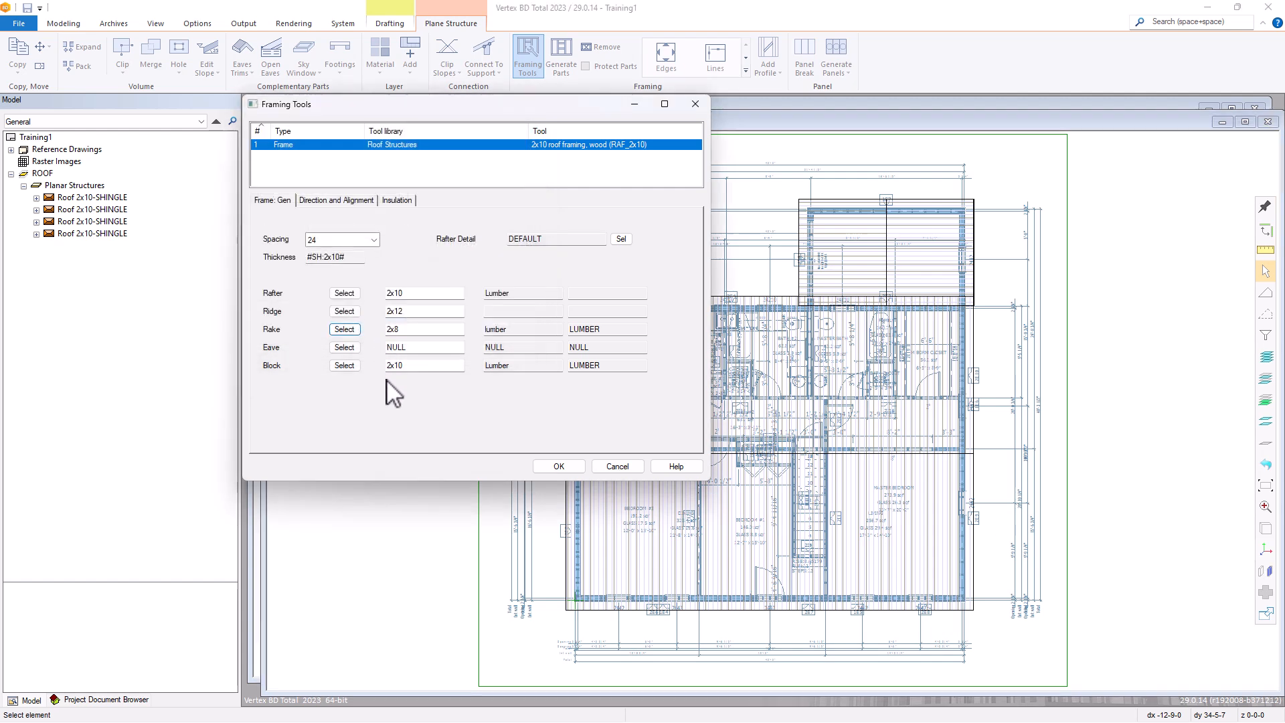
left_click(350, 201)
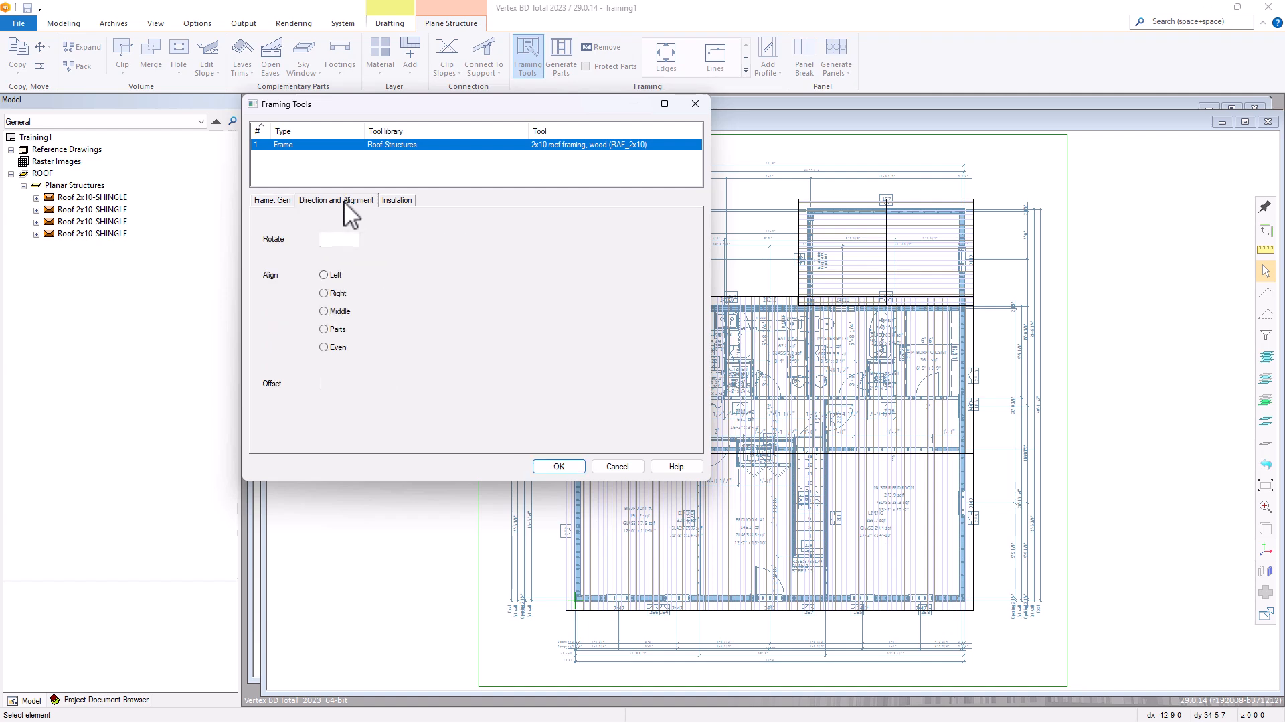
left_click(399, 201)
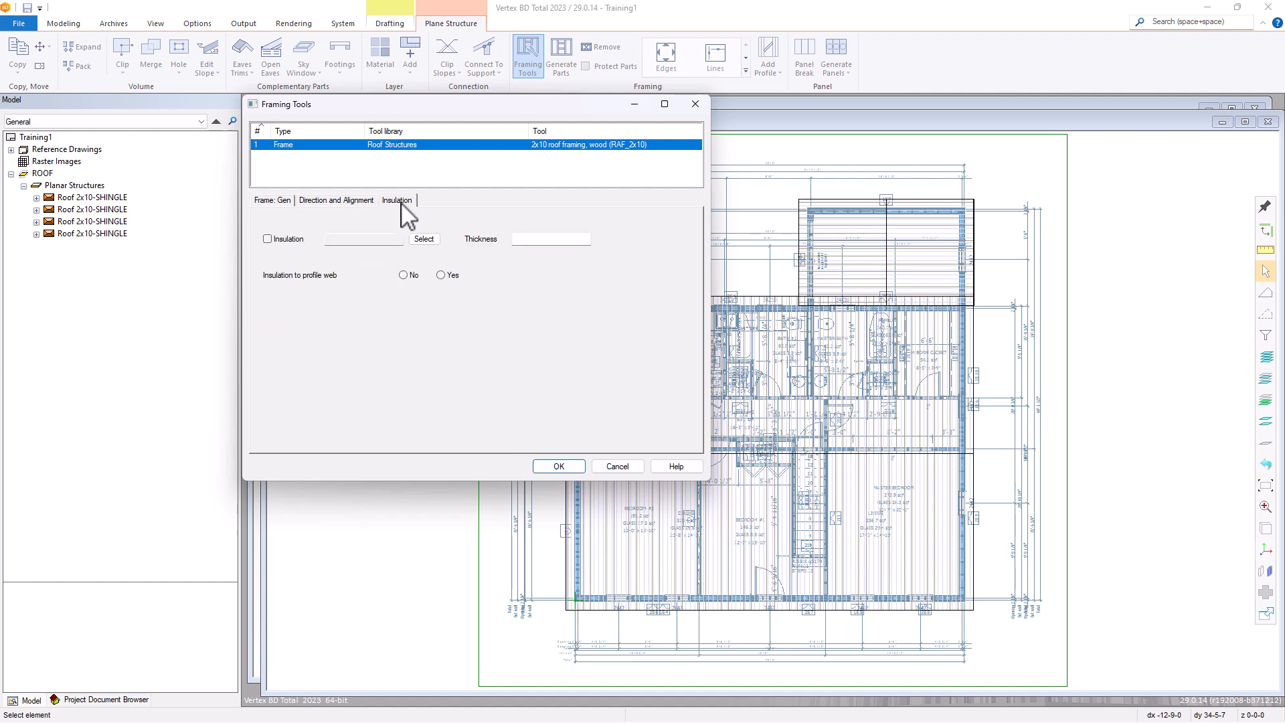
left_click(566, 468)
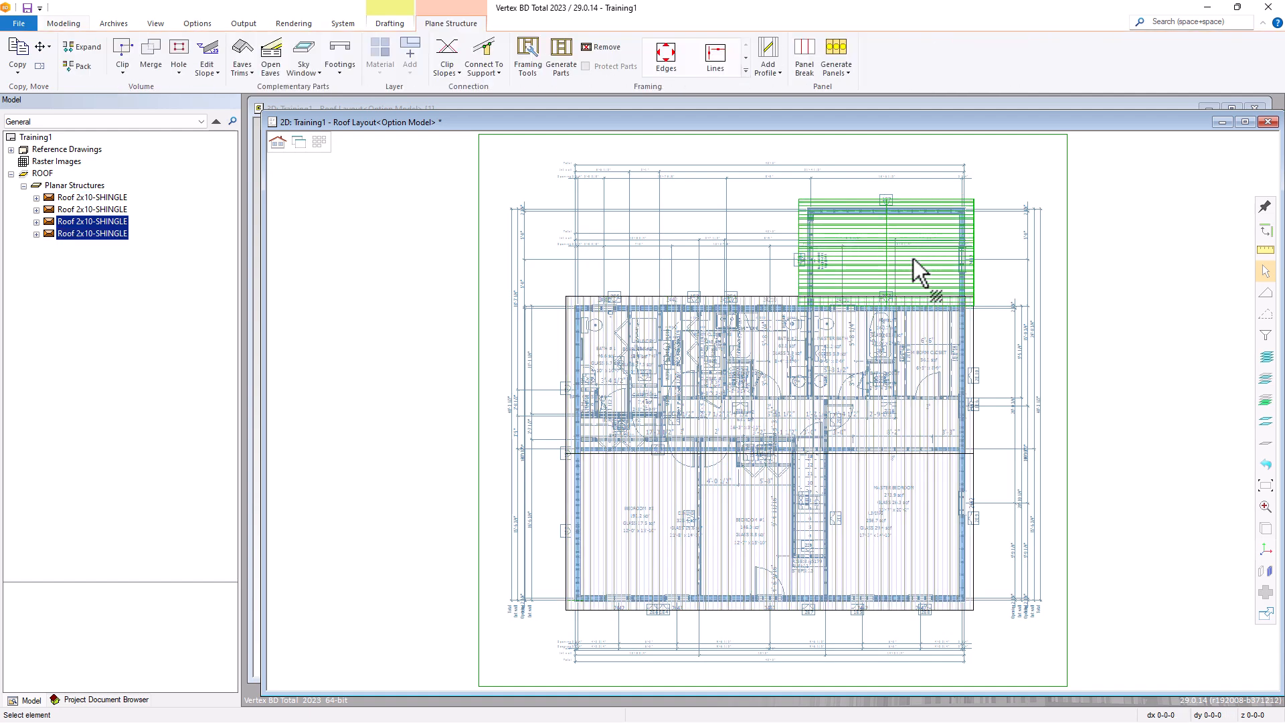
Set the framing spacing of both extension roof planes to 24 and their rake piece to 2x8 lumber, and accept.
left_click(528, 57)
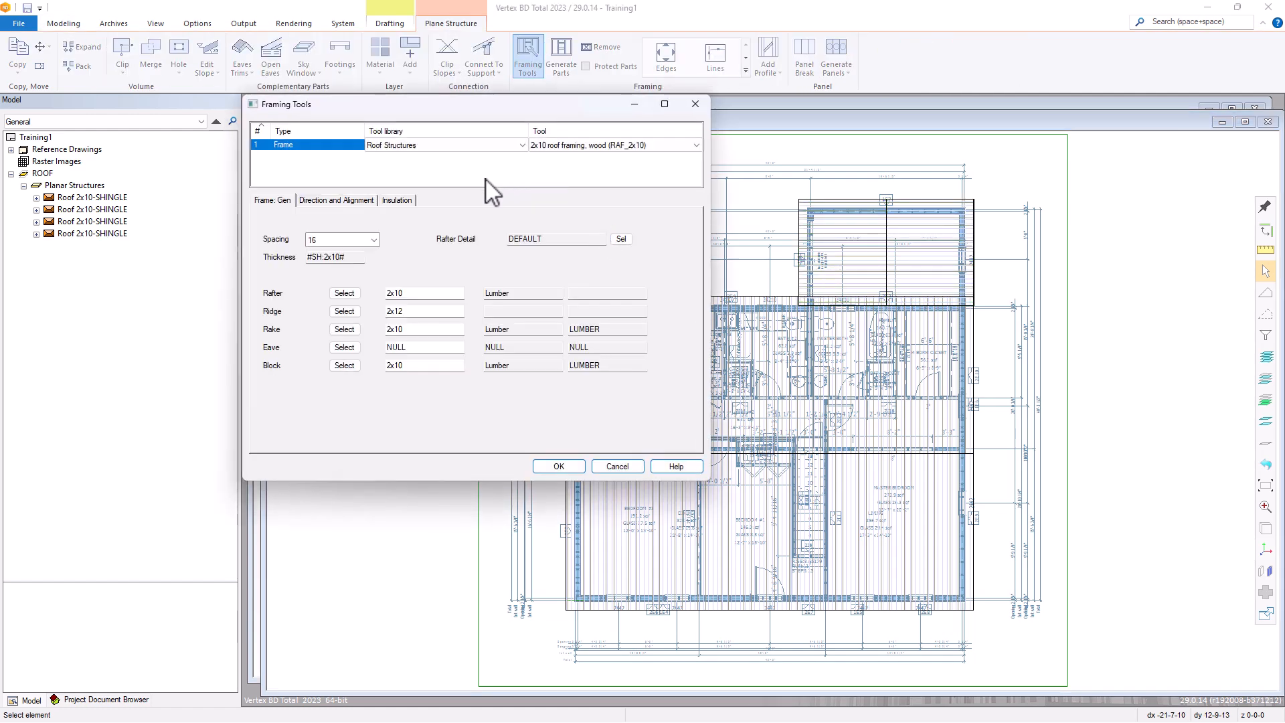
left_click(373, 239)
left_click(354, 275)
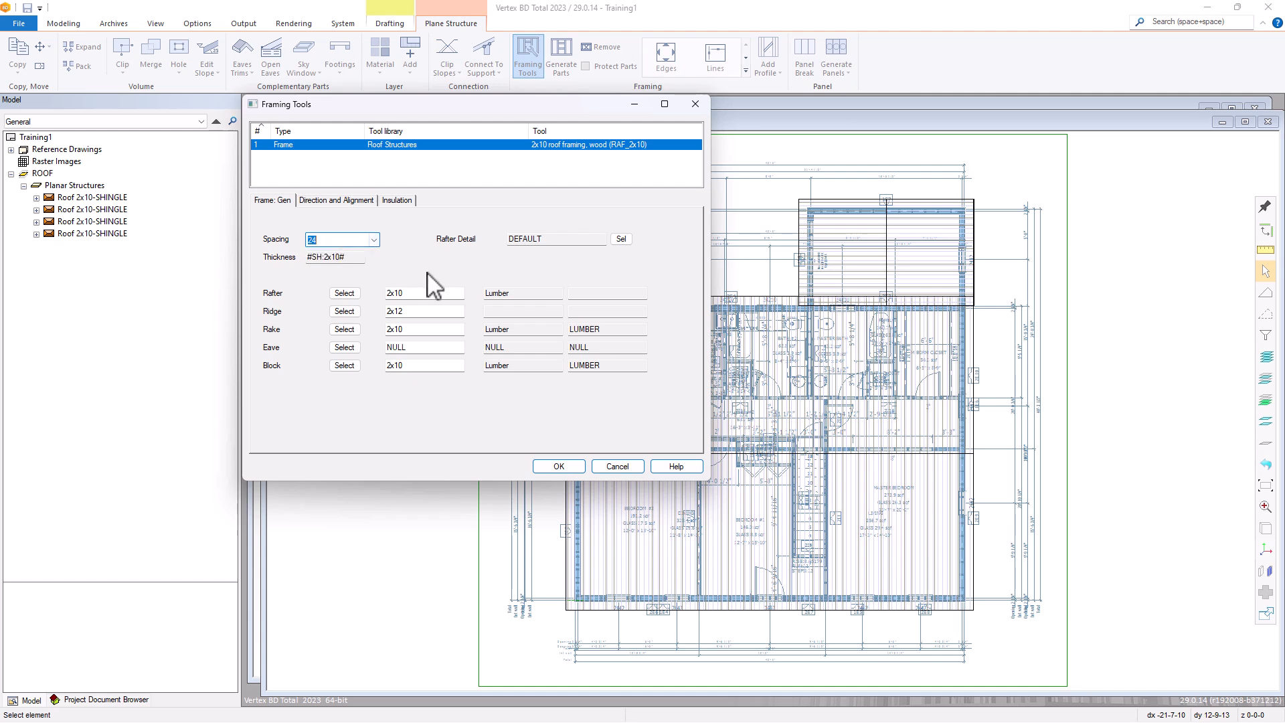
left_click(345, 330)
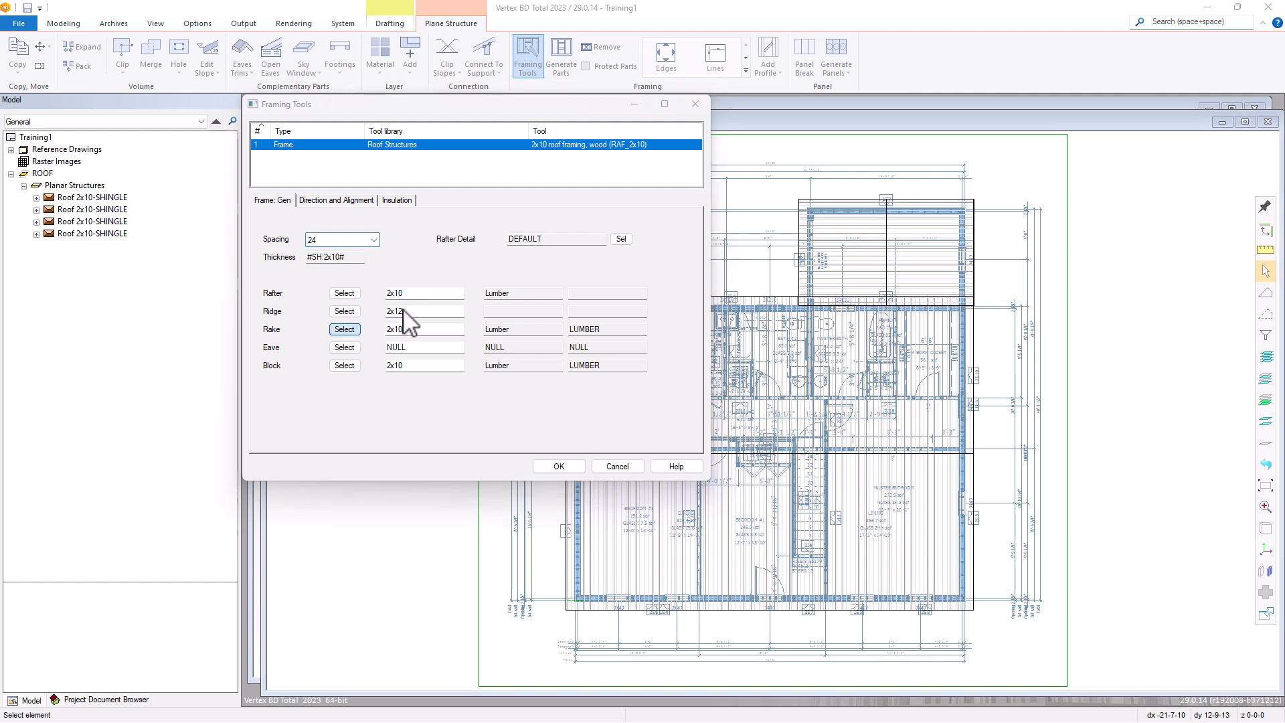
left_click(402, 196)
left_click_drag(400, 239, 395, 337)
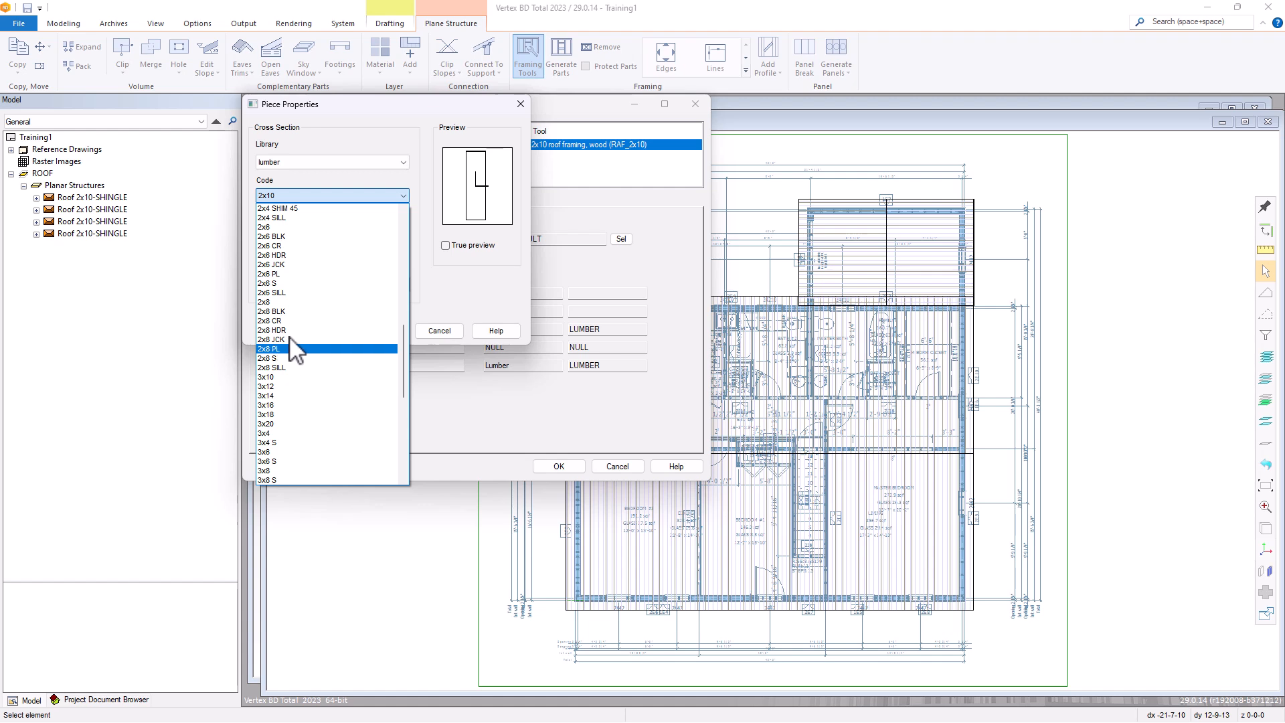
left_click(277, 302)
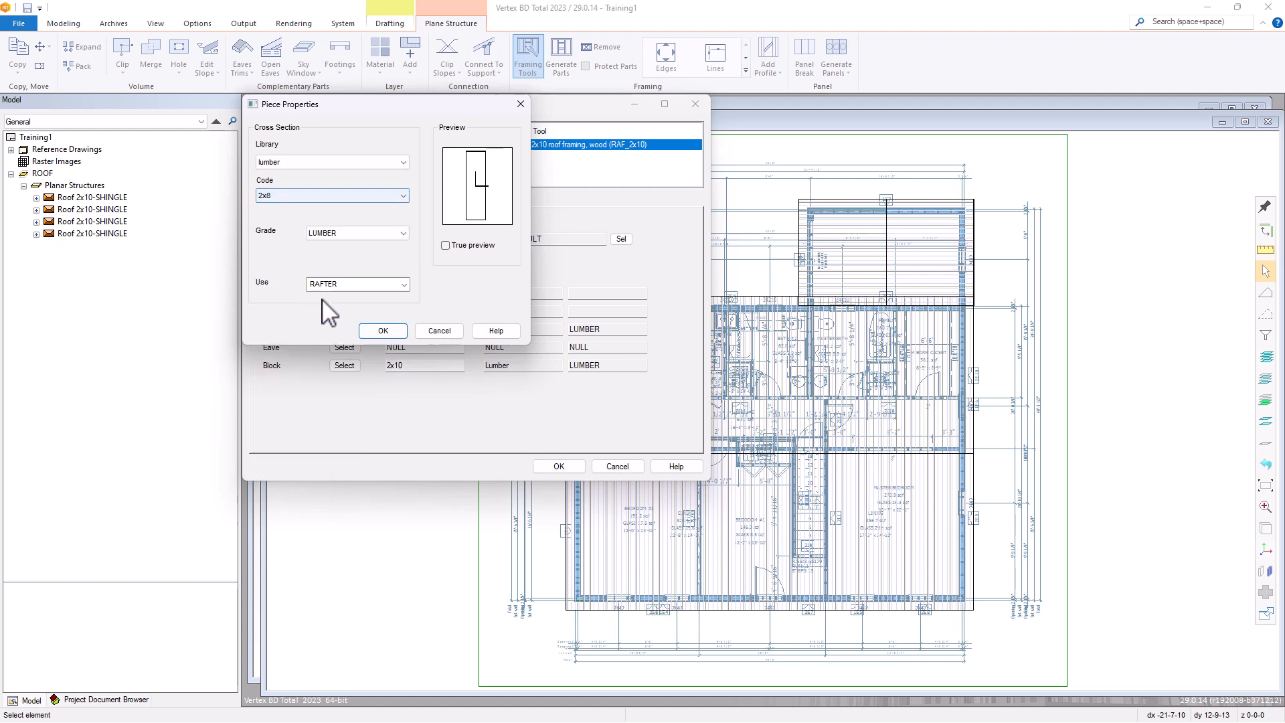
left_click(382, 330)
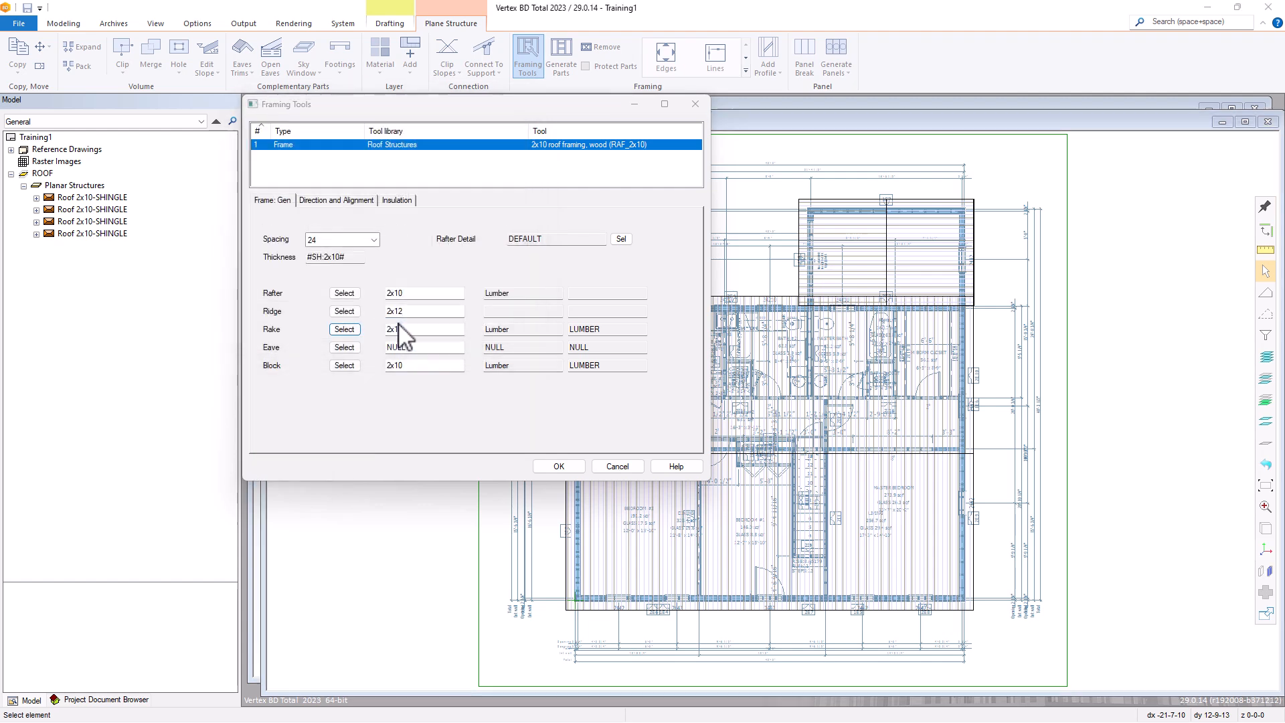
left_click(579, 467)
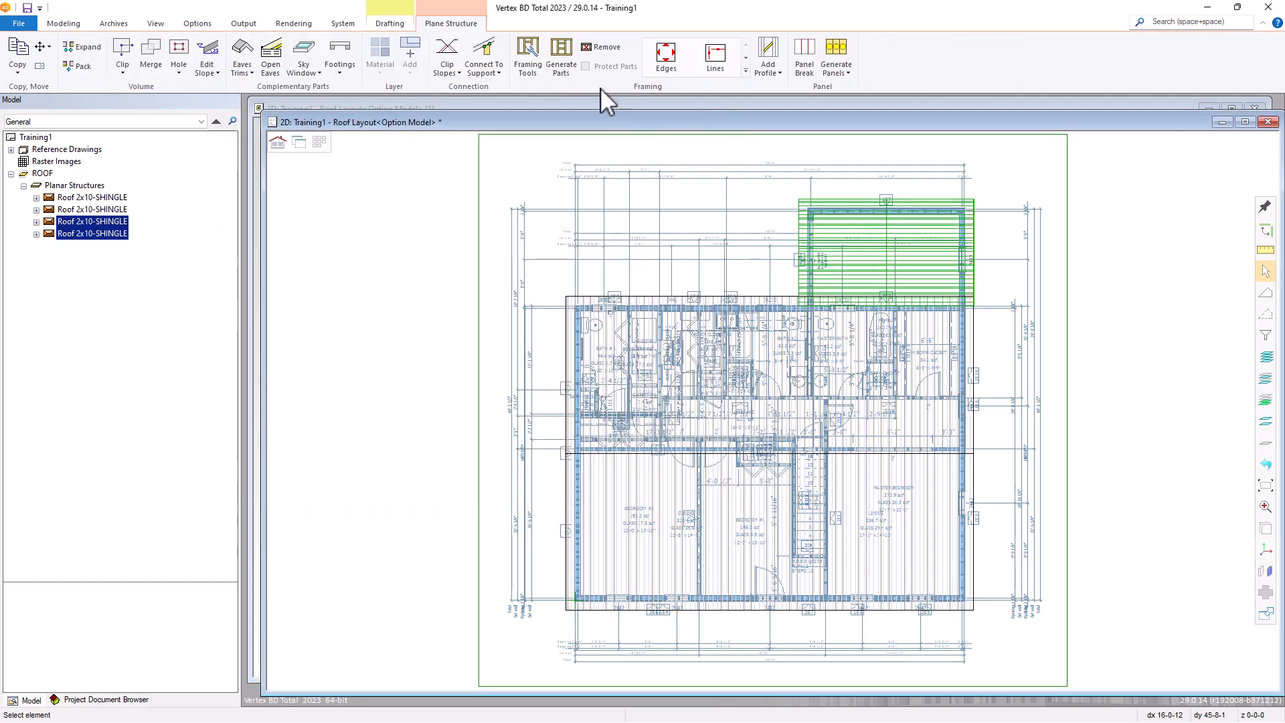
Generate the framing parts for the two extension roof planes and for the two main roof planes.
left_click(563, 60)
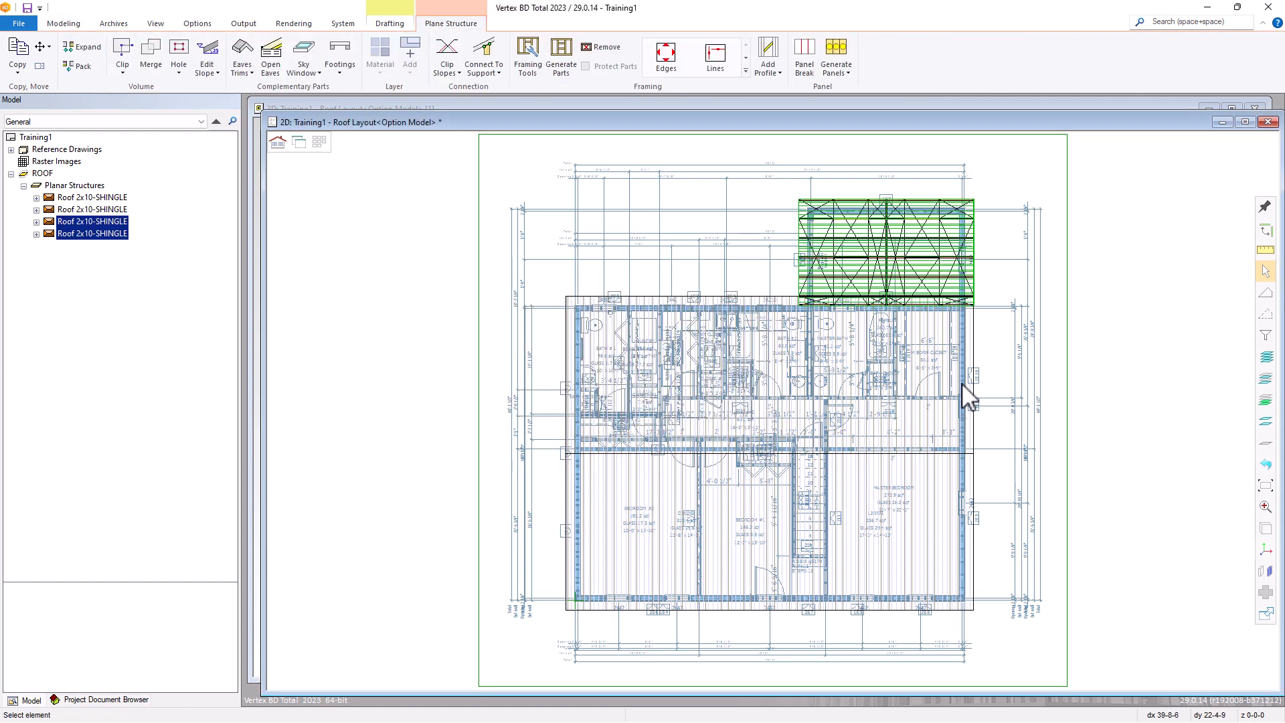
left_click(855, 396)
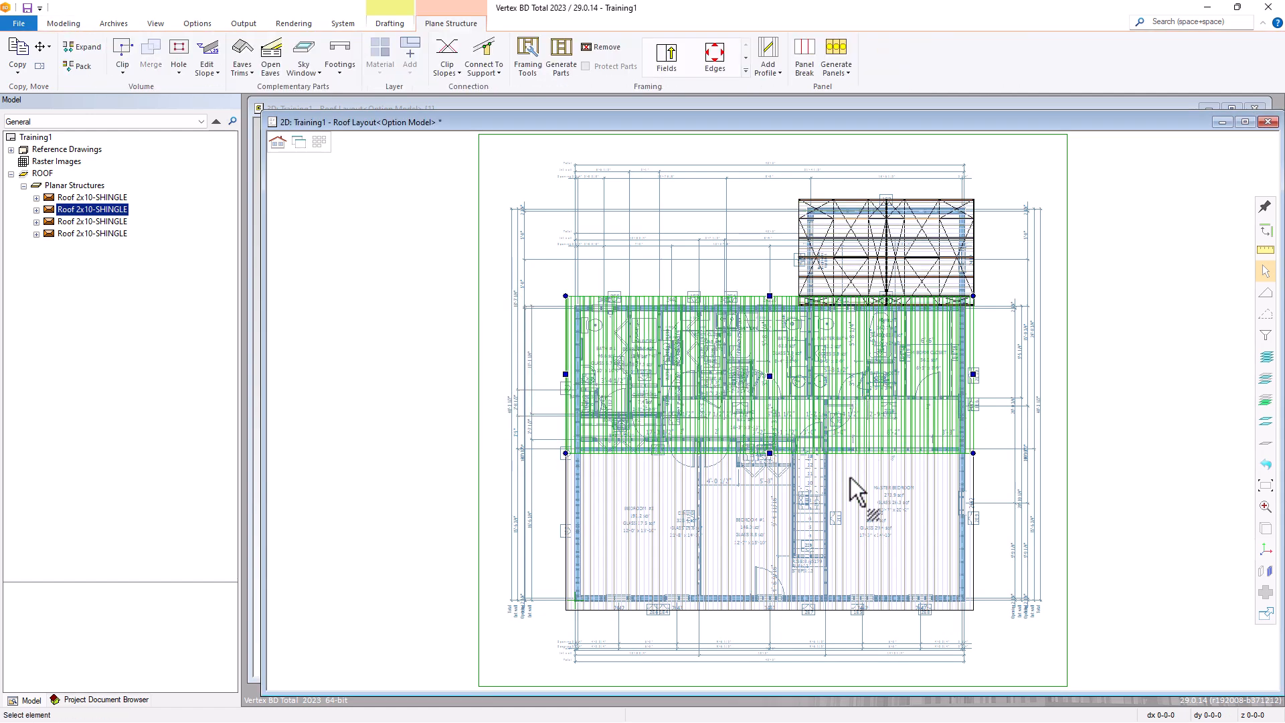
left_click(853, 494, "ctrl")
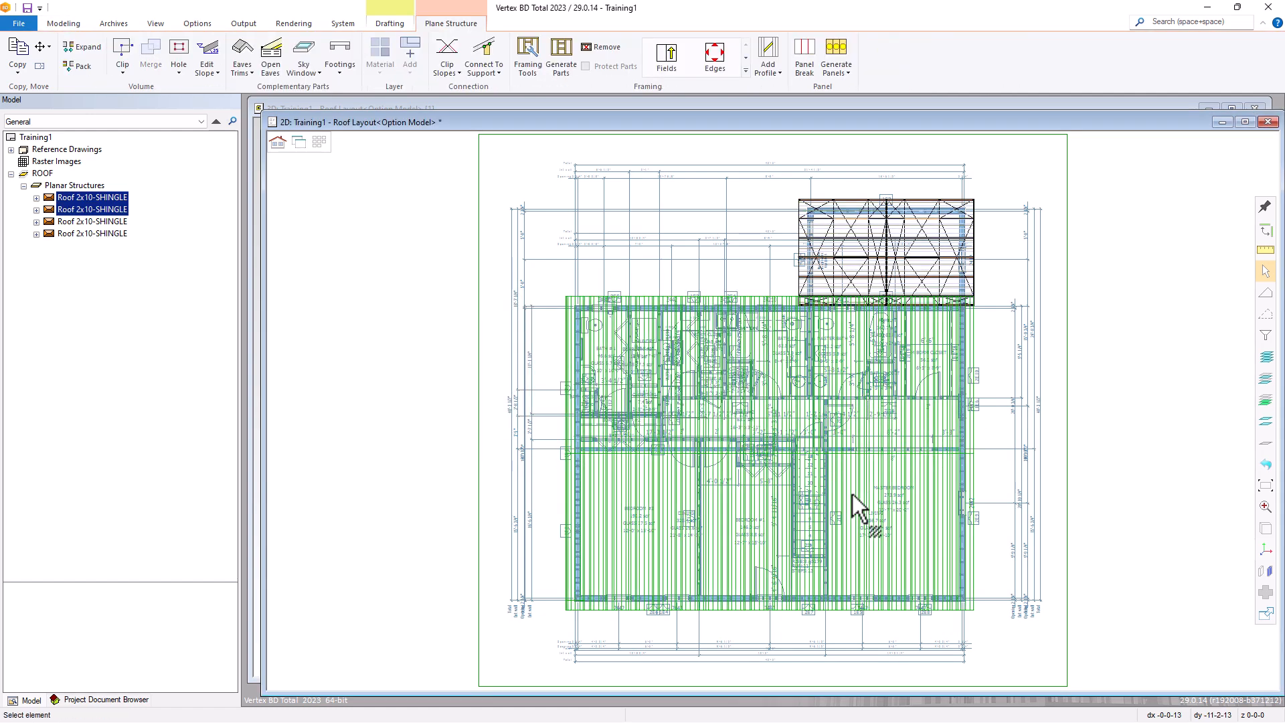
left_click(562, 59)
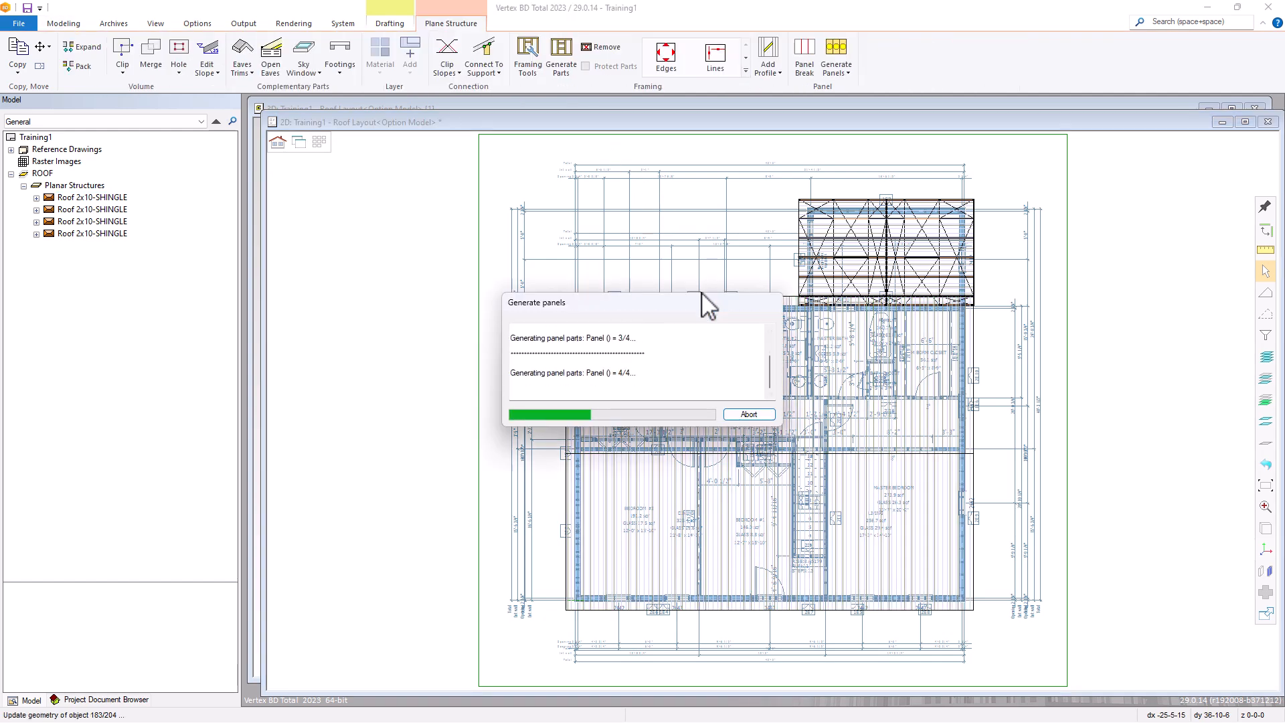
left_click(1052, 481)
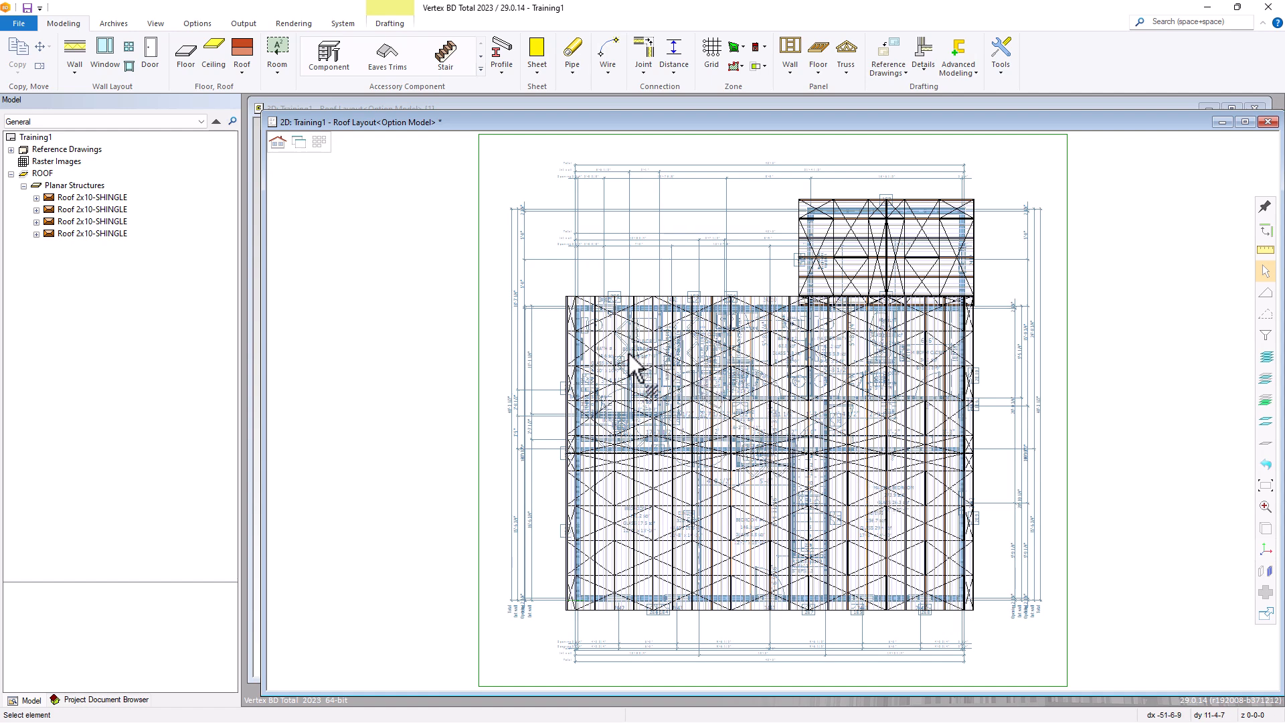
Switch to the 3D model and open its Roof Framing view to examine the generated roof parts.
left_click(305, 145)
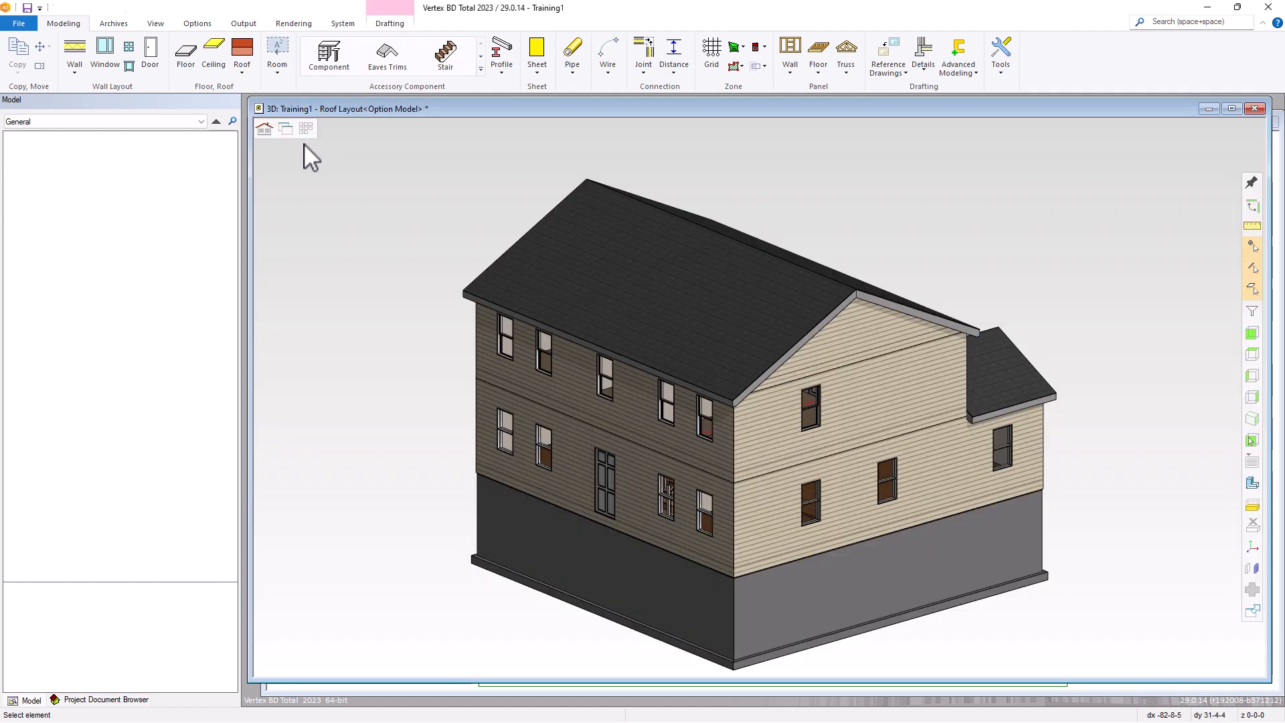
left_click(261, 132)
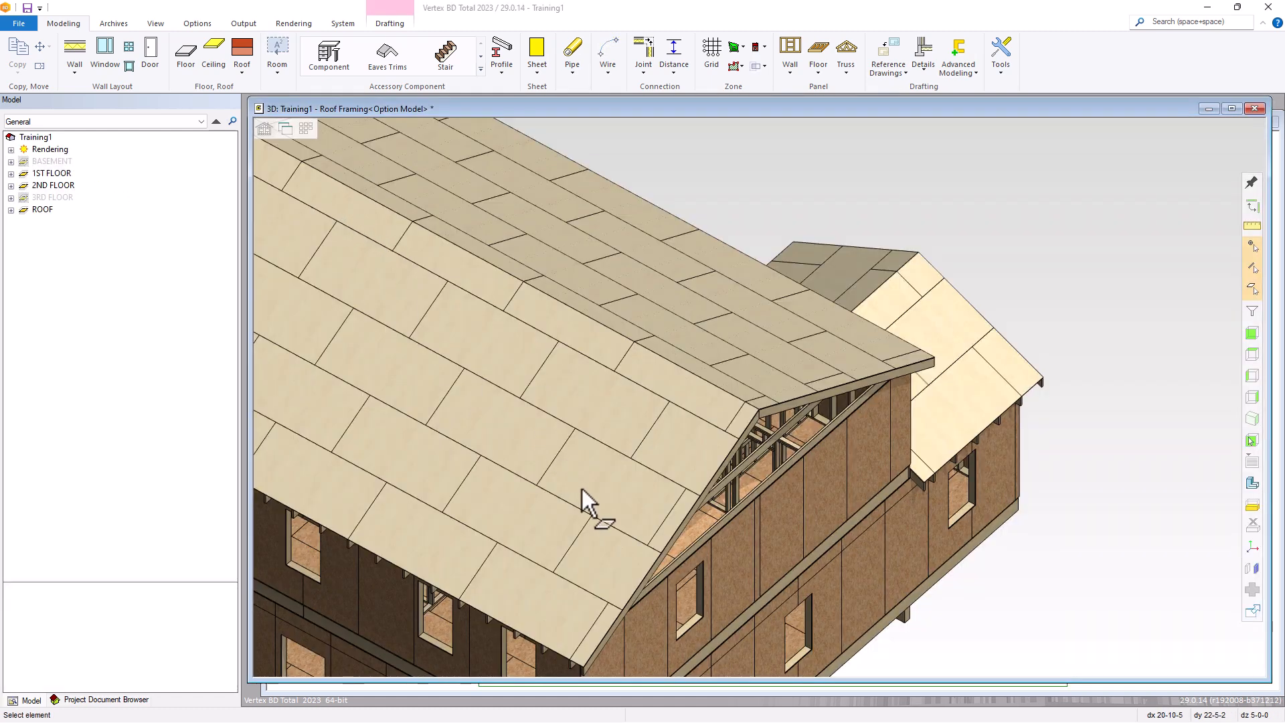
scroll(588, 480, "down", 5)
middle_click_drag(771, 414, 906, 348)
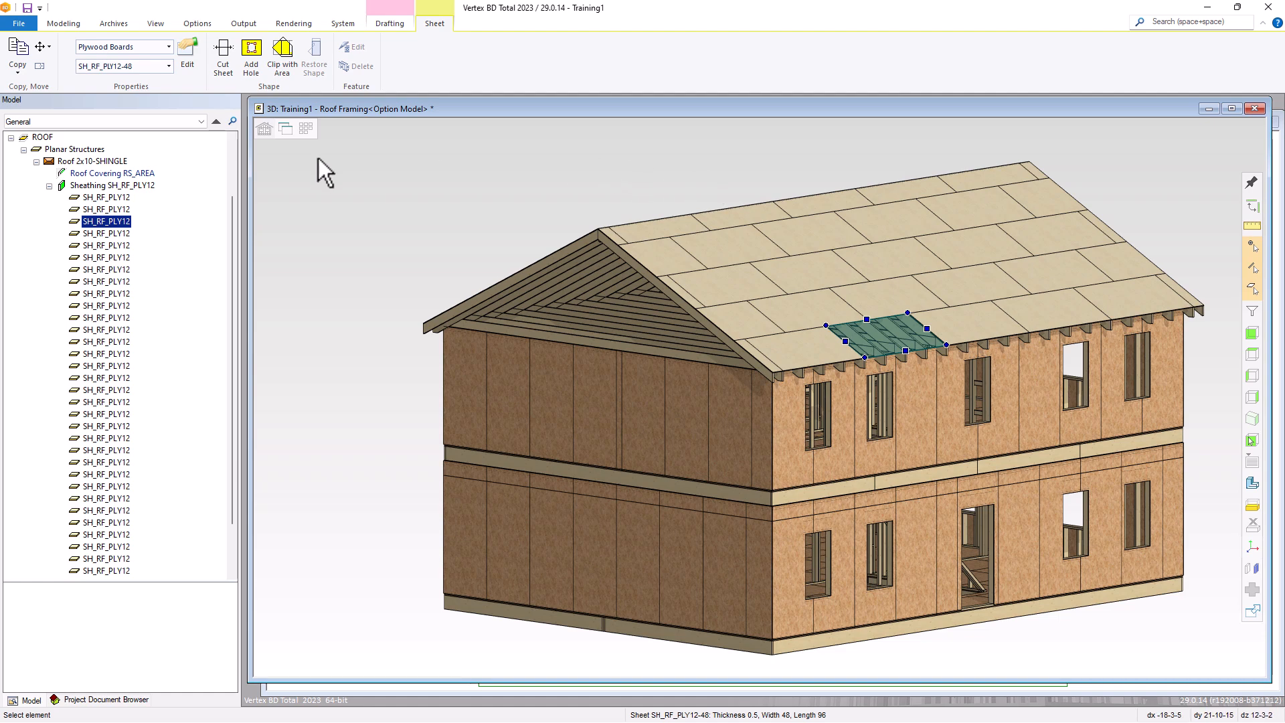
Hide the main roof plane's SH_RF_PLY12 sheathing layer to examine the rafters beneath it, and restore the hidden sheathing.
left_click(133, 186)
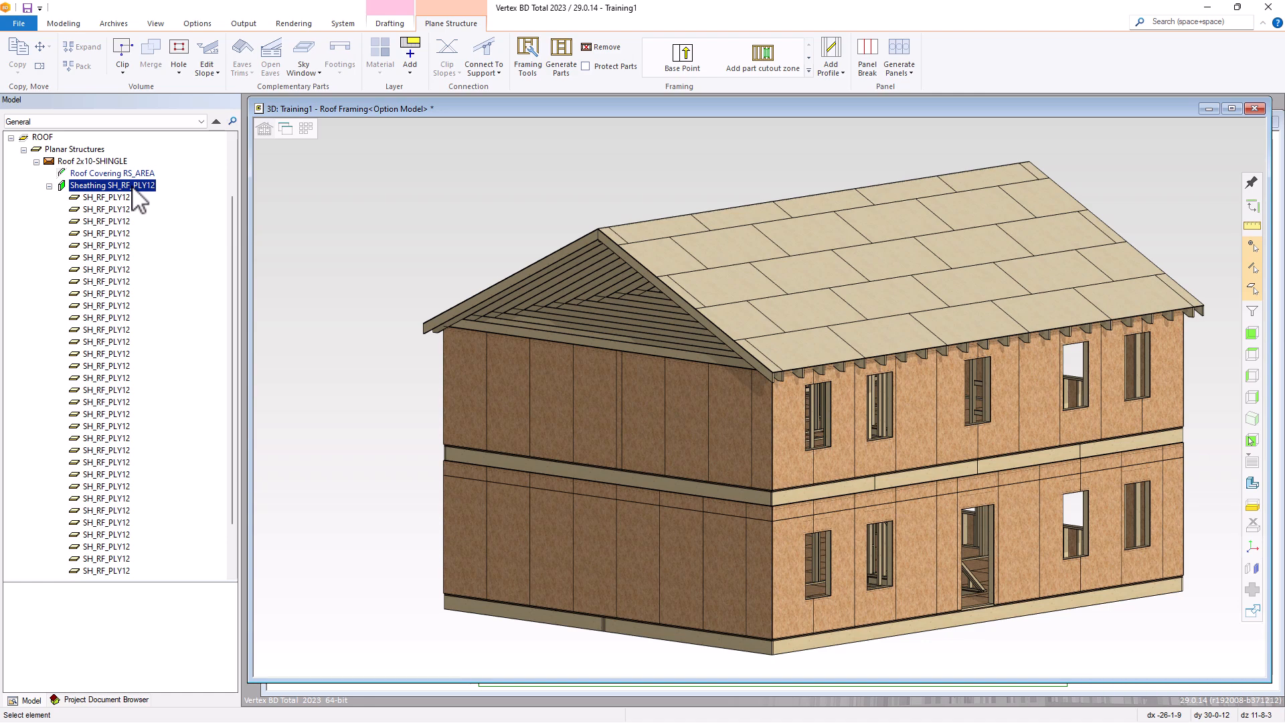
right_click(134, 188)
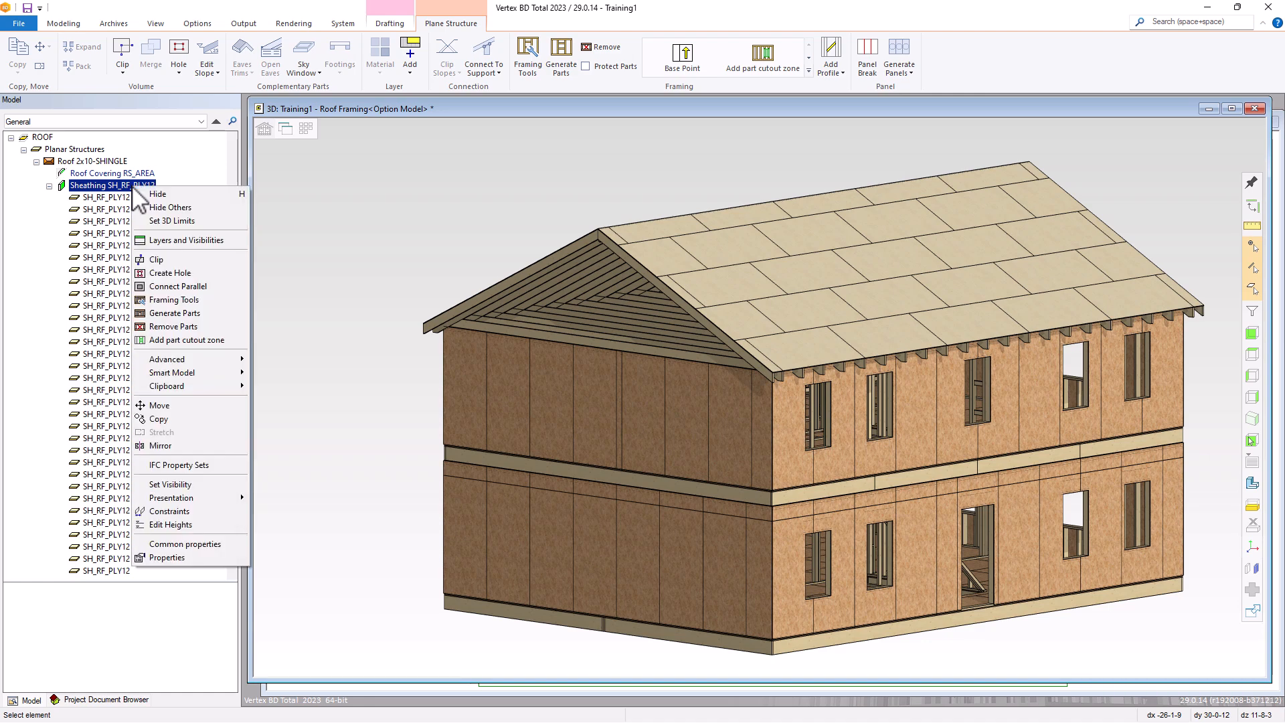
left_click(158, 194)
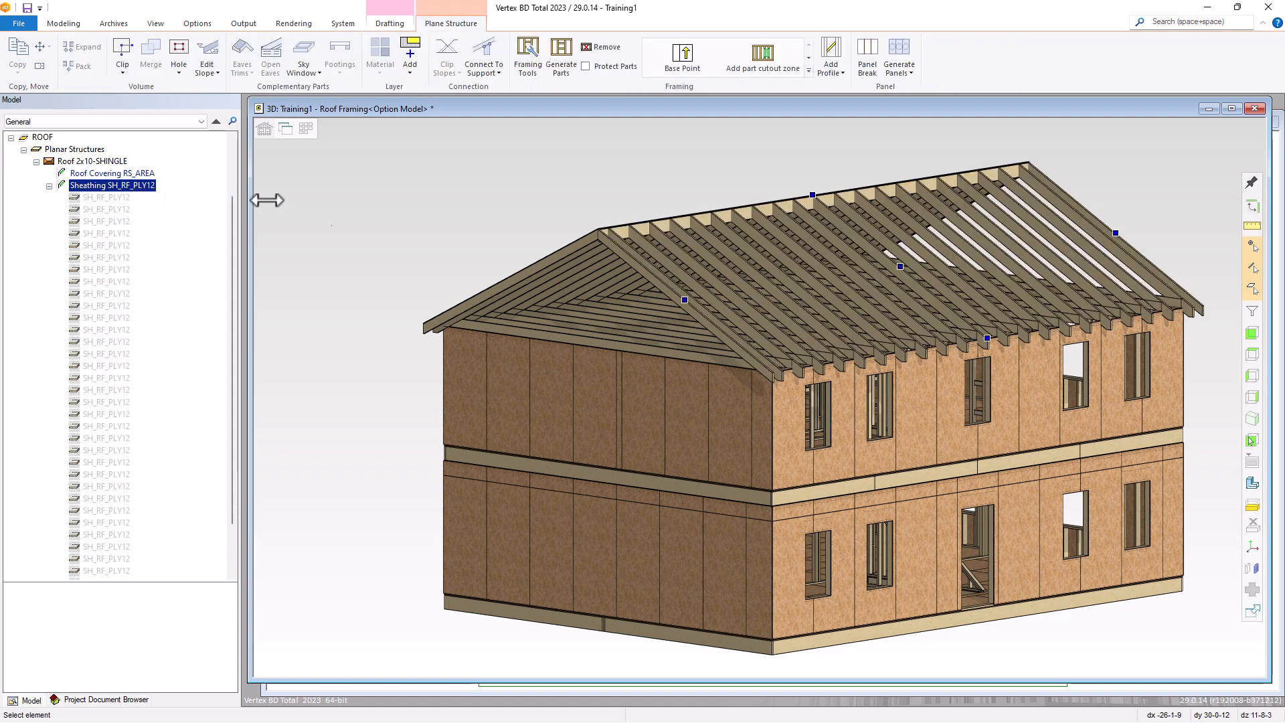
left_click(372, 204)
scroll(914, 273, "up", 2)
middle_click_drag(914, 273, 611, 427)
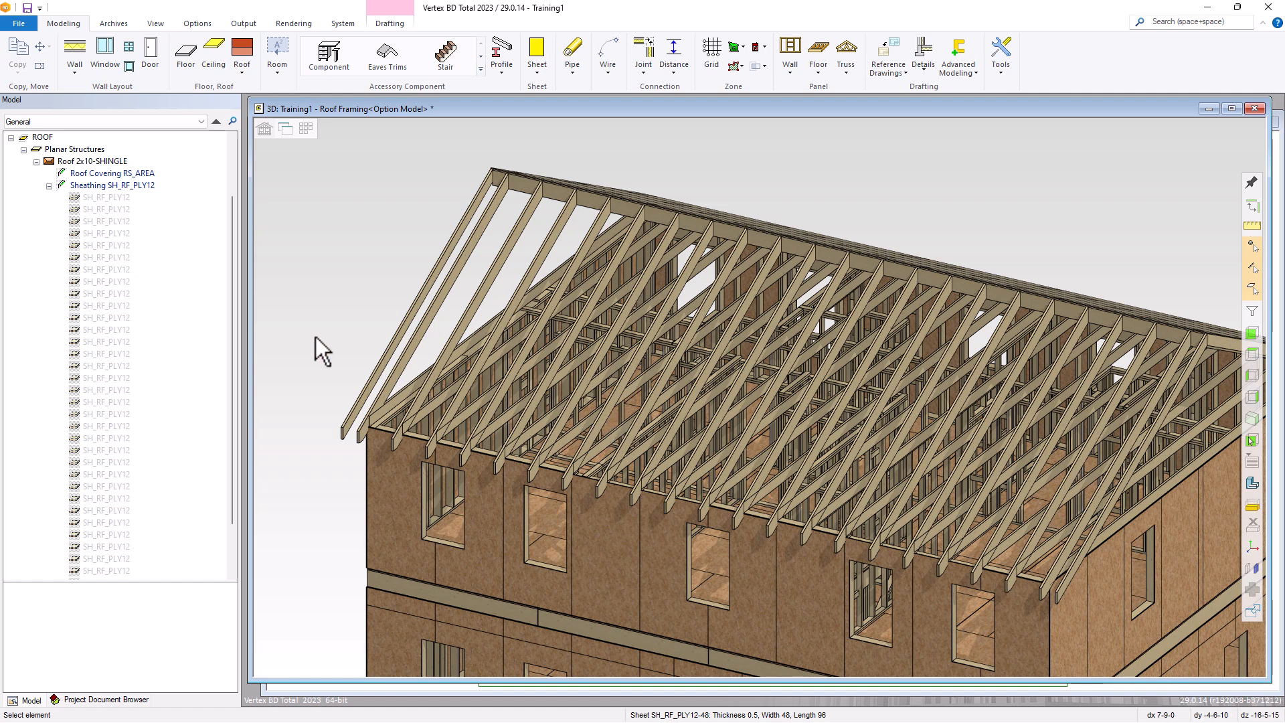
right_click(308, 228)
left_click(339, 236)
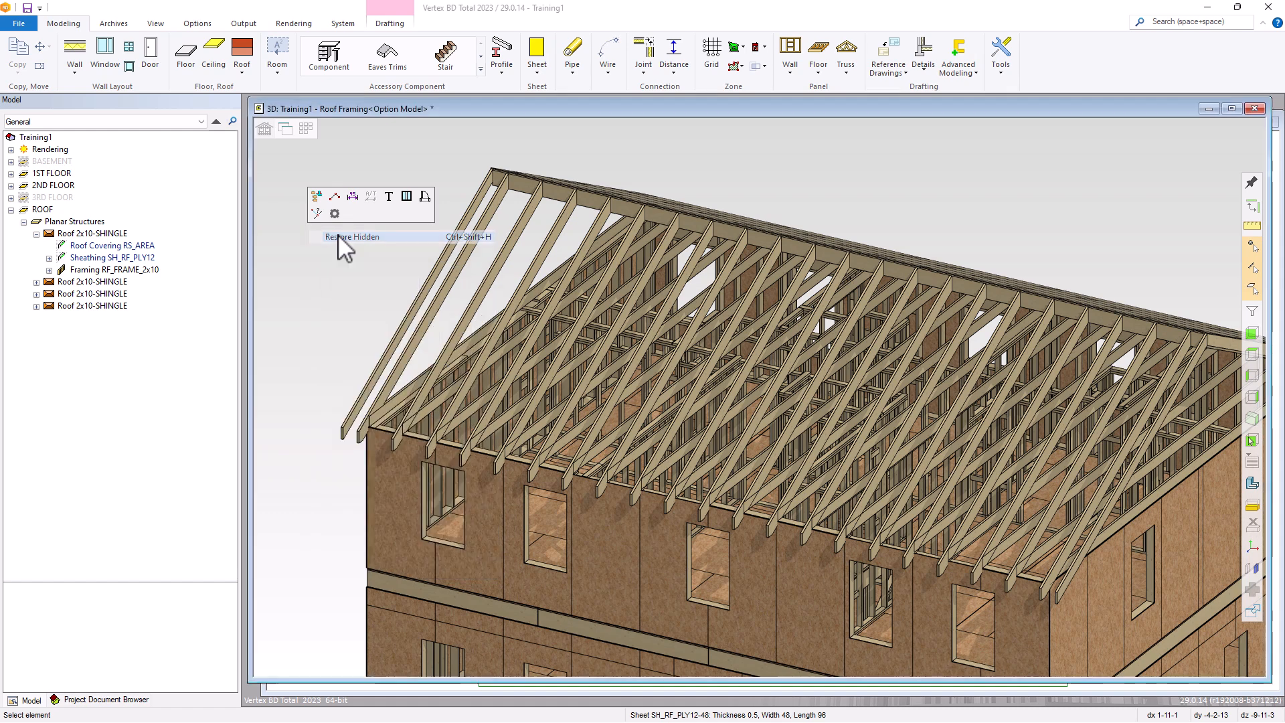
Hide the extension roof plane's SH_RF_PLY12 sheathing layer to examine the rafters beneath it, and restore the hidden sheathing.
scroll(1002, 382, "down", 5)
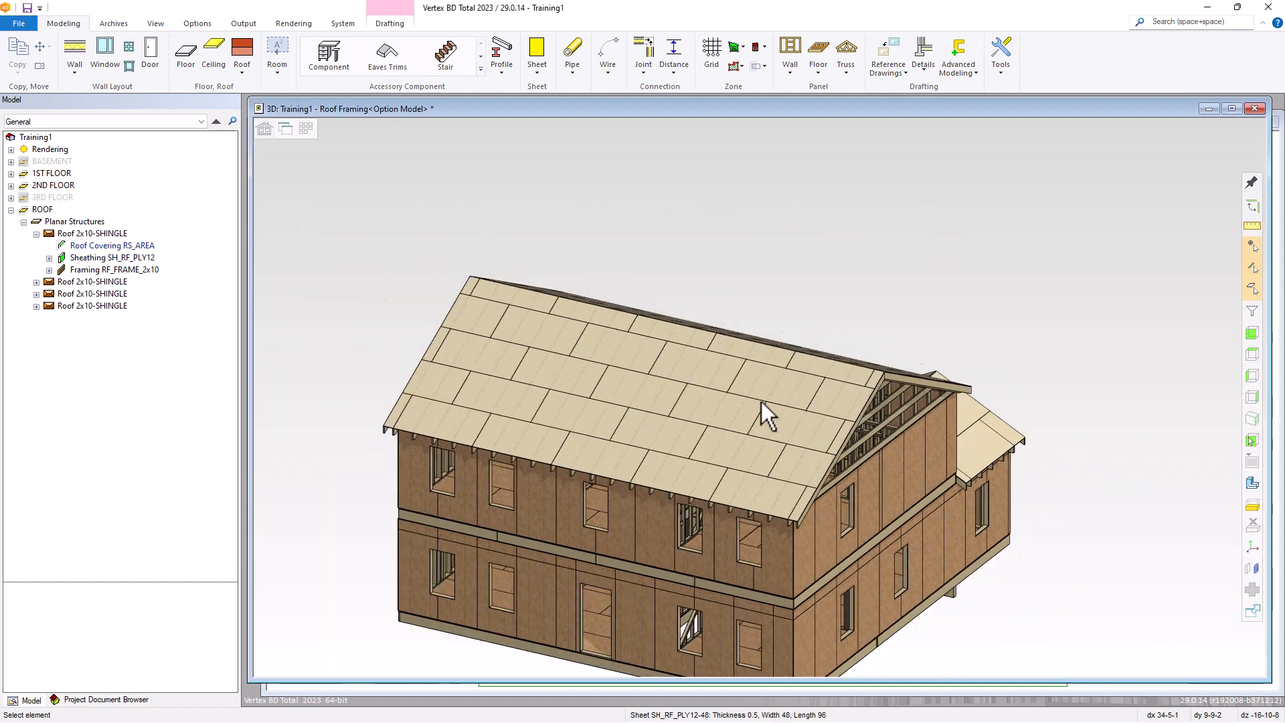
middle_click_drag(824, 470, 678, 461)
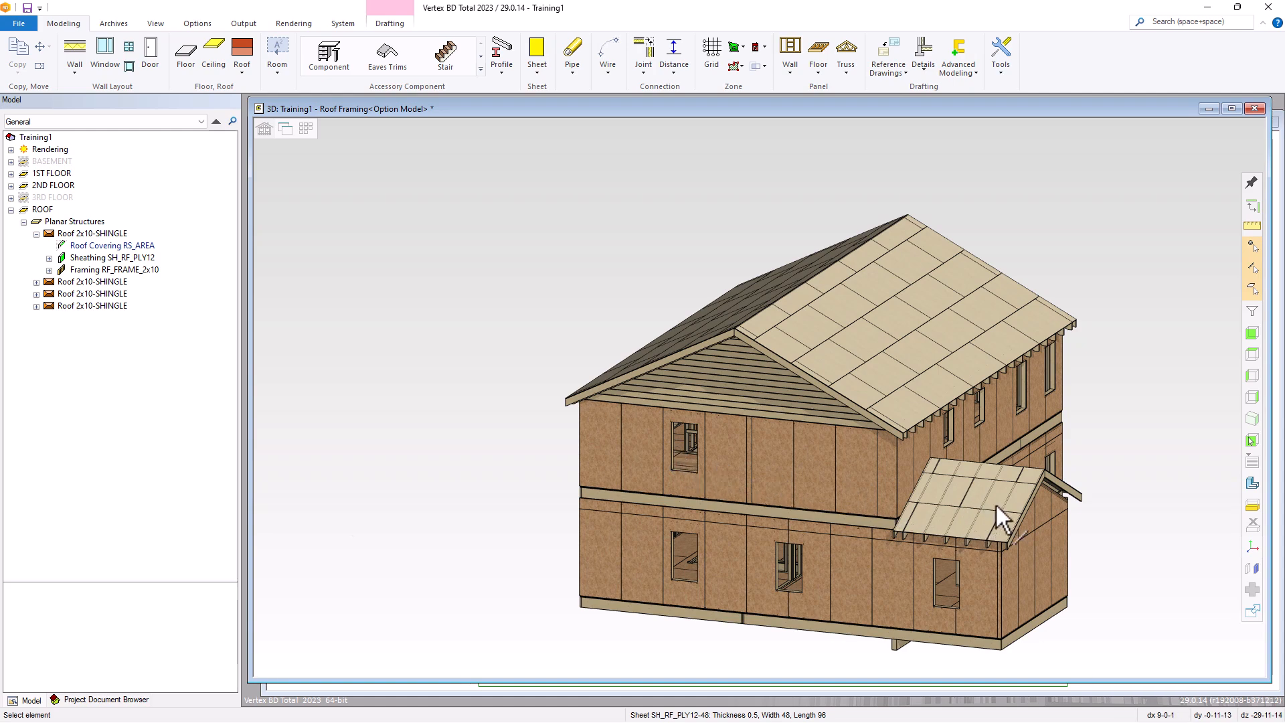
scroll(998, 505, "up", 3)
left_click(762, 392)
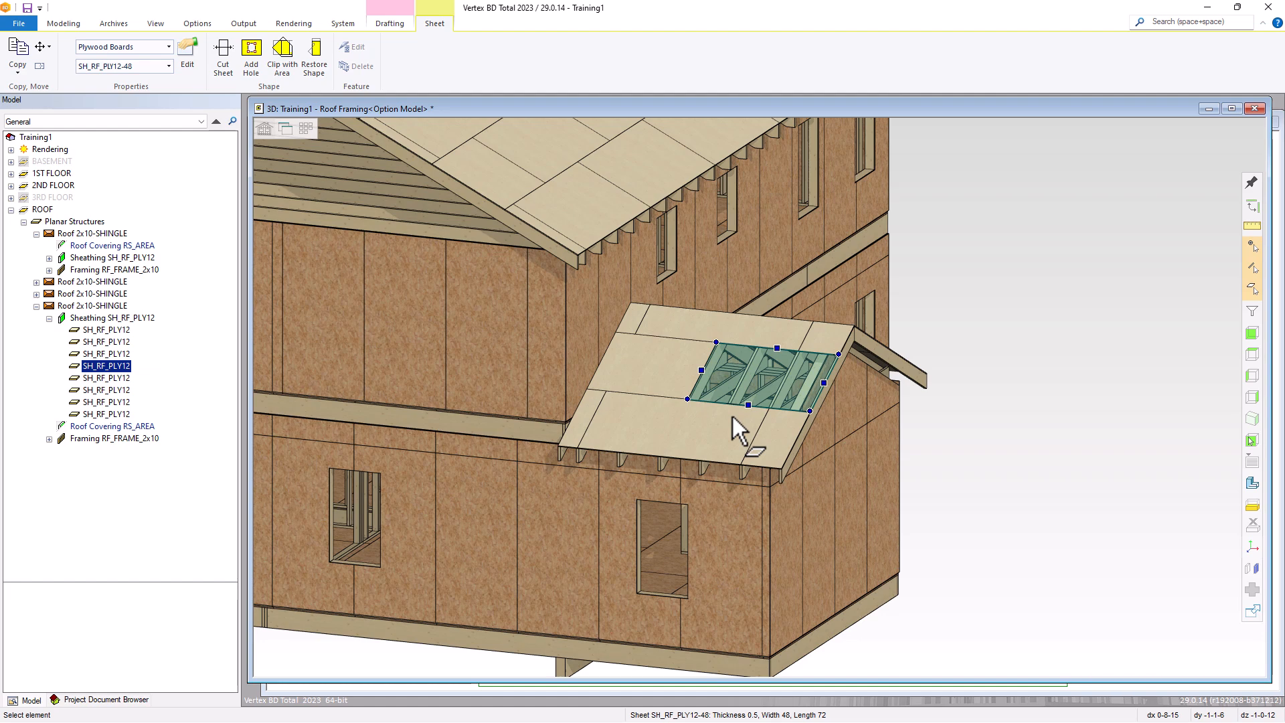
left_click(113, 319)
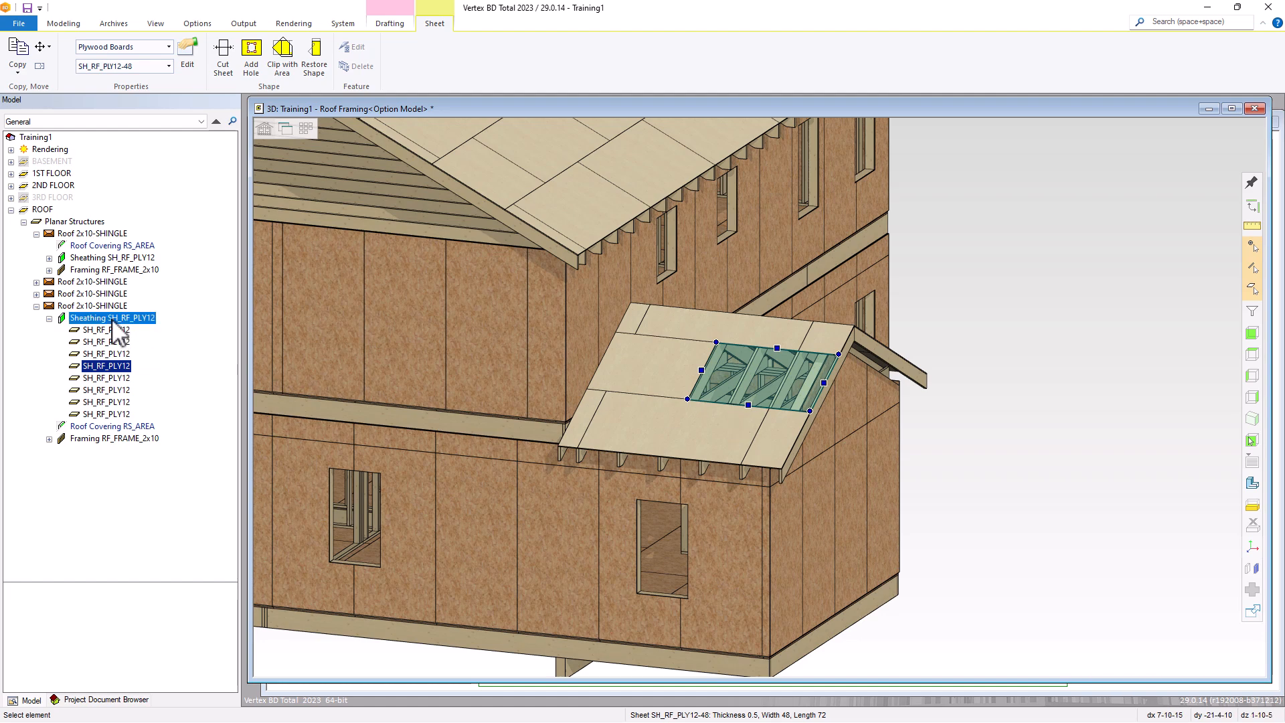
right_click(115, 324)
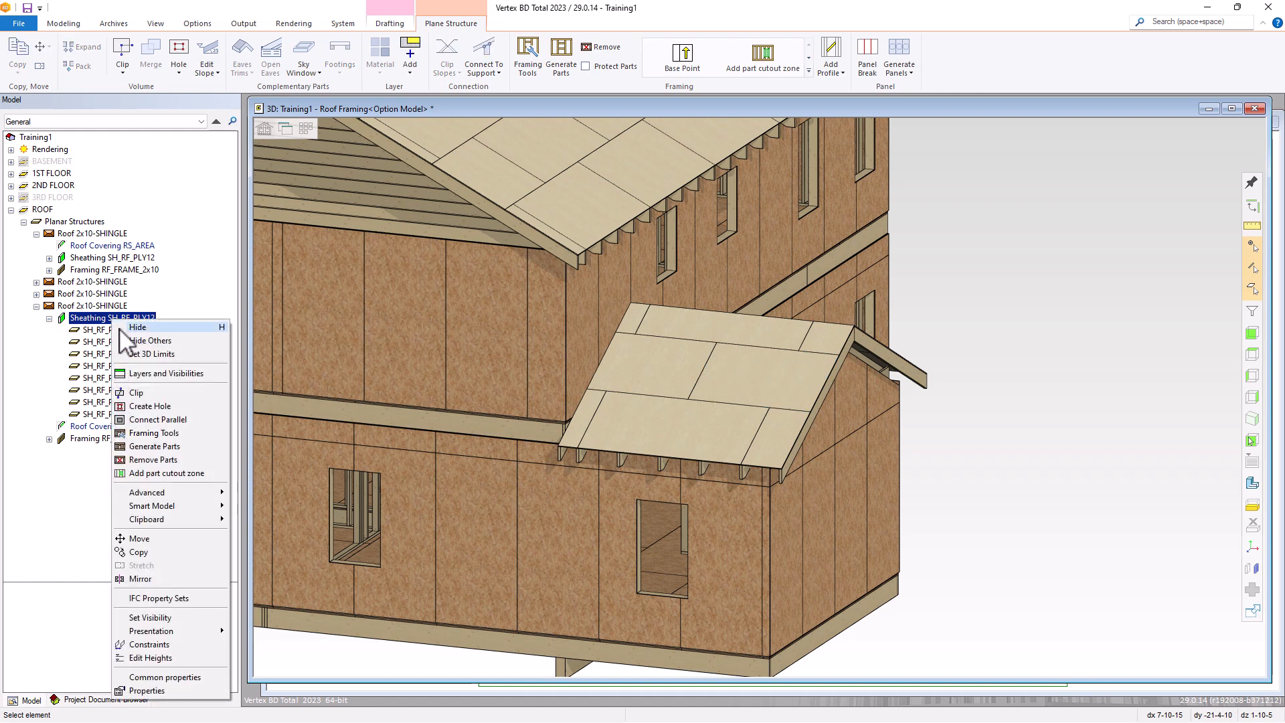
left_click(137, 328)
scroll(744, 391, "down", 3)
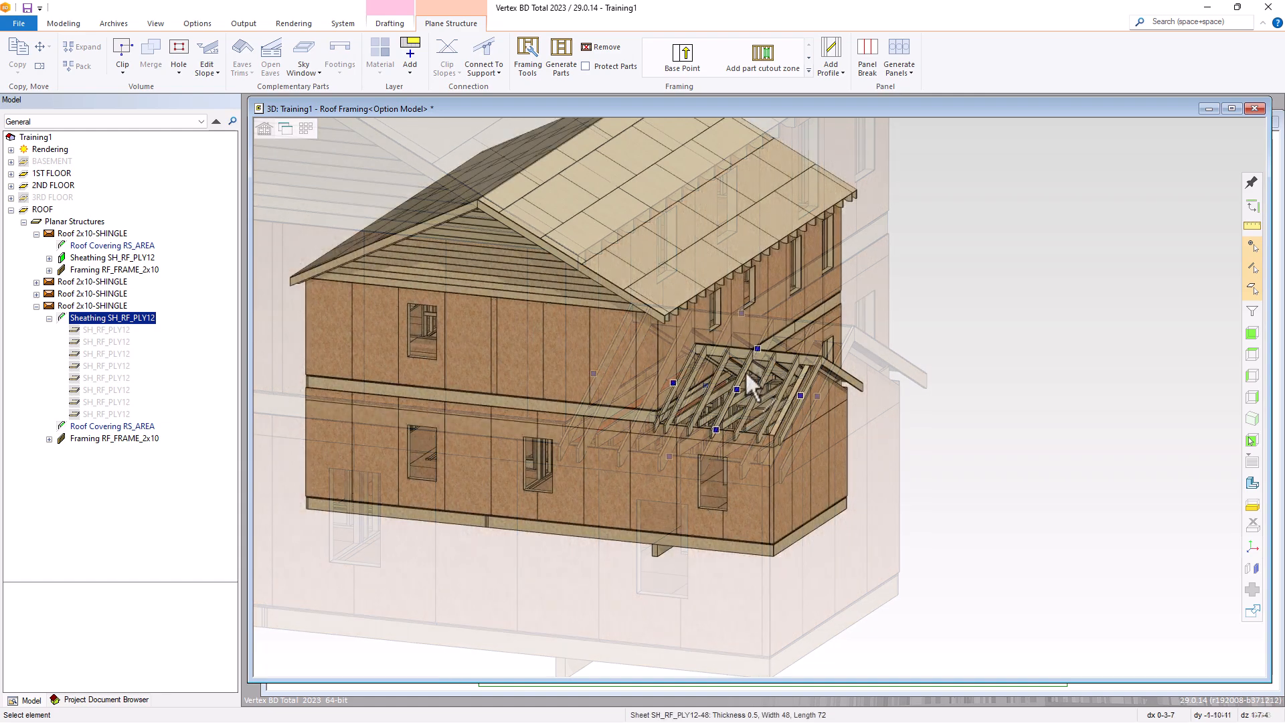
right_click(886, 272)
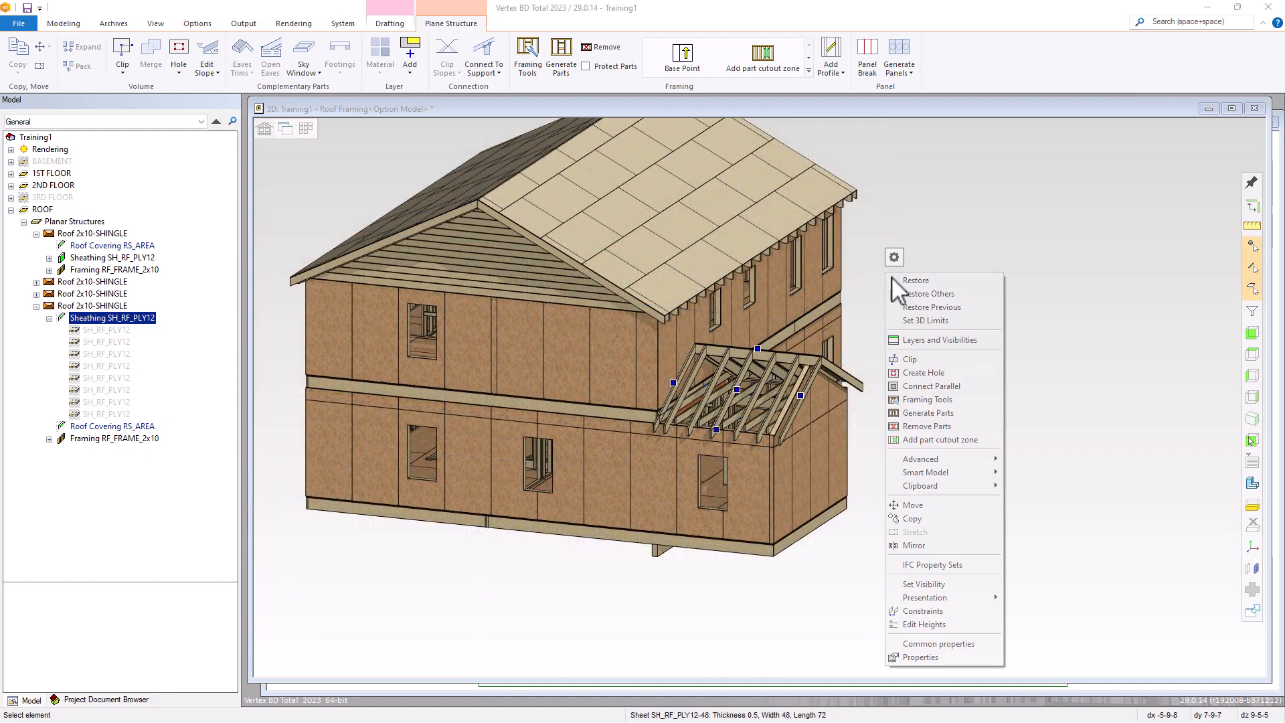
left_click(903, 285)
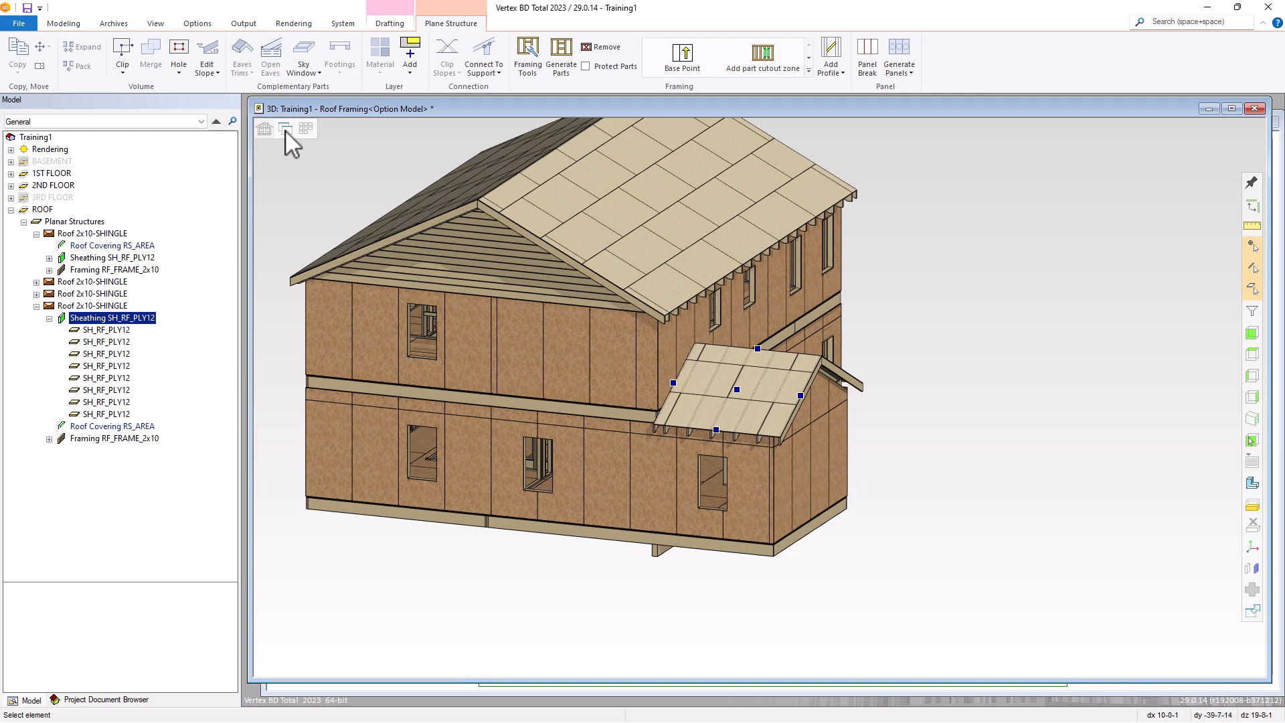
Switch to the 2D drawing and load the 3rd Level, Wall Layout drawing-model pair.
left_click(268, 130)
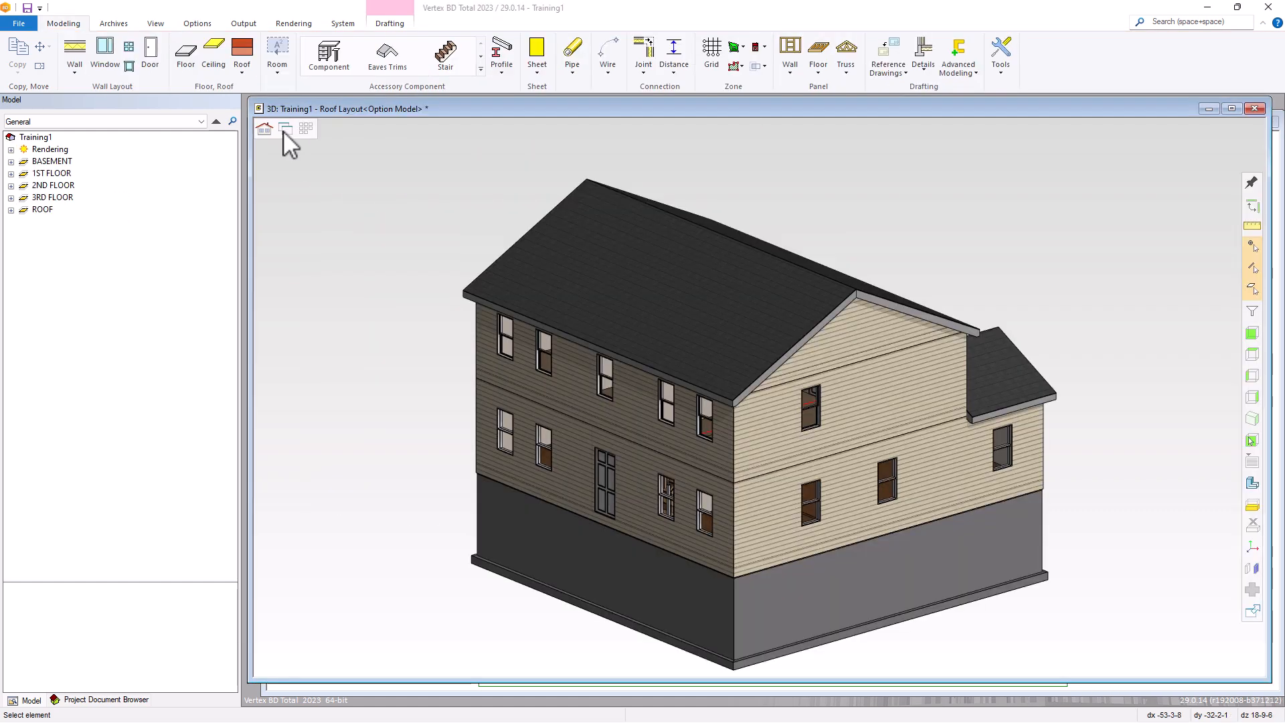
left_click(286, 130)
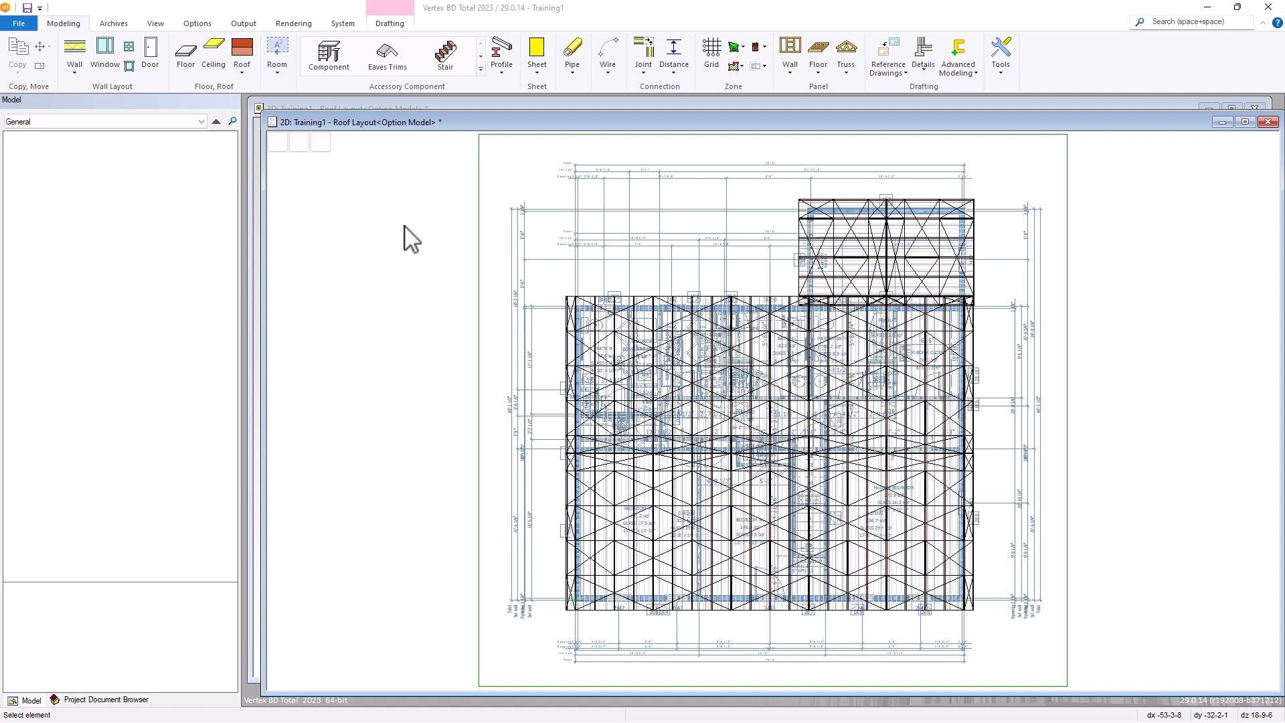
left_click(321, 143)
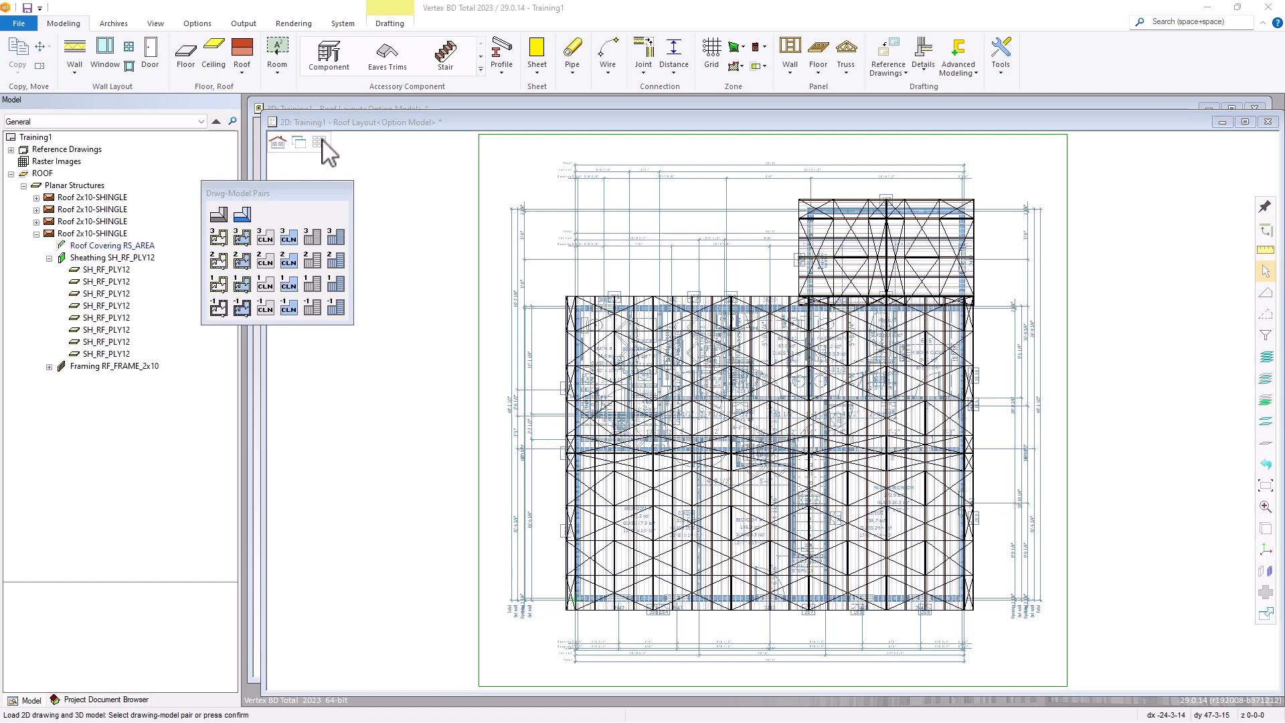
left_click(223, 239)
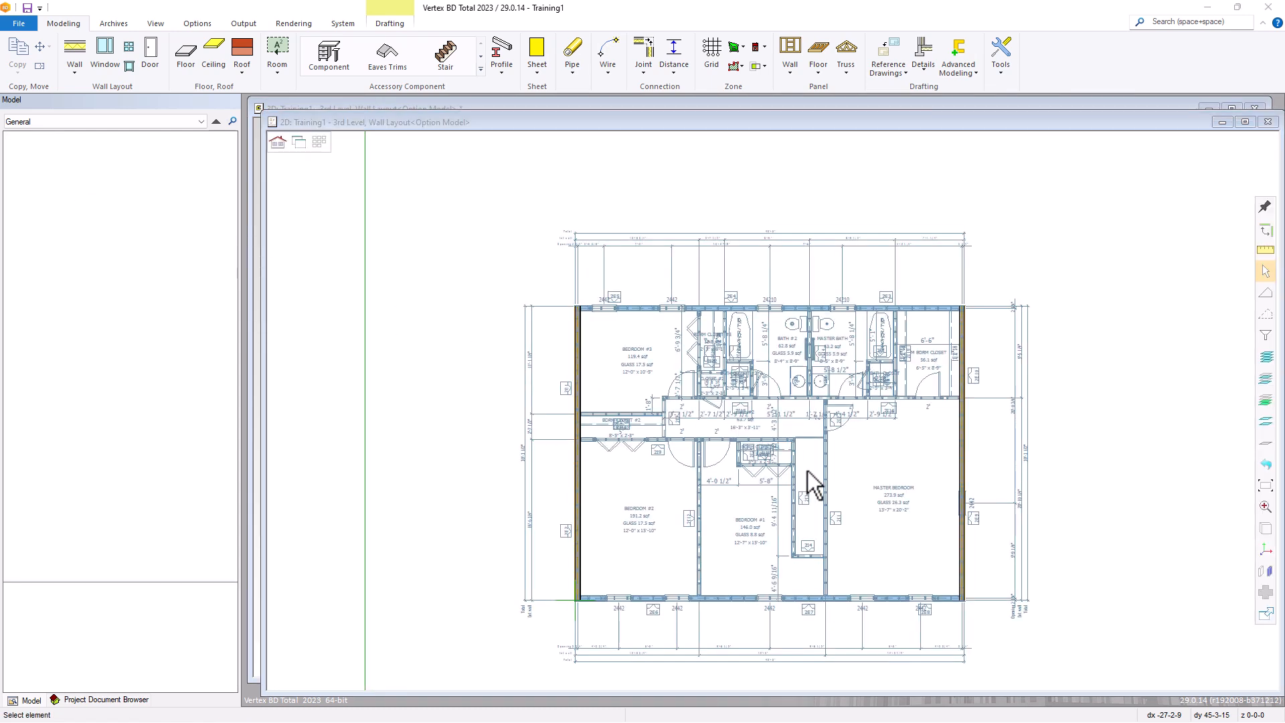
Select both 3rd-floor W-EXT-2x6B exterior walls, check the stud settings of their EXT-2x6B framing tool, and accept.
left_click(962, 451)
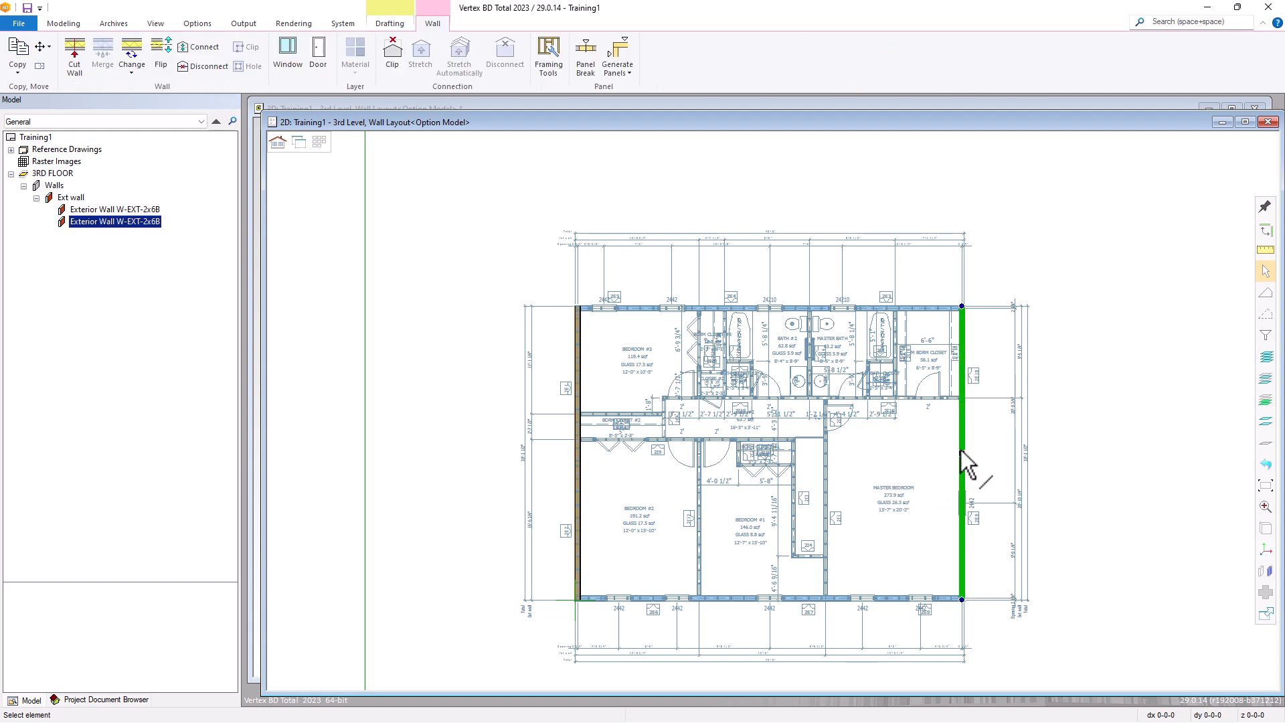
left_click(576, 430, "ctrl")
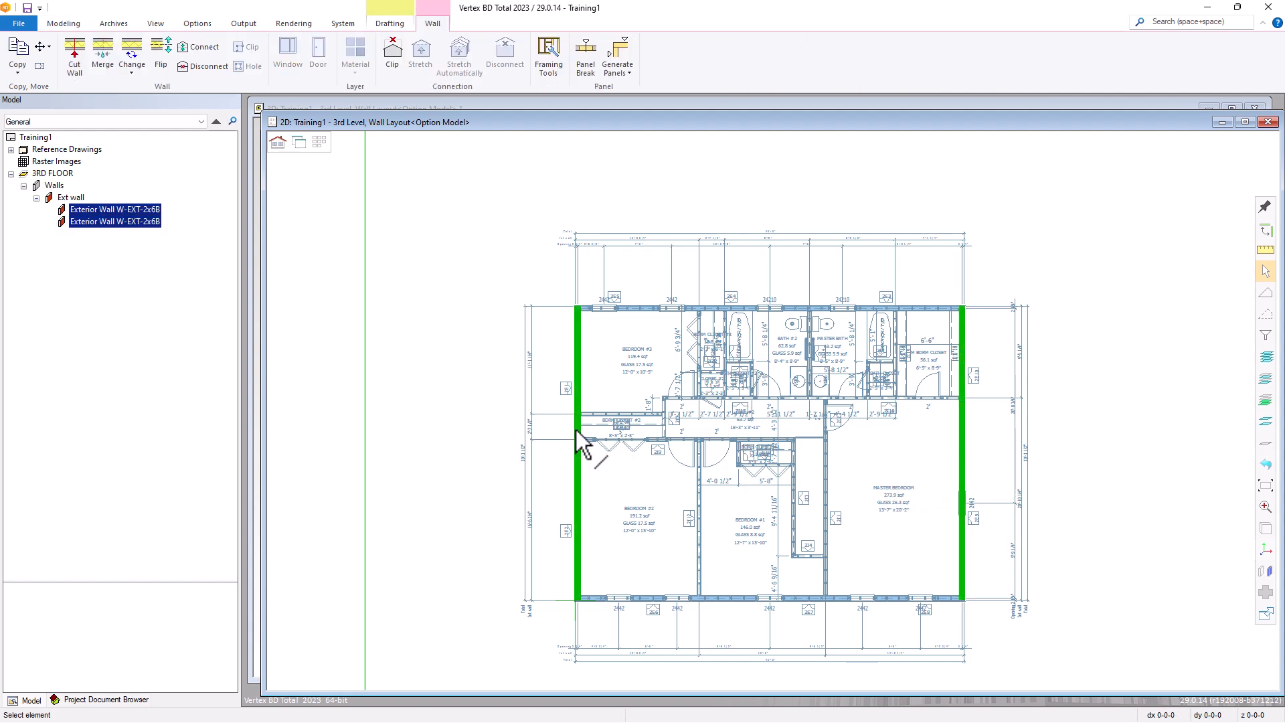
left_click(546, 63)
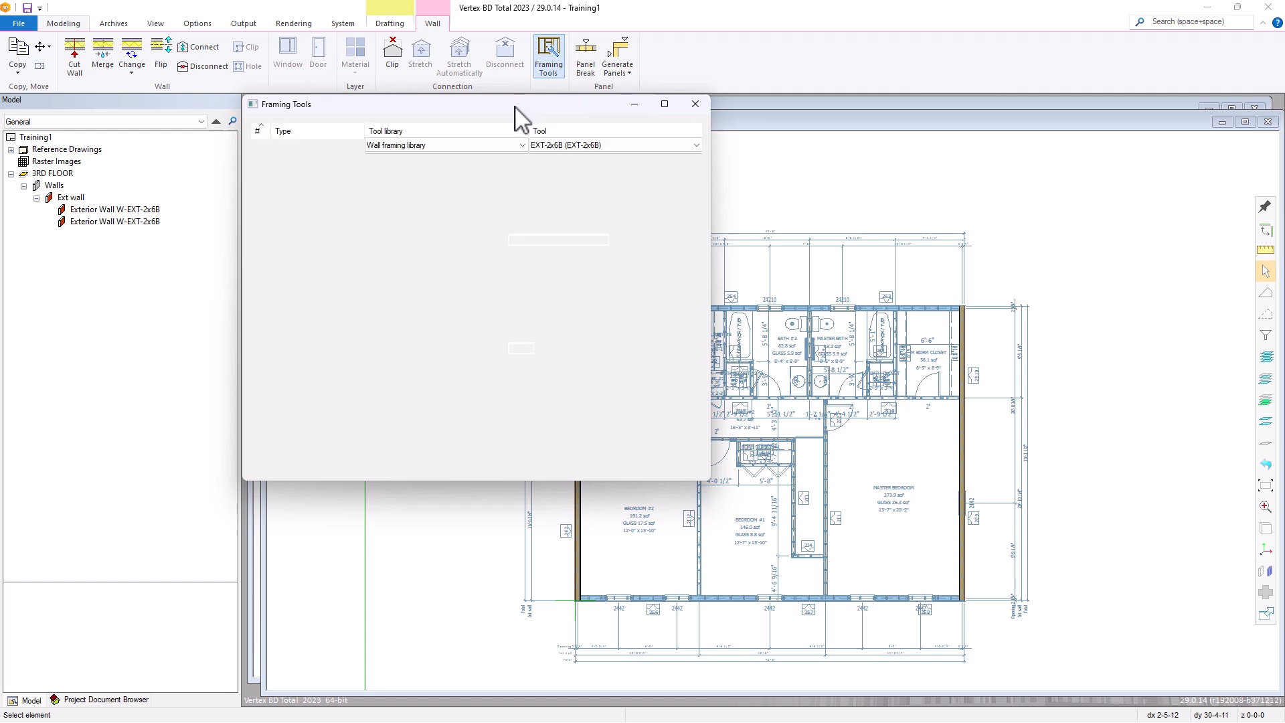
left_click(299, 200)
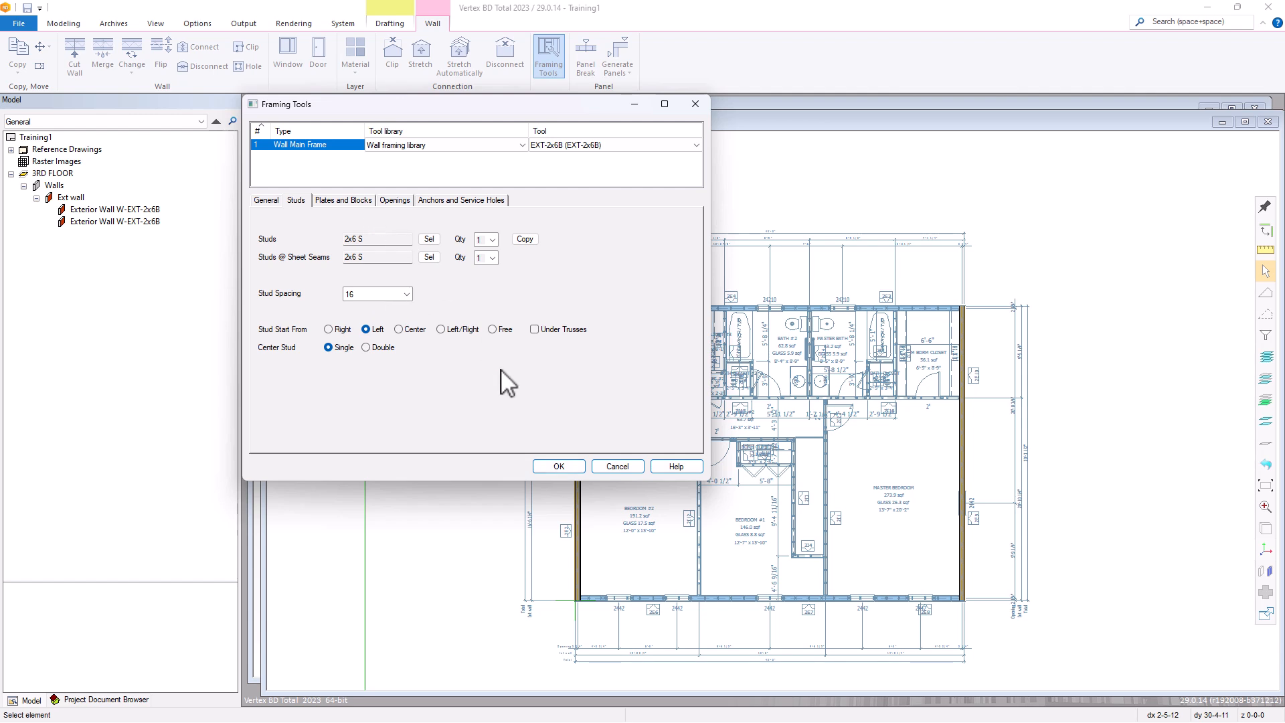
left_click(558, 467)
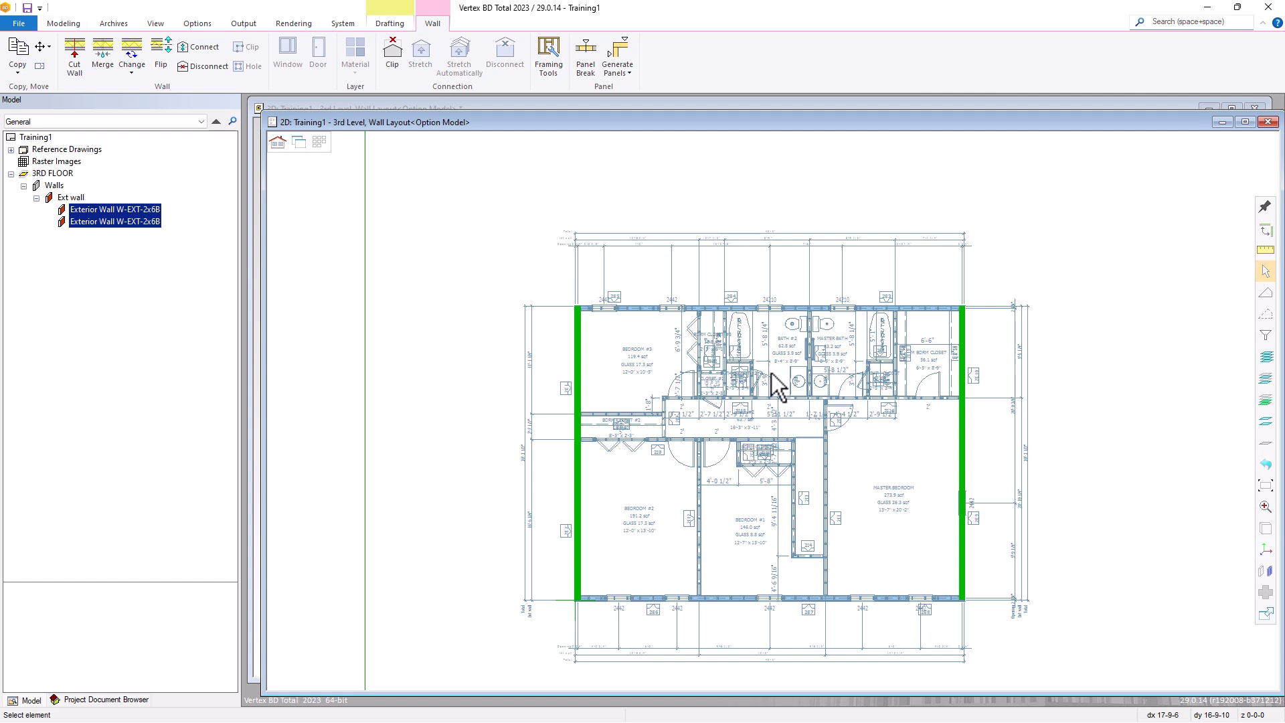
Generate panels for the two 3rd-floor exterior walls with the test panelizing settings, and generate the parts of all the new panels.
left_click(623, 55)
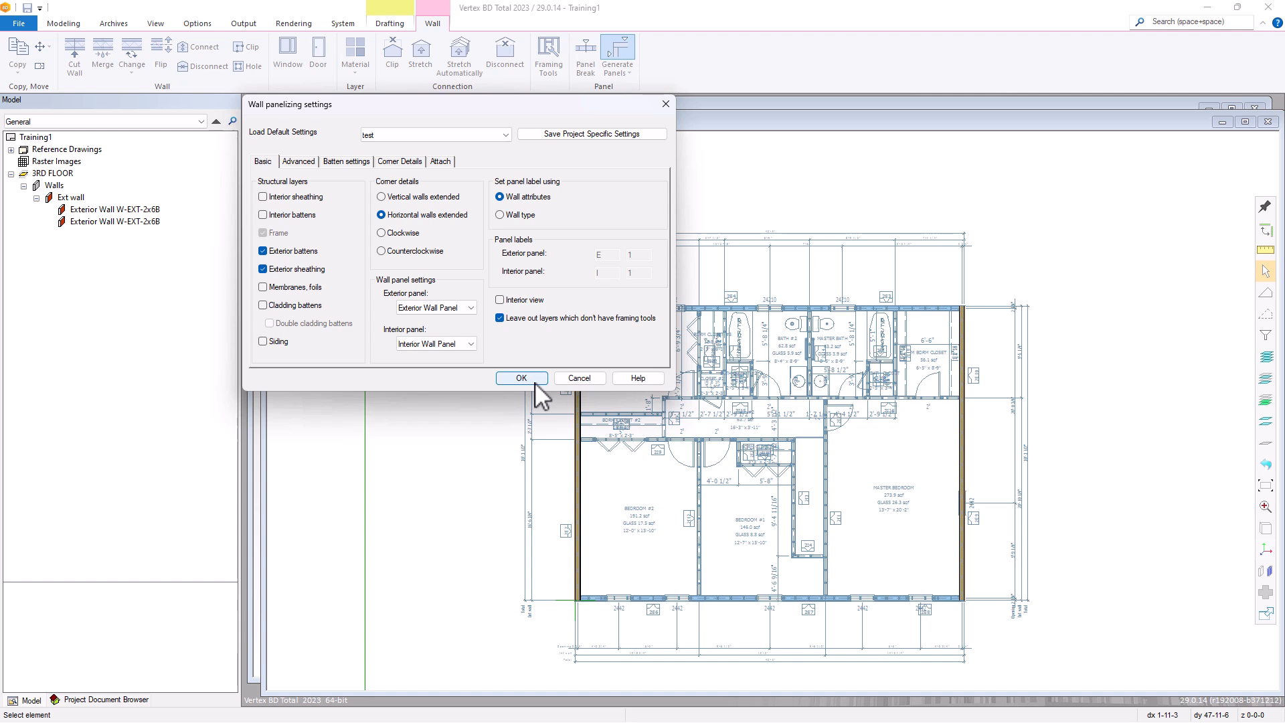
left_click(535, 381)
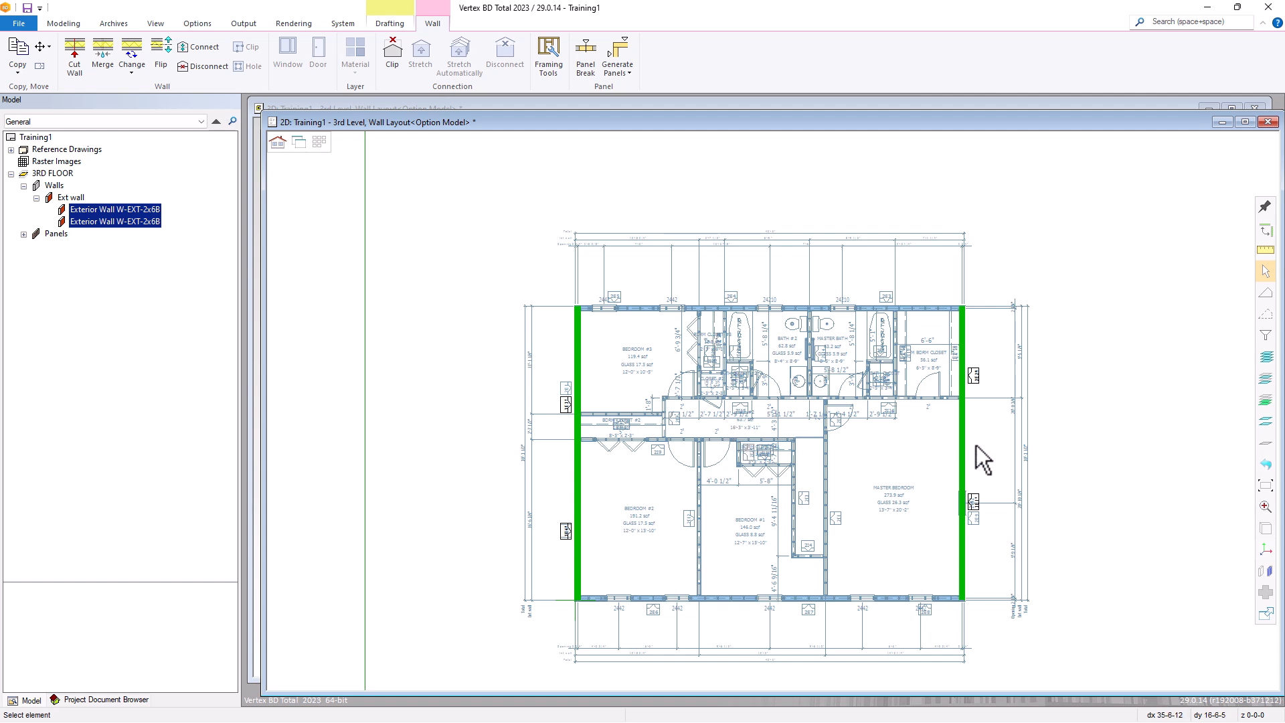
left_click(1129, 468)
left_click(977, 376)
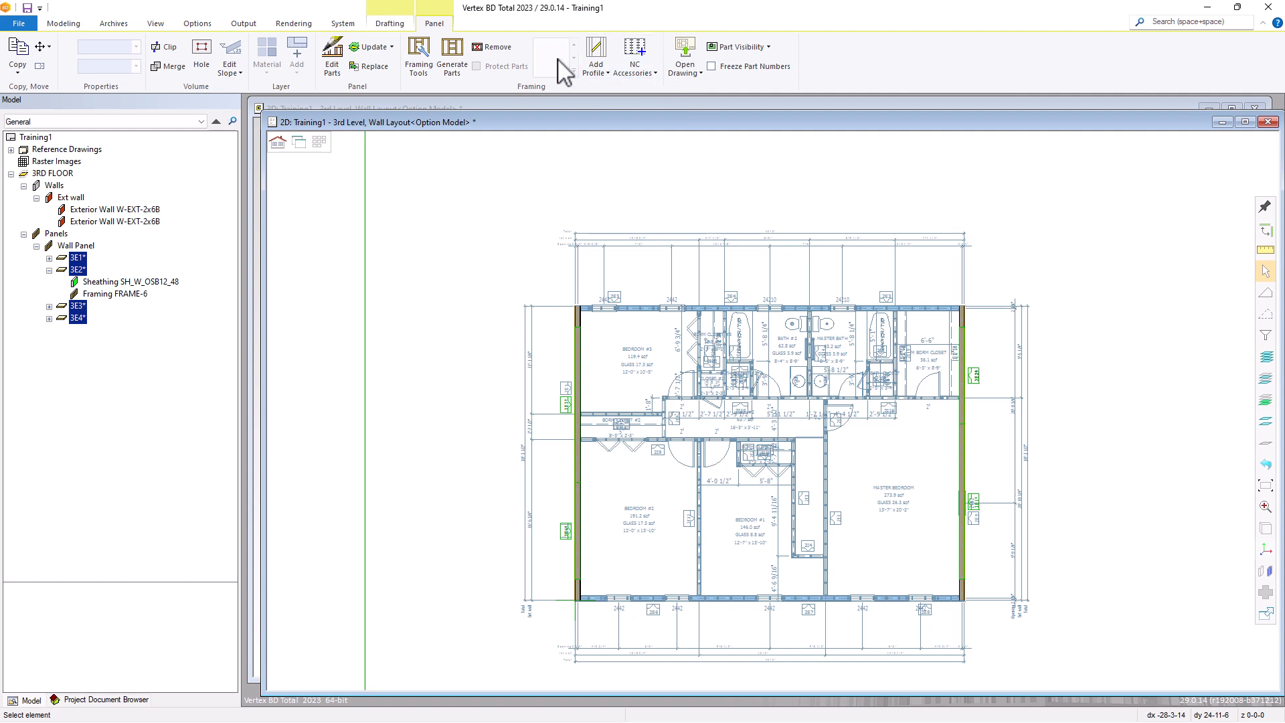
left_click(450, 47)
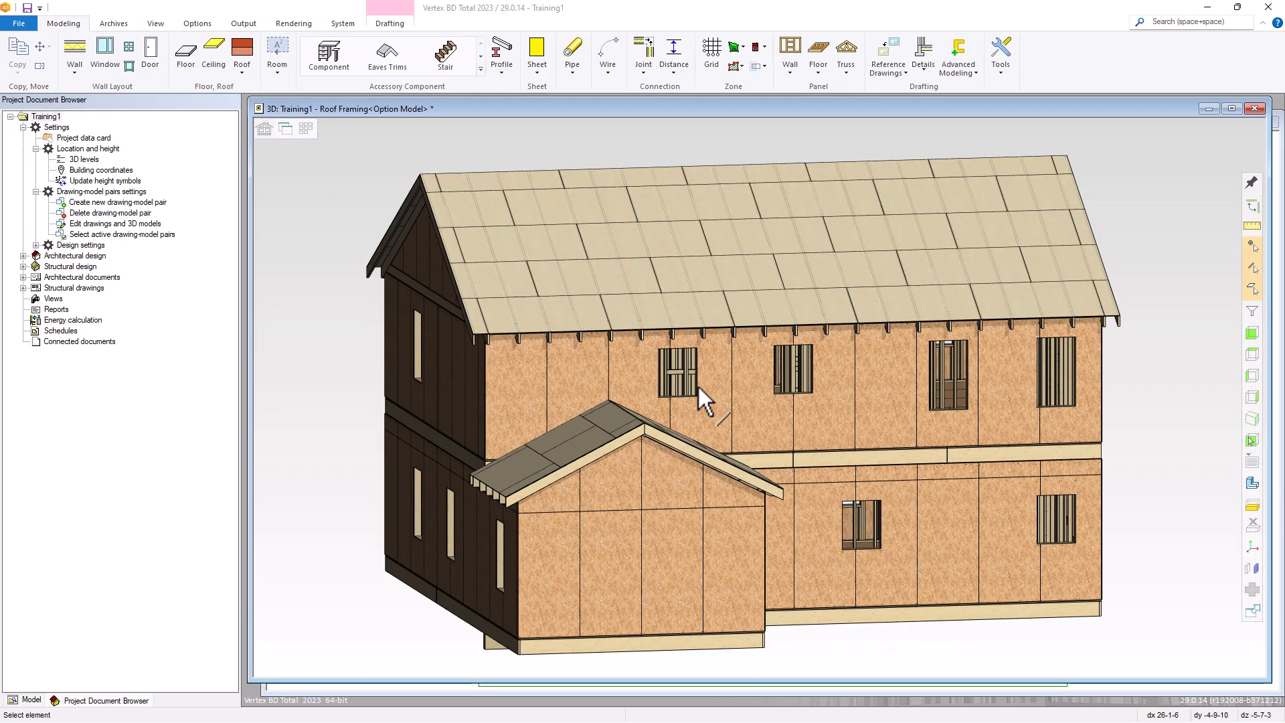
Examine the gable wall panels in the Roof Framing 3D model, hiding the main roof plane's SH_RF_PLY12 sheathing to see the framing inside.
middle_click_drag(697, 384, 912, 422)
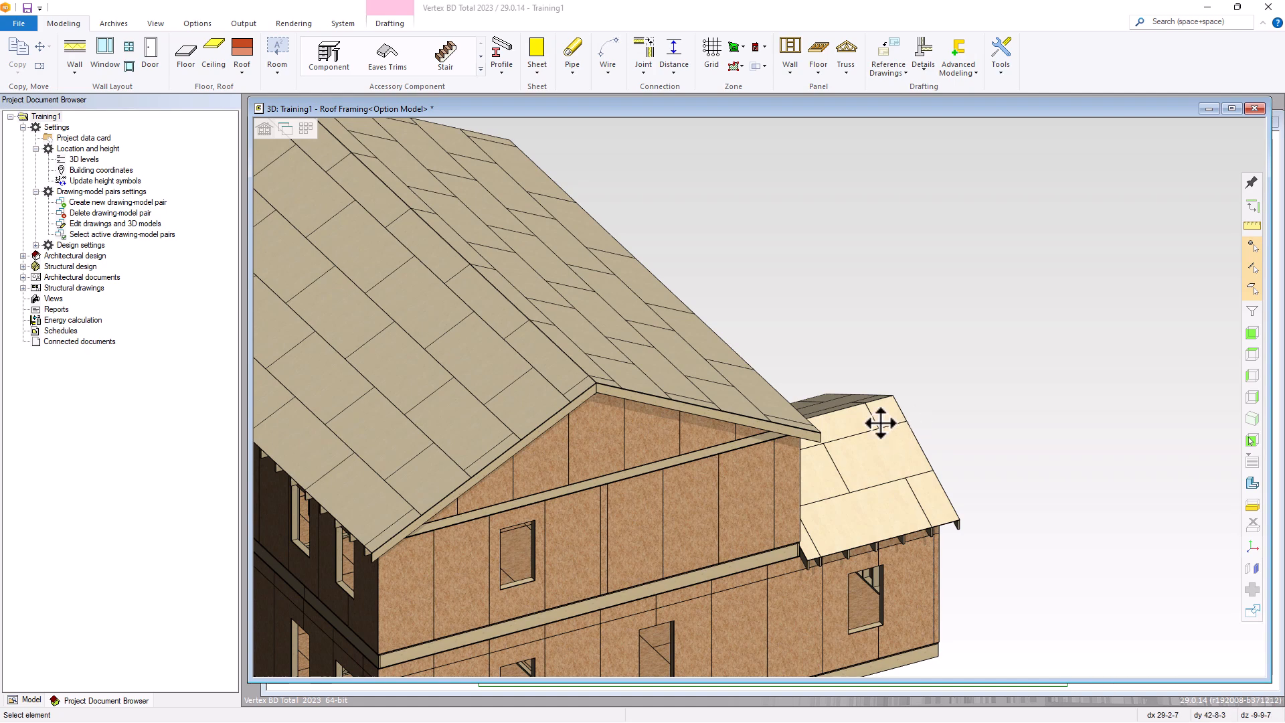
scroll(760, 402, "down", 5)
scroll(731, 417, "up", 5)
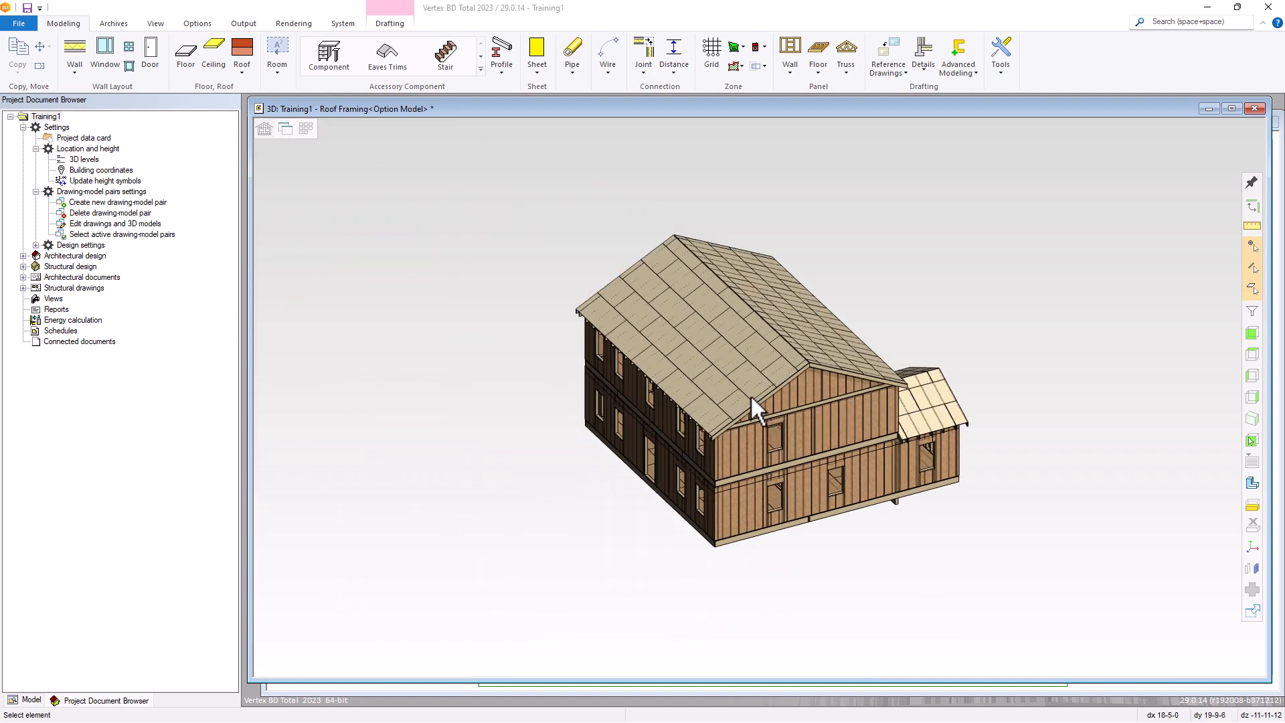
middle_click_drag(853, 381, 749, 400)
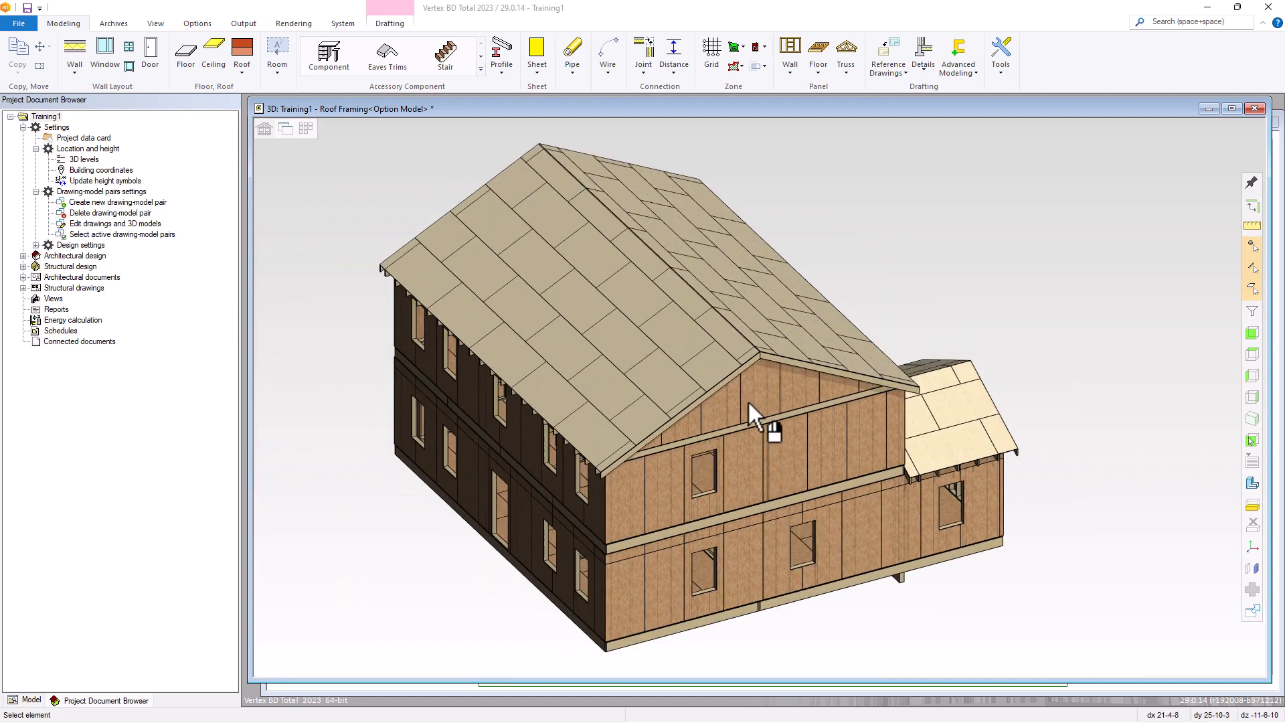
left_click(617, 344)
left_click(27, 700)
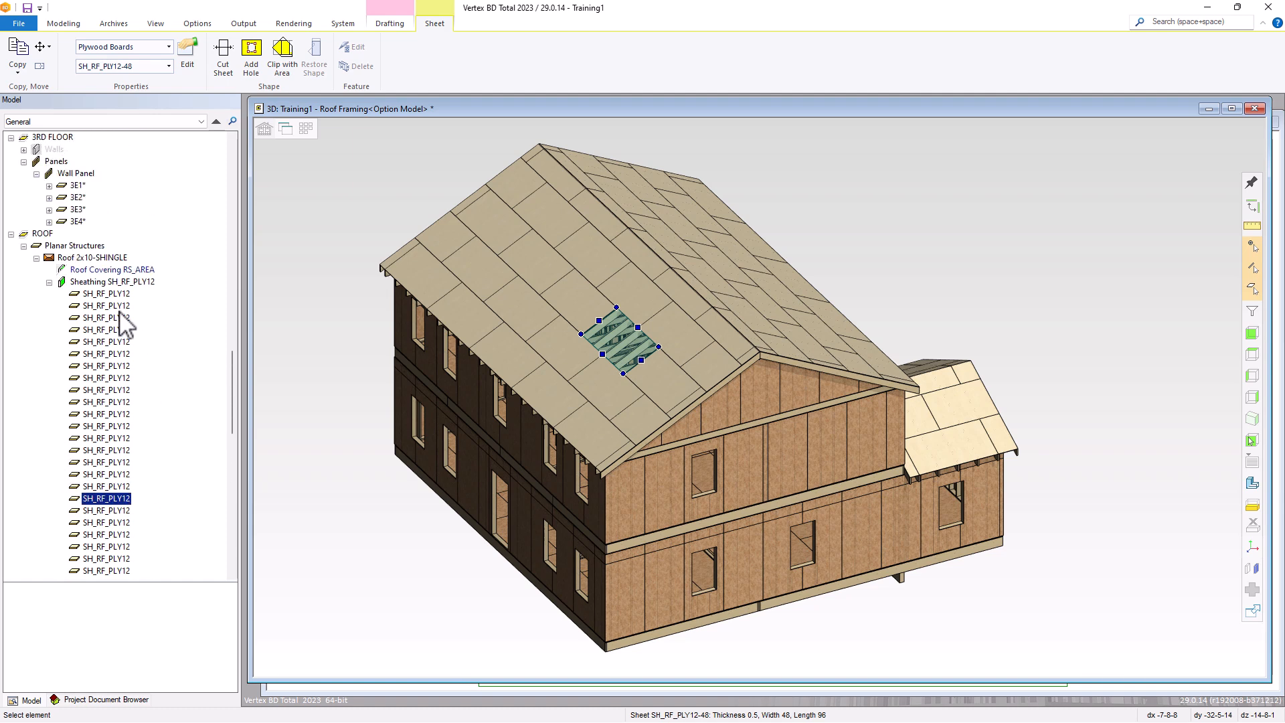
left_click(113, 282)
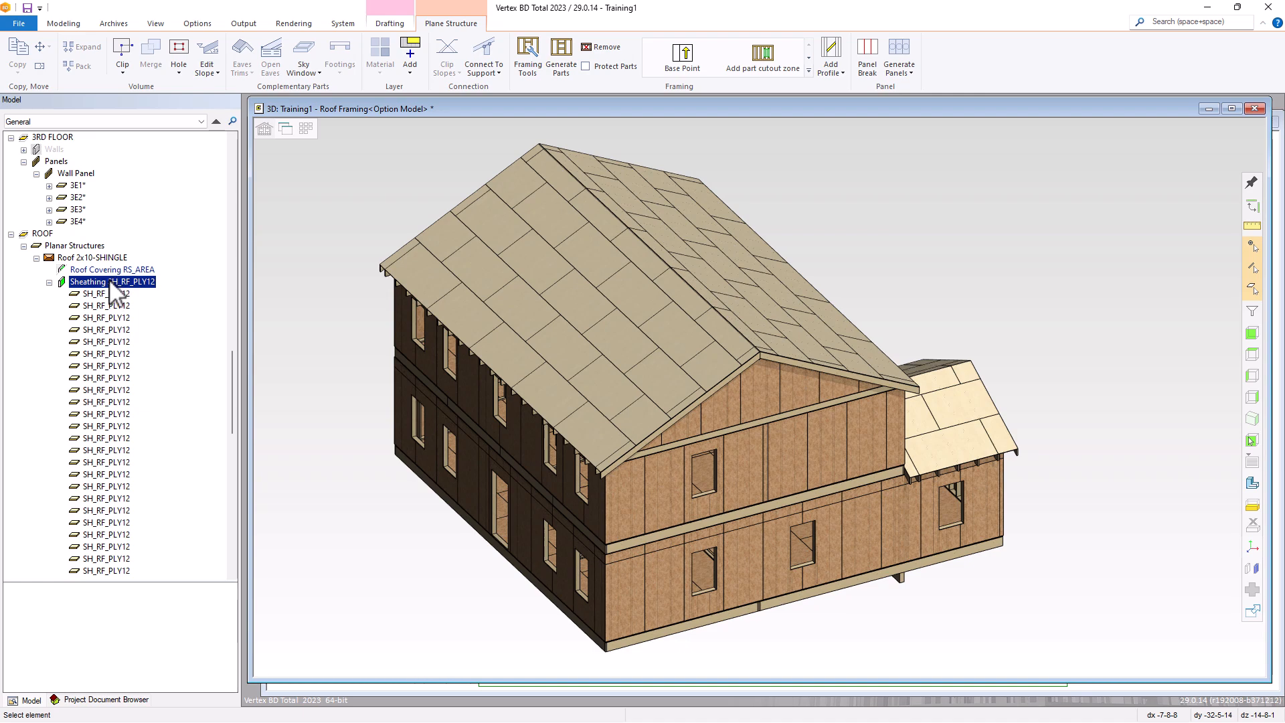
right_click(110, 280)
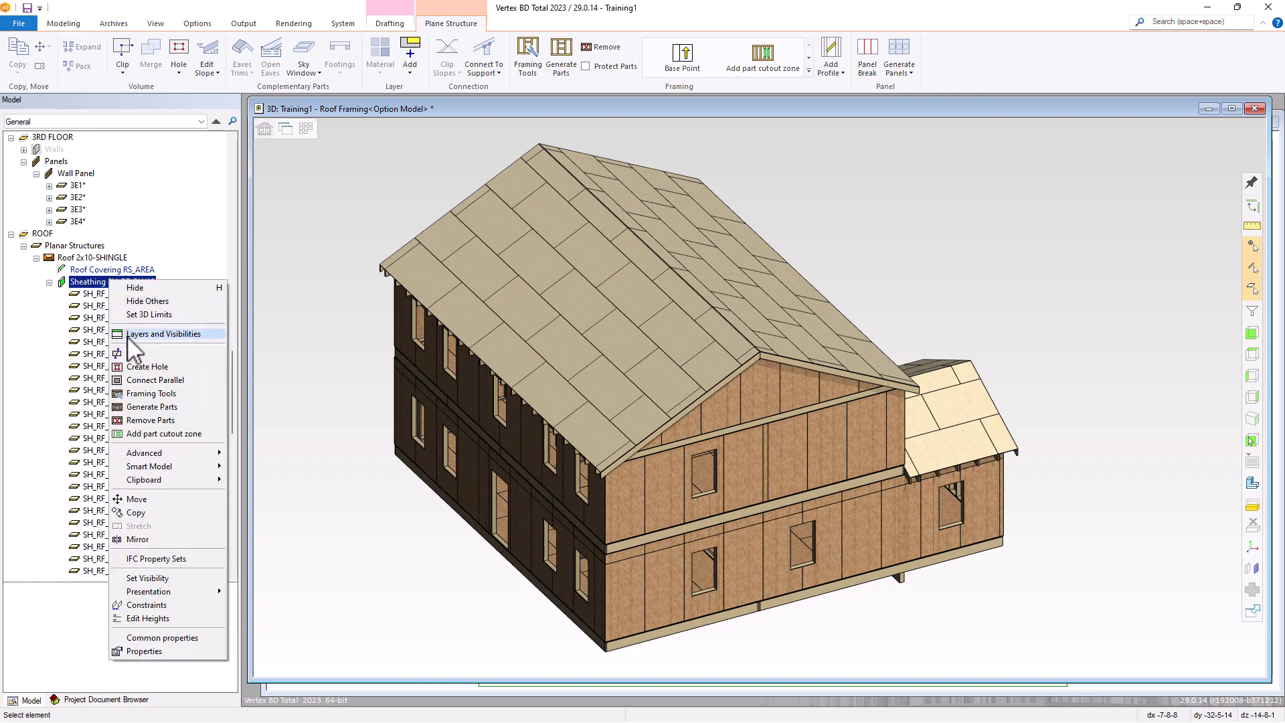
left_click(134, 288)
middle_click_drag(770, 410, 978, 318)
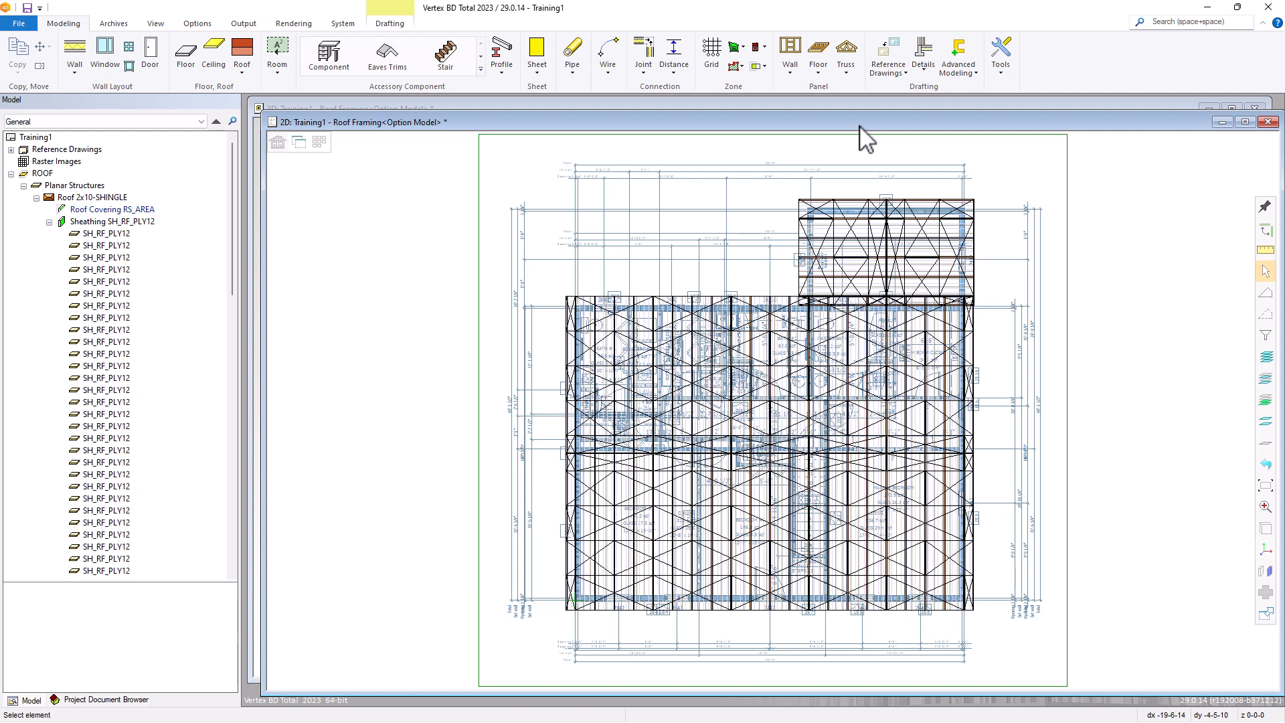
Create a RAFTERS profile schedule with piece labels in the rafter_schdl format, and place it to the right of the roof framing plan.
left_click(243, 24)
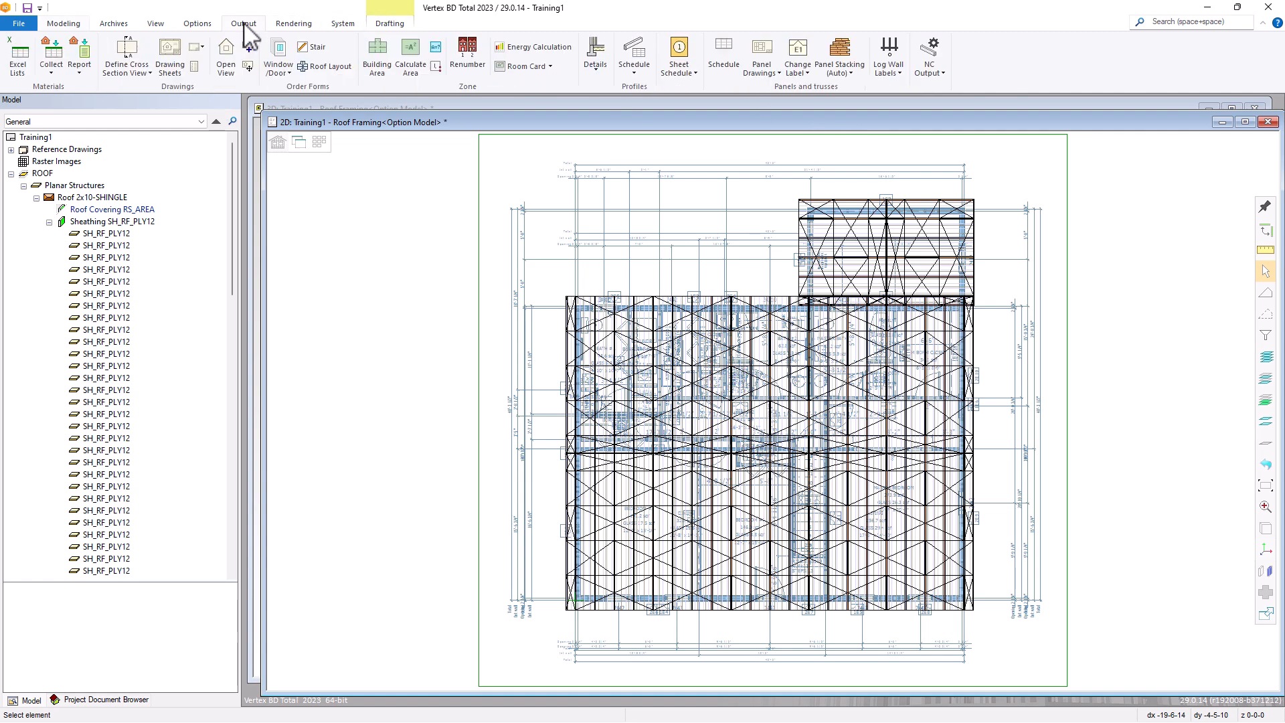
left_click(639, 57)
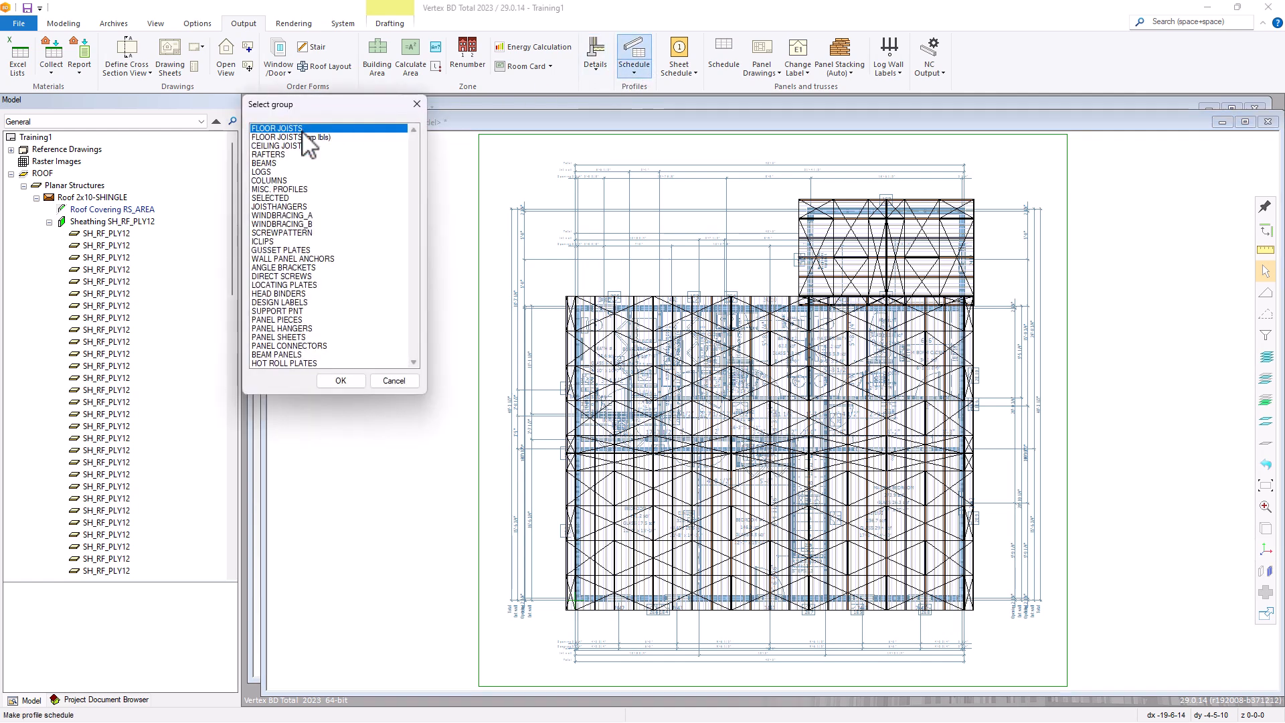
left_click(276, 155)
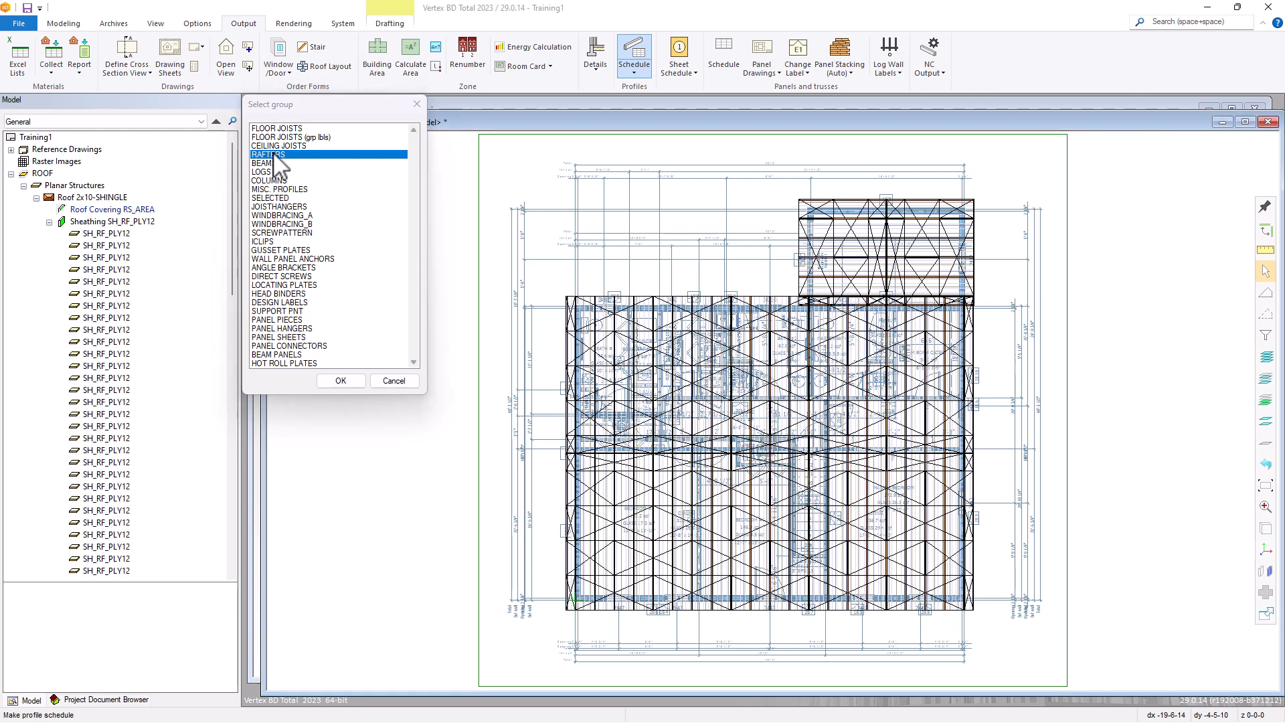
double_click(273, 154)
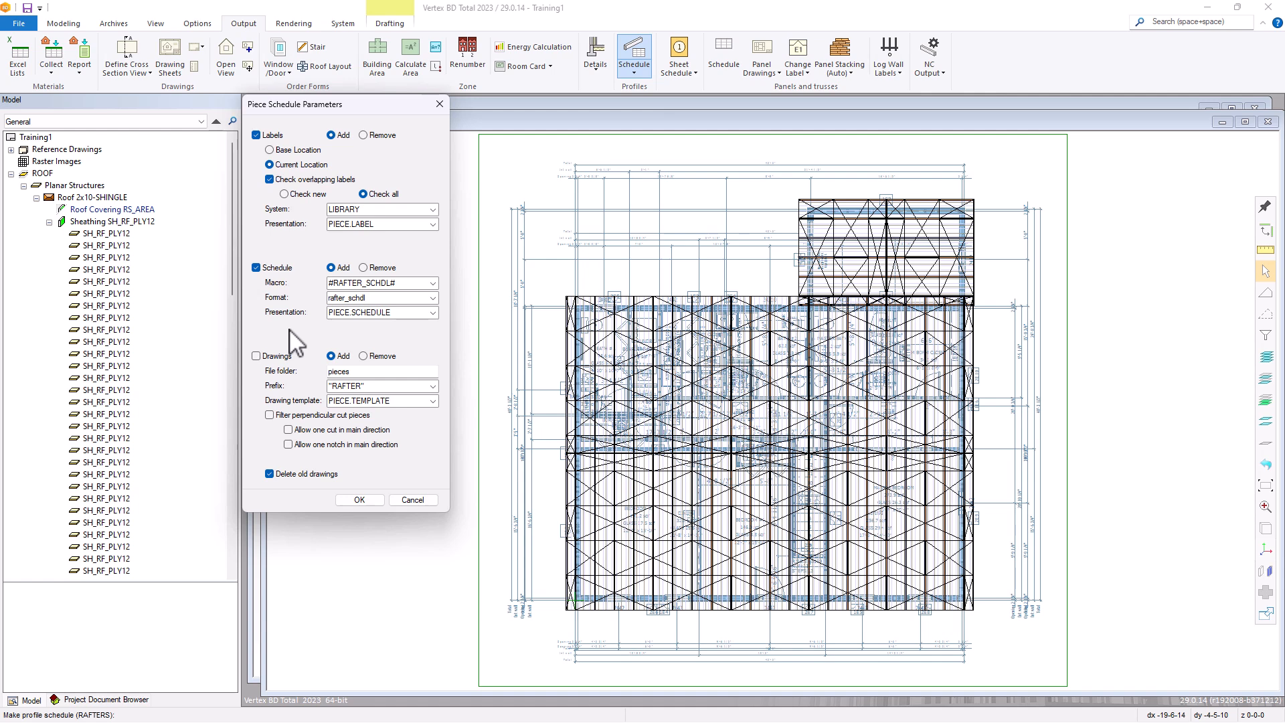
left_click(374, 501)
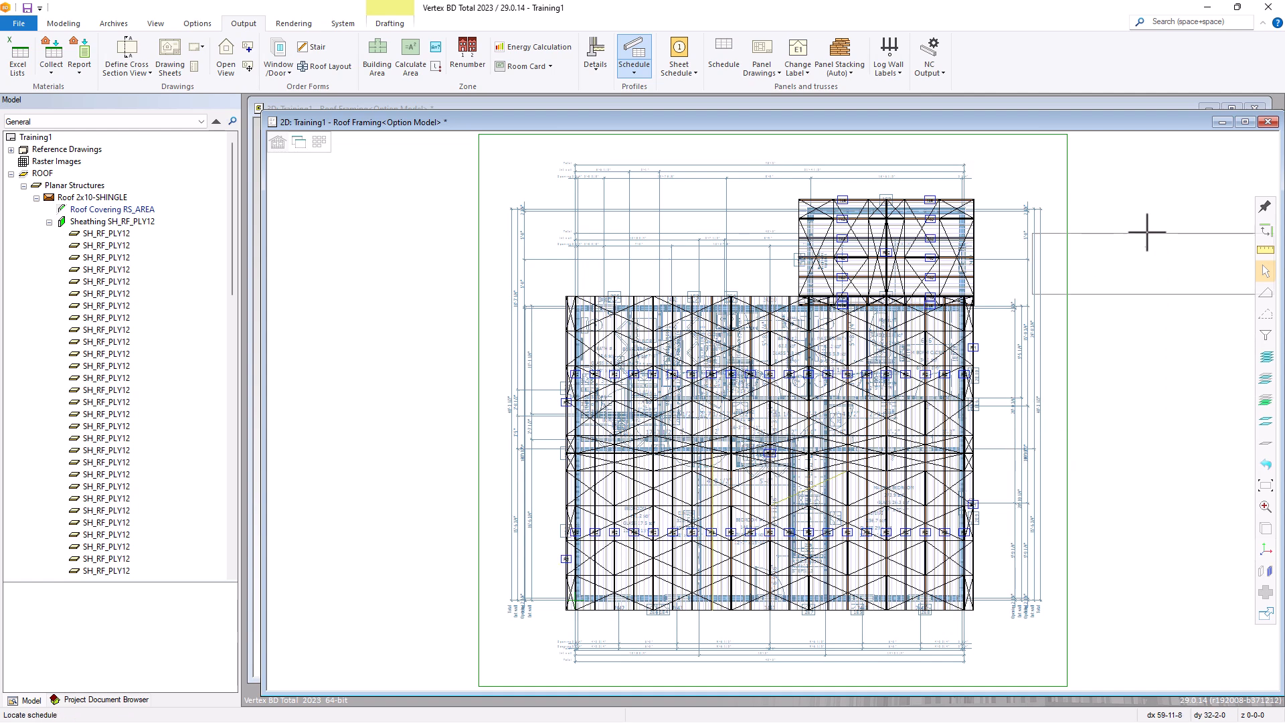
left_click(1167, 228)
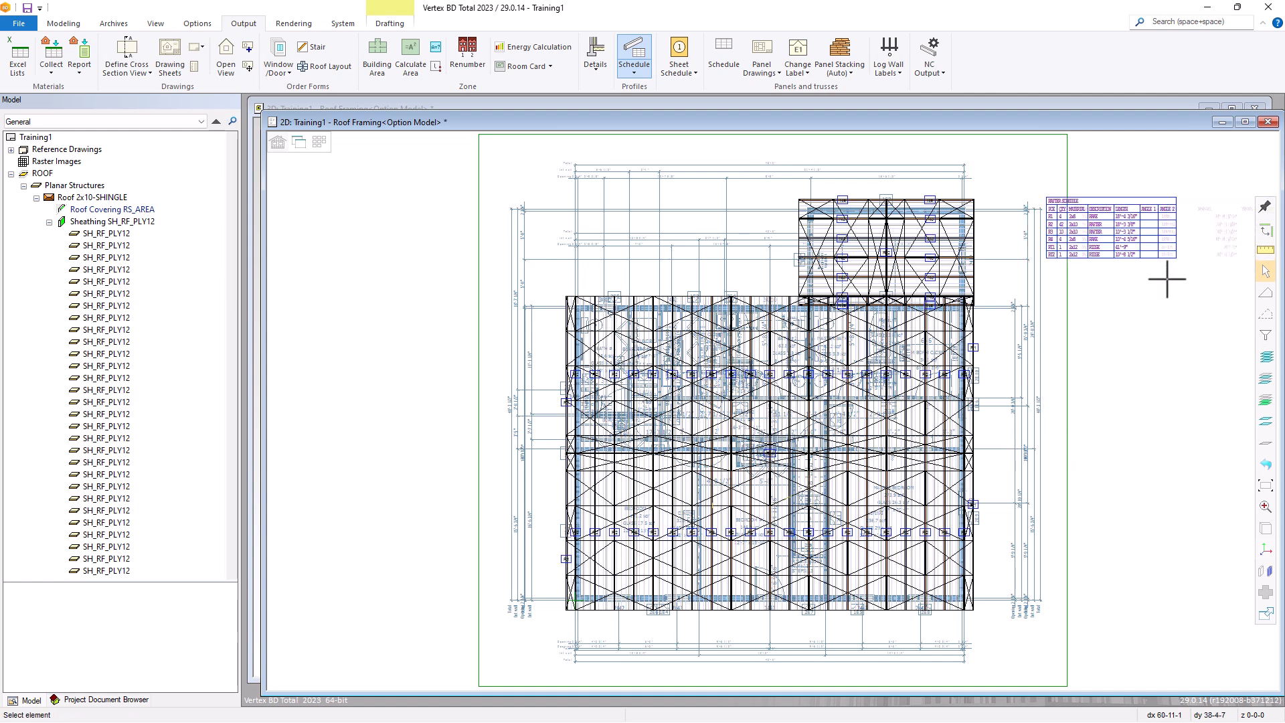
scroll(1131, 271, "up", 5)
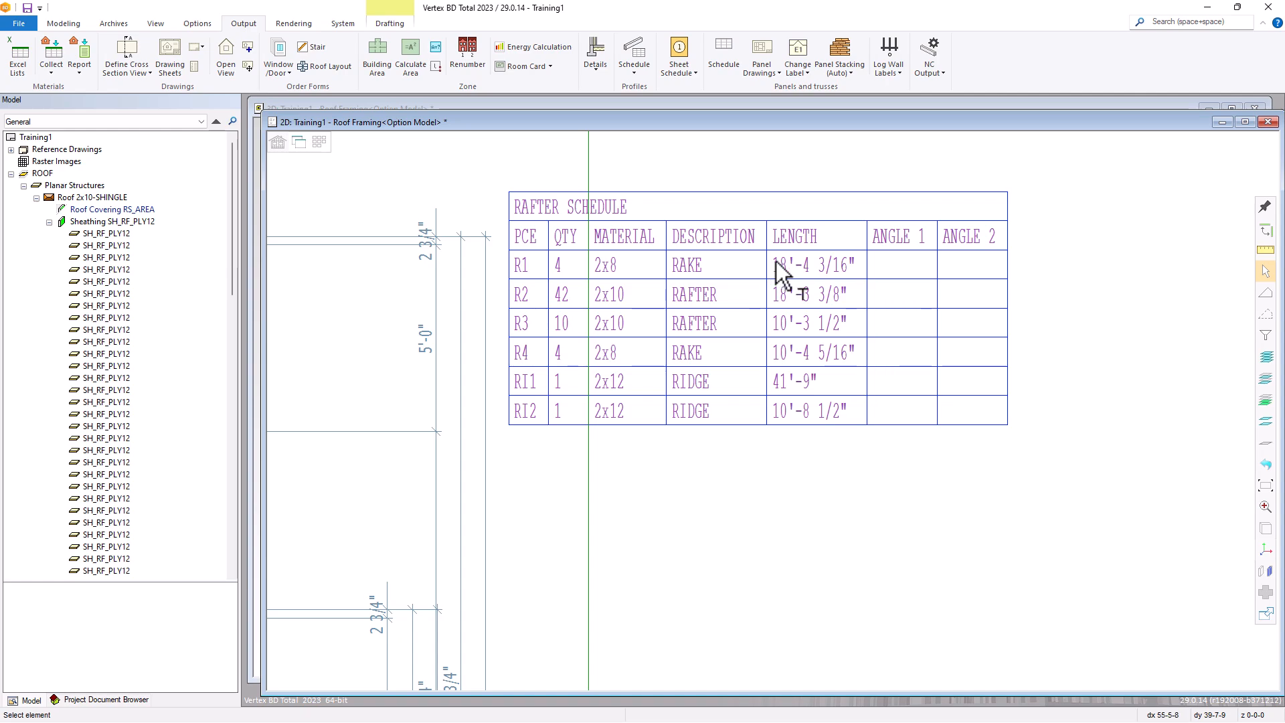
Add sheet labels with the "S."!NUM system and a sheet schedule to the roof framing plan, placing the schedule below the rafter schedule.
scroll(878, 358, "down", 6)
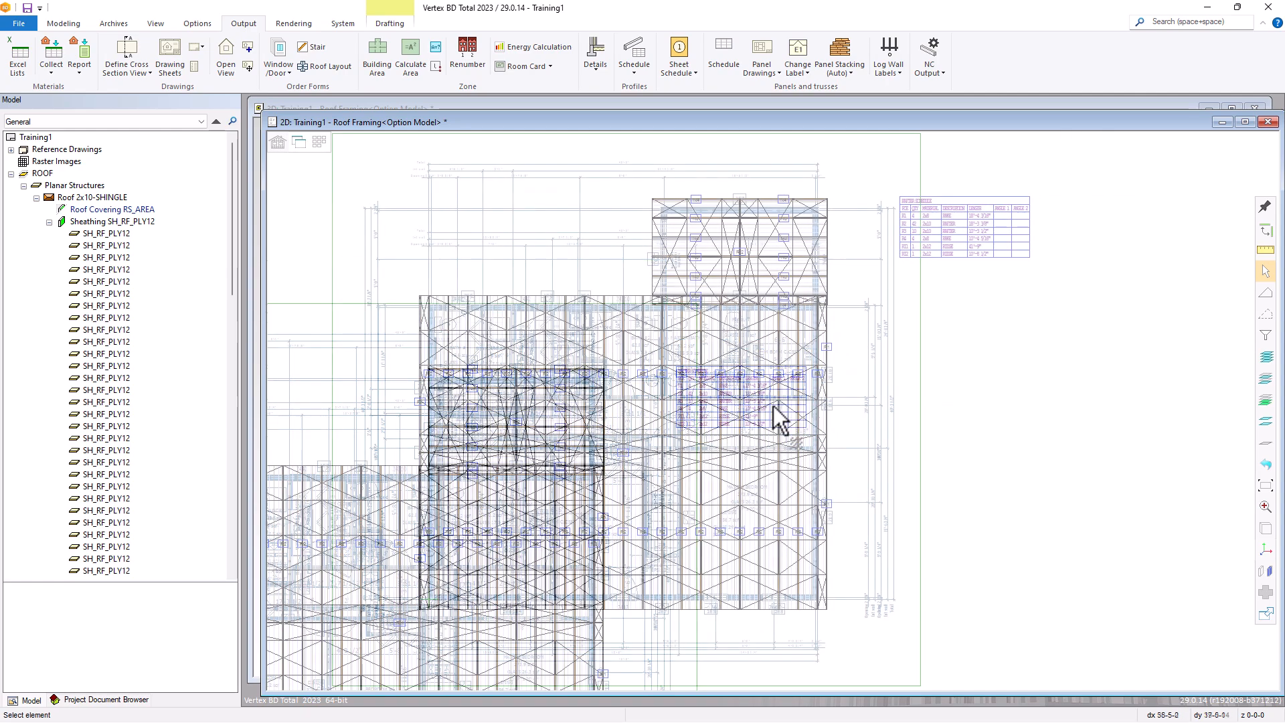
scroll(773, 395, "up", 6)
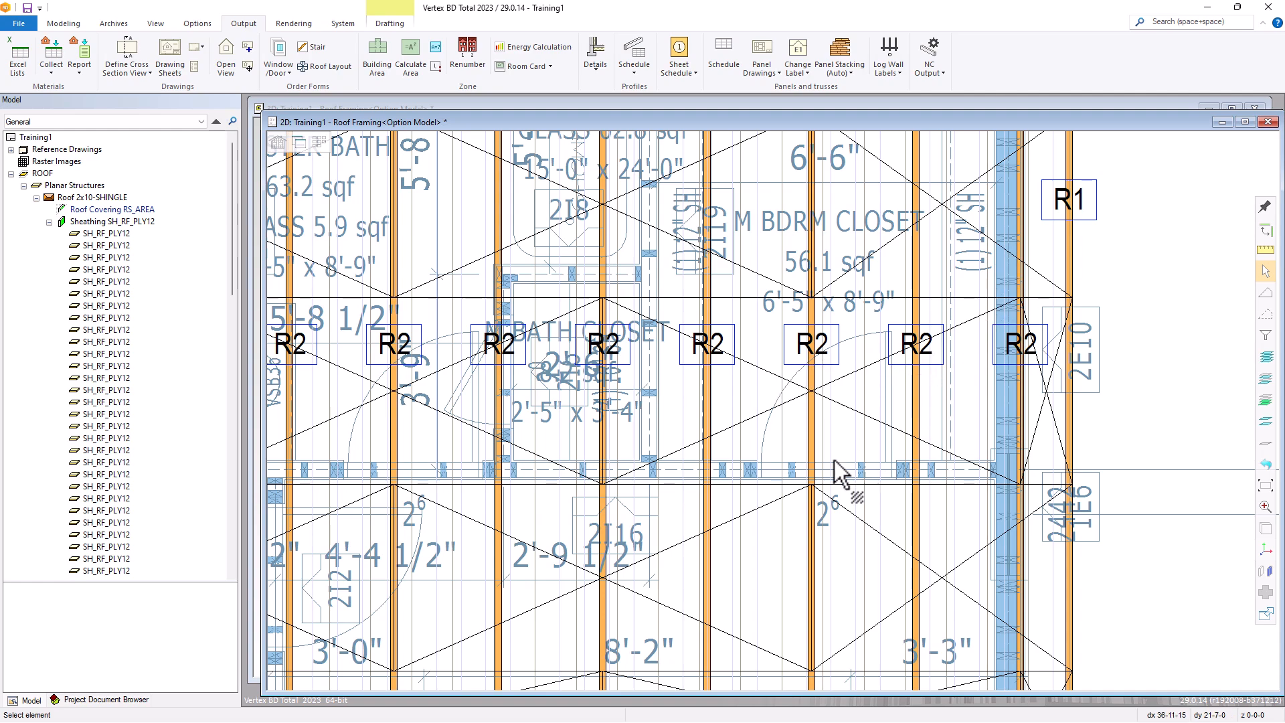
scroll(841, 475, "down", 6)
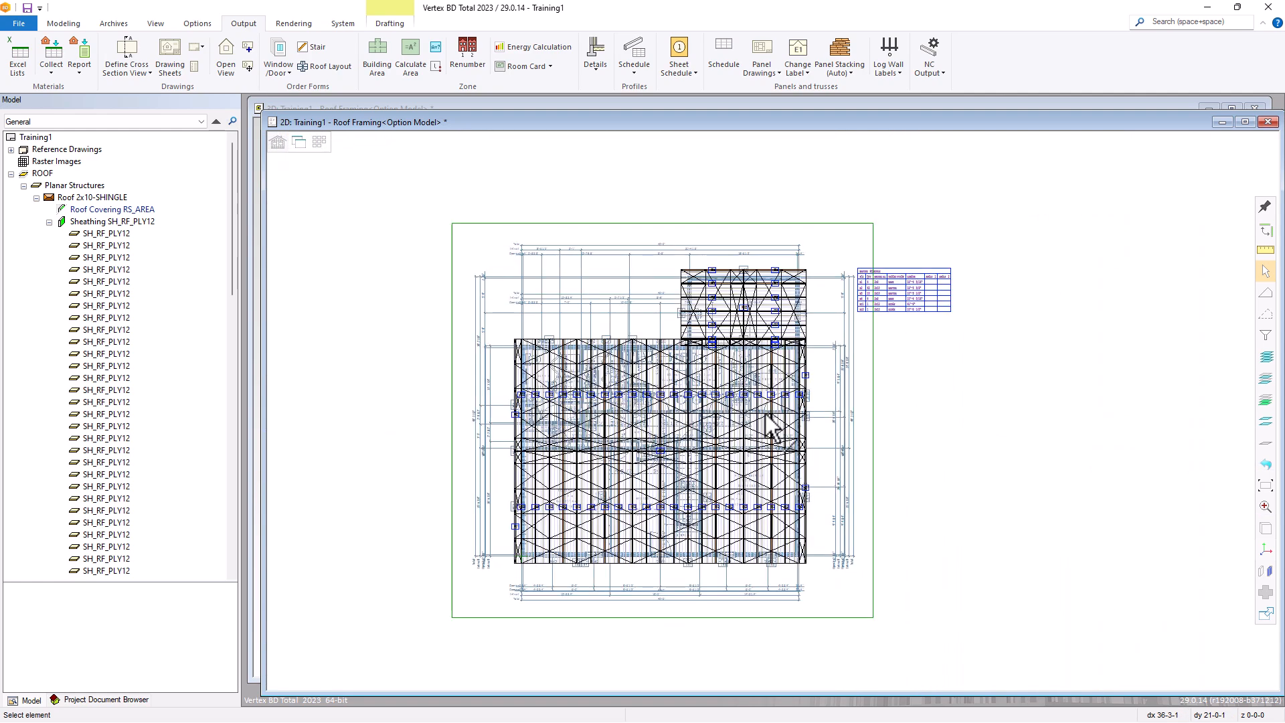
scroll(756, 418, "up", 2)
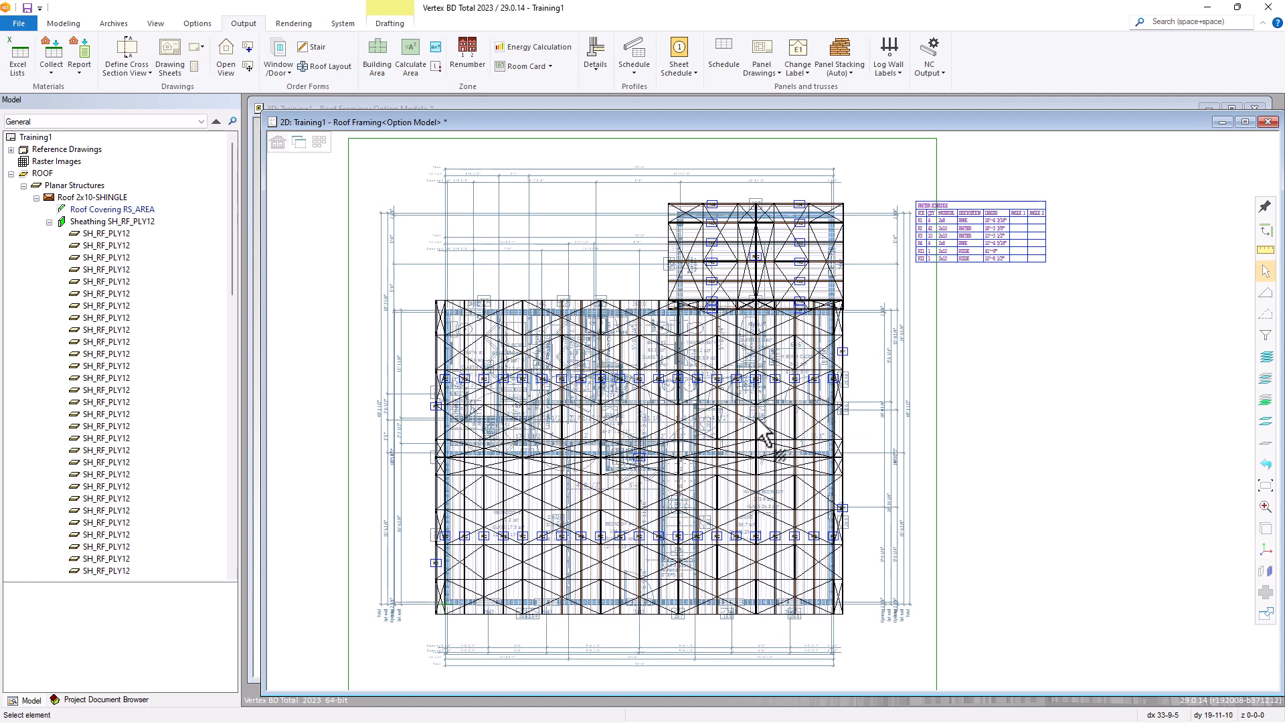
left_click(685, 56)
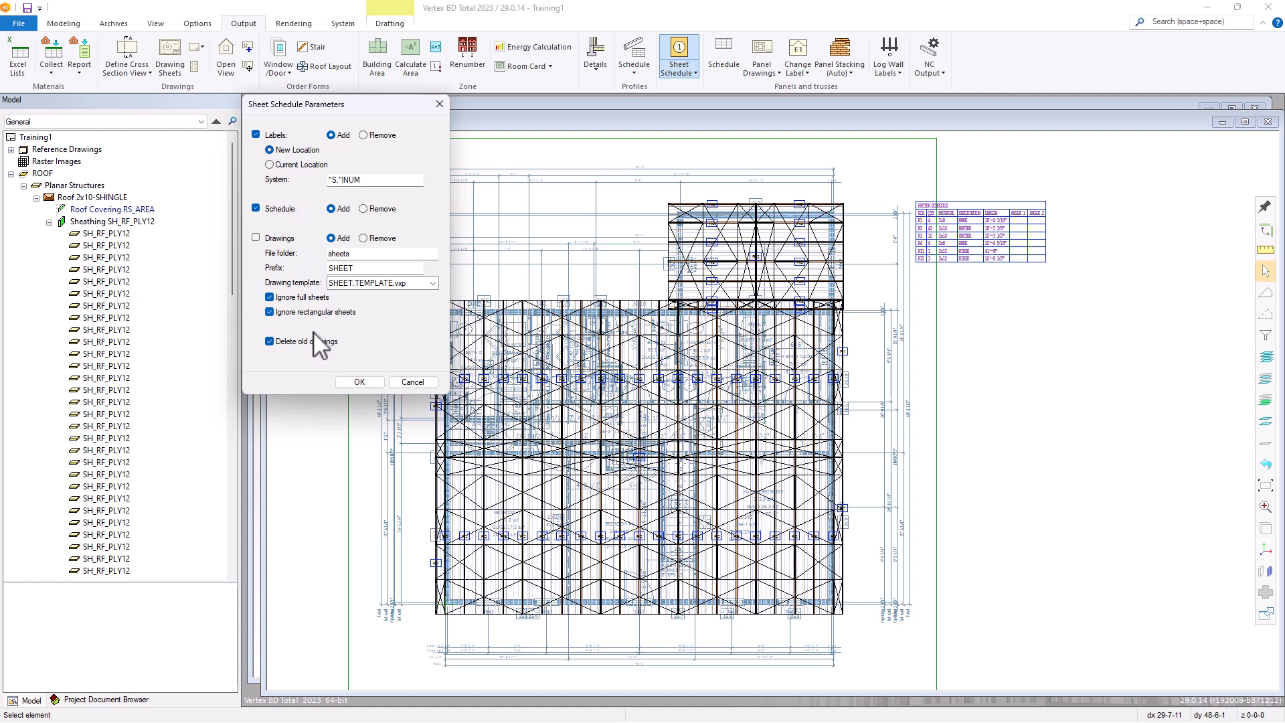
left_click(359, 382)
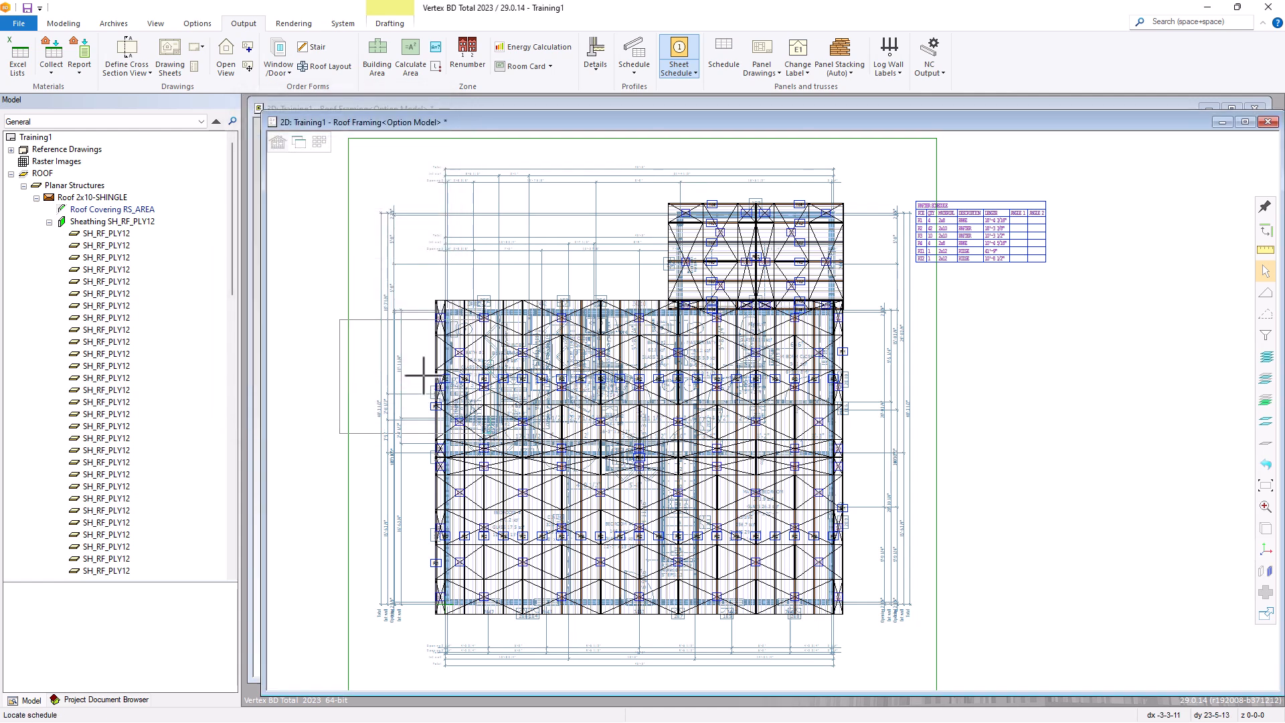
left_click(992, 328)
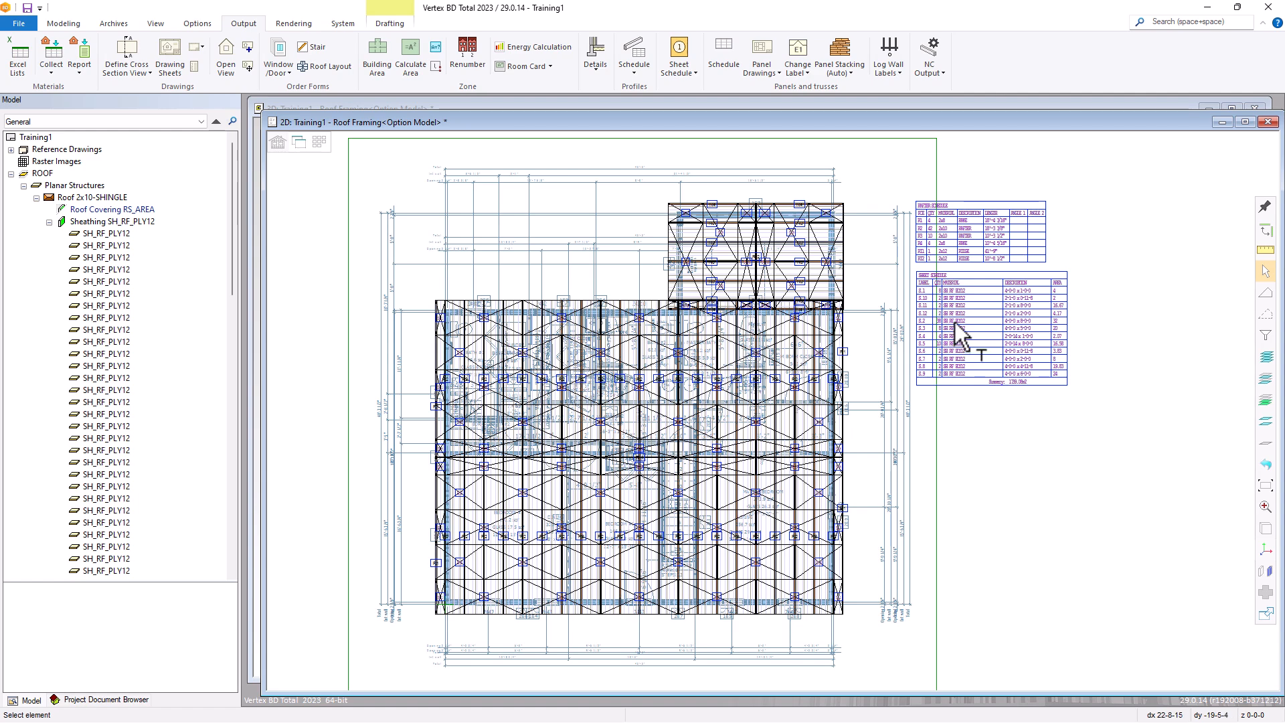
Examine the sheet schedule's sizes and areas and compare its labels with the sheathing sheets on the roof framing plan.
scroll(954, 323, "up", 3)
scroll(775, 408, "up", 3)
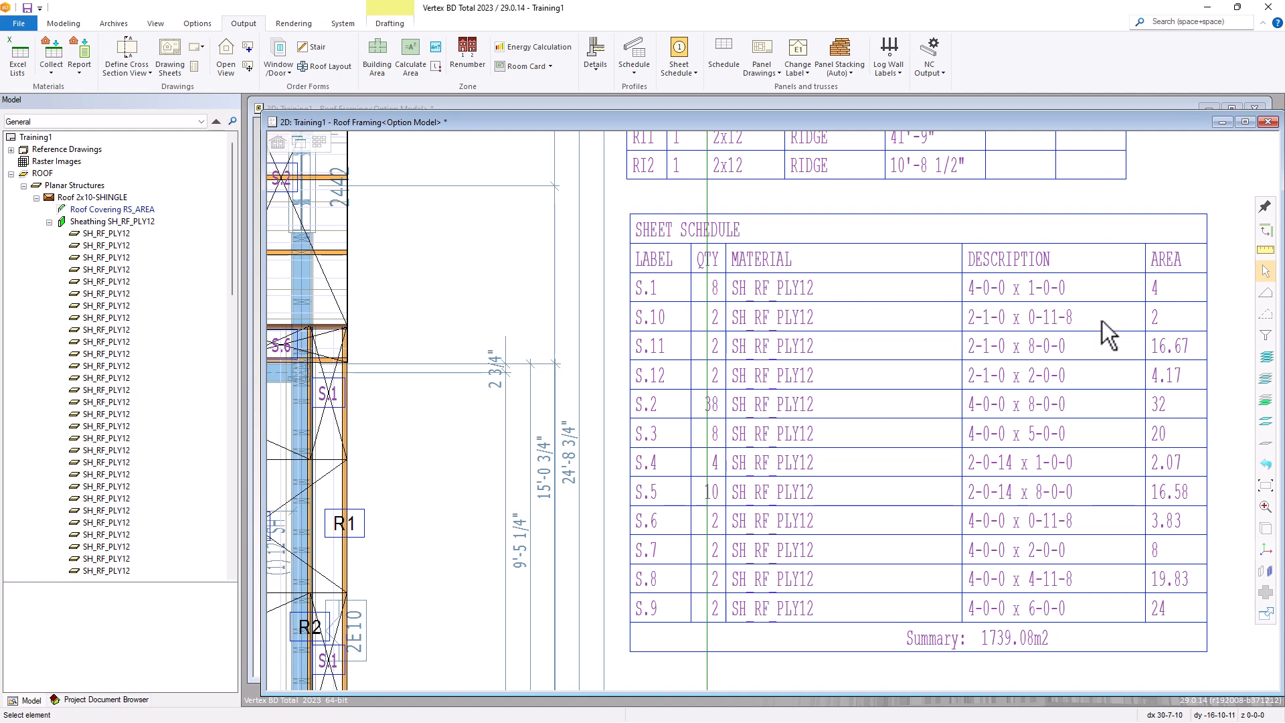
scroll(783, 434, "down", 5)
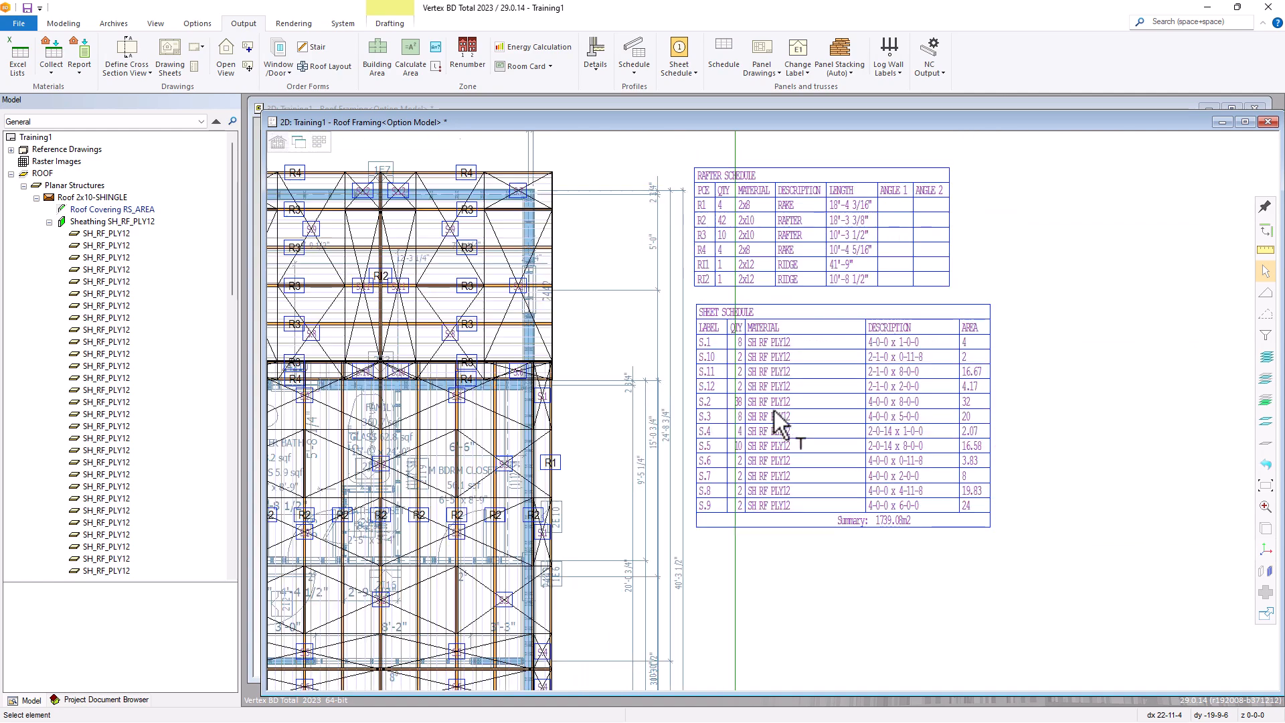
scroll(774, 566, "up", 8)
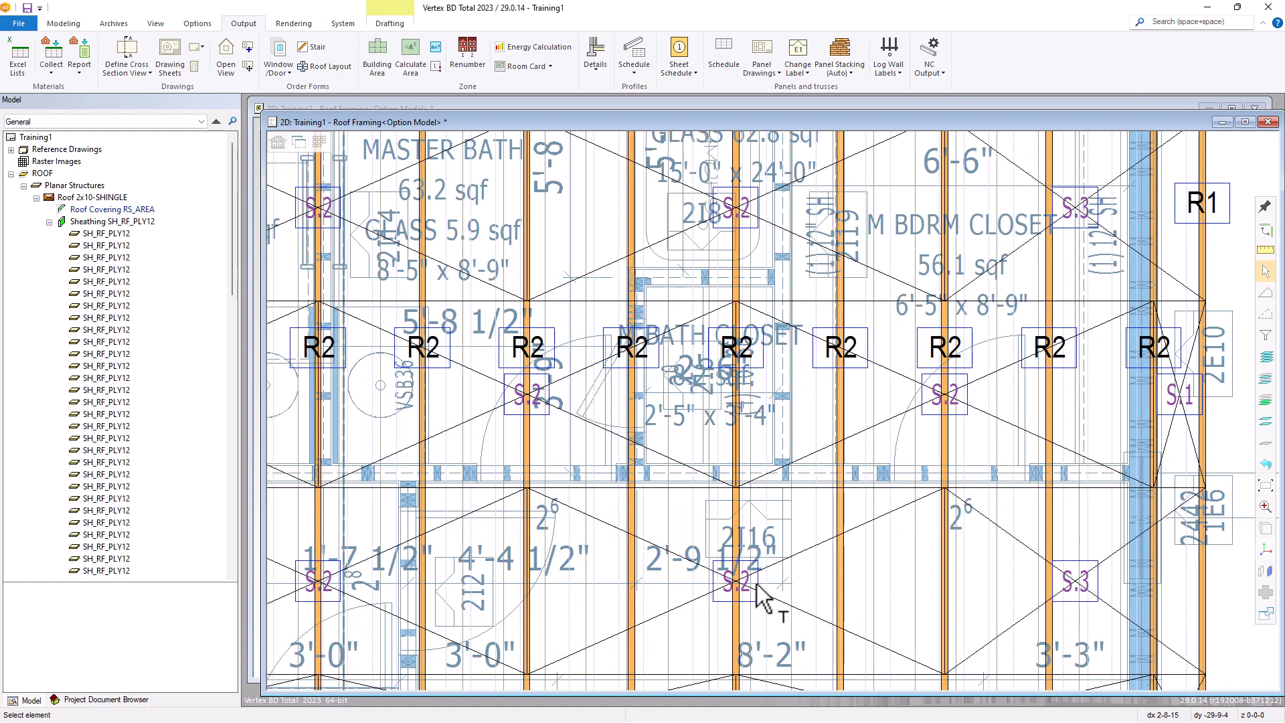
scroll(757, 583, "down", 6)
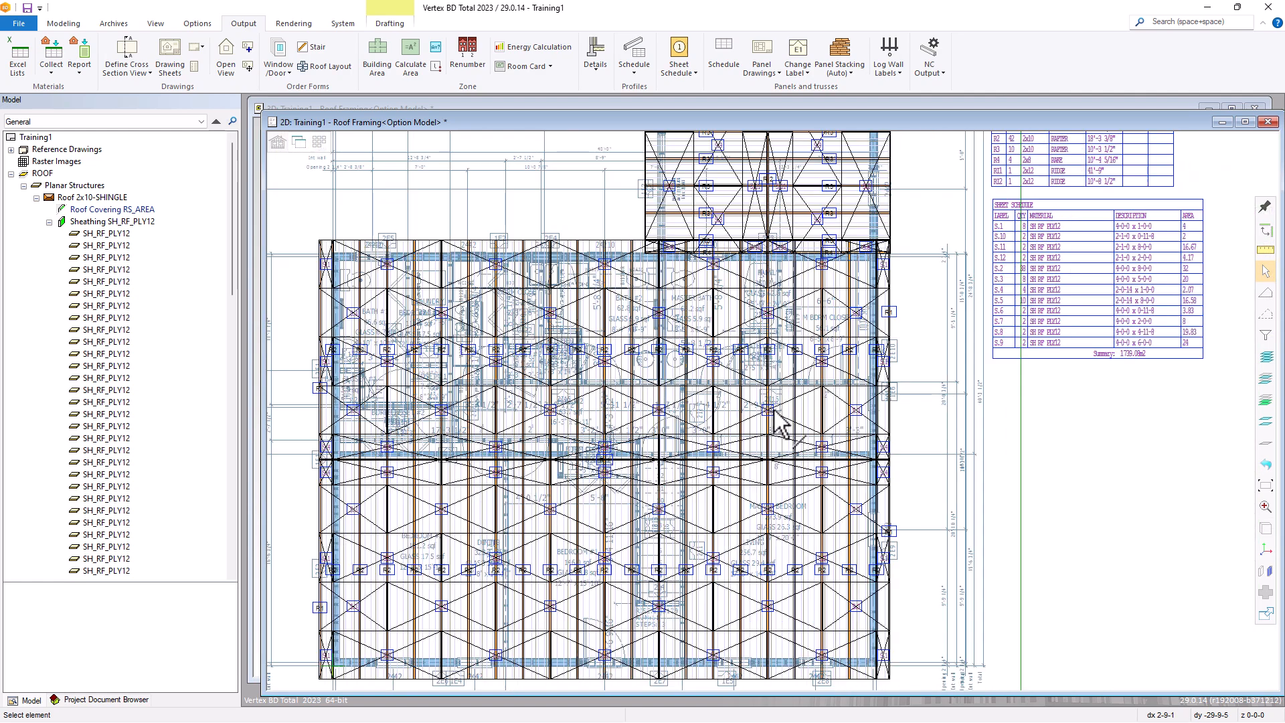
scroll(775, 409, "down", 2)
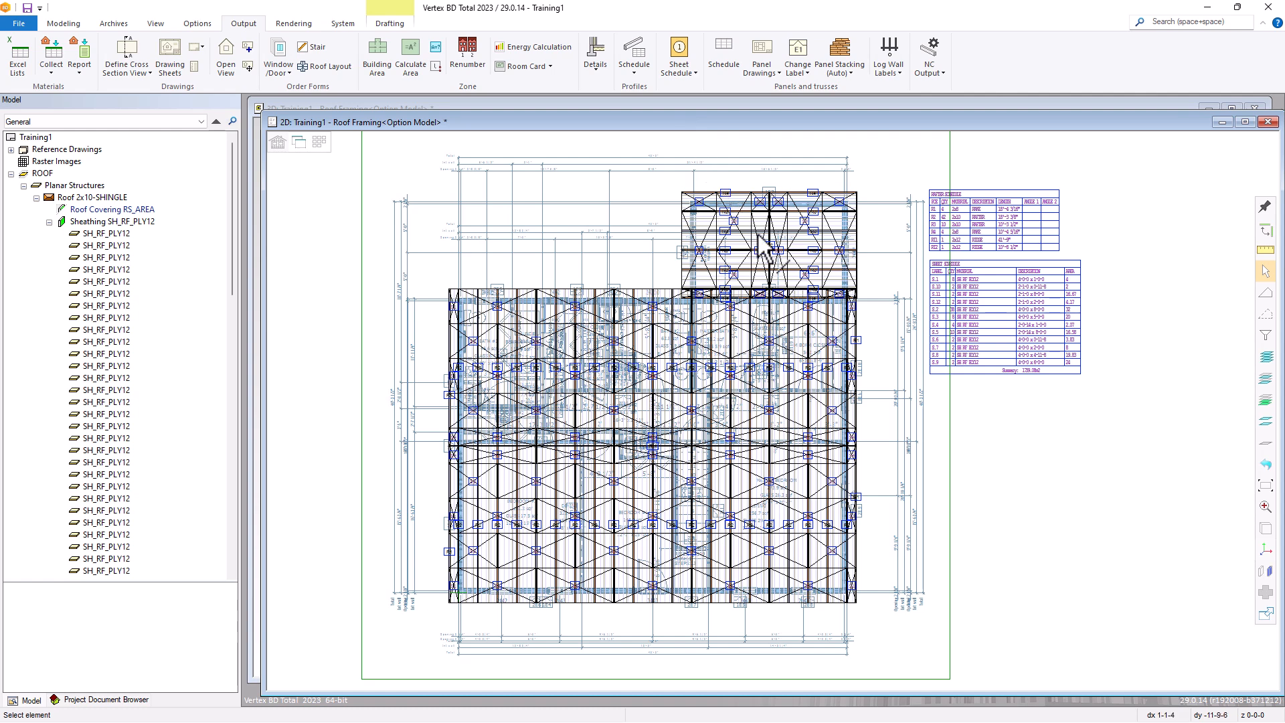
Hide the 2walls.vxp and 1walls.vxp reference drawings in the roof framing plan.
left_click(64, 24)
left_click(900, 67)
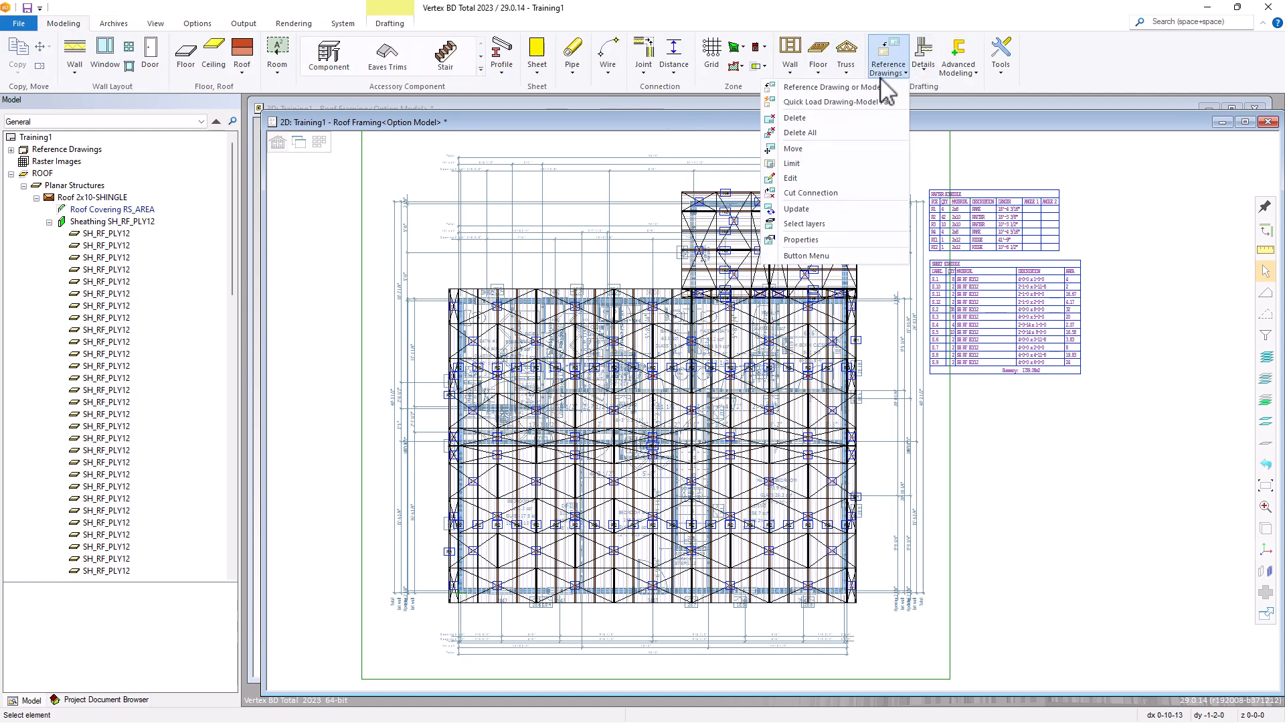
left_click(796, 254)
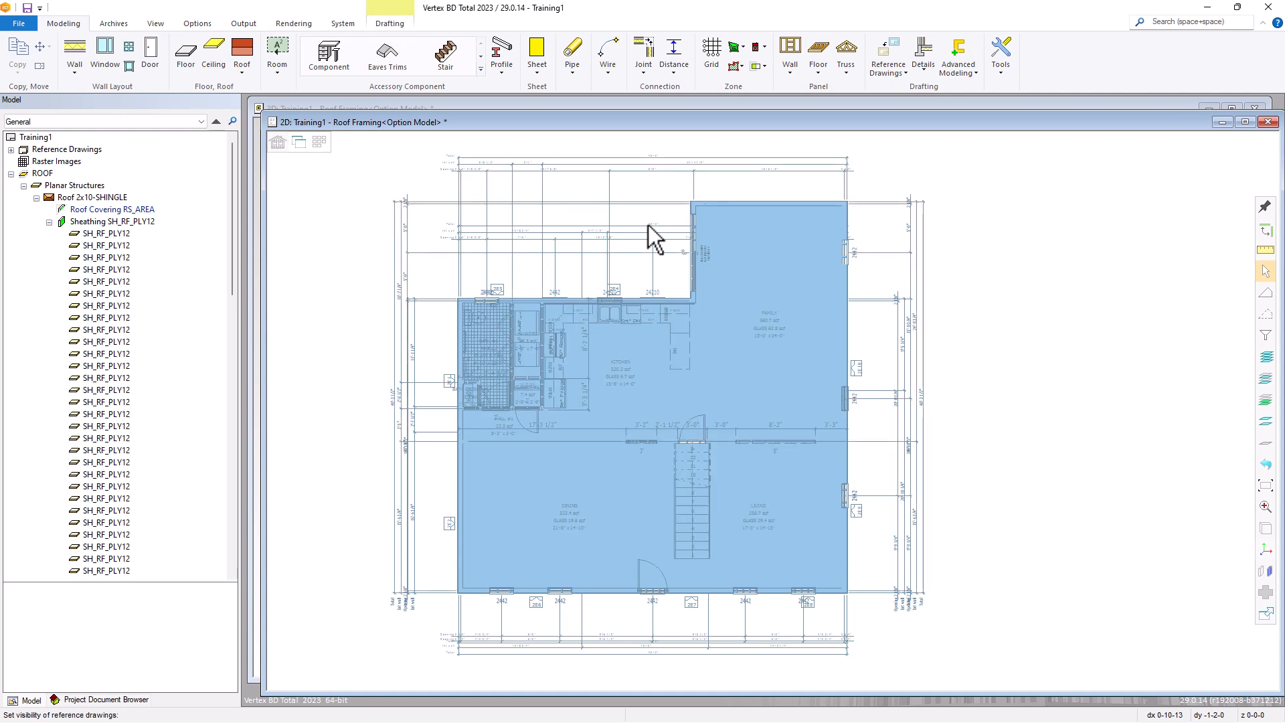
left_click(257, 144)
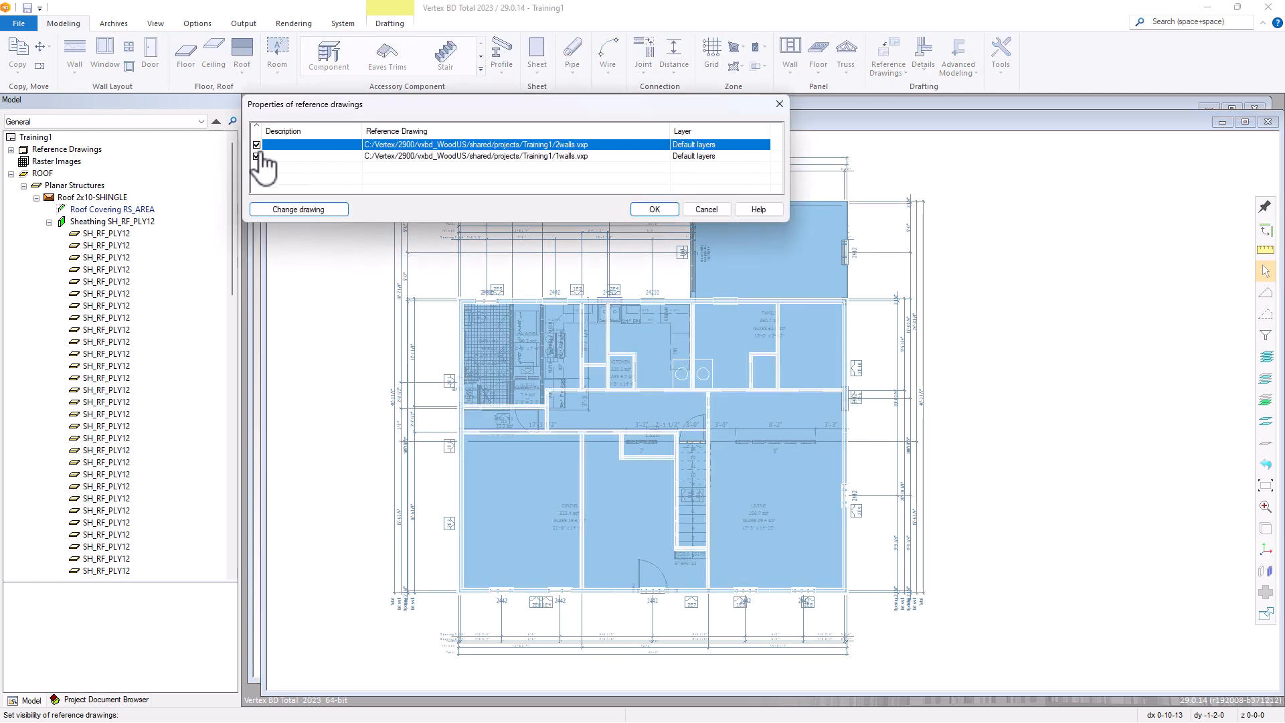
left_click(257, 156)
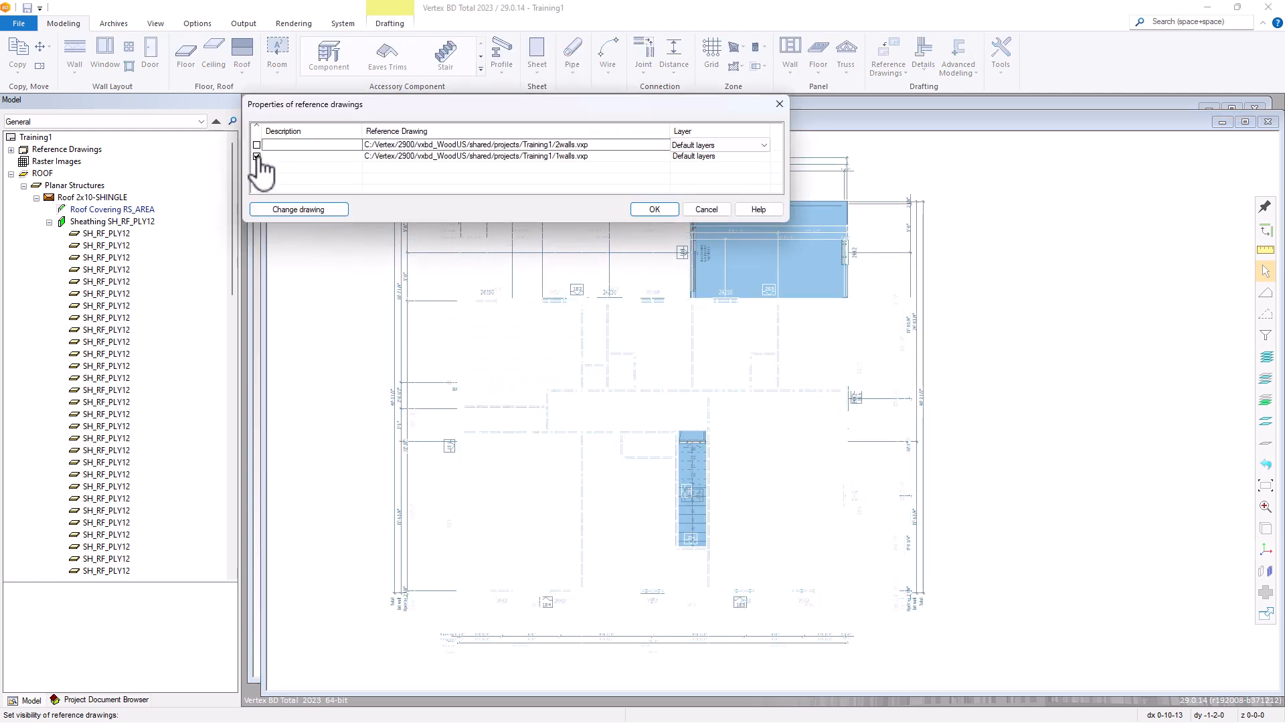
left_click(257, 158)
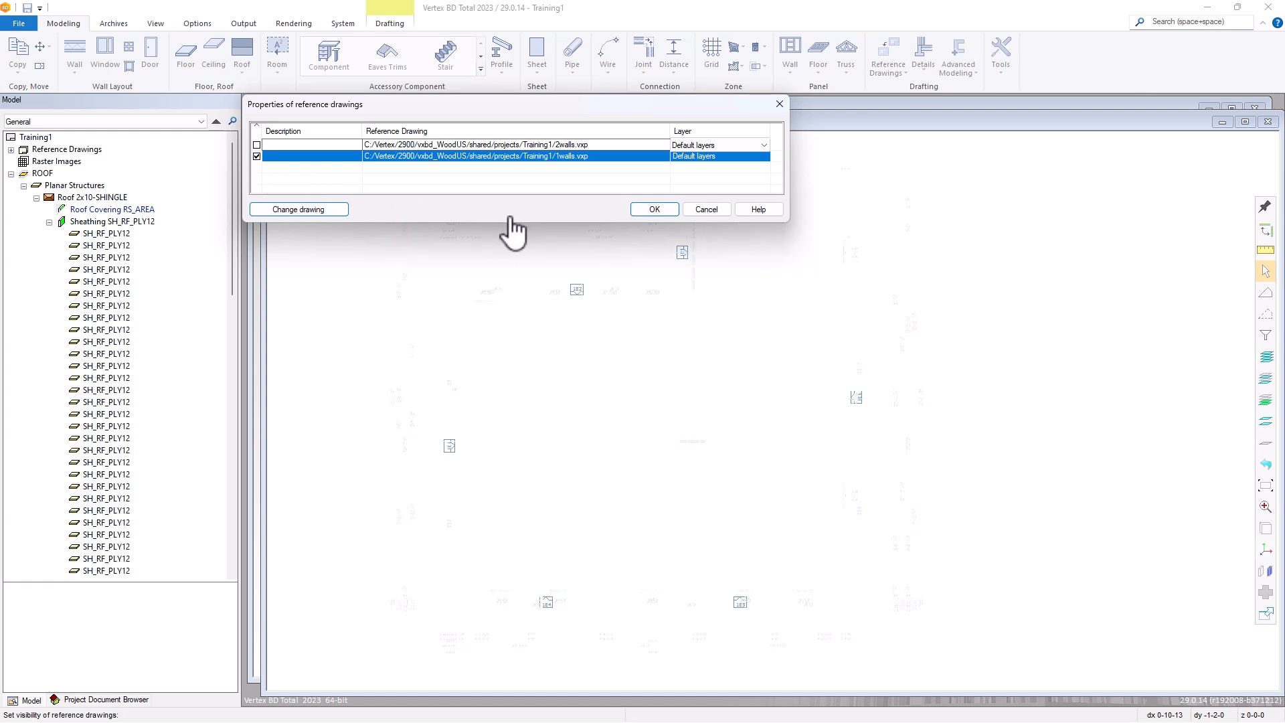
left_click(654, 210)
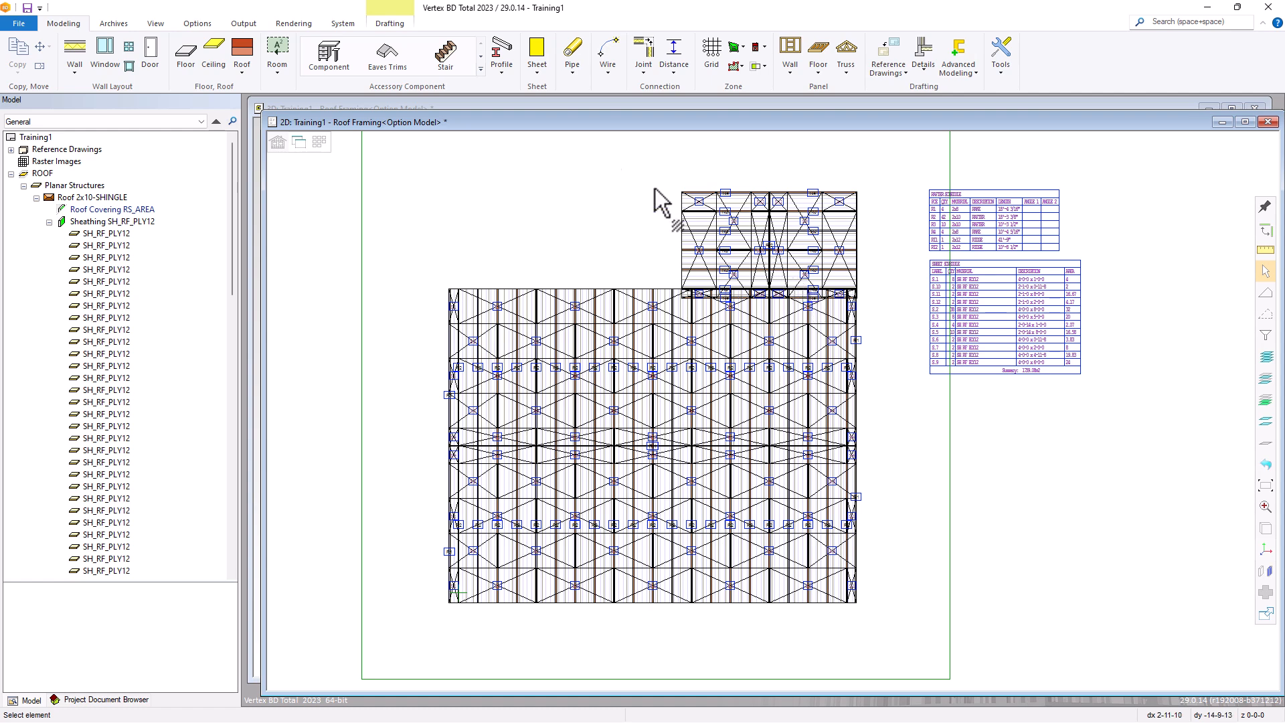
Remove the sheet labels and the sheet schedule from the roof framing plan.
left_click(233, 22)
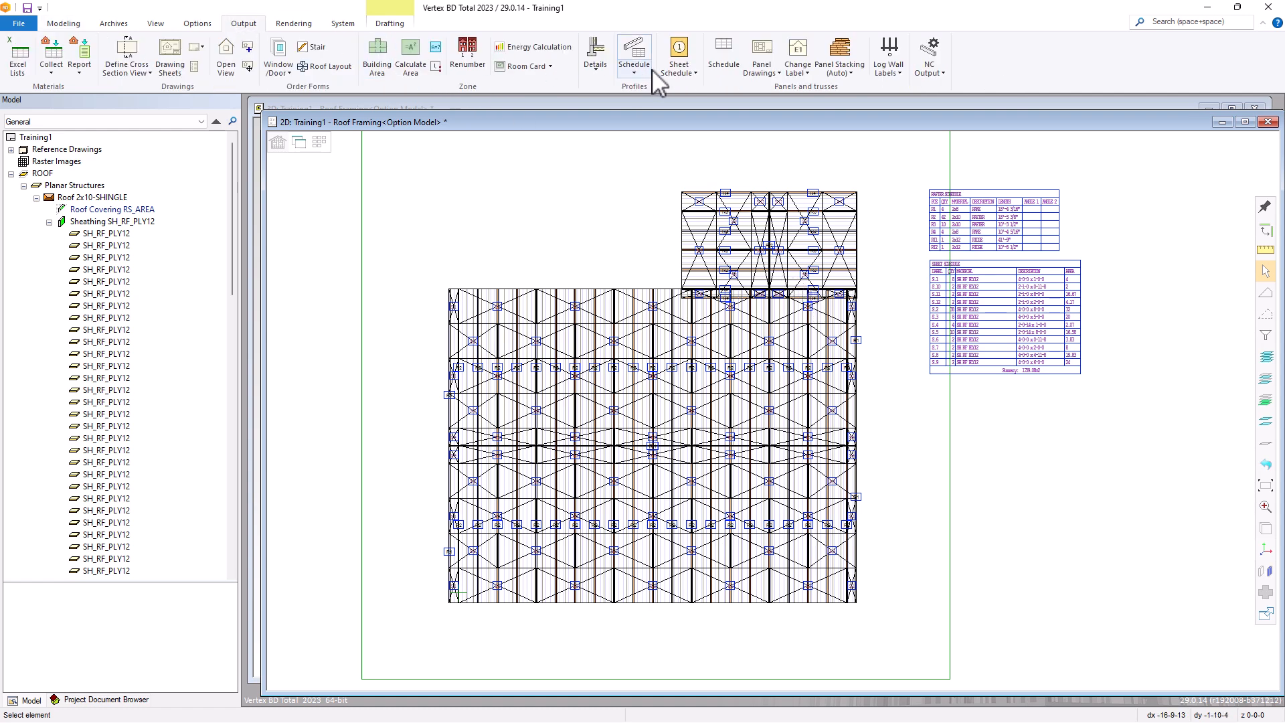
left_click(681, 57)
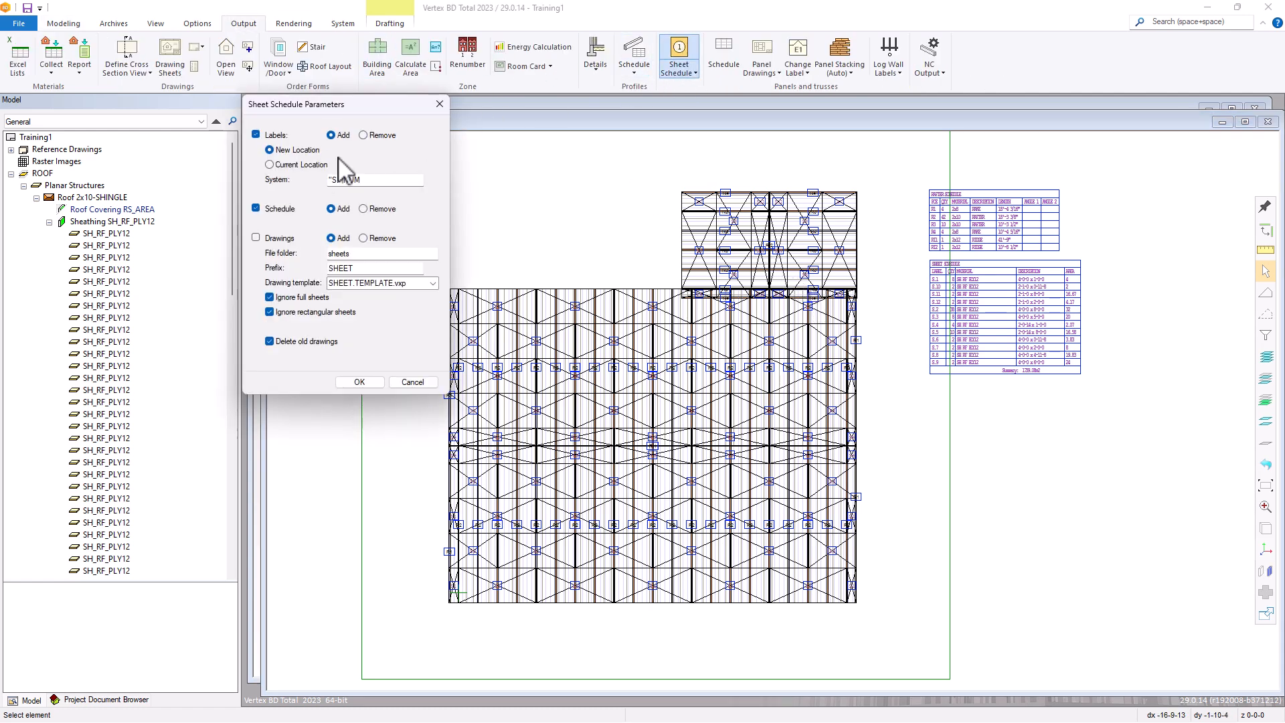
left_click(375, 135)
left_click(363, 209)
left_click(367, 380)
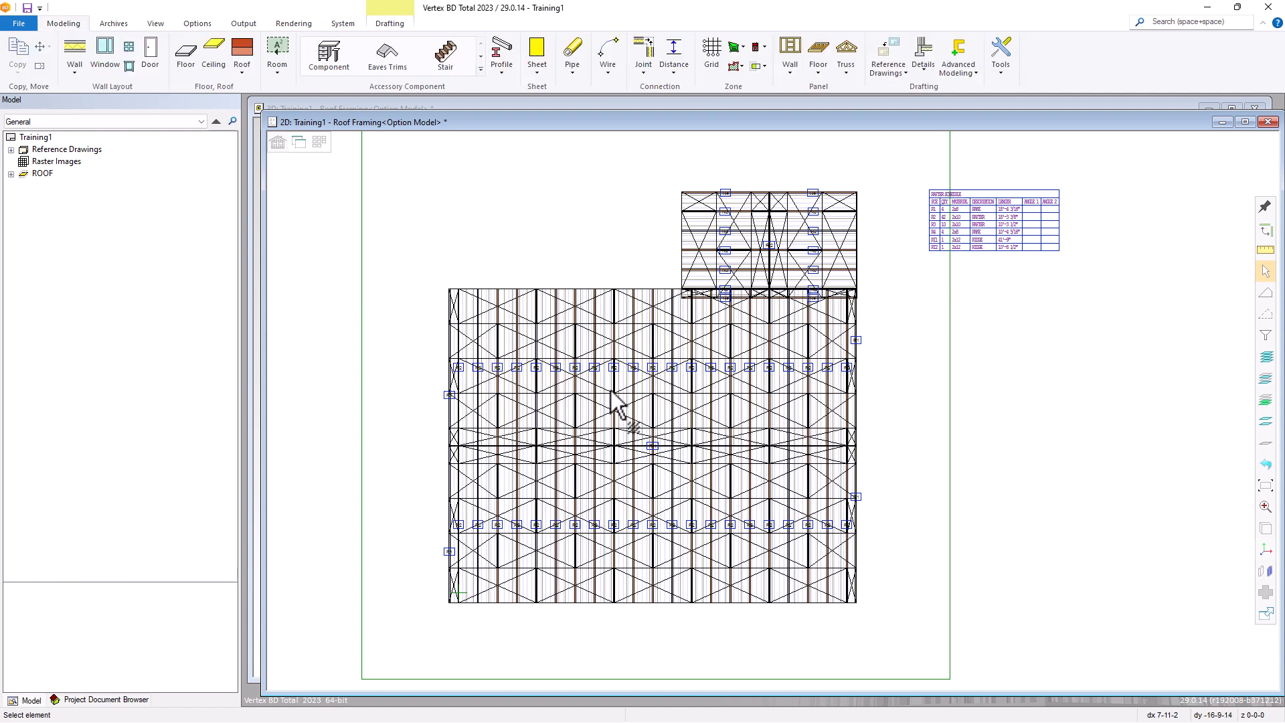
Examine individual 2x10 lumber rafters of the main roof plane in the plan and the model tree, and clear the selection.
left_click(595, 355)
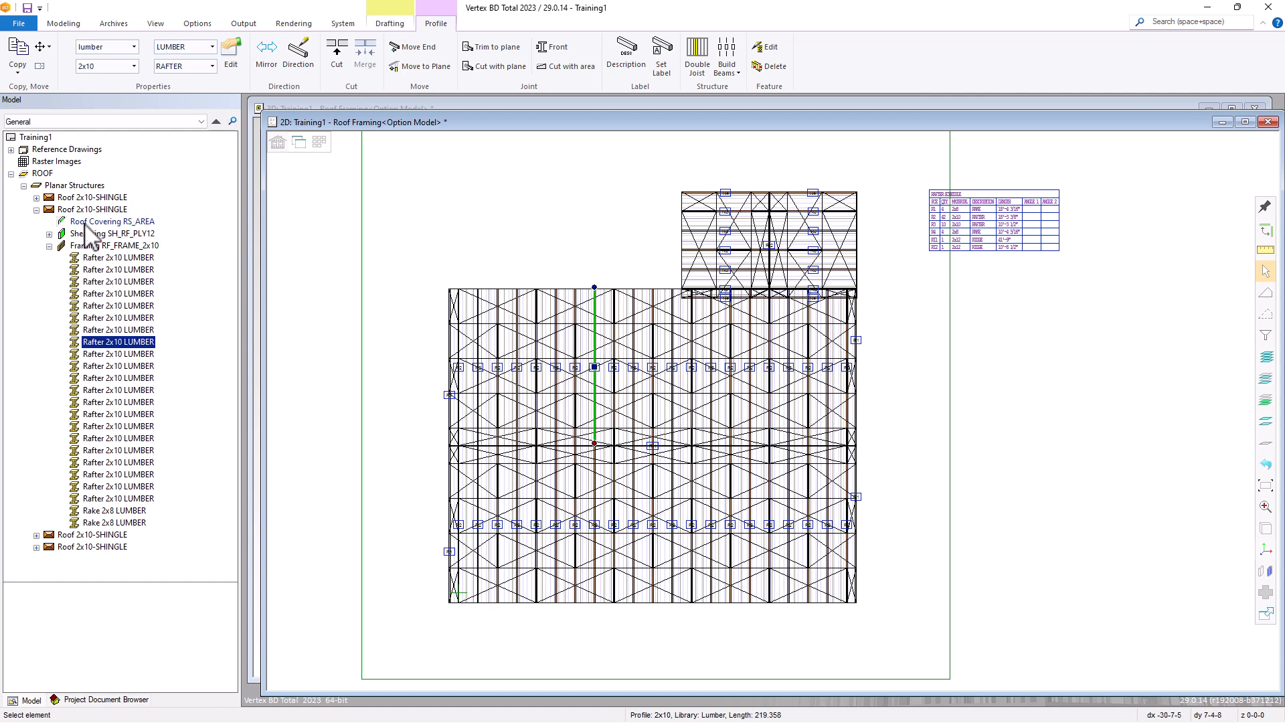
left_click(96, 306)
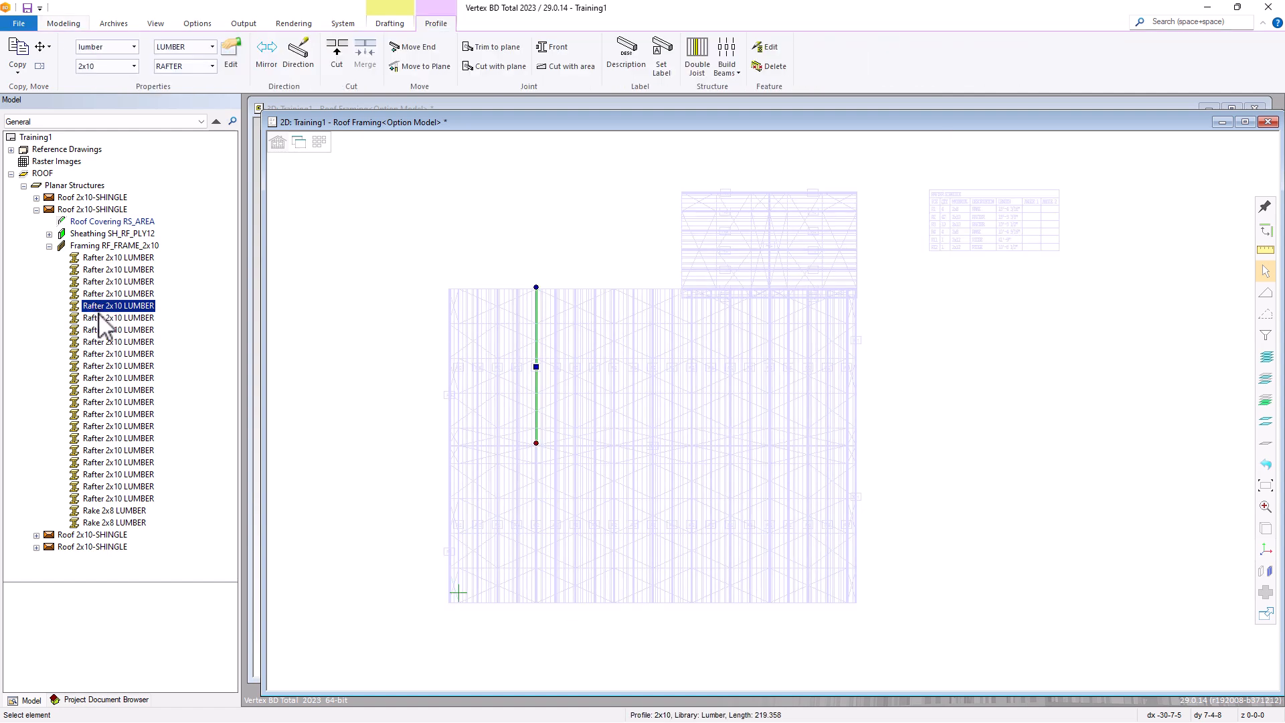
left_click(101, 318)
left_click(111, 342)
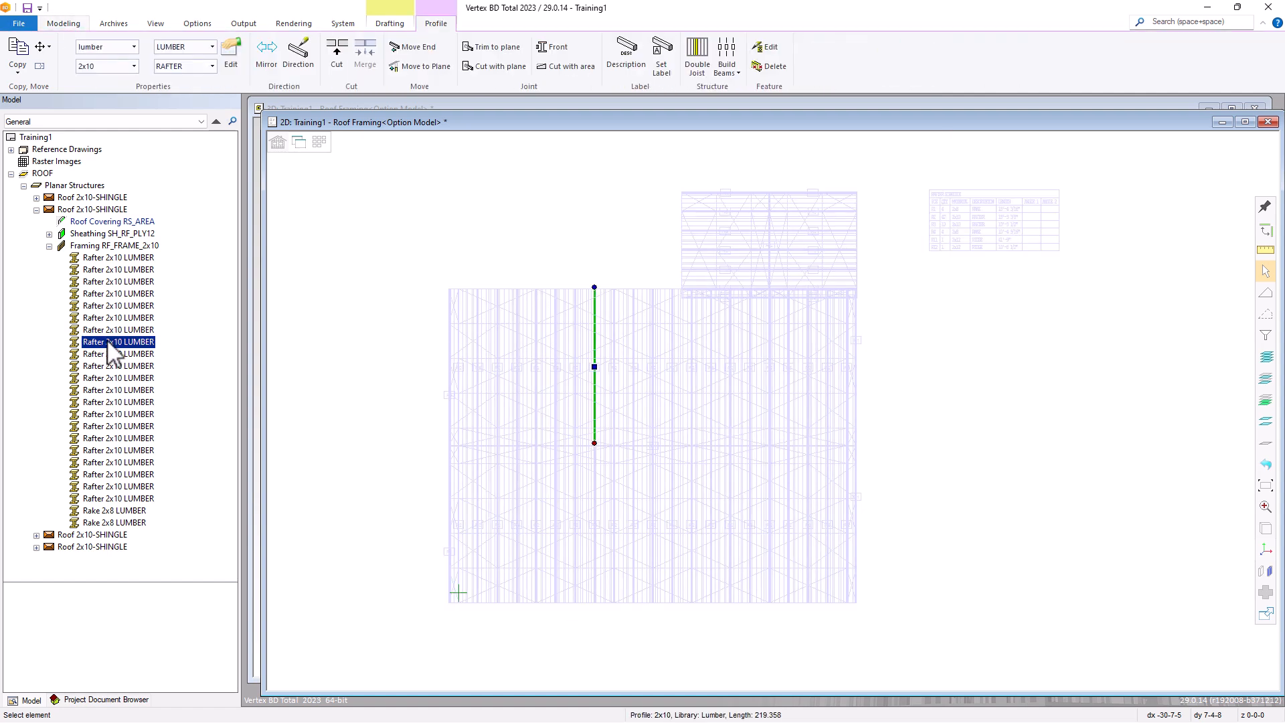
left_click(316, 305)
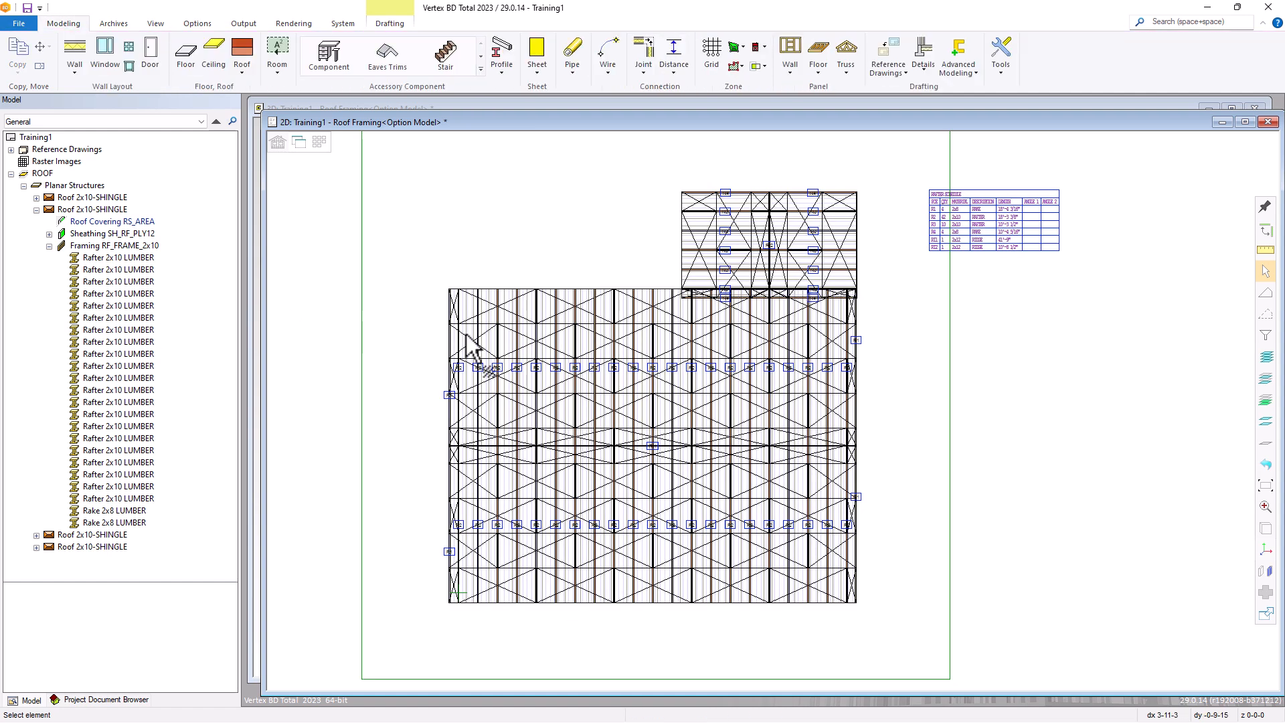
Examine individual SH_RF_PLY12 sheathing sheets of the main roof plane in the plan and the model tree, and clear the selection.
left_click(549, 347)
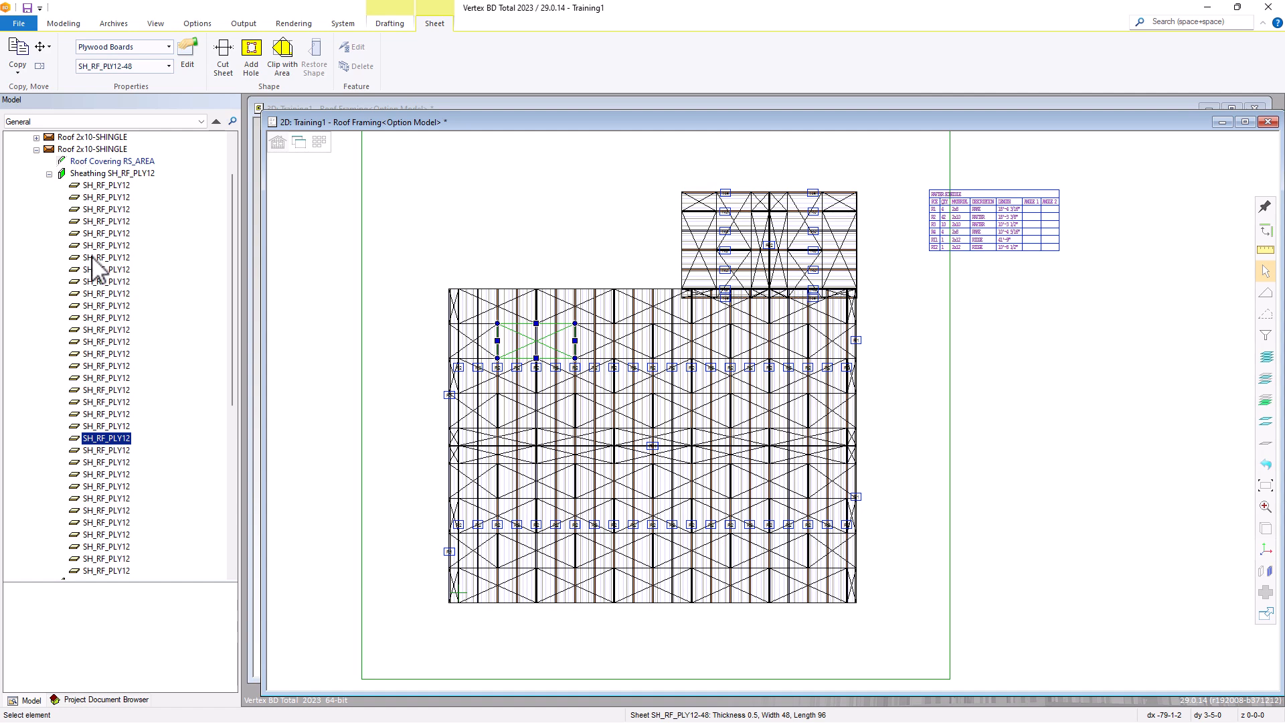
left_click(110, 414)
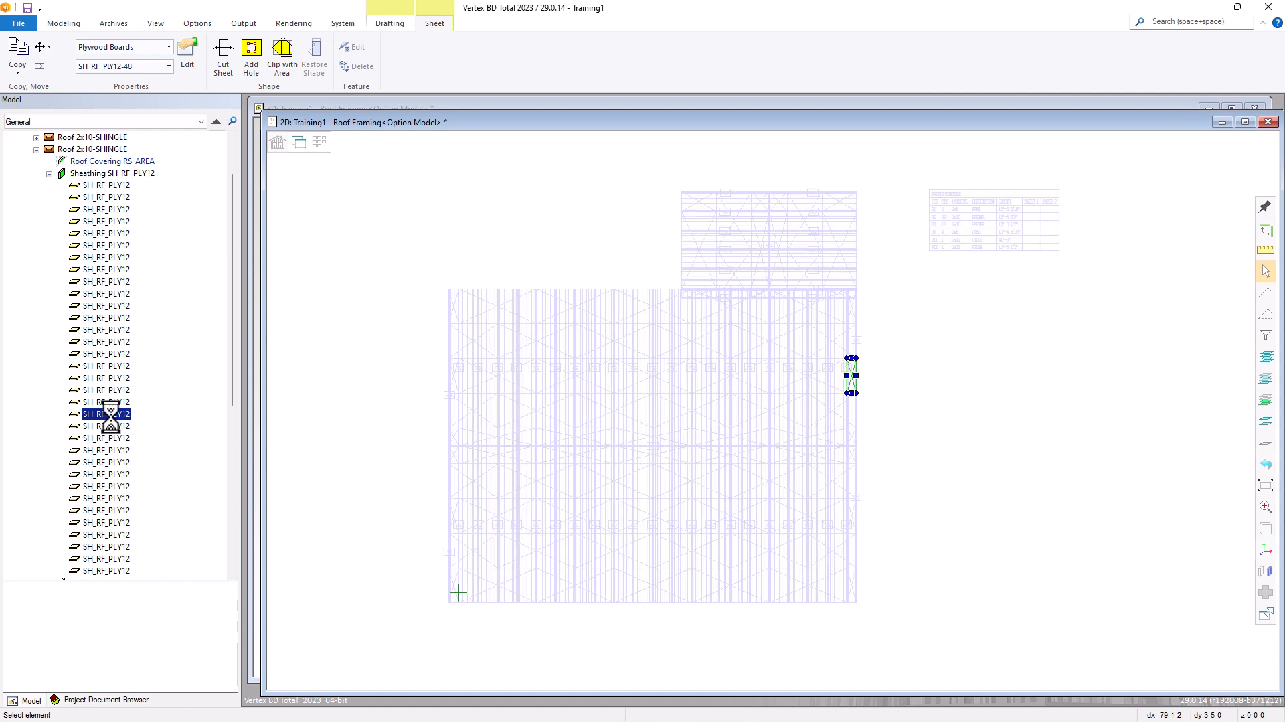
left_click(106, 354)
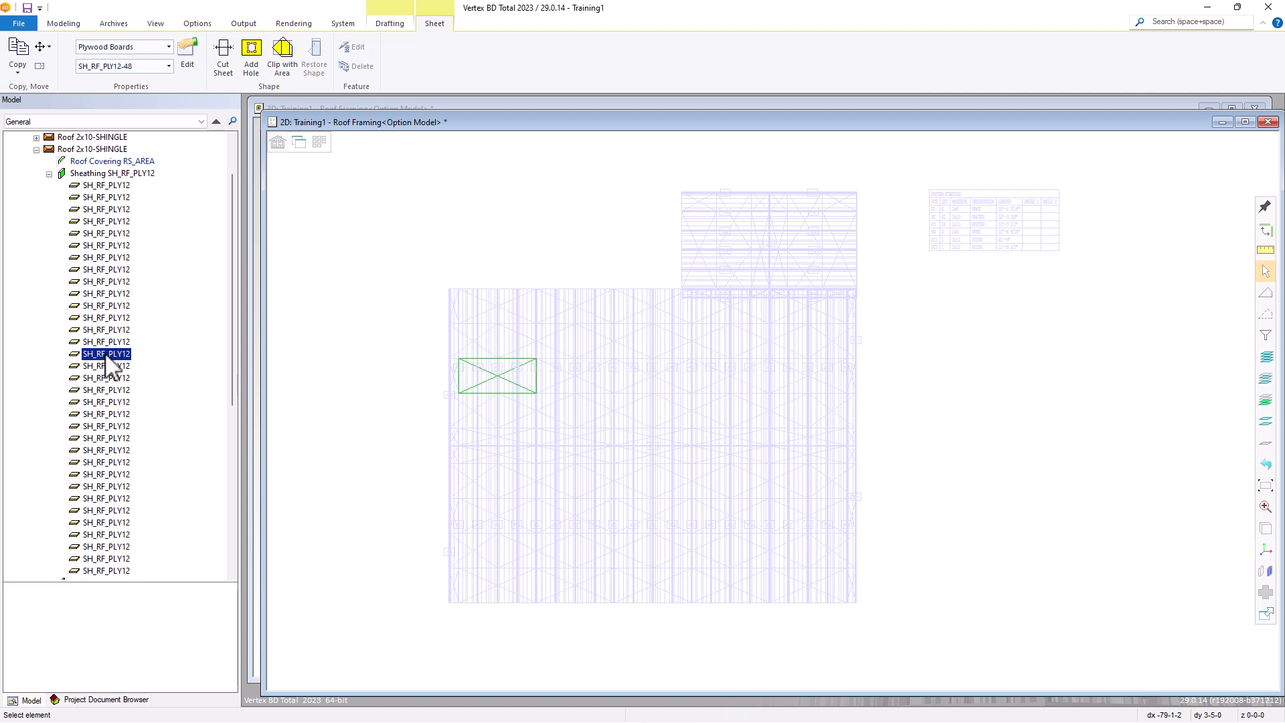
left_click(324, 320)
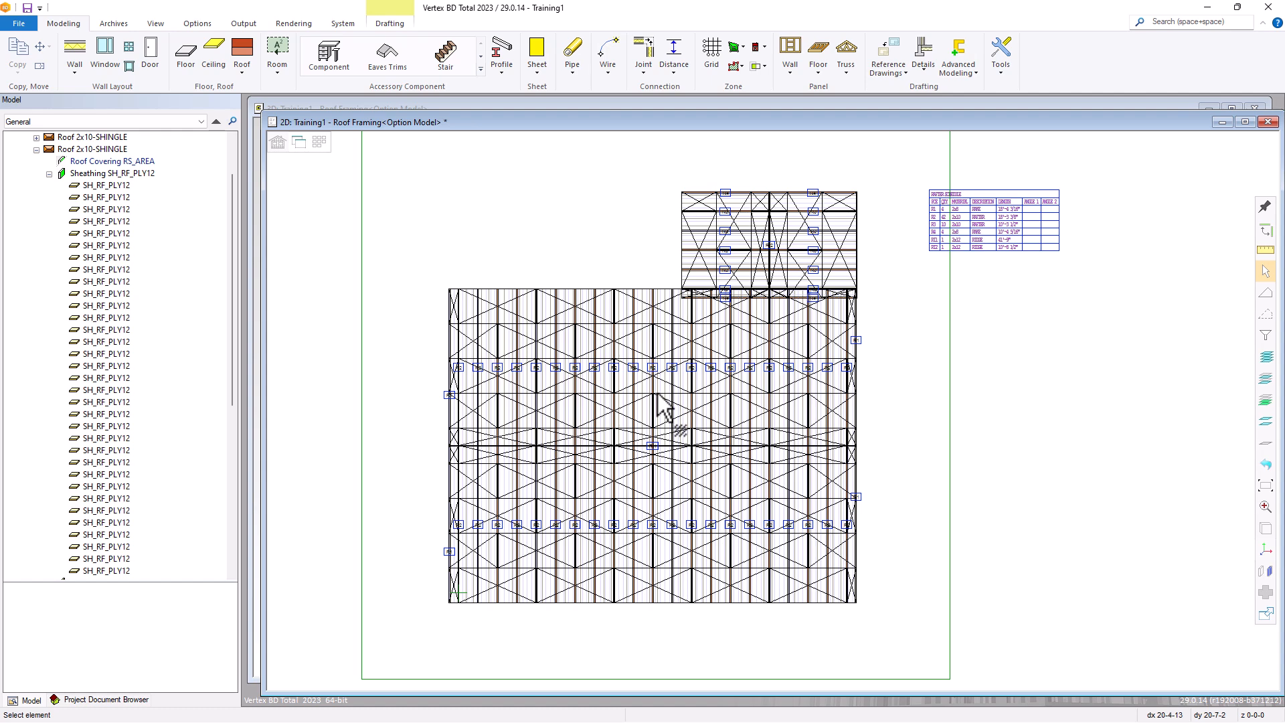
Create a new drawing sheet with the file name Rfframing and the title Roof Framing, and reposition its window over the roof framing plan.
left_click(254, 29)
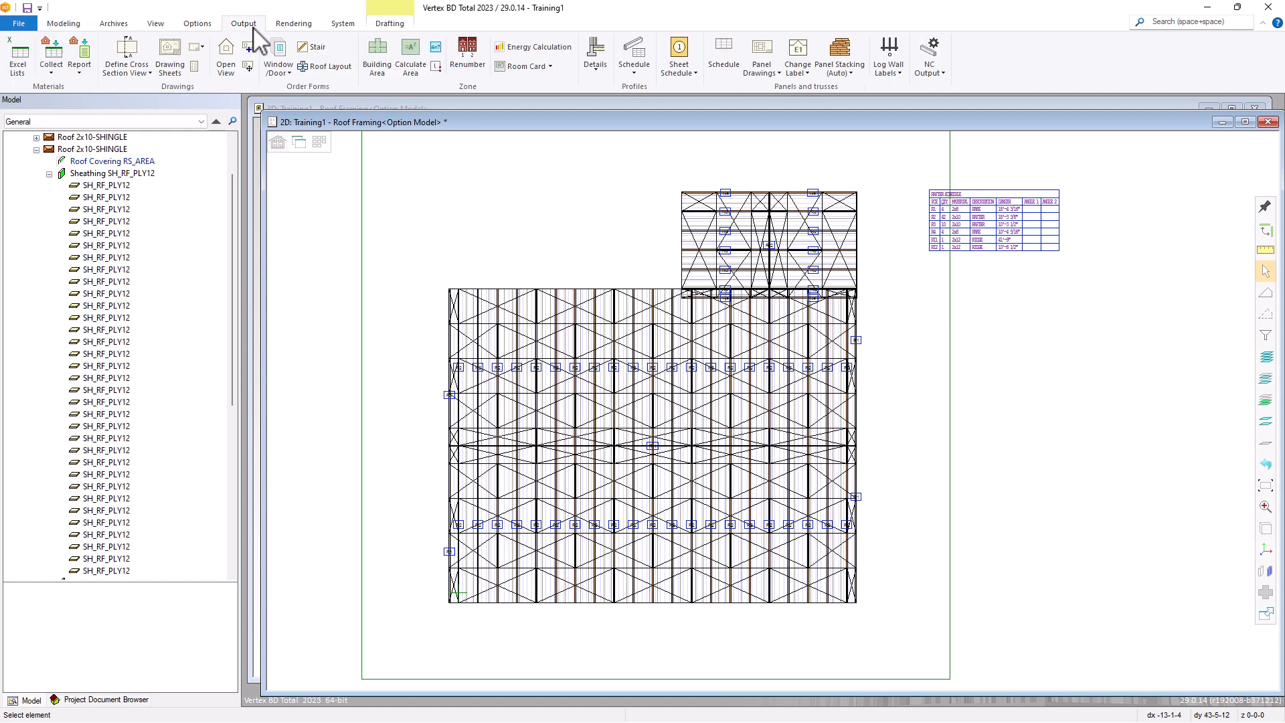
left_click(169, 57)
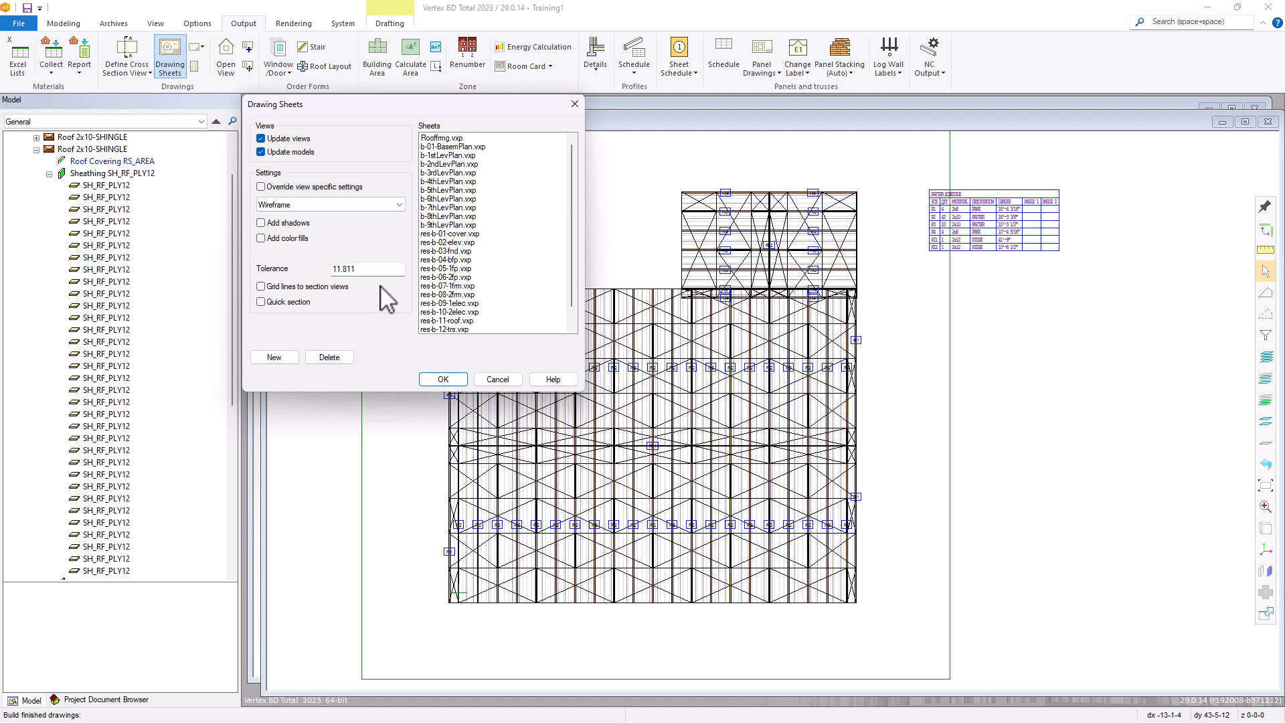
left_click(284, 358)
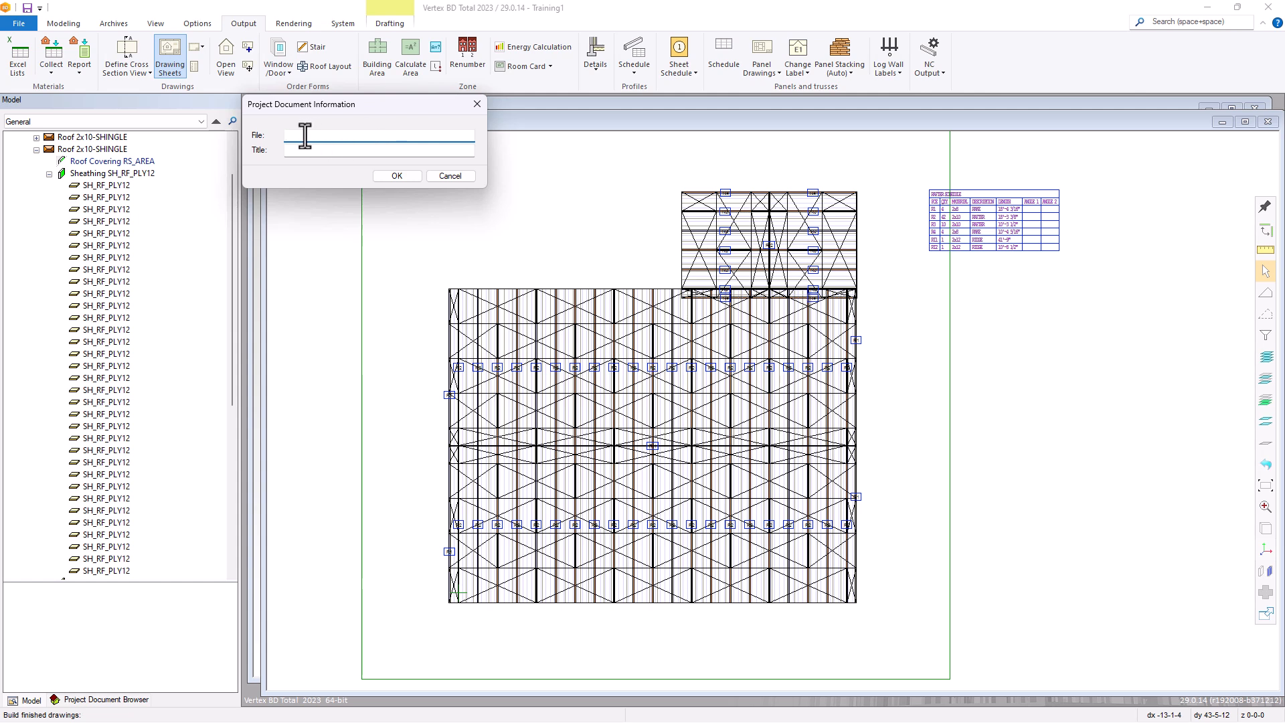
type("Rfframing")
left_click(307, 150)
type("Roof Framing")
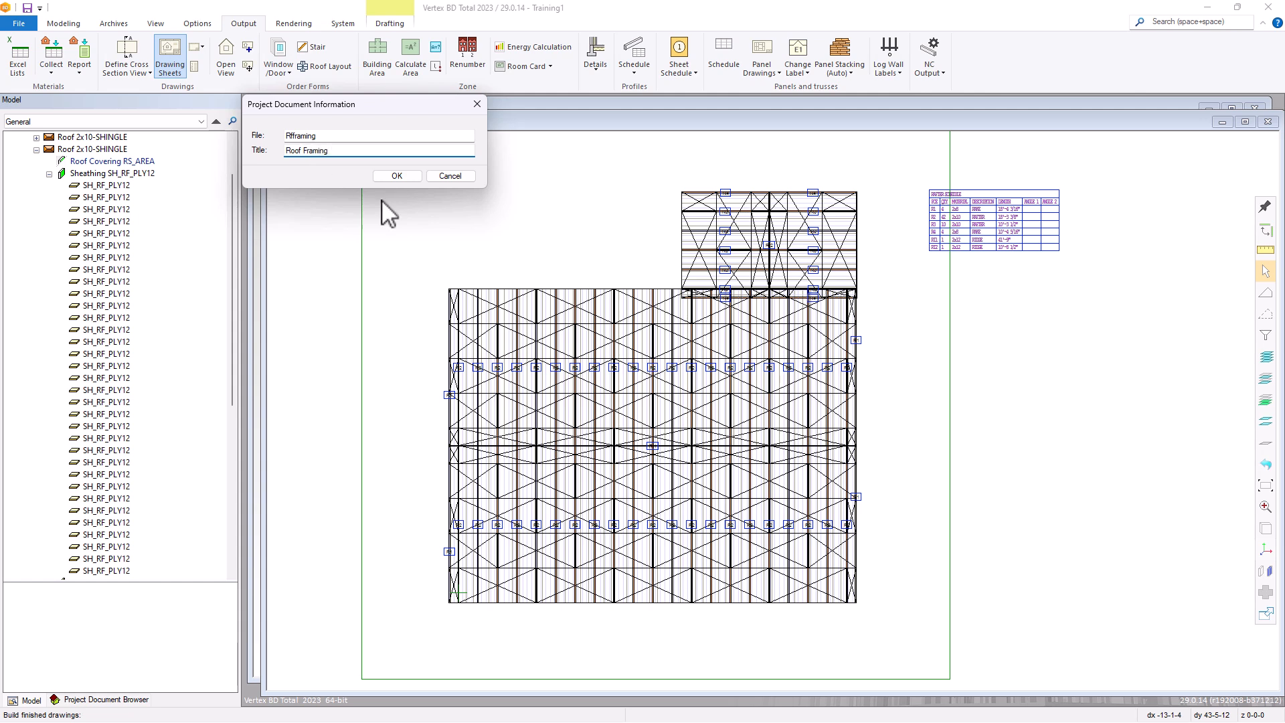
left_click(397, 175)
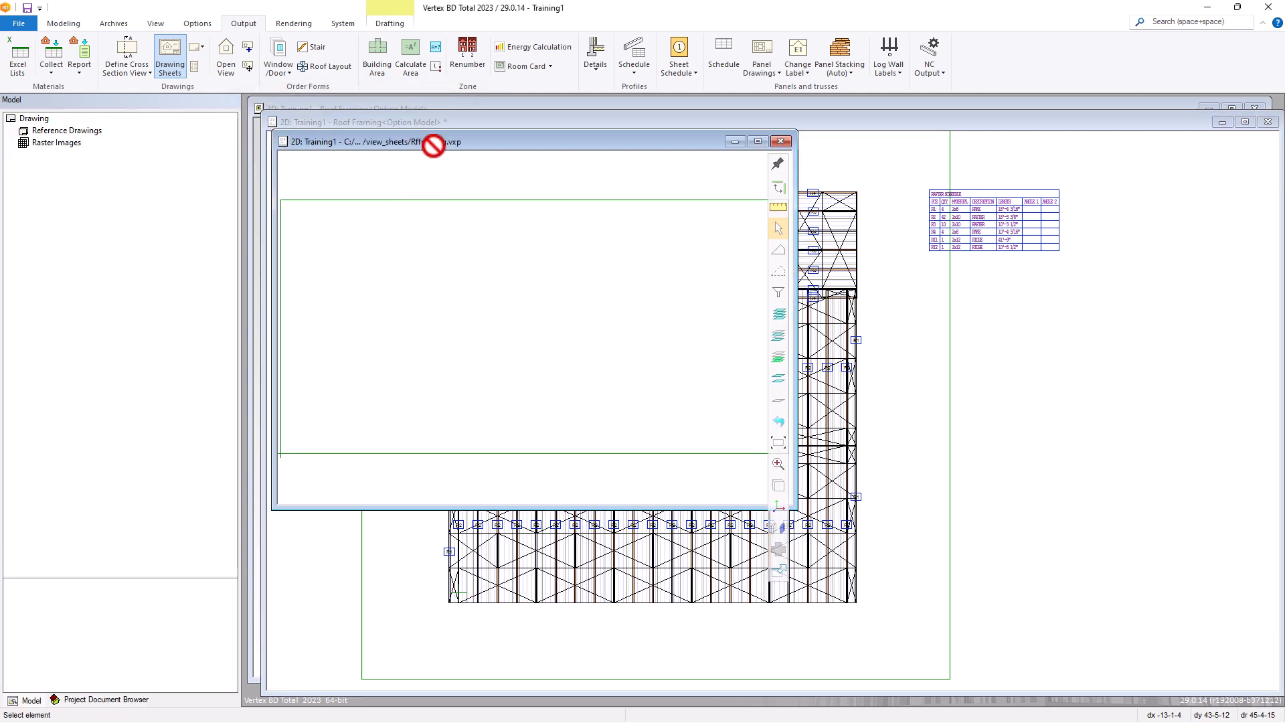
left_click_drag(433, 146, 477, 120)
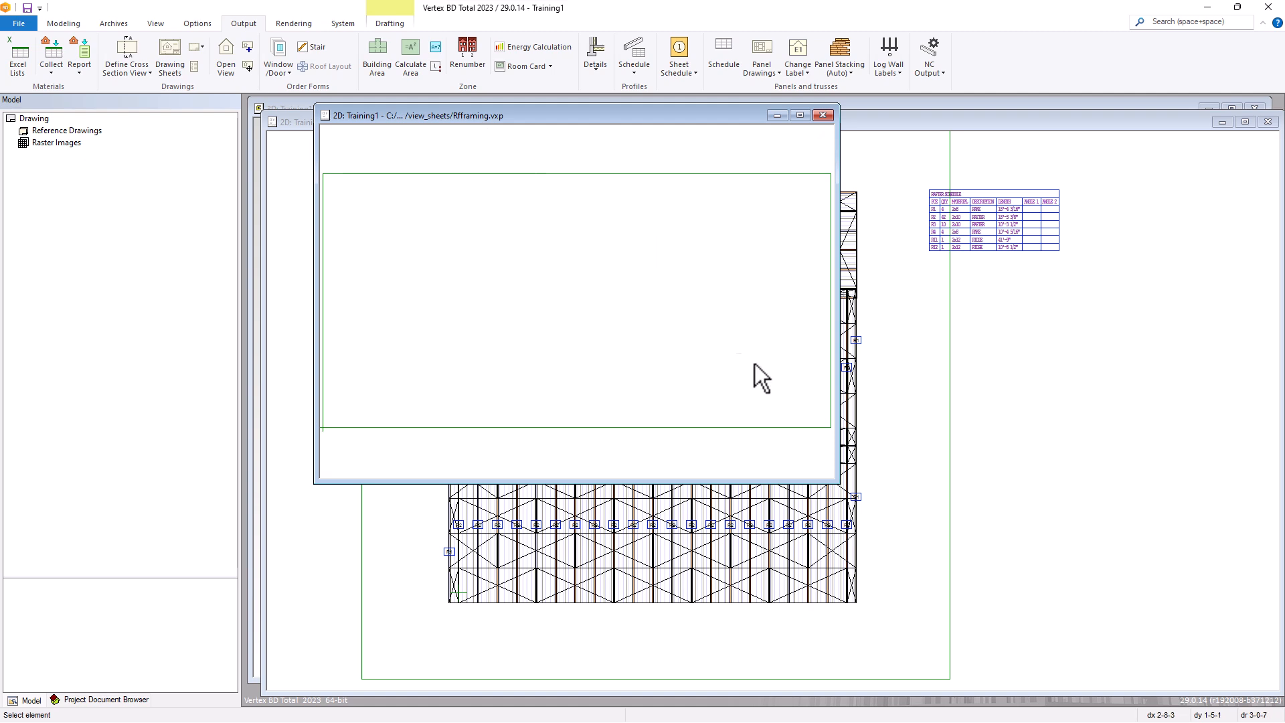
Enlarge the Rfframing sheet window and load sheet_24x36.vxp from the project's view_dwgs folder as a reference drawing with all layers visible.
left_click_drag(837, 480, 1137, 655)
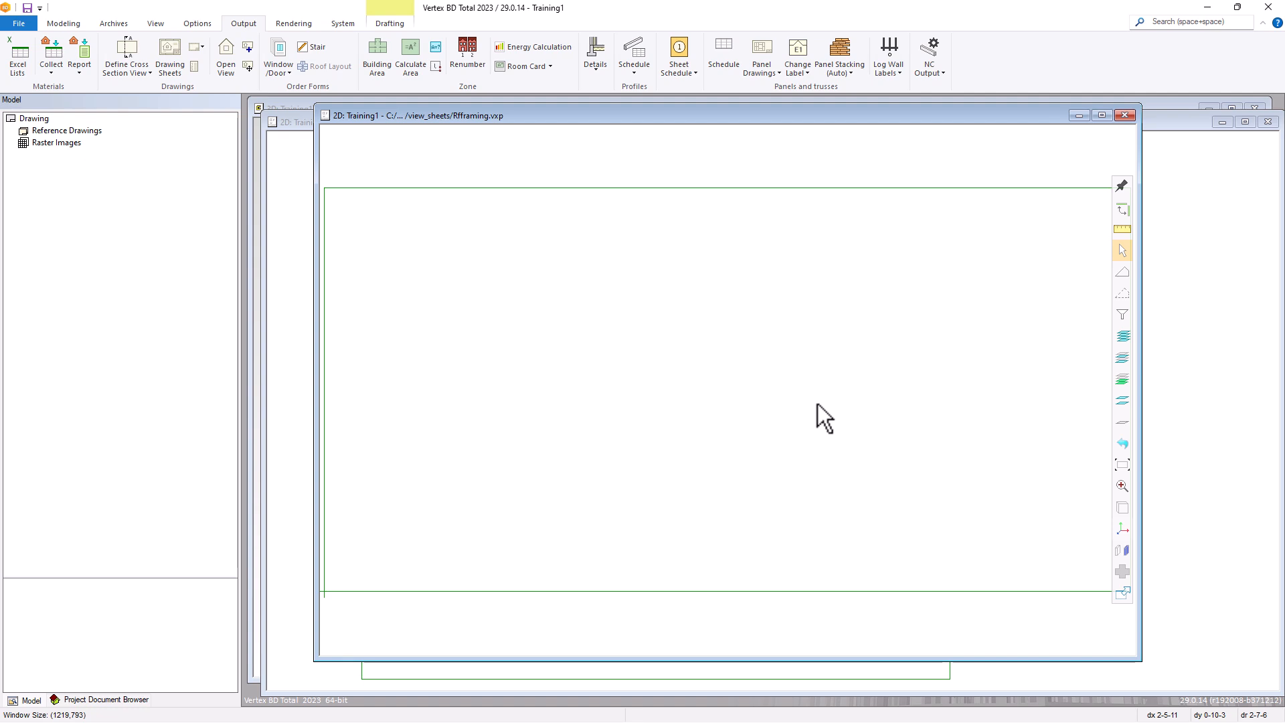
left_click(68, 23)
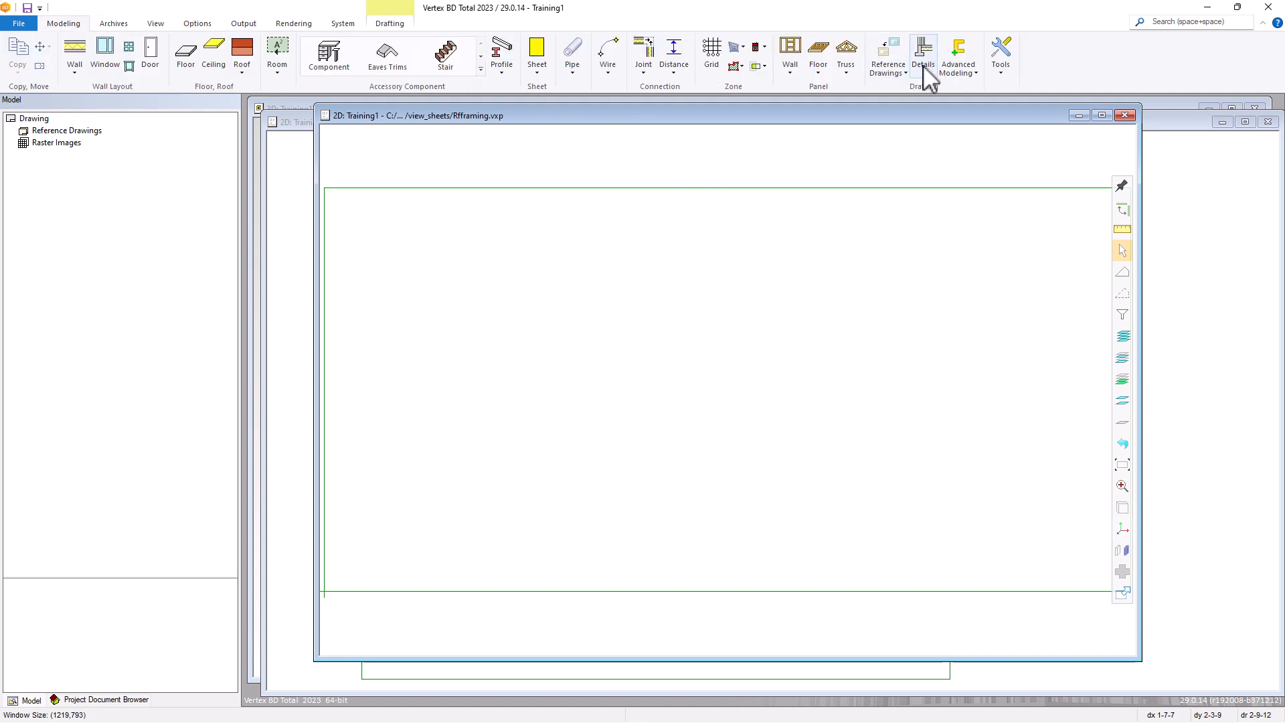
left_click(893, 64)
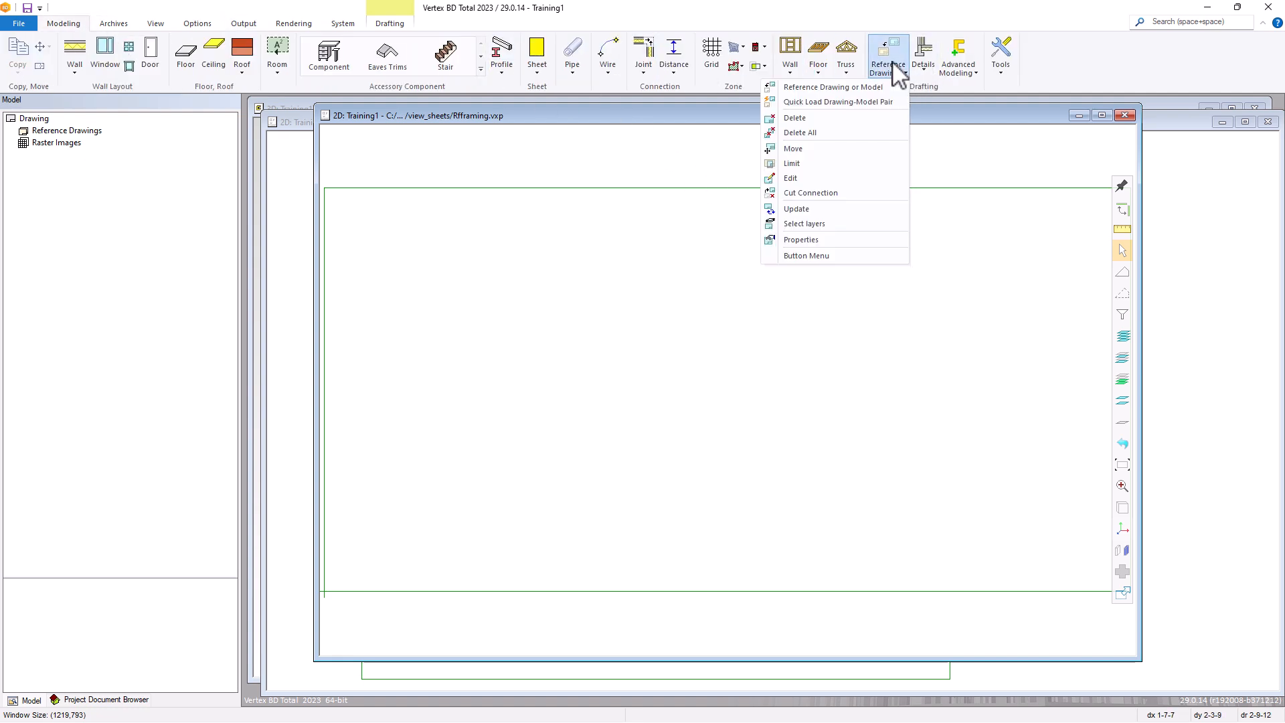
left_click(844, 87)
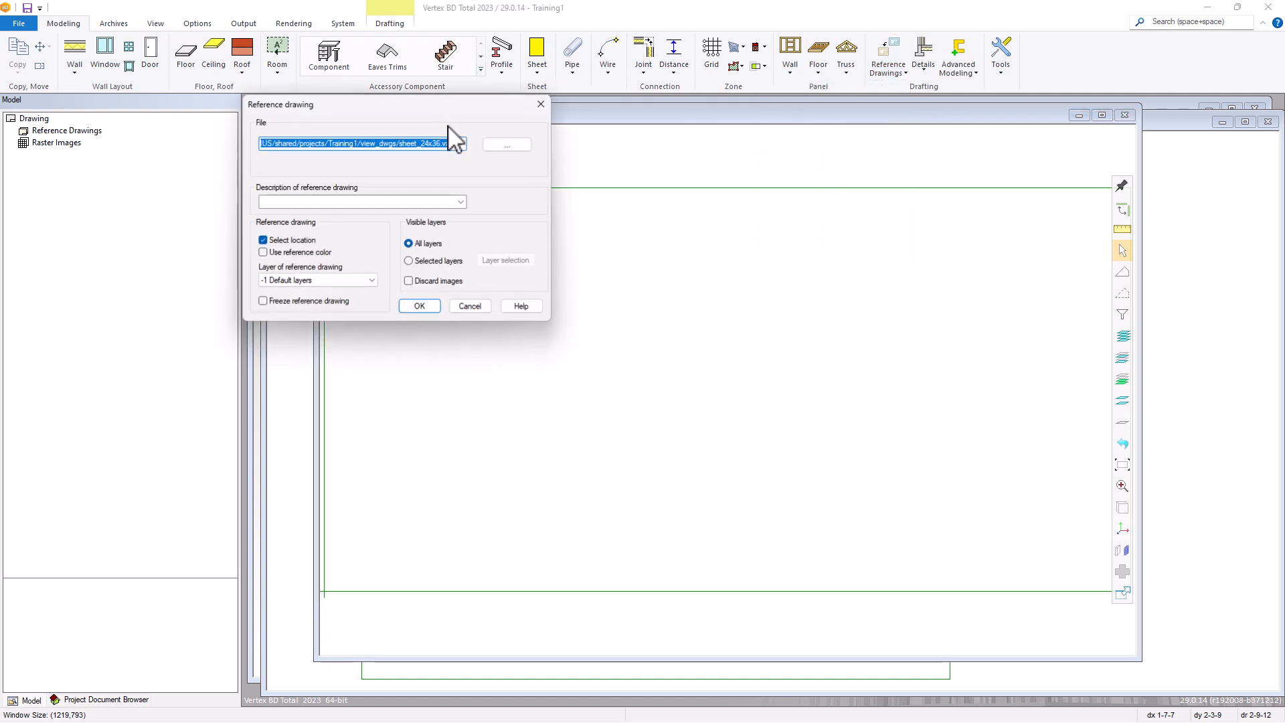
left_click(502, 144)
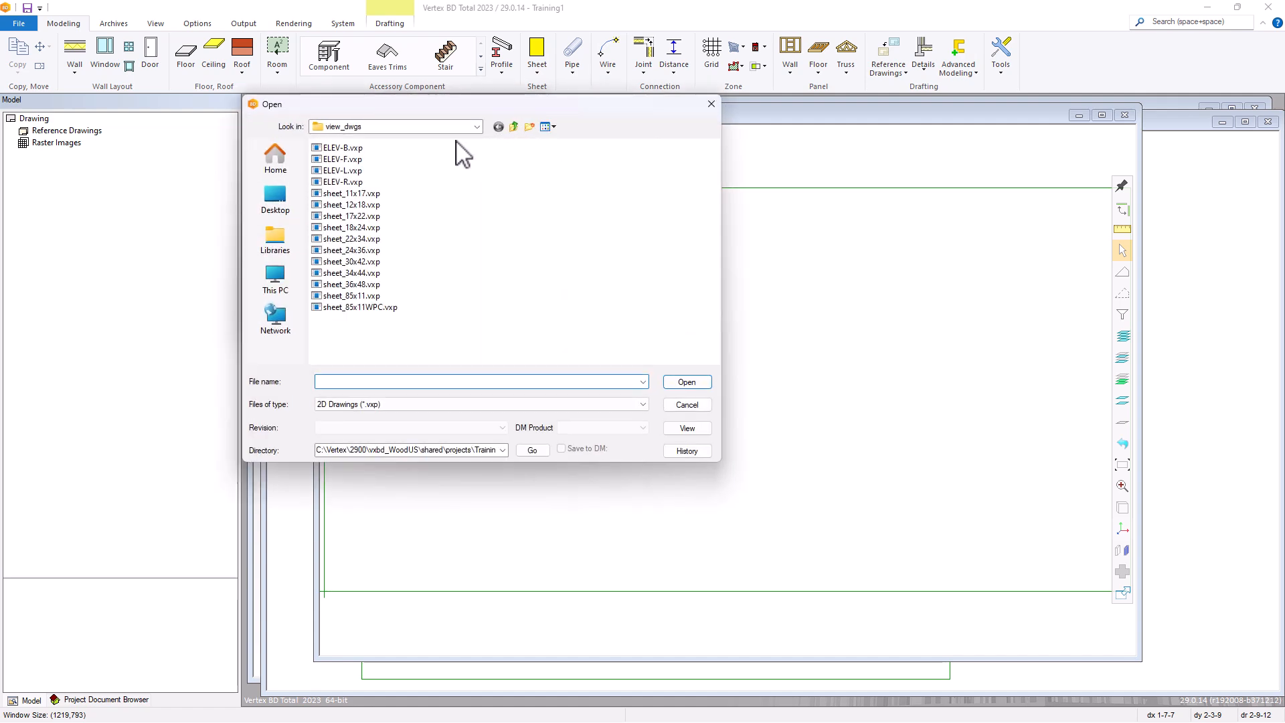
left_click(514, 127)
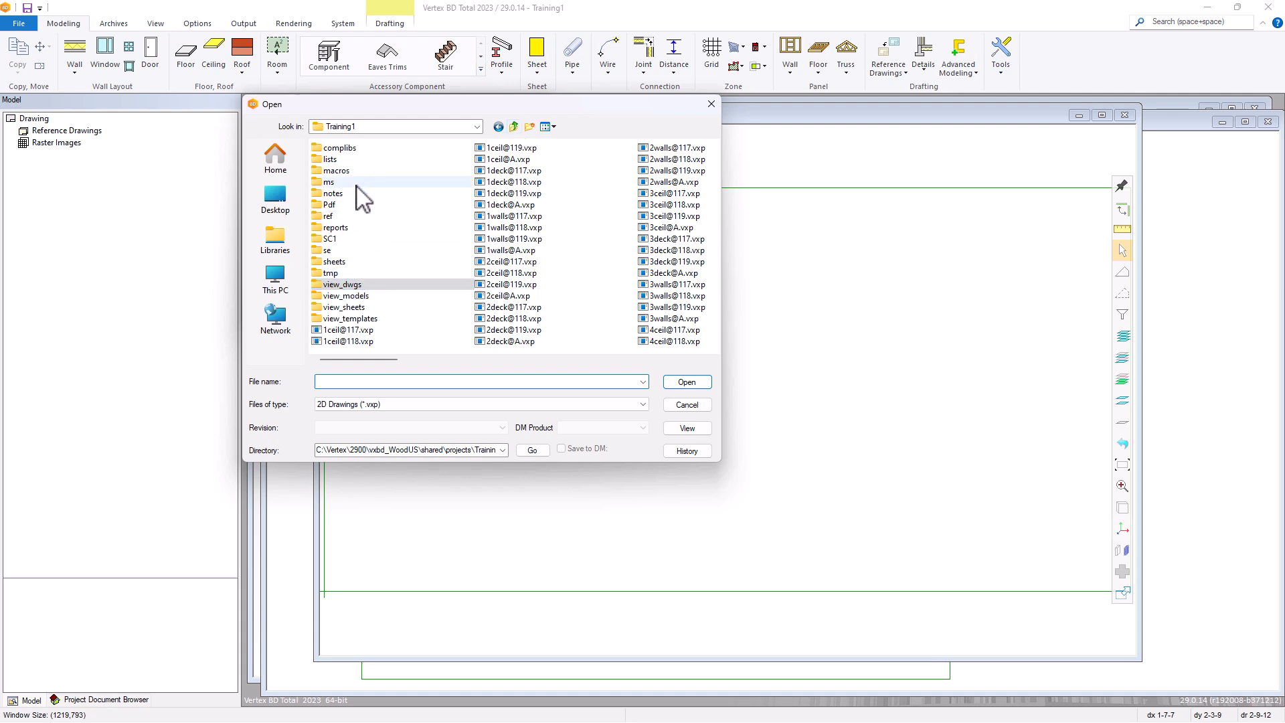
double_click(341, 285)
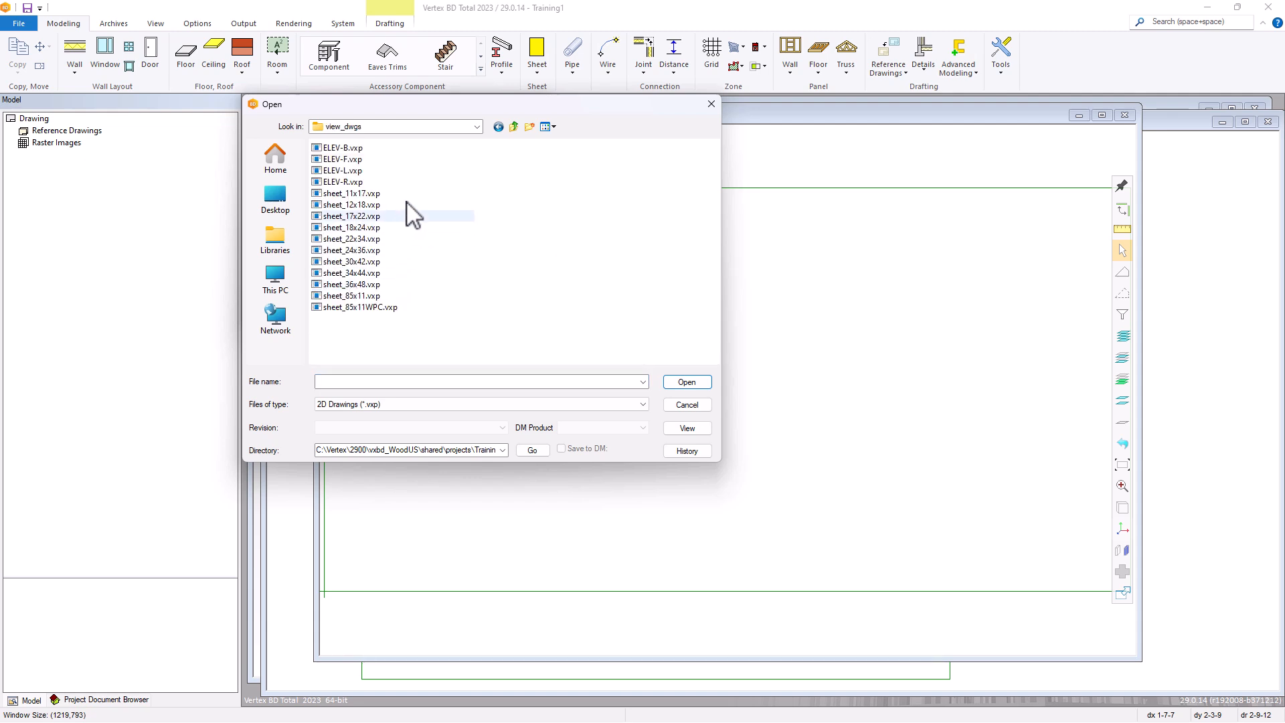
double_click(355, 251)
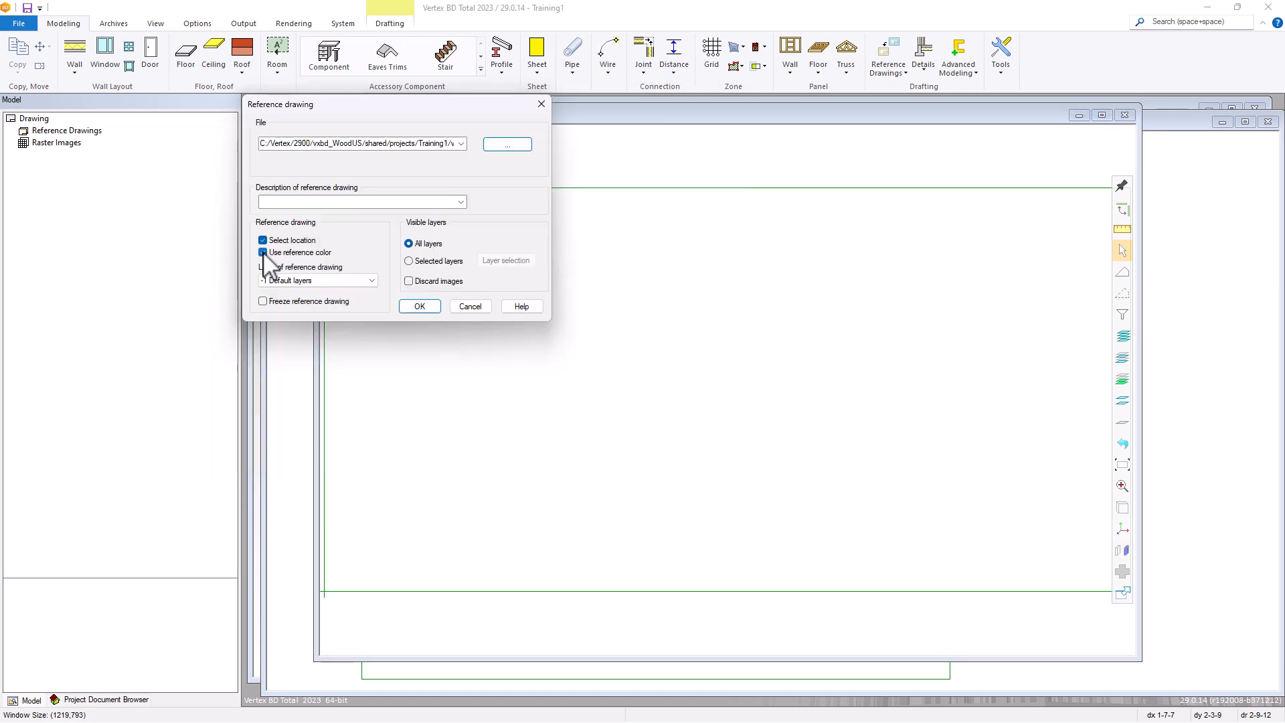
left_click(262, 252)
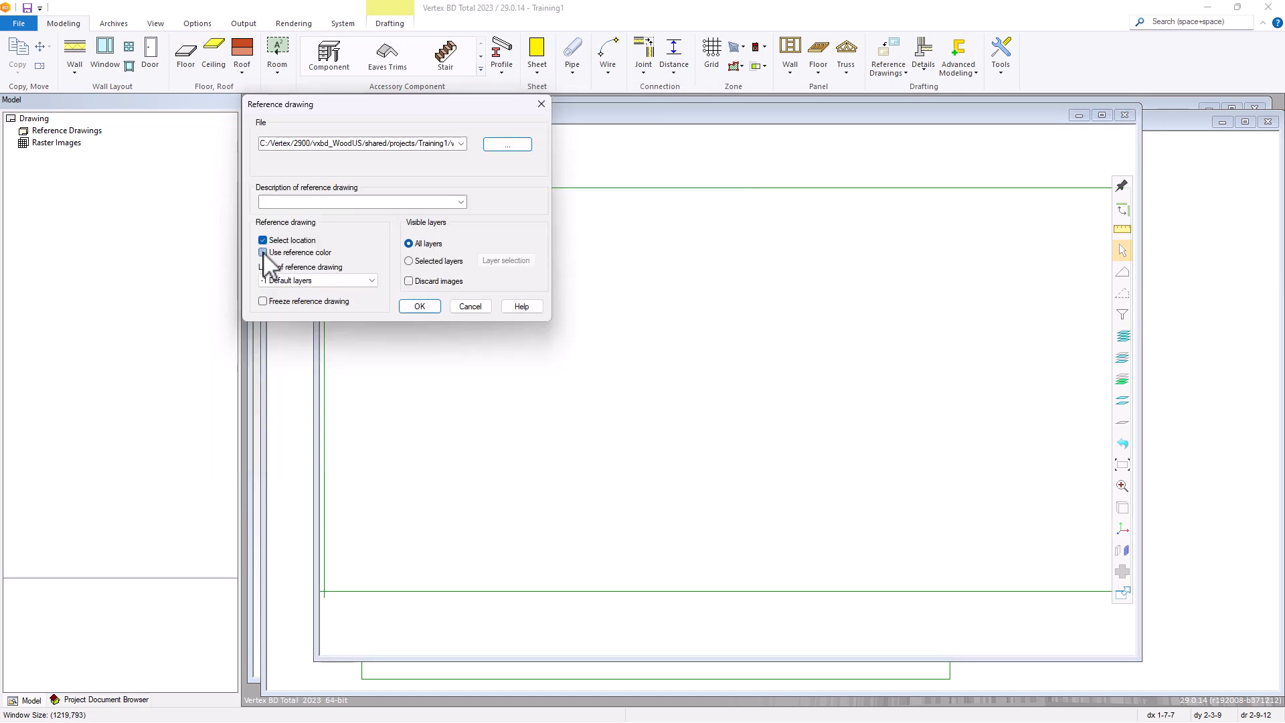
left_click(420, 306)
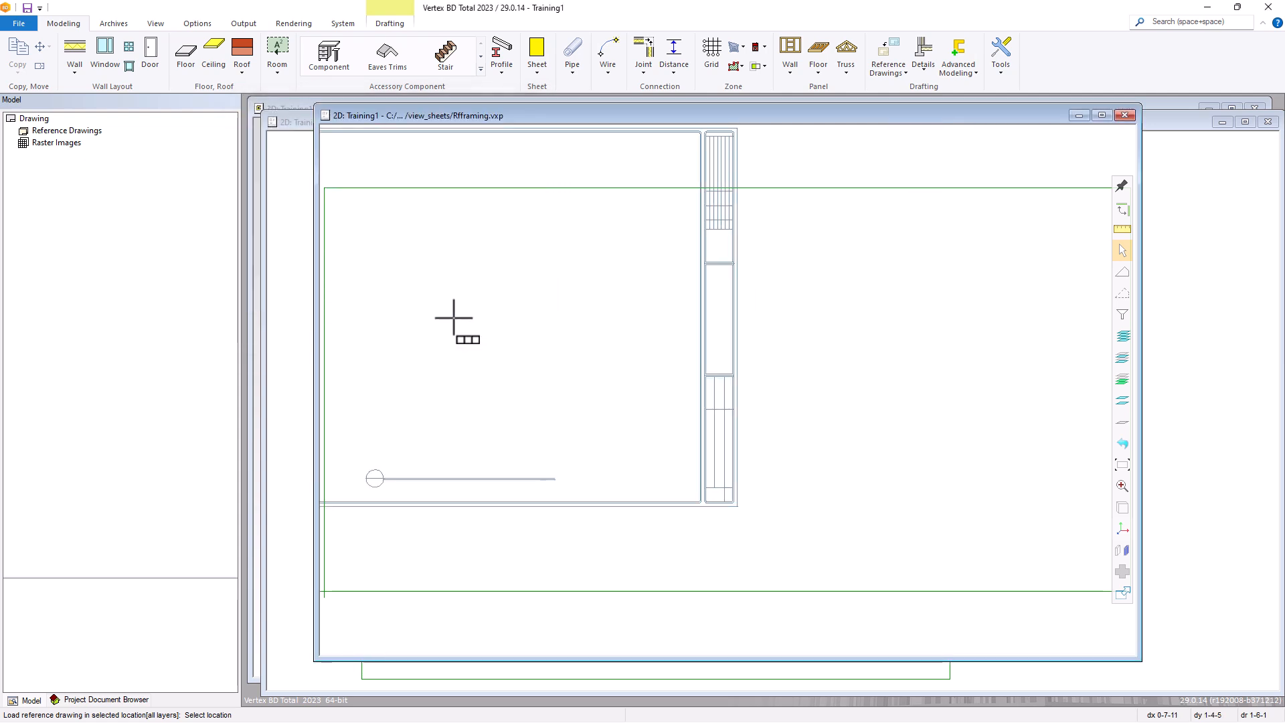
Place the 24x36 title block at scale F.S. by its bottom left reference point on the lower left corner of the drawing limits.
scroll(624, 378, "down", 2)
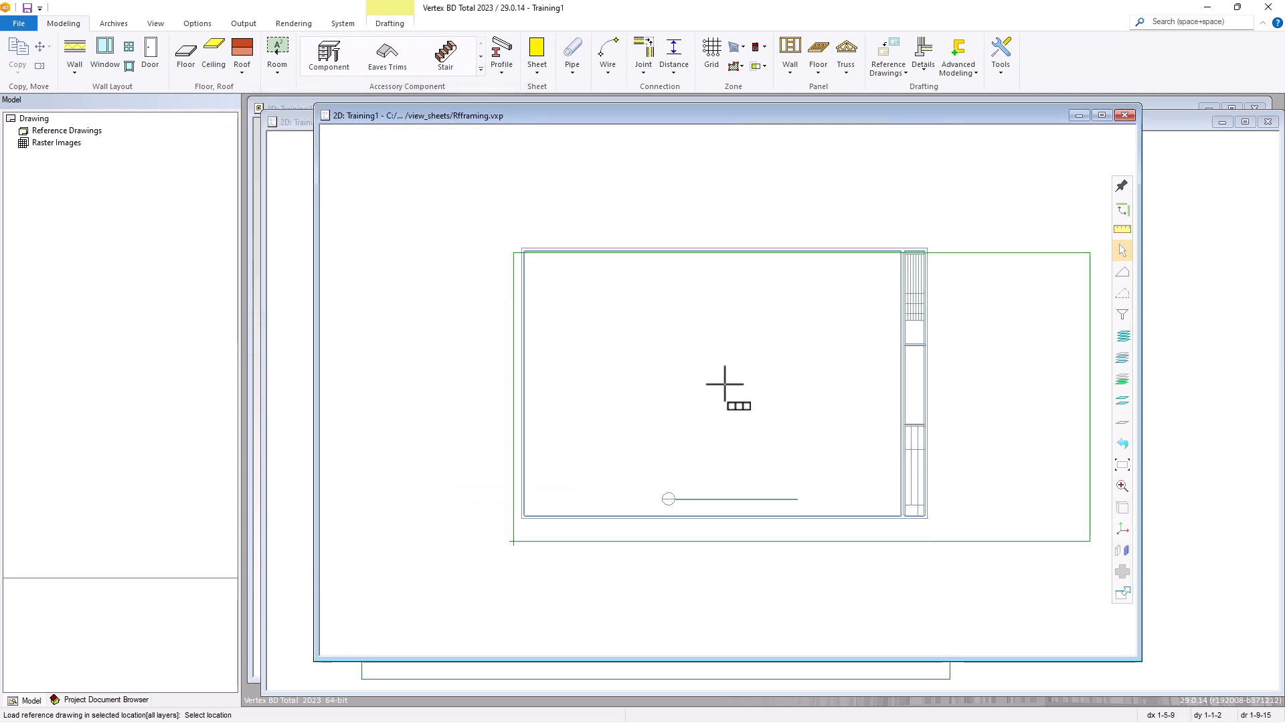
right_click(724, 383)
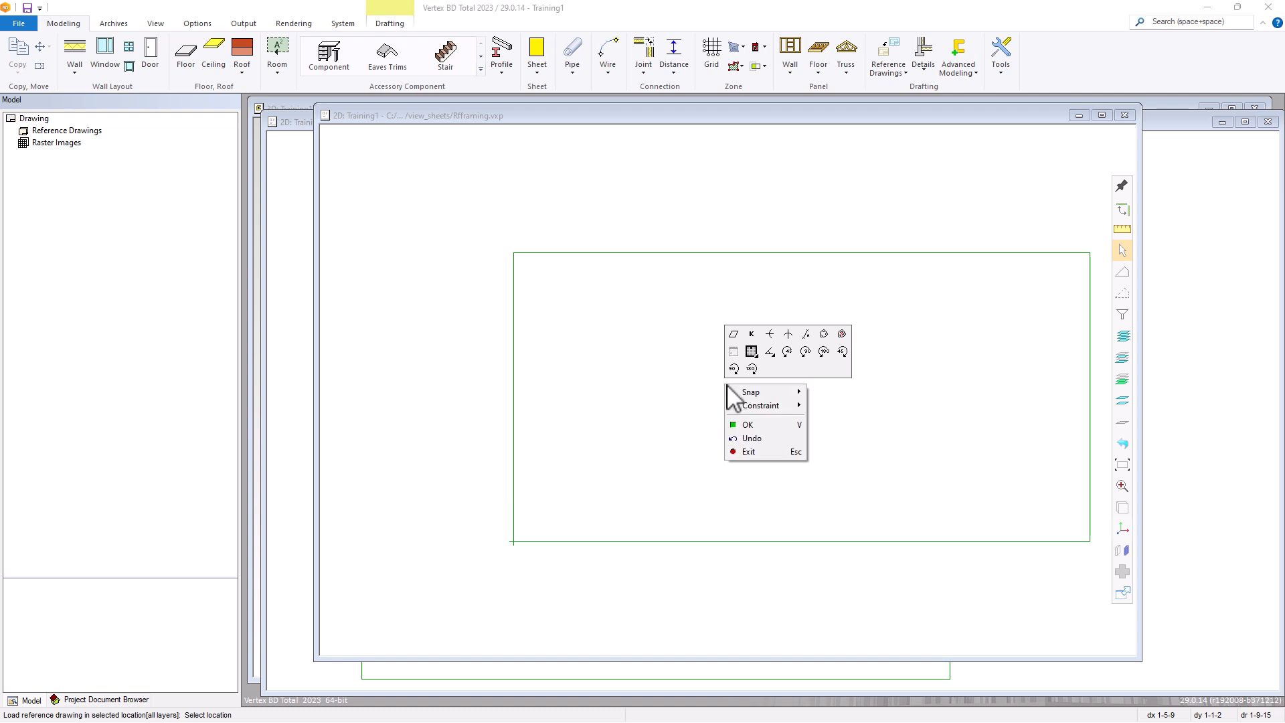
left_click(754, 350)
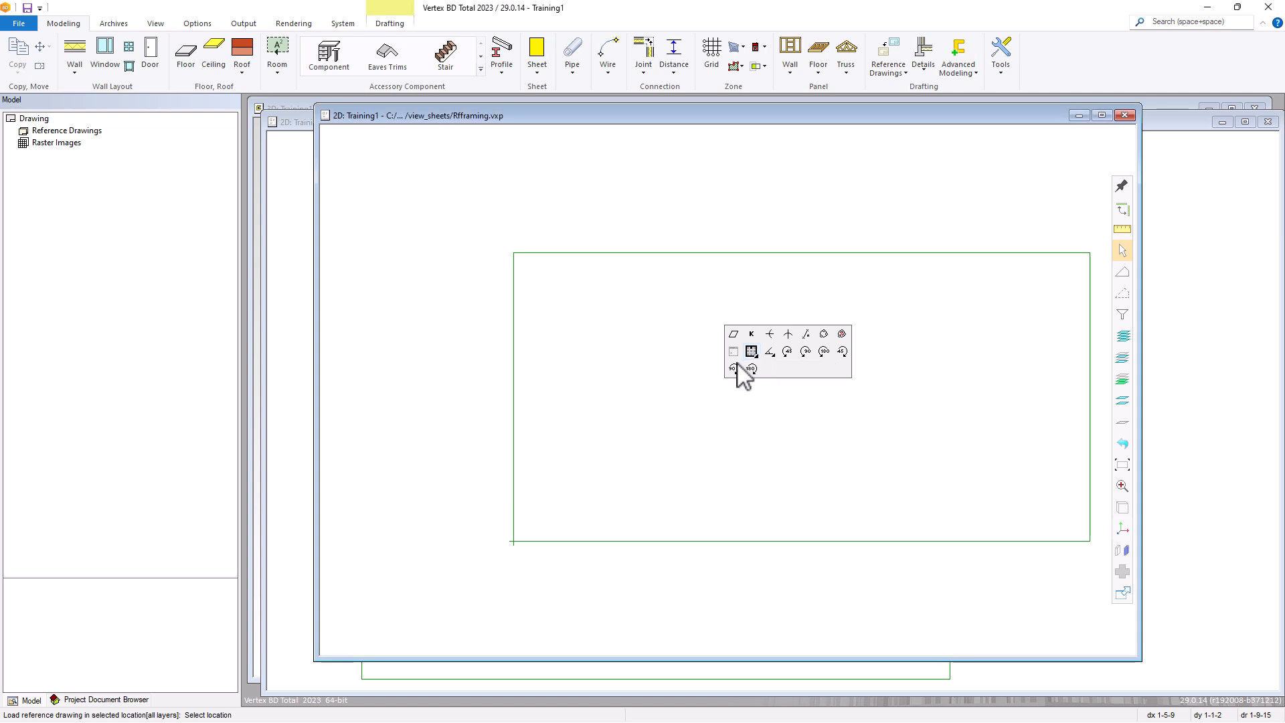
left_click(756, 350)
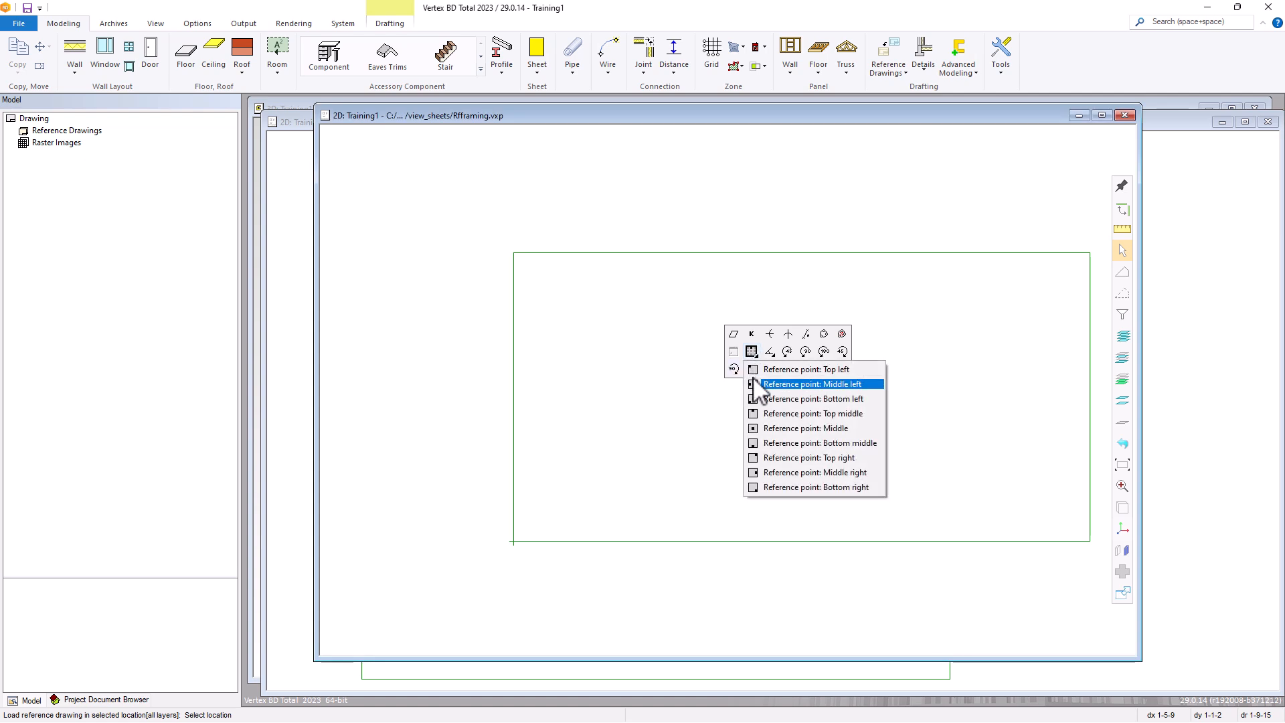
left_click(758, 399)
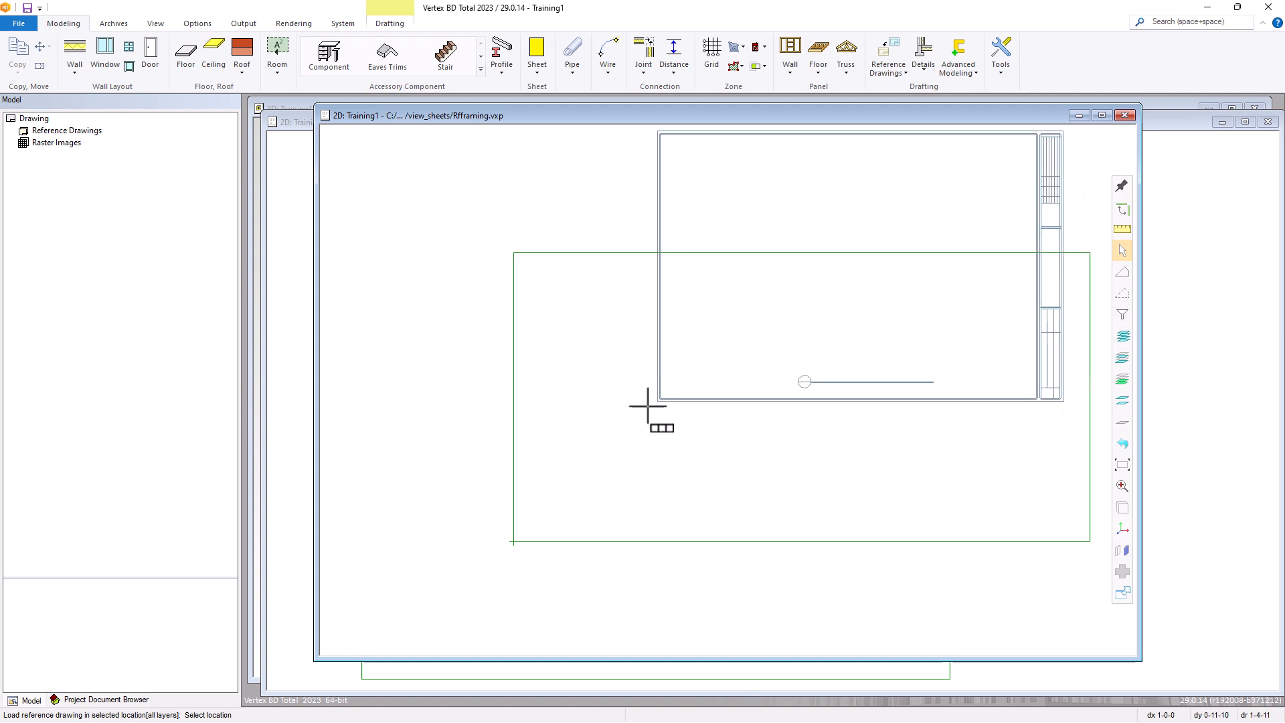
right_click(566, 492)
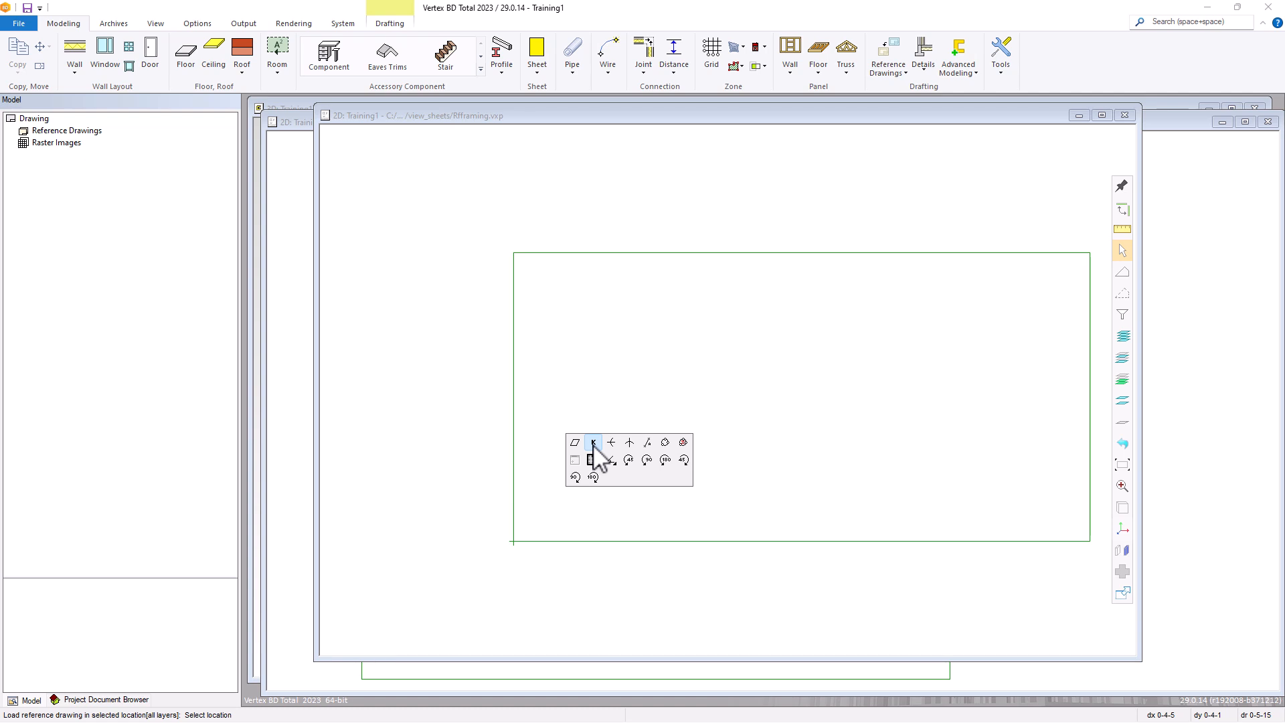
left_click(594, 443)
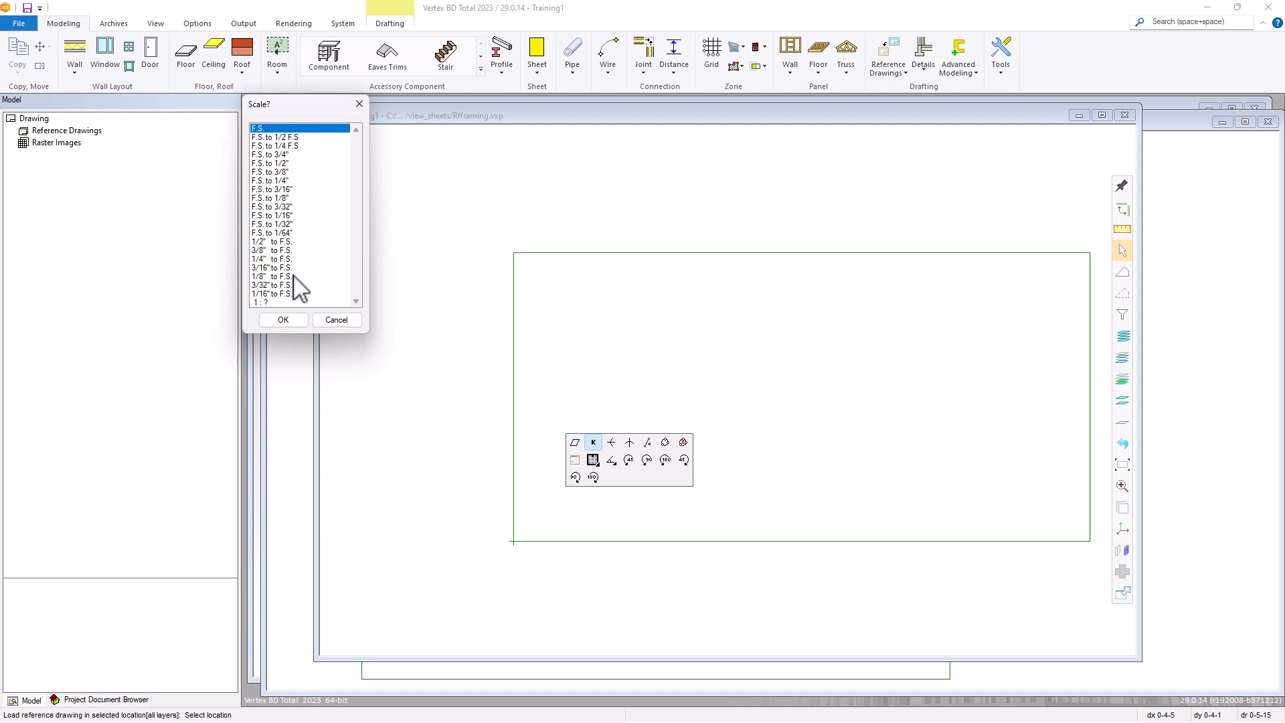
left_click(287, 322)
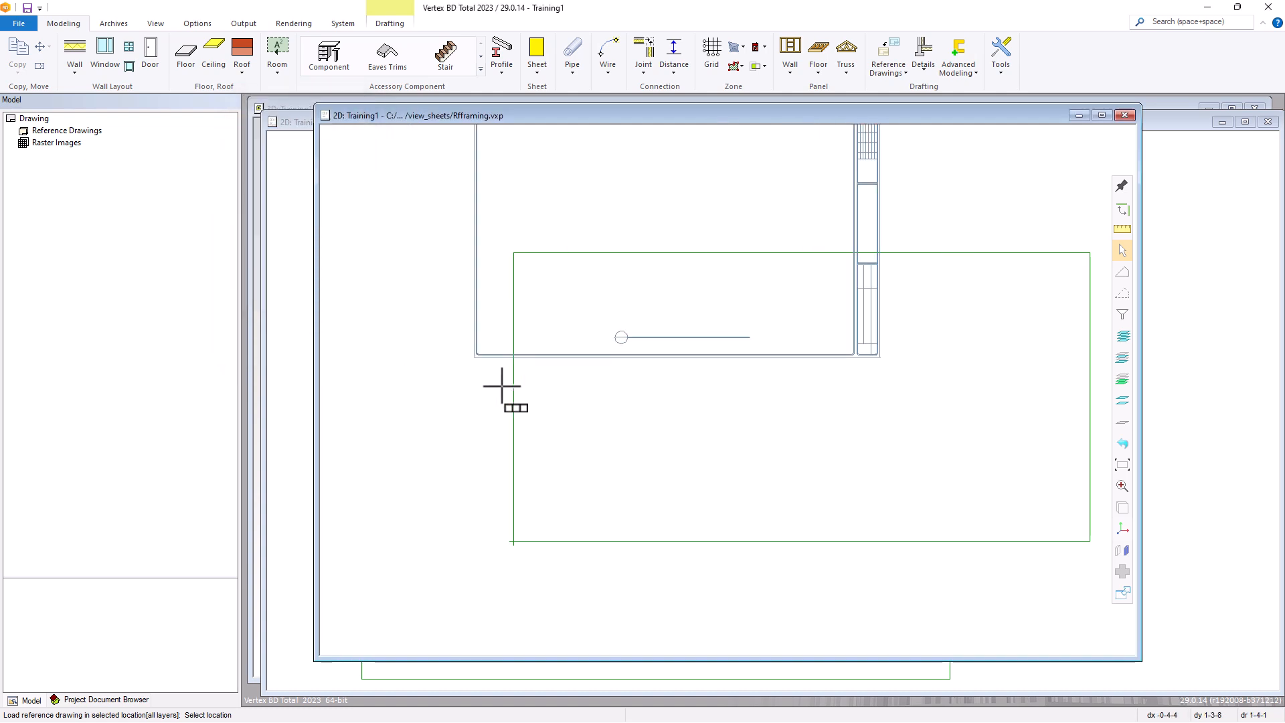
left_click(515, 540)
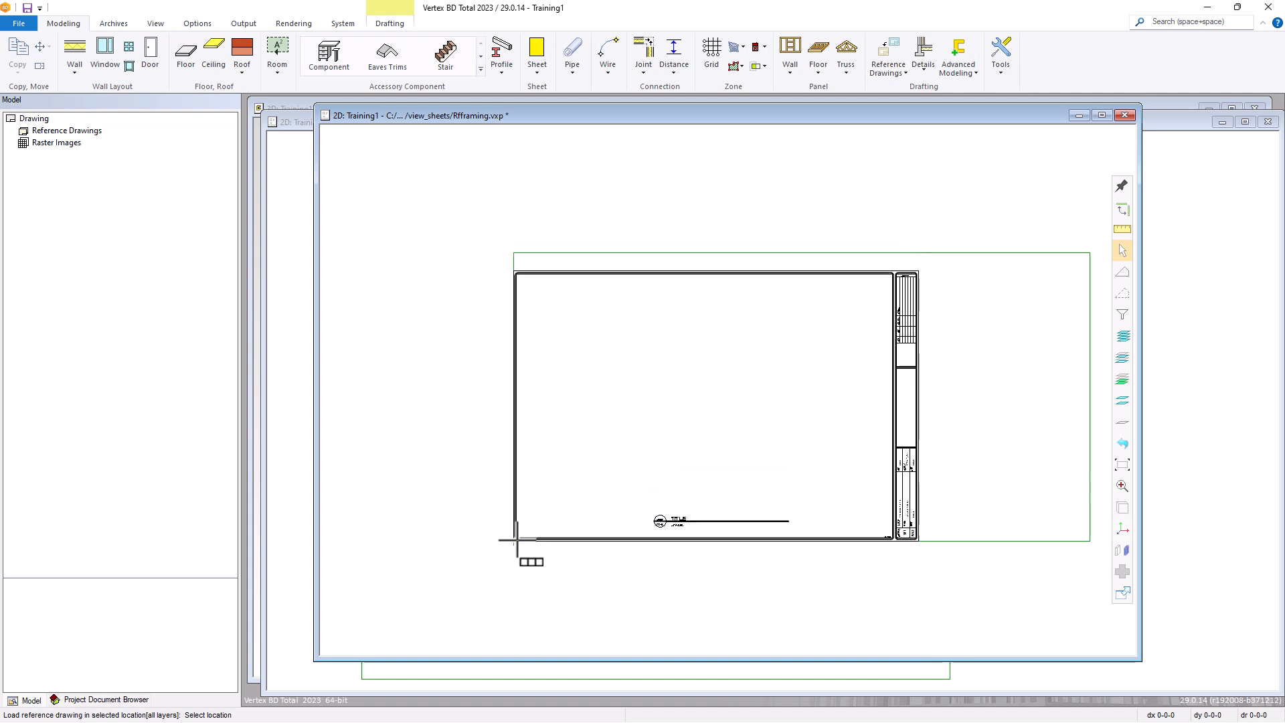
Redefine the sheet's drawing limits with a selection box fitted around the 24x36 title block border.
scroll(689, 498, "up", 1)
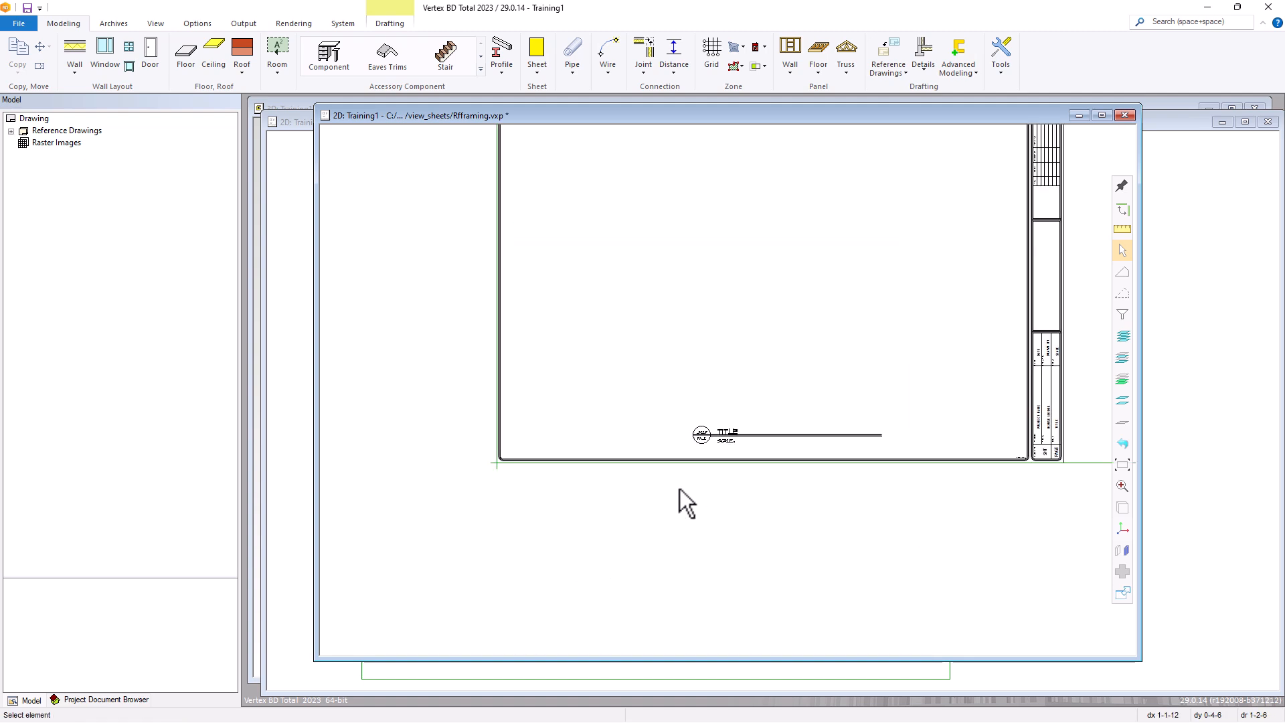
scroll(680, 488, "down", 2)
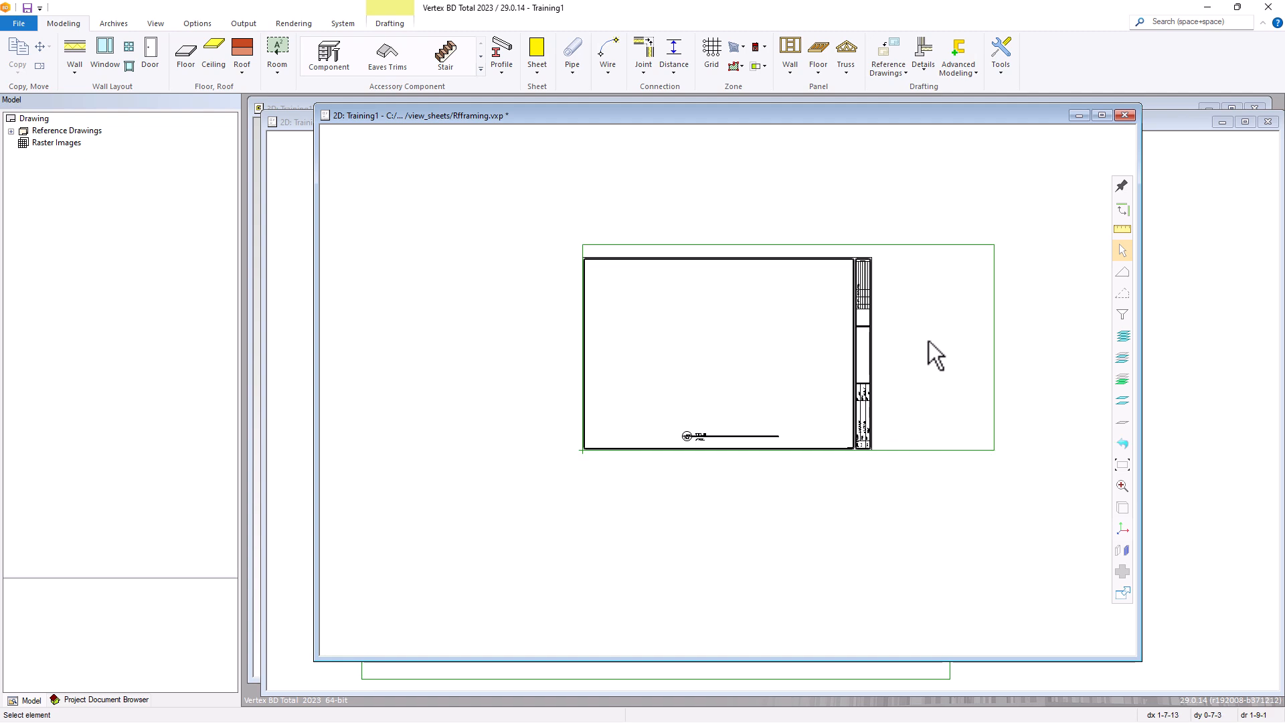
right_click(732, 332)
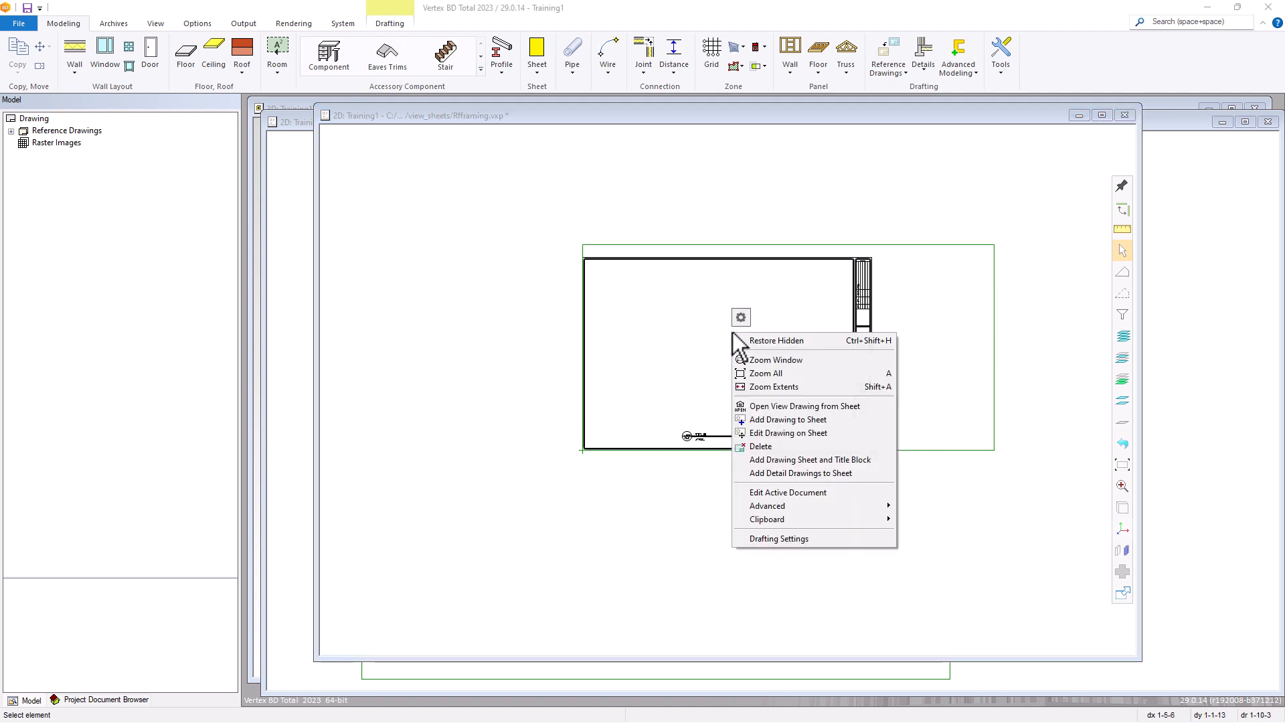
left_click(777, 539)
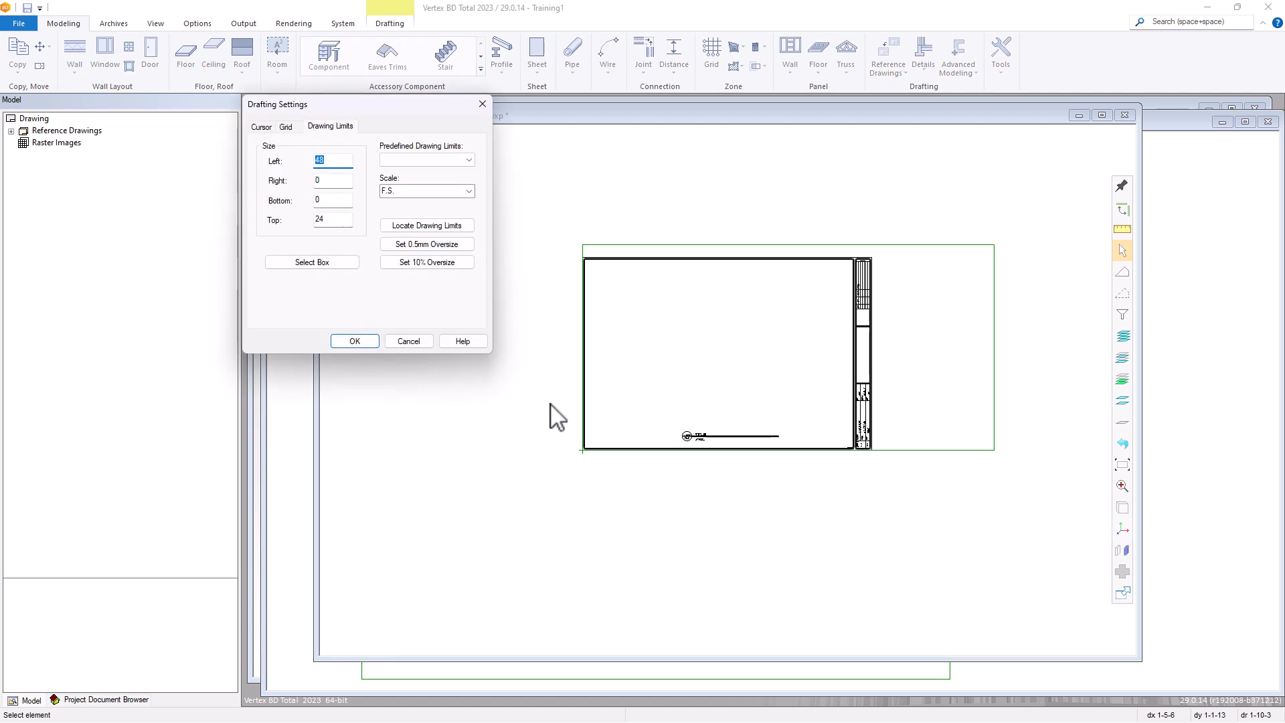
left_click(328, 263)
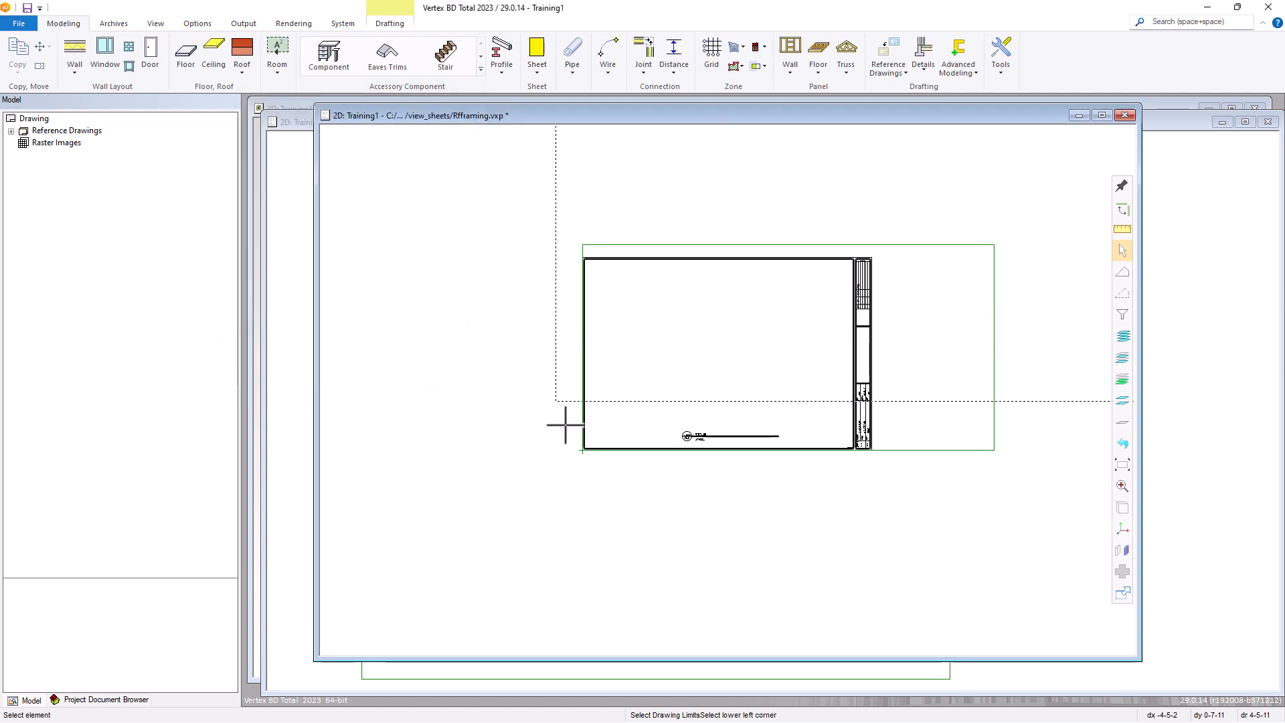
scroll(577, 462, "up", 6)
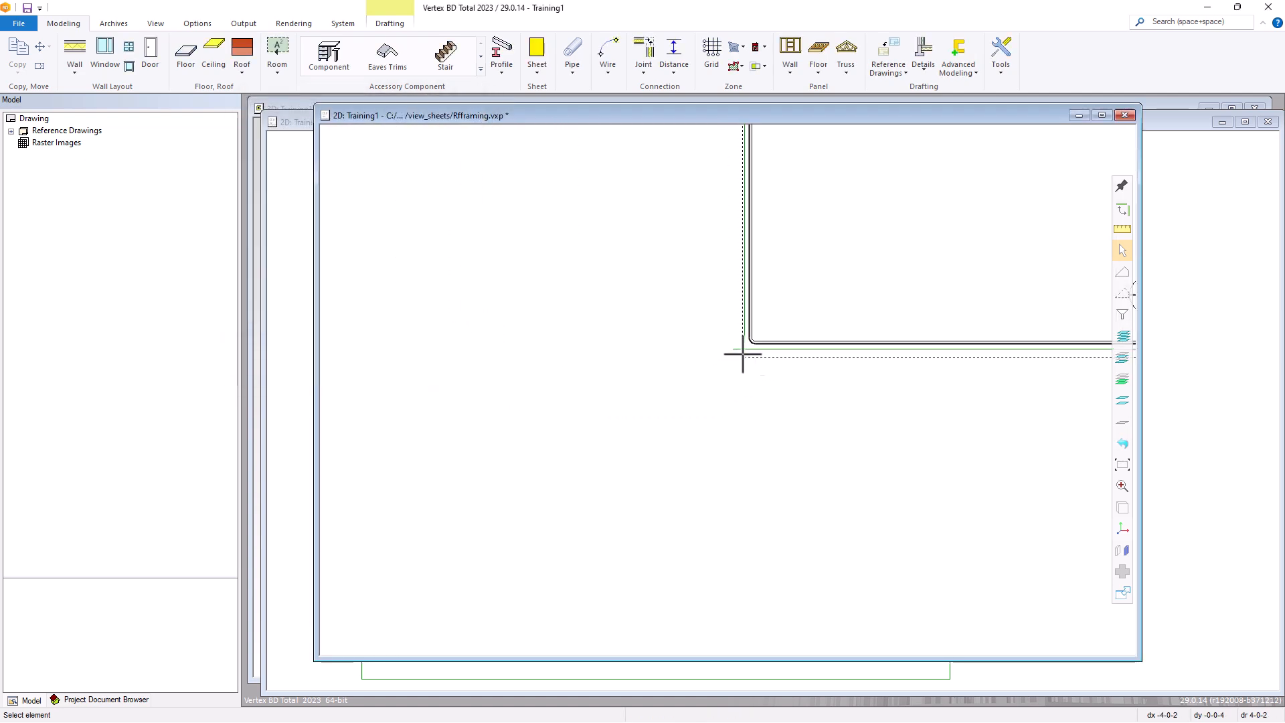
scroll(729, 390, "down", 5)
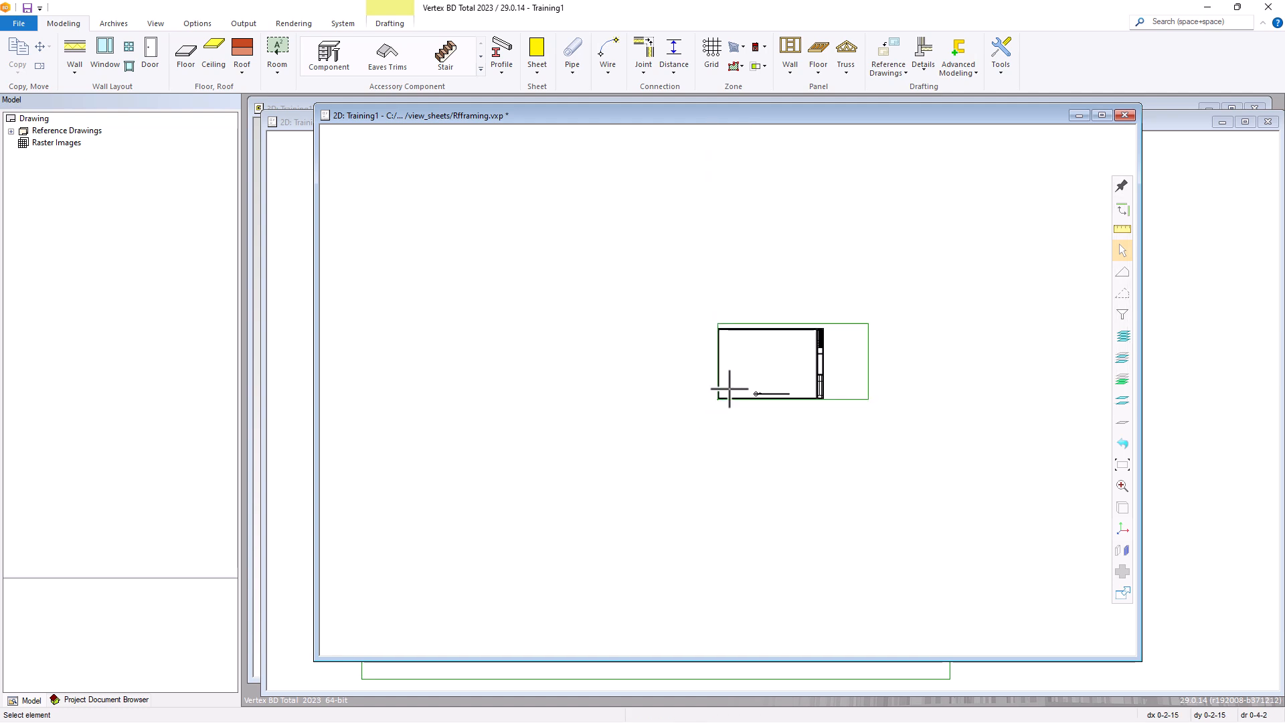
scroll(829, 339, "up", 5)
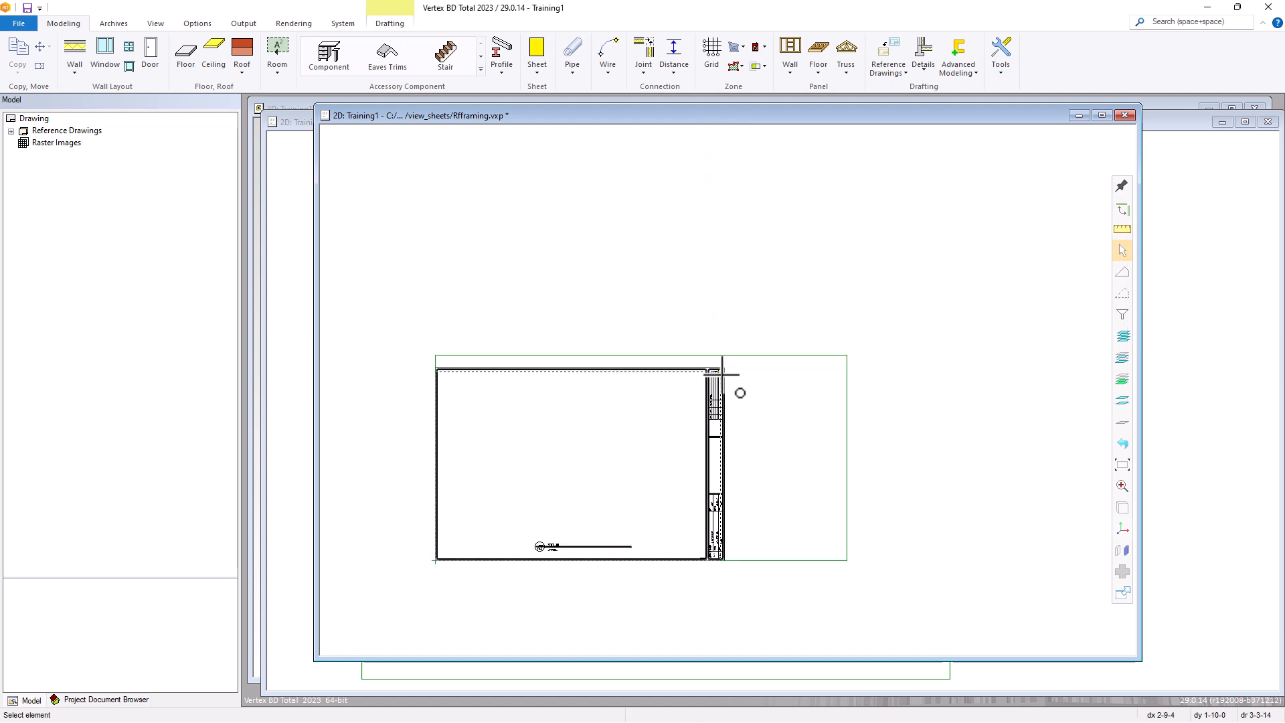
left_click(737, 373)
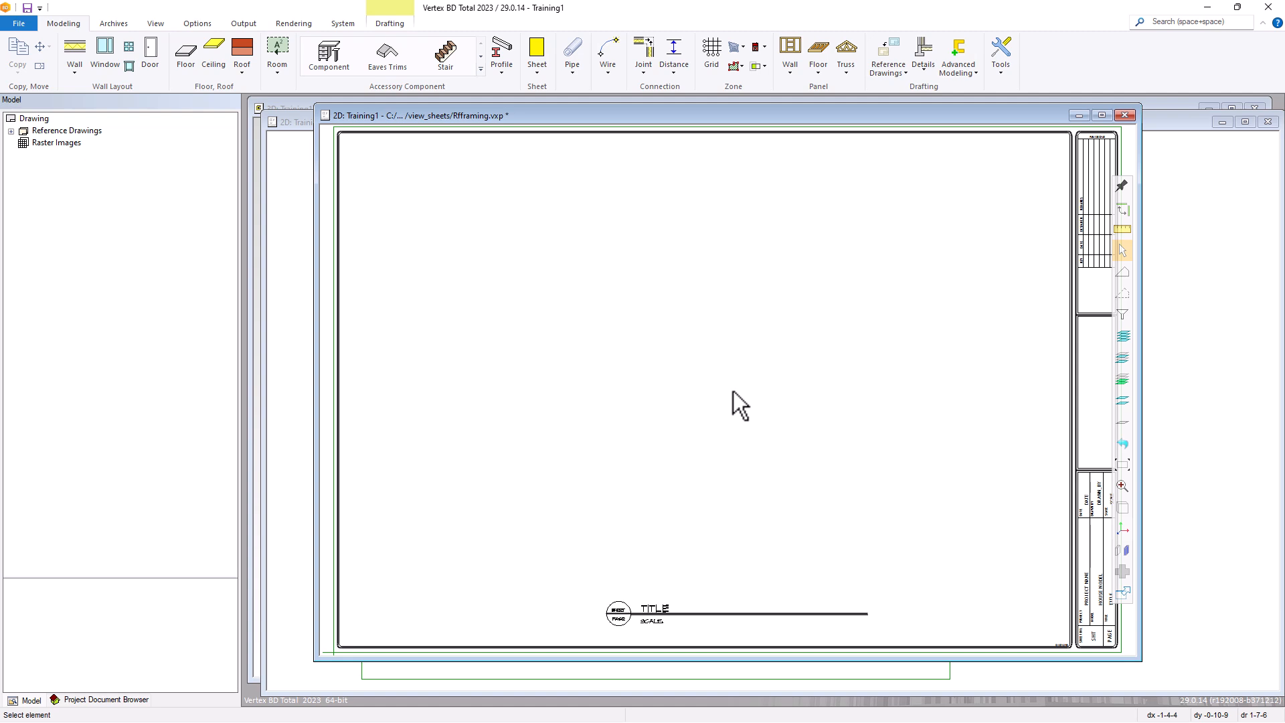
Add the floor plan drawing roof.vxp to the sheet at scale F.S. to 1/4", centred above the title mark.
left_click(244, 24)
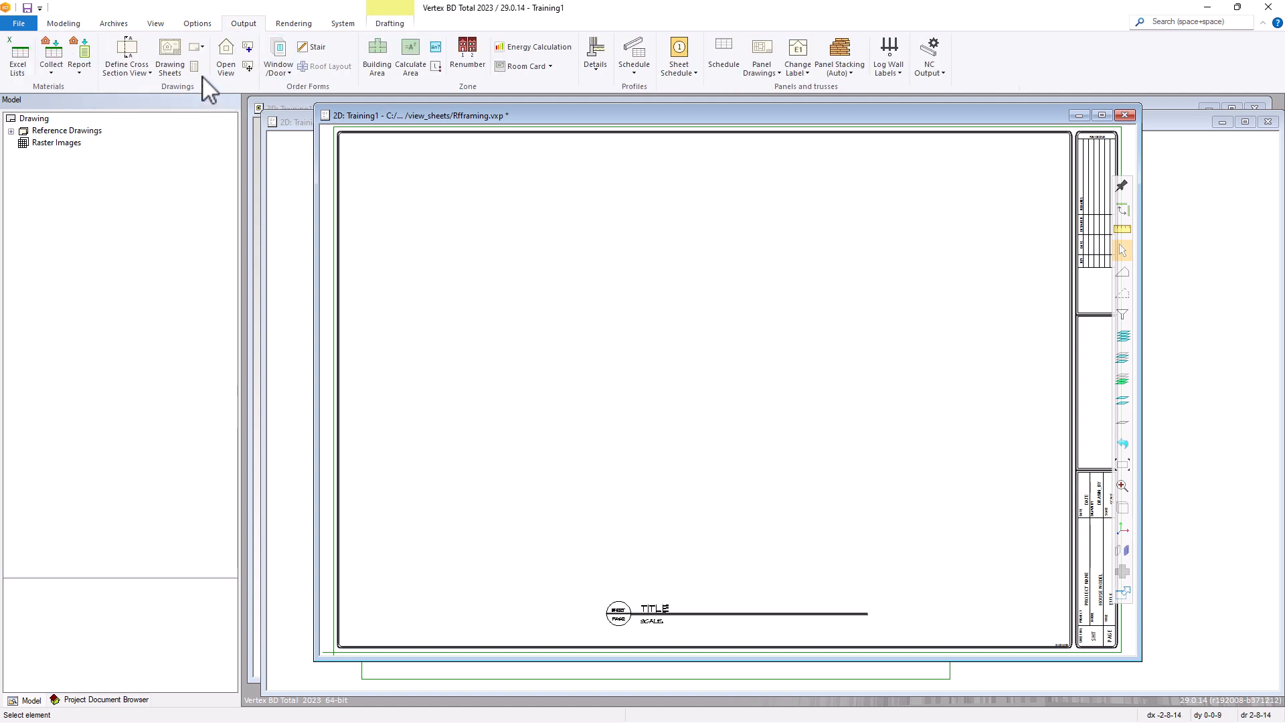
left_click(248, 50)
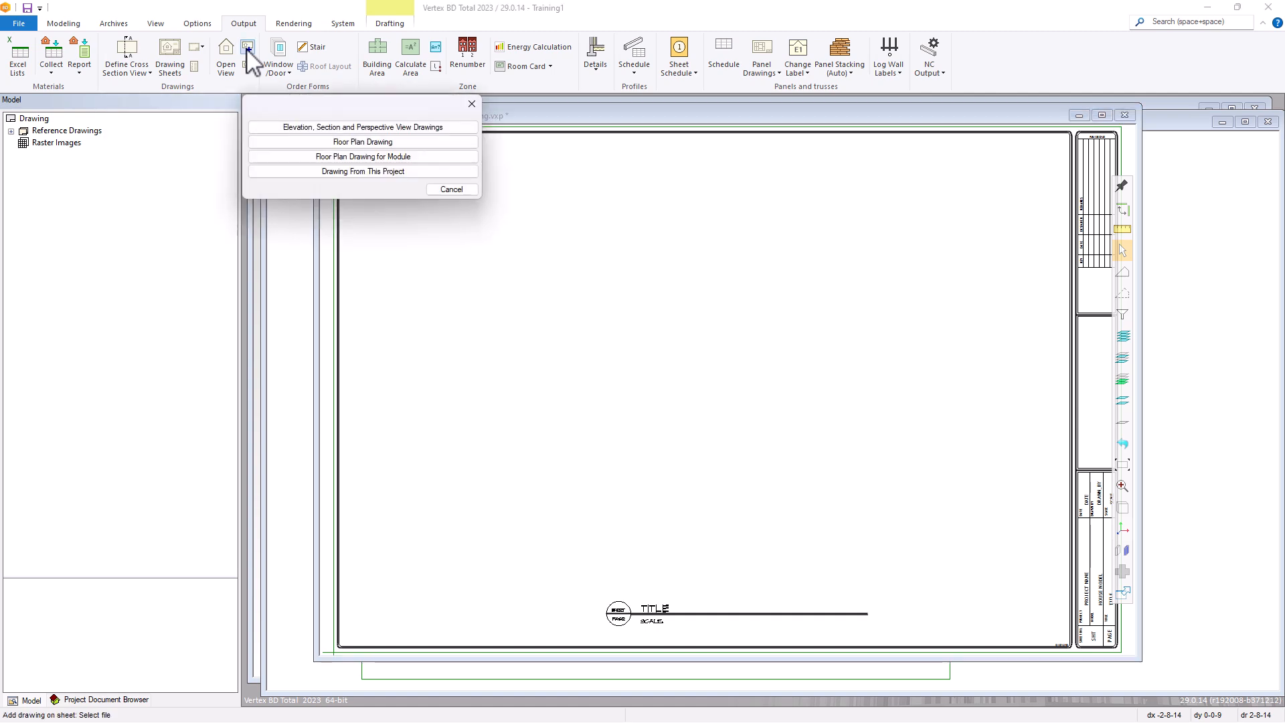
left_click(367, 142)
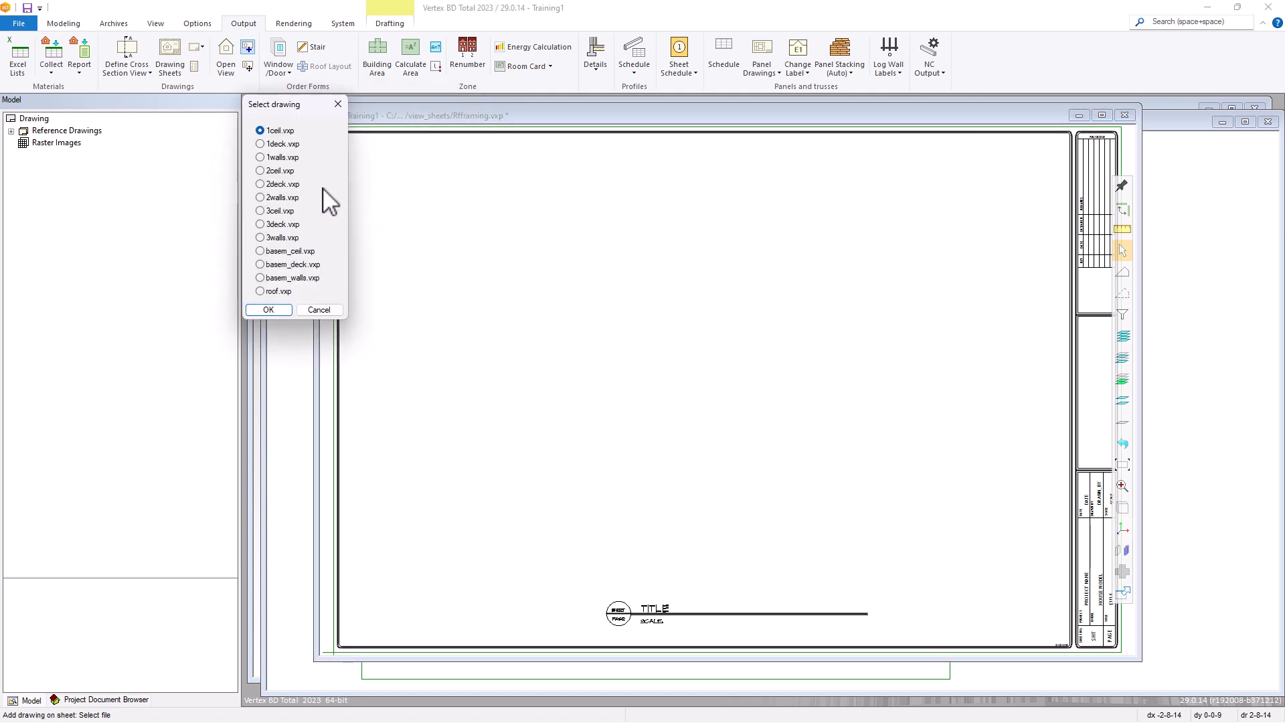
left_click(259, 292)
left_click(267, 310)
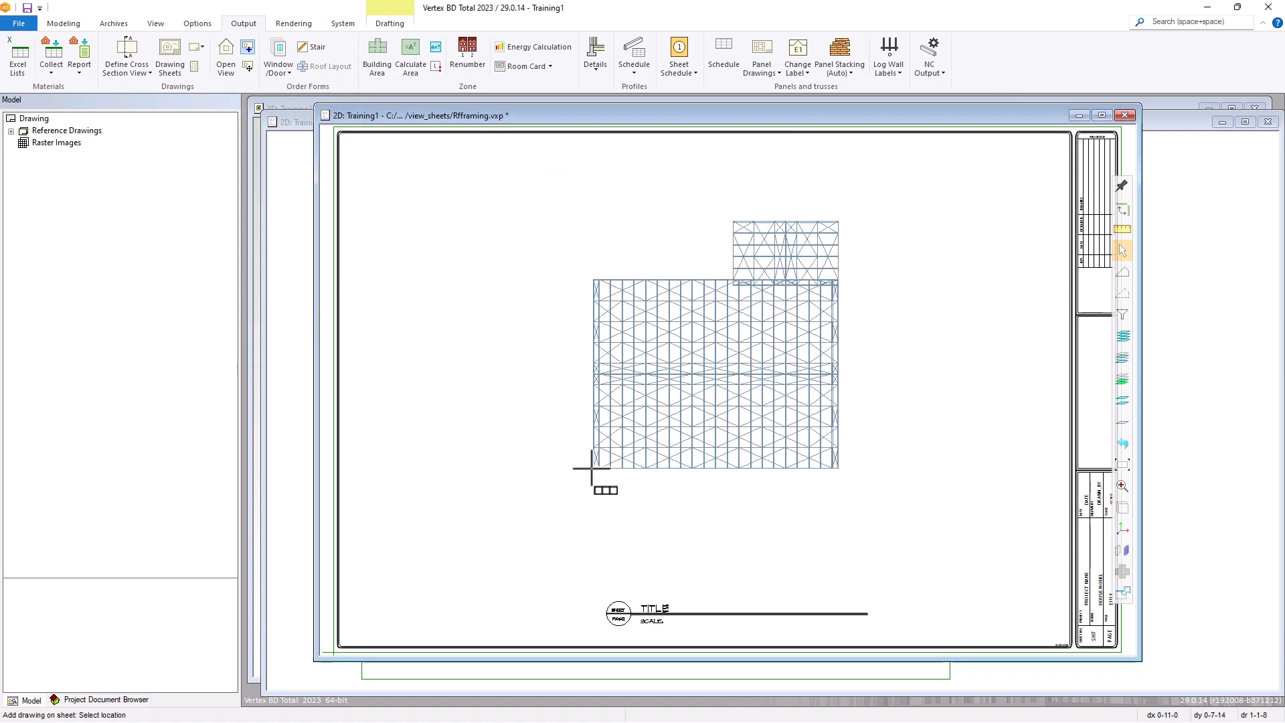
right_click(593, 466)
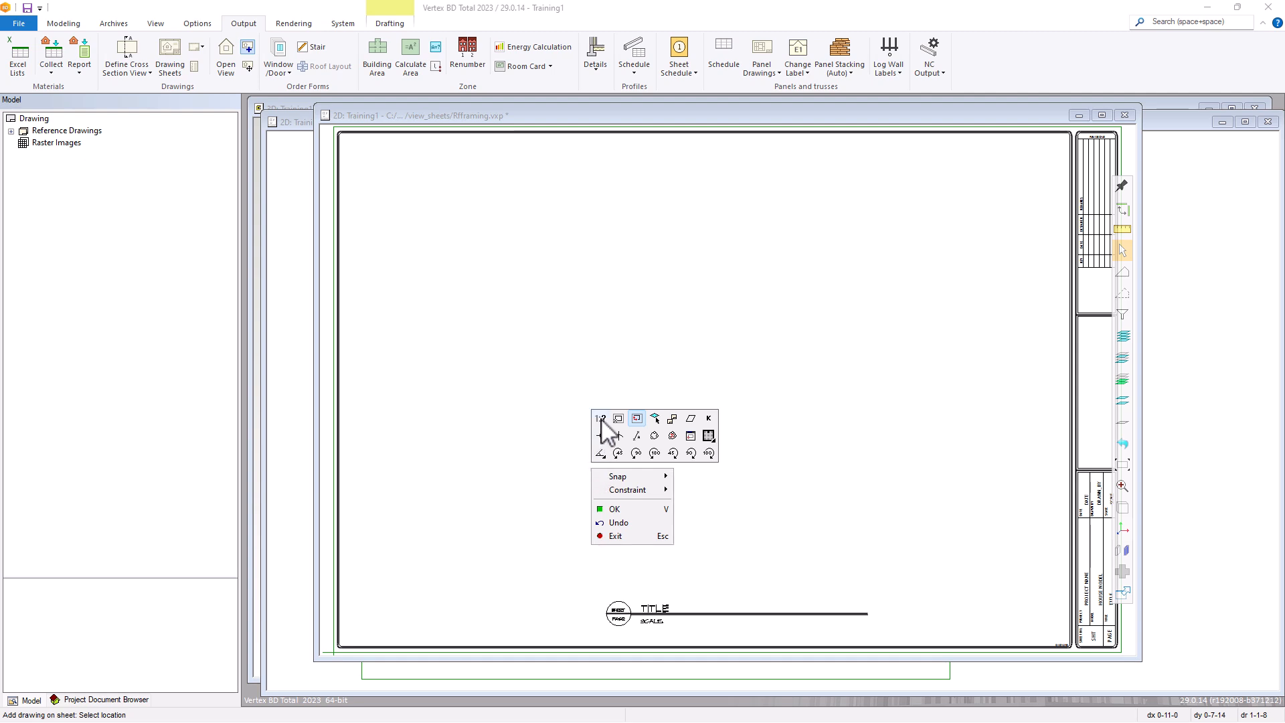
left_click(600, 418)
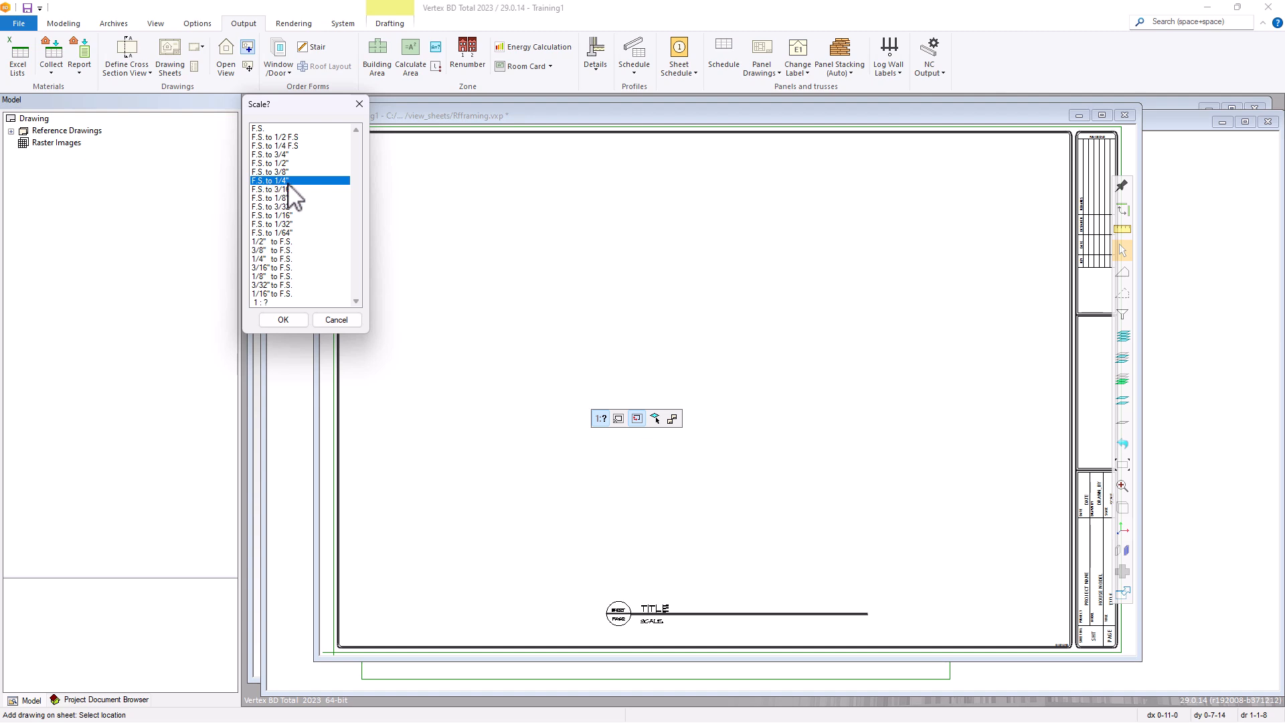
left_click(288, 320)
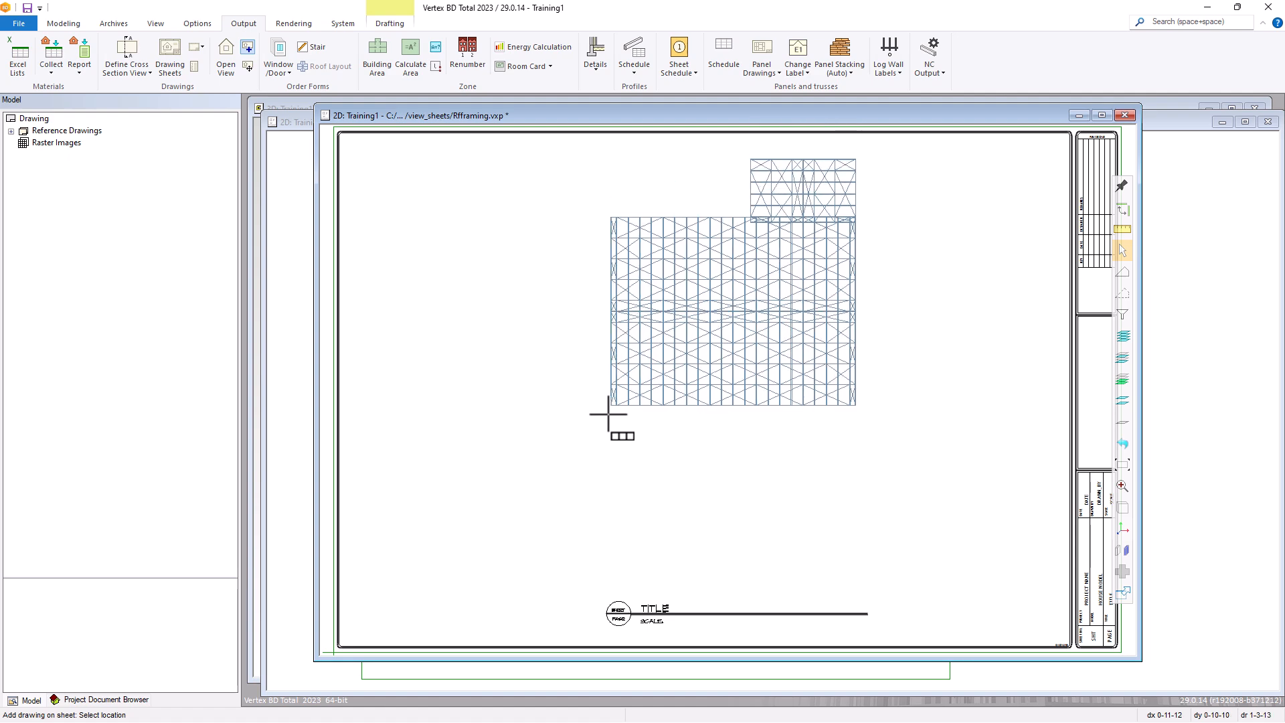
left_click(589, 460)
right_click(659, 460)
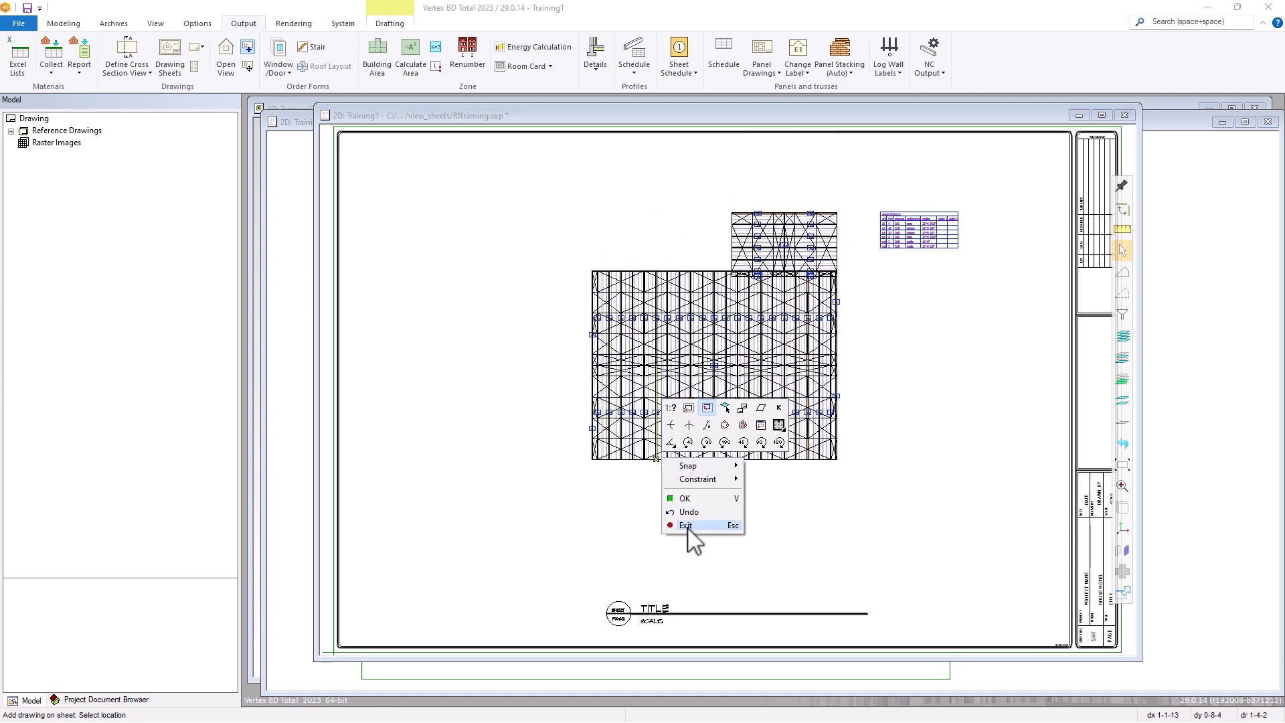
left_click(685, 525)
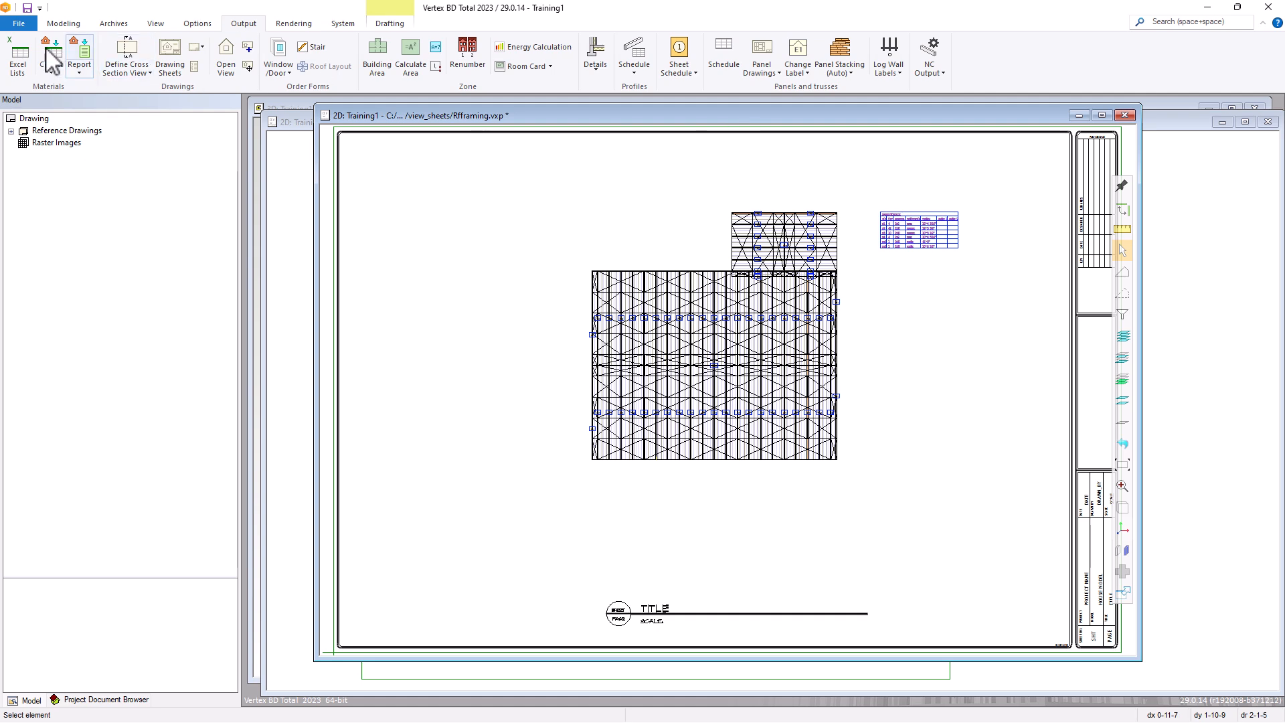
Save and close the Rfframing sheet, and return to the Roof Framing plan.
left_click(27, 9)
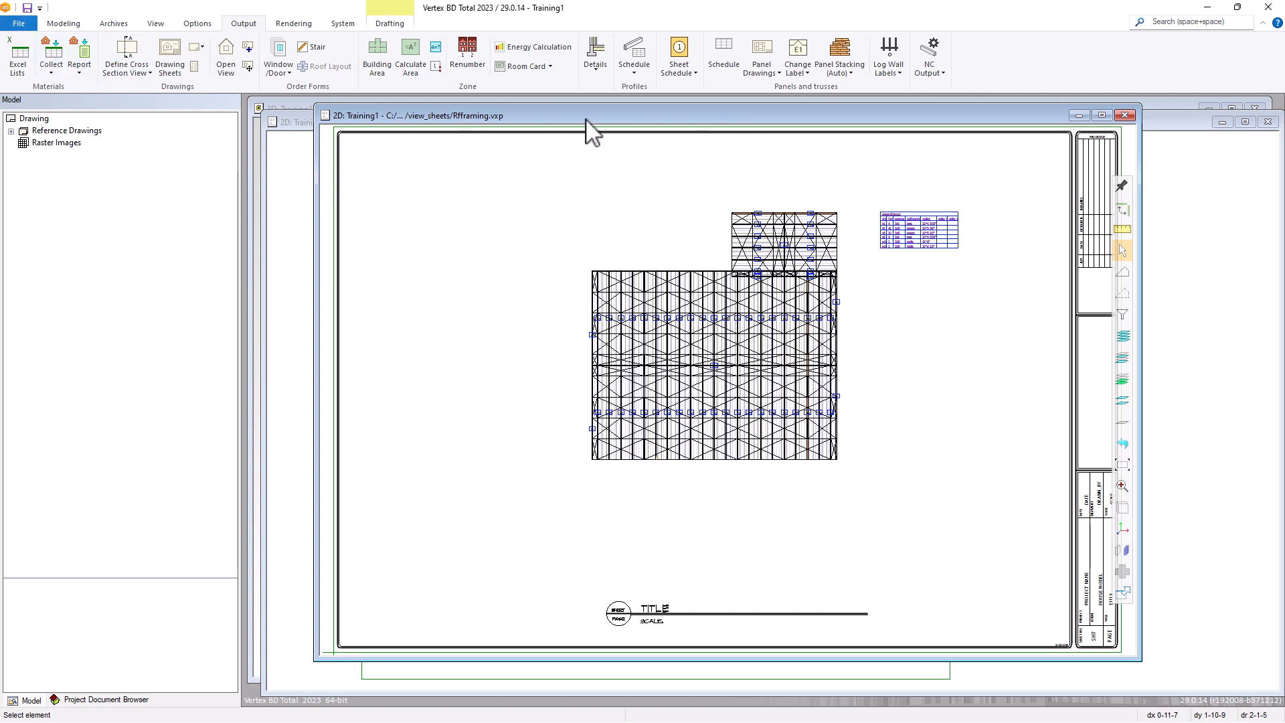
left_click(1127, 115)
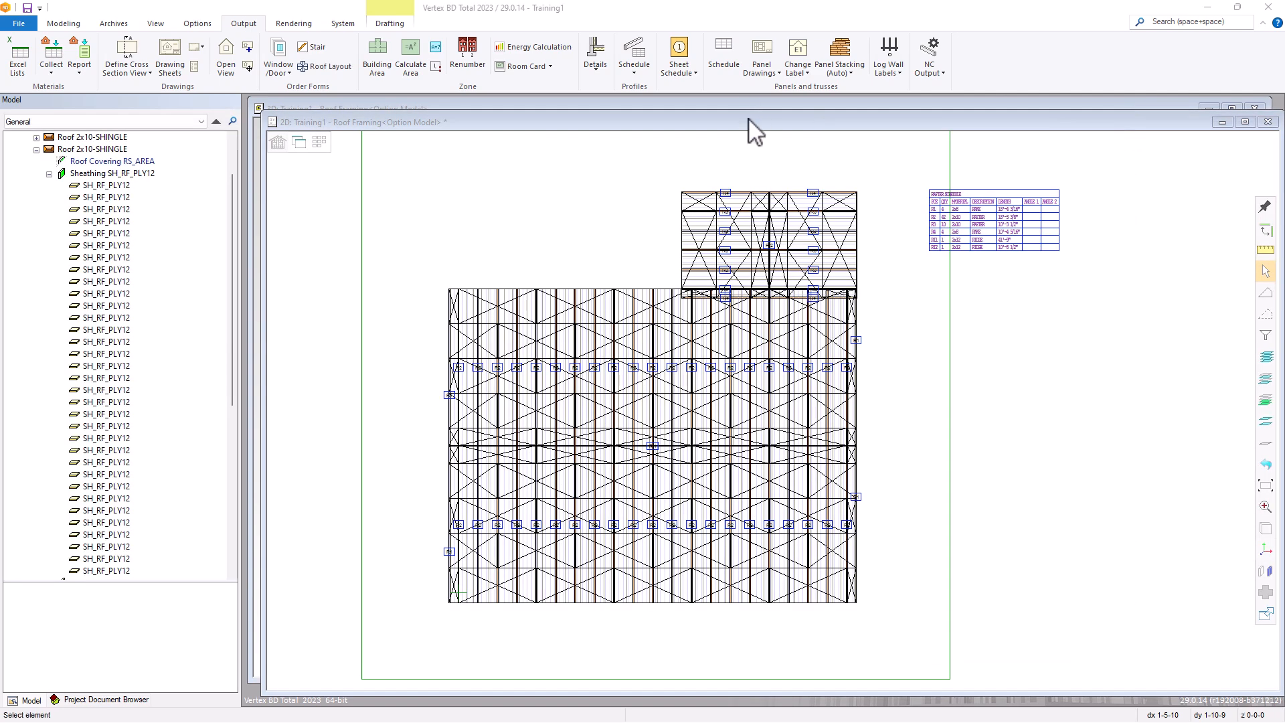
left_click(750, 127)
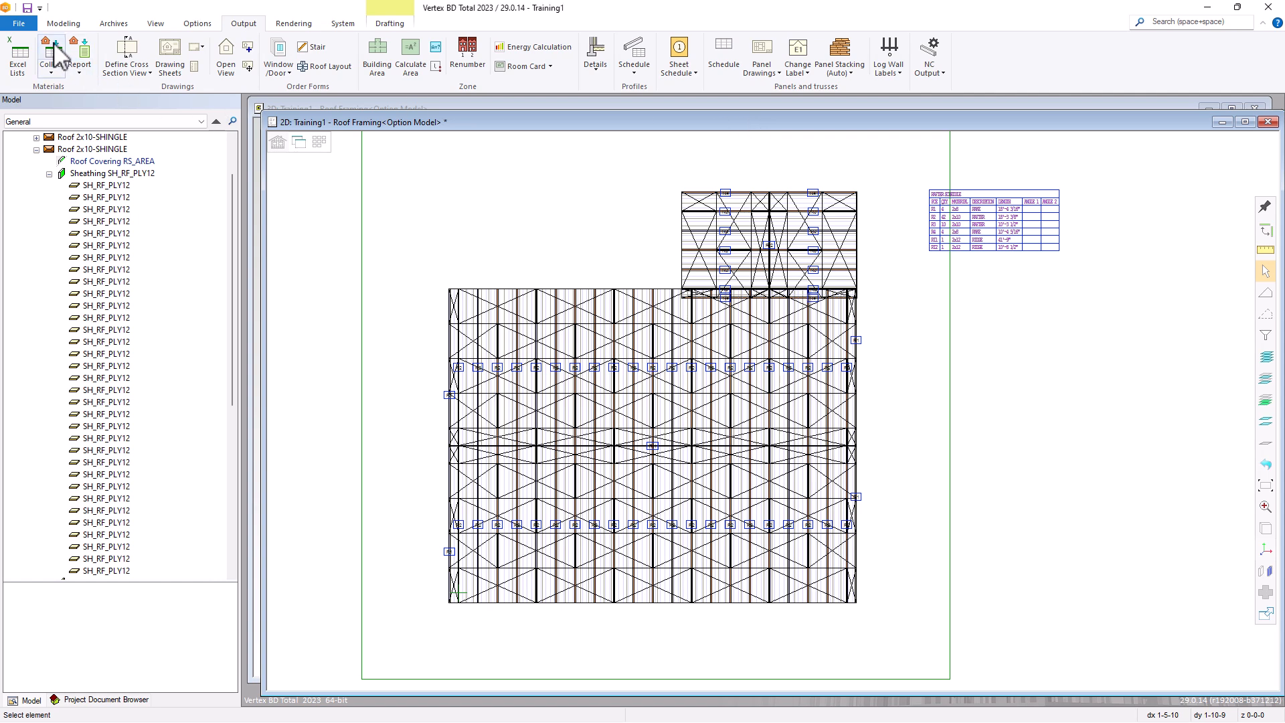
Build the drawing sheet Rfframing.vxp with views and models updated, and reposition and enlarge its window over the plan.
left_click(164, 49)
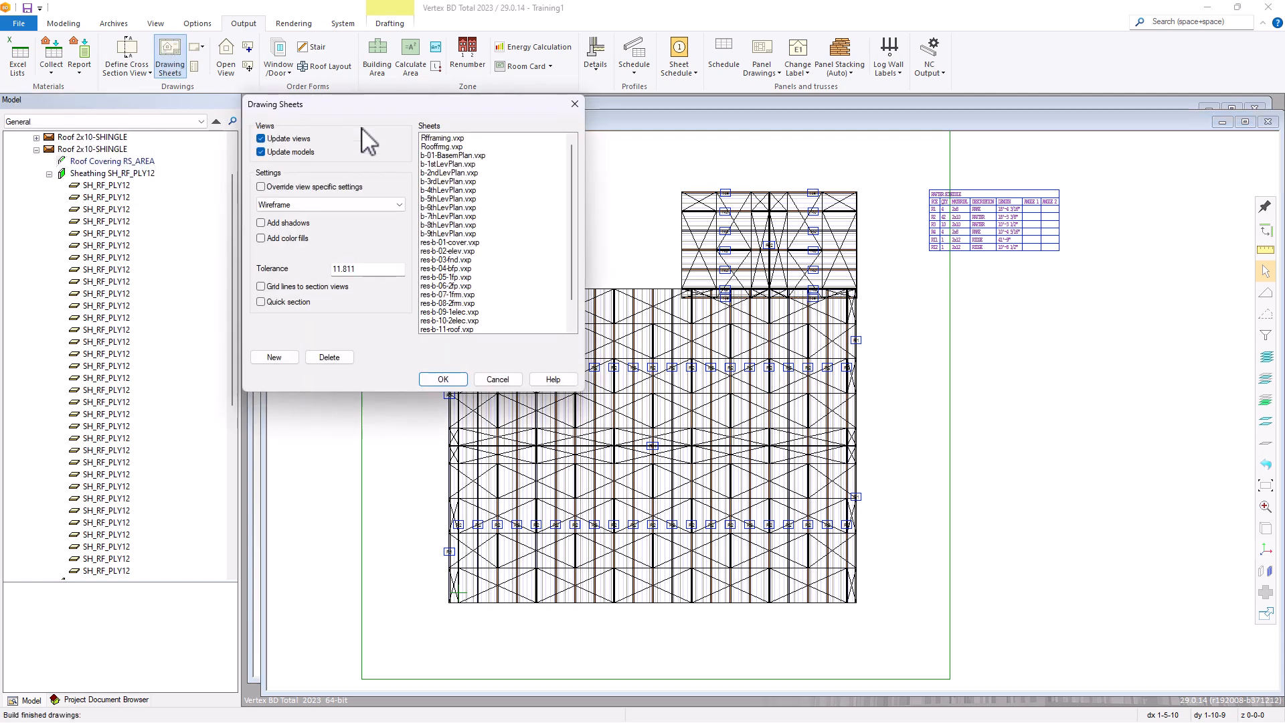
left_click(440, 139)
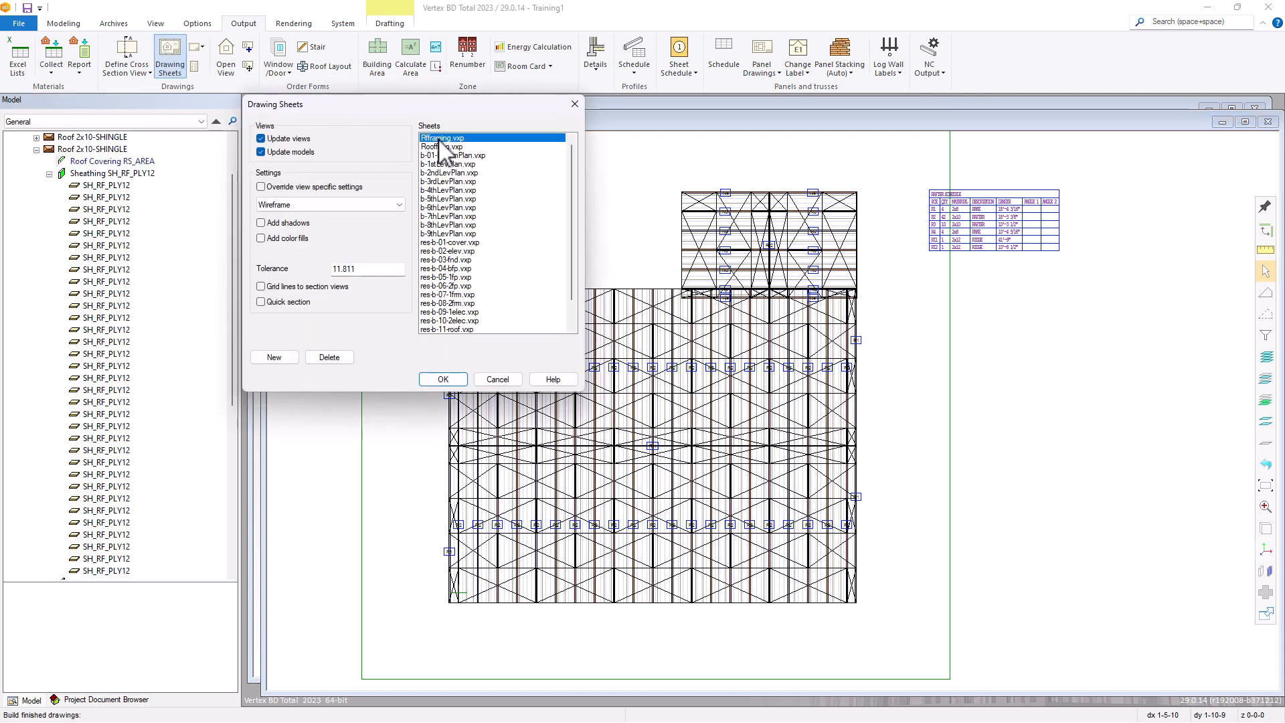
left_click(454, 379)
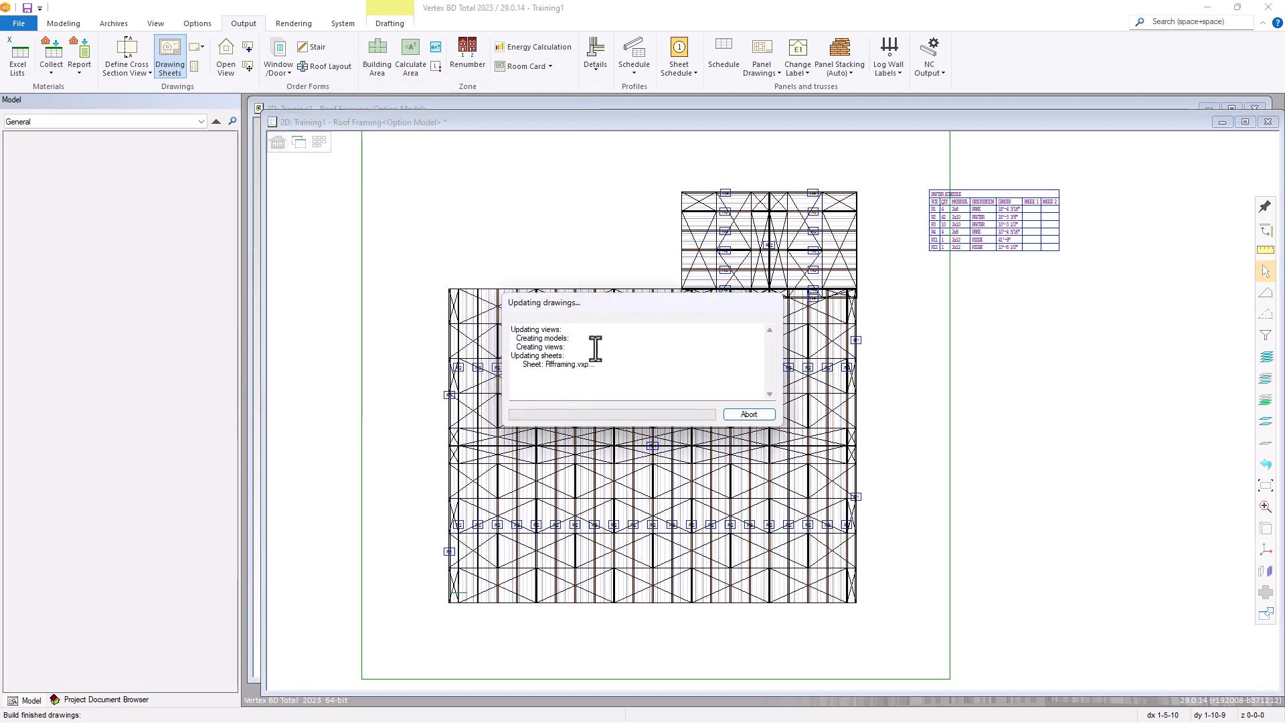
left_click_drag(570, 142, 604, 127)
left_click_drag(827, 490, 1103, 659)
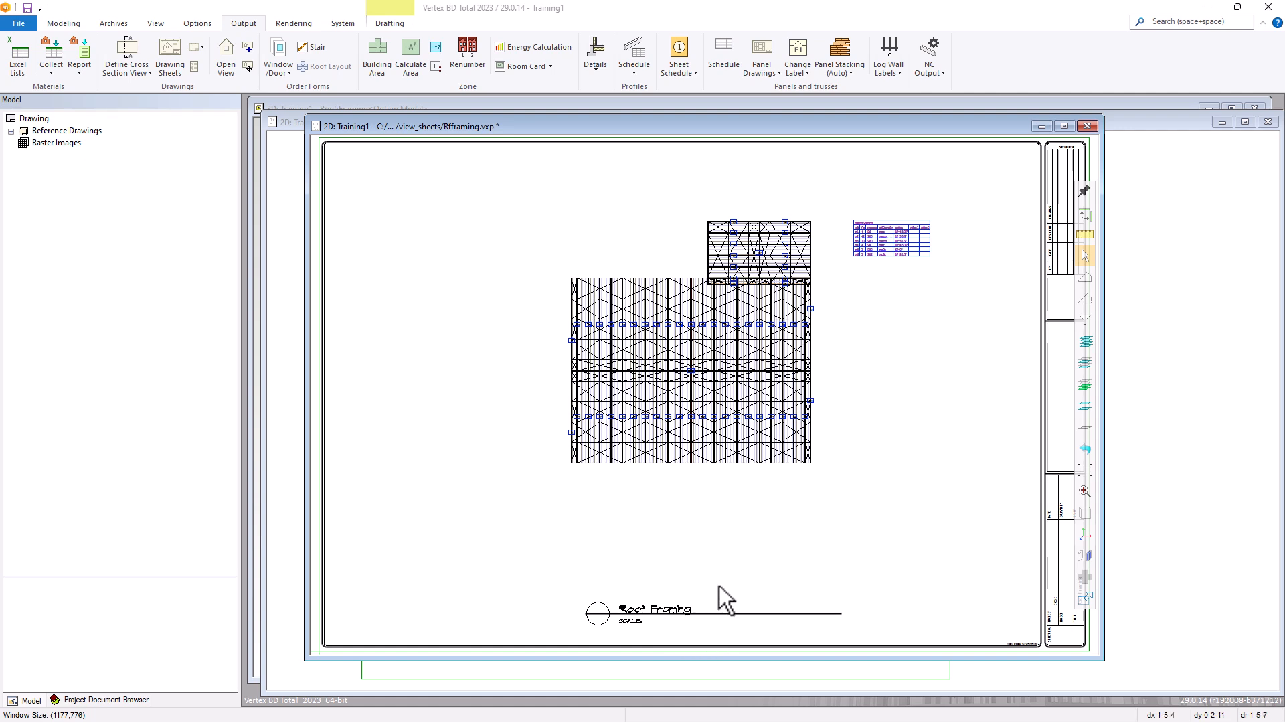
Set the Roof Framing sheet's scale to 1/4"=1'-0" and its sheet size to d-24x36 in the document information.
right_click(766, 499)
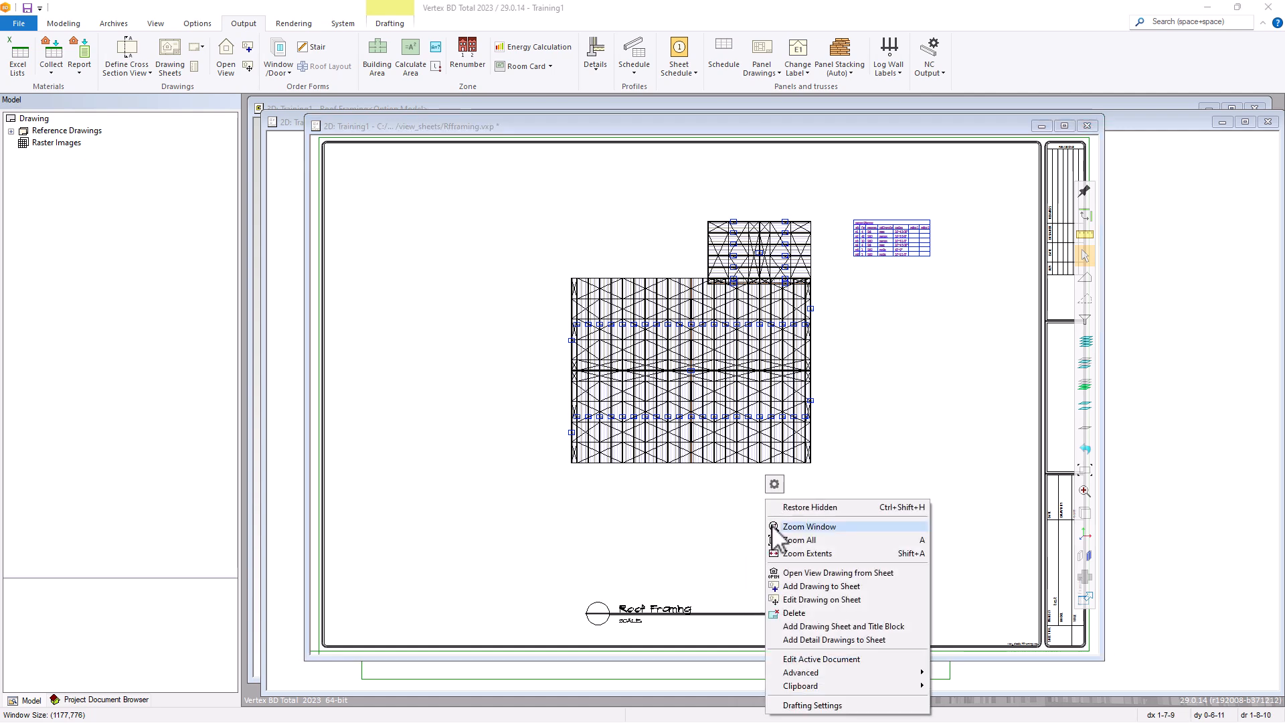
left_click(813, 659)
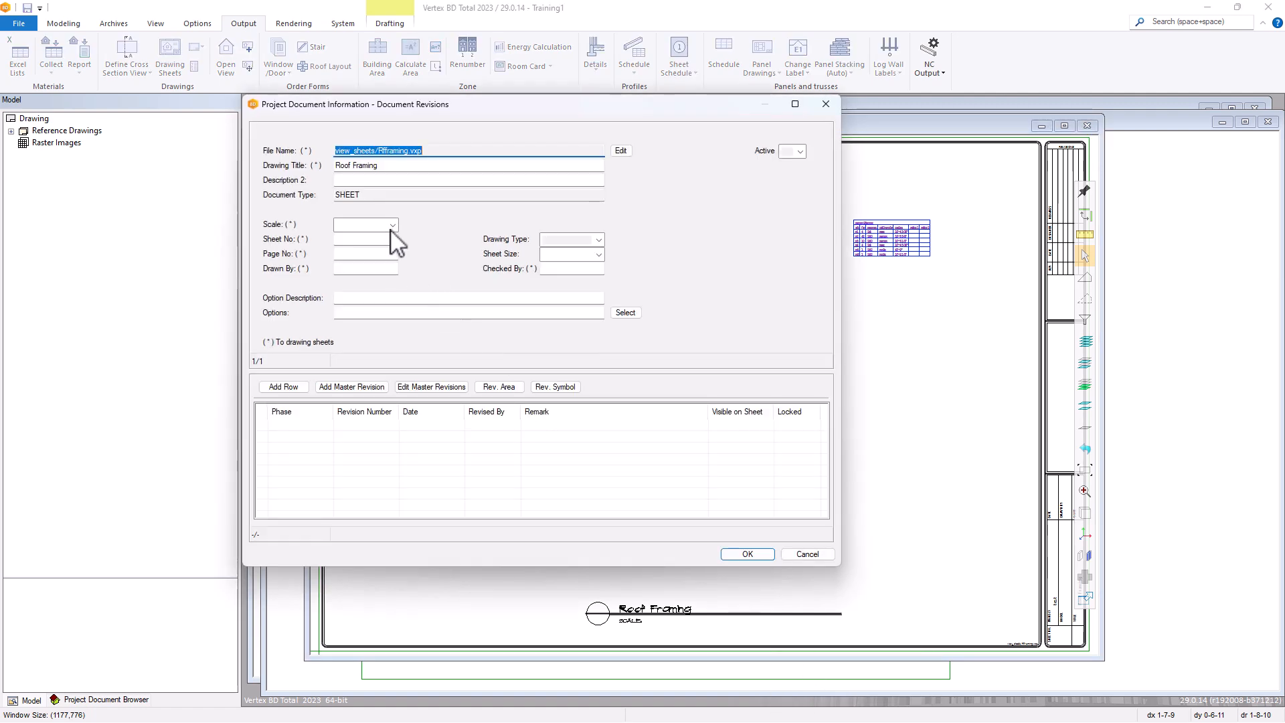
left_click(392, 226)
left_click(360, 292)
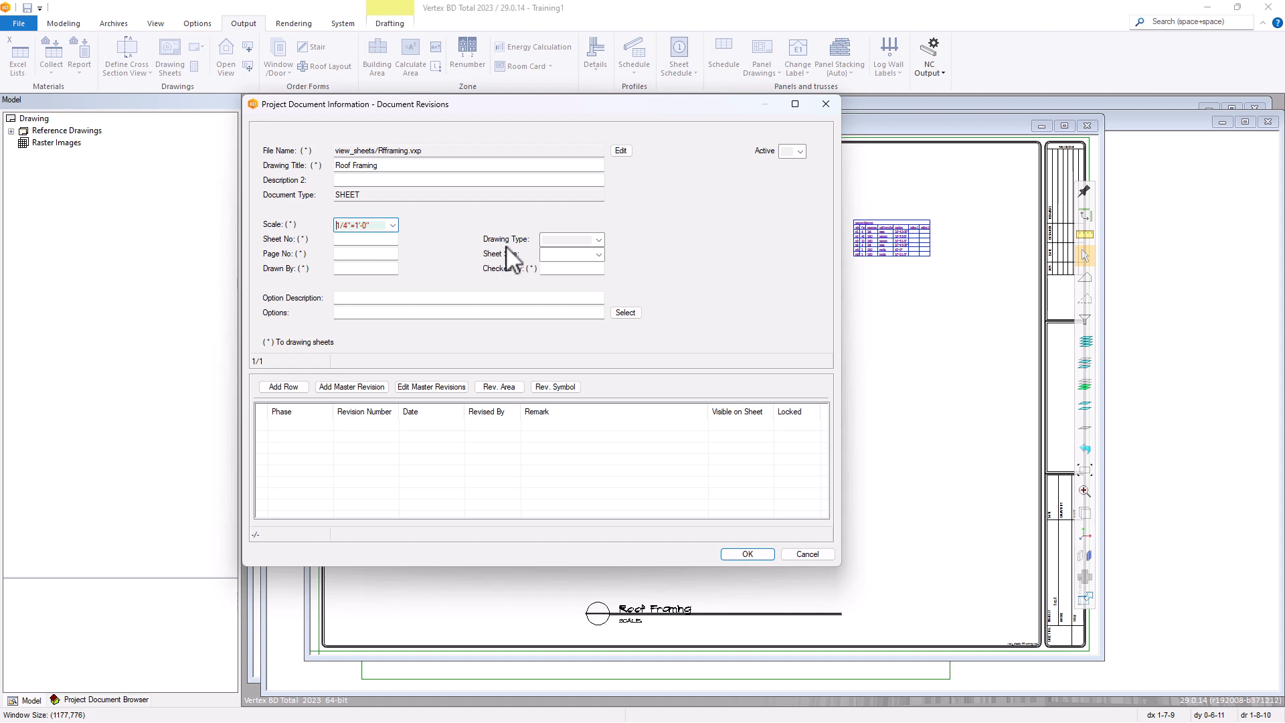
left_click(598, 255)
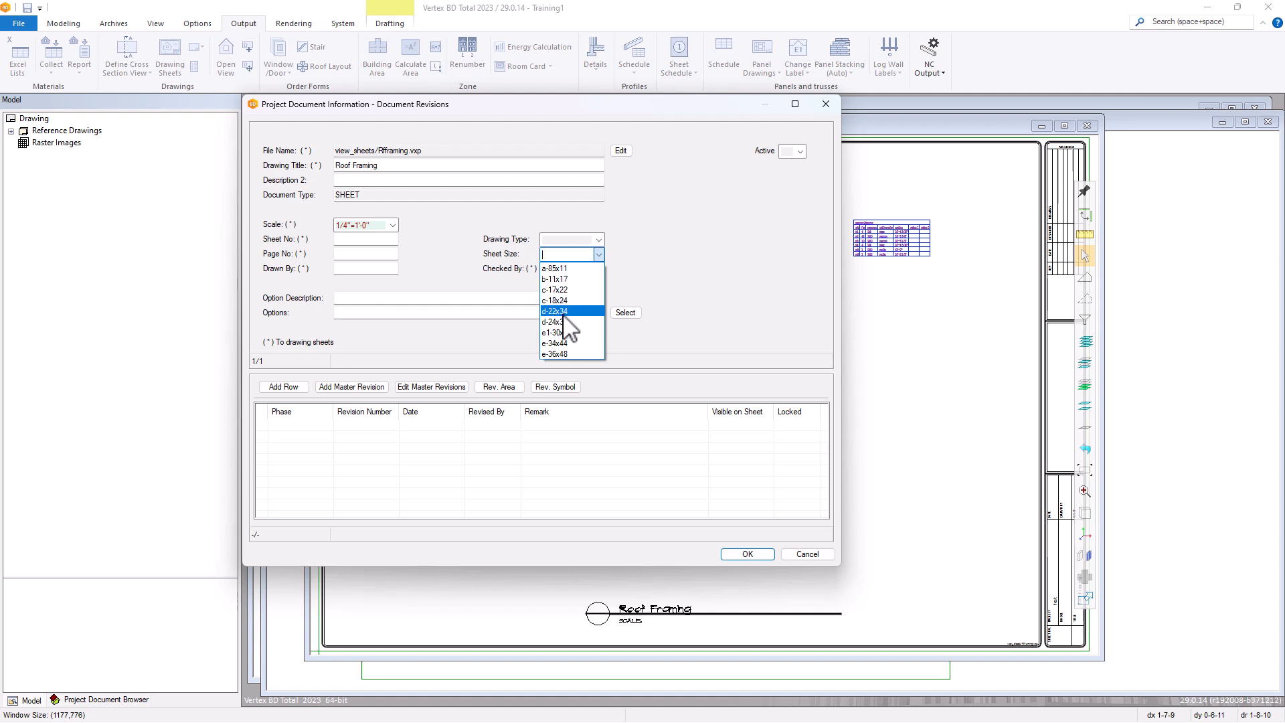
left_click(559, 322)
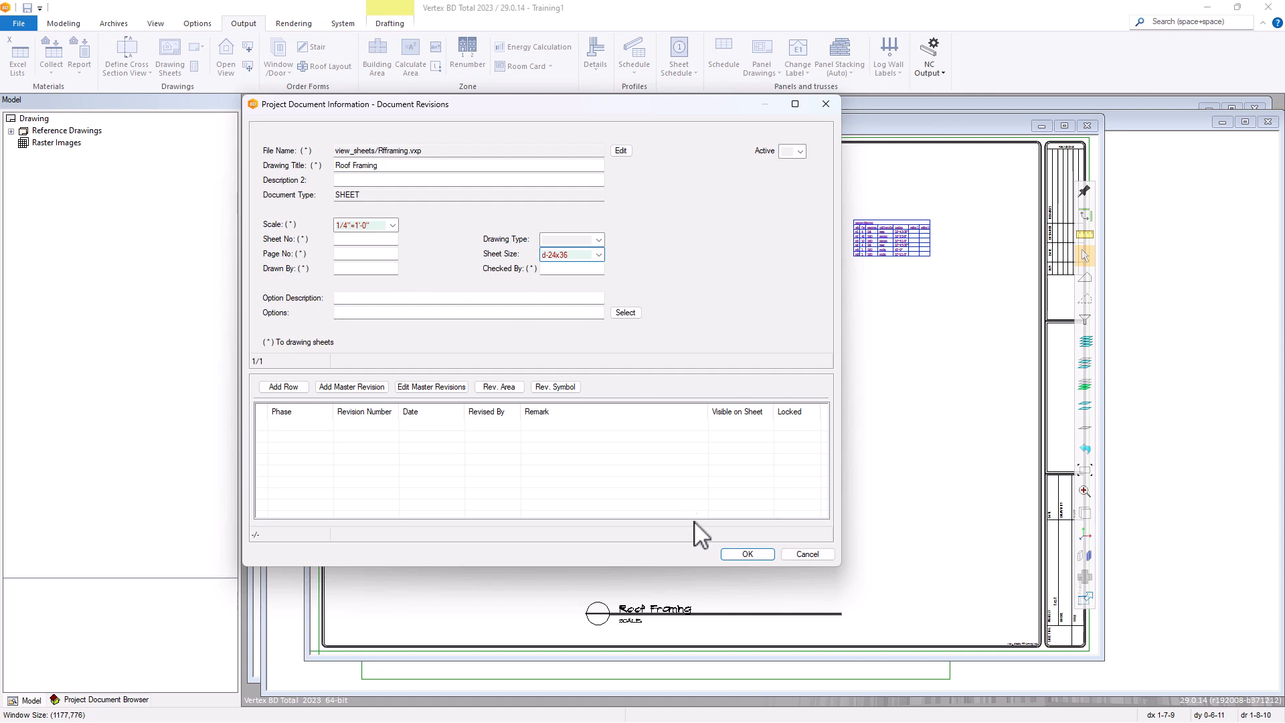
left_click(741, 556)
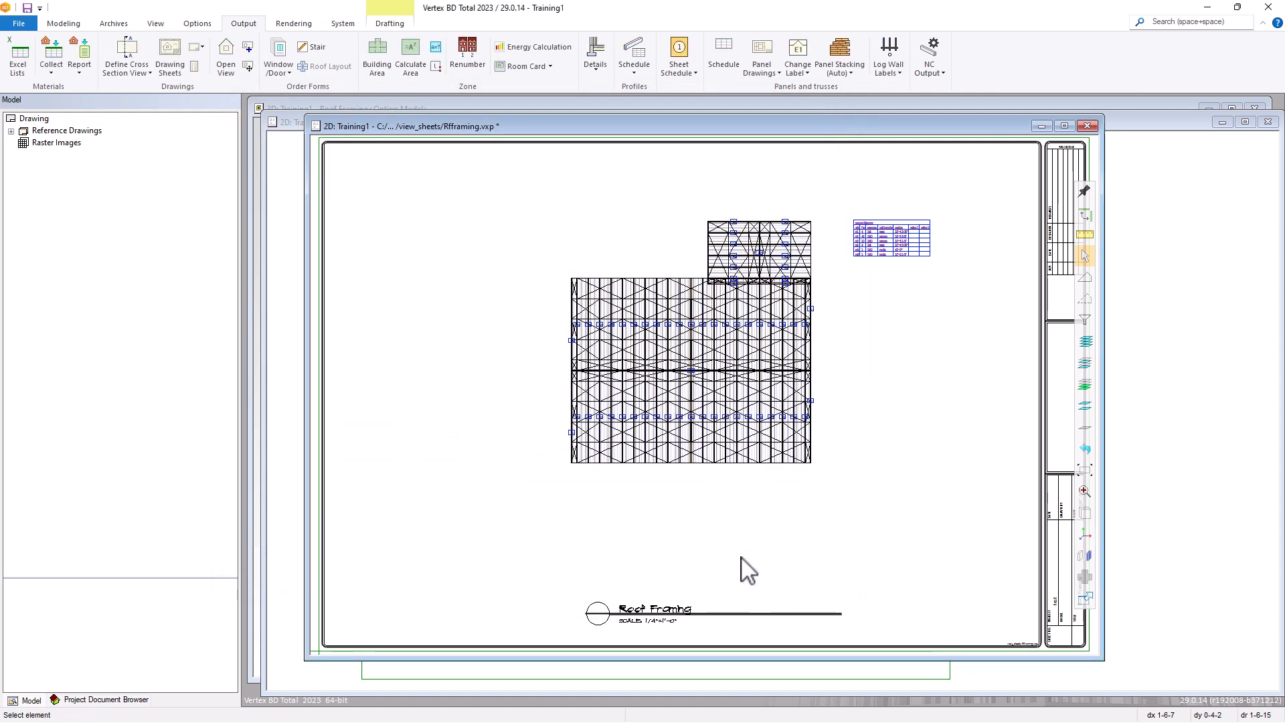
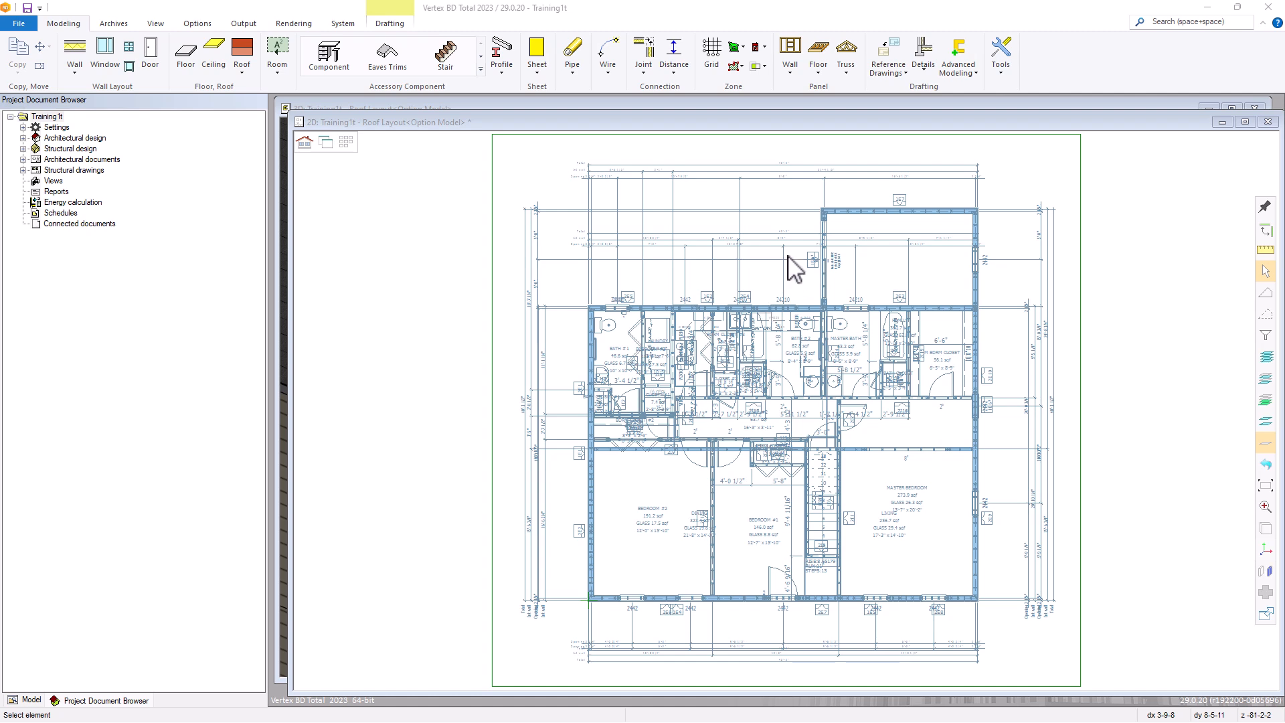
Review the available export and import formats in Links to Truss Design, then close the list without running one.
left_click(849, 77)
left_click(852, 66)
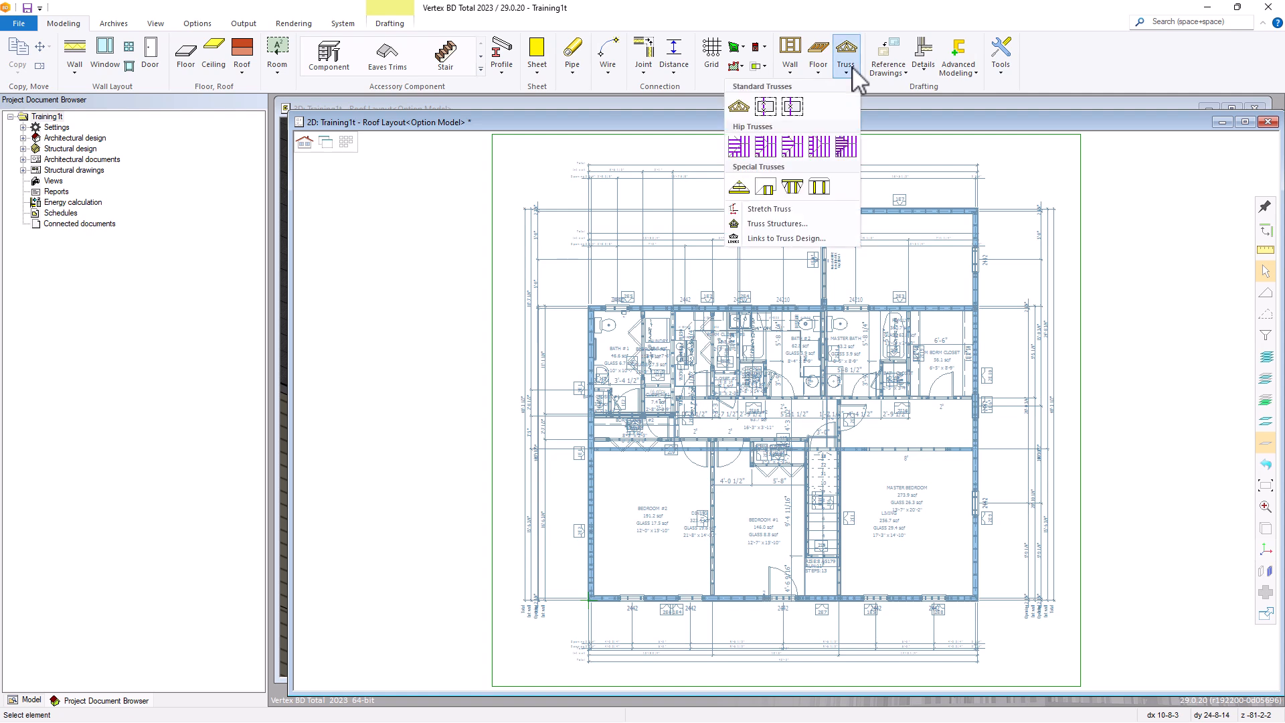
left_click(779, 239)
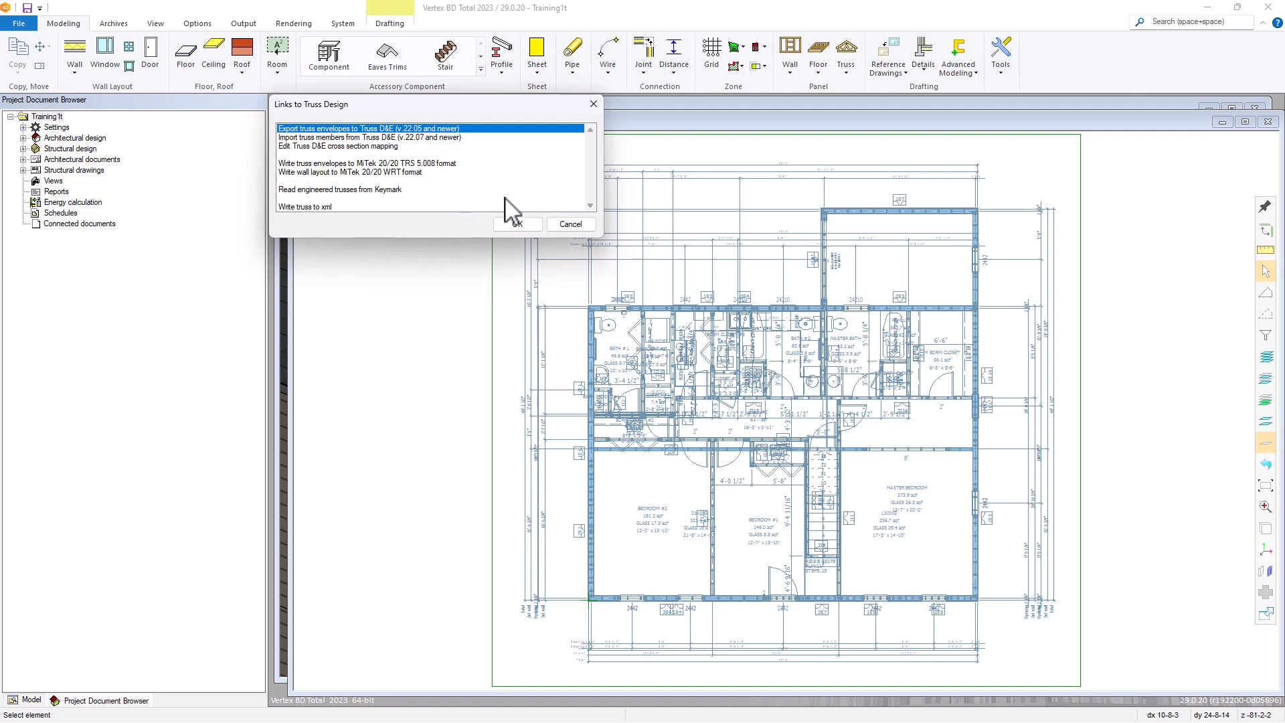
left_click(570, 223)
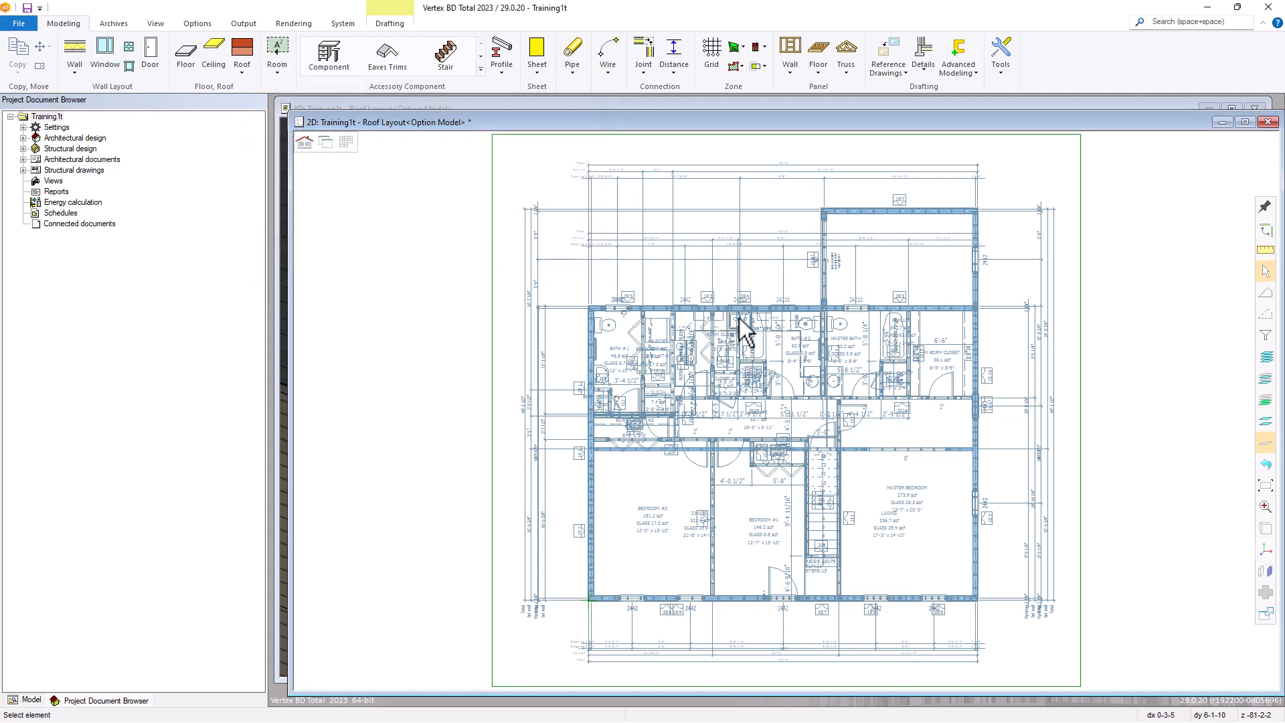
In the 3D view, disconnect the overly tall exterior wall of the one-story extension from the roof.
scroll(718, 296, "up", 1)
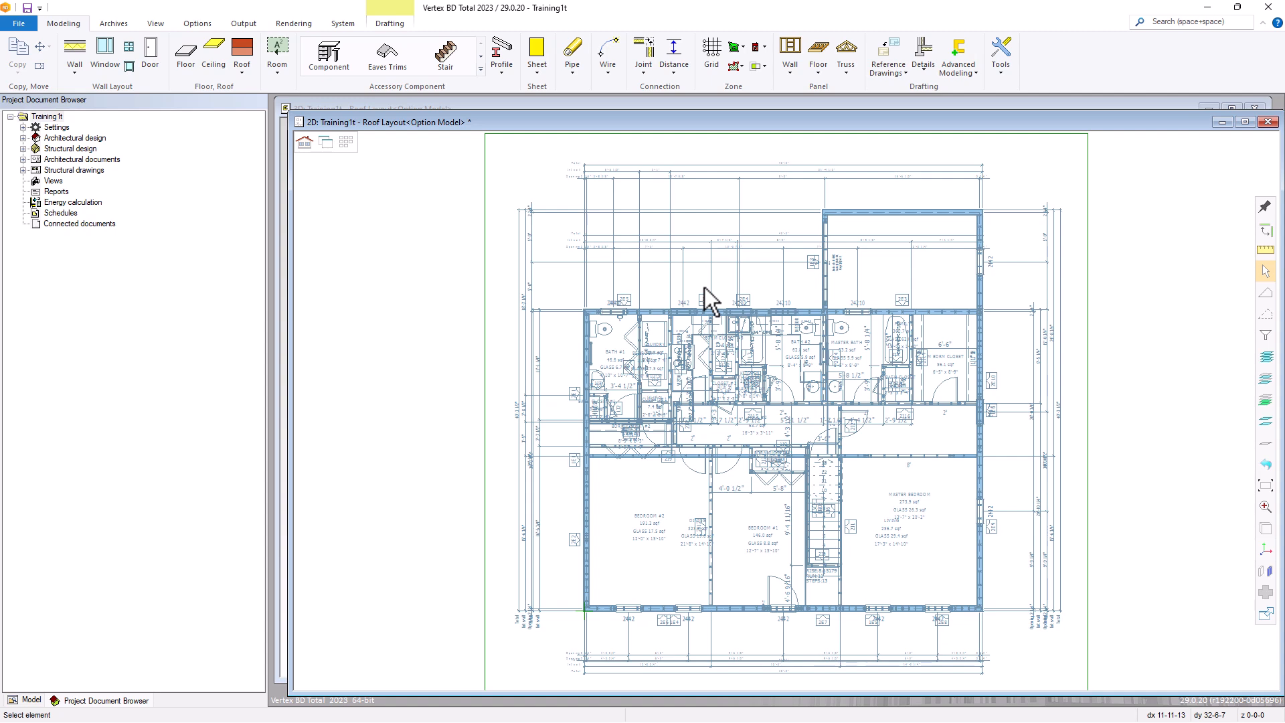
left_click(326, 143)
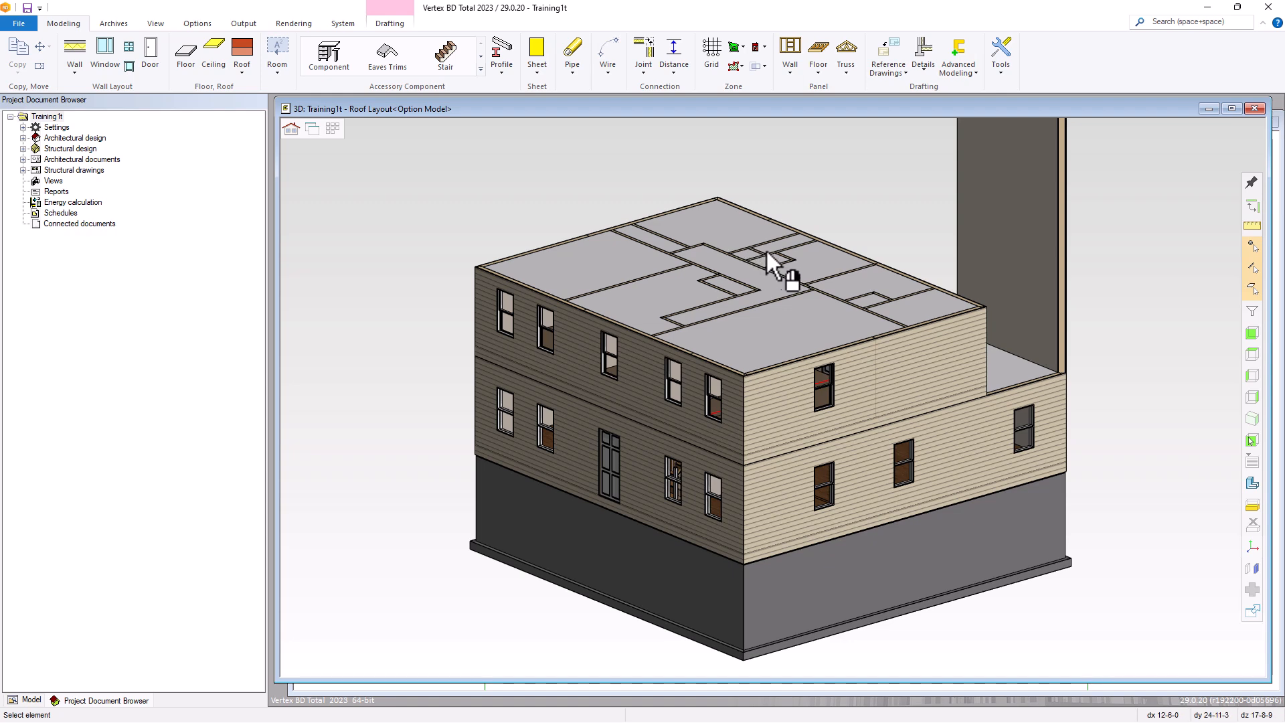
left_click(1029, 254)
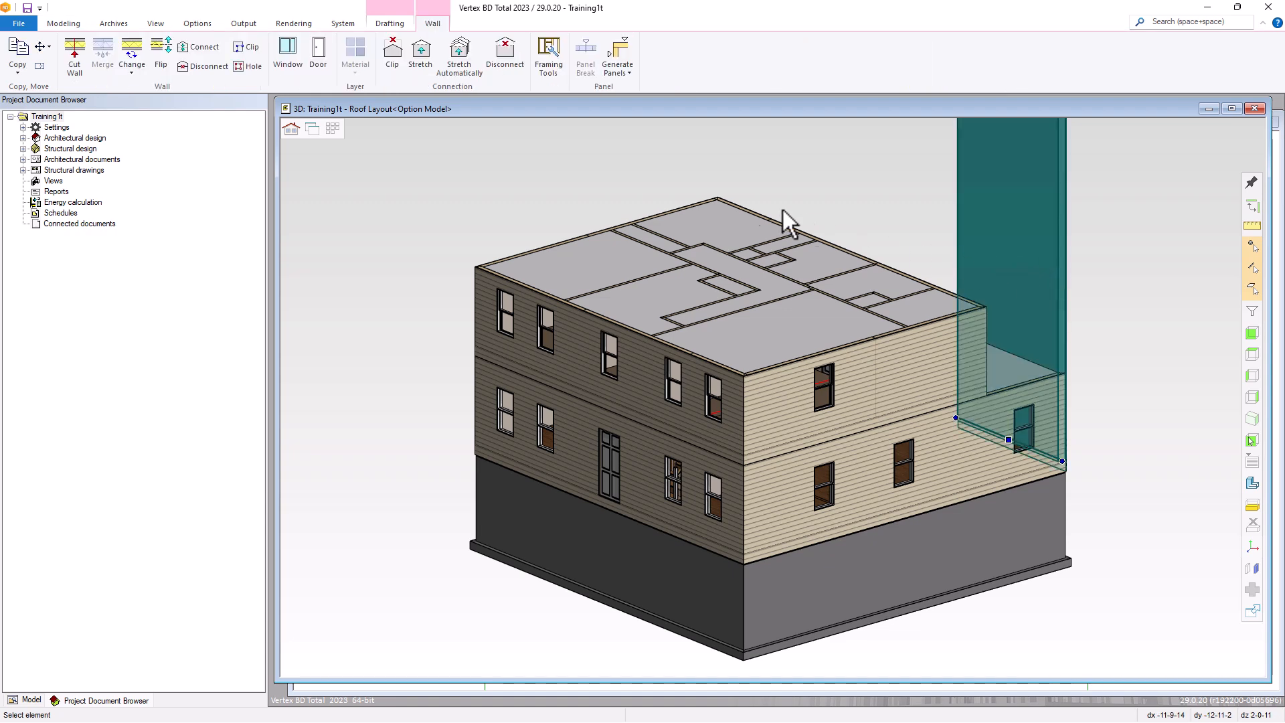
left_click(504, 63)
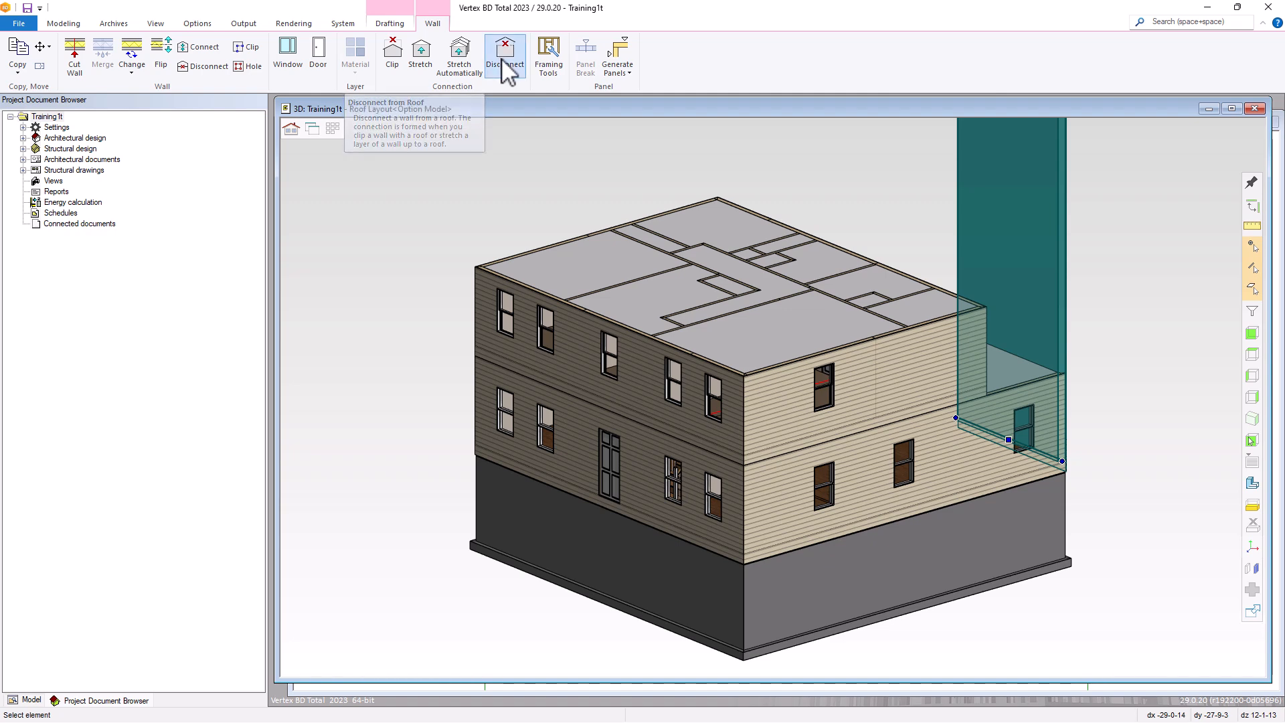
left_click(1021, 341)
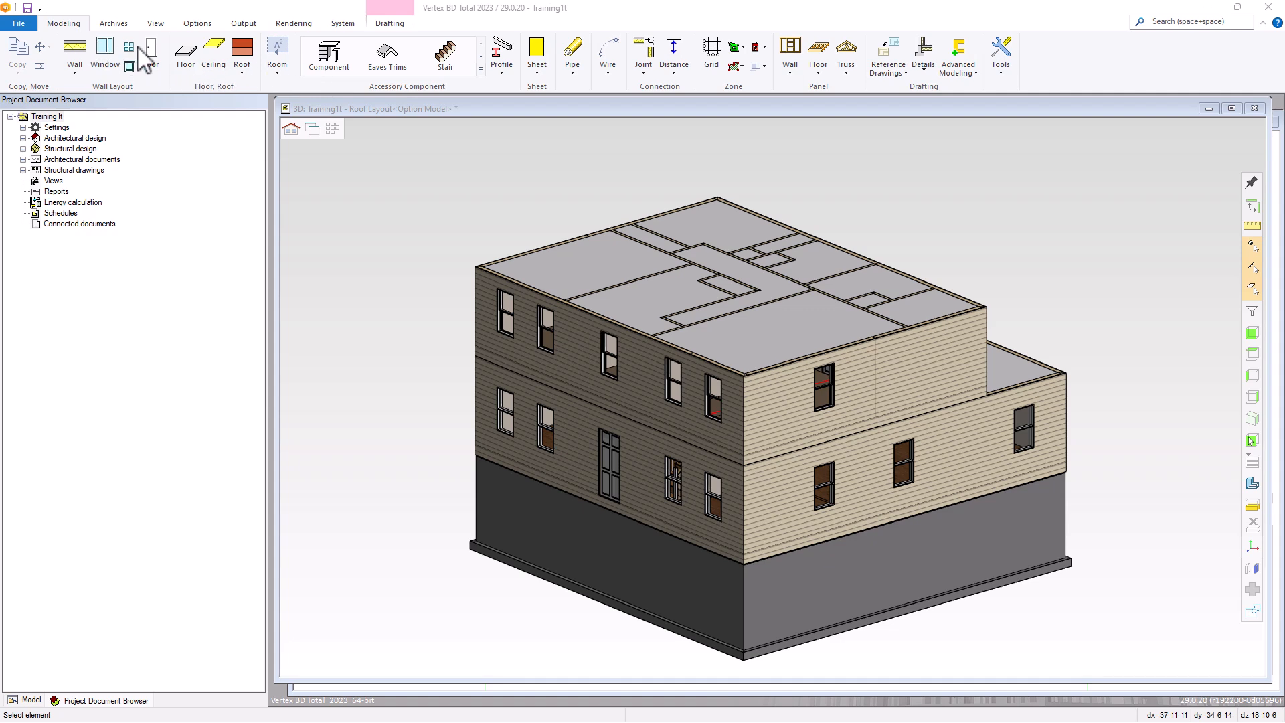
Start the Roof Generator with the Main Roof w/ Trusses parameters, getting the plate height from an upper-floor wall and calculating the eave height.
left_click(246, 67)
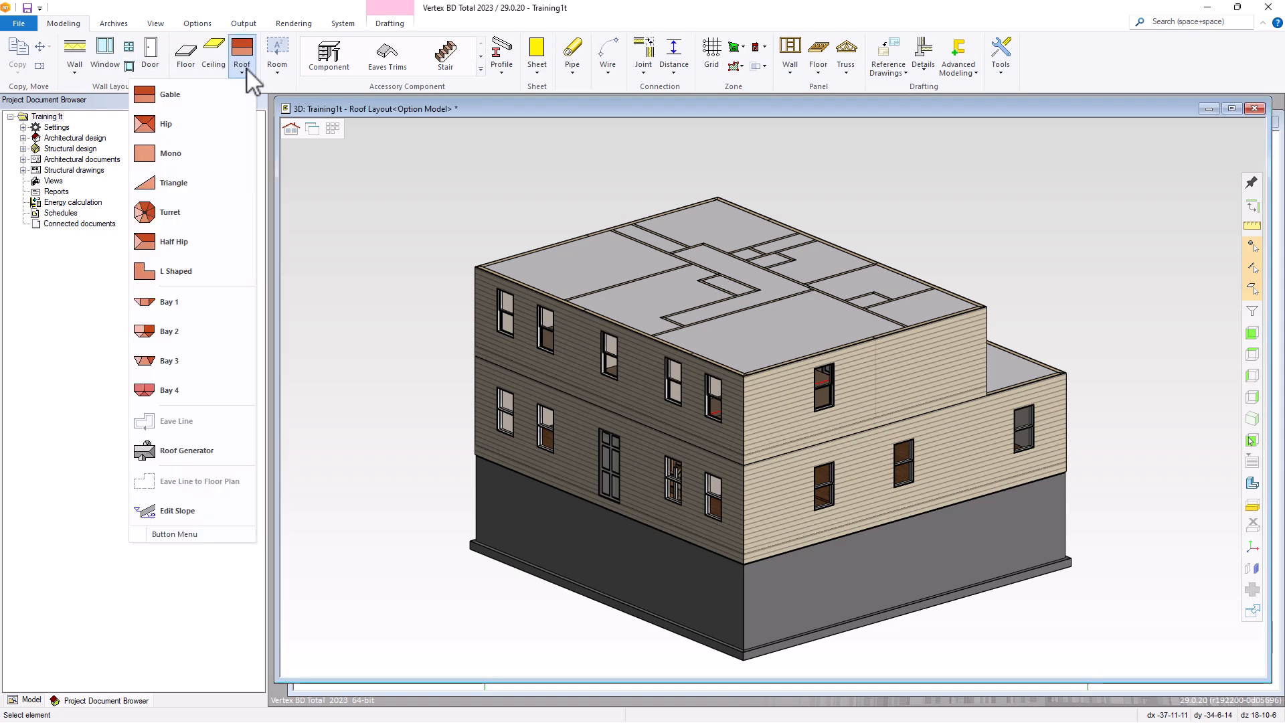
left_click(190, 453)
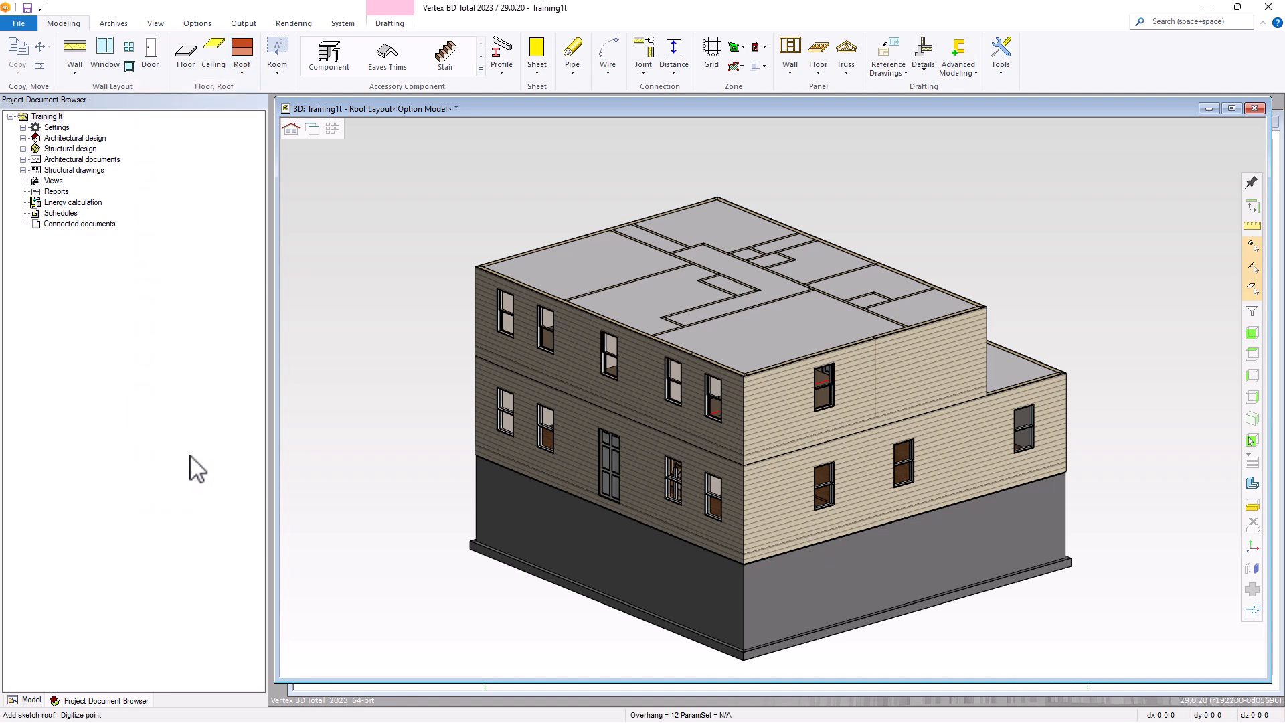
right_click(421, 214)
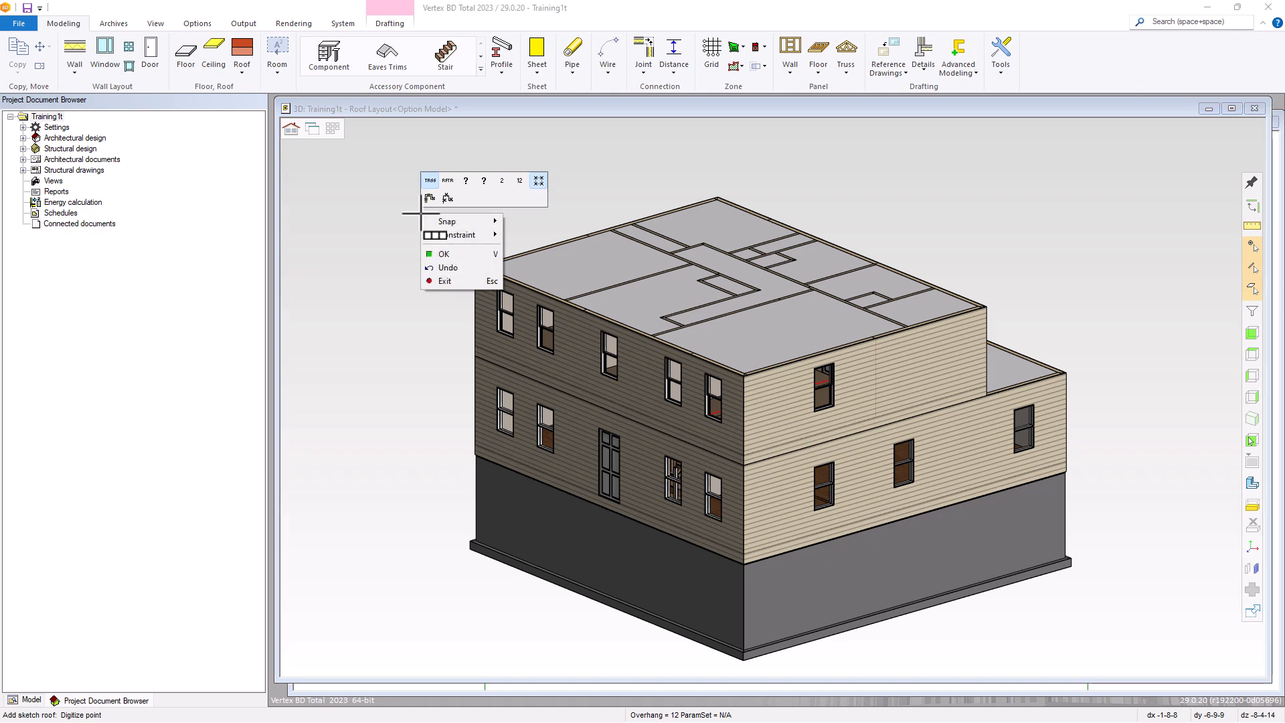
left_click(430, 182)
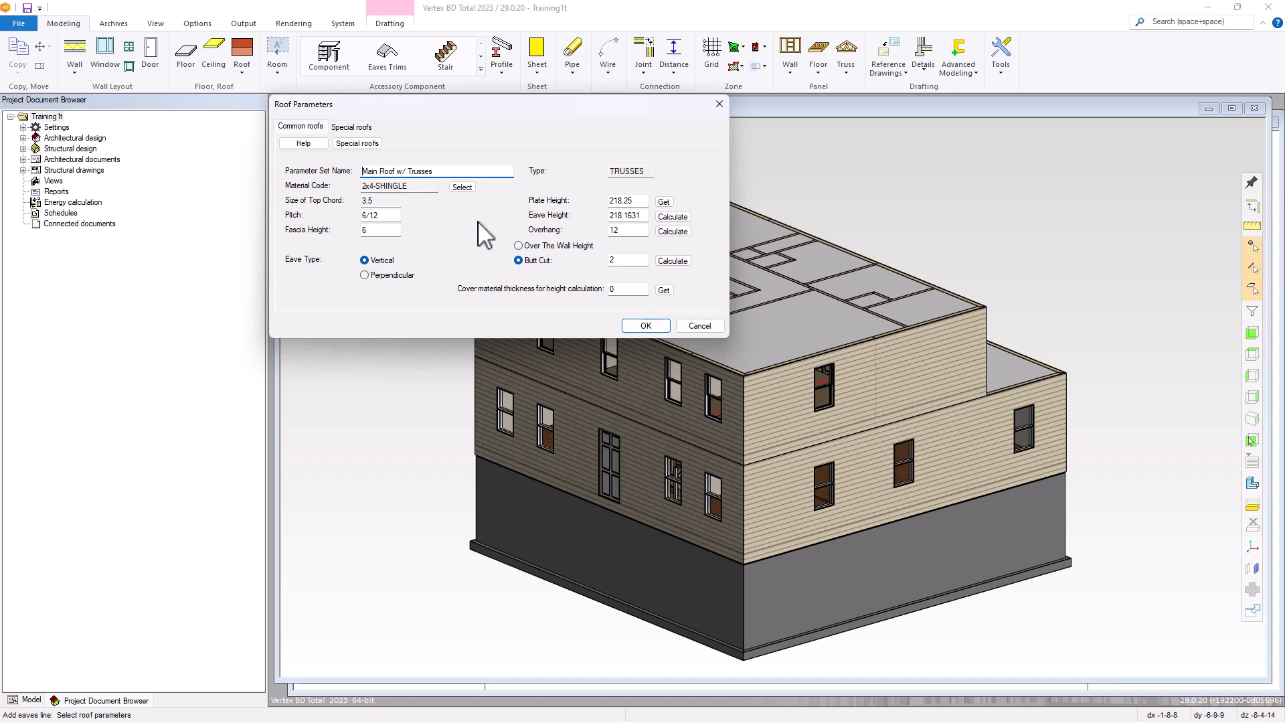
left_click(671, 205)
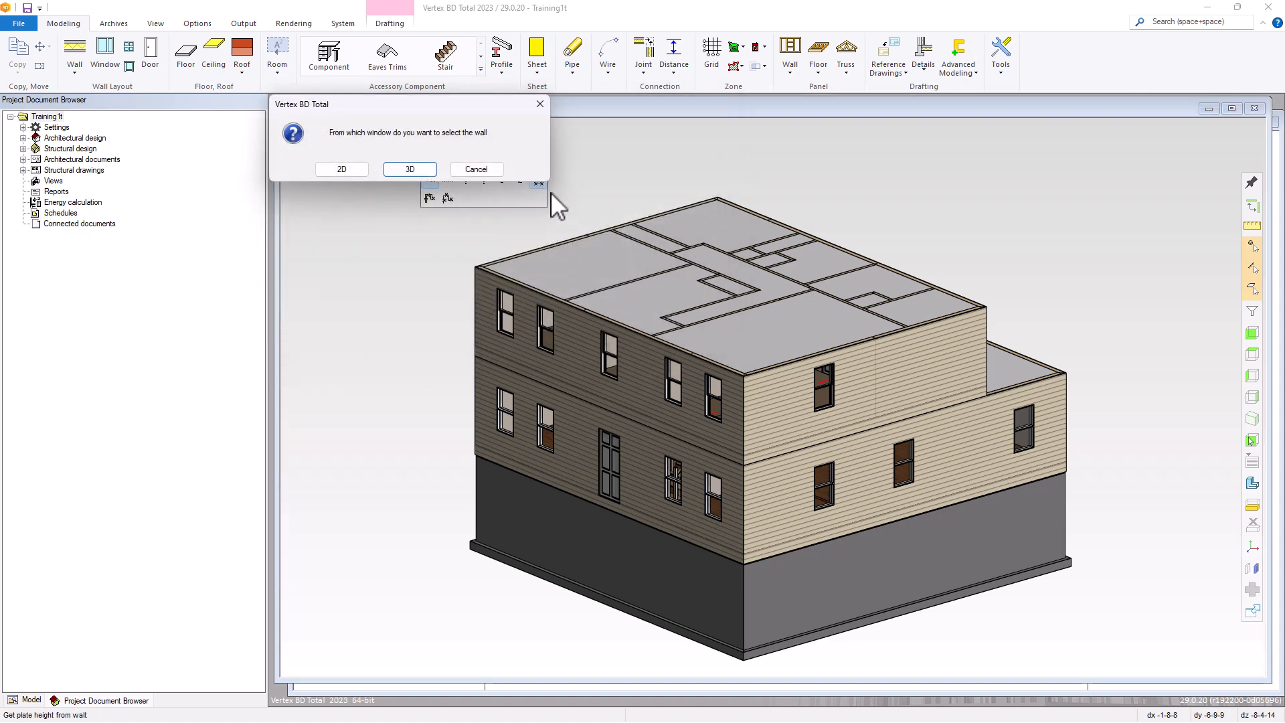
left_click(423, 170)
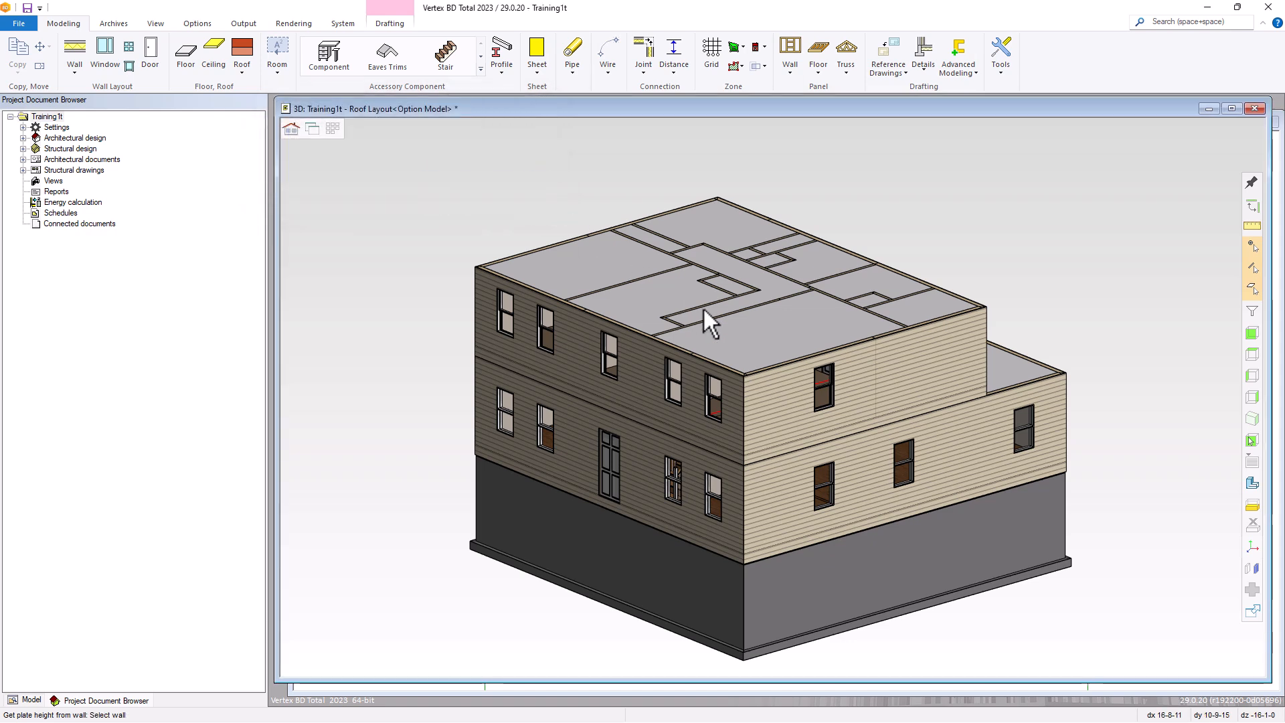
left_click(773, 379)
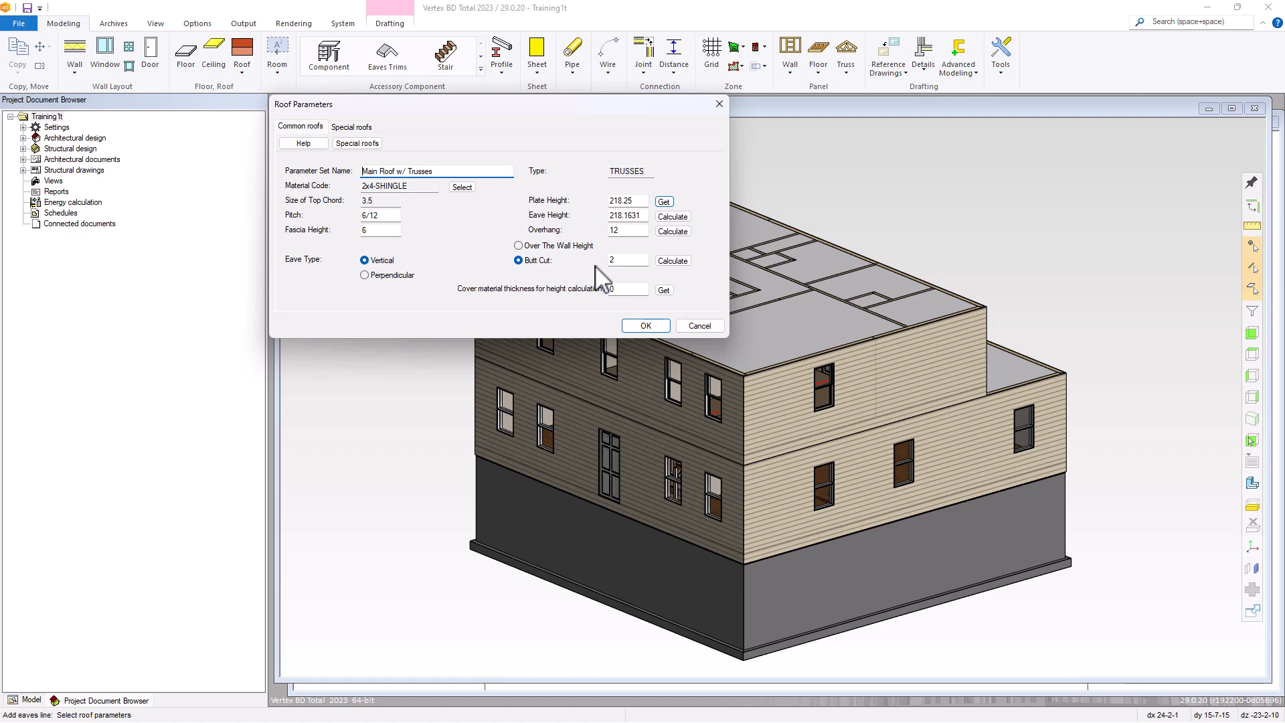
left_click(672, 217)
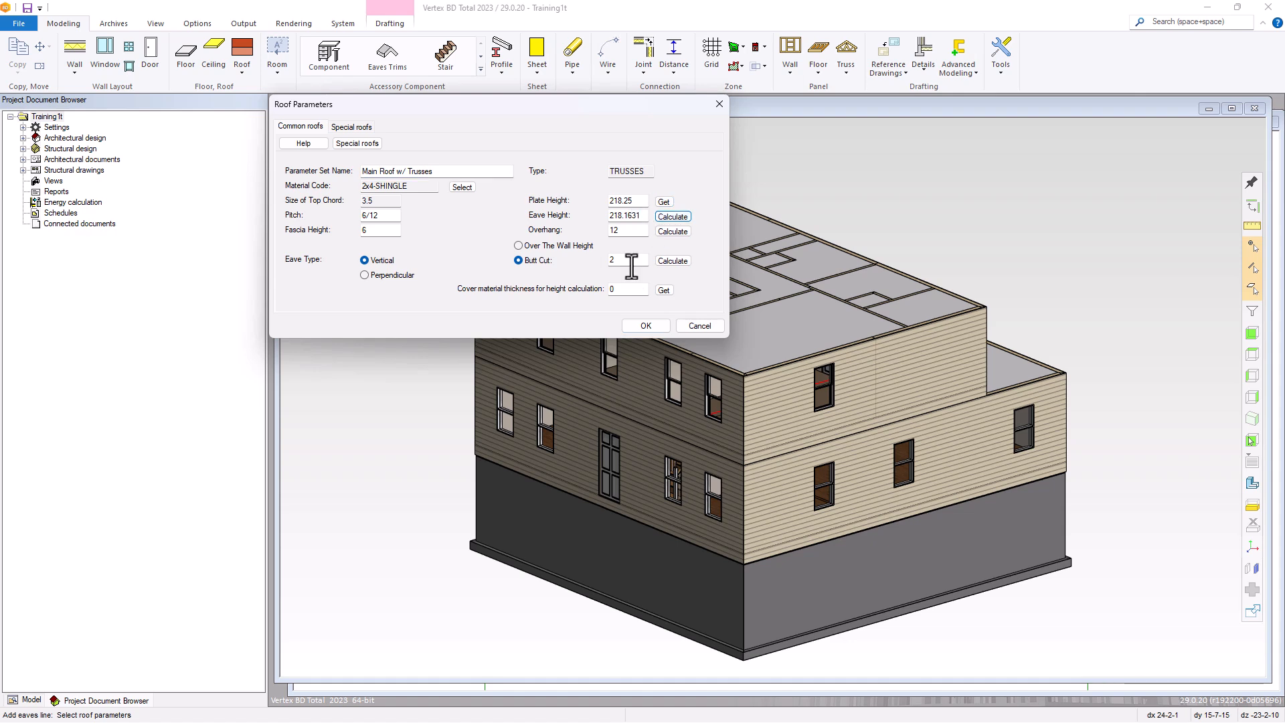
left_click(640, 324)
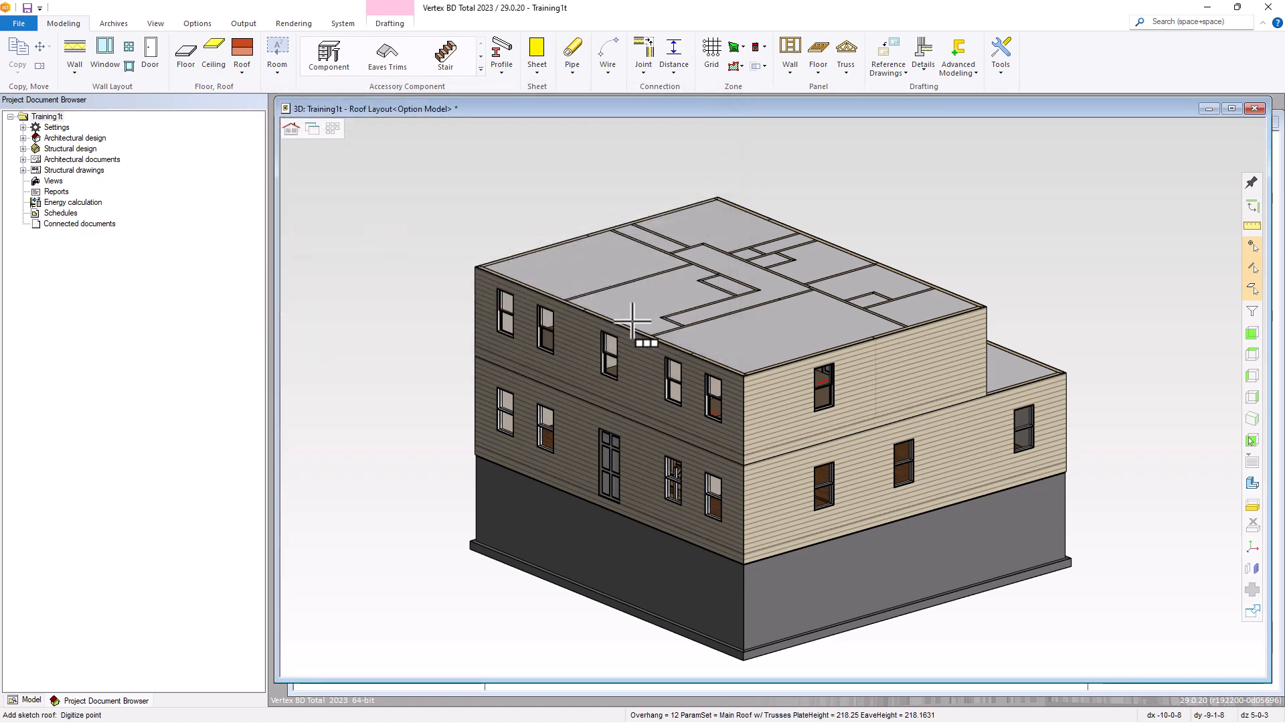
Generate a hip roof over the main building by defining its eaves from the upper floor's exterior walls.
right_click(478, 214)
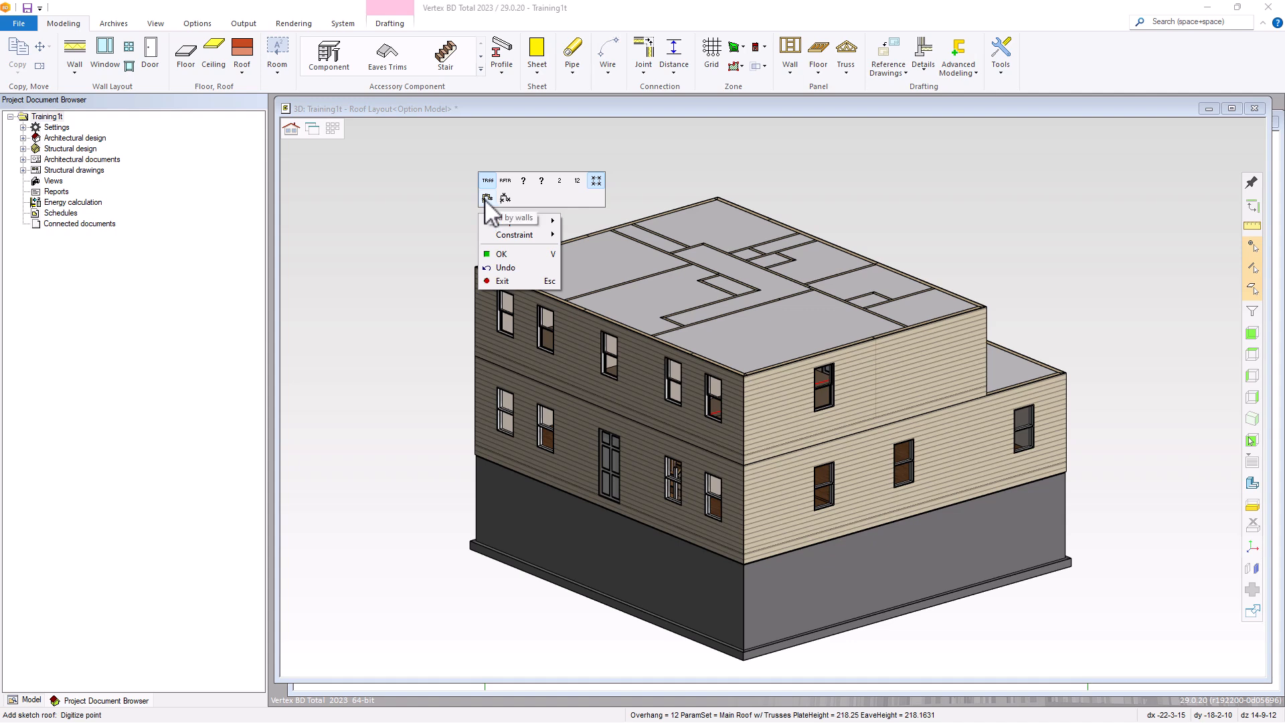
left_click(486, 199)
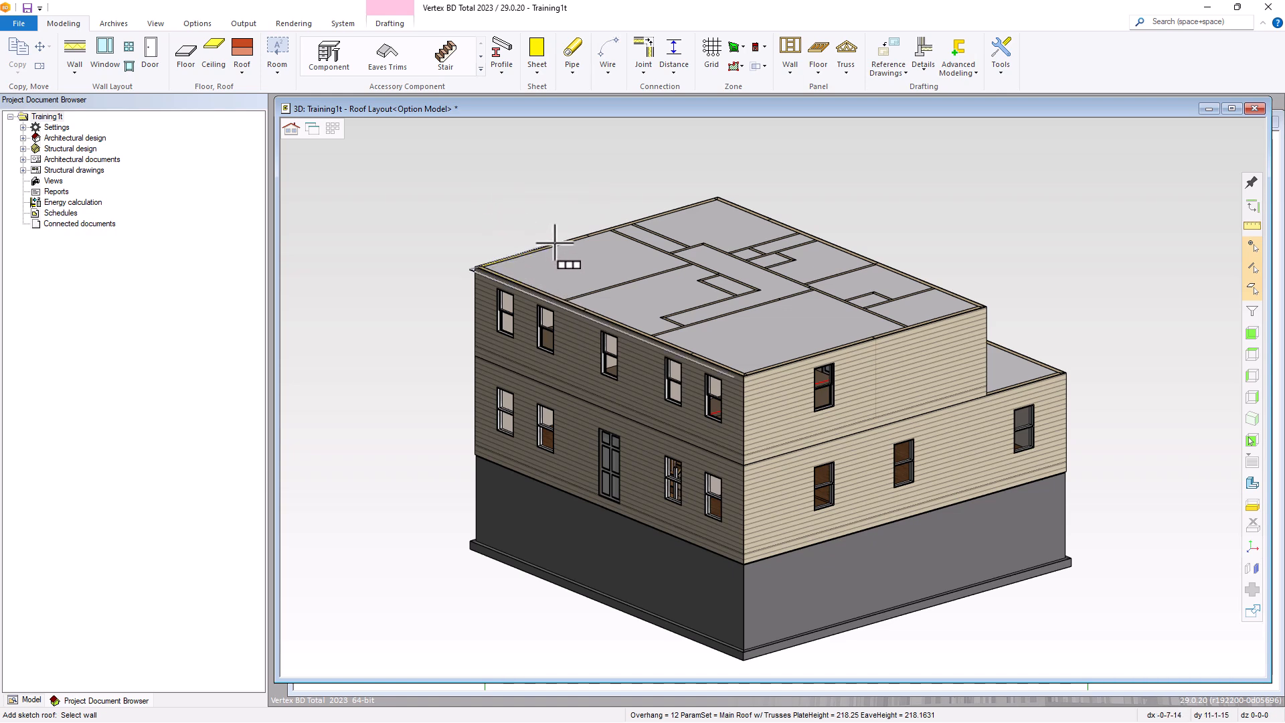
mouse_move(559, 226)
middle_mouse_down()
mouse_move(617, 258)
mouse_move(534, 225)
middle_mouse_up()
left_click(534, 212)
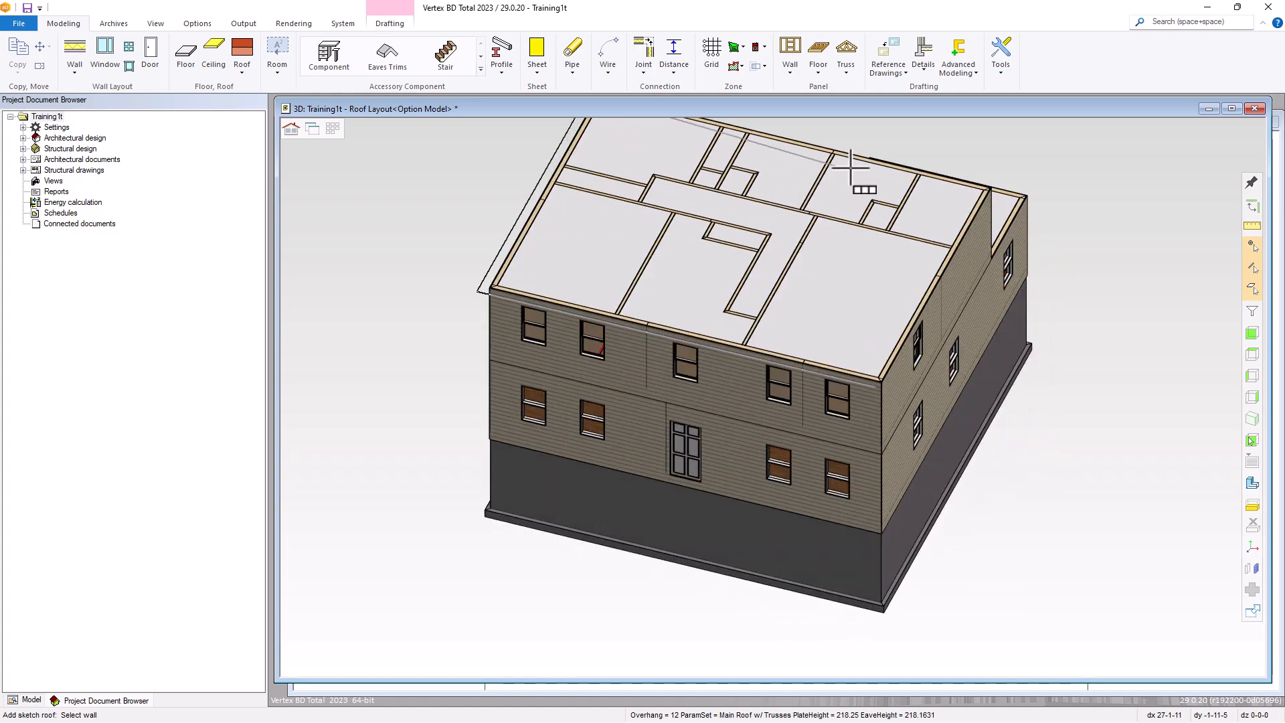
middle_click_drag(947, 178, 789, 240)
scroll(781, 387, "up", 3)
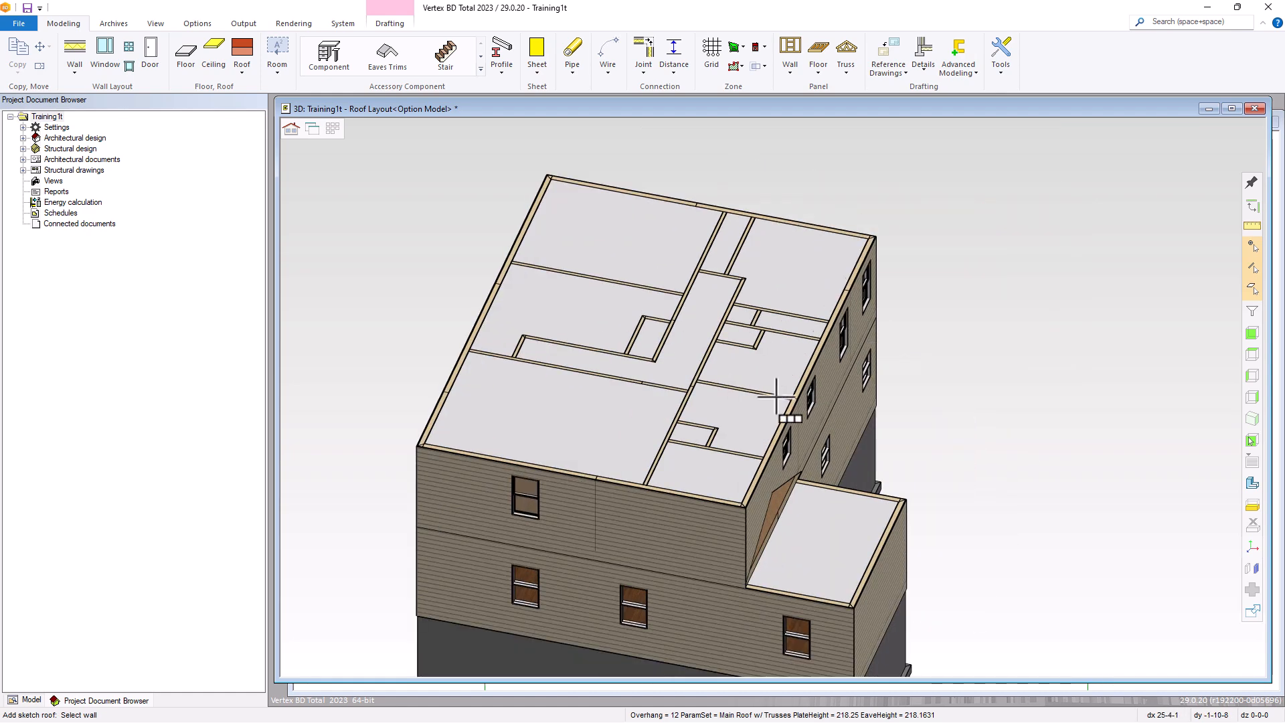
left_click(819, 366)
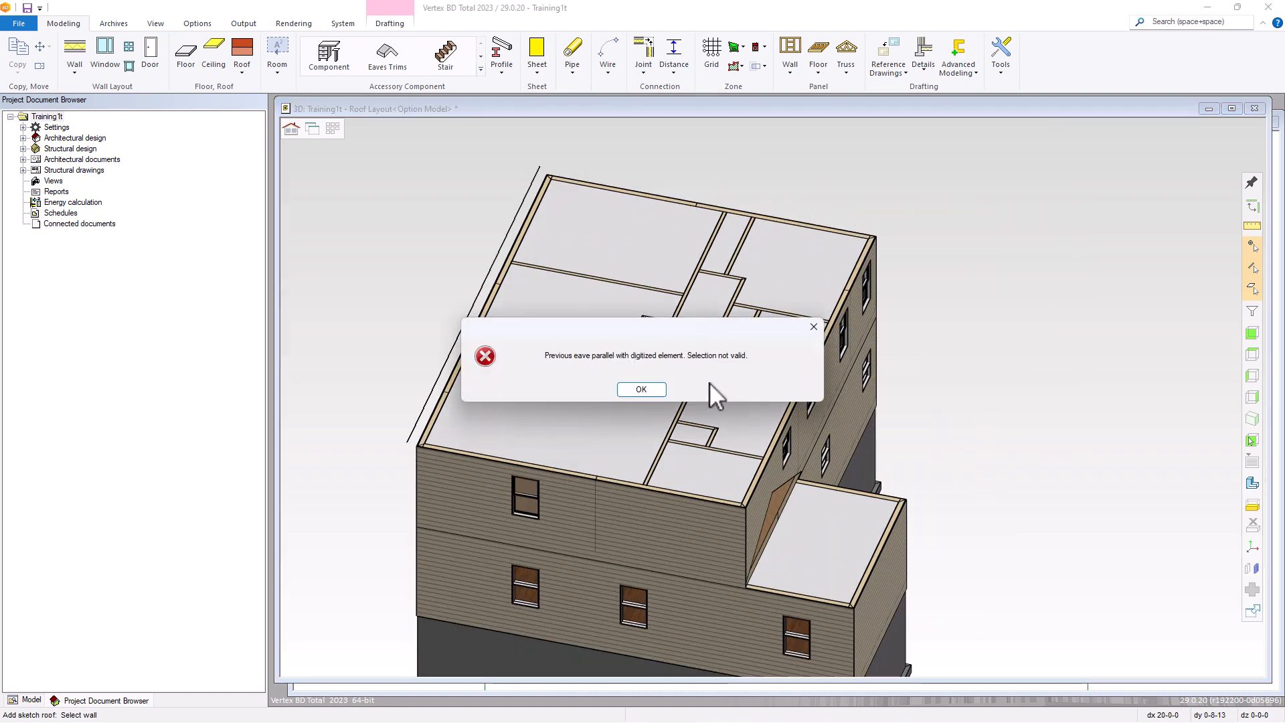
left_click(660, 391)
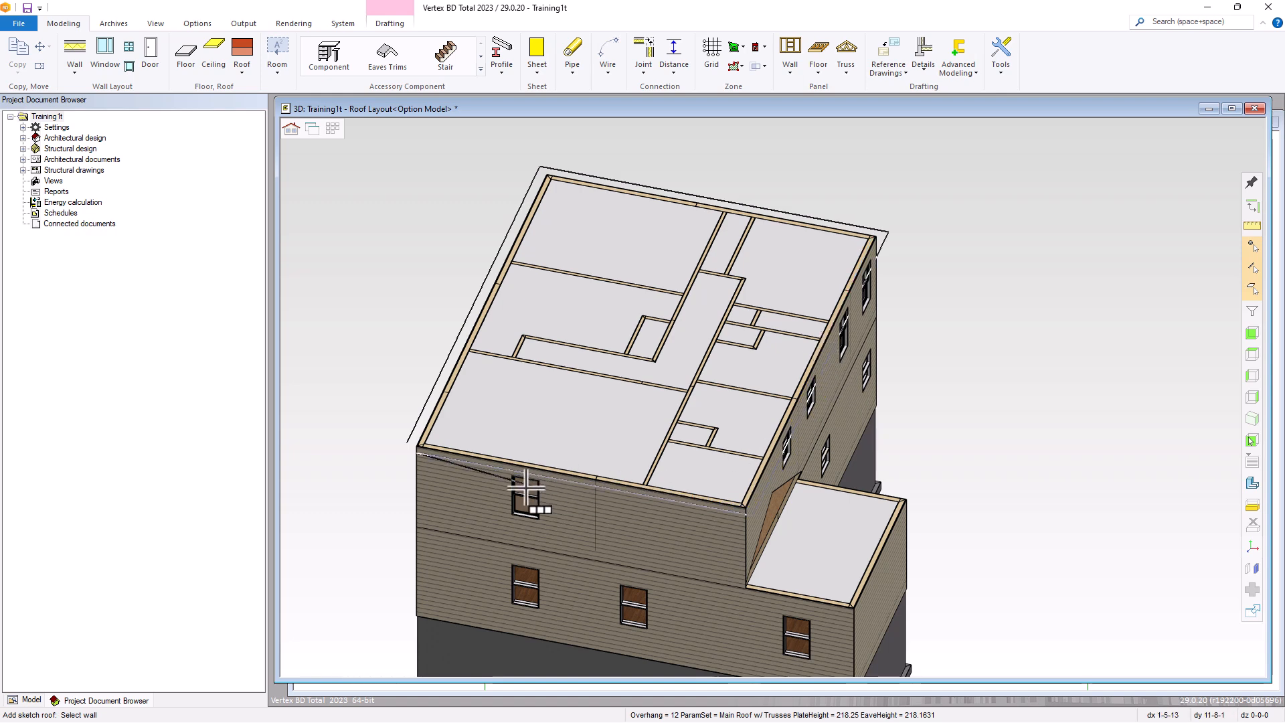
right_click(439, 479)
left_click(458, 486)
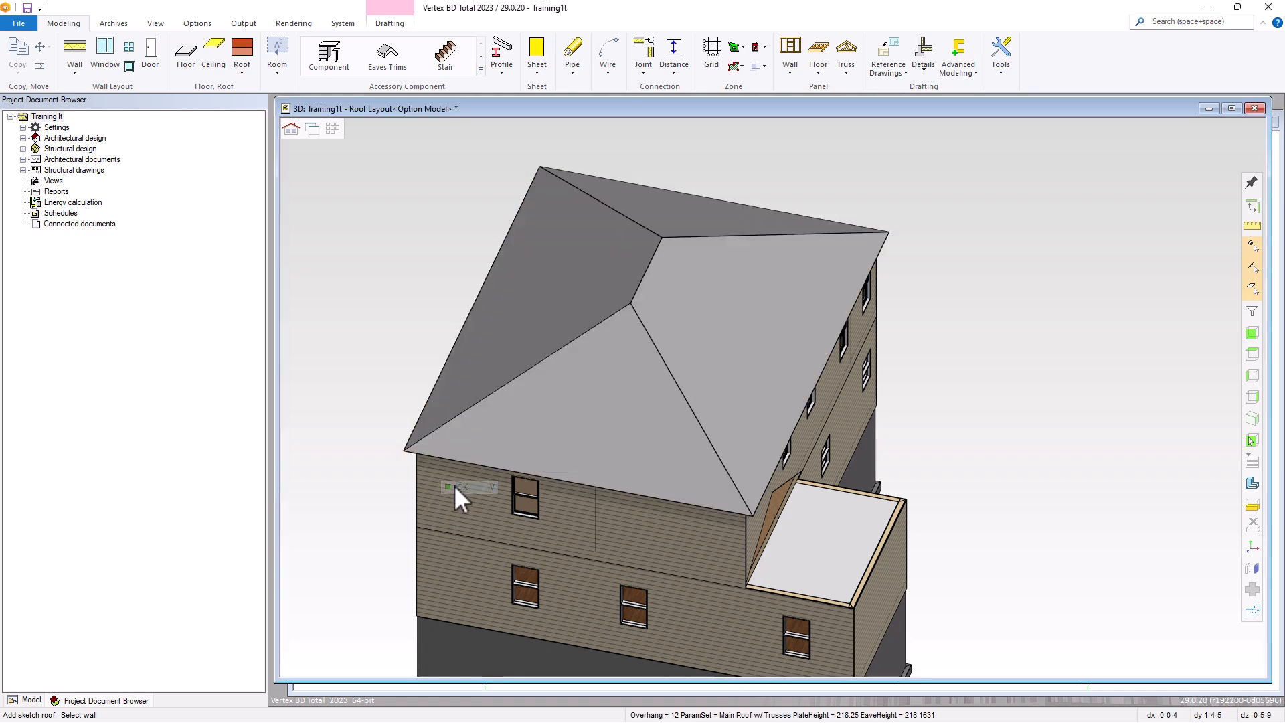
right_click(490, 452)
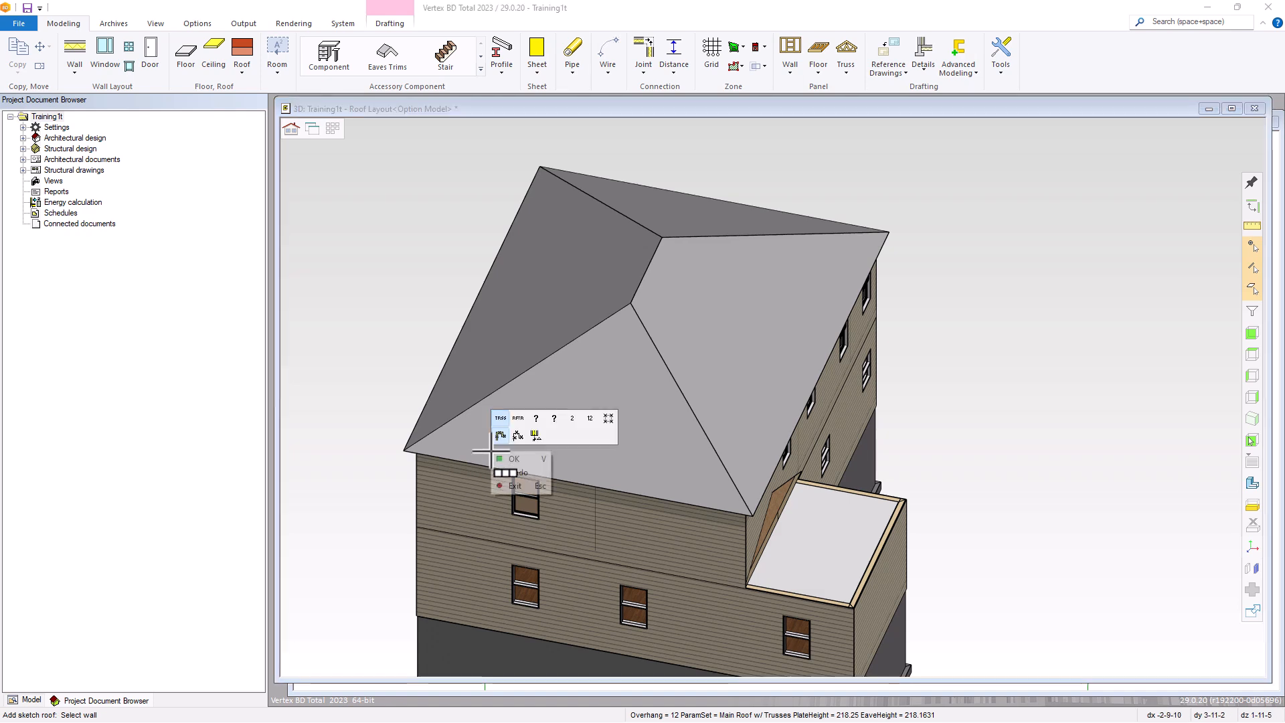
left_click(514, 486)
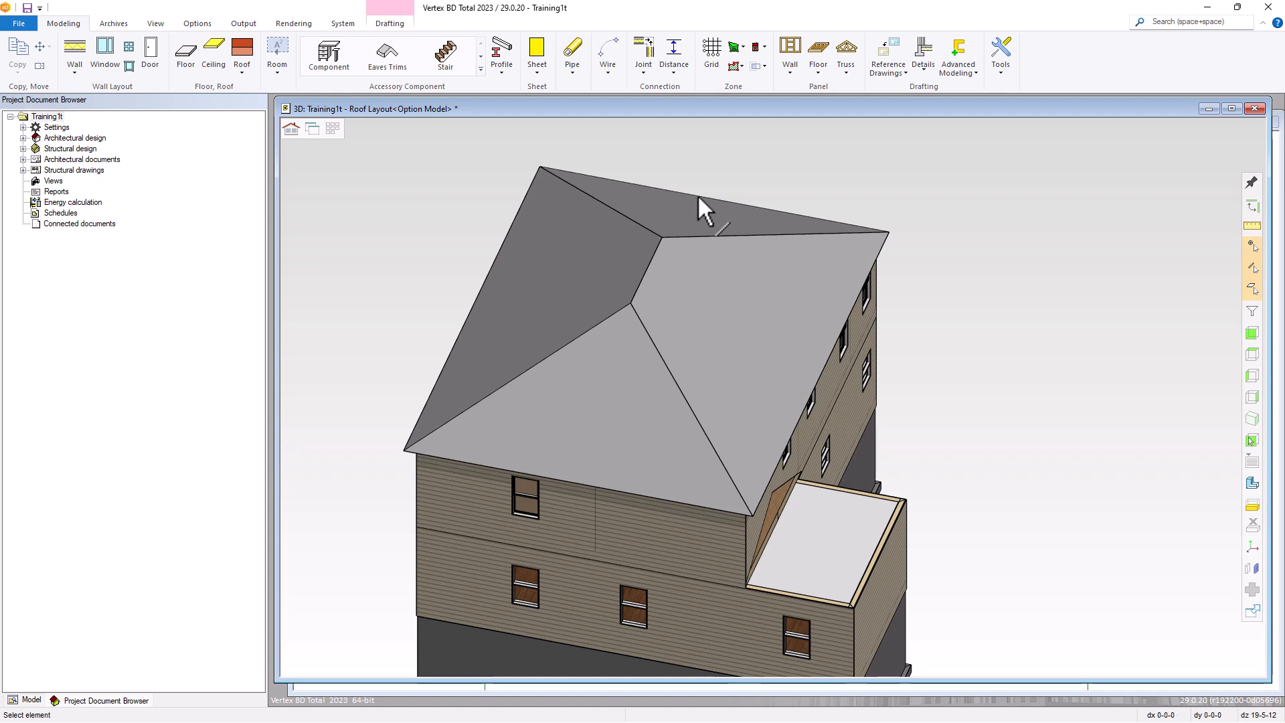
Change both short end edges of the main building's generated roof to gables and convert the roof surfaces to roofs.
left_click(666, 255)
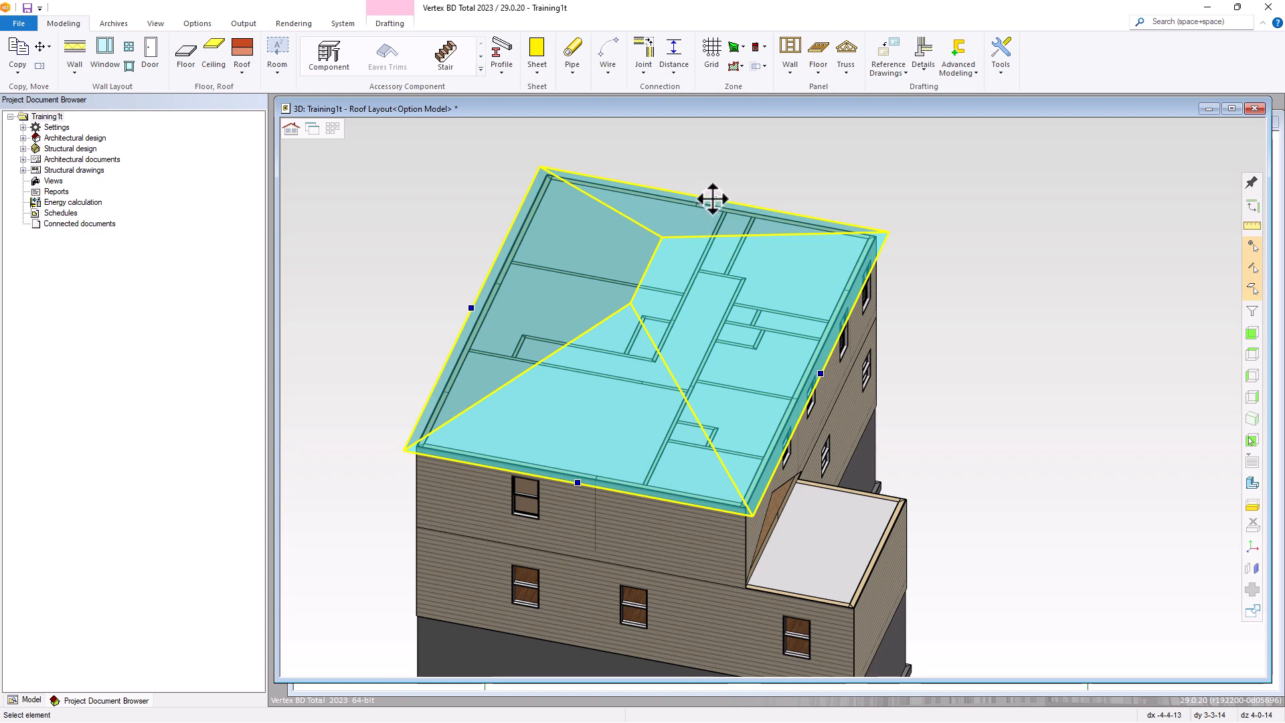
mouse_move(712, 198)
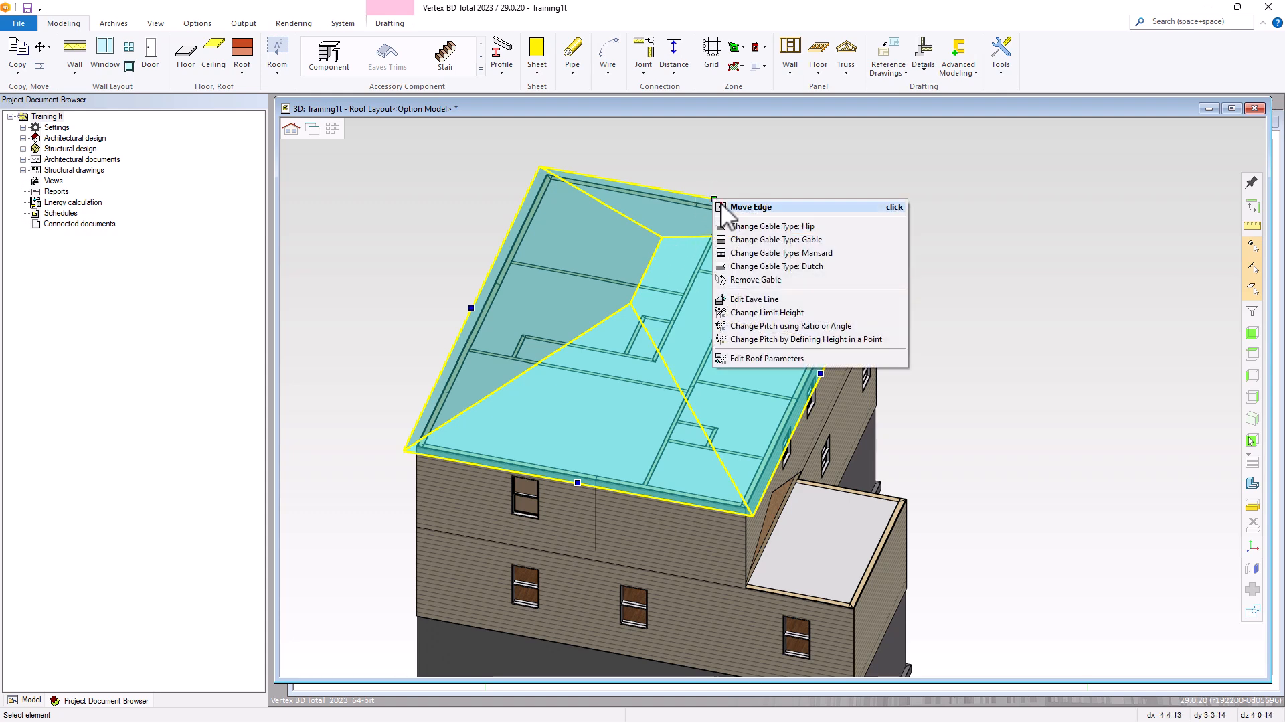
left_click(756, 240)
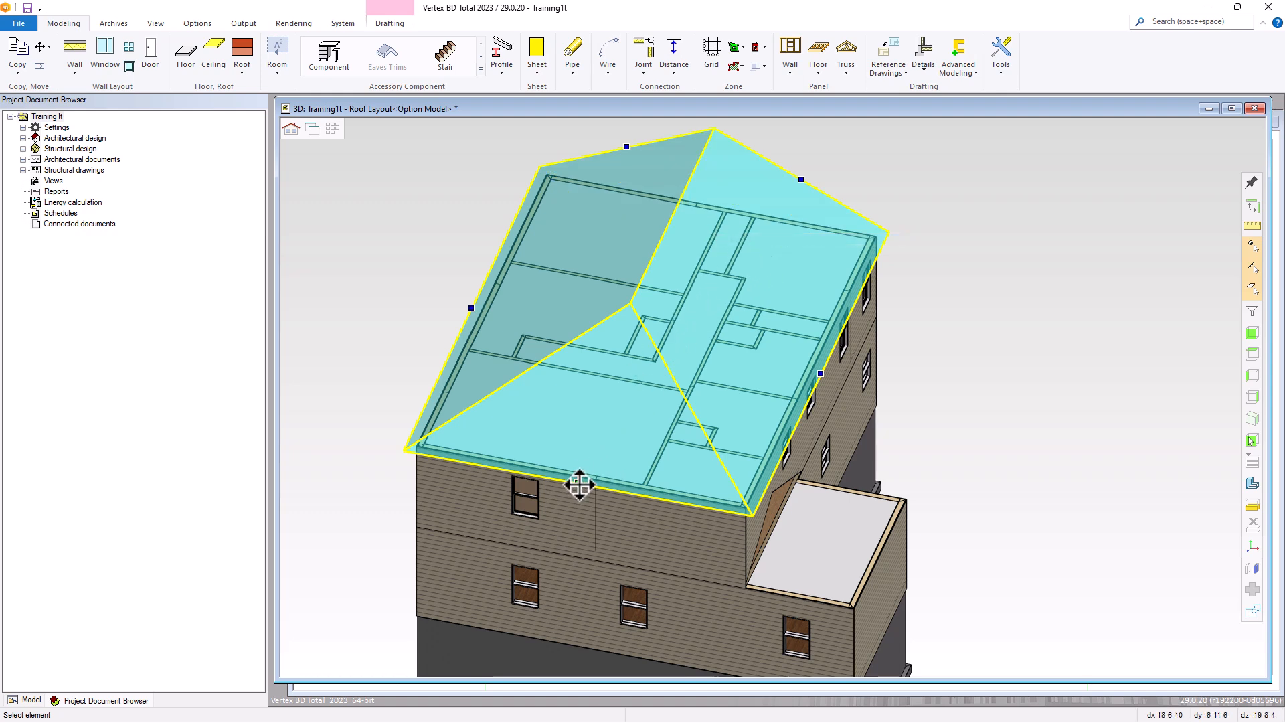
mouse_move(579, 484)
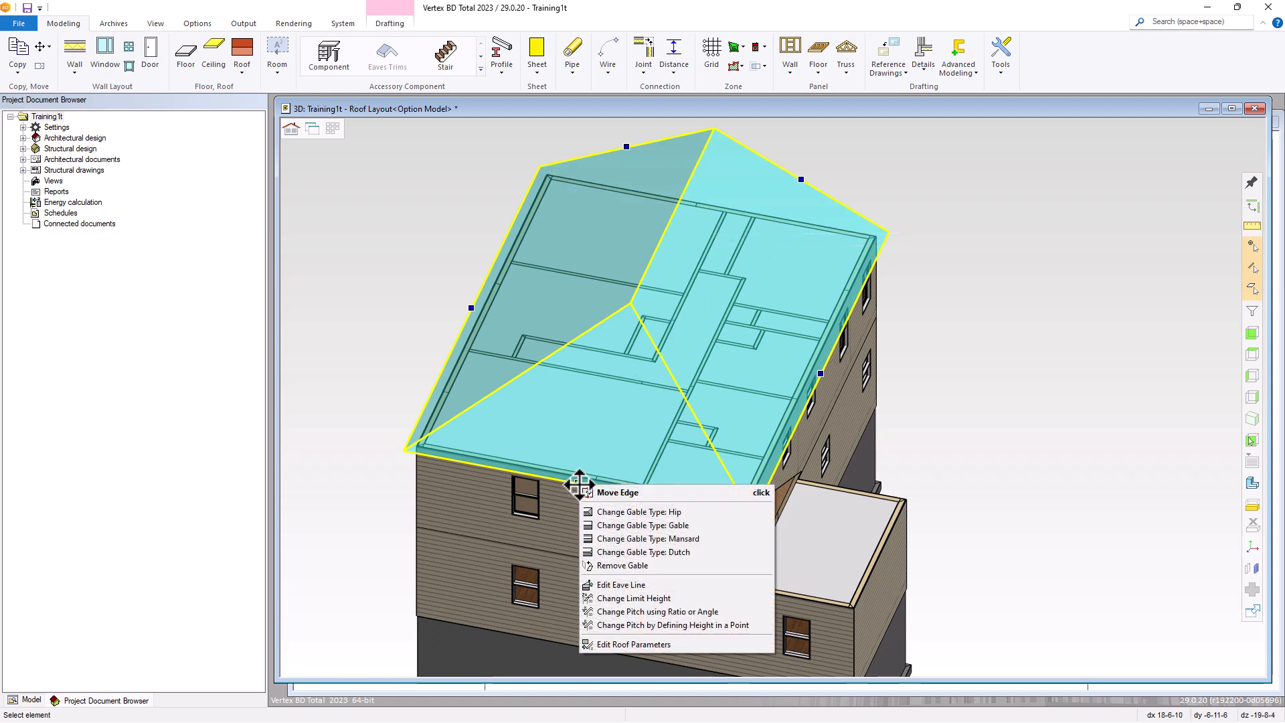
left_click(609, 526)
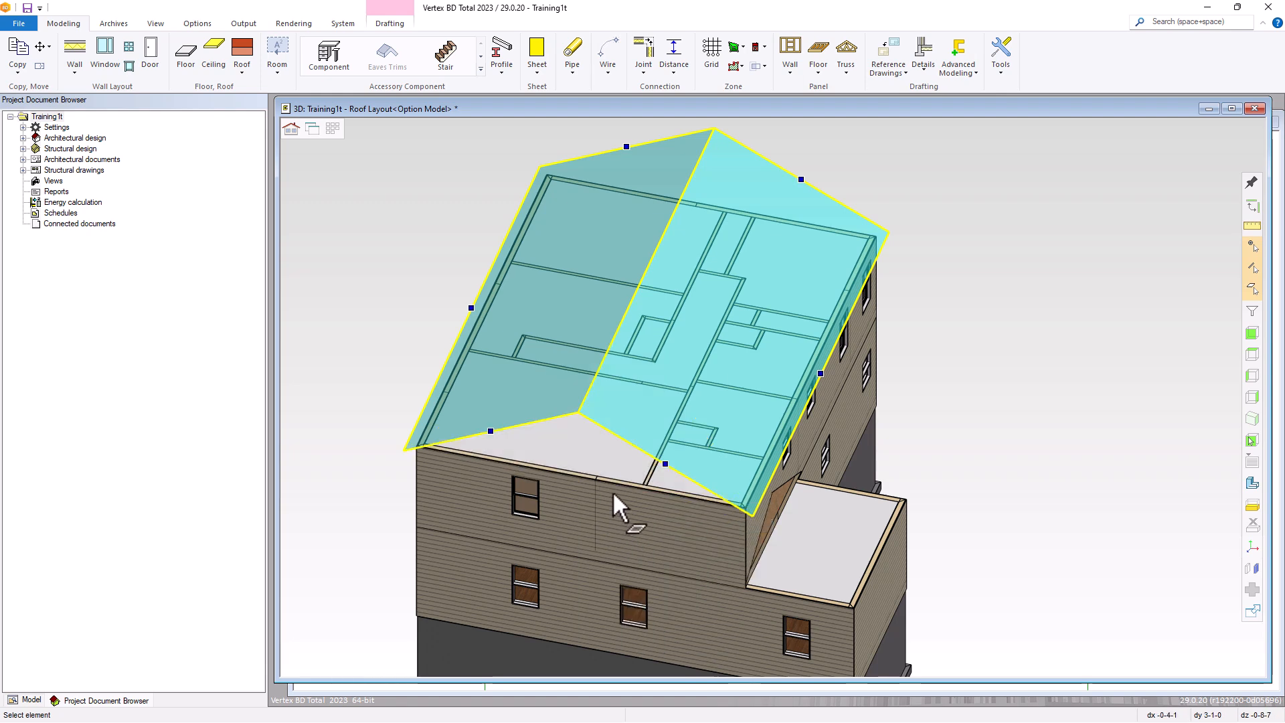
right_click(622, 448)
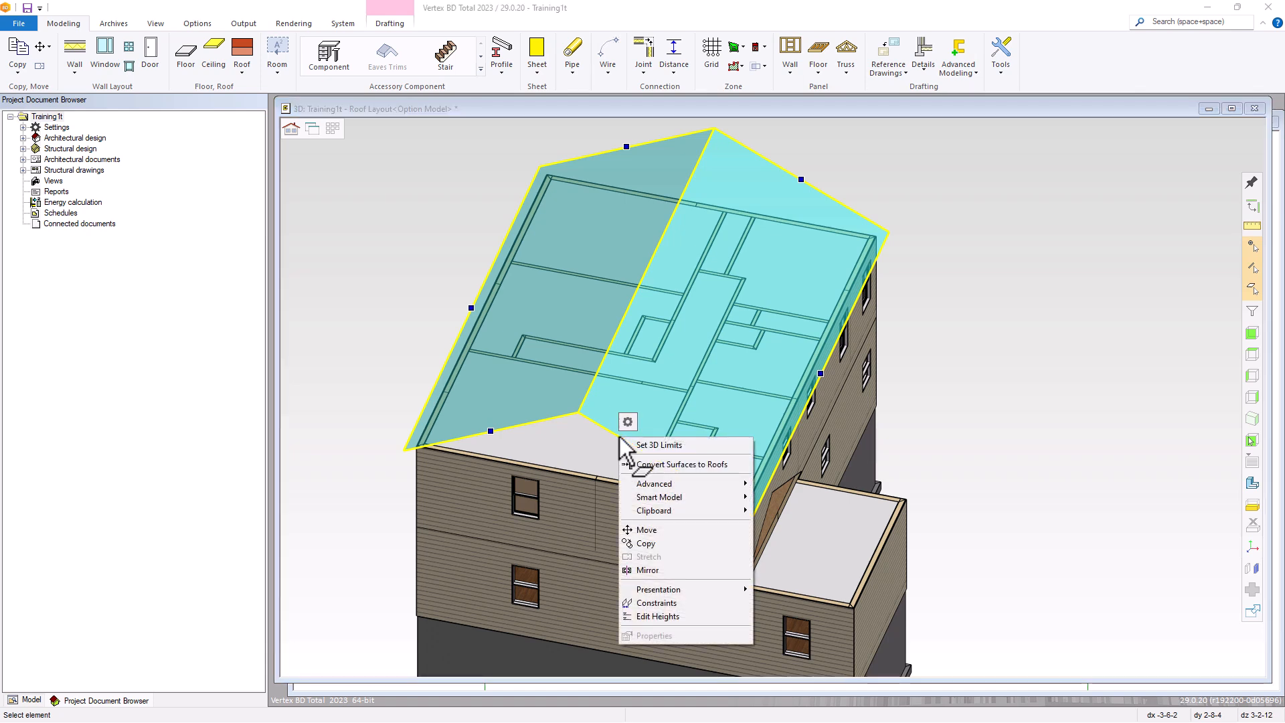
left_click(666, 464)
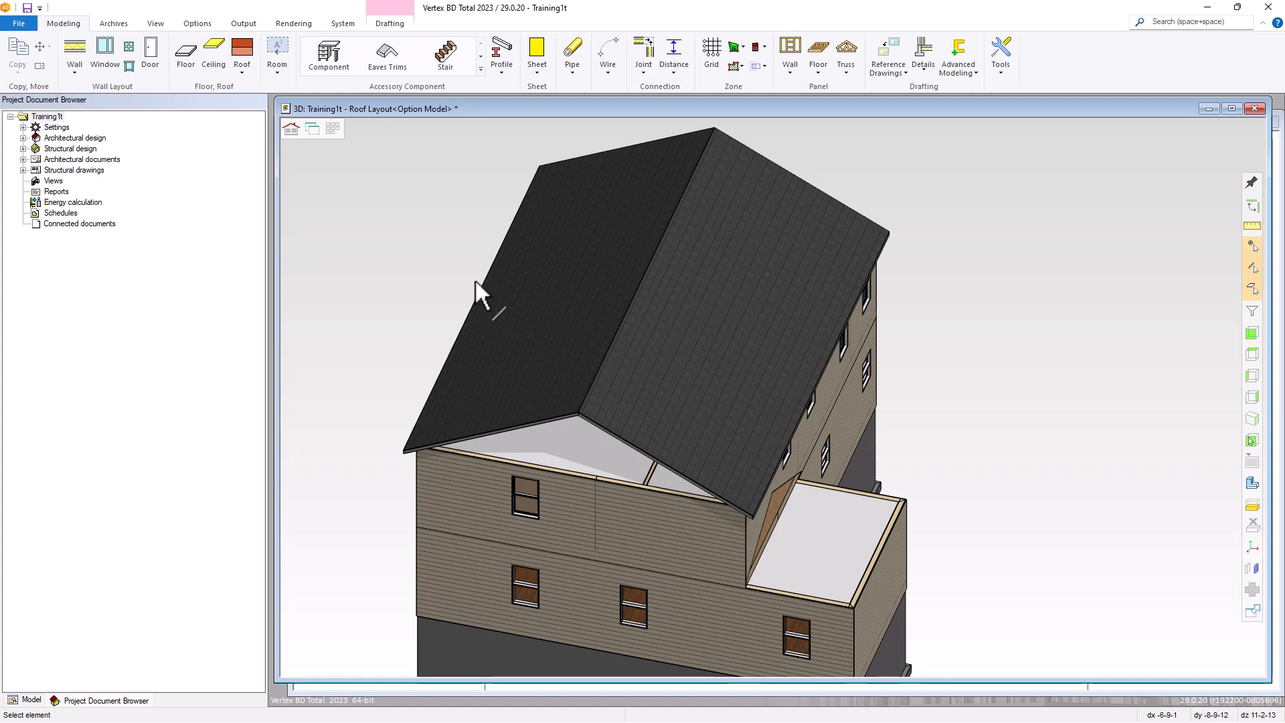
In the 2D Roof Layout, start a Half Hip roof with P1 offset X 12 and Y 12 from the extension's upper-right outer corner.
left_click(312, 129)
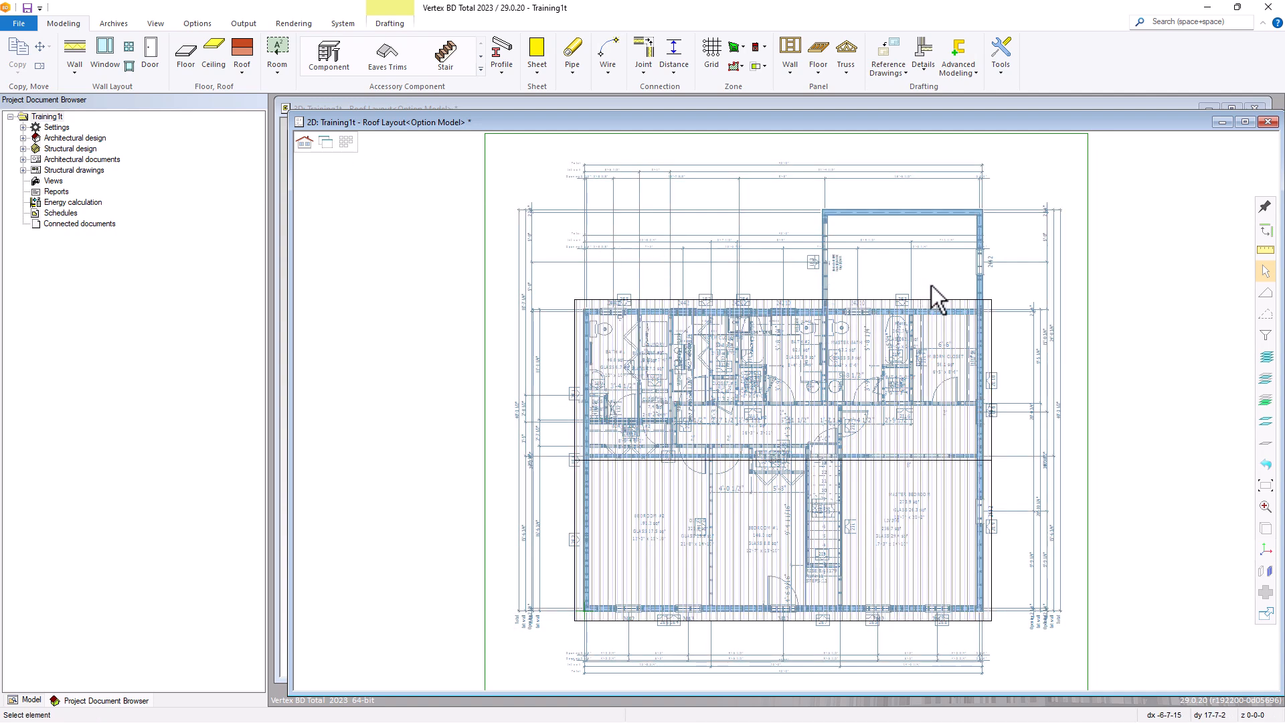
scroll(932, 292, "up", 2)
scroll(769, 407, "up", 1)
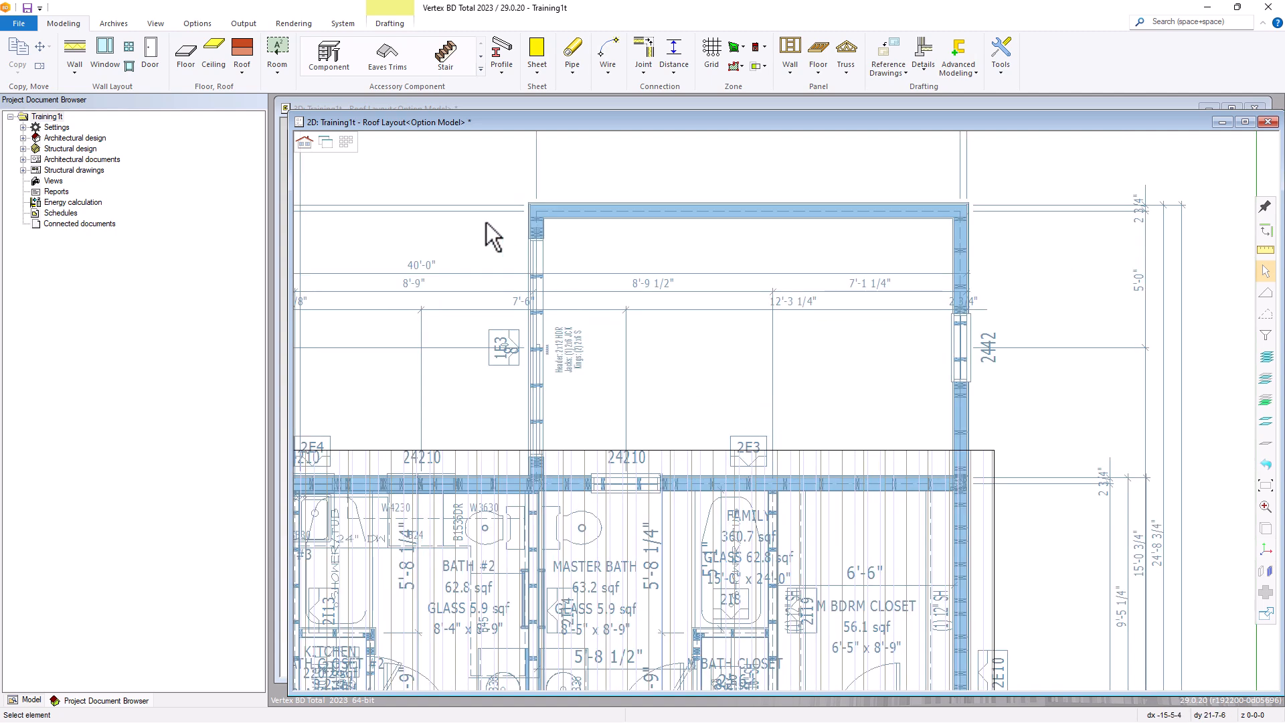
left_click(243, 70)
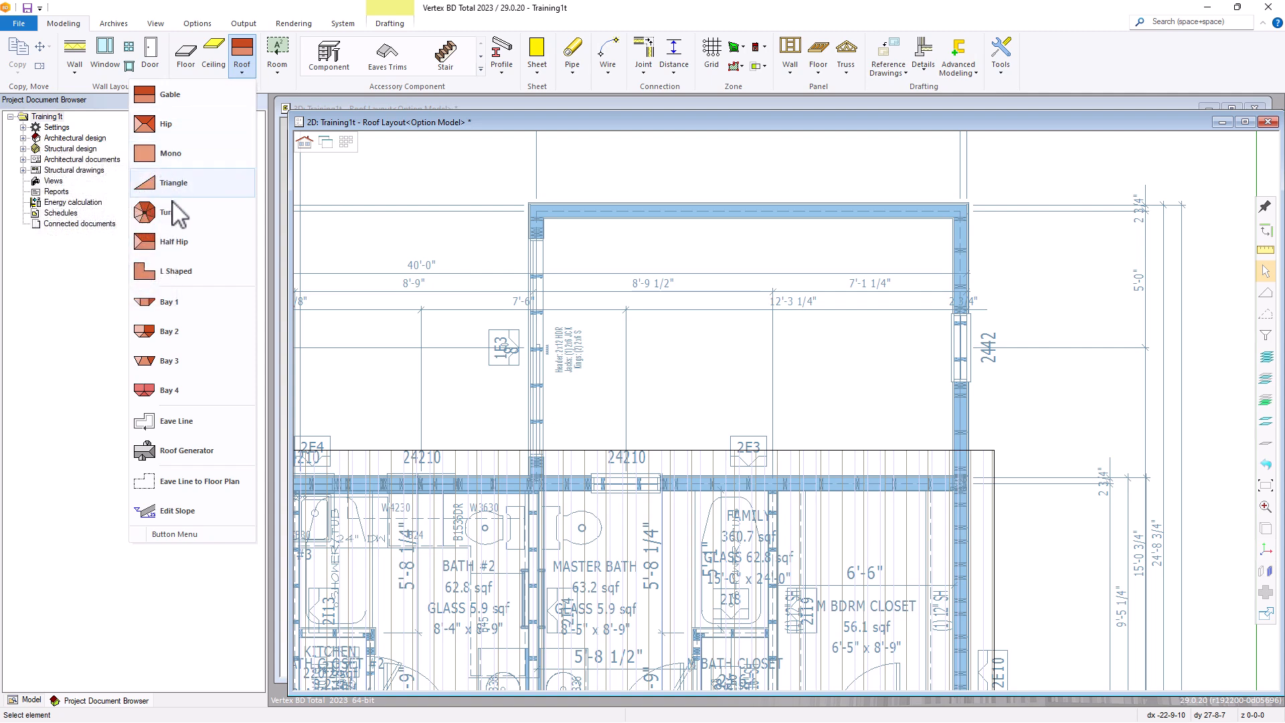
left_click(172, 242)
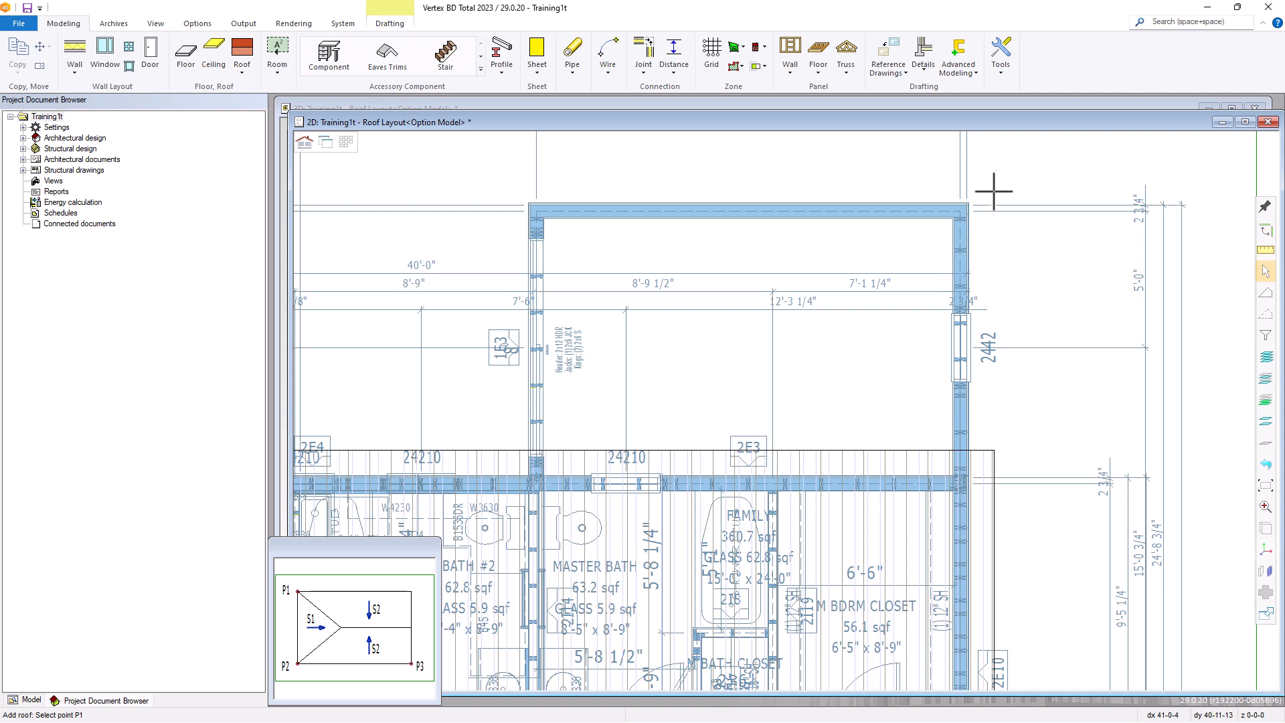
scroll(988, 199, "up", 5)
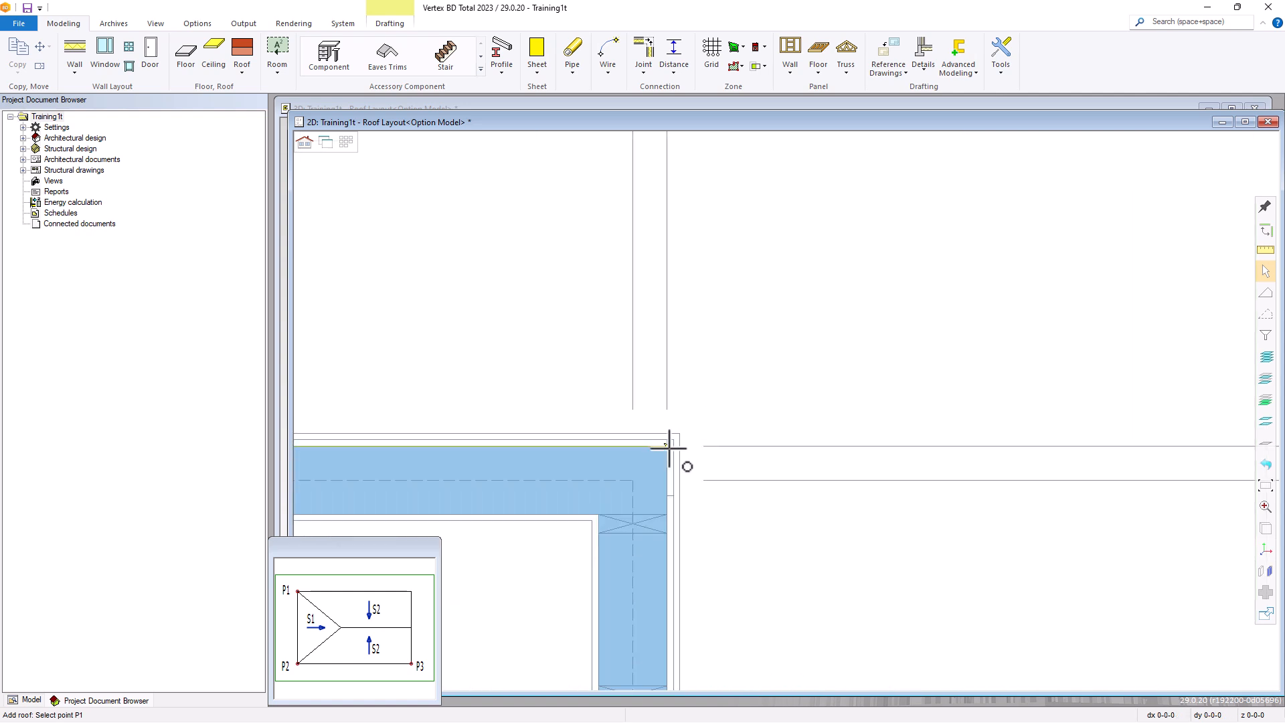
type("12")
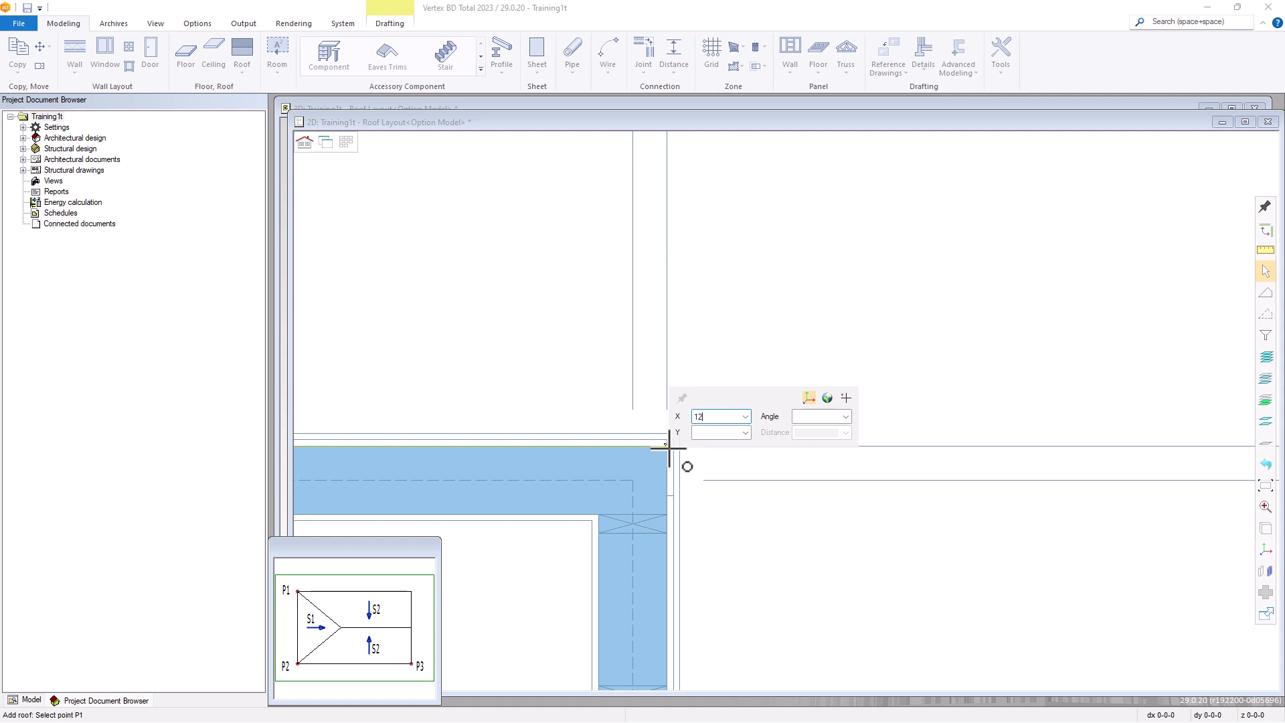
key("Tab")
type("12")
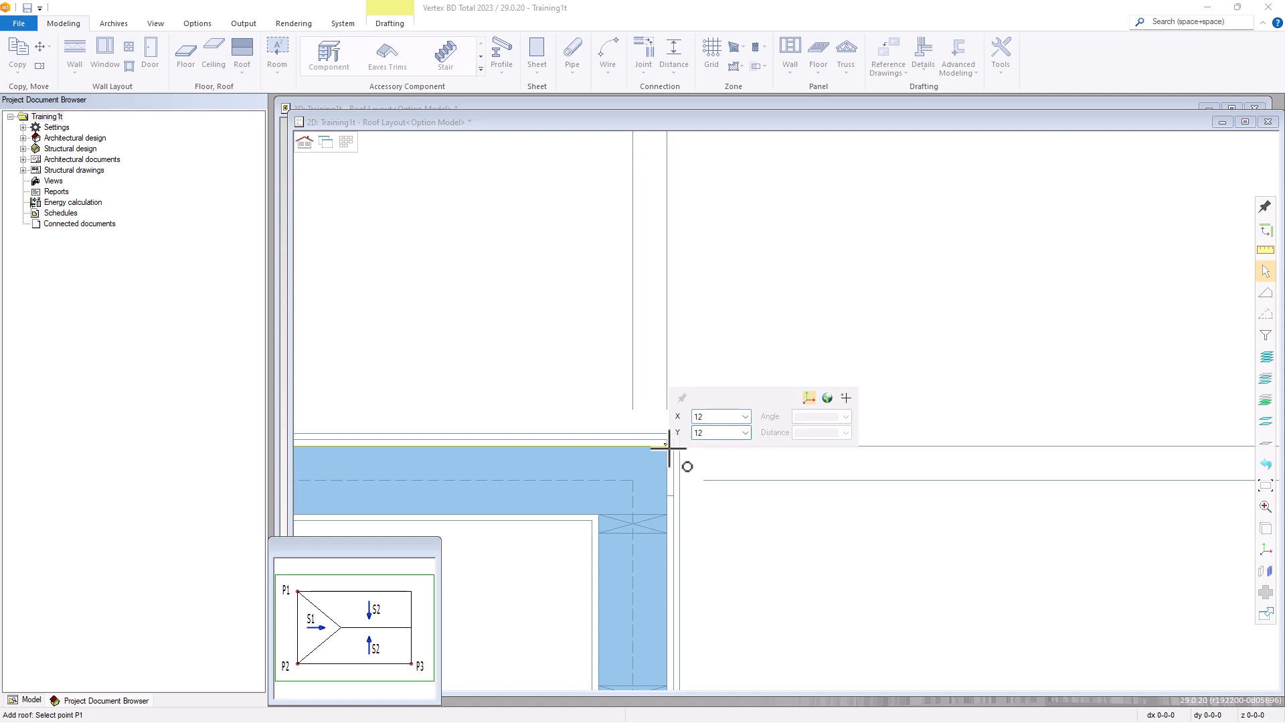
key("Return")
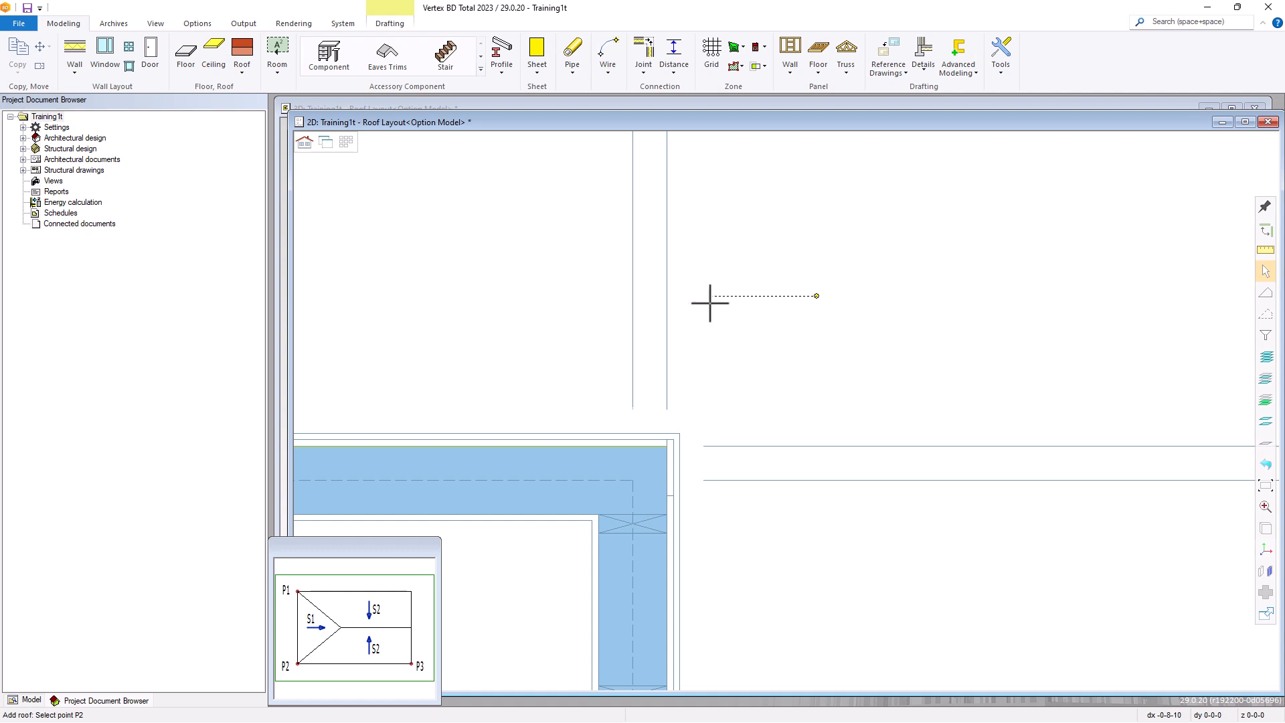
Place P2 at a distance of 12 beyond the extension's upper-left corner and P3 at the main building's exterior wall line.
scroll(777, 404, "down", 3)
scroll(576, 423, "up", 5)
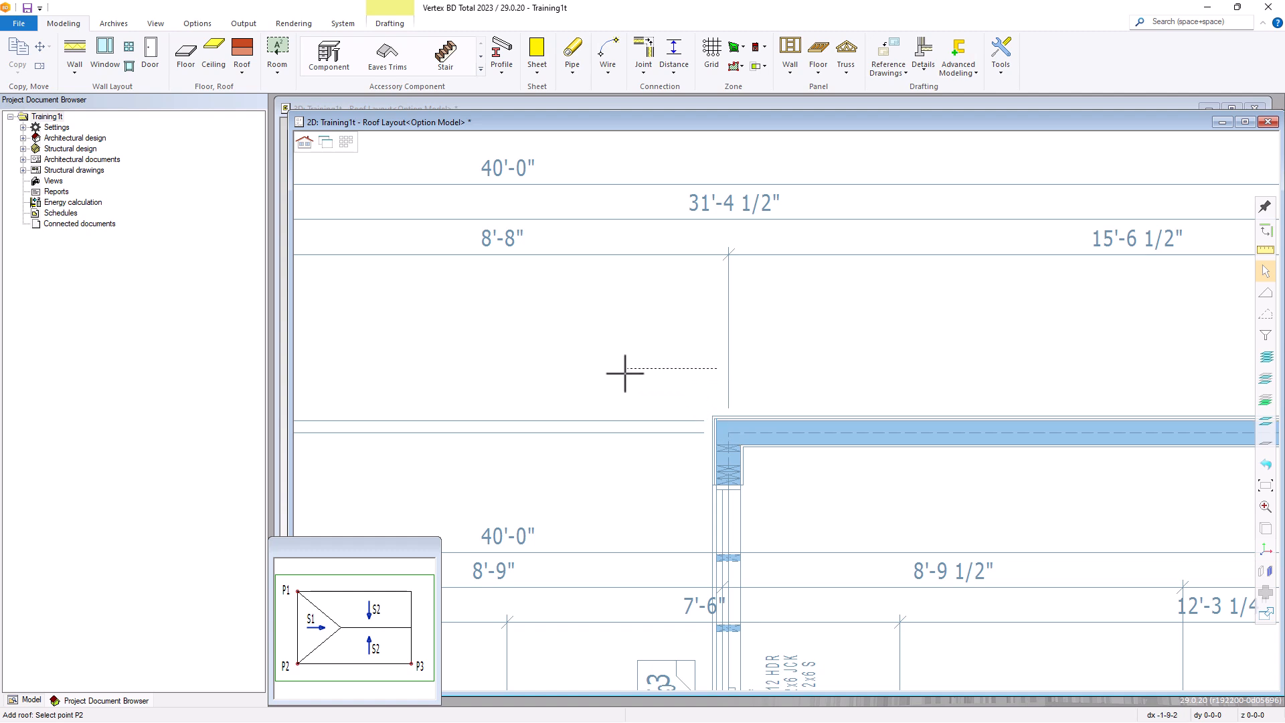
type("12")
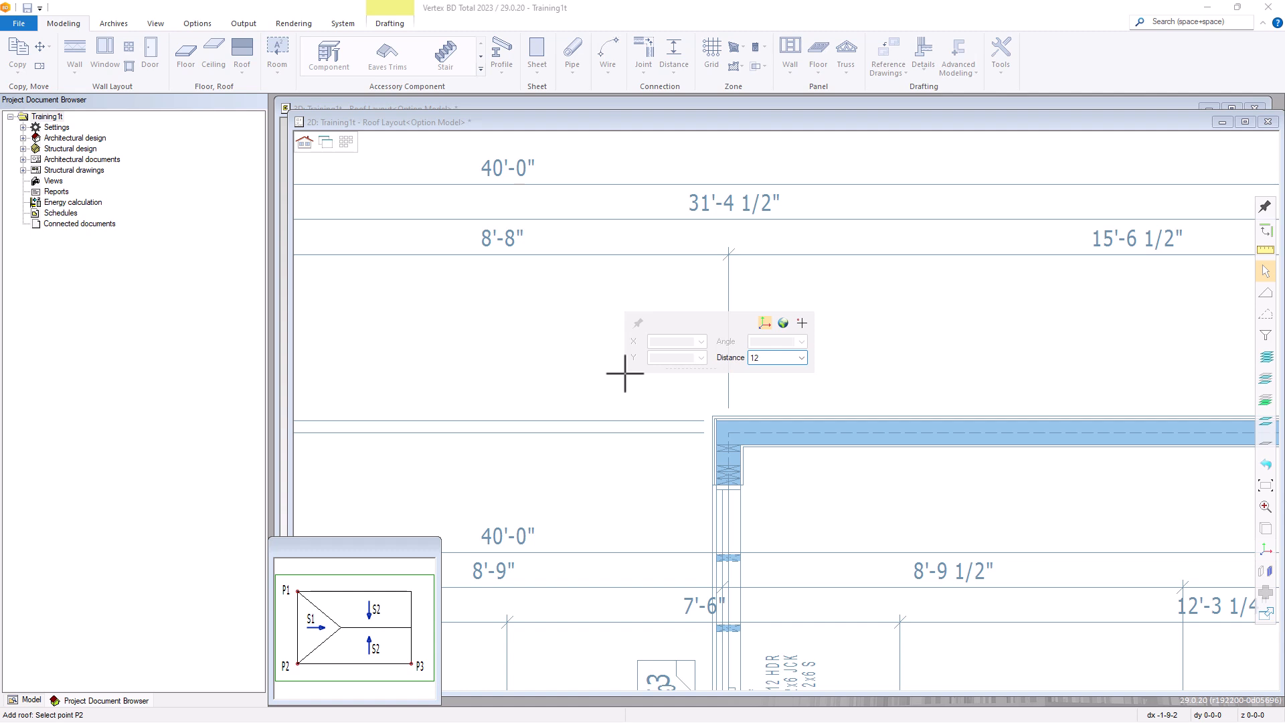
key("Return")
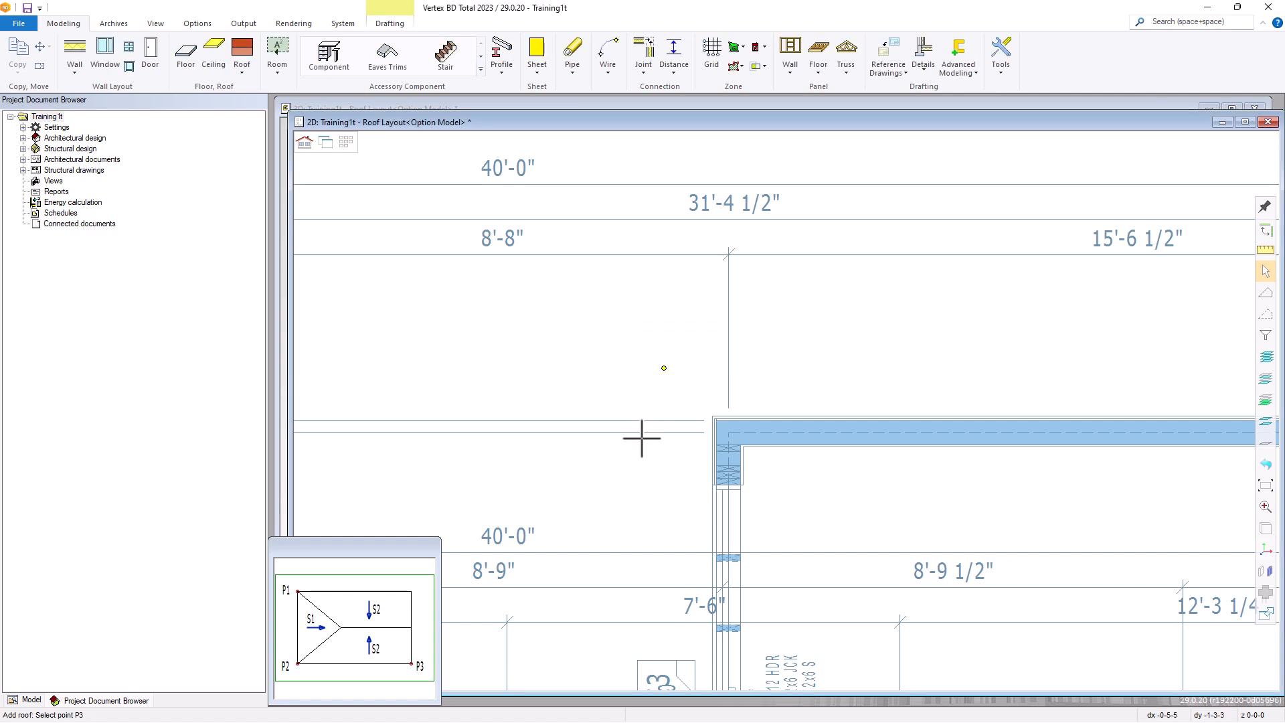
scroll(648, 493, "down", 4)
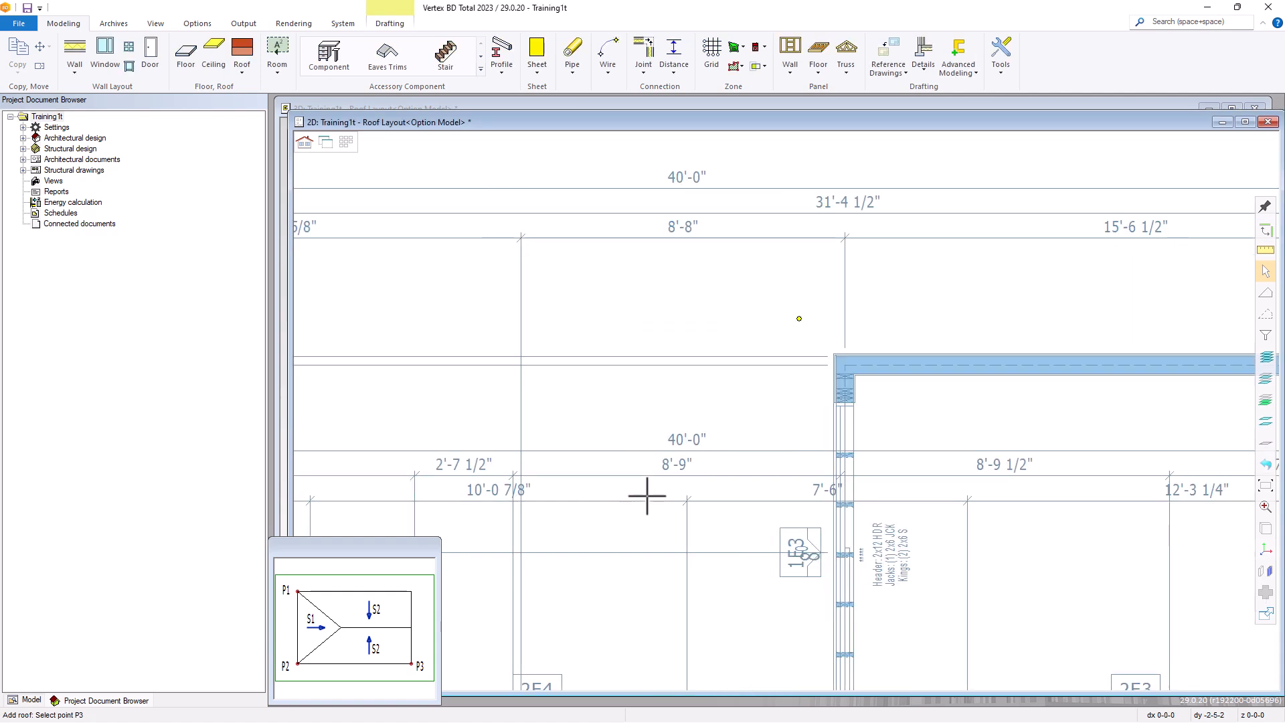
scroll(796, 548, "up", 5)
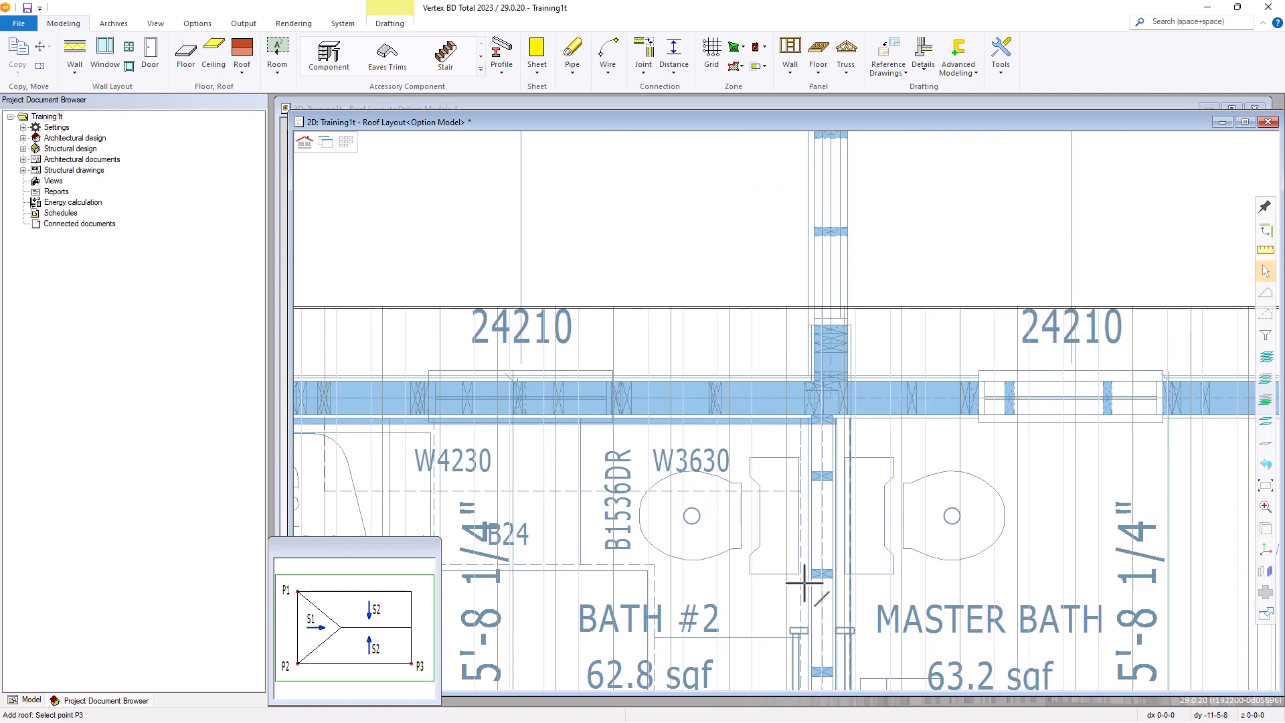
scroll(789, 412, "up", 3)
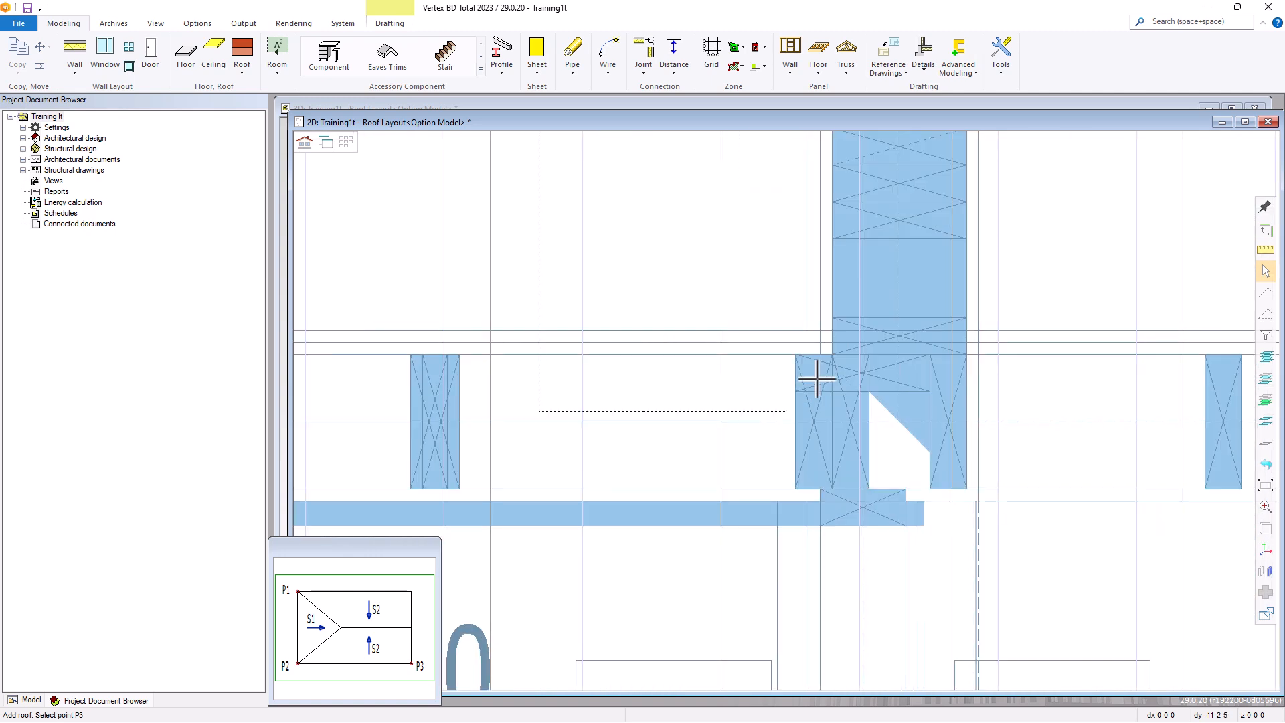
left_click(833, 341)
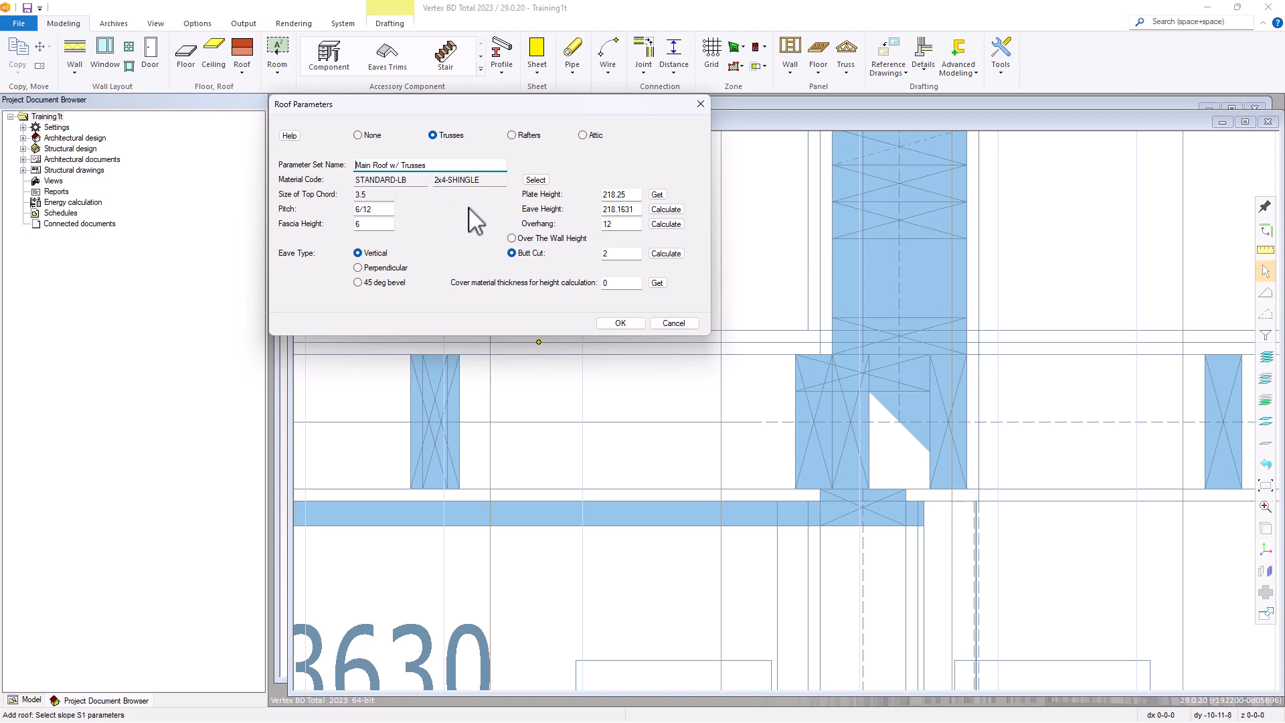
Get the plate height from an extension wall, calculate the eave height, and create the half hip roof with these parameters for both slopes.
left_click(656, 194)
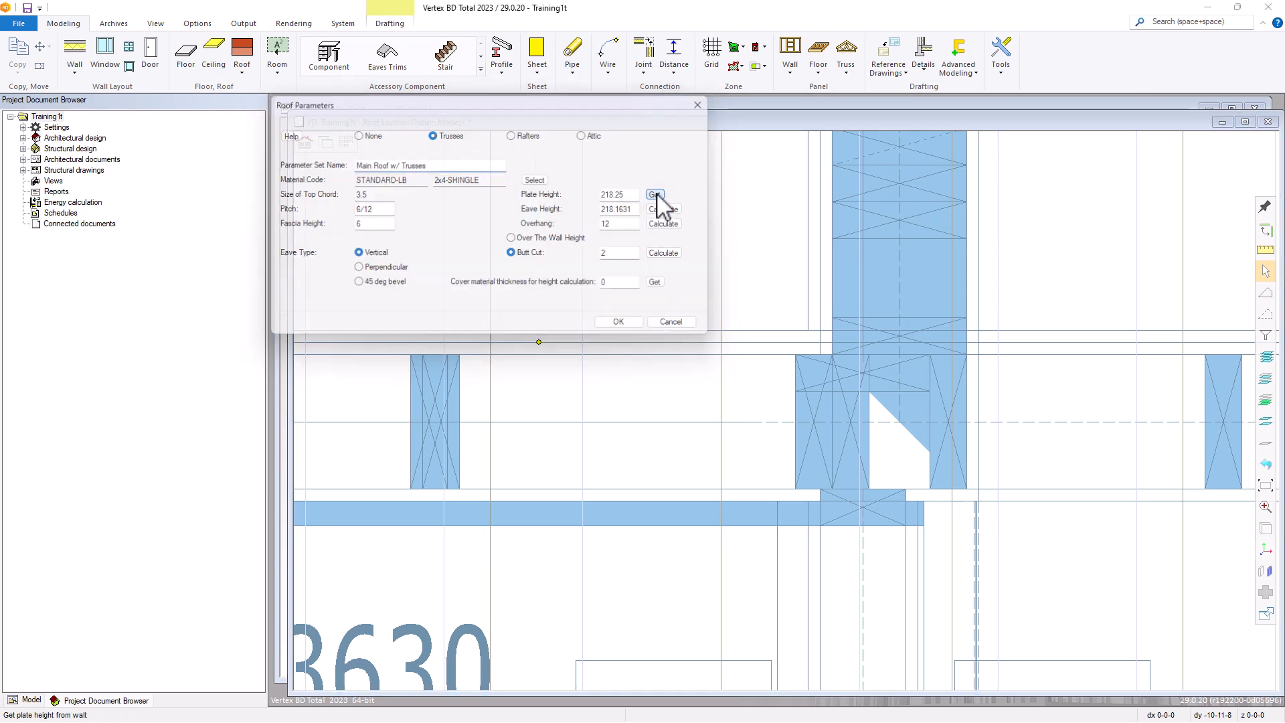
left_click(411, 170)
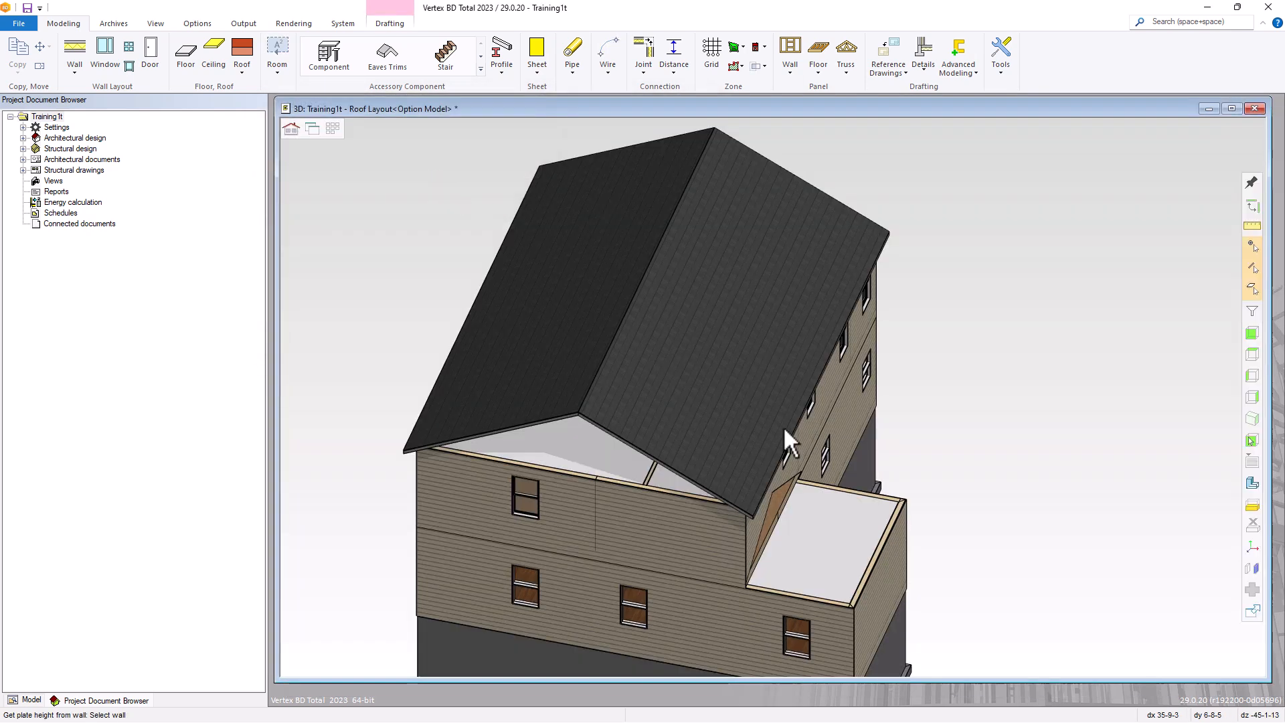
left_click(889, 544)
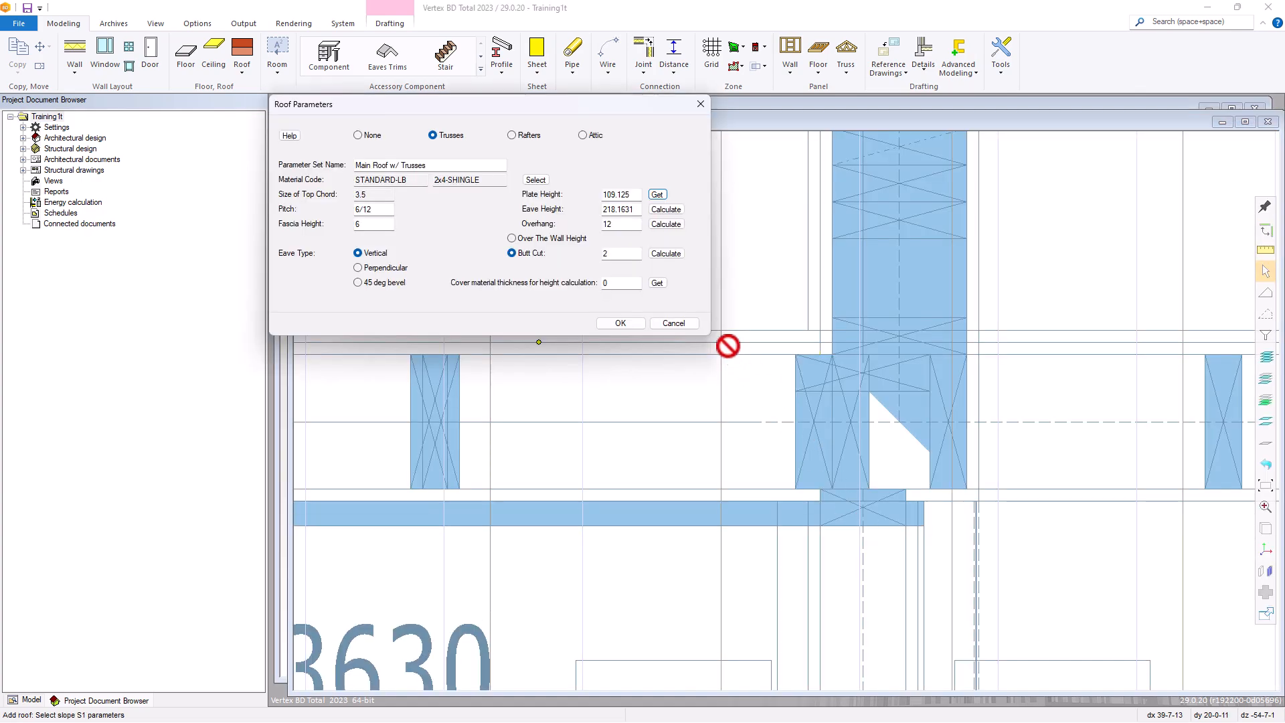
left_click(665, 209)
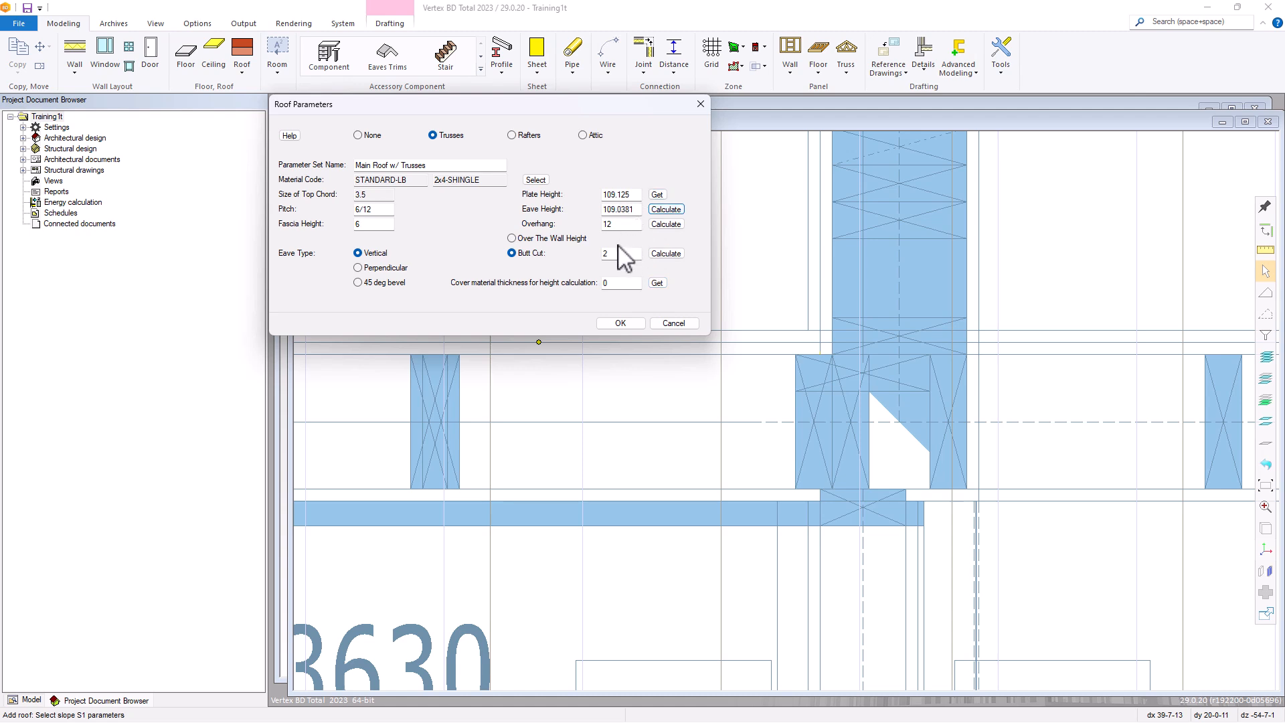
left_click(621, 324)
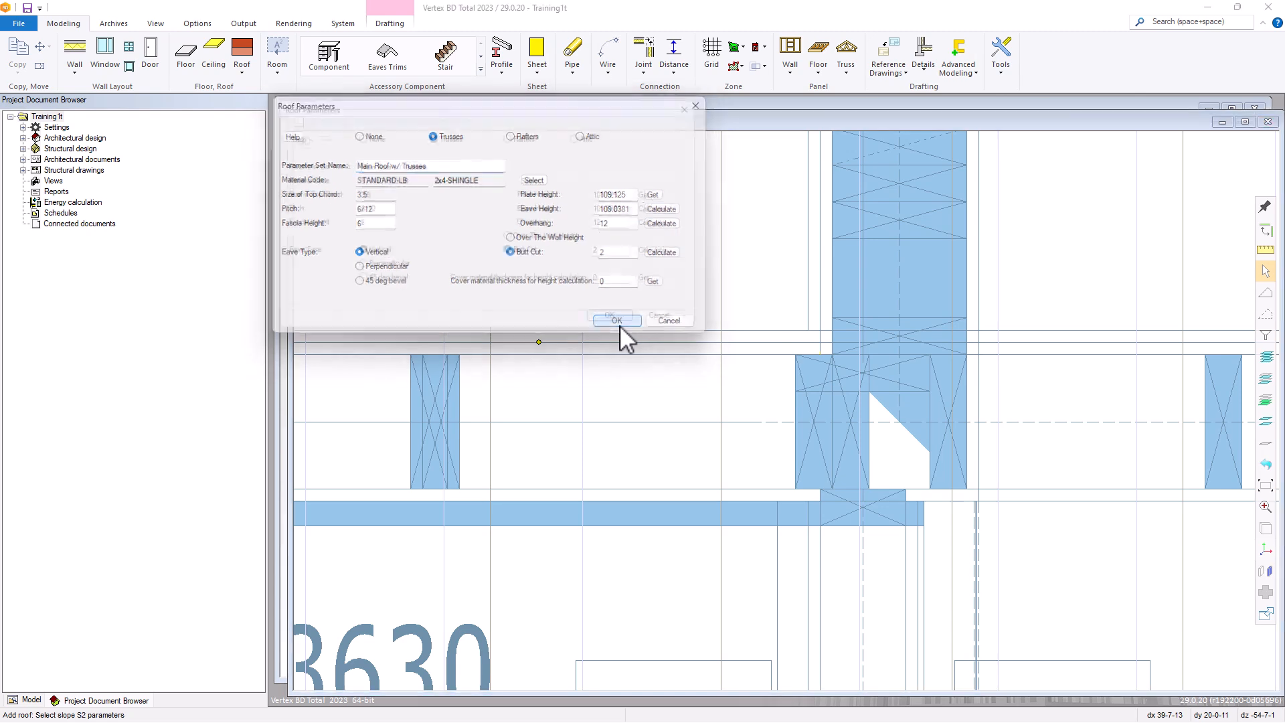
left_click(620, 324)
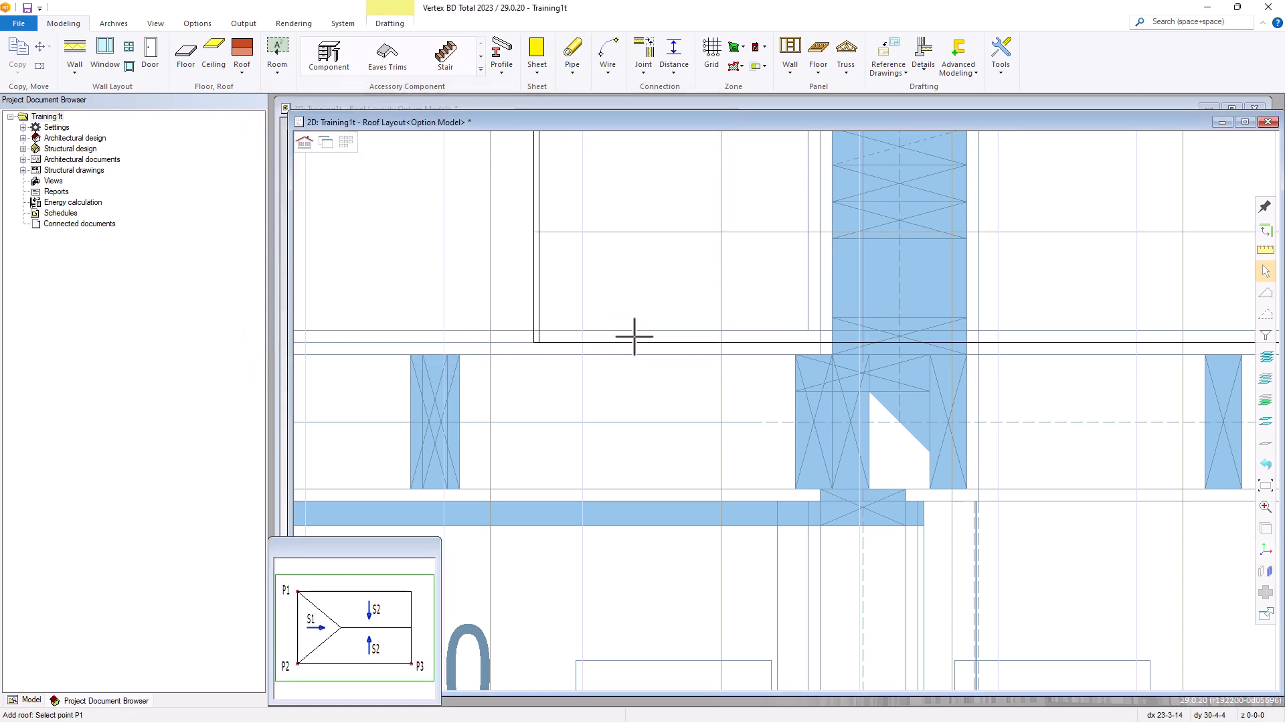
right_click(634, 337)
left_click(662, 411)
scroll(788, 411, "down", 5)
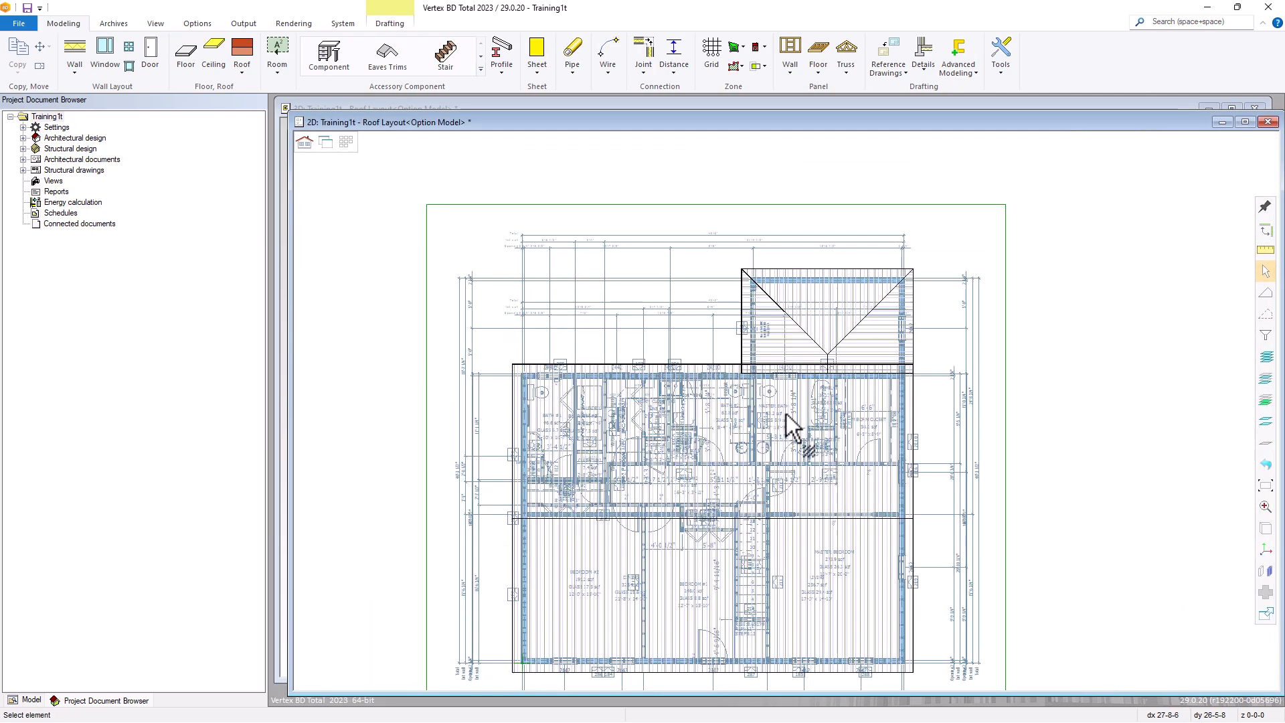
scroll(785, 414, "up", 2)
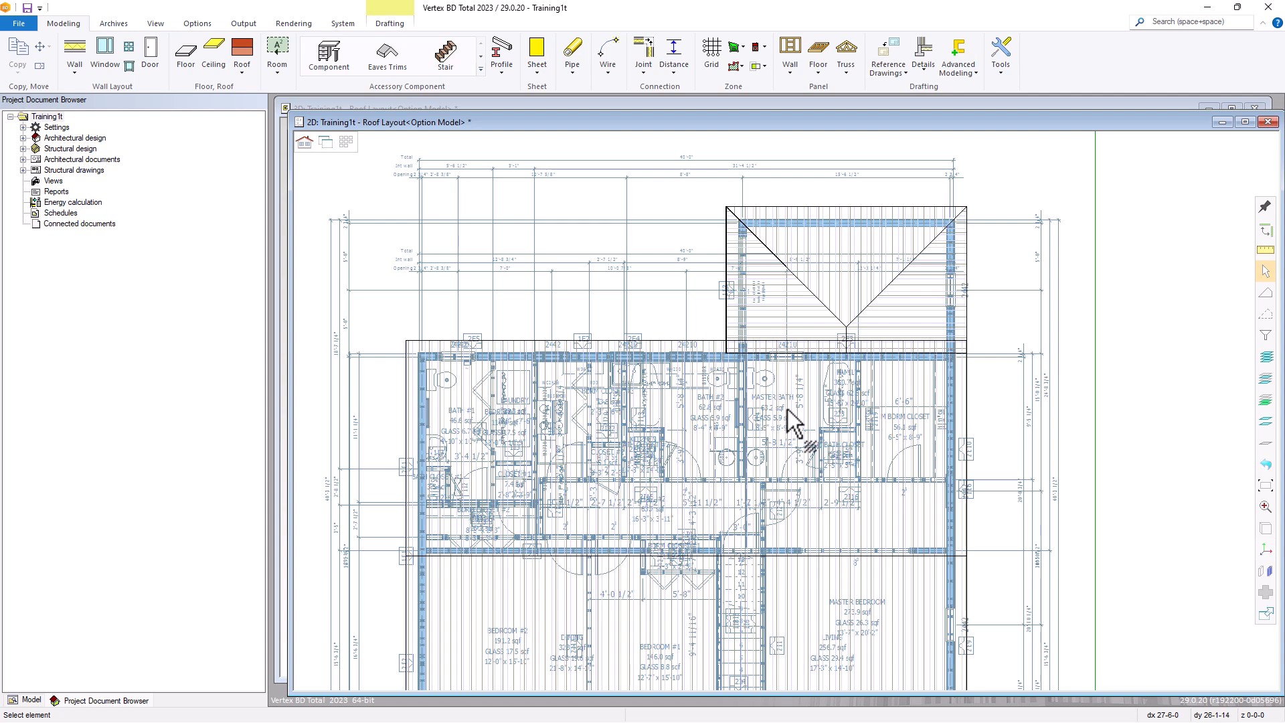
key("ctrl+Tab")
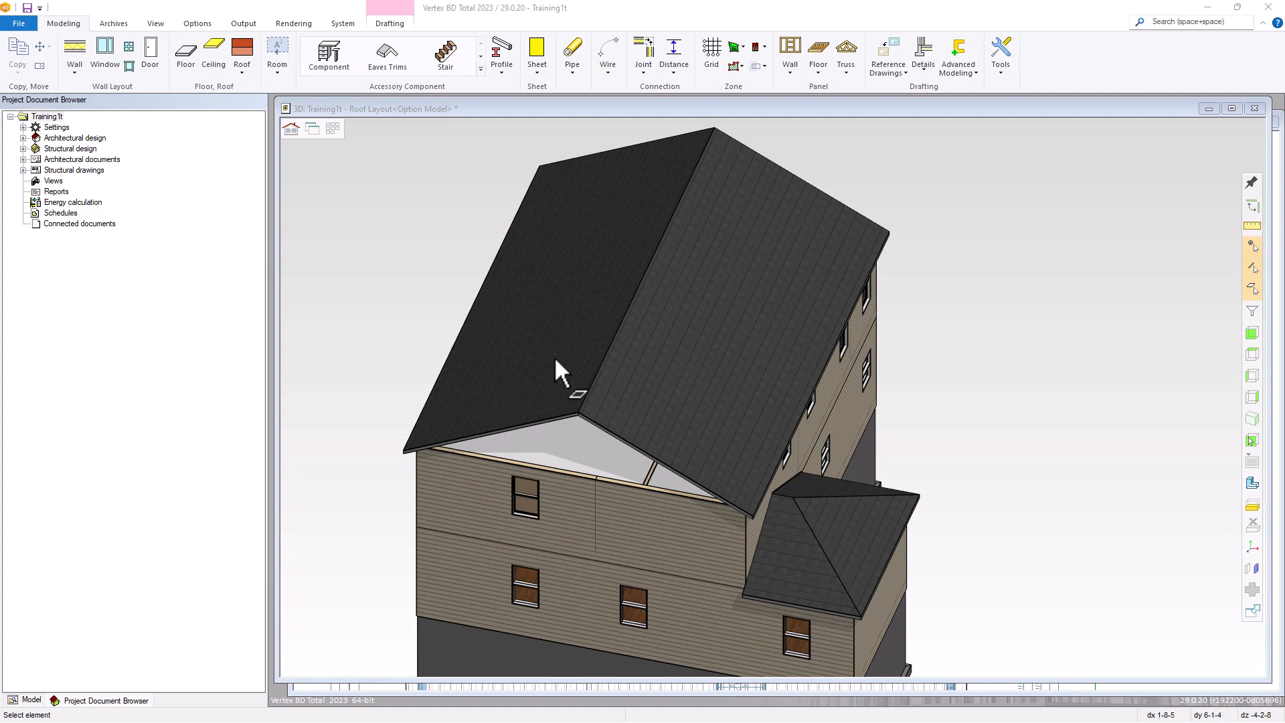
In the 2D Roof Layout, start a standard truss, choose the STANDARD shape and accept its default on-slope shape parameters.
left_click(312, 127)
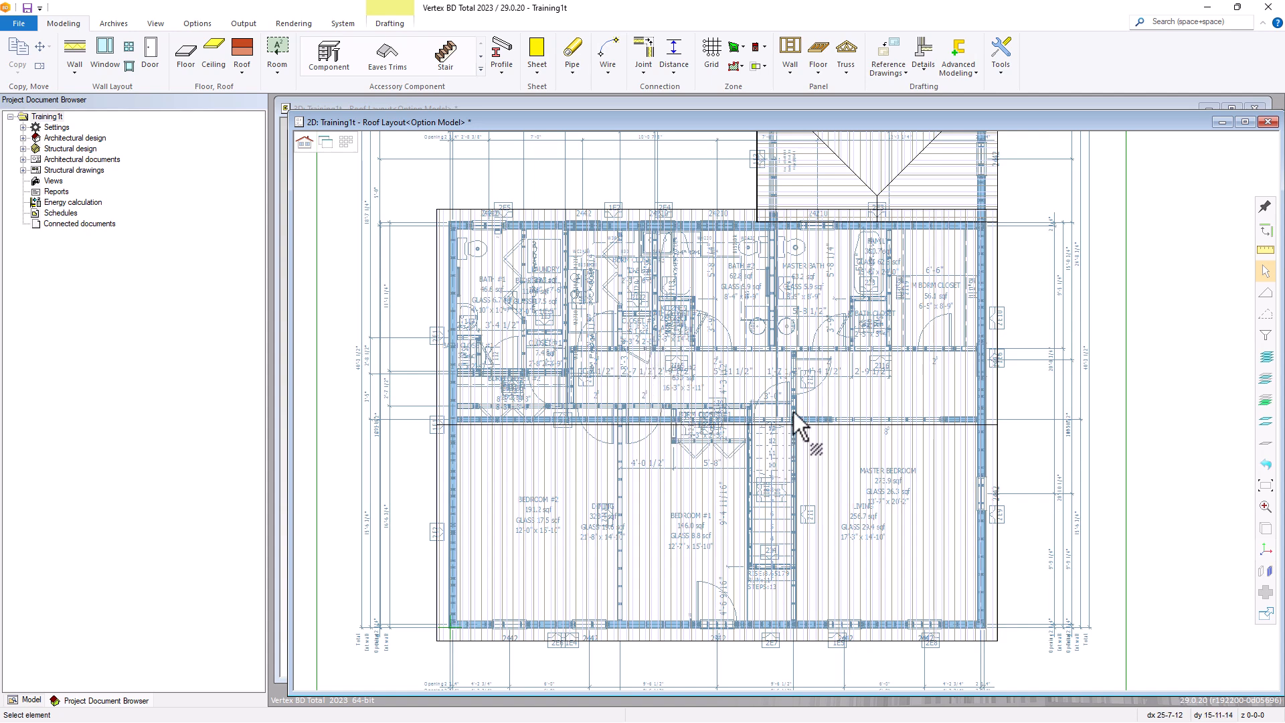
left_click(847, 61)
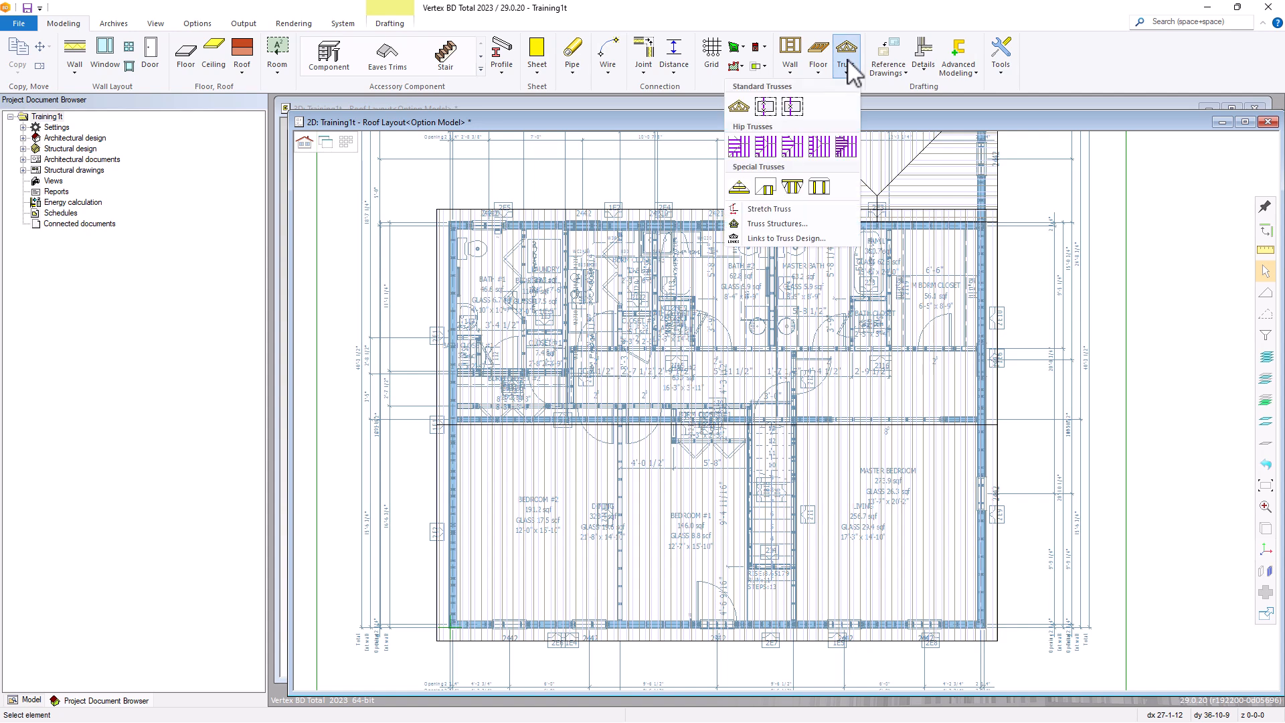
left_click(739, 107)
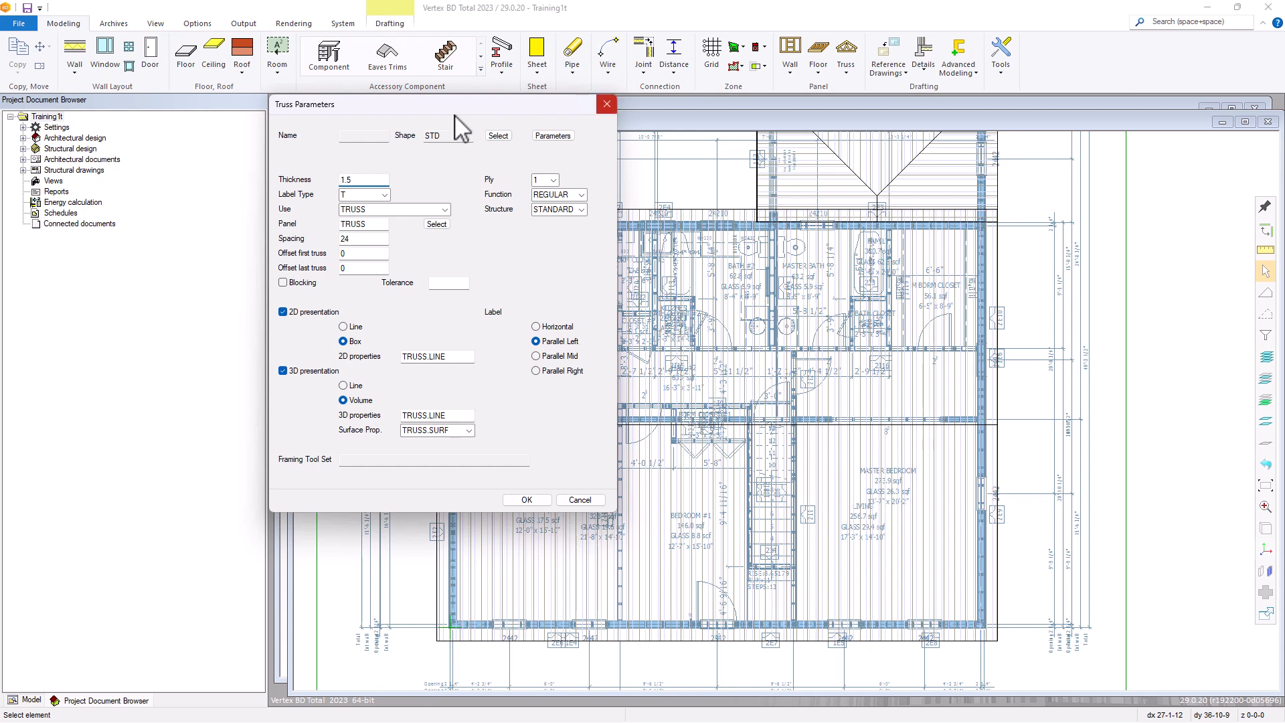
left_click(499, 136)
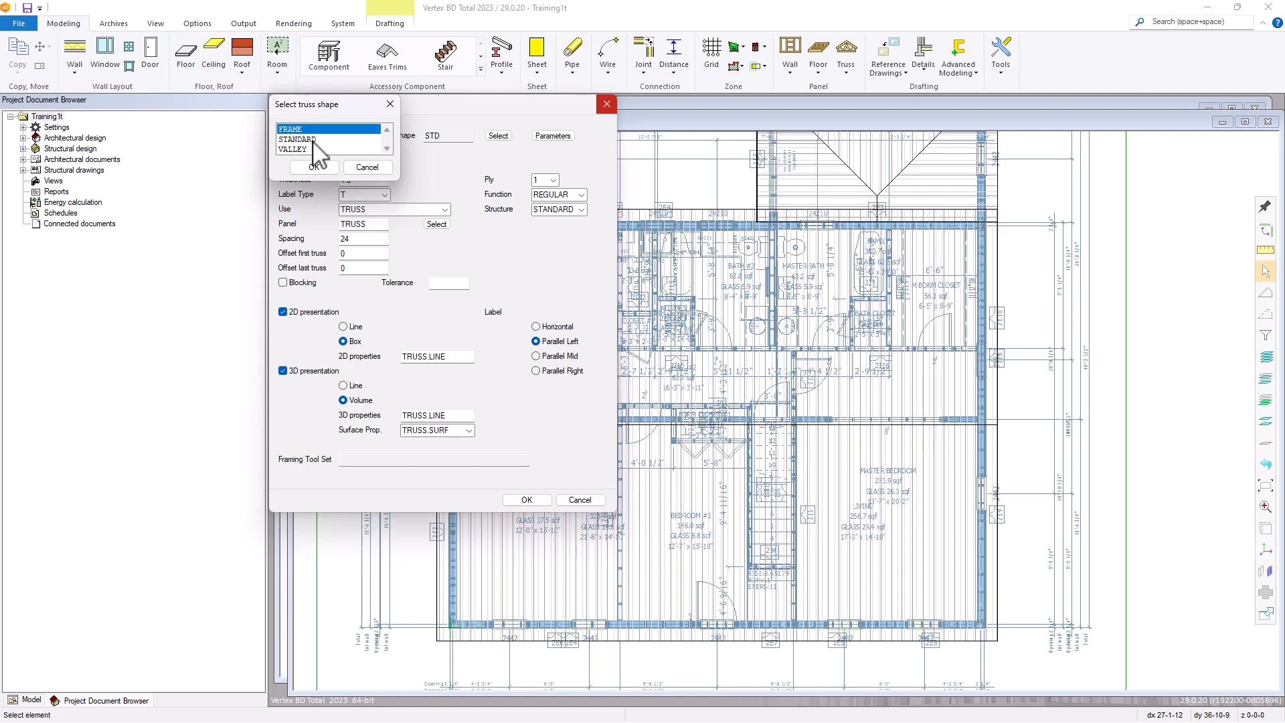
double_click(309, 139)
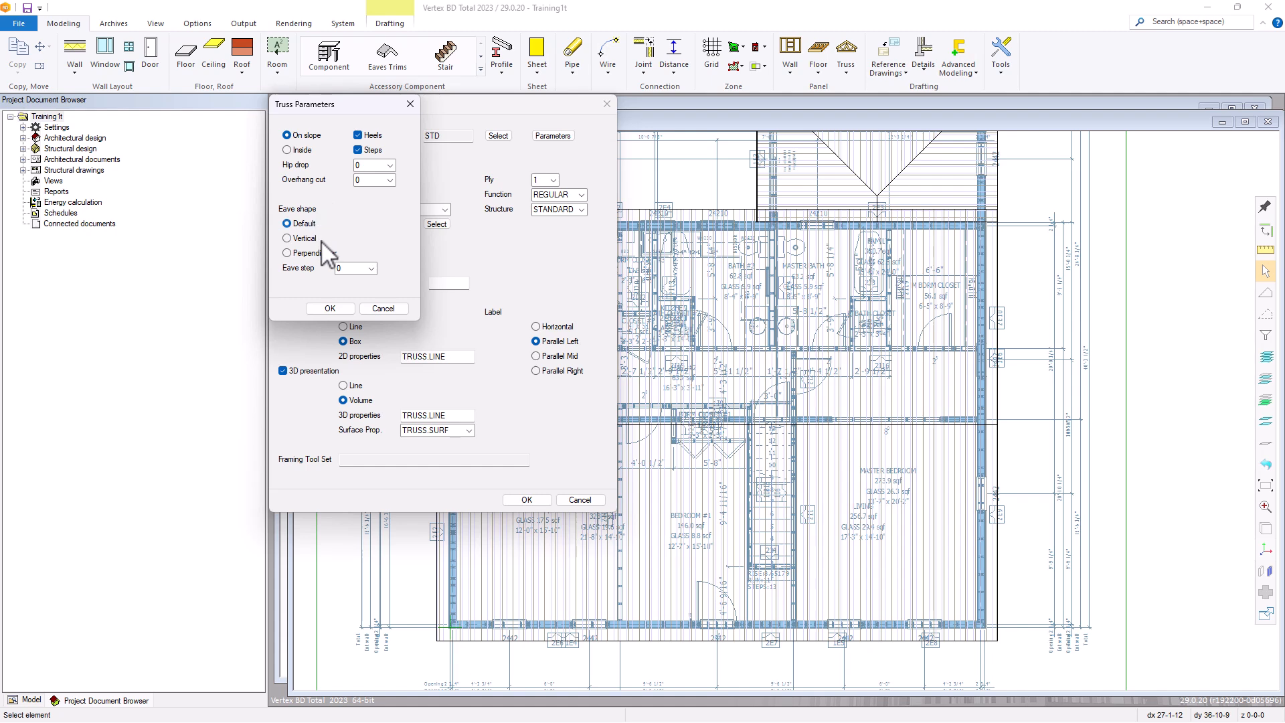
left_click(331, 308)
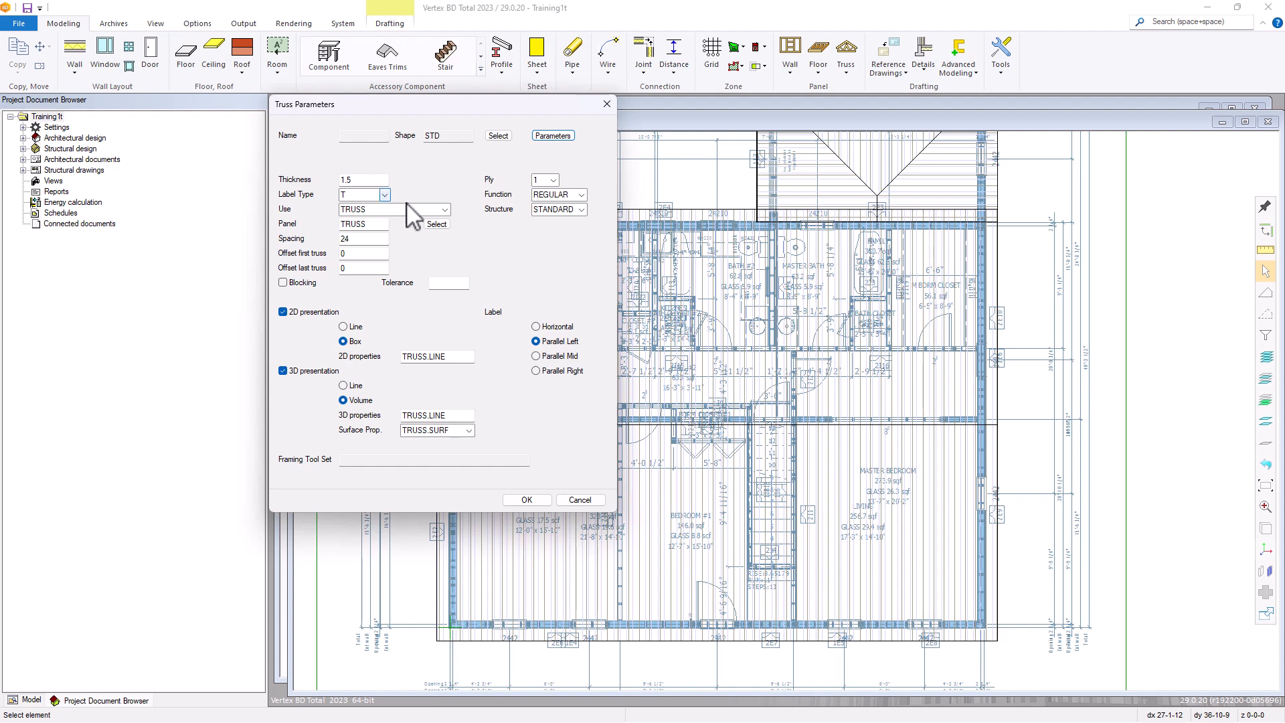
Keep the truss use as TRUSS, function REGULAR and structure STANDARD, and accept the truss parameters with a spacing of 24.
left_click(445, 210)
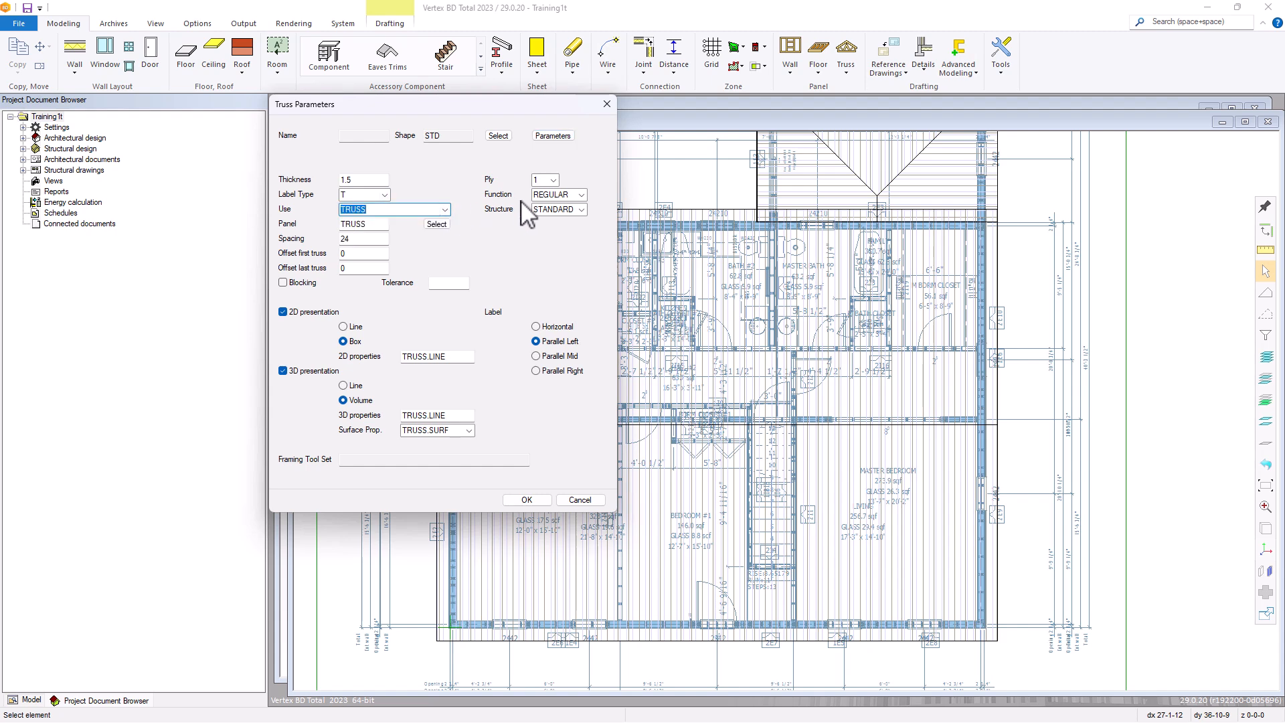
left_click(585, 194)
left_click(581, 207)
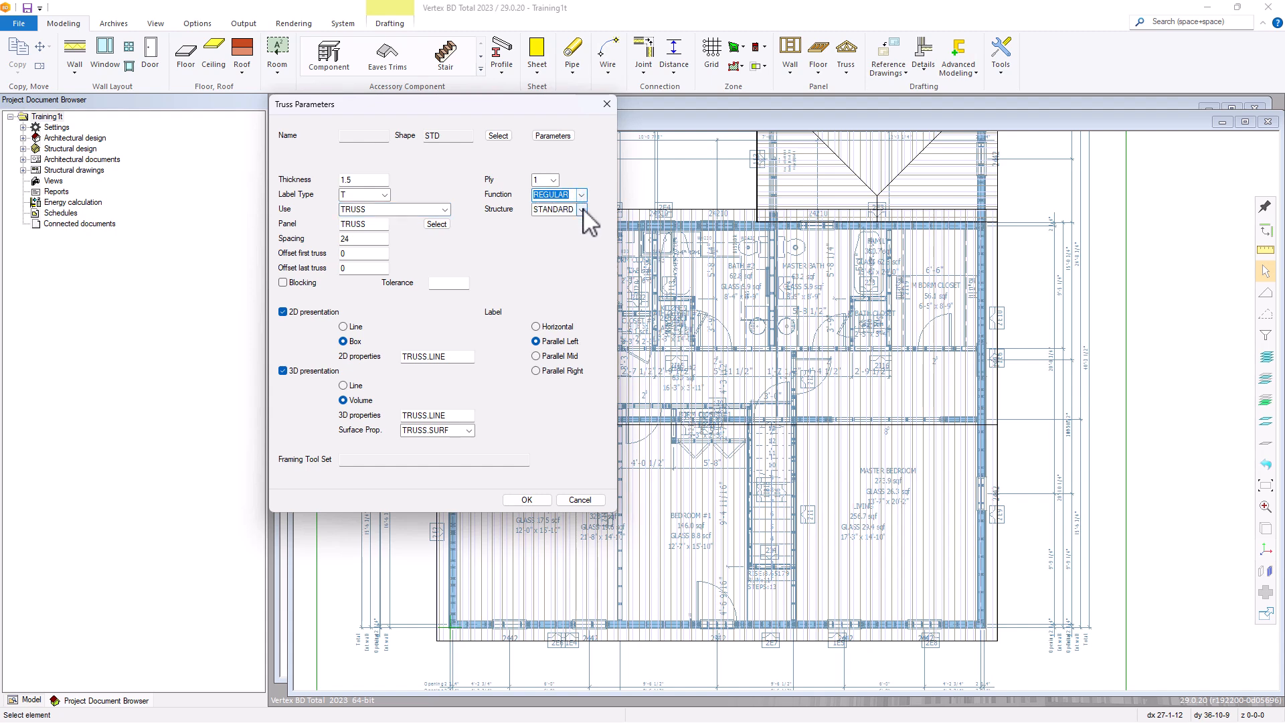
left_click(582, 210)
left_click(584, 211)
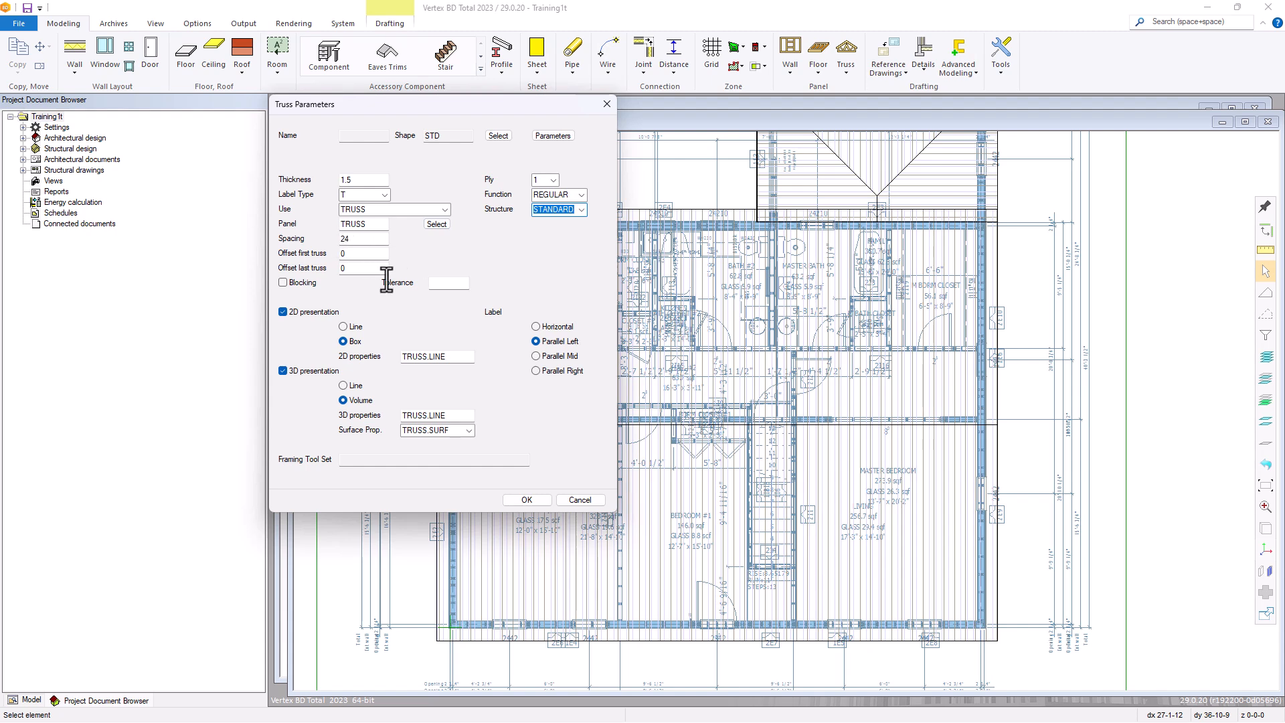
left_click(525, 500)
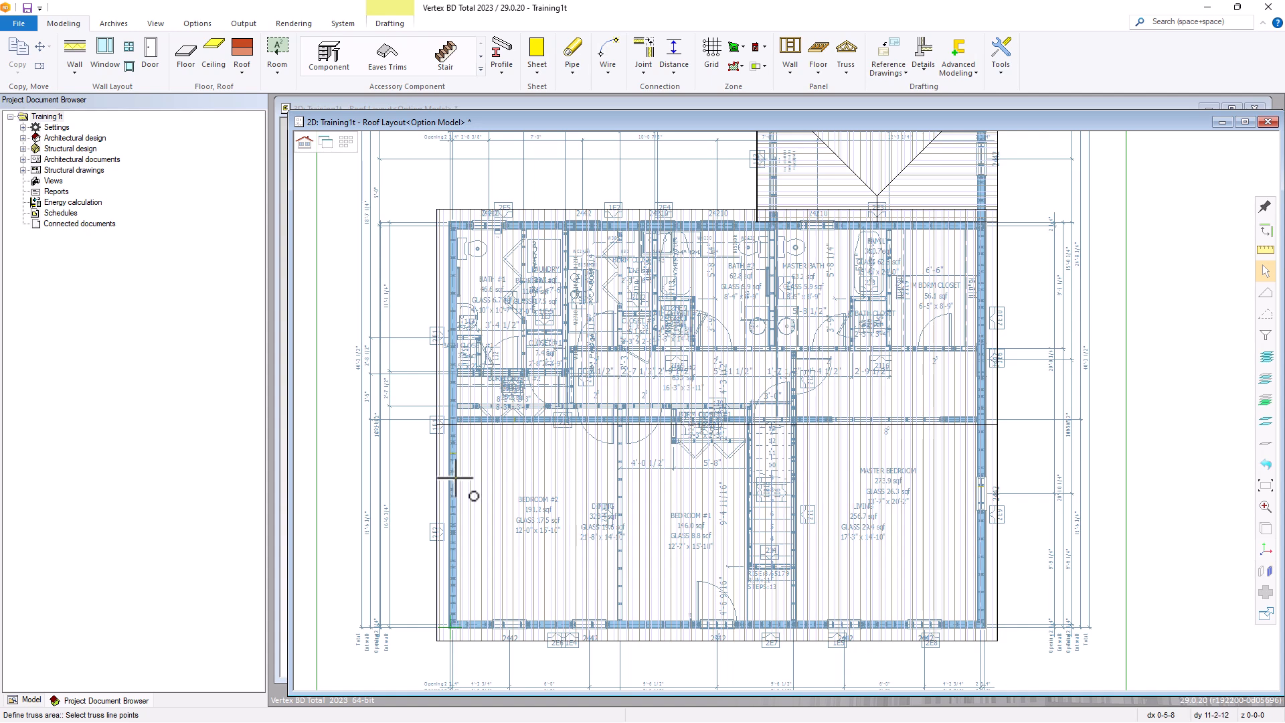
Define the truss line horizontally across the main building, from the left exterior wall's outer edge to the right exterior wall's outer edge.
scroll(454, 478, "up", 6)
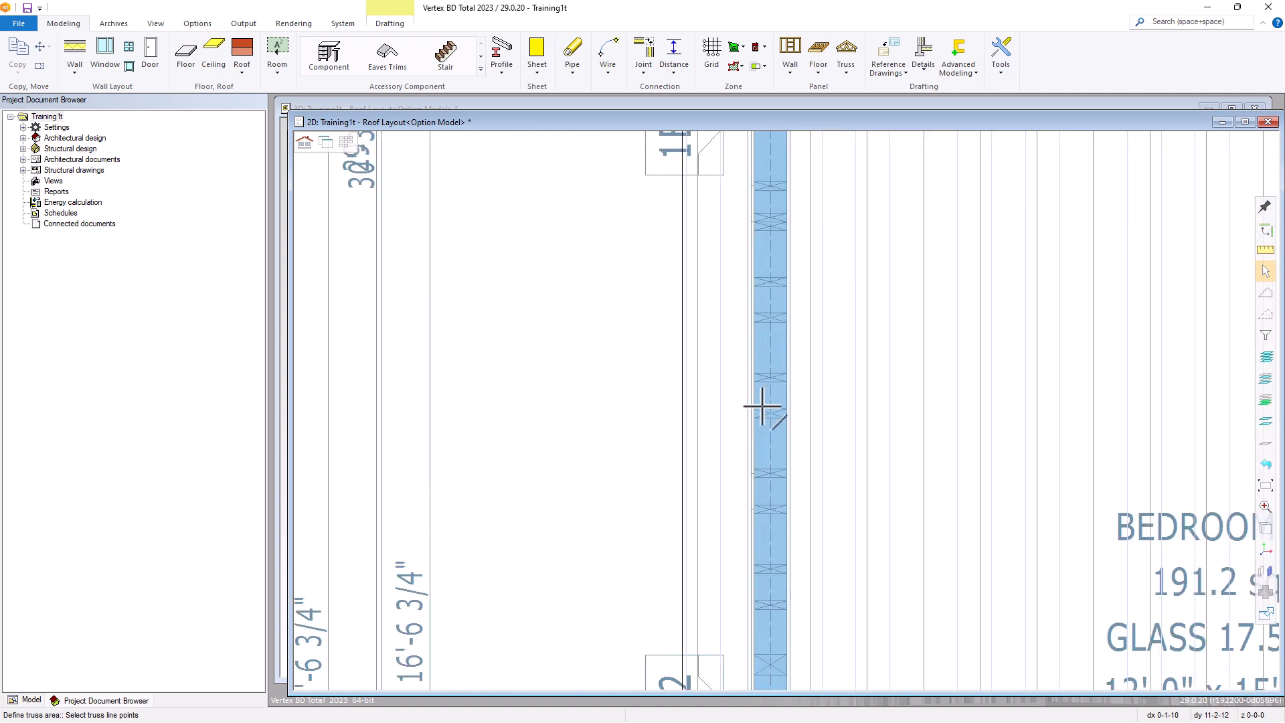
left_click(755, 408)
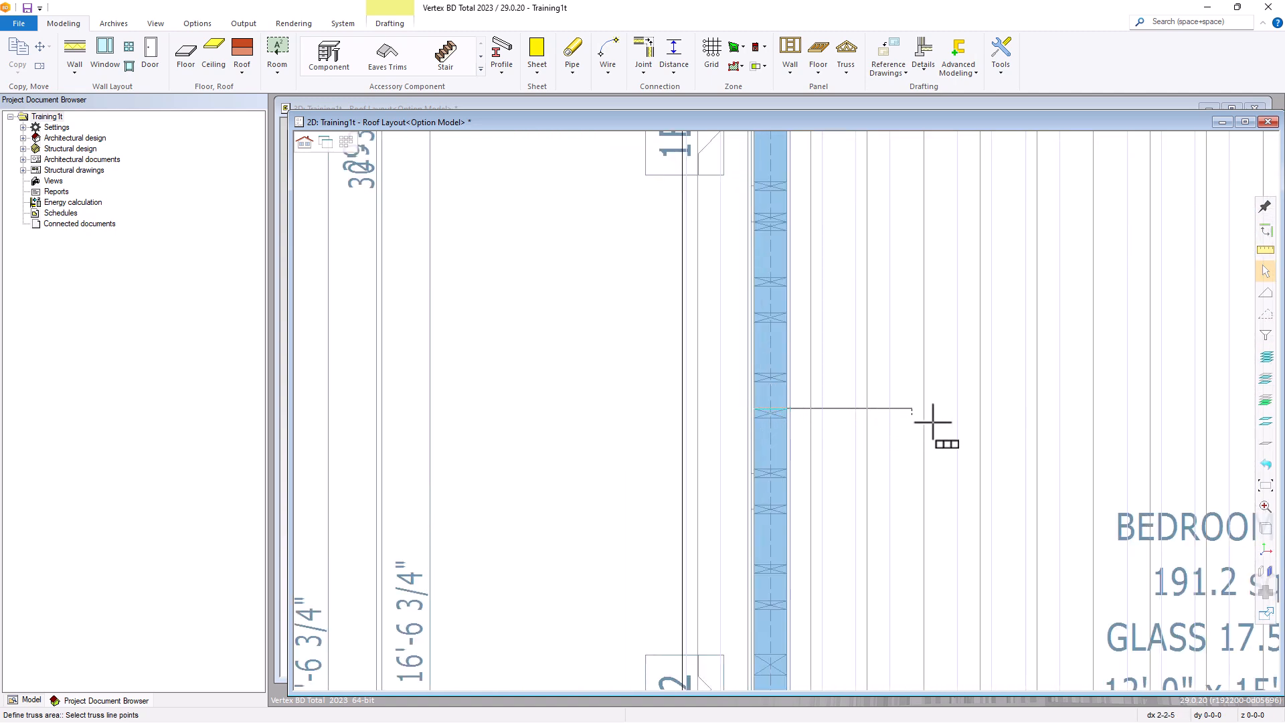
scroll(926, 420, "down", 5)
scroll(923, 410, "down", 2)
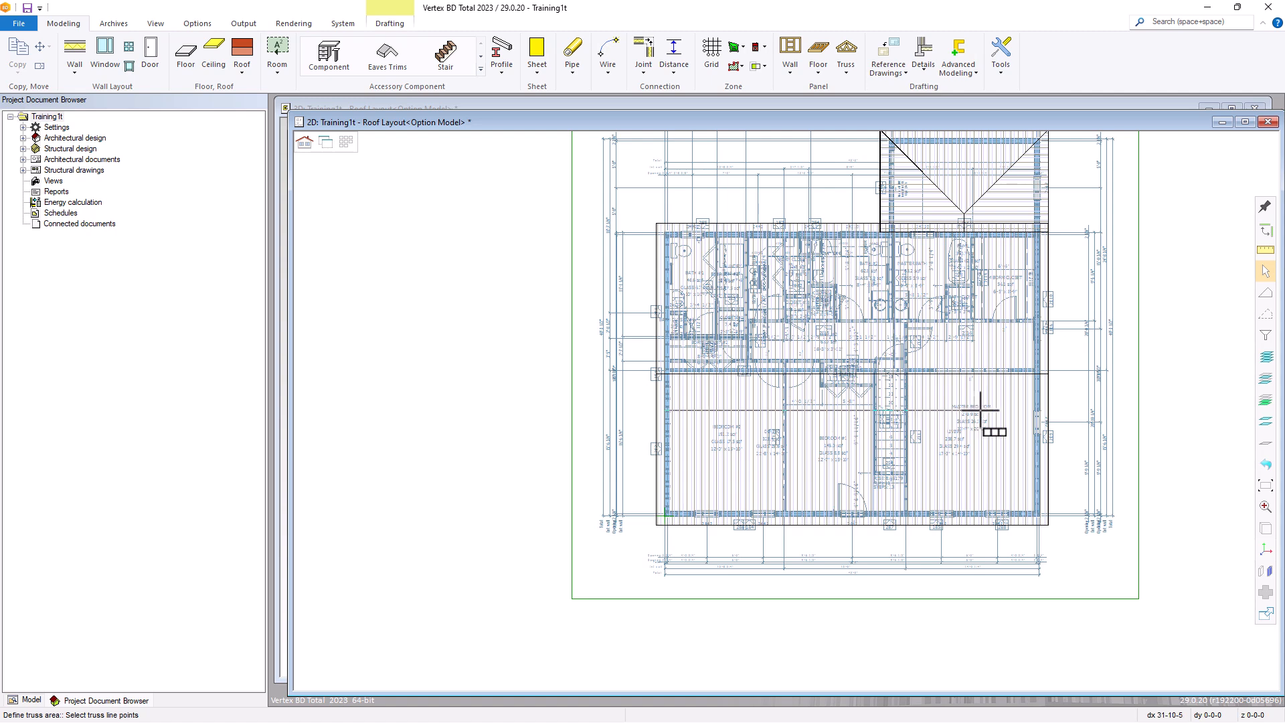
scroll(1024, 412, "up", 5)
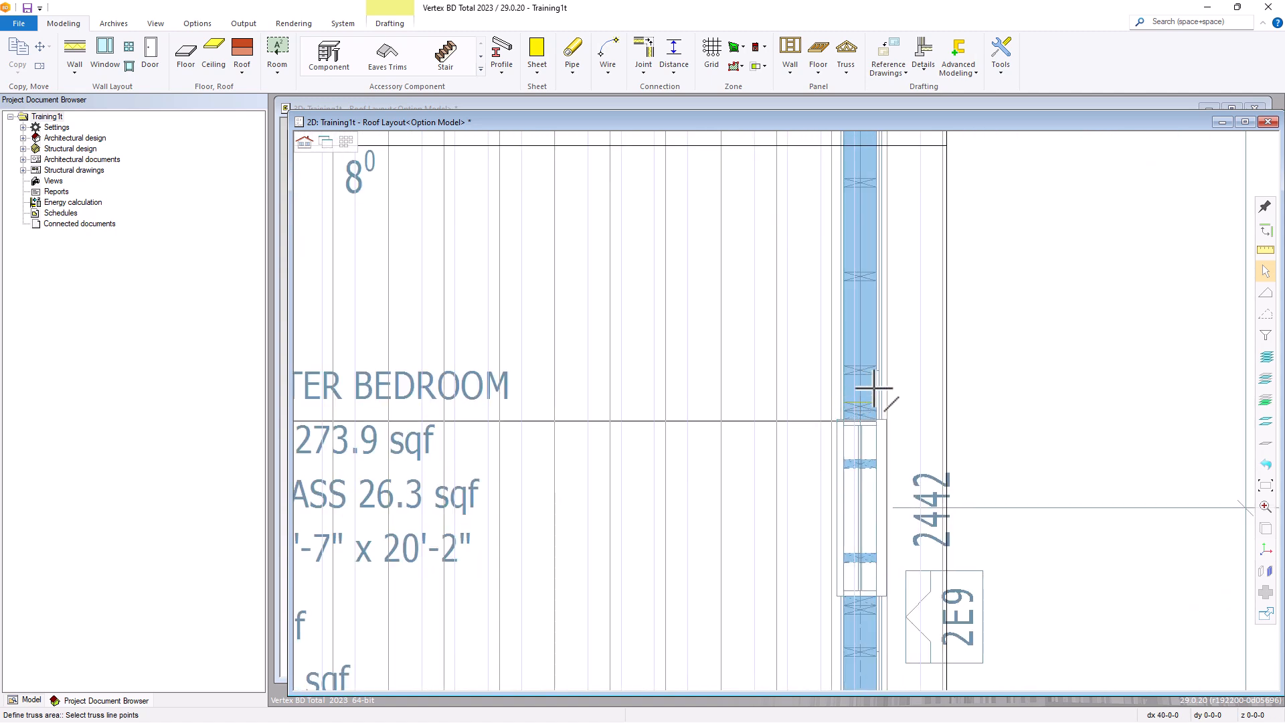
left_click(874, 408)
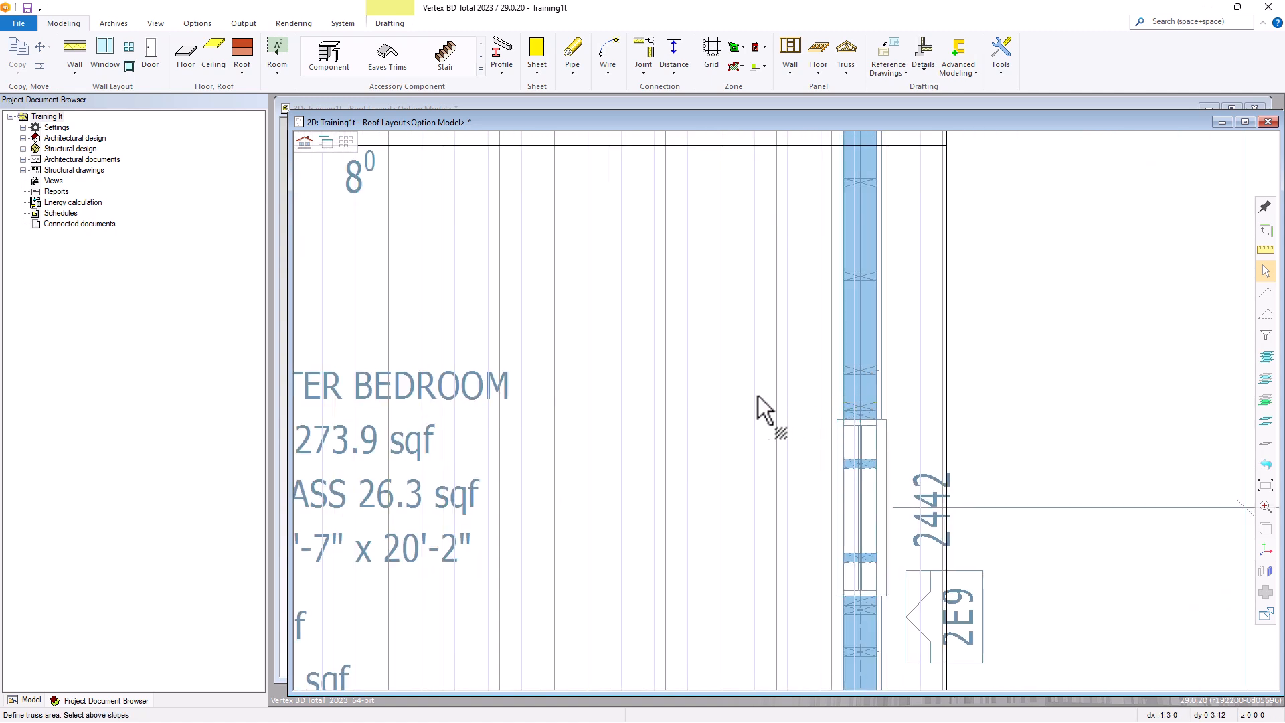
Select both slopes of the main building's gable roof as the slopes above the trusses and accept the selection.
scroll(584, 419, "down", 5)
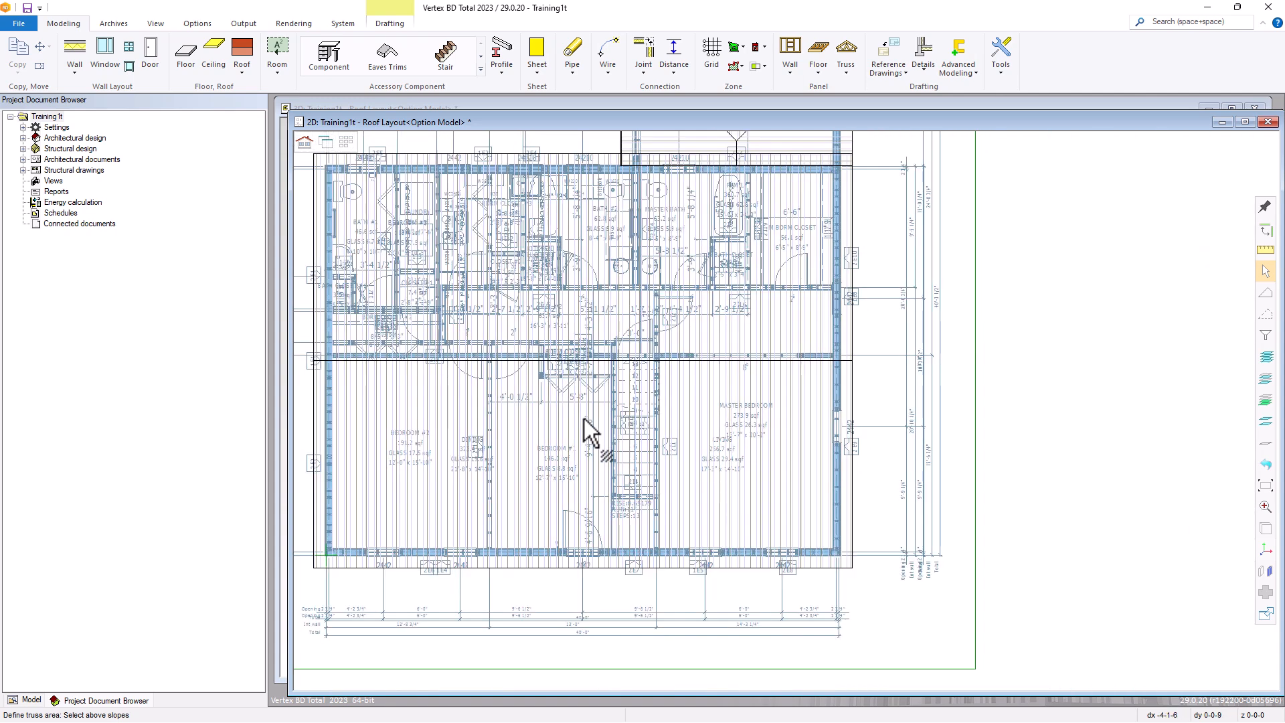
scroll(584, 419, "down", 2)
left_click(657, 409)
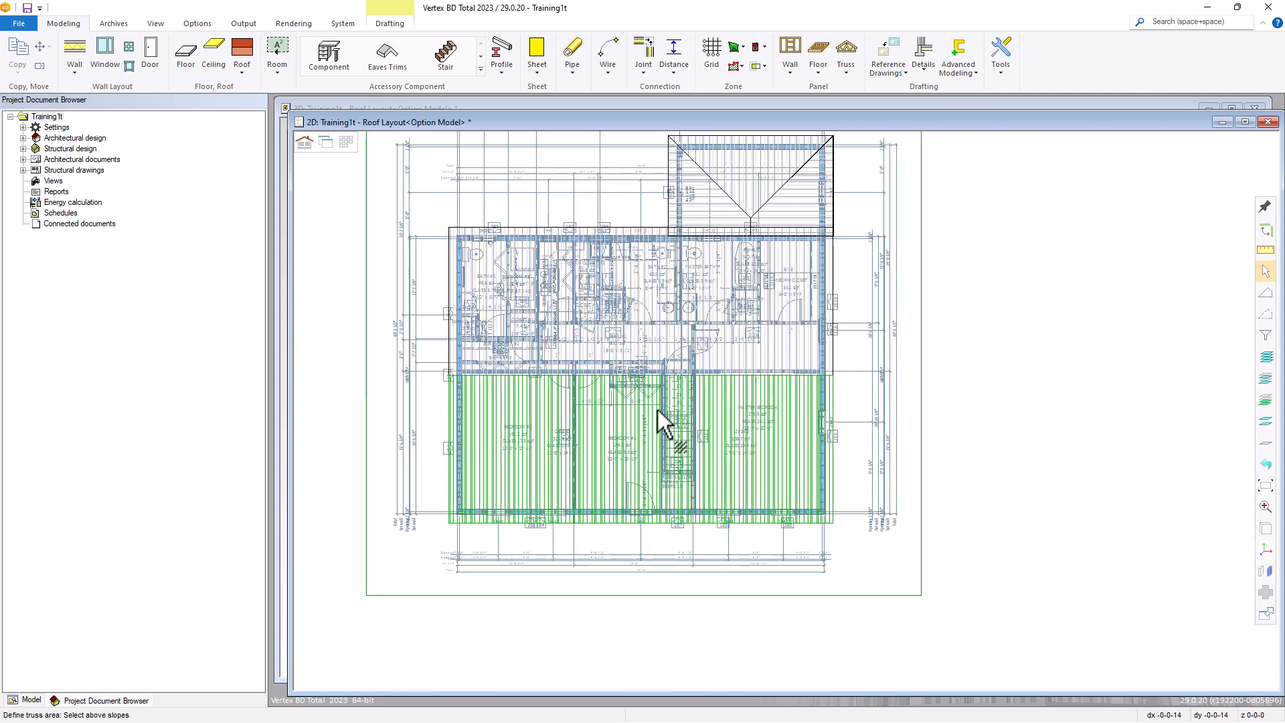
left_click(647, 338)
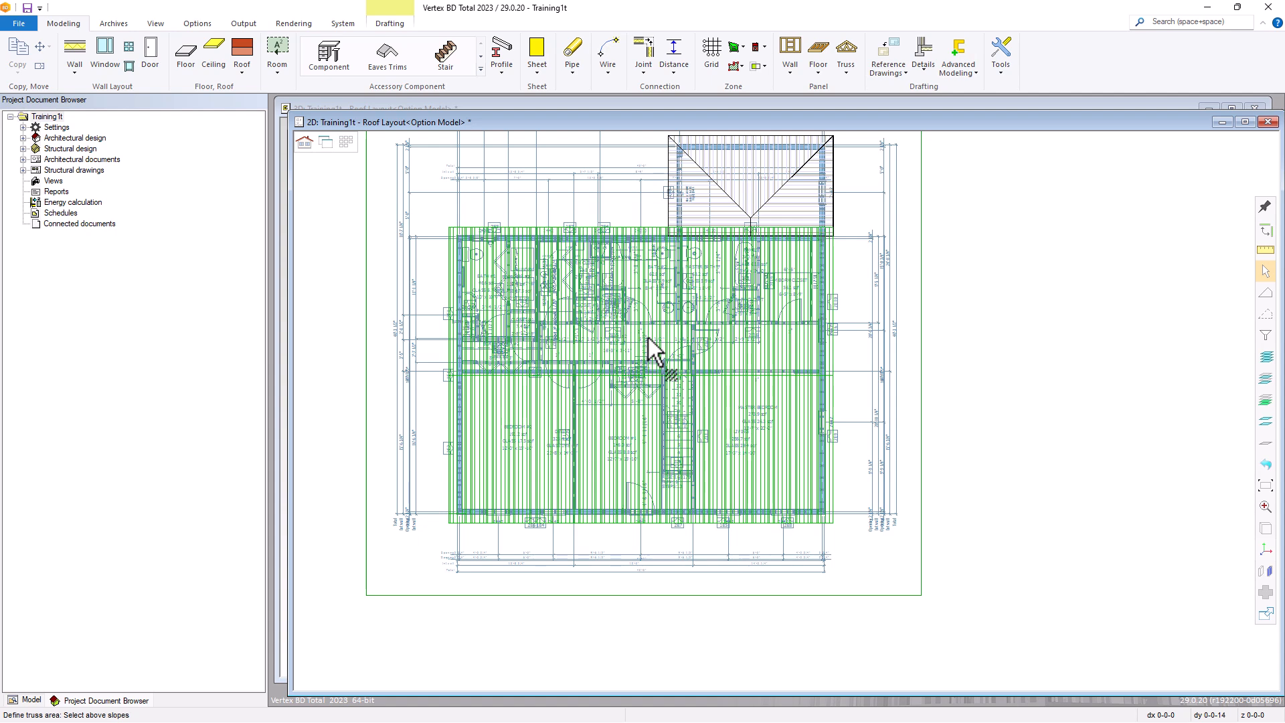
right_click(648, 337)
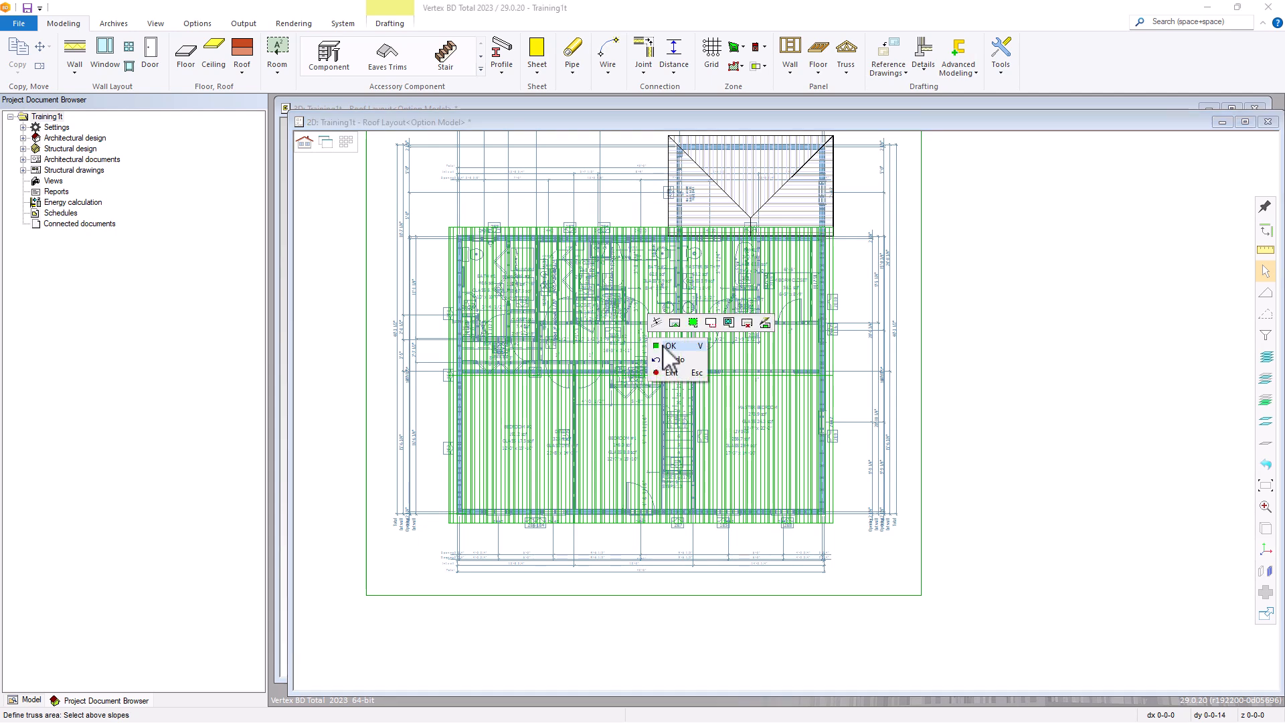
left_click(666, 347)
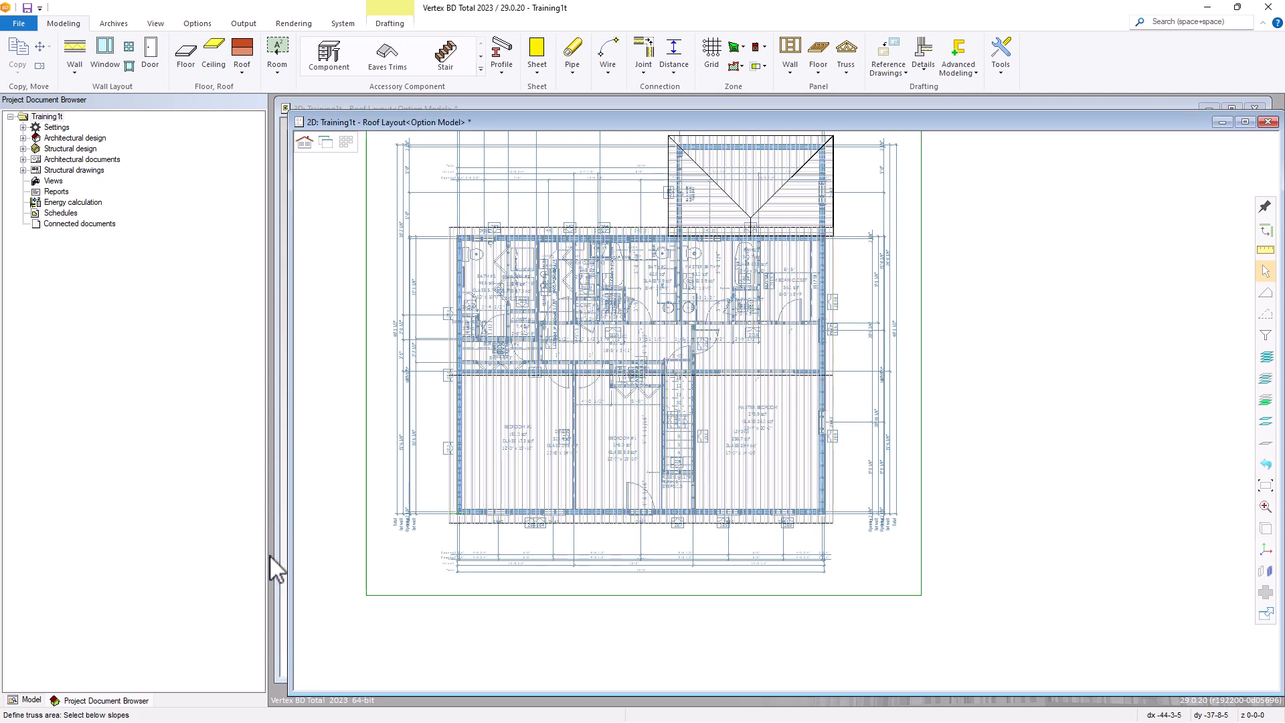
Start a limiting area for the slopes below, taking its plate height from the main building's upper gable-end wall in the 3D view.
right_click(556, 452)
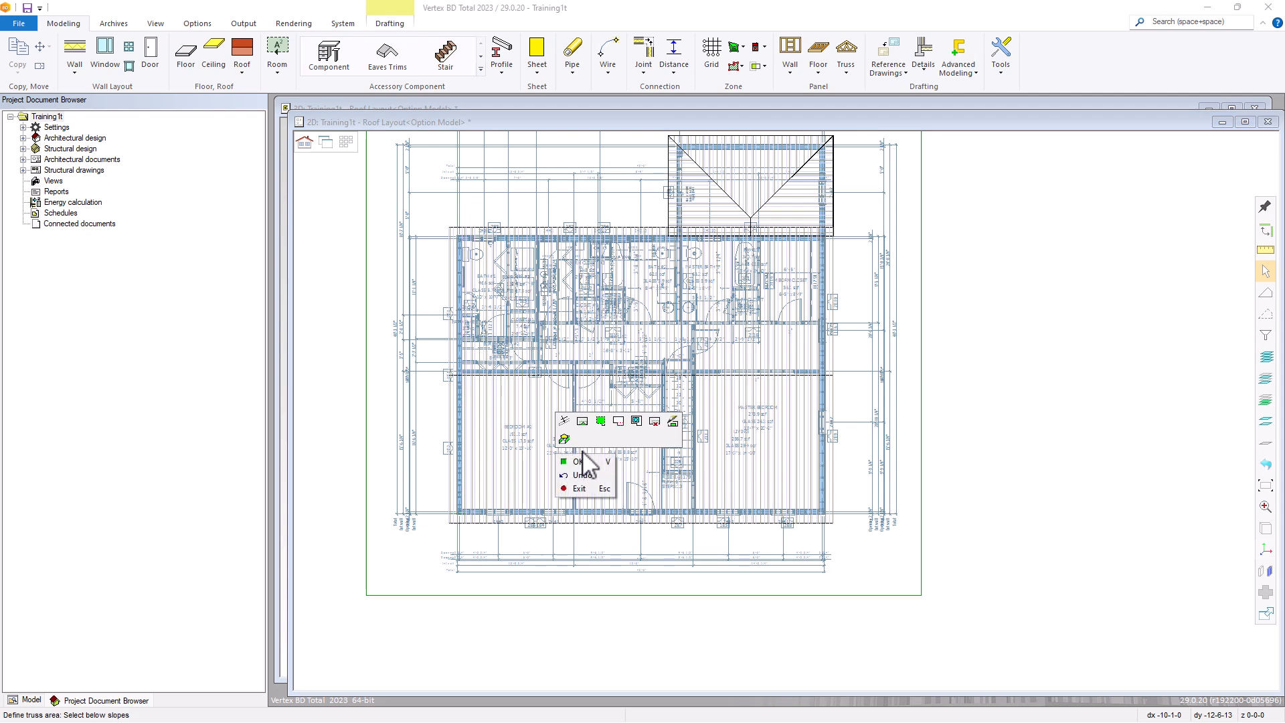
left_click(636, 420)
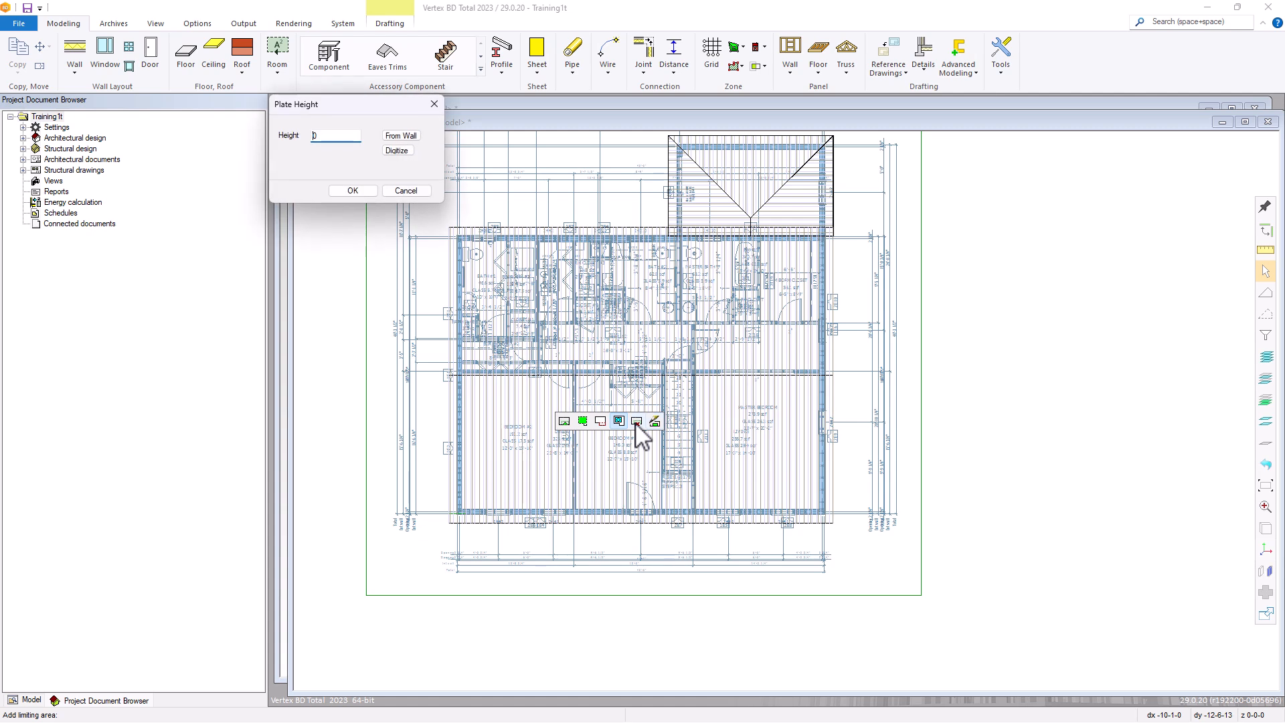
left_click(404, 138)
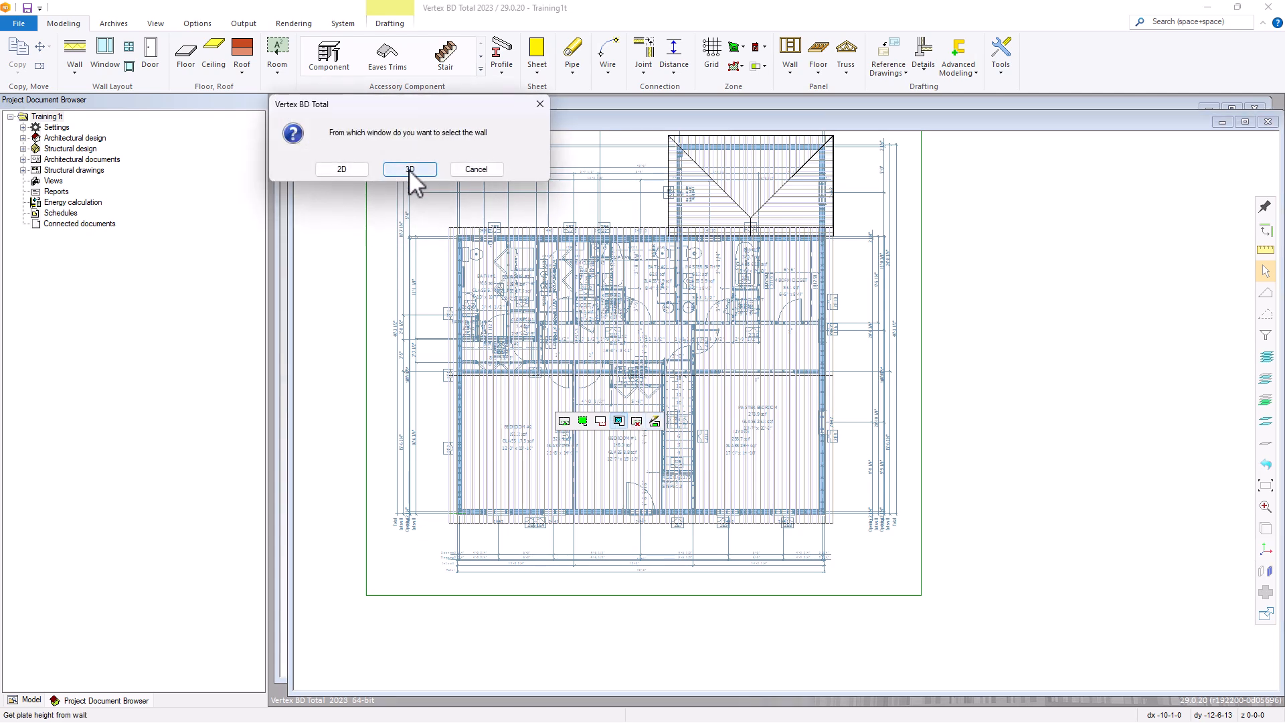
left_click(408, 168)
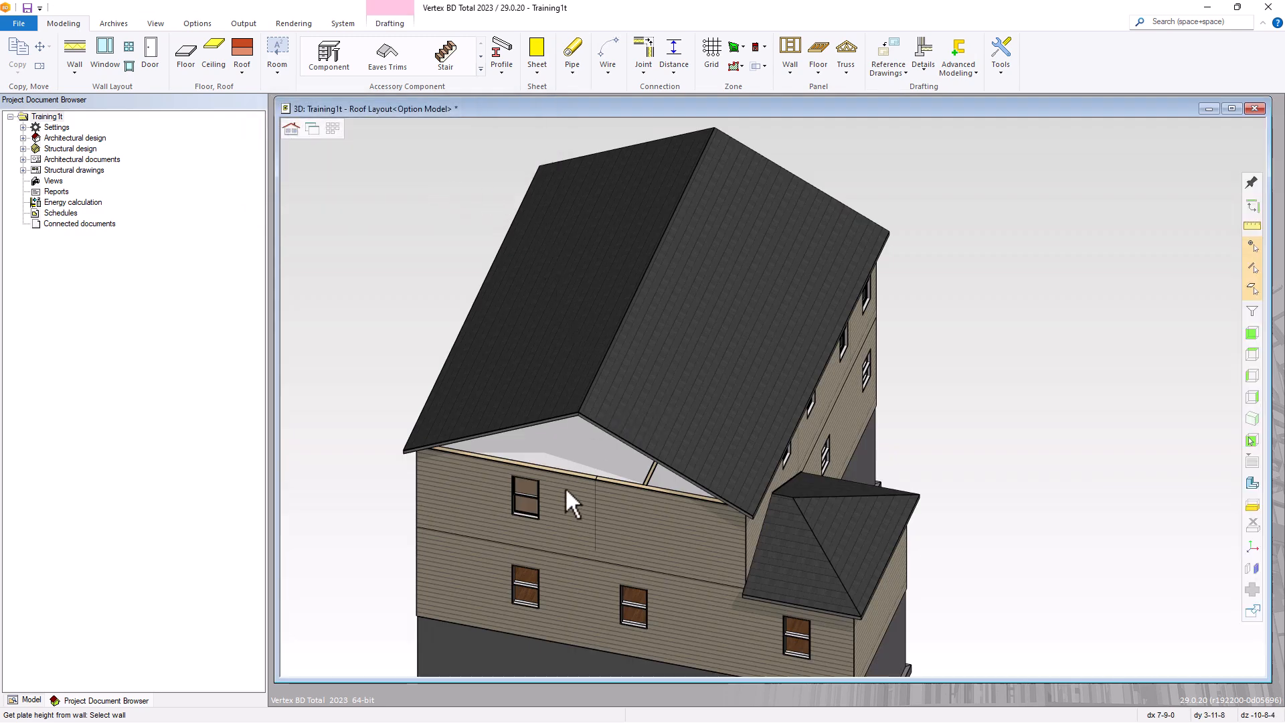
left_click(568, 482)
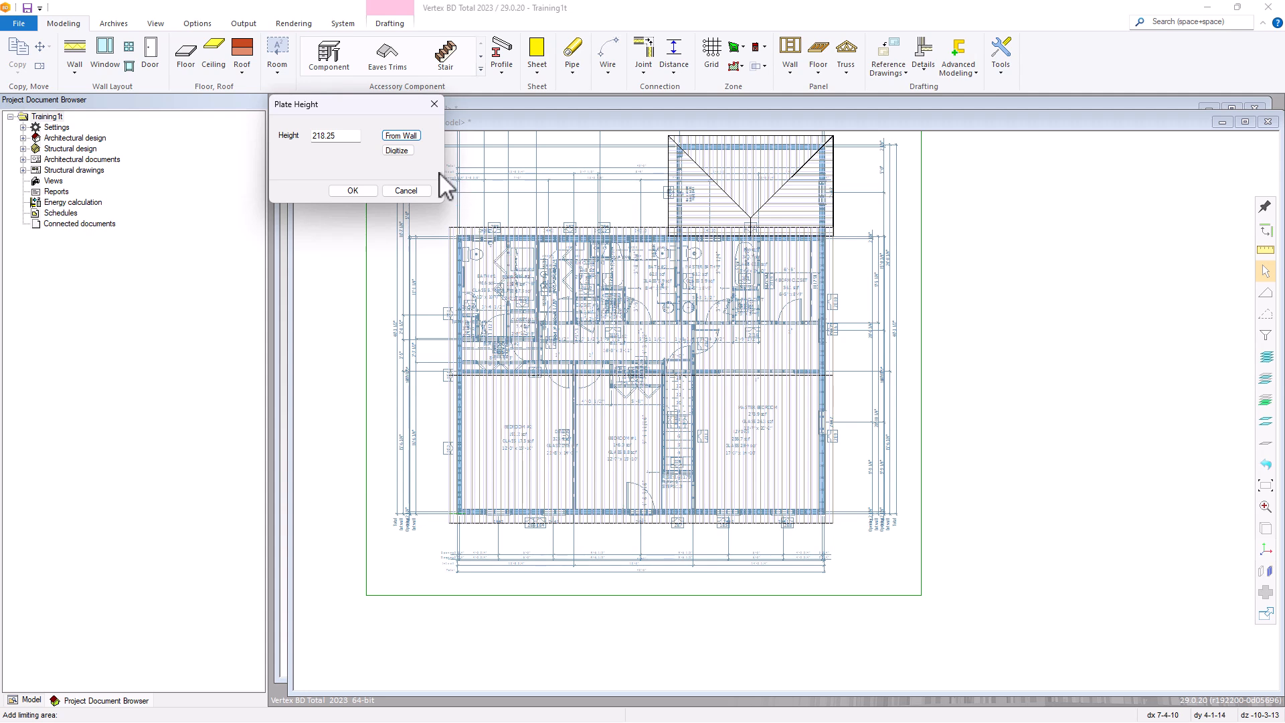
left_click(360, 190)
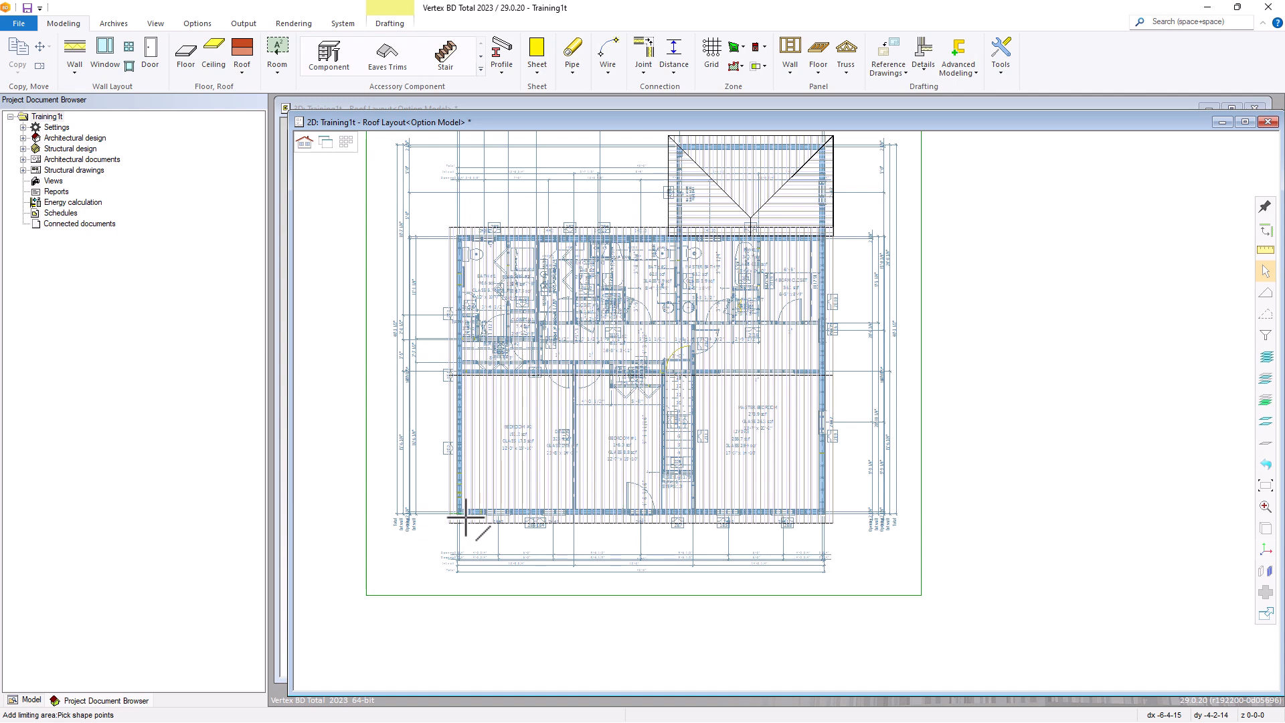
Draw the limiting area from the main building's lower-left to upper-right outer wall corner and accept it as the lower truss boundary.
scroll(466, 517, "up", 5)
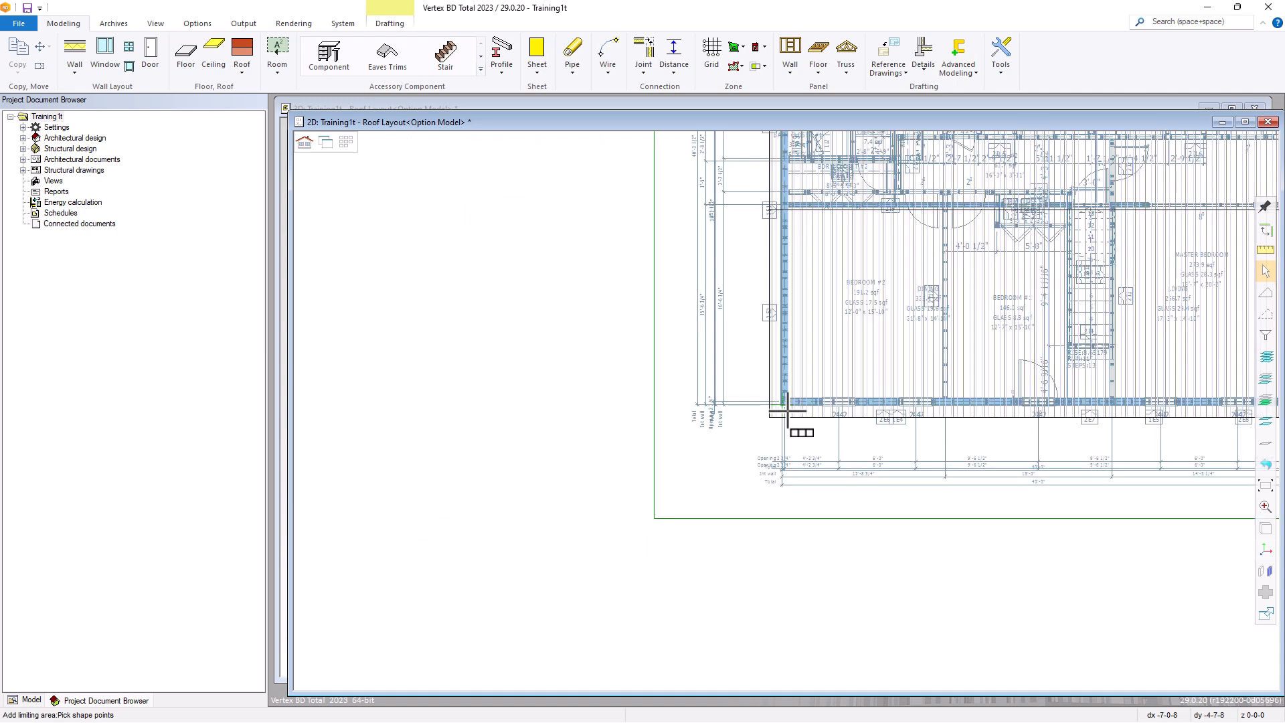
scroll(788, 405, "up", 3)
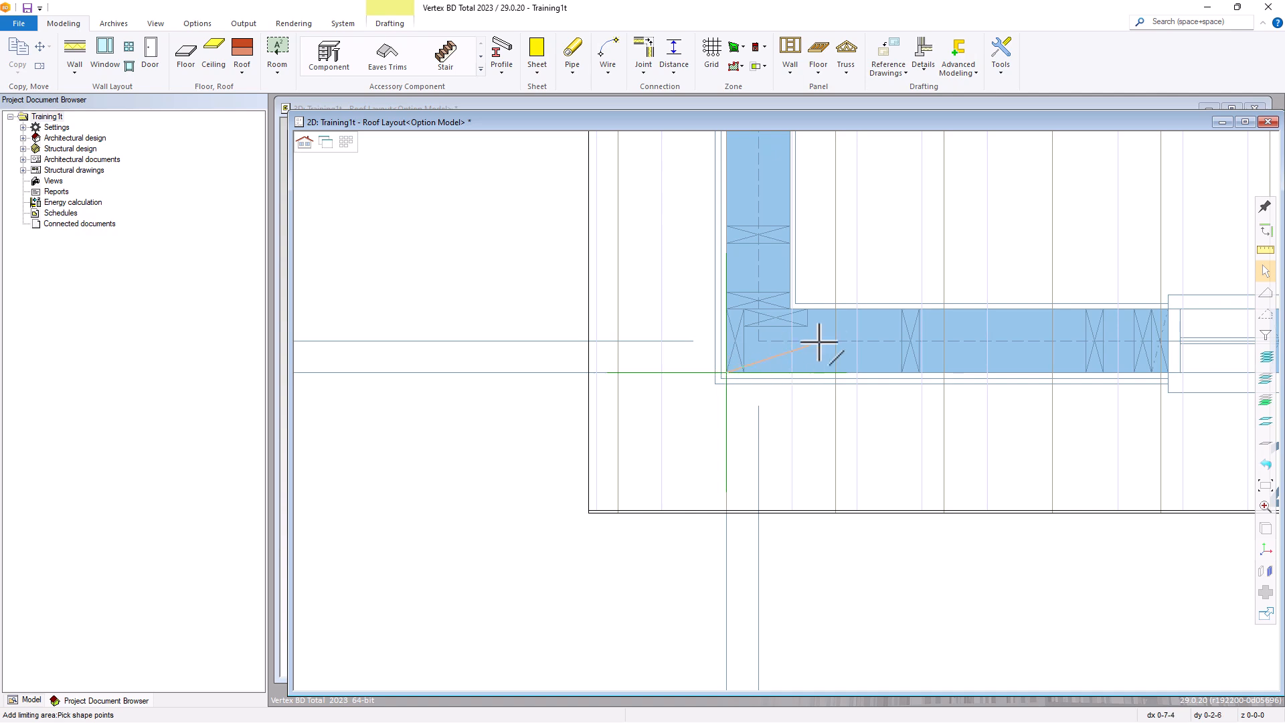
scroll(789, 412, "down", 8)
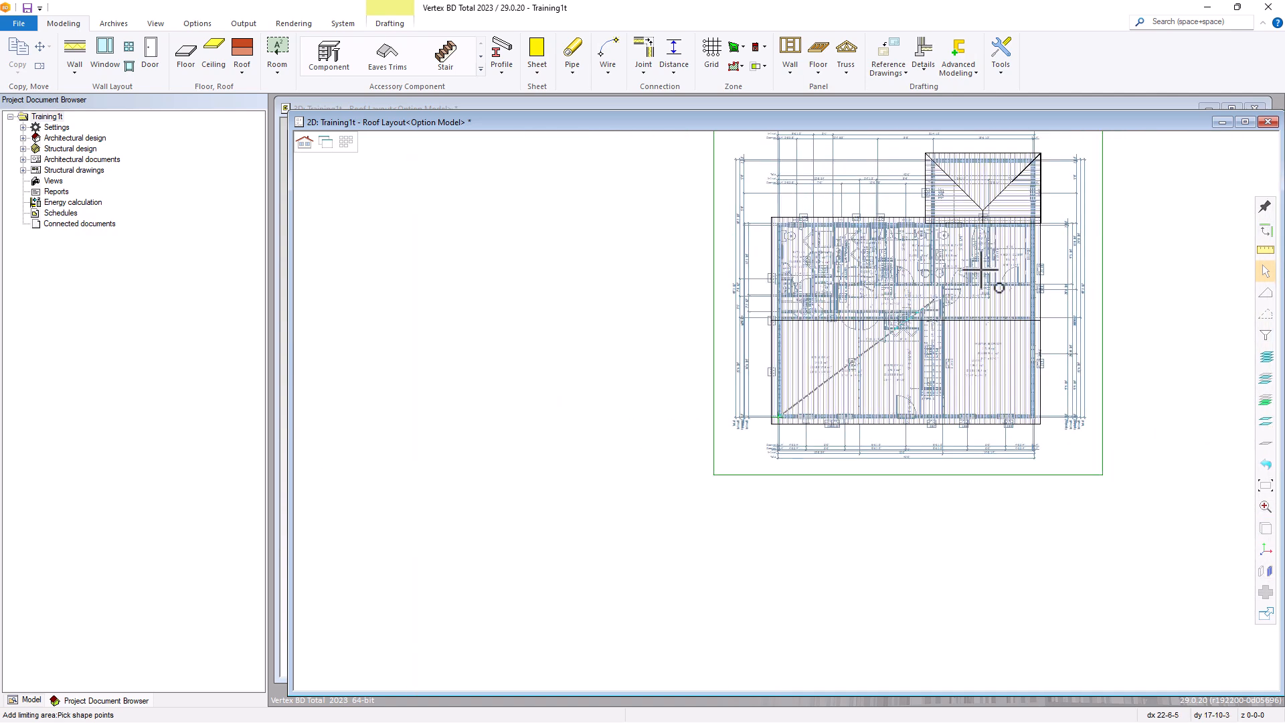
scroll(792, 408, "up", 3)
scroll(791, 408, "up", 8)
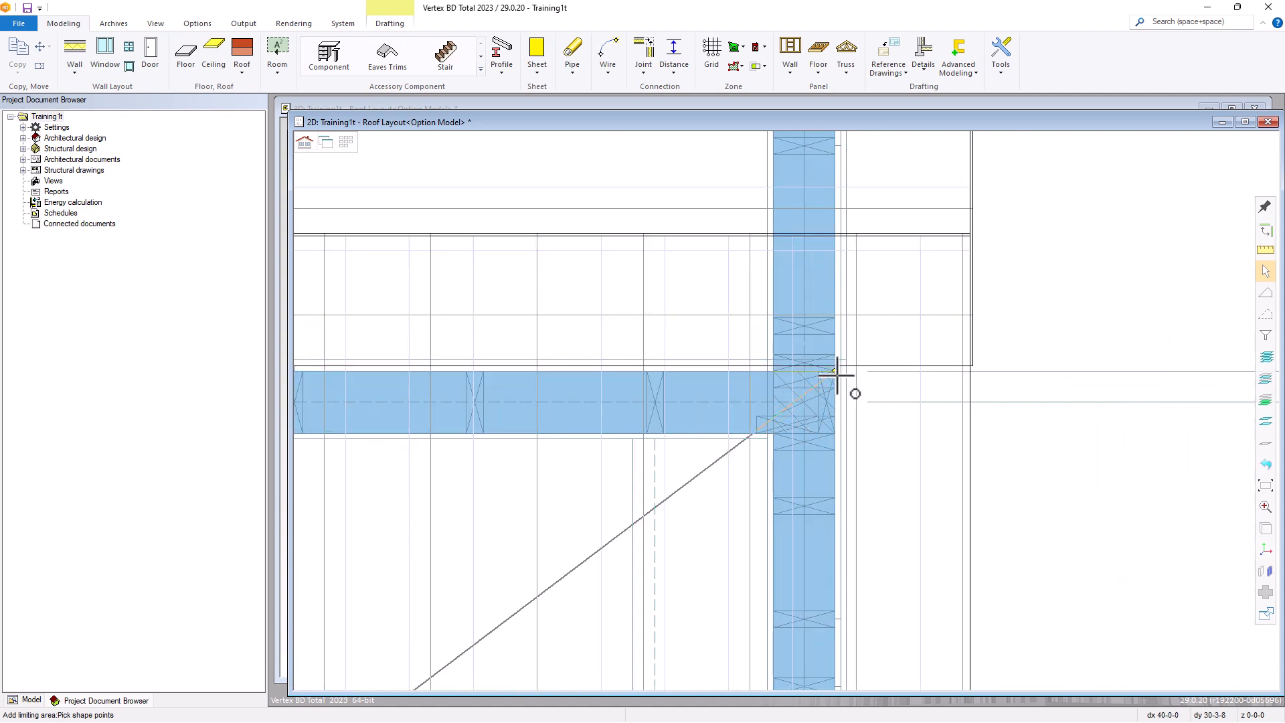
left_click(836, 375)
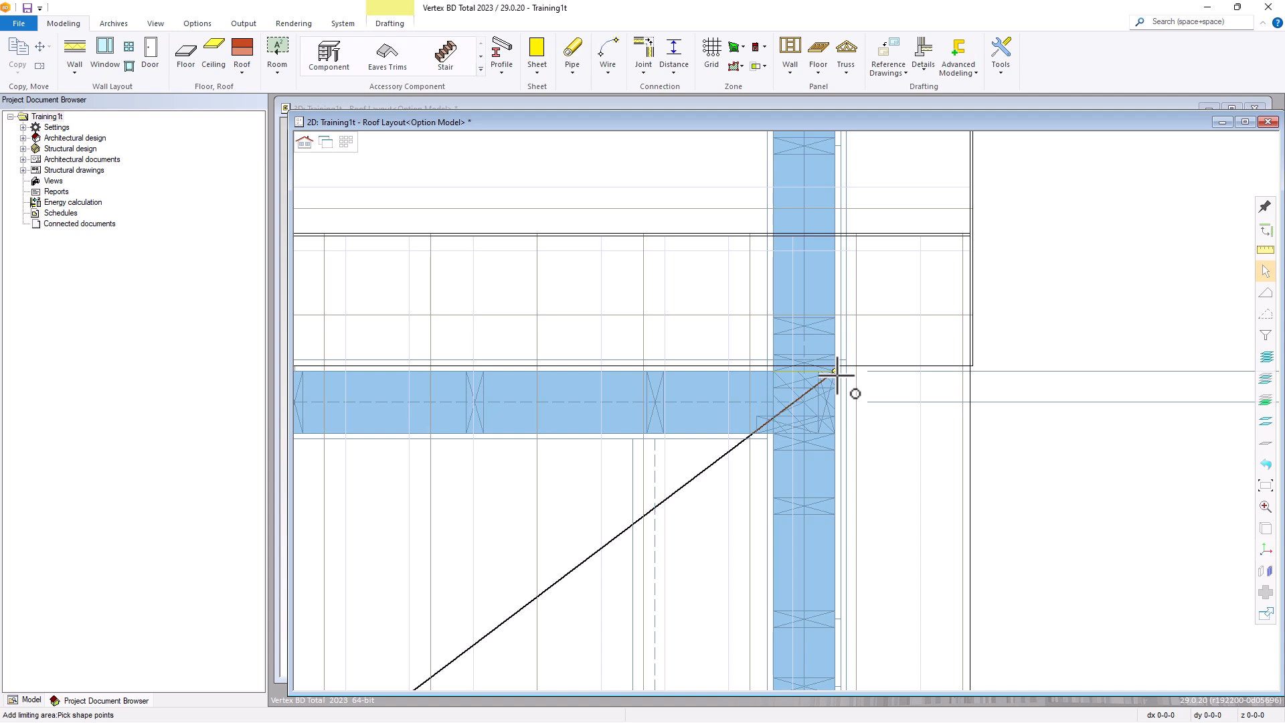
right_click(794, 400)
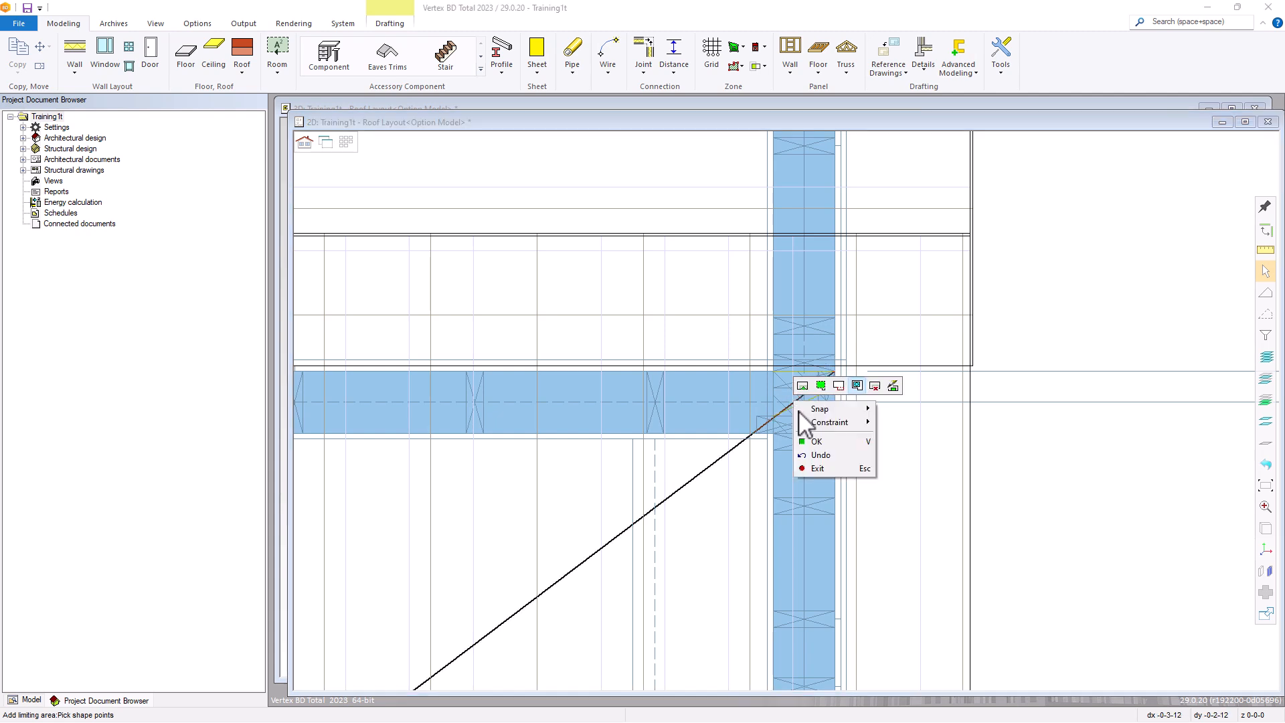
left_click(823, 444)
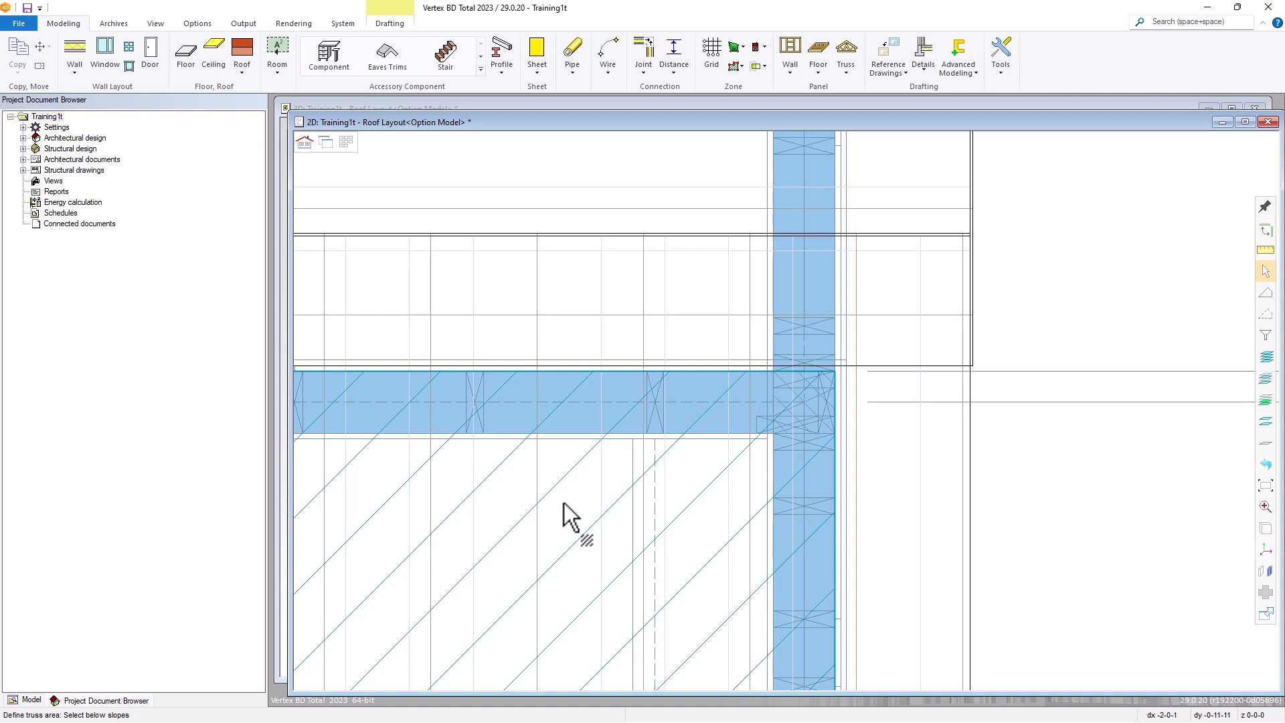
right_click(521, 511)
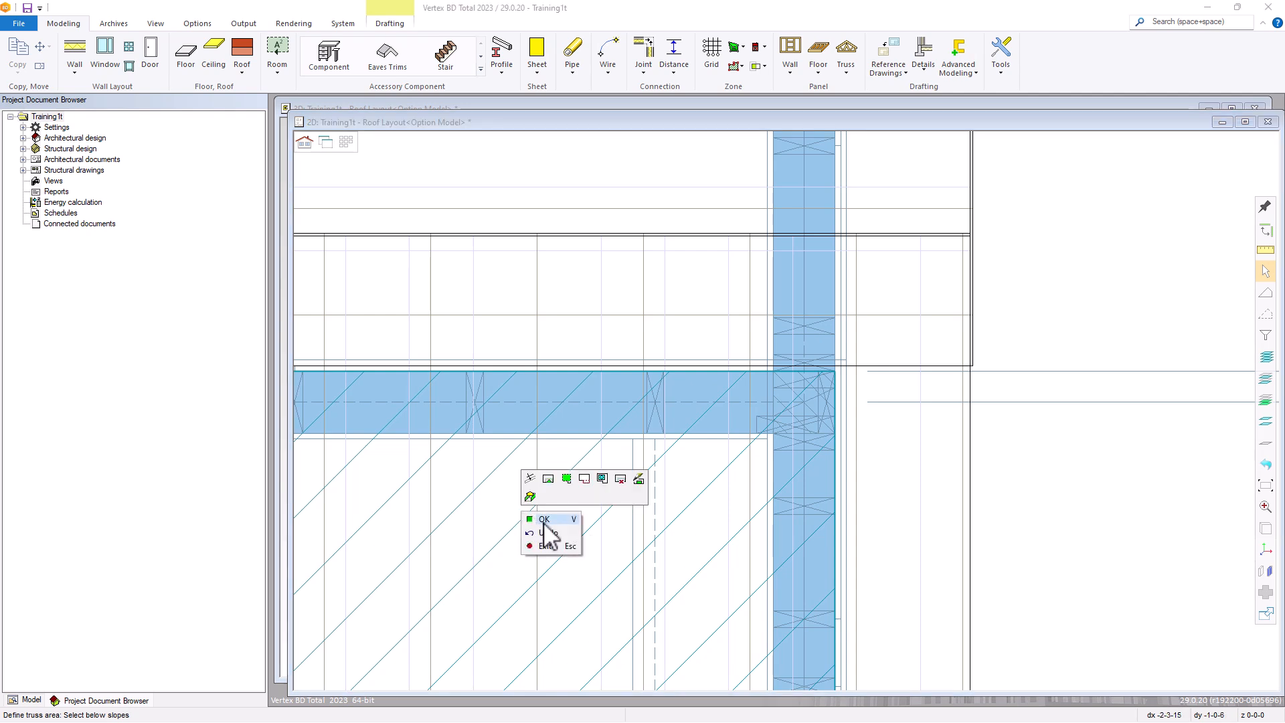
left_click(544, 520)
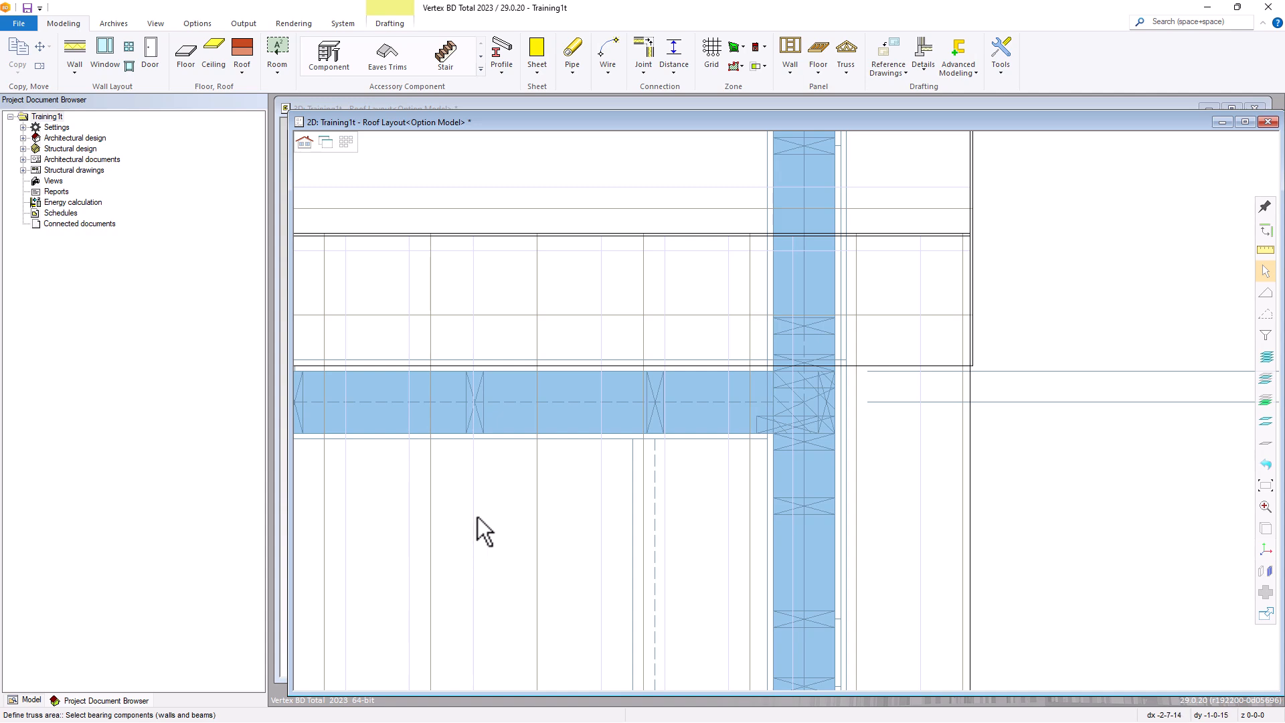
Accept the bearing component selection to generate the main building's trusses, and end the truss command.
scroll(477, 517, "down", 6)
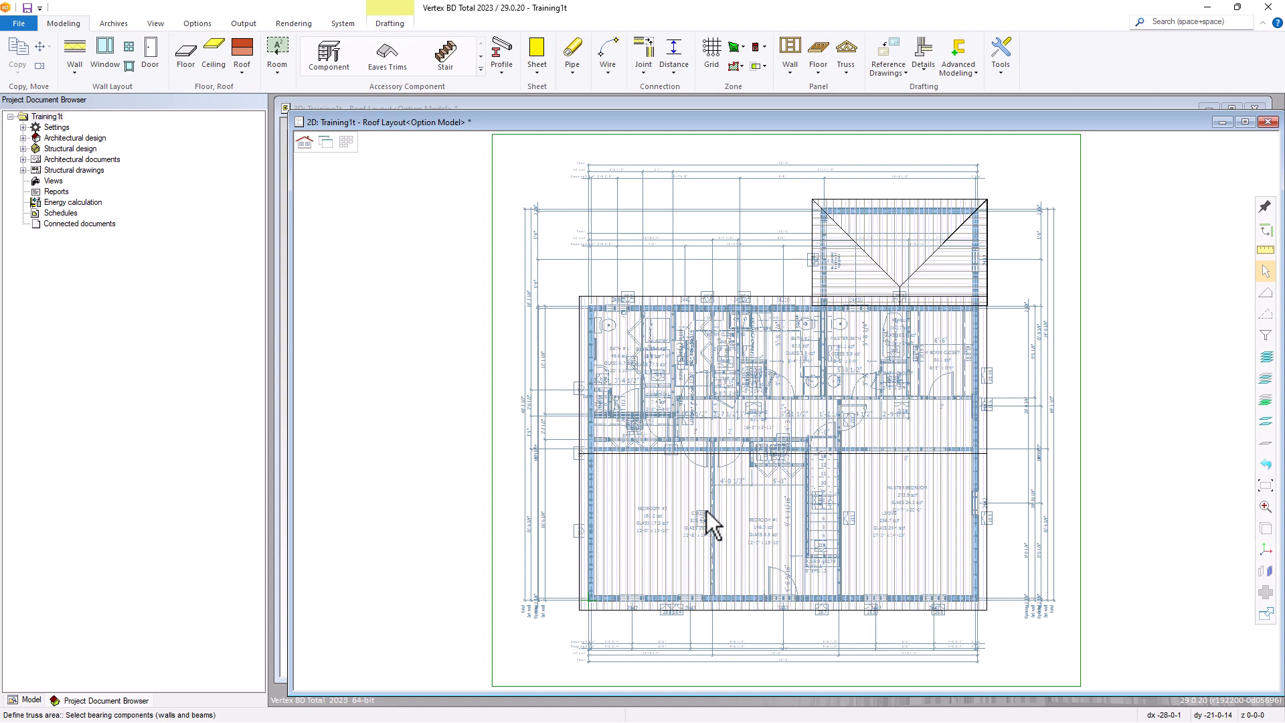
right_click(706, 512)
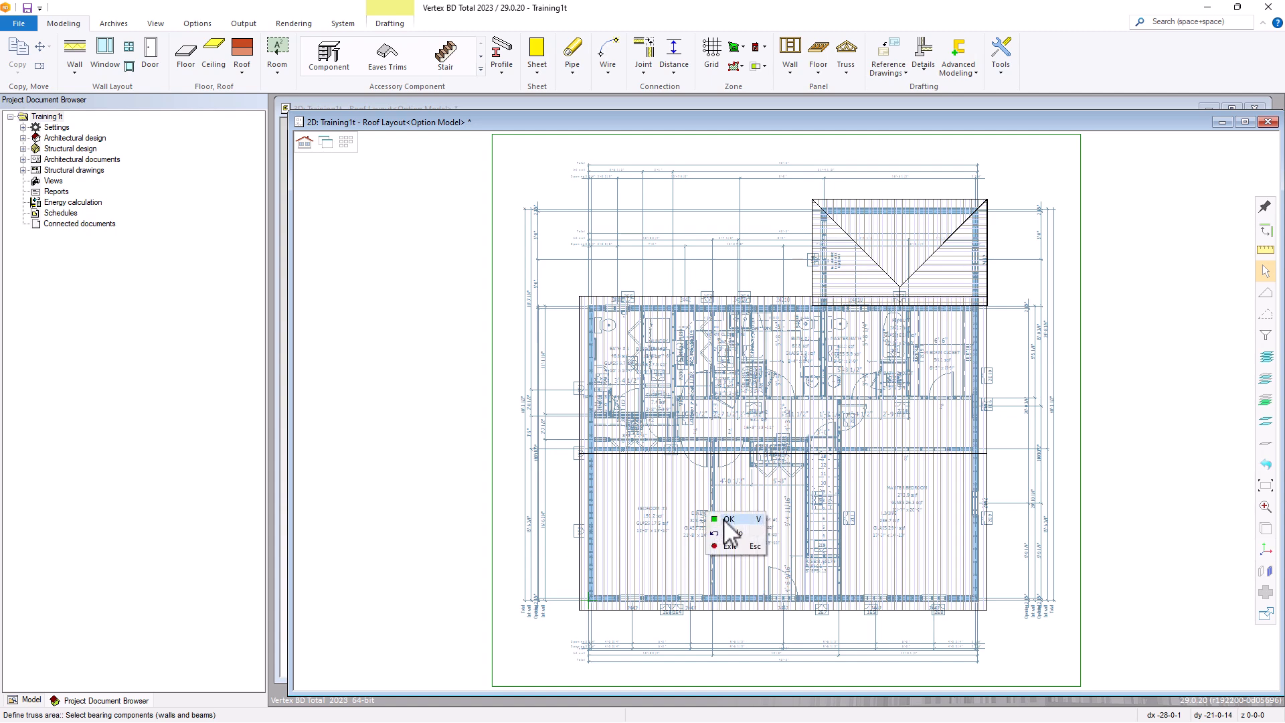
left_click(723, 520)
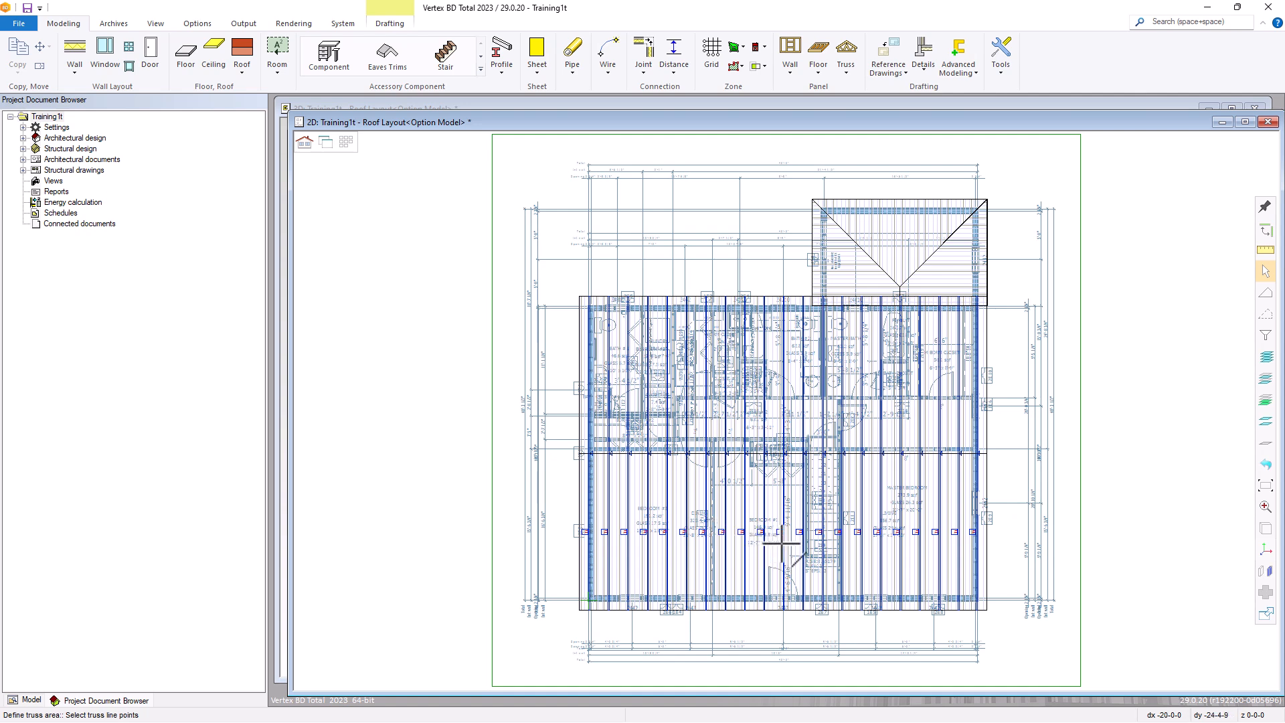
right_click(782, 542)
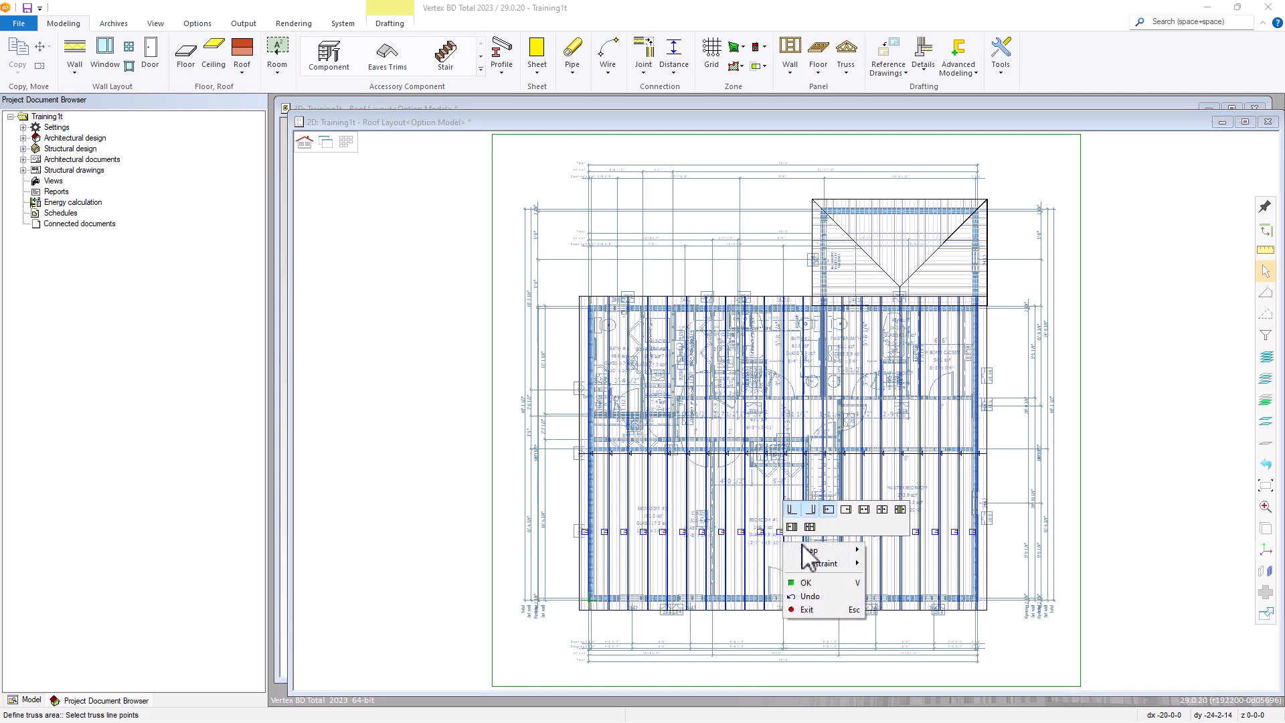
left_click(809, 609)
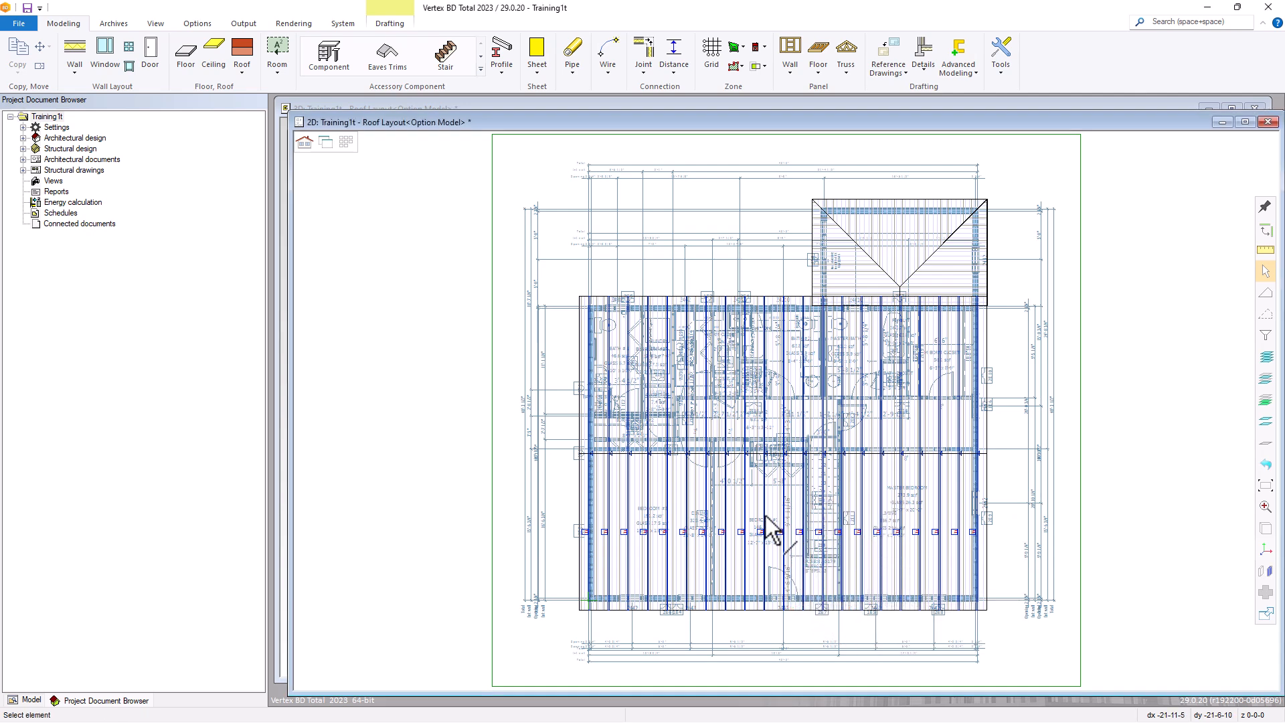
Hide both slopes of the main building's gable roof in the 3D view to expose the trusses.
key("ctrl+Tab")
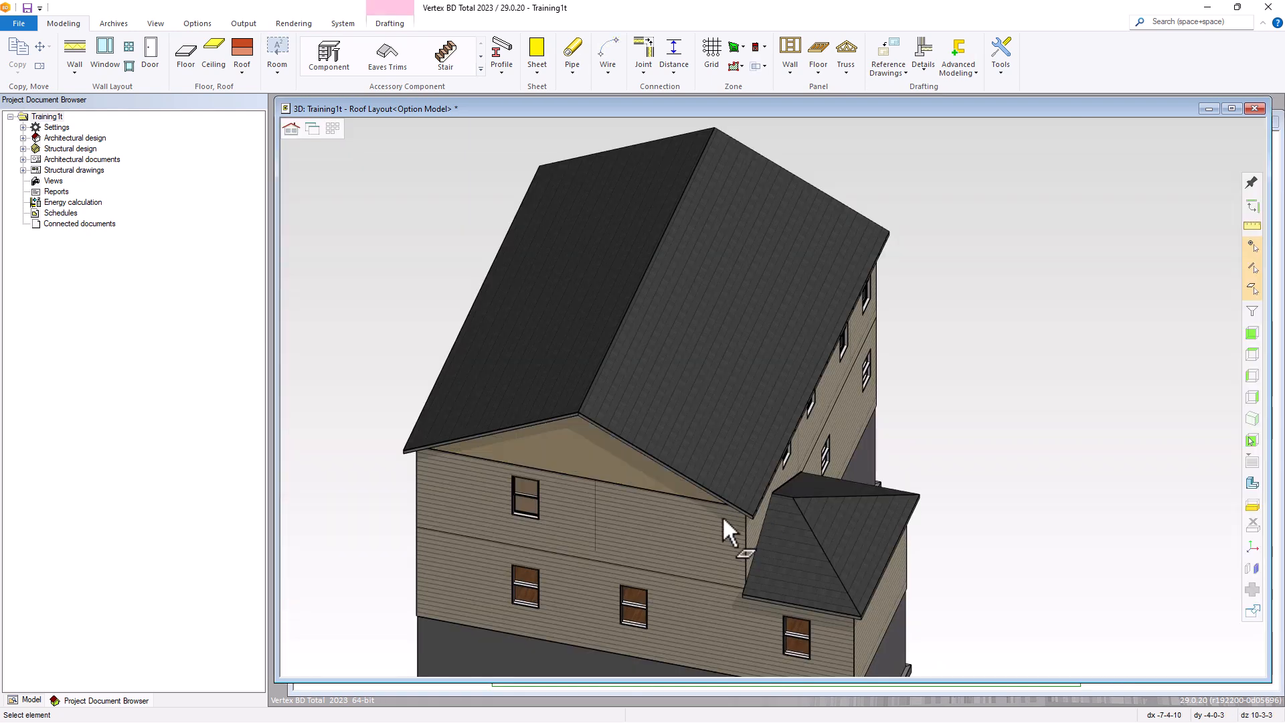
scroll(601, 463, "up", 3)
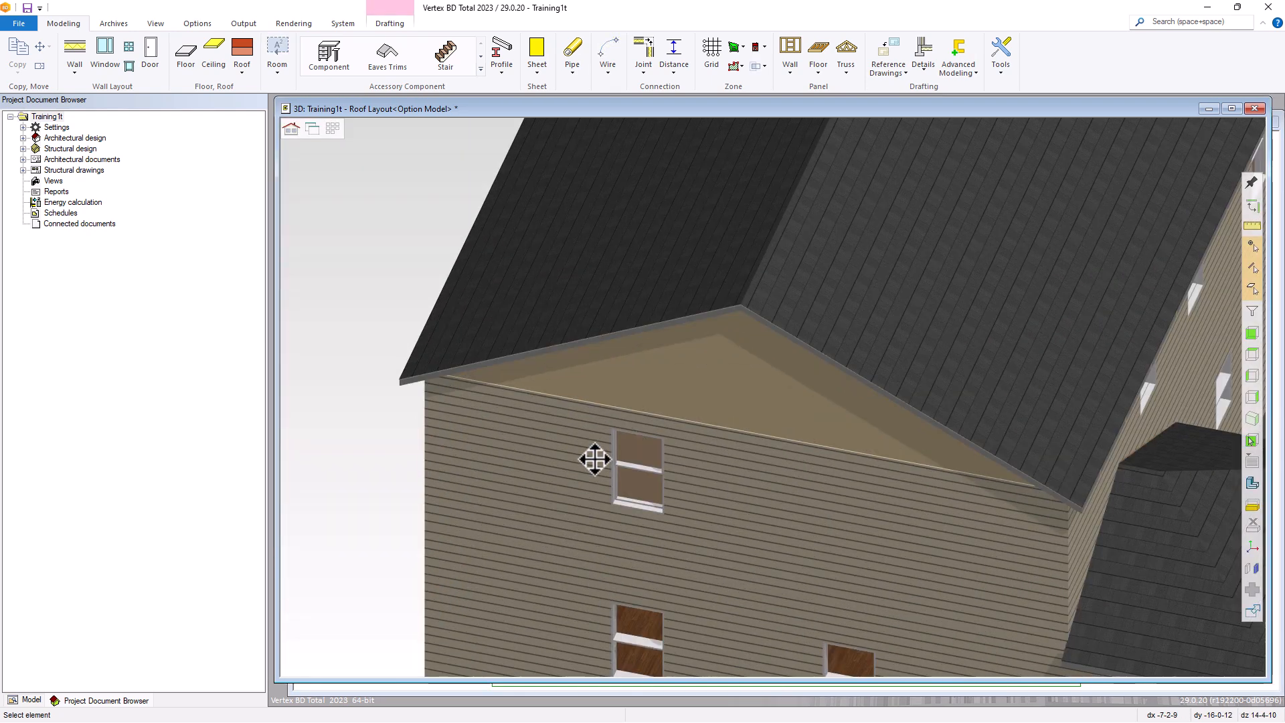
left_click(658, 310)
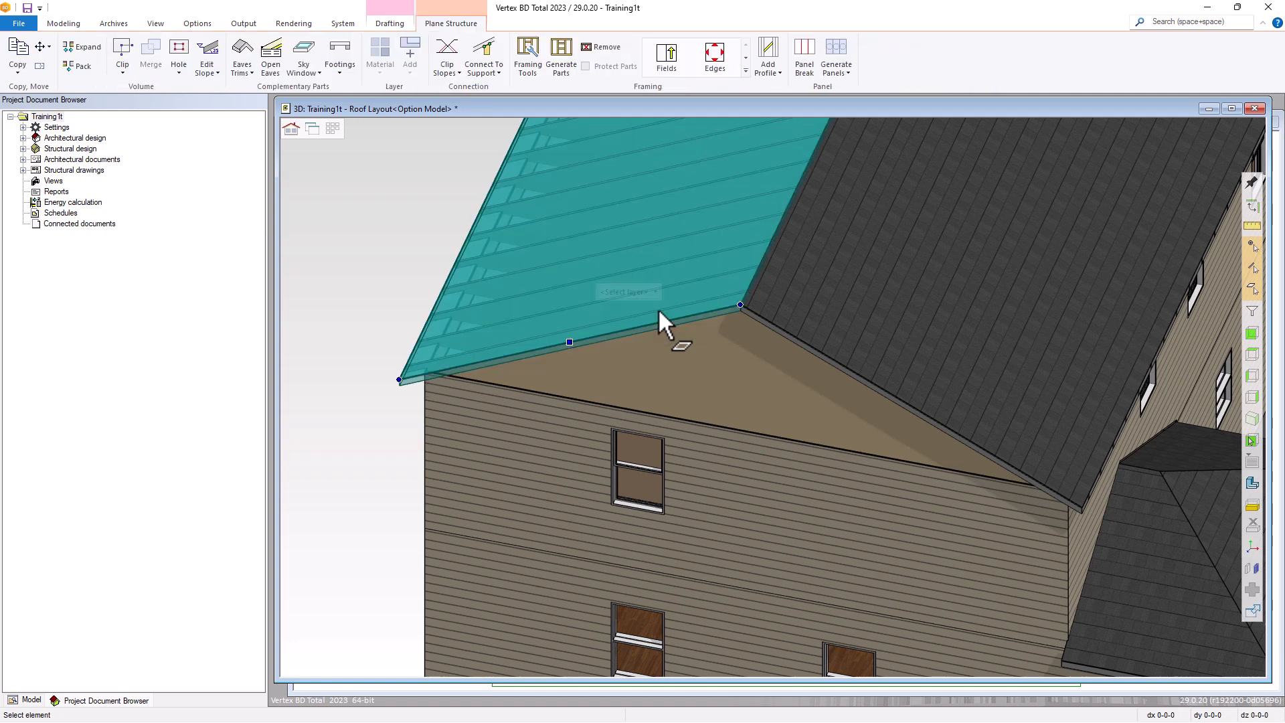
key("Delete")
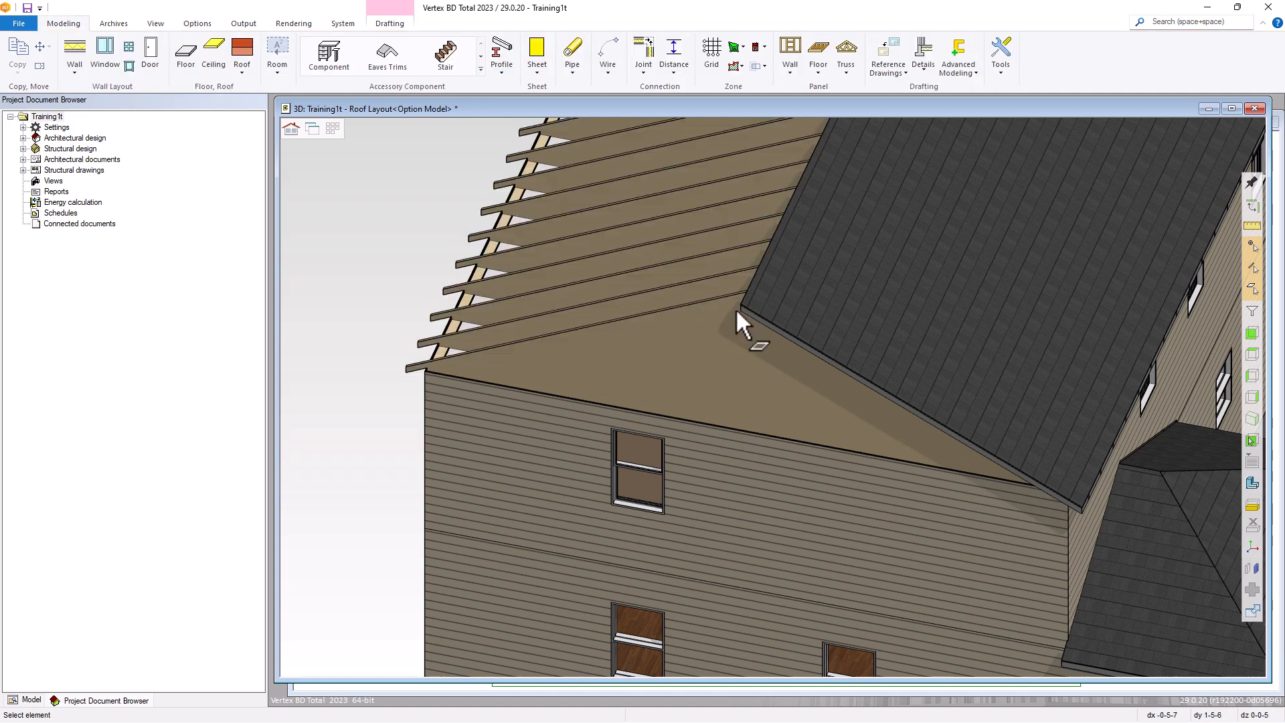
left_click(799, 315)
key("Delete")
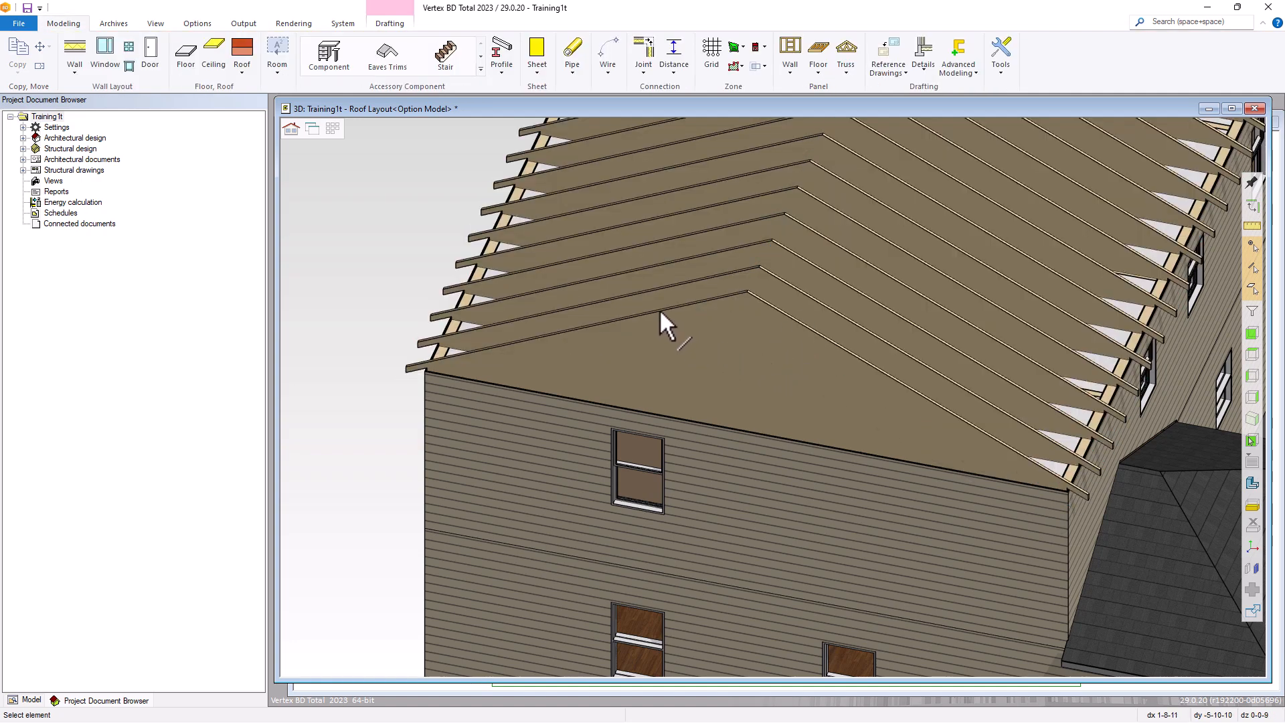
Inspect the main building's trusses along the eaves and gable end in 3D, and restore the hidden roof slopes.
middle_click_drag(665, 307, 748, 401)
scroll(748, 400, "down", 4)
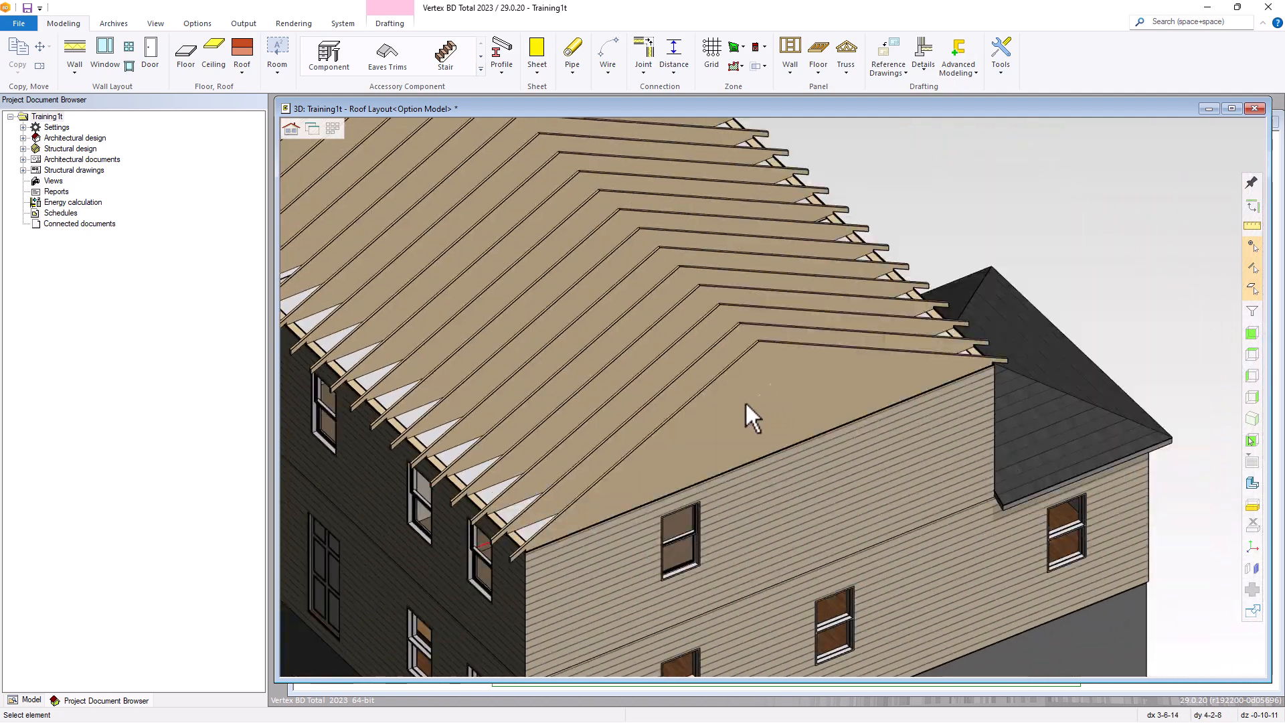
scroll(657, 452, "up", 4)
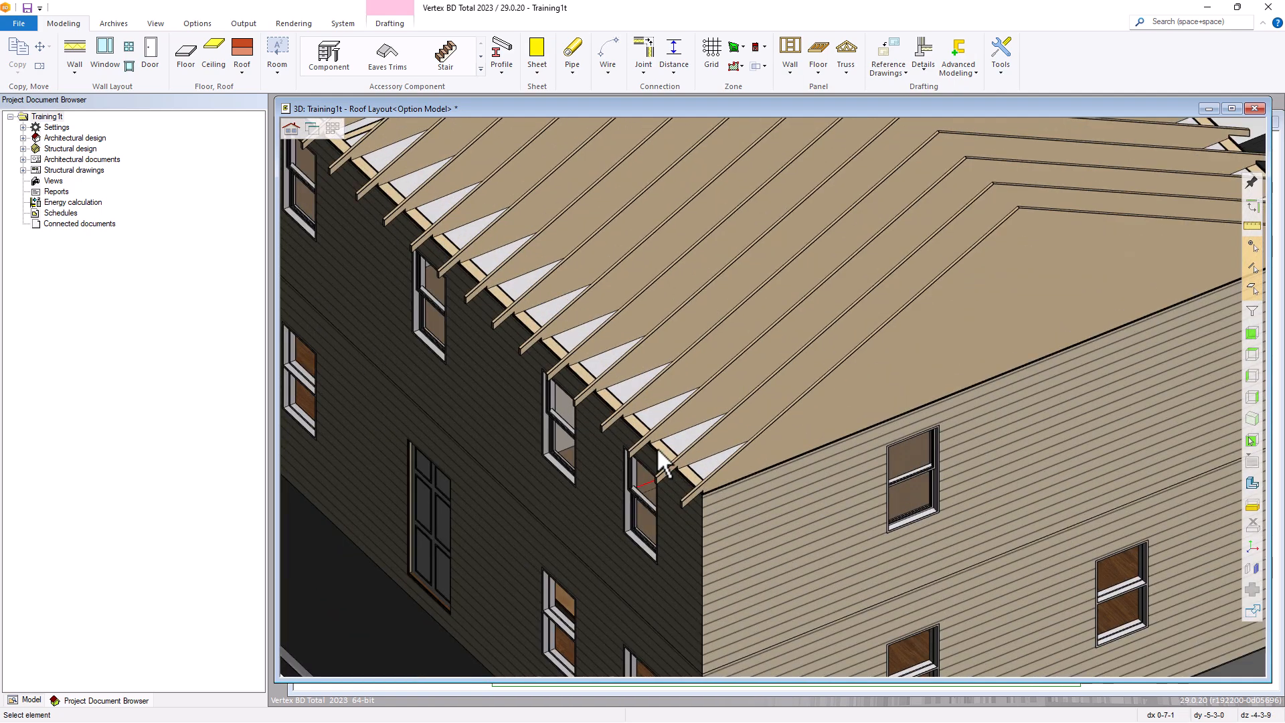
scroll(658, 450, "down", 2)
scroll(773, 397, "down", 2)
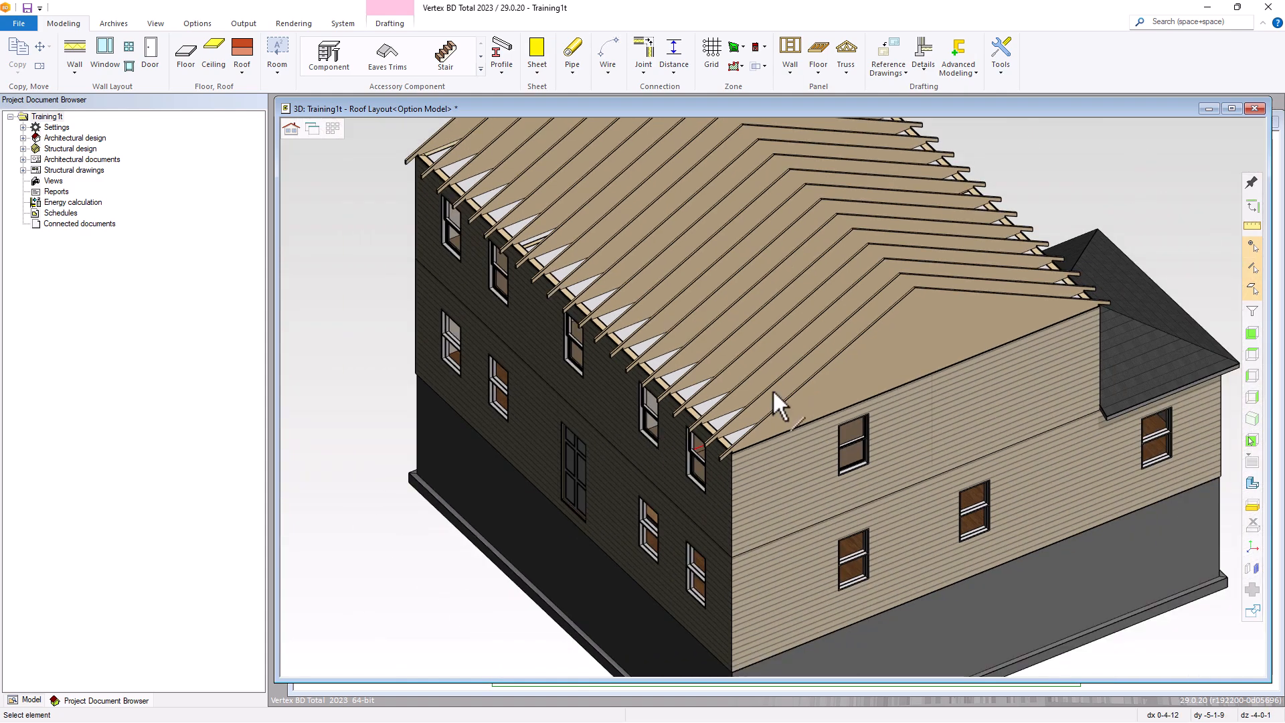
right_click(772, 388)
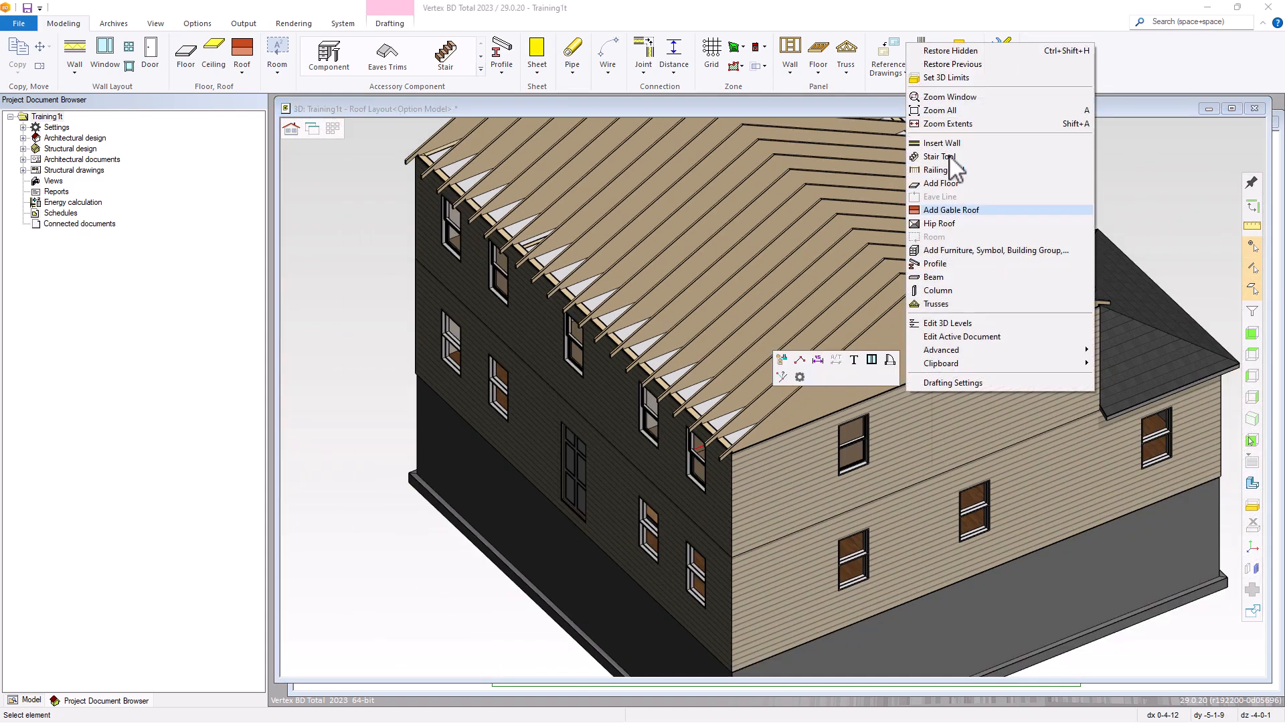
left_click(955, 52)
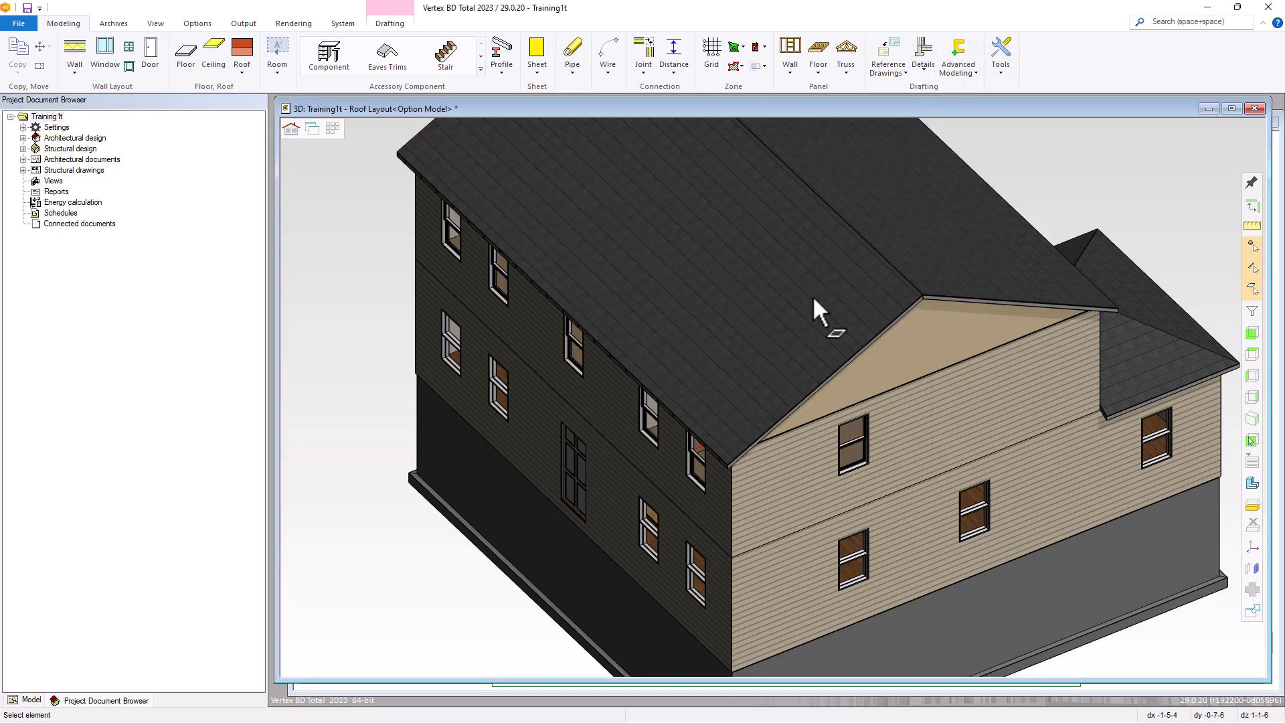
Start a standard truss area for the one-story extension in the 2D Roof Layout, accepting shape STD, thickness 1.5 and spacing 24.
key("ctrl+Tab")
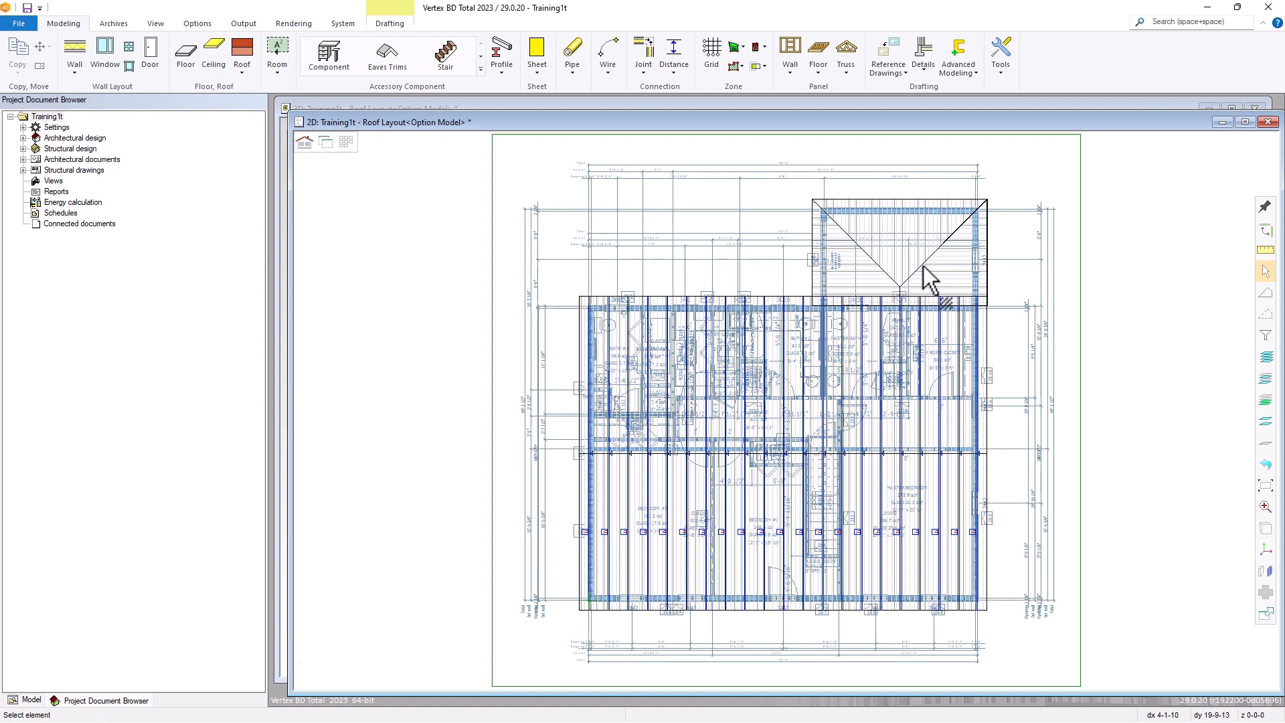
scroll(787, 411, "up", 4)
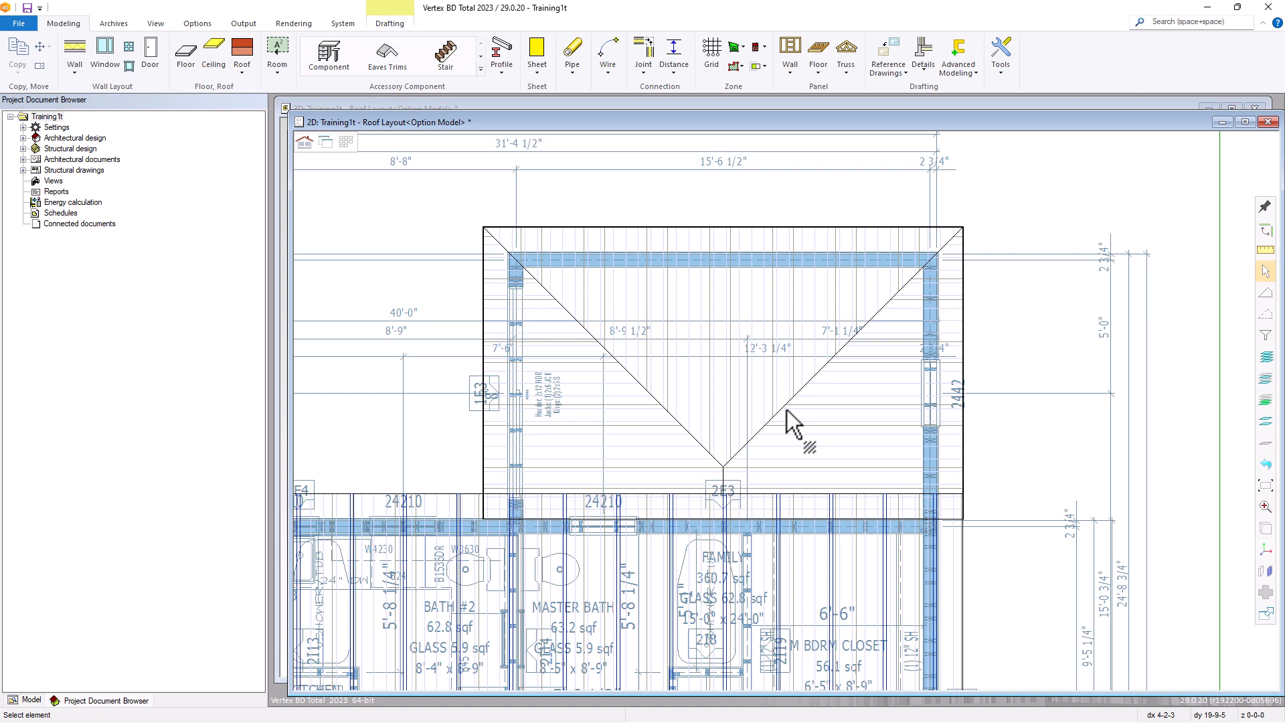
left_click(846, 66)
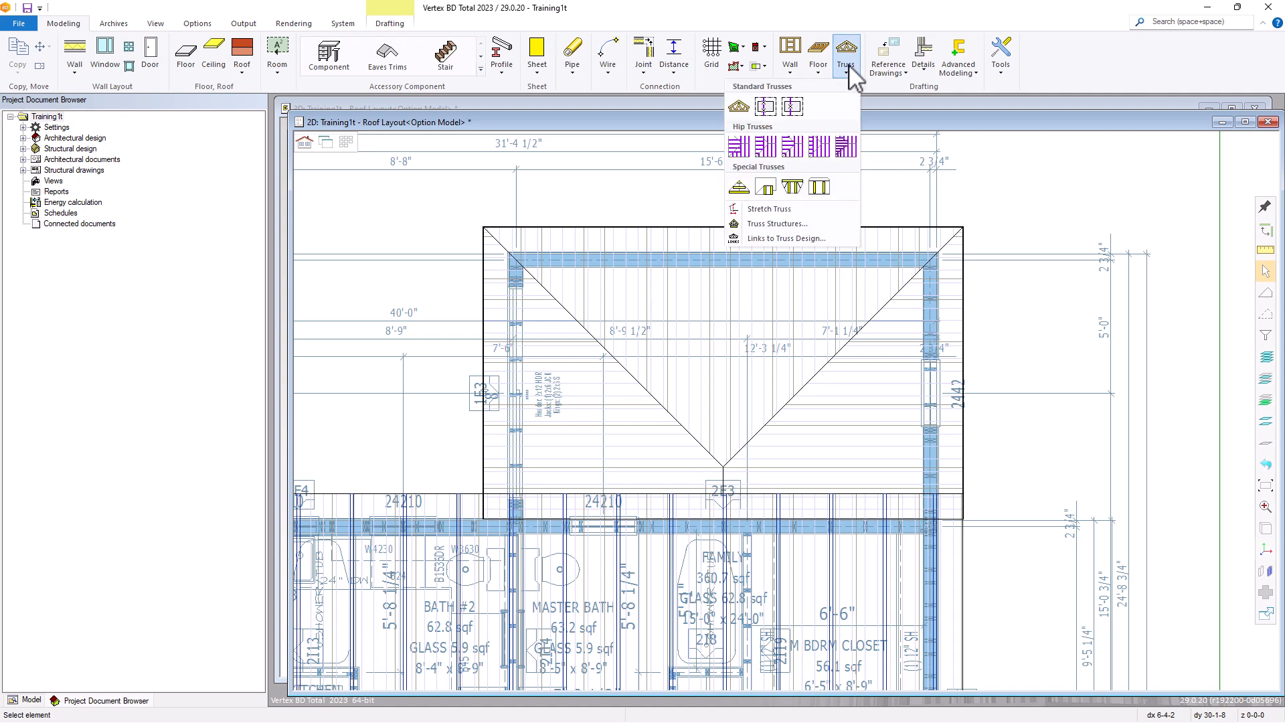
left_click(738, 107)
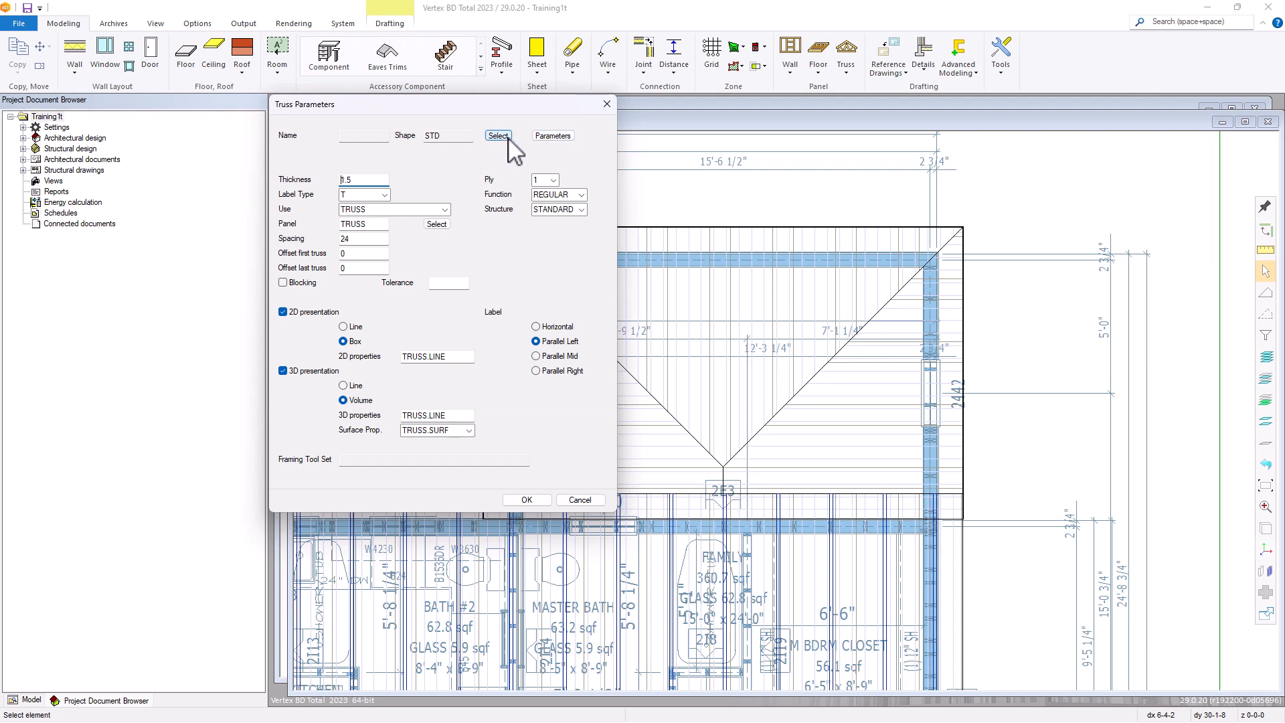
left_click(550, 136)
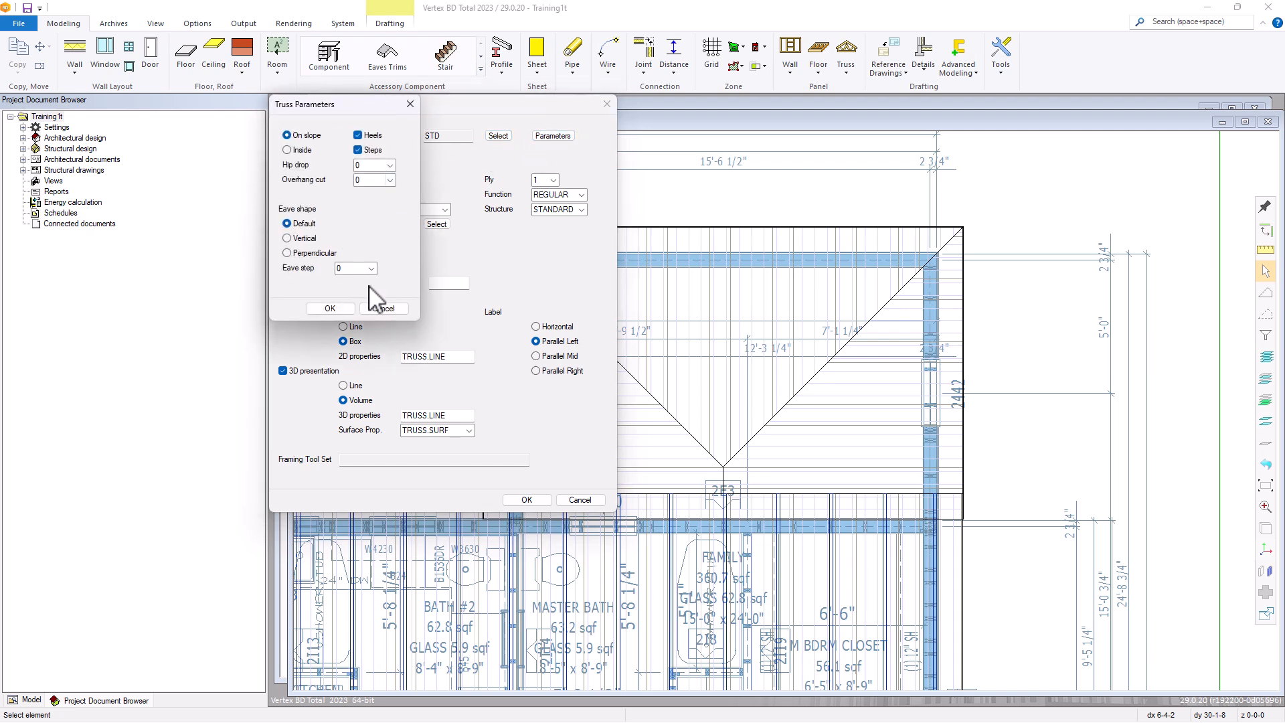
left_click(344, 310)
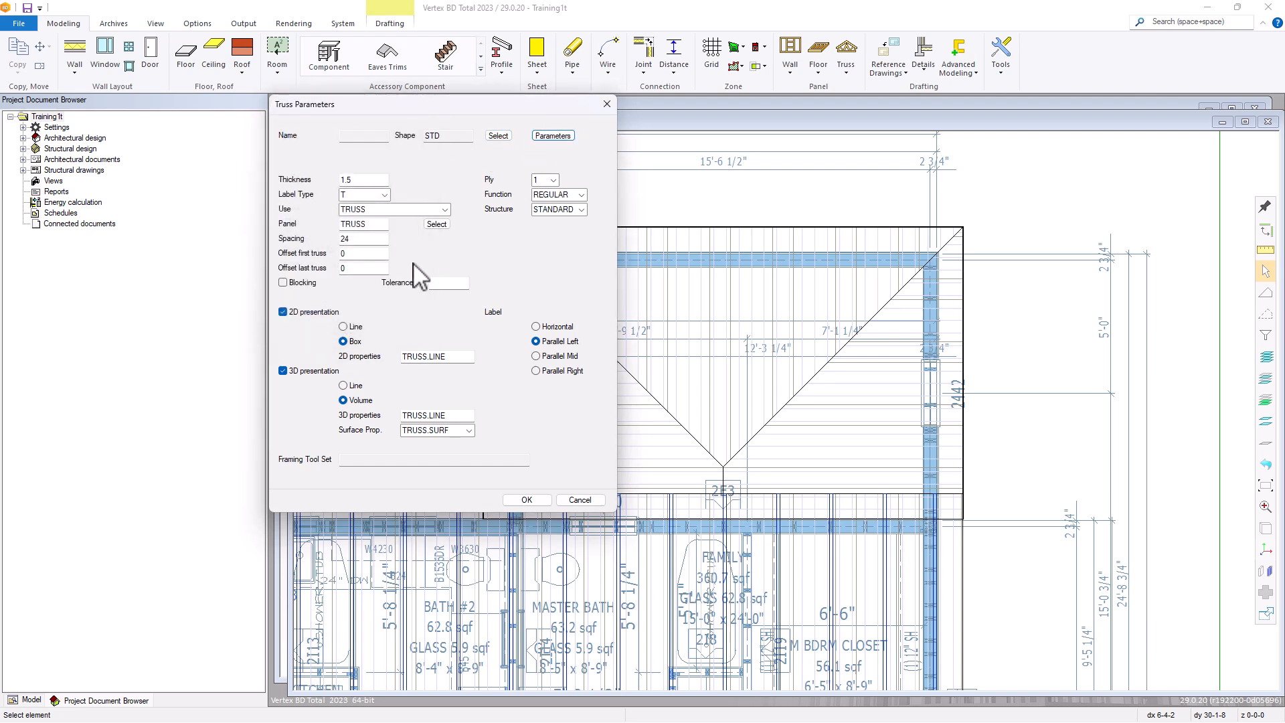
left_click(529, 505)
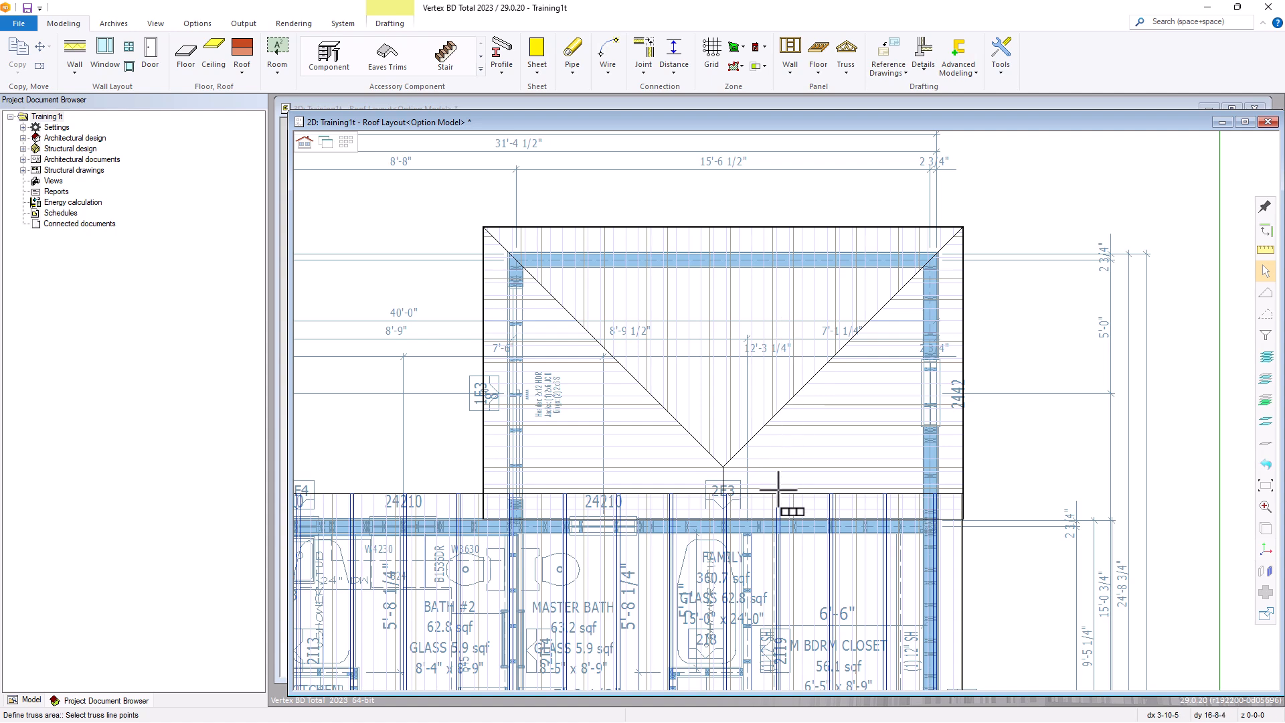
Define the truss line vertically across the extension, from its upper exterior wall's outer edge to the outer edge of the main building's wall.
scroll(784, 401, "up", 3)
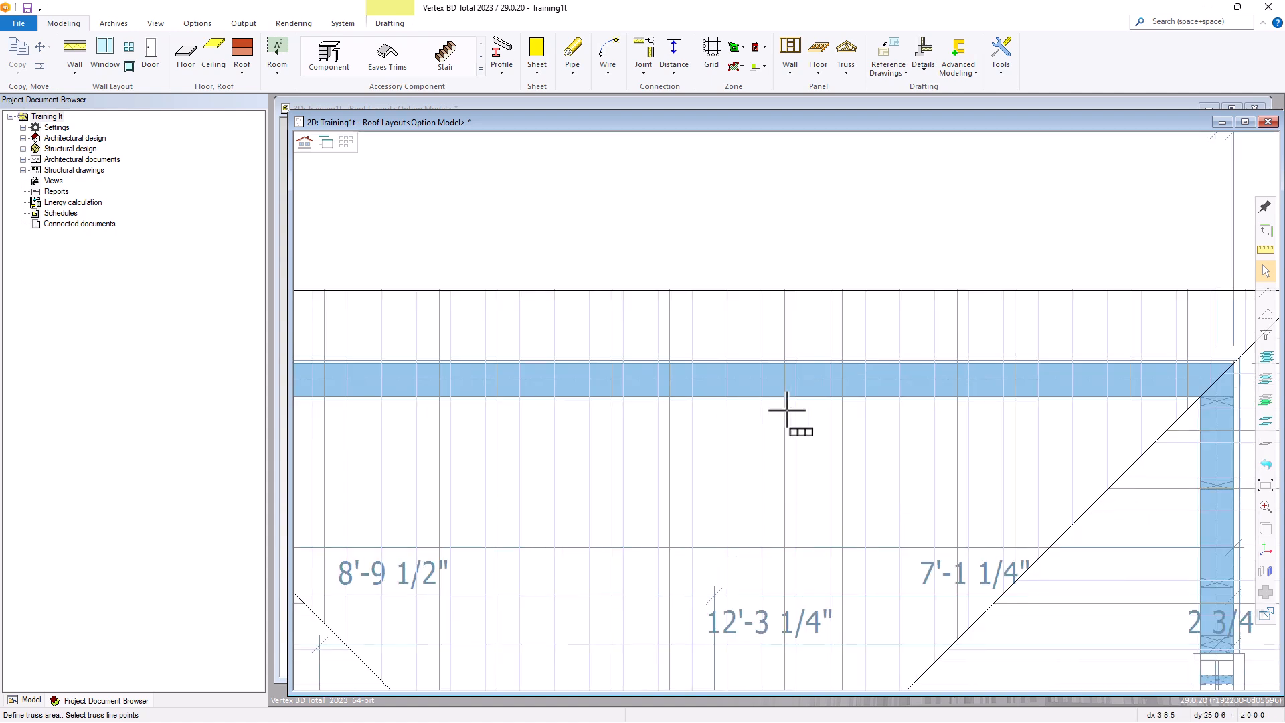
left_click(795, 221)
scroll(789, 421, "down", 3)
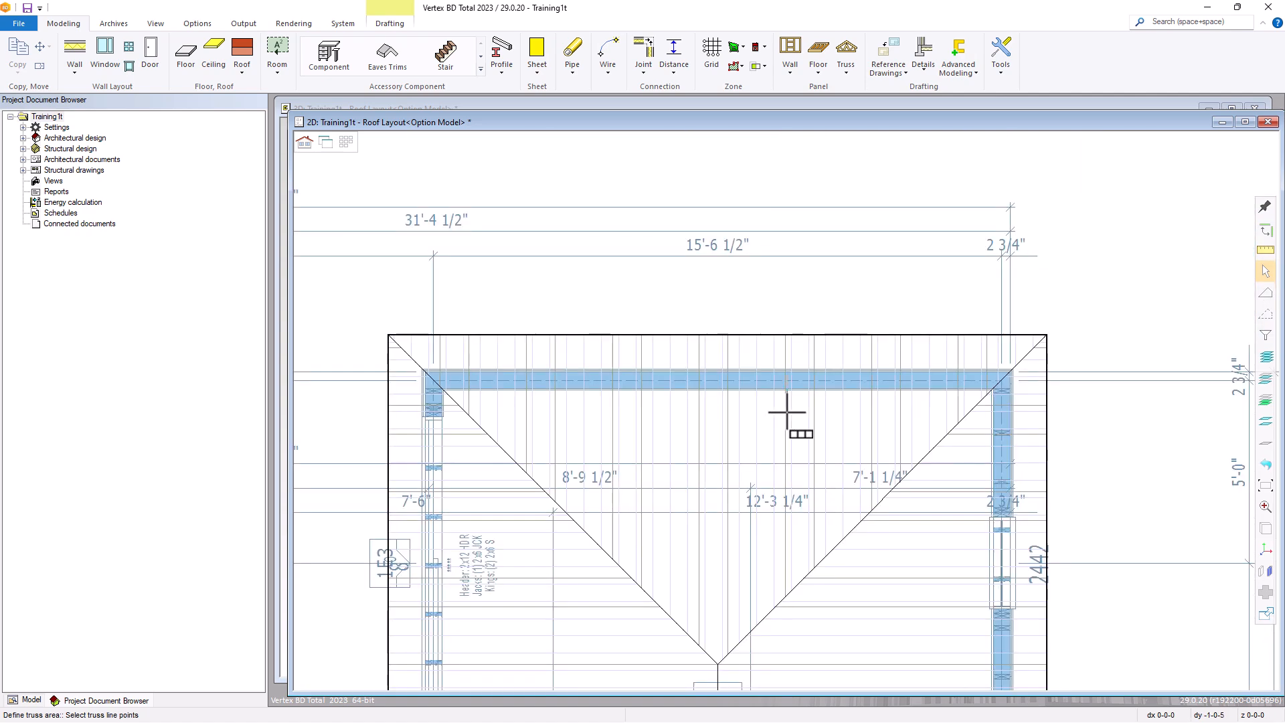
scroll(783, 396, "up", 5)
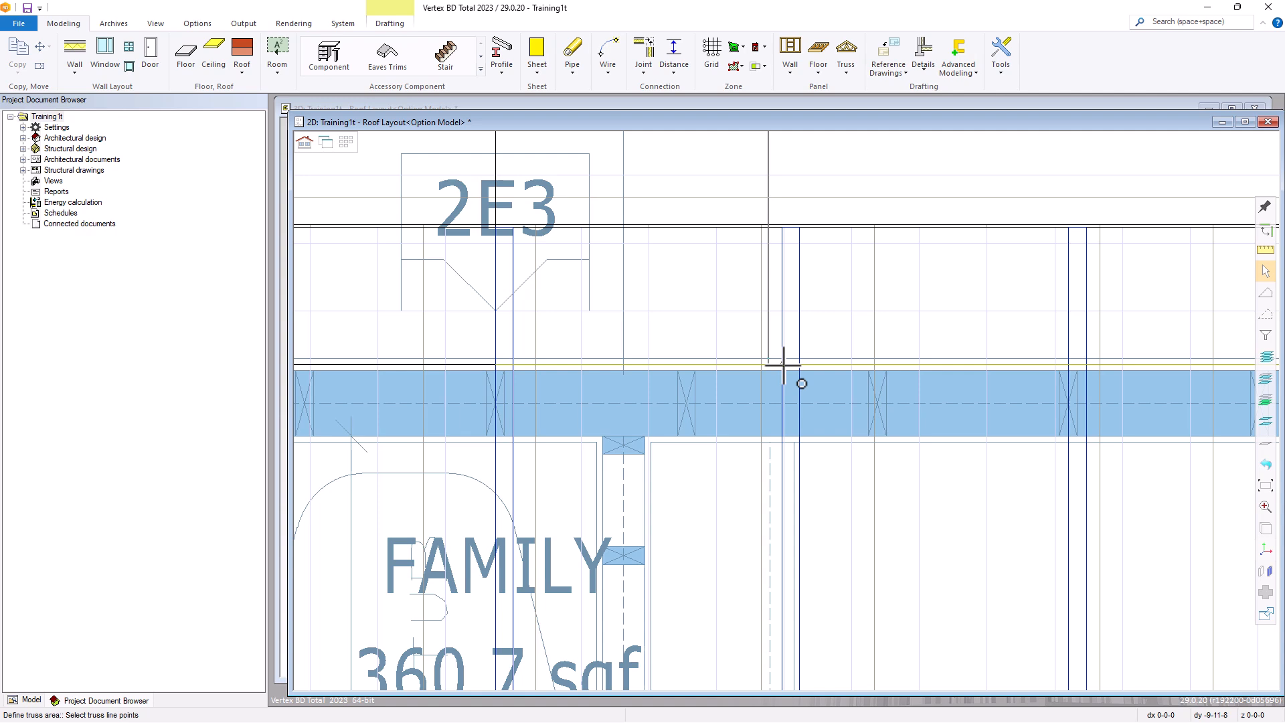
left_click(782, 364)
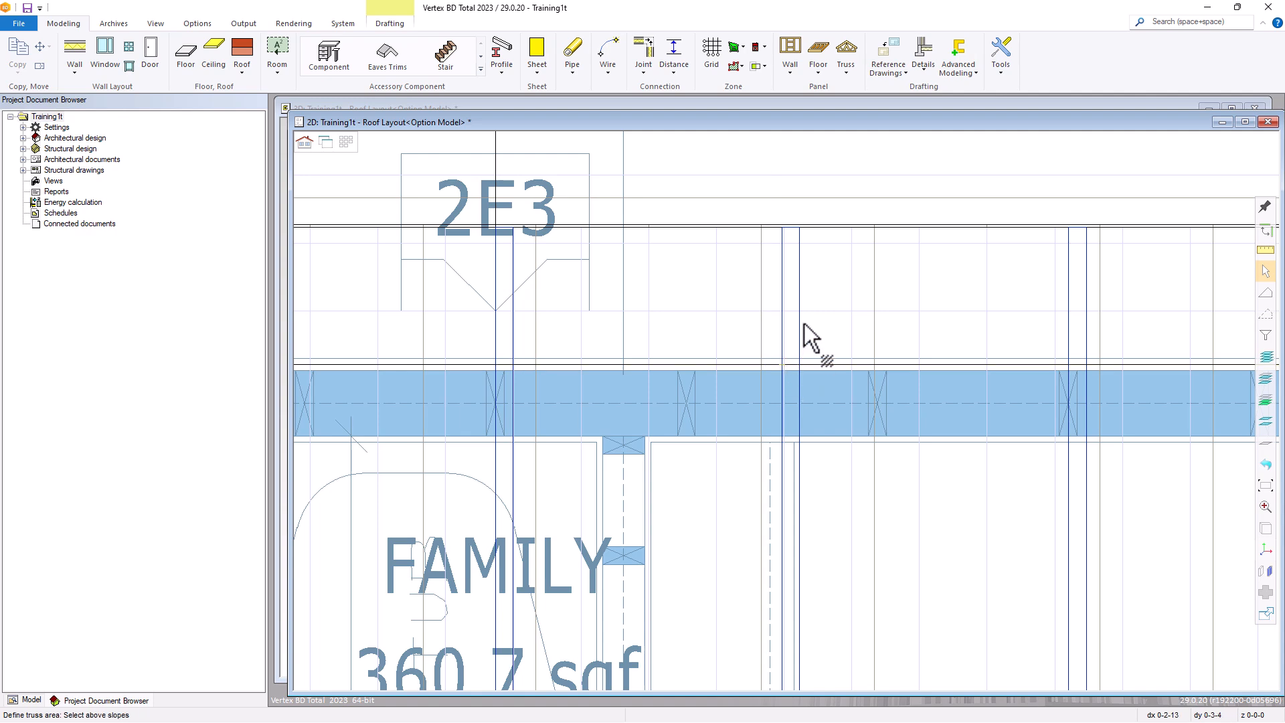
Select all three slopes of the extension's half hip roof as the slopes above the trusses and accept the selection.
scroll(805, 320, "down", 4)
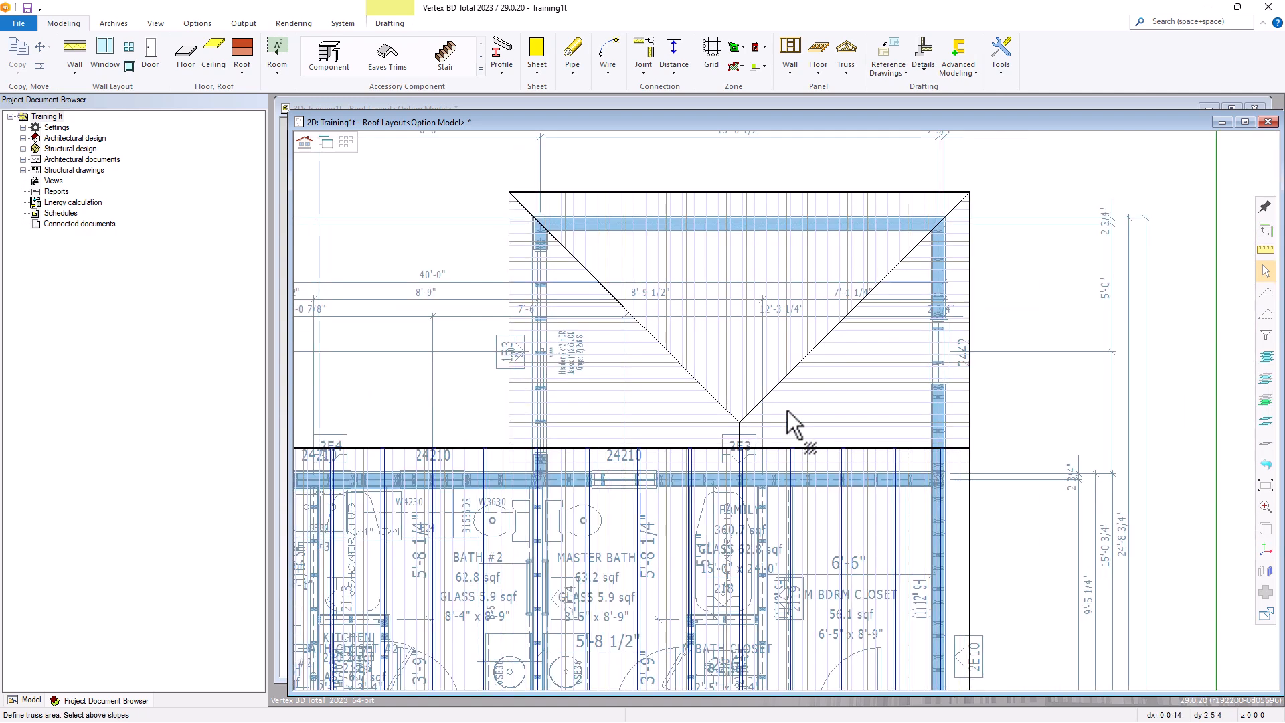
left_click(827, 403)
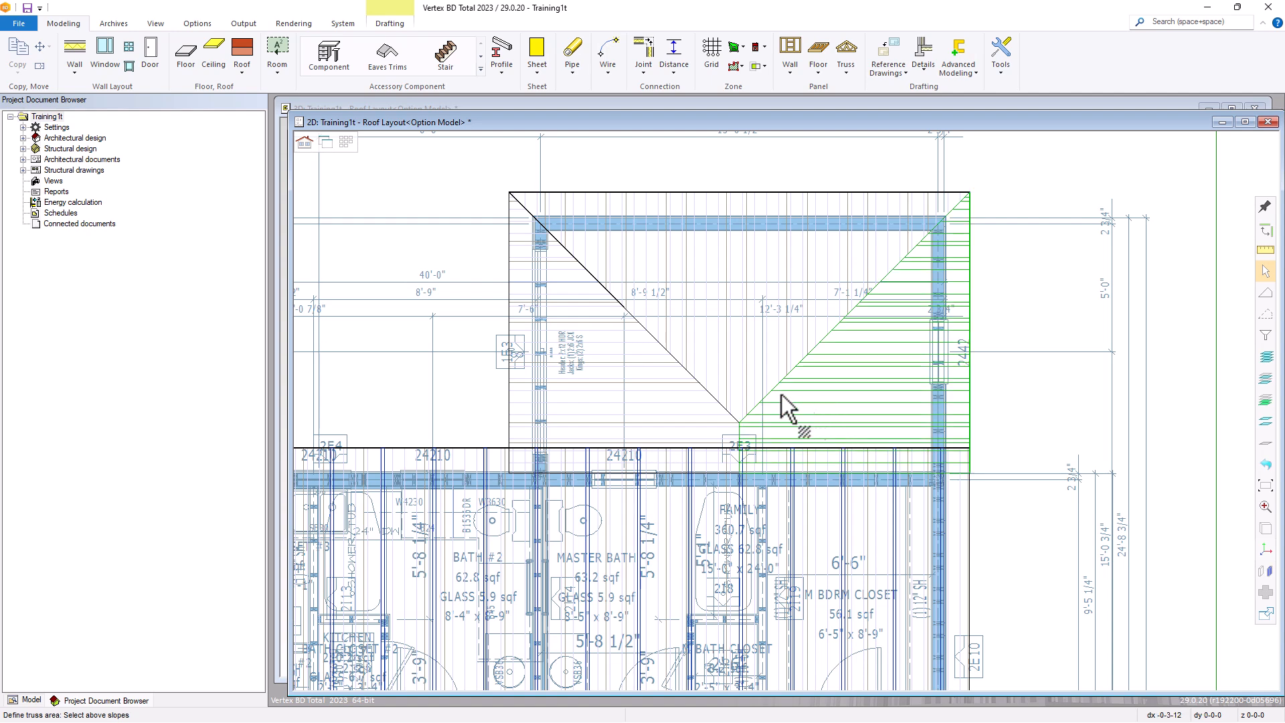
left_click(756, 387)
left_click(687, 395)
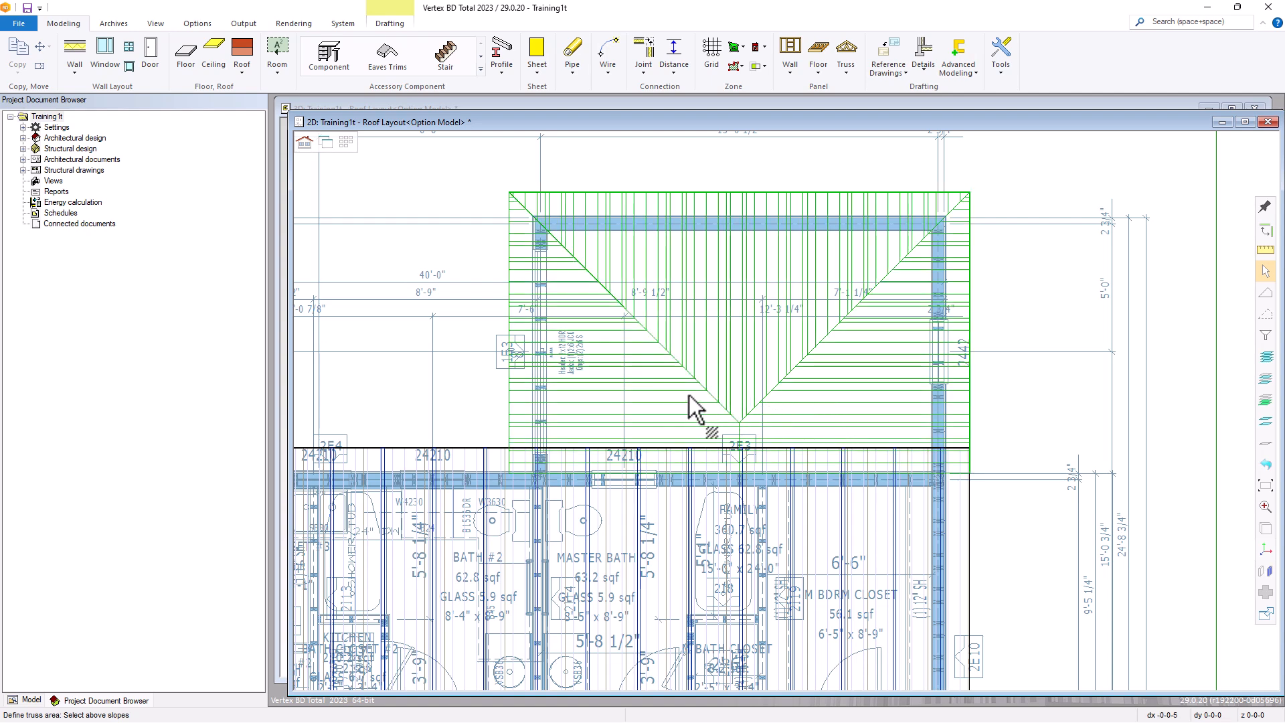
right_click(738, 349)
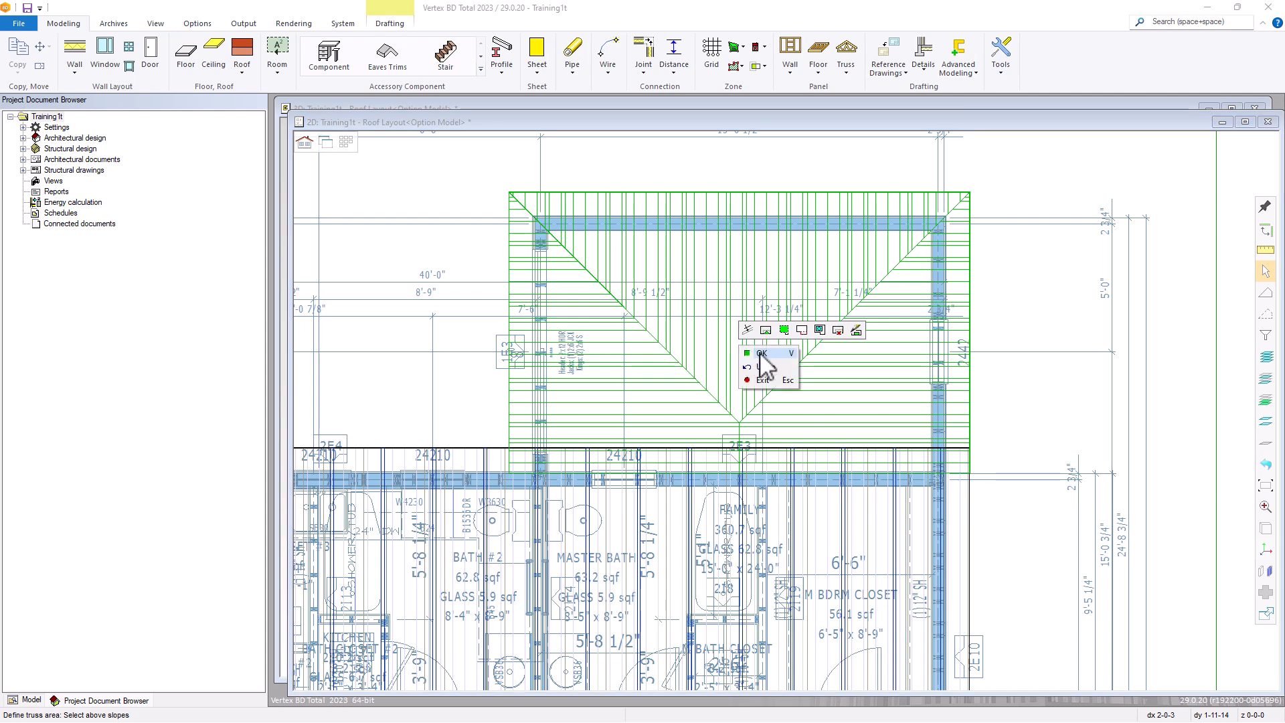
left_click(761, 353)
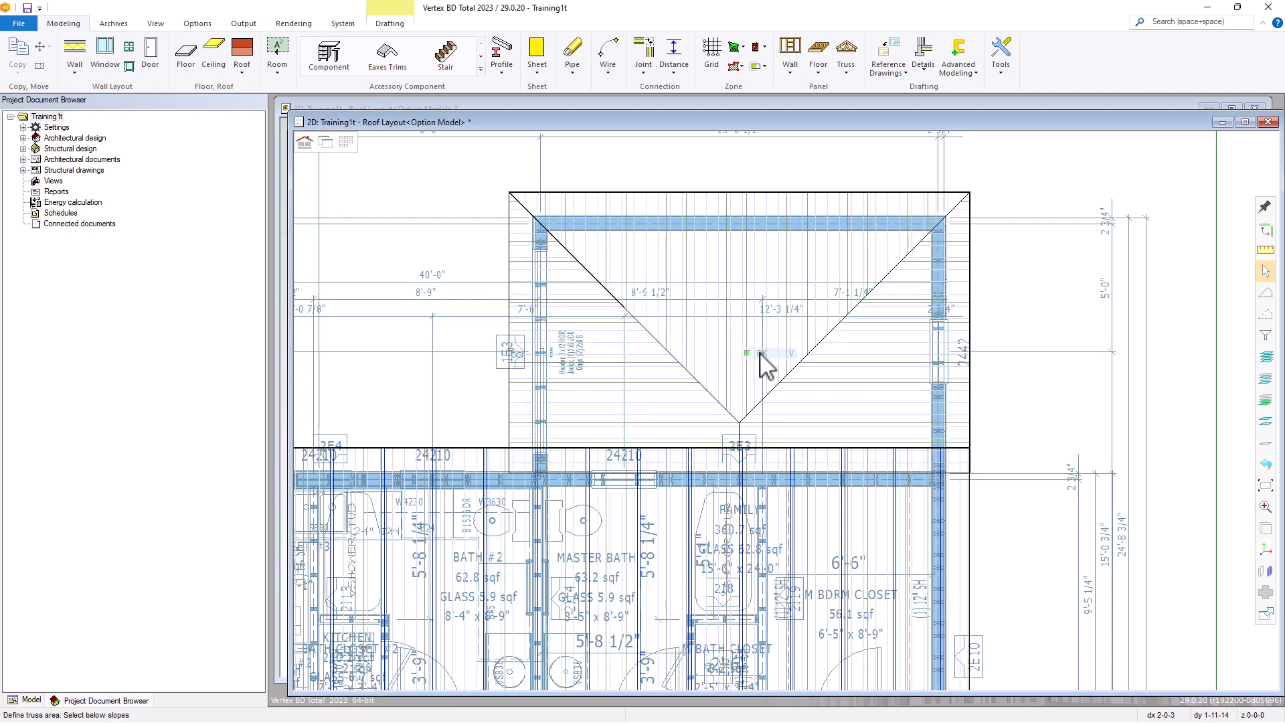
Add a limiting area below the extension's trusses, taking its plate height of 109.125 from the extension's exterior wall in 3D.
right_click(709, 344)
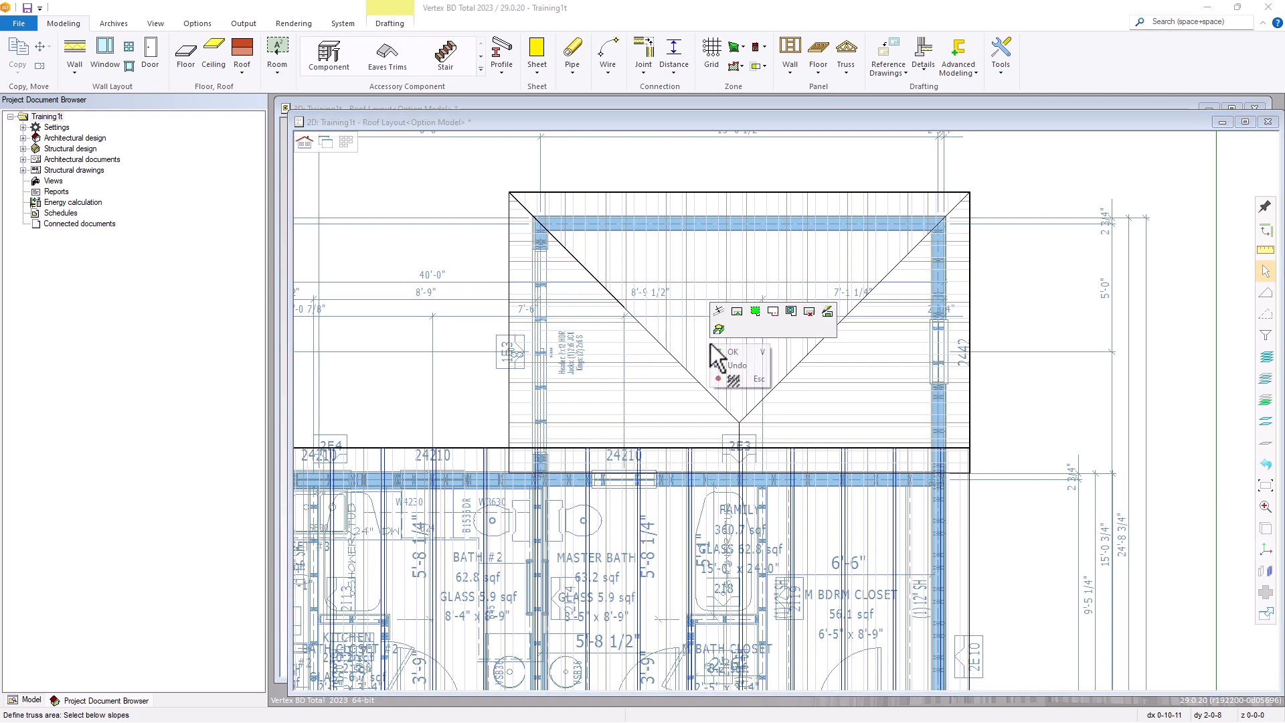
left_click(791, 311)
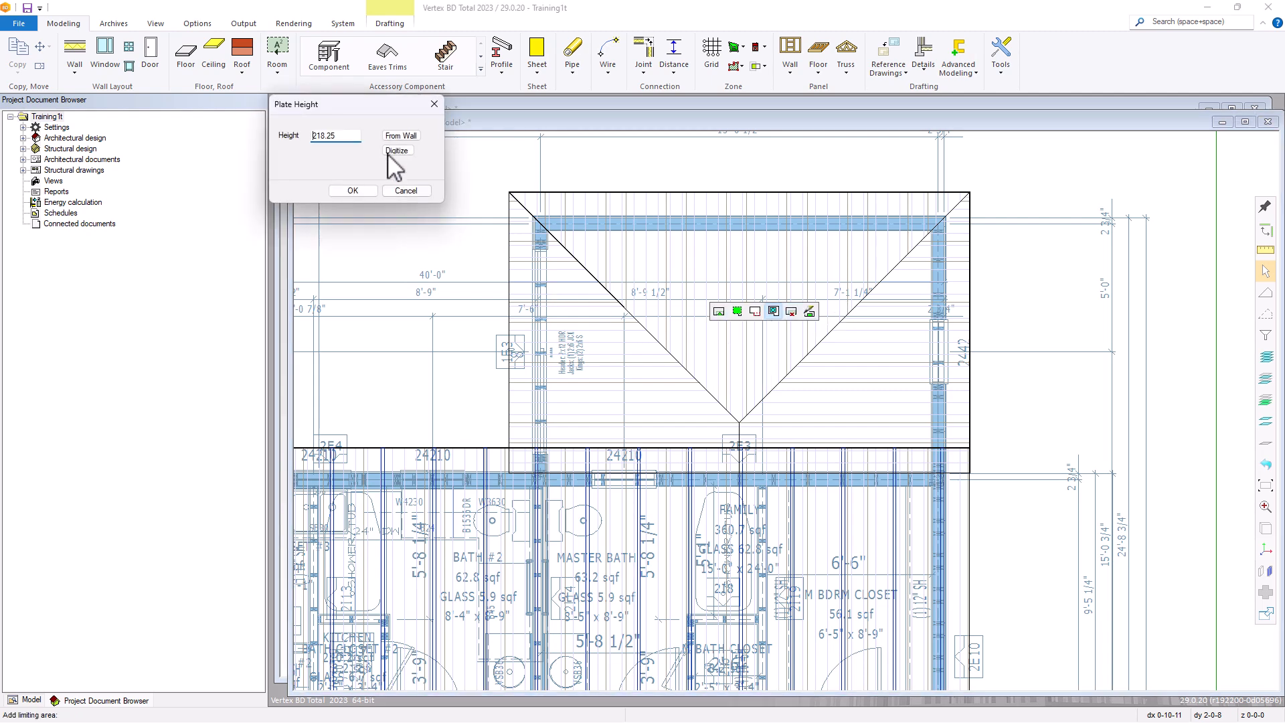
left_click(401, 136)
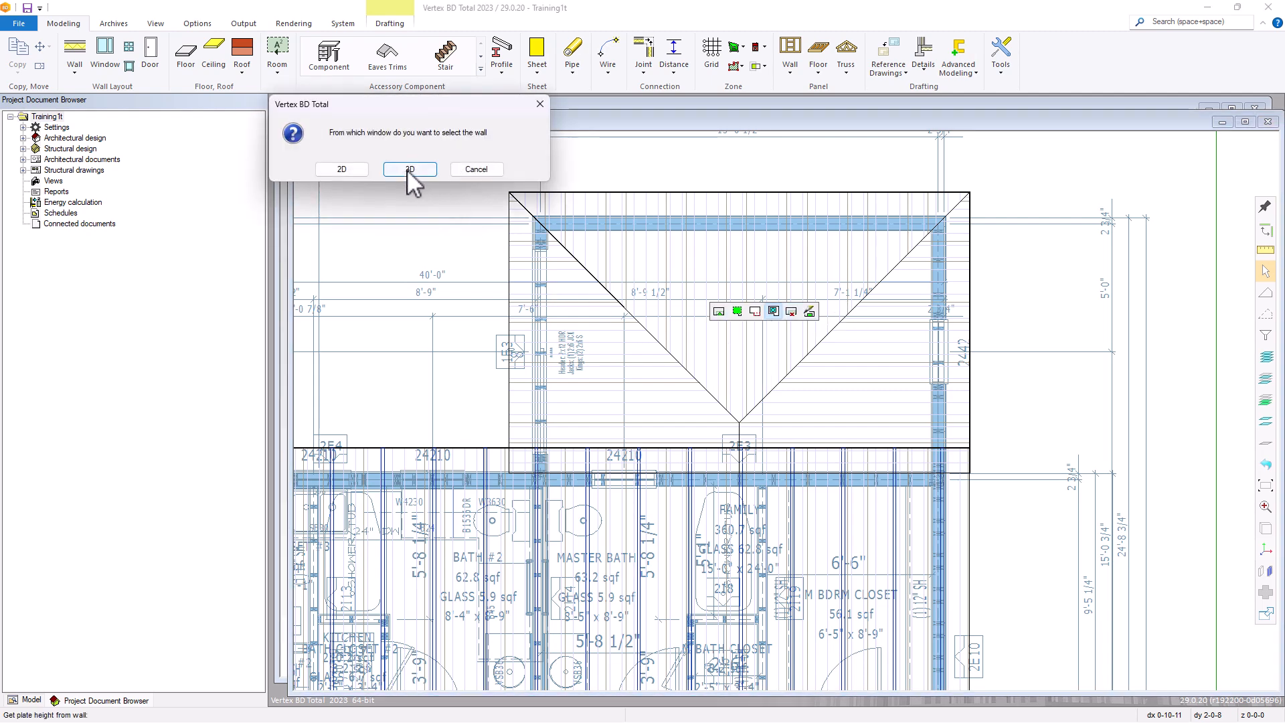
left_click(408, 169)
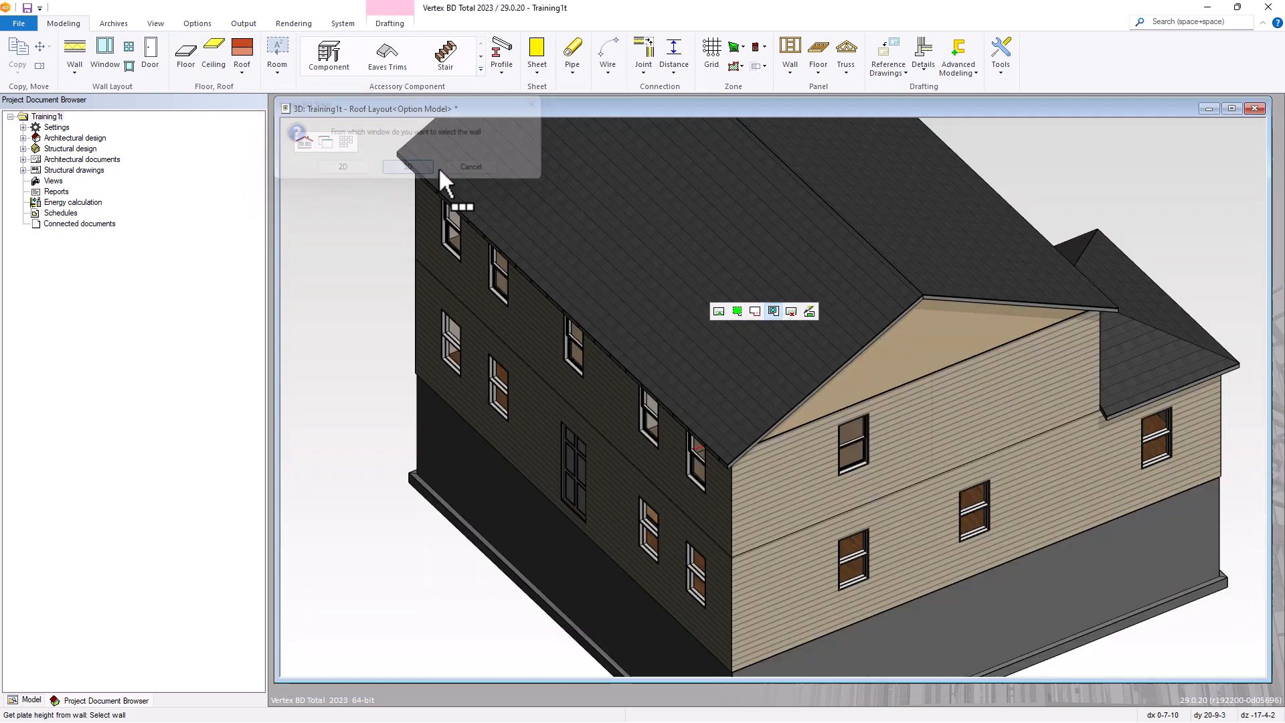
left_click(1195, 399)
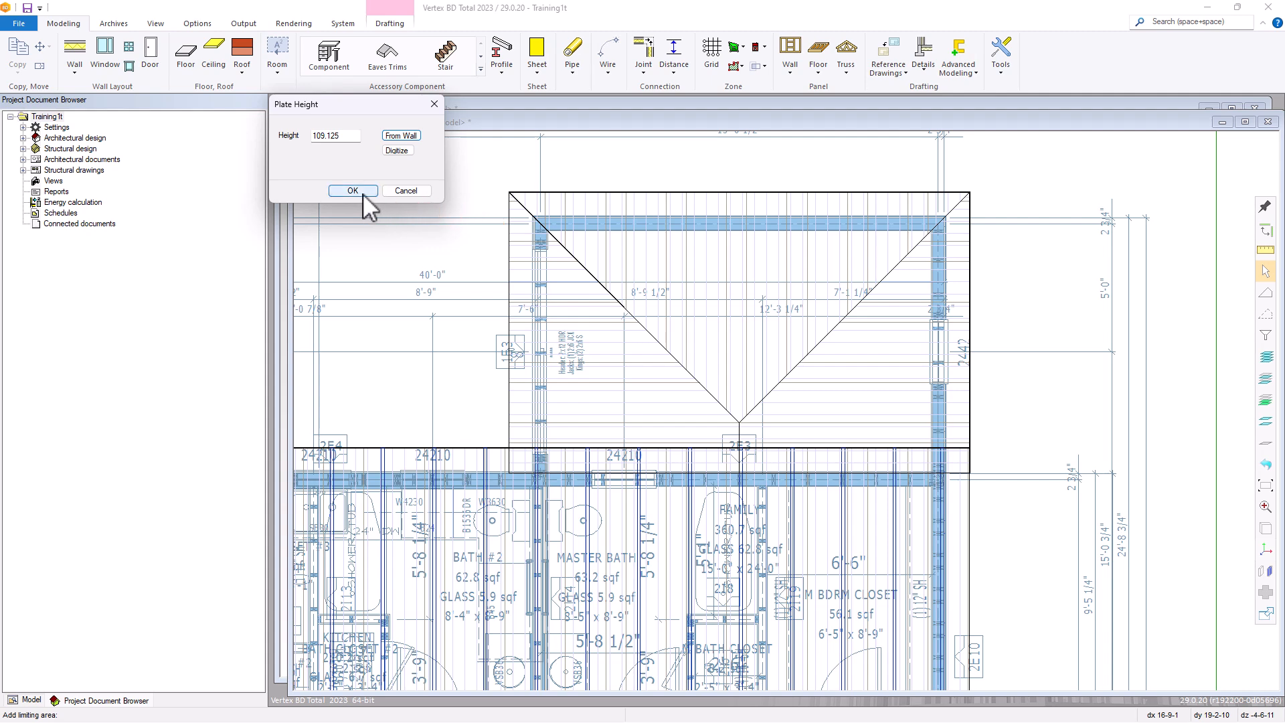
left_click(352, 191)
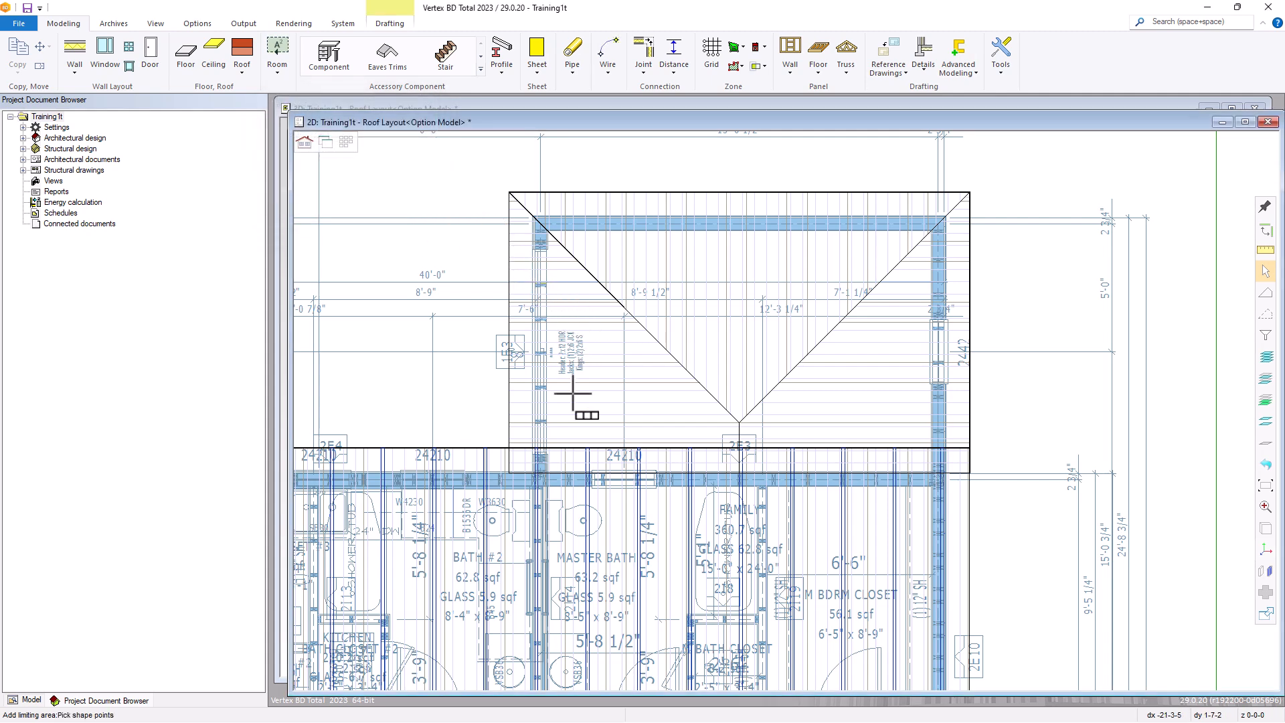
Outline the limiting area as a rectangle from the extension's lower-left corner at the main building wall to its outer upper-right wall corner.
scroll(780, 415, "up", 5)
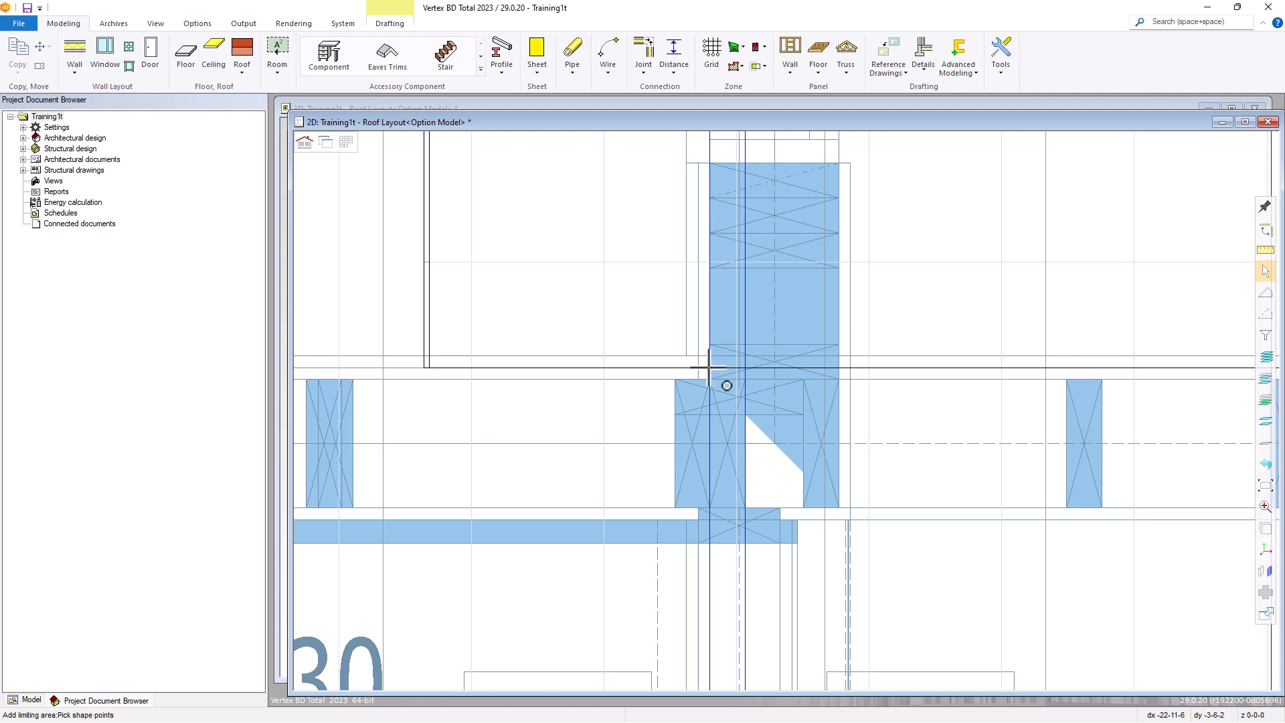
left_click(711, 368)
scroll(821, 290, "down", 5)
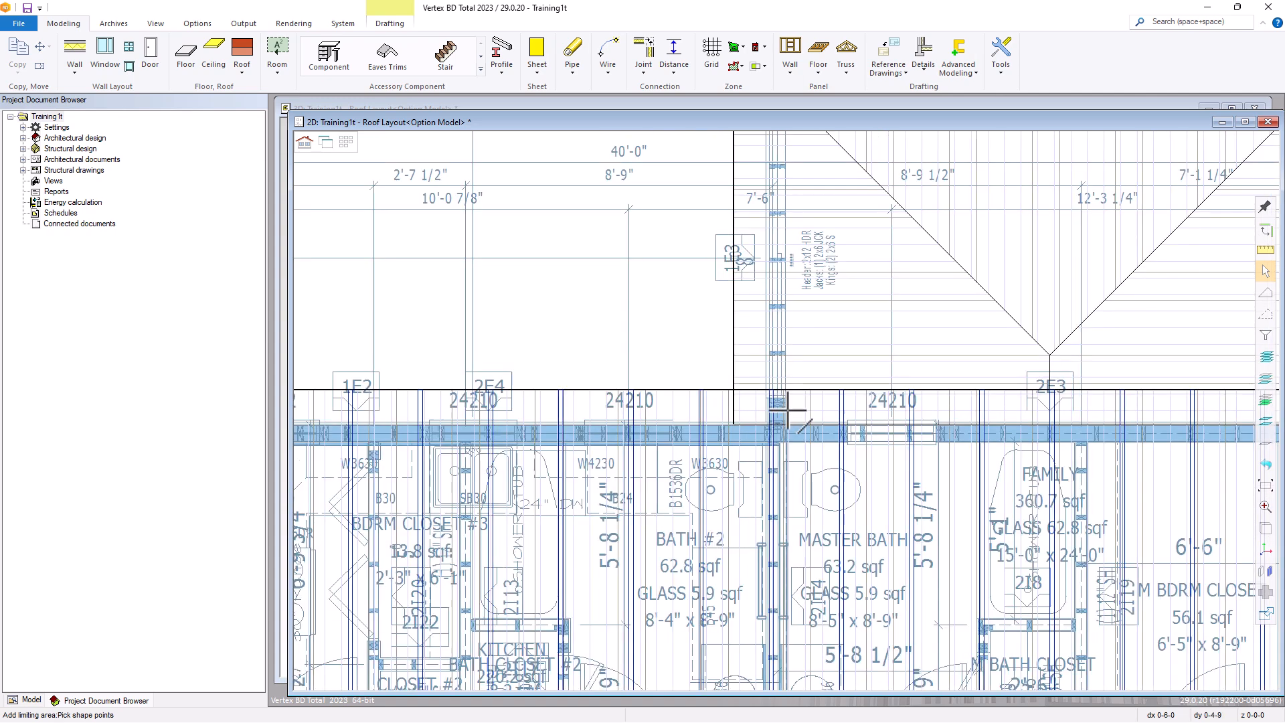
scroll(1051, 262, "up", 5)
scroll(791, 353, "up", 4)
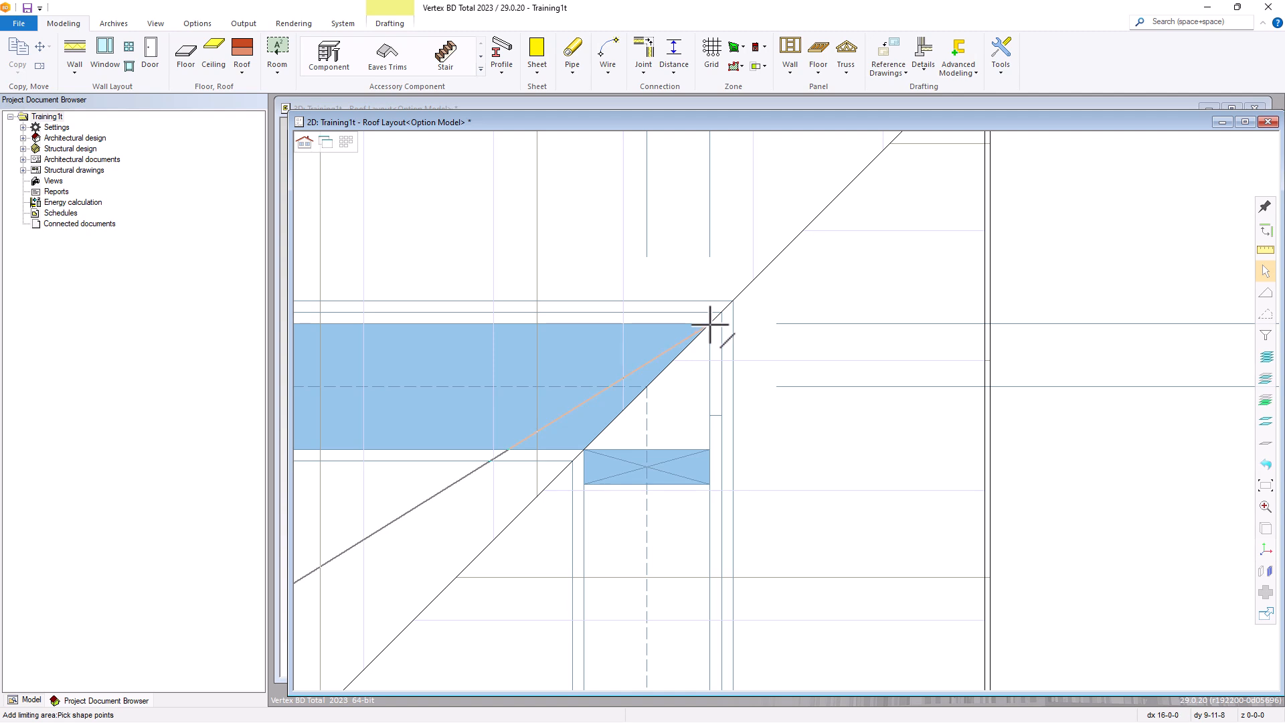
left_click(706, 323)
scroll(680, 465, "up", 2)
right_click(787, 414)
left_click(810, 452)
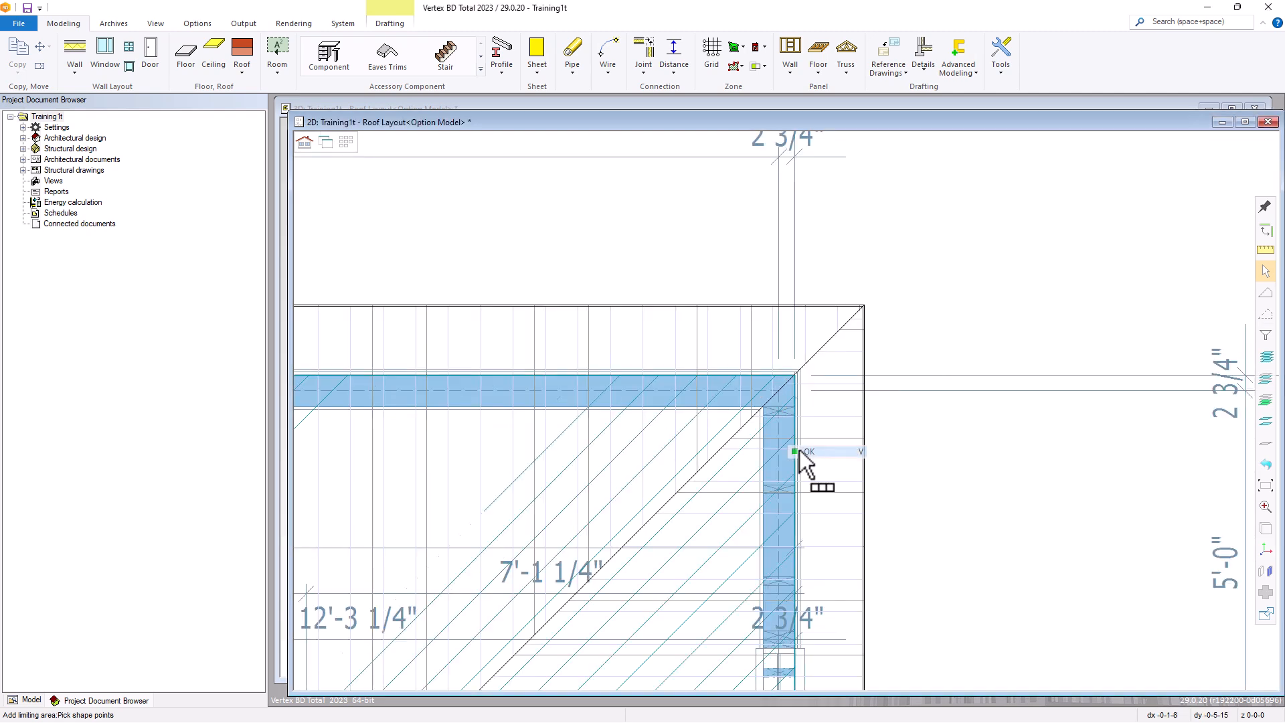
Accept the limiting area as the lower boundary and generate the extension's standard trusses without selecting any bearing components.
scroll(662, 482, "down", 3)
middle_click_drag(662, 475, 789, 422)
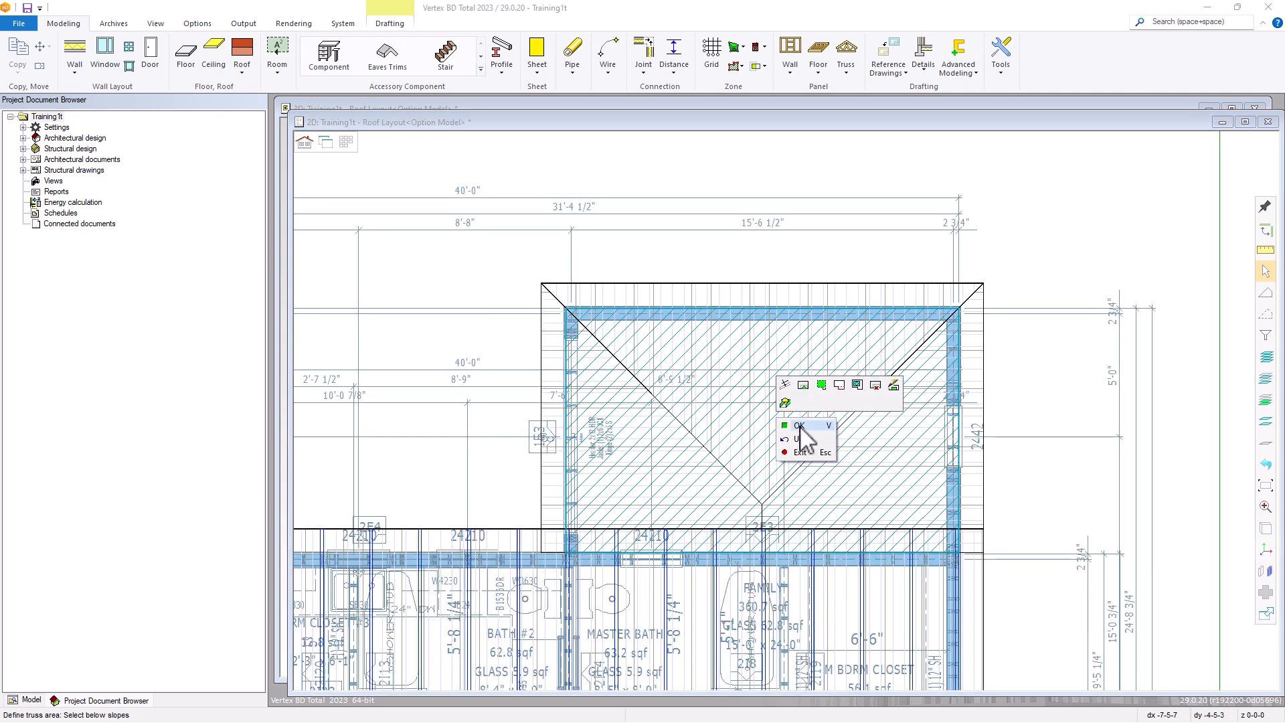
left_click(801, 426)
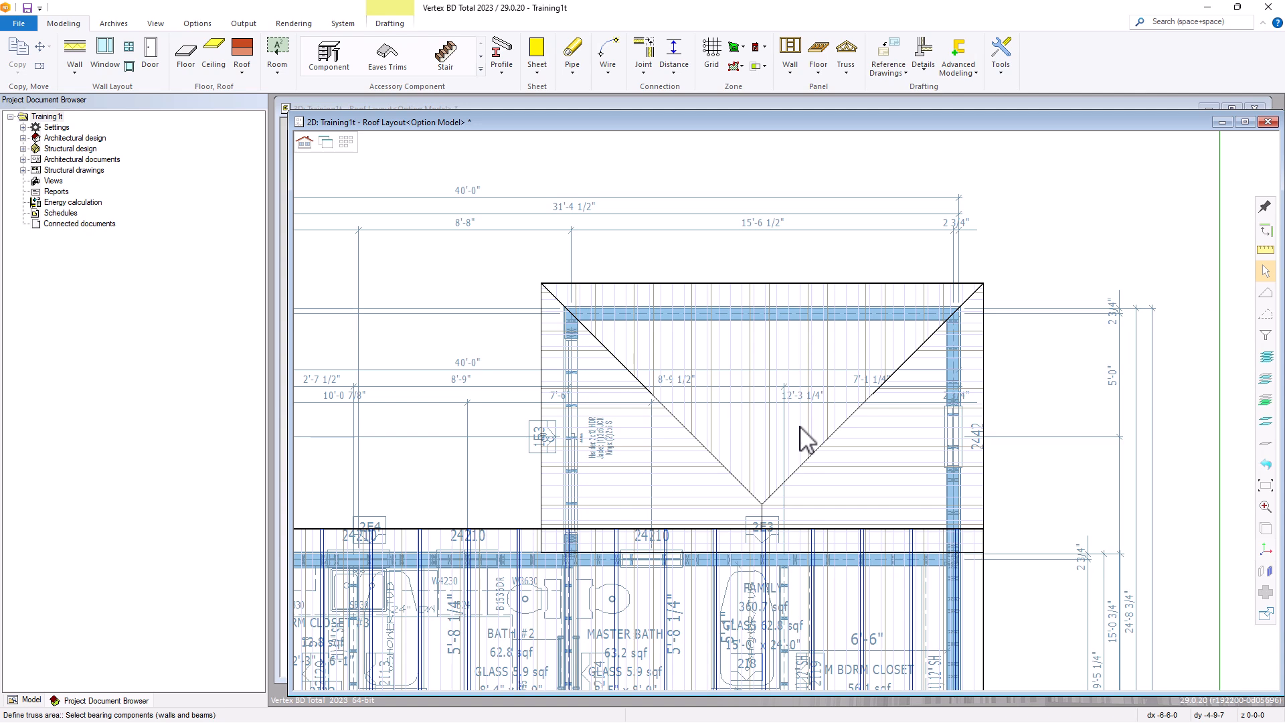
right_click(801, 427)
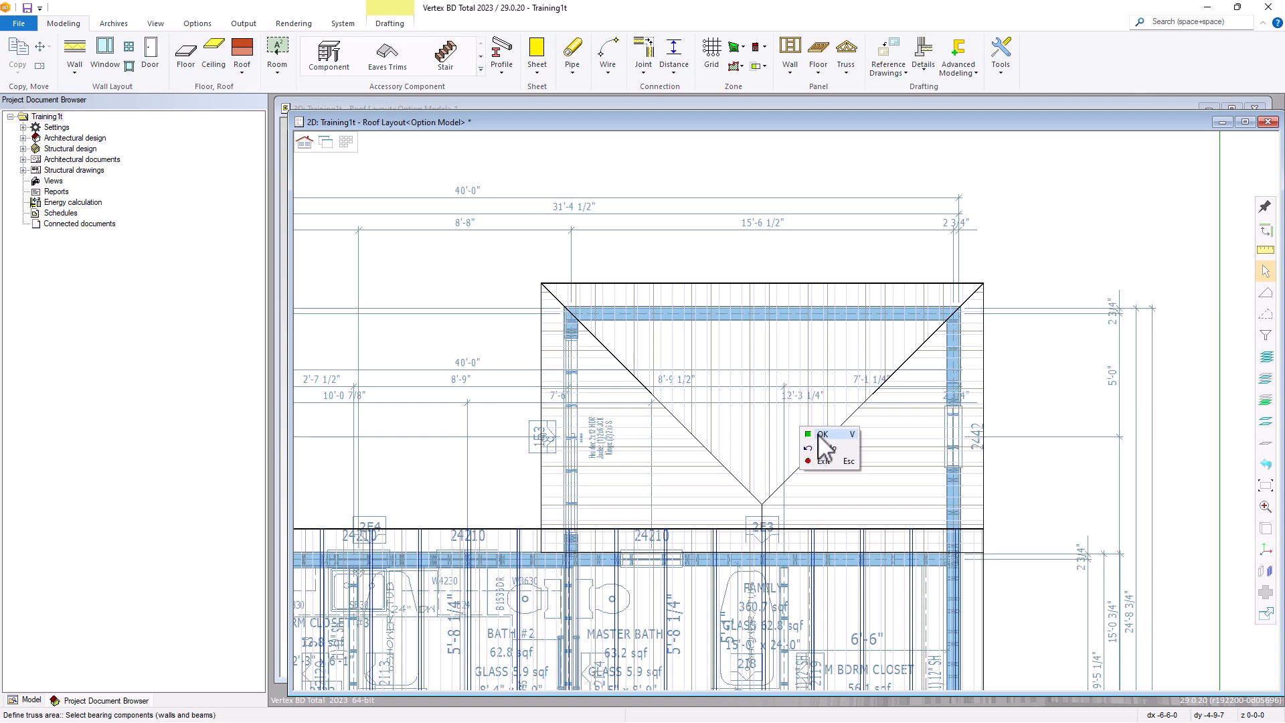
left_click(809, 433)
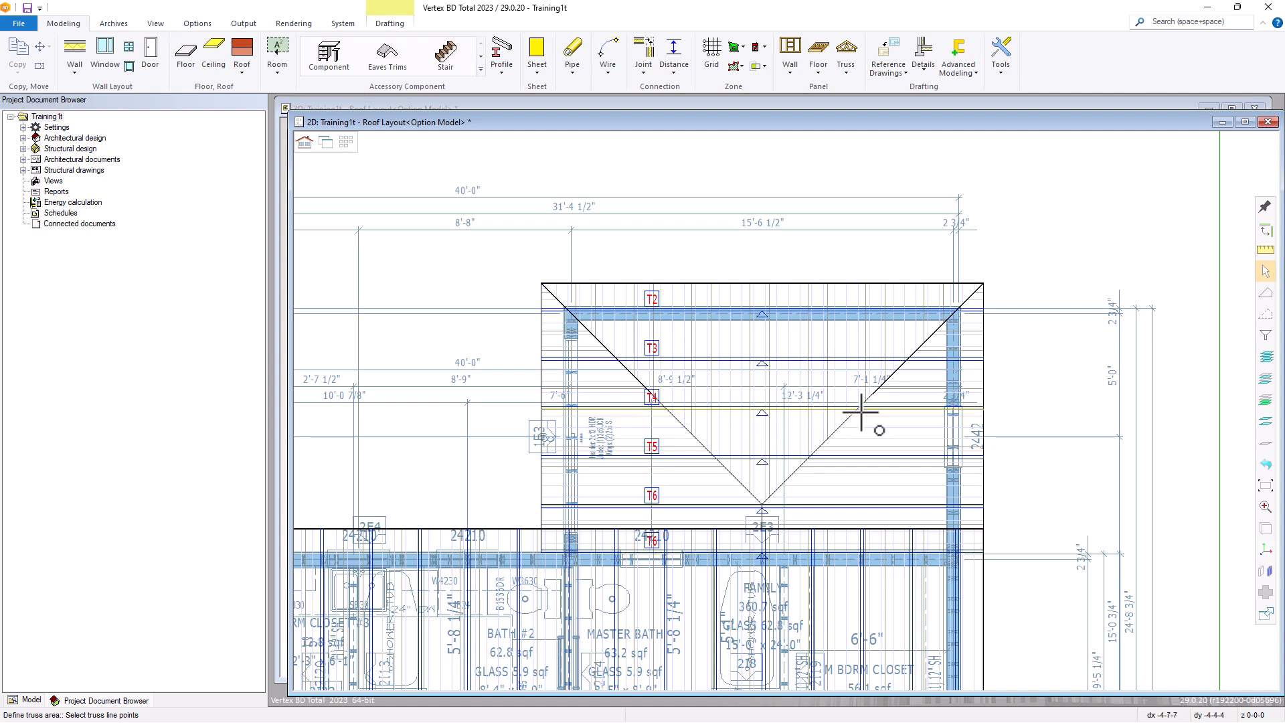
key("Escape")
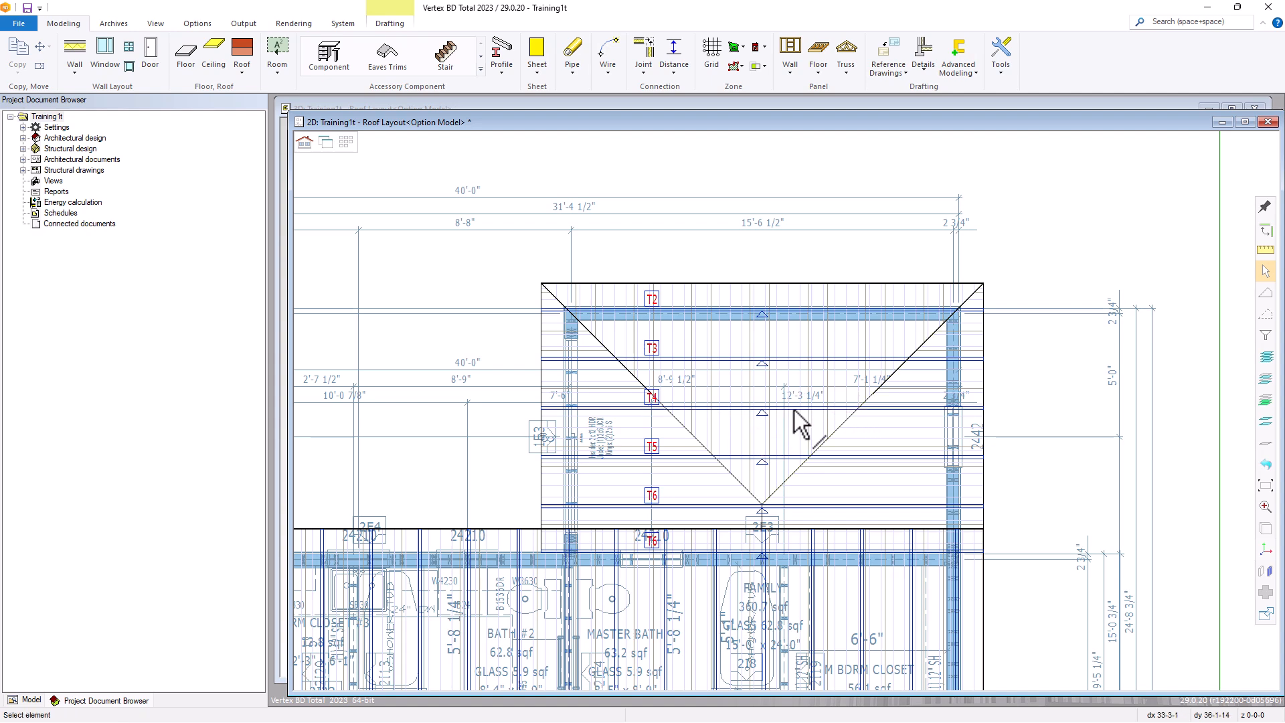
Hide all three slopes of the extension's half hip roof in the 3D view to expose the trusses.
key("ctrl+Tab")
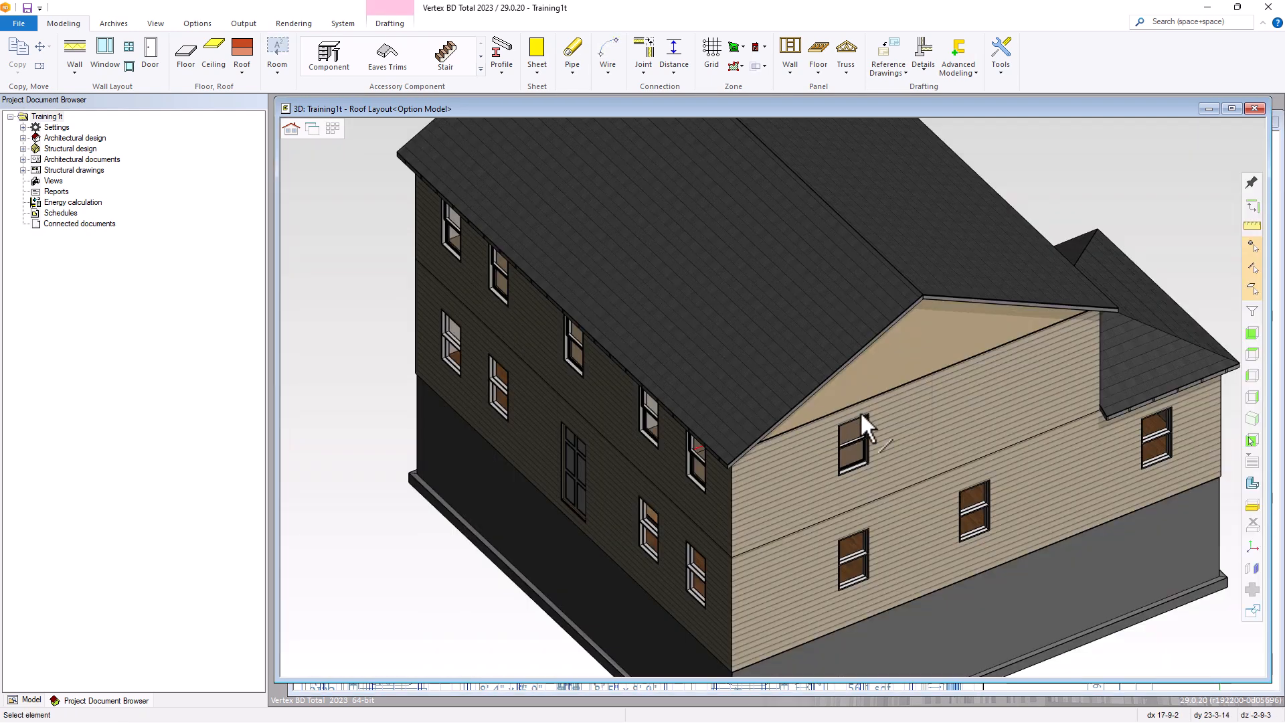
scroll(773, 395, "up", 3)
middle_click_drag(1159, 344, 670, 400)
left_click(720, 385)
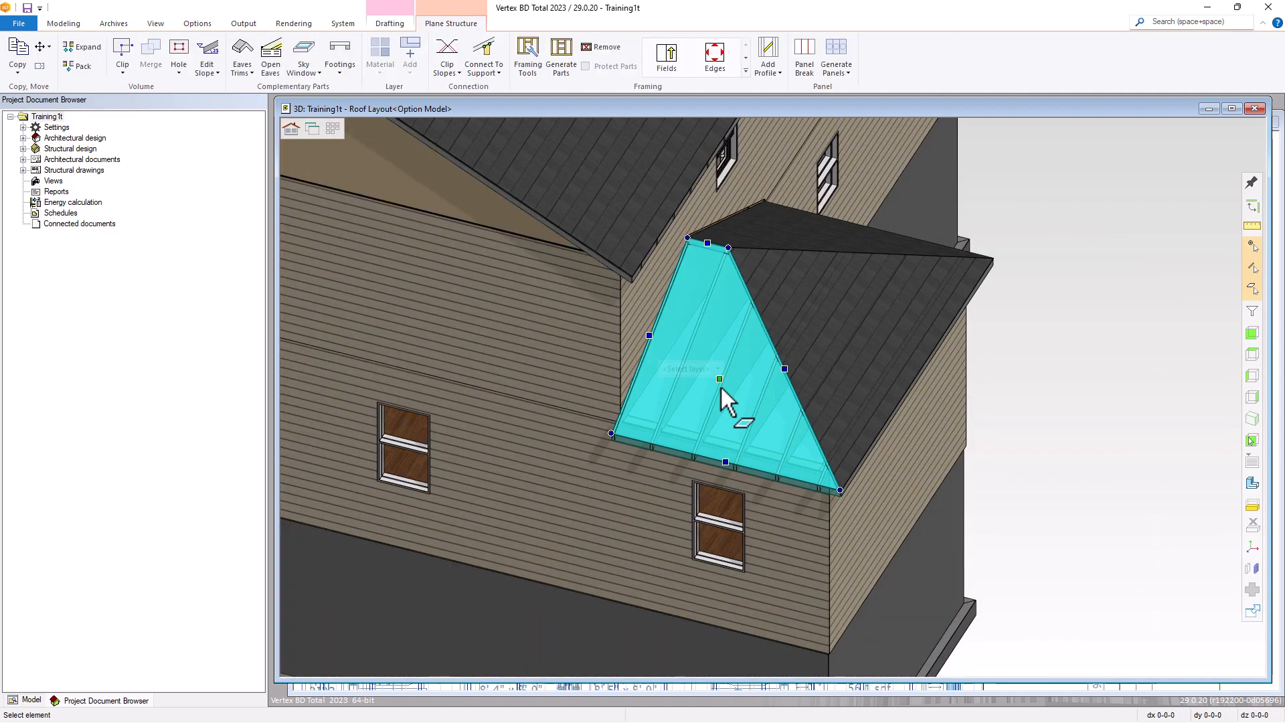
key("Delete")
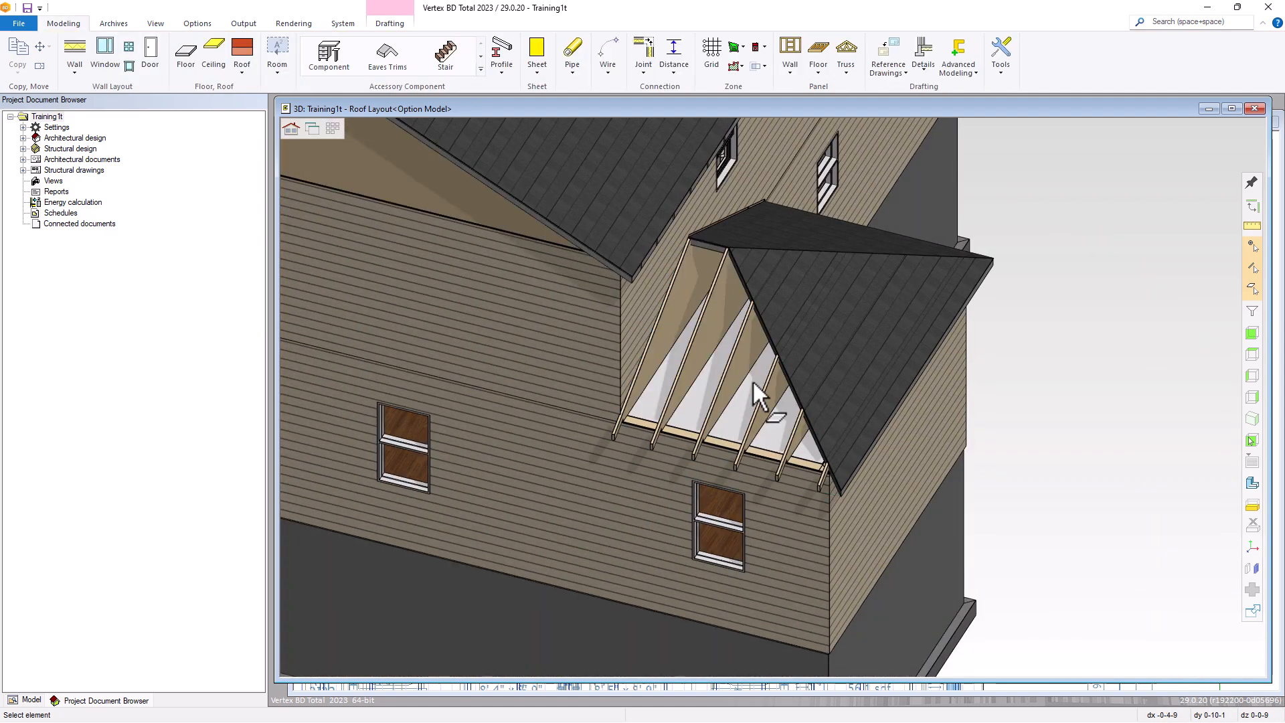
left_click(798, 364)
key("Delete")
left_click(817, 248)
key("Delete")
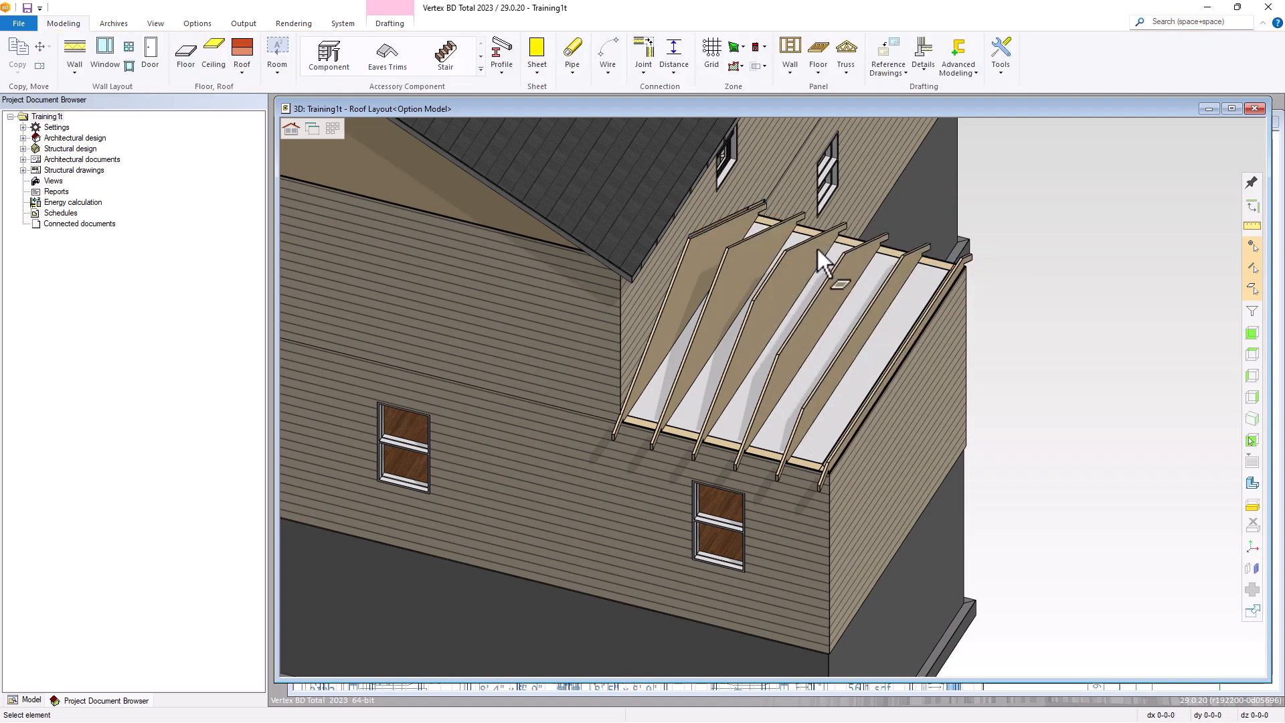
Inspect the extension's standard trusses in 3D, and restore the hidden roof slopes.
middle_click_drag(803, 382, 774, 375)
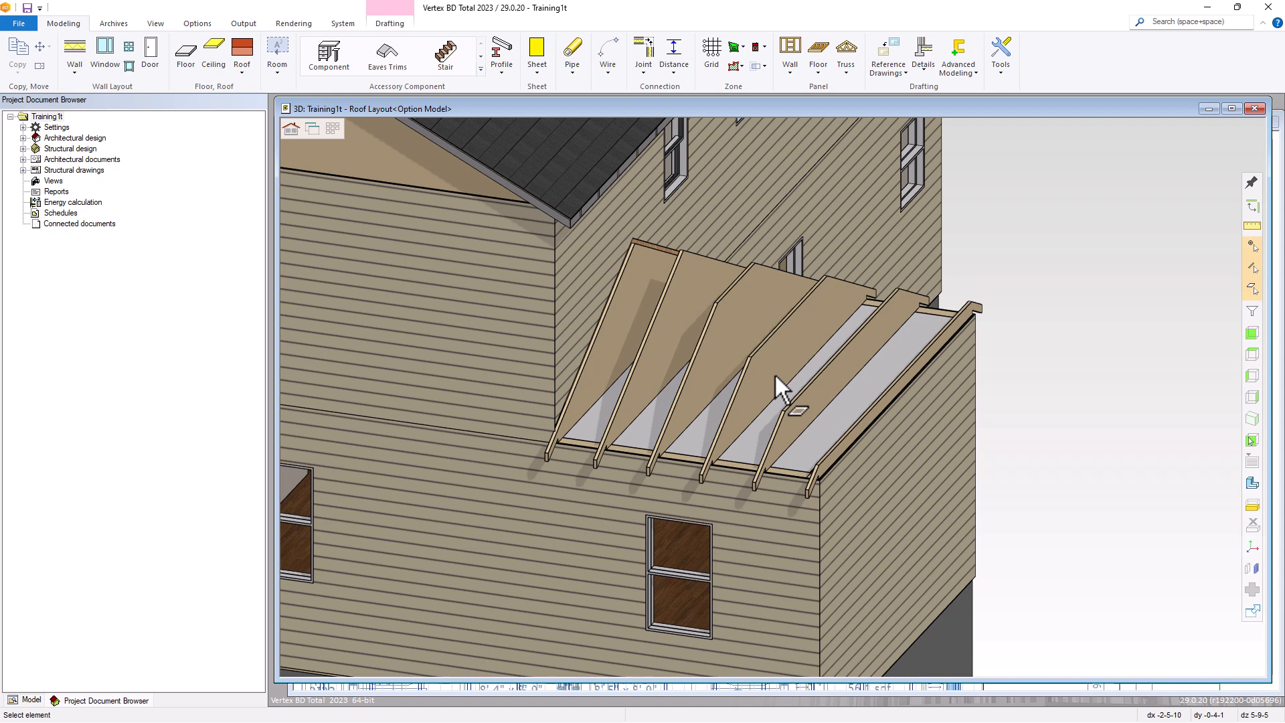
right_click(774, 373)
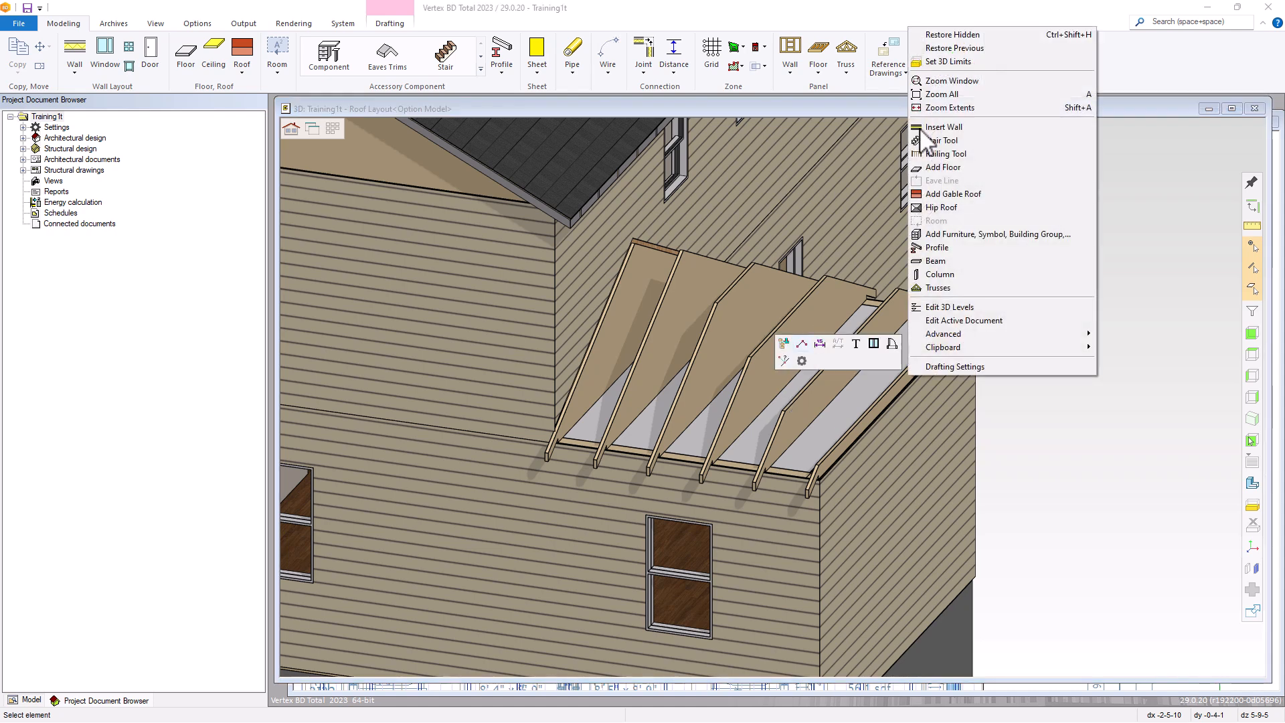
left_click(957, 35)
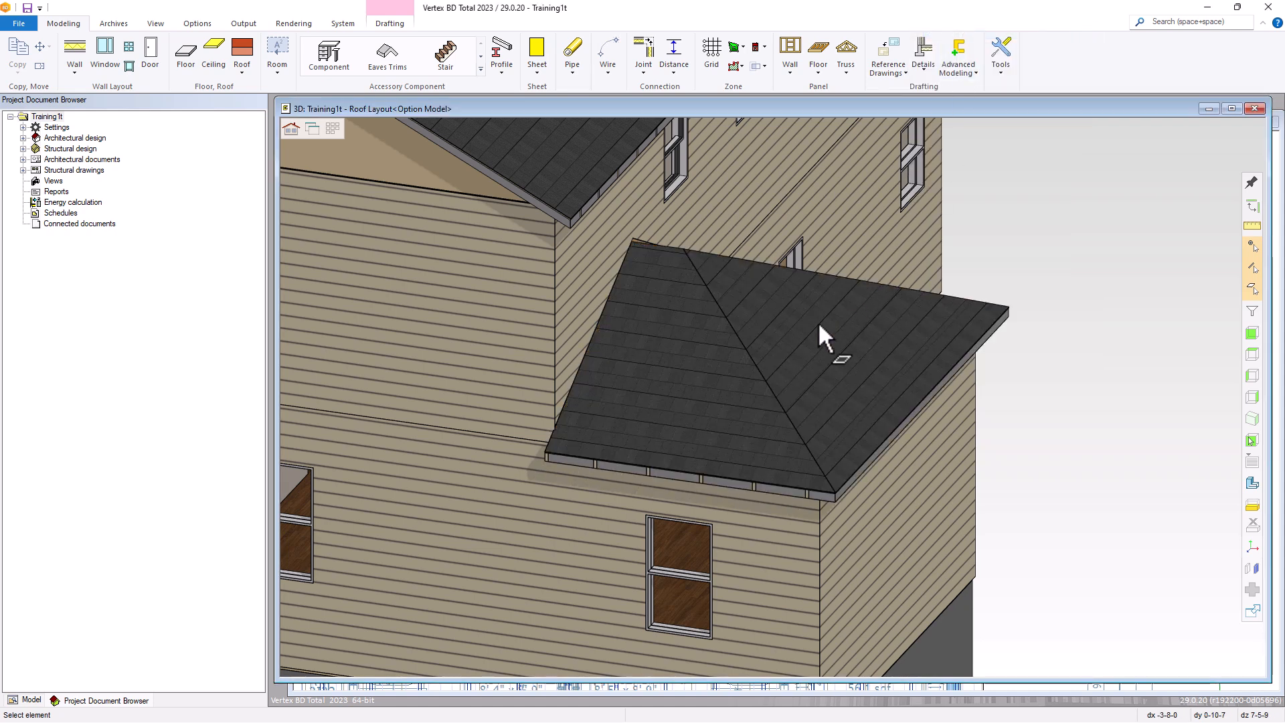
Start adding hip trusses in the 2D Roof Layout, selecting the extension's truss area and its upper eave as the hip eave.
key("ctrl+Tab")
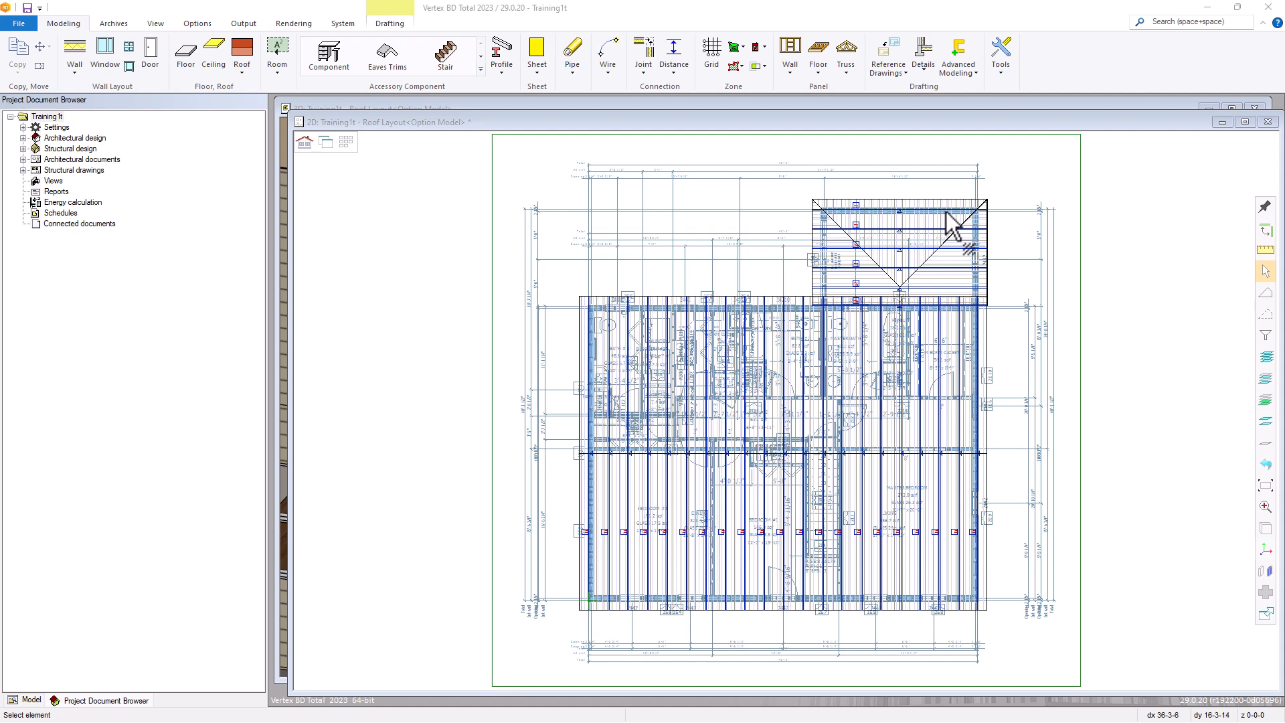
left_click(852, 66)
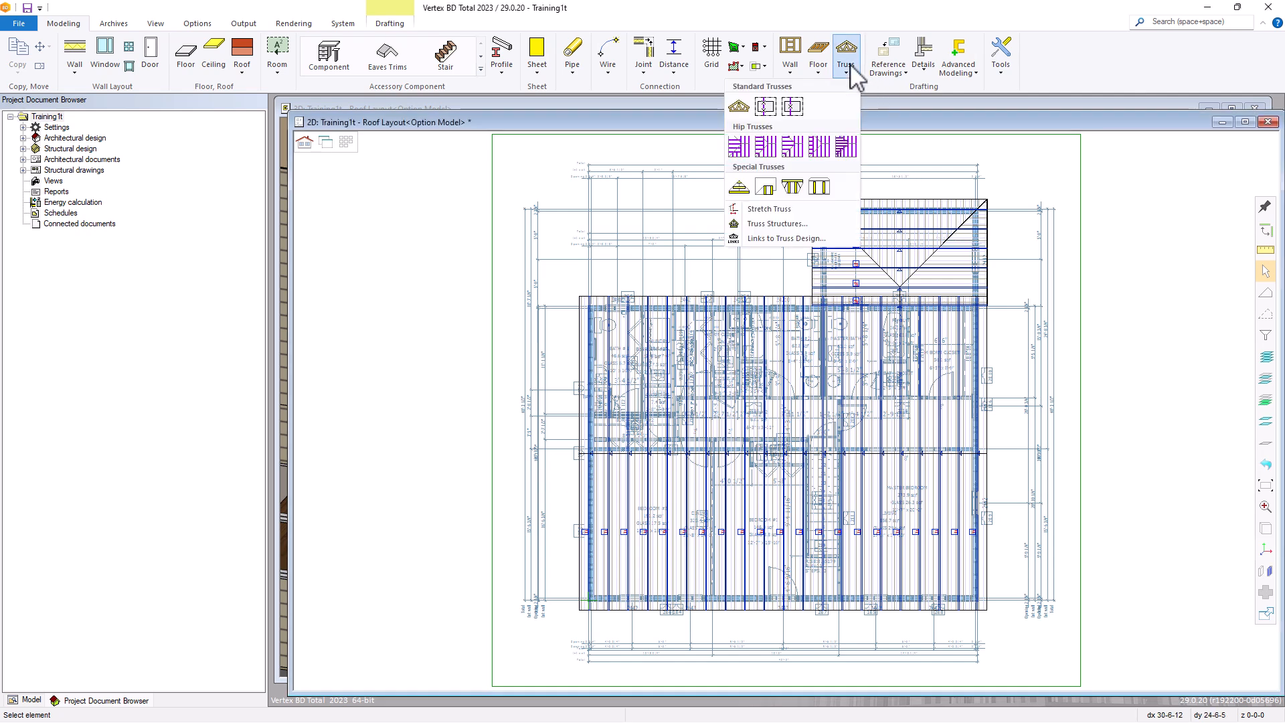
left_click(773, 146)
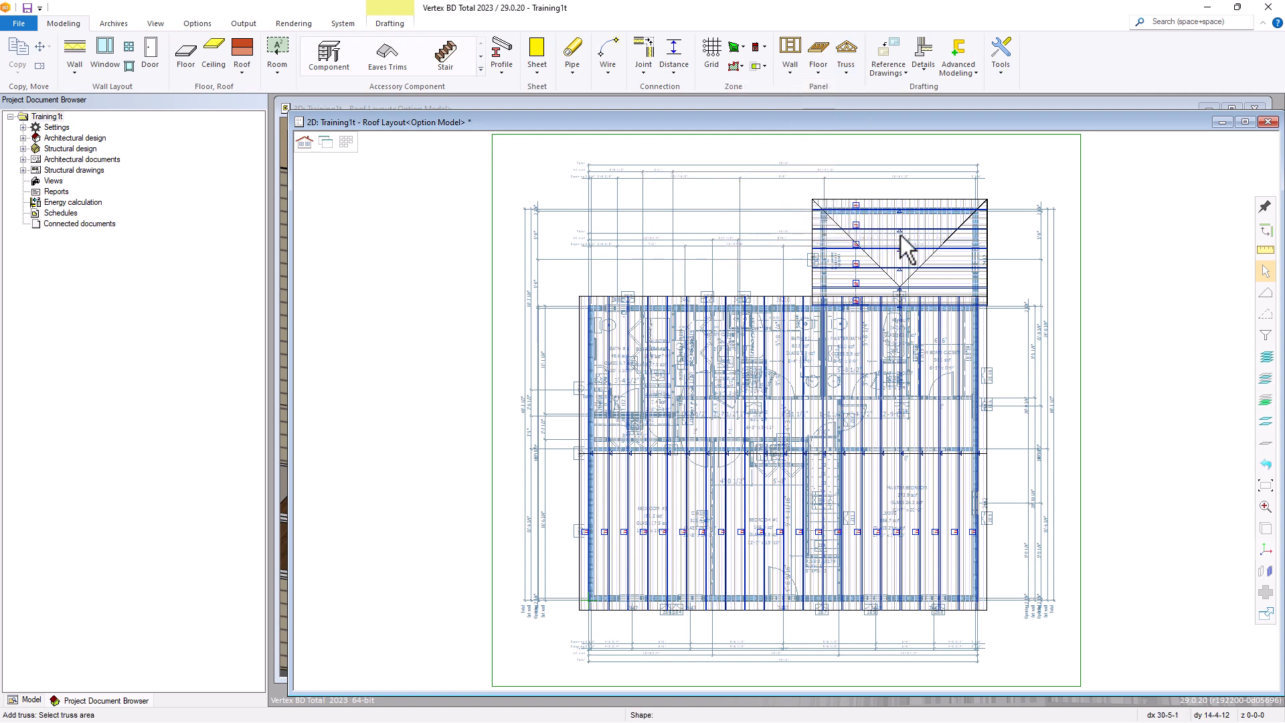
scroll(907, 247, "up", 1)
scroll(773, 447, "up", 1)
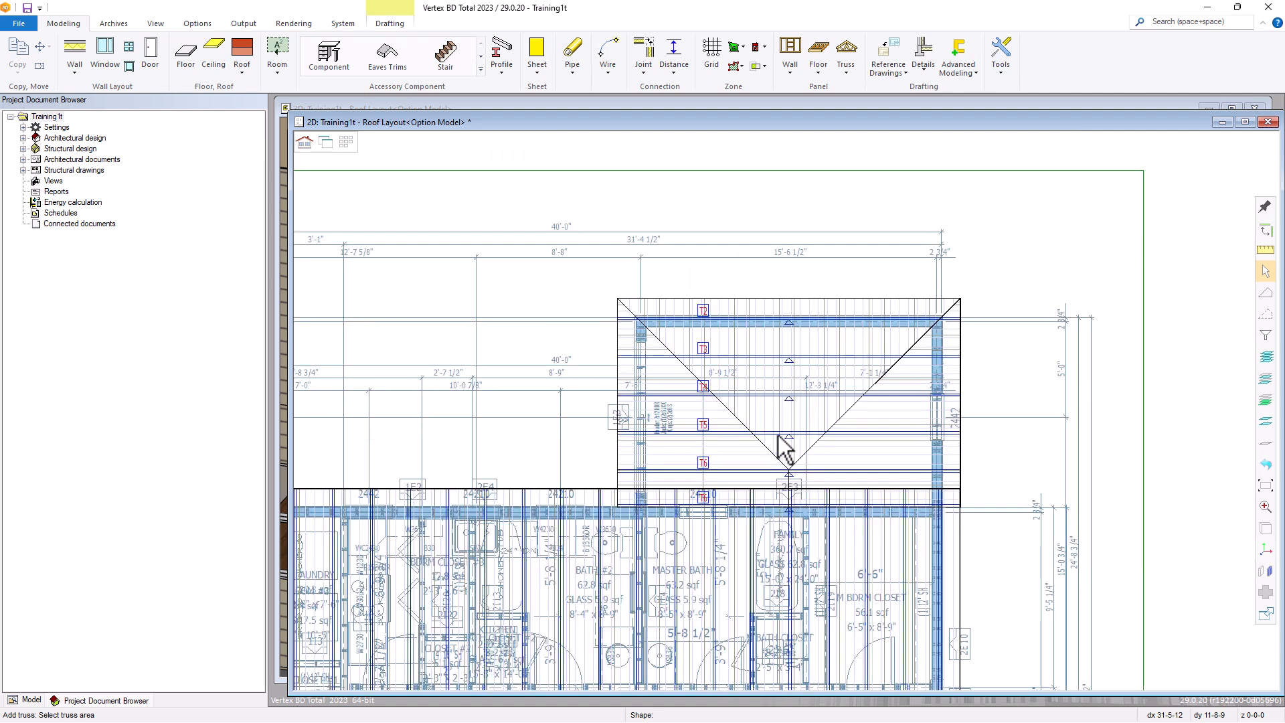
left_click(790, 360)
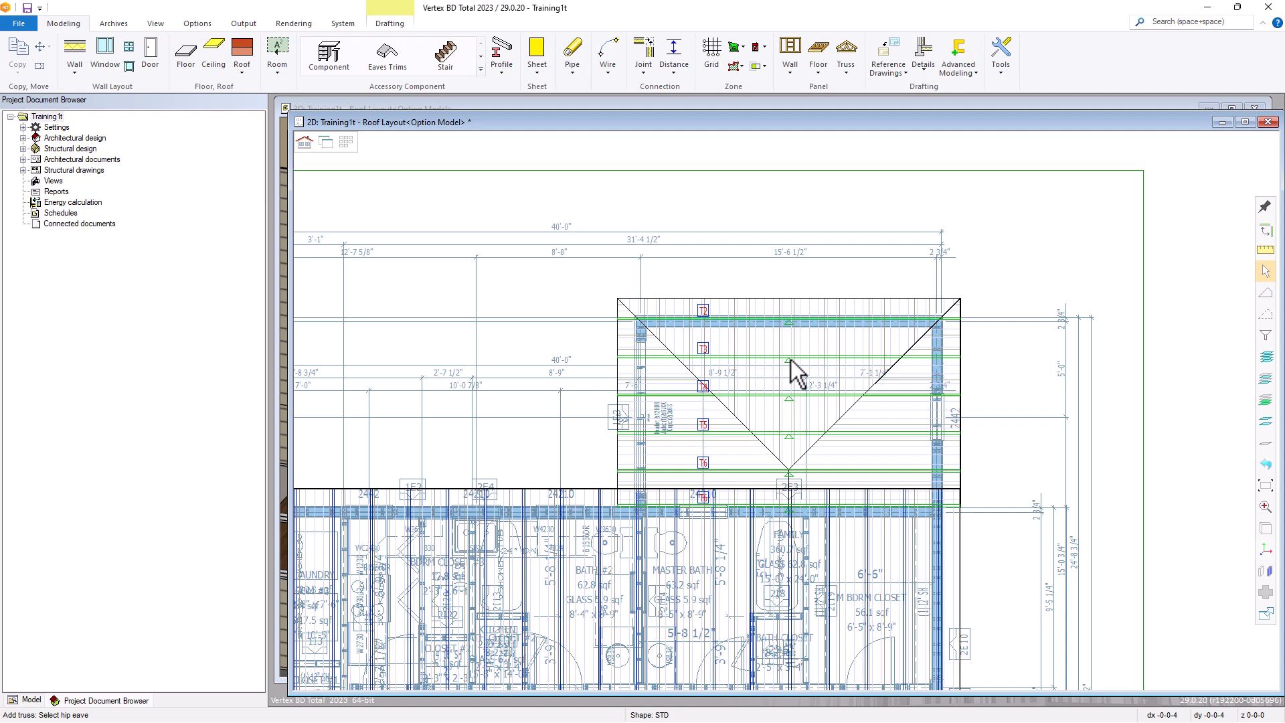
left_click(788, 300)
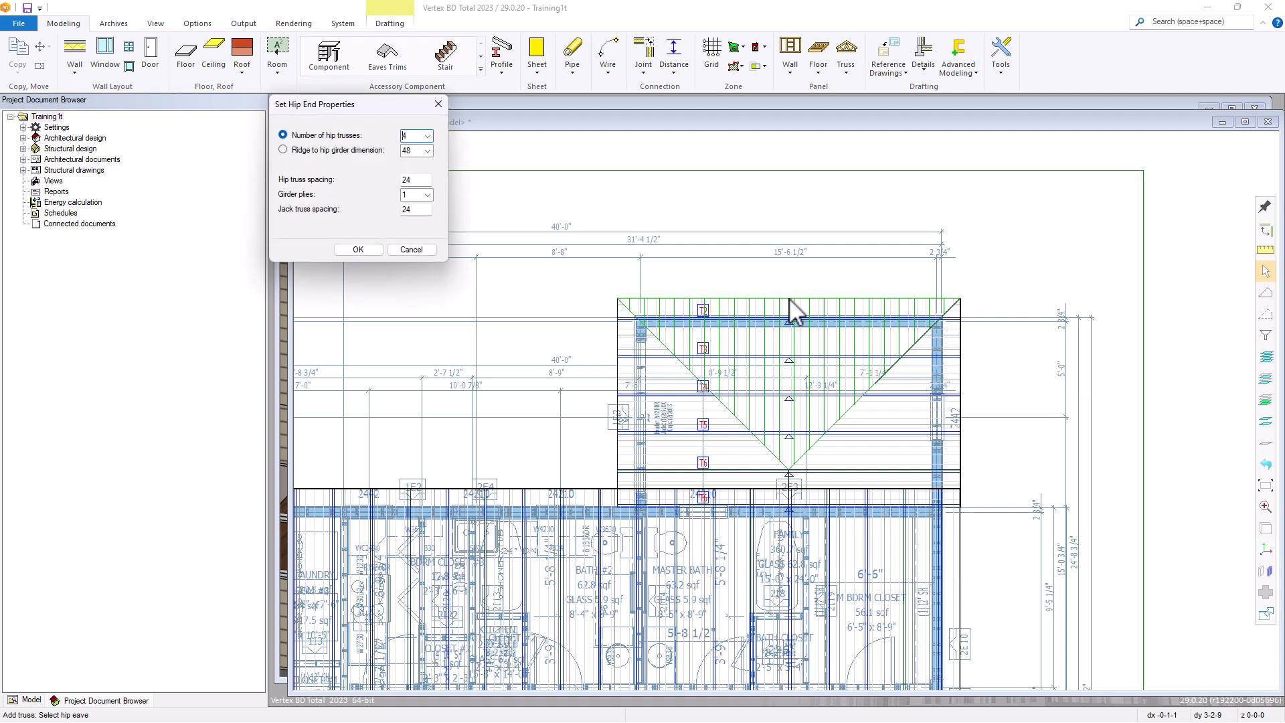
Generate the hip end by ridge to hip girder dimension 48, with hip truss spacing 24, girder plies 1 and jack truss spacing 24.
left_click(317, 153)
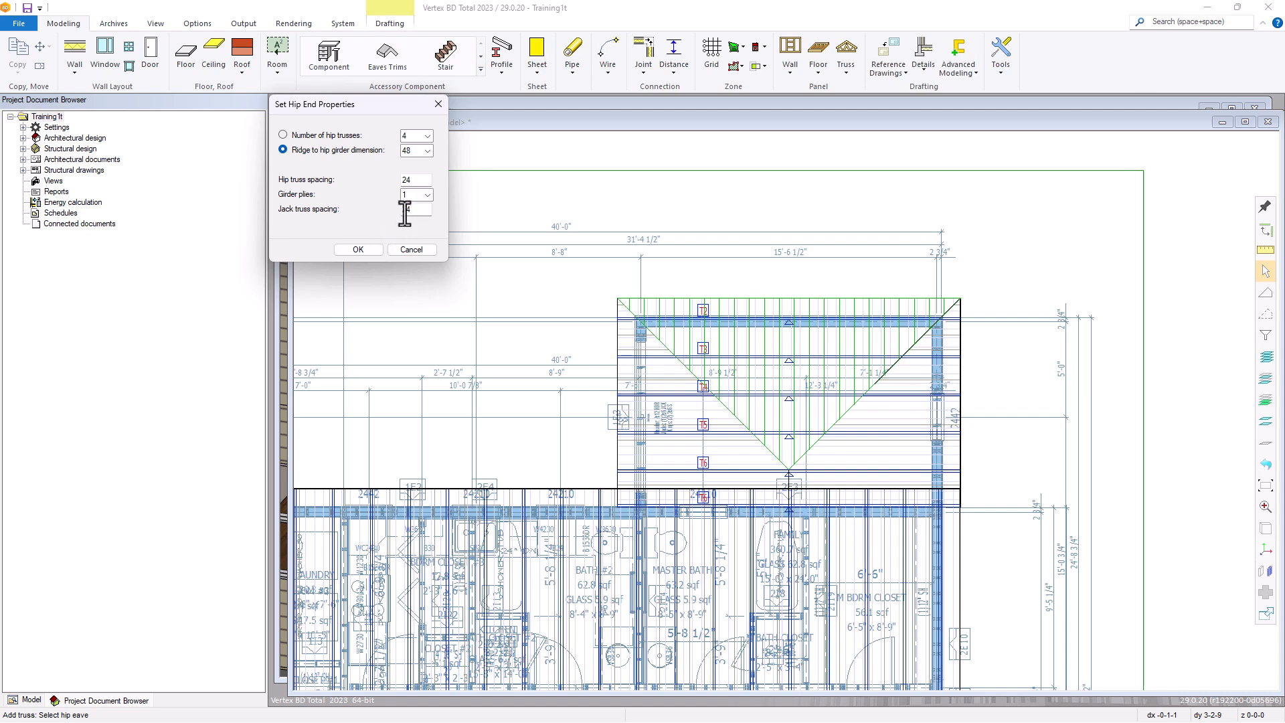
left_click(358, 249)
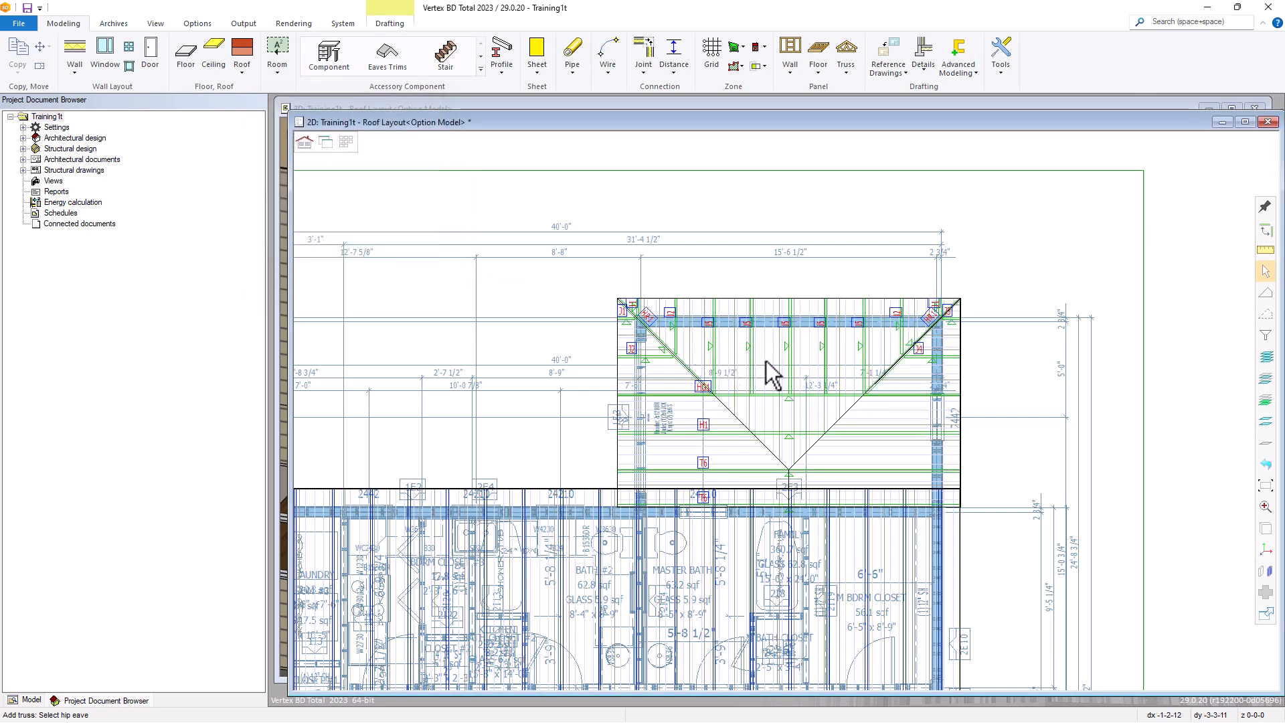
right_click(800, 369)
left_click(820, 402)
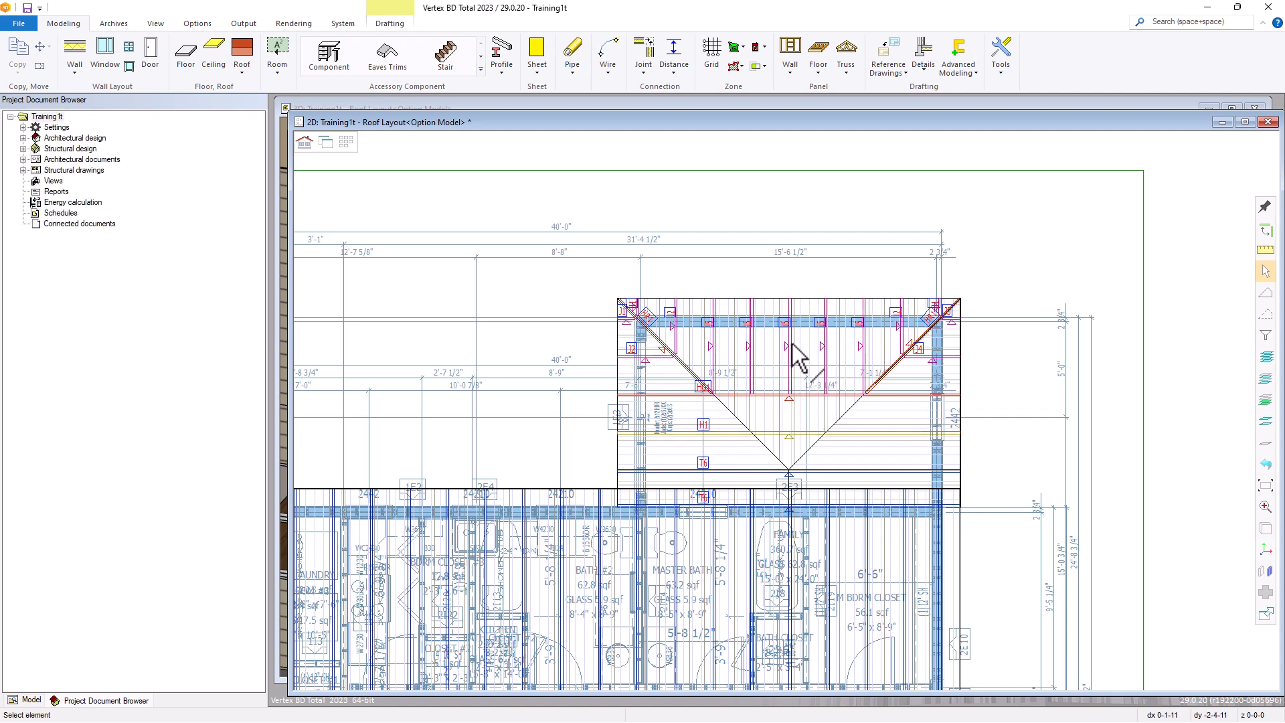
Hide the extension's roof slopes in 3D and examine the hip girder and jack trusses at the hip end.
key("ctrl+Tab")
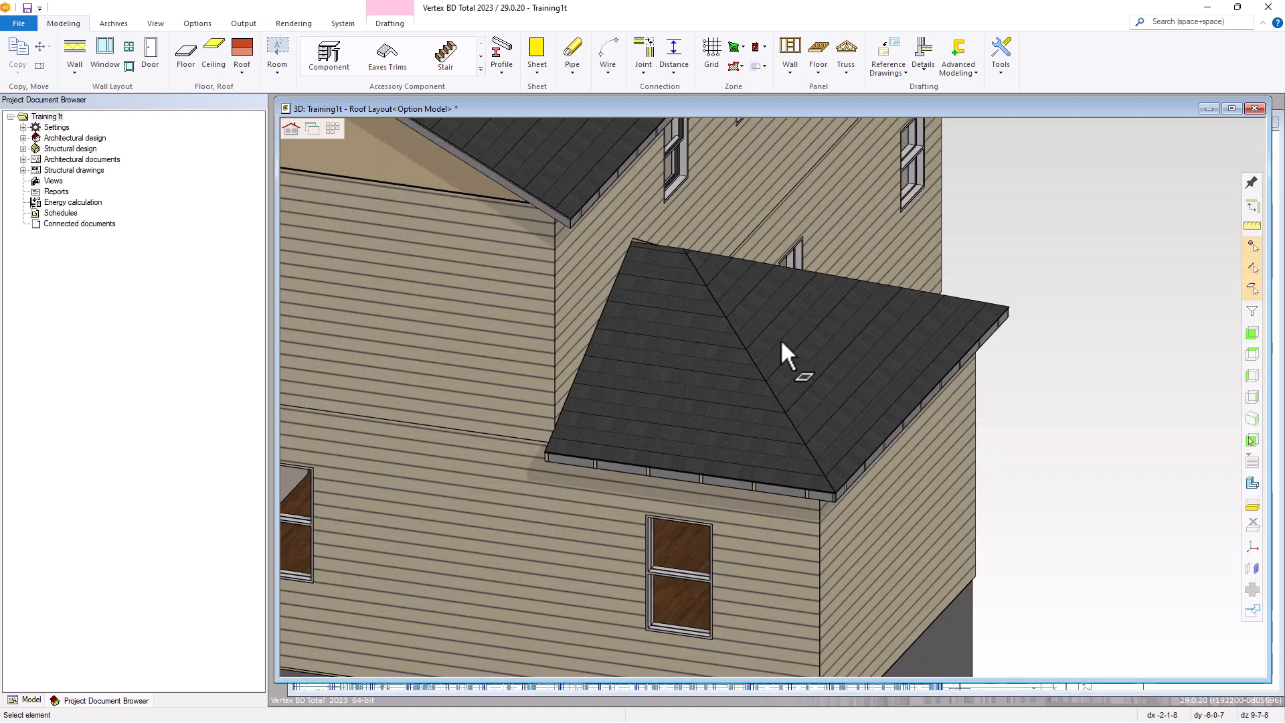
left_click(768, 336)
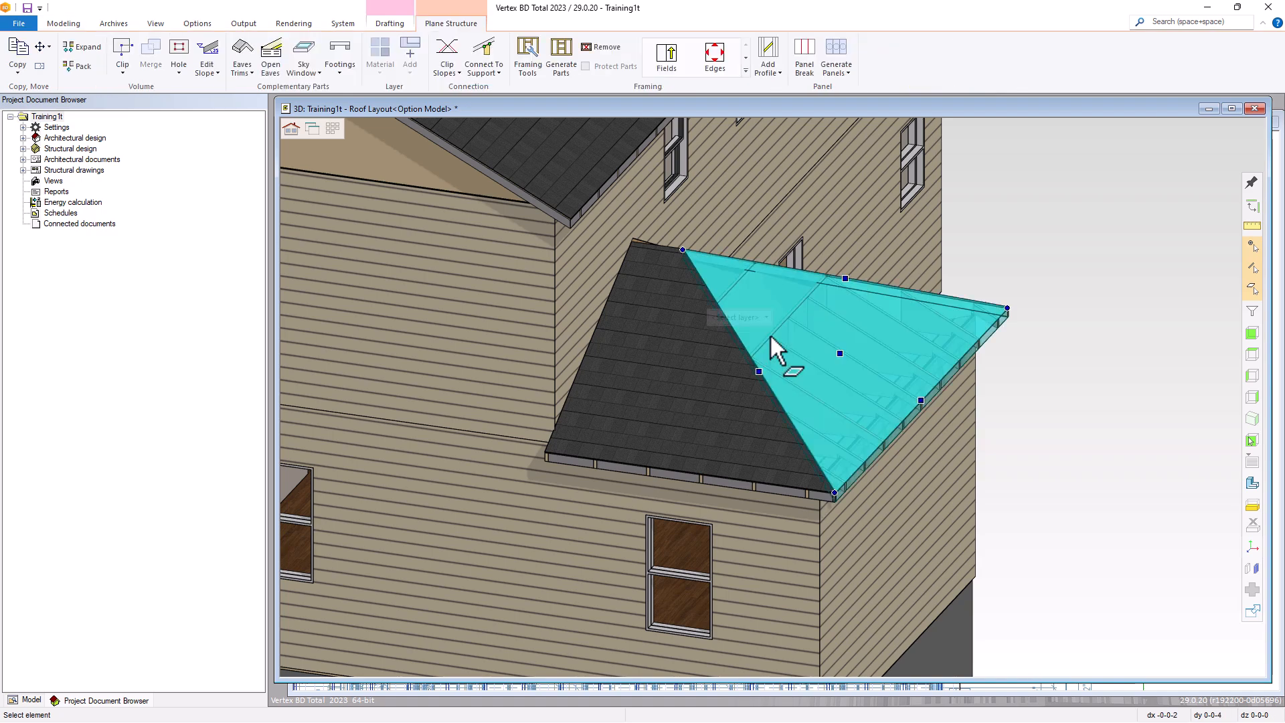
key("Delete")
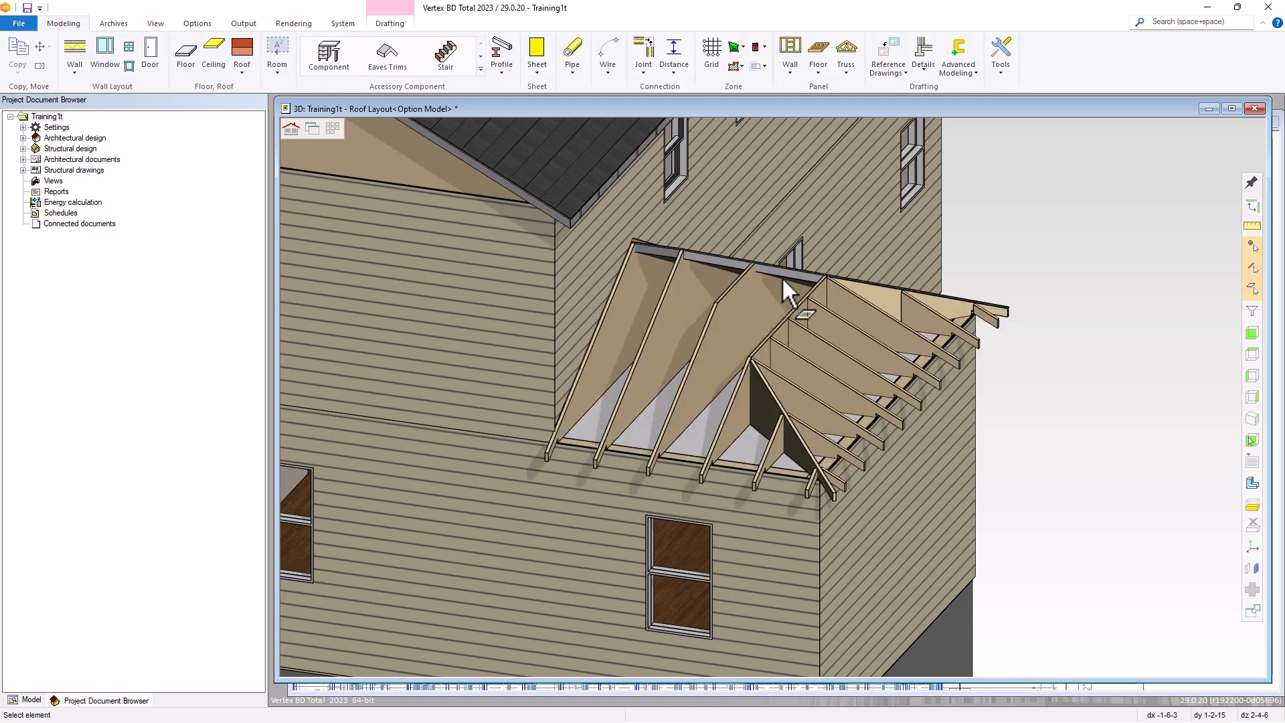
middle_click_drag(826, 339, 802, 355)
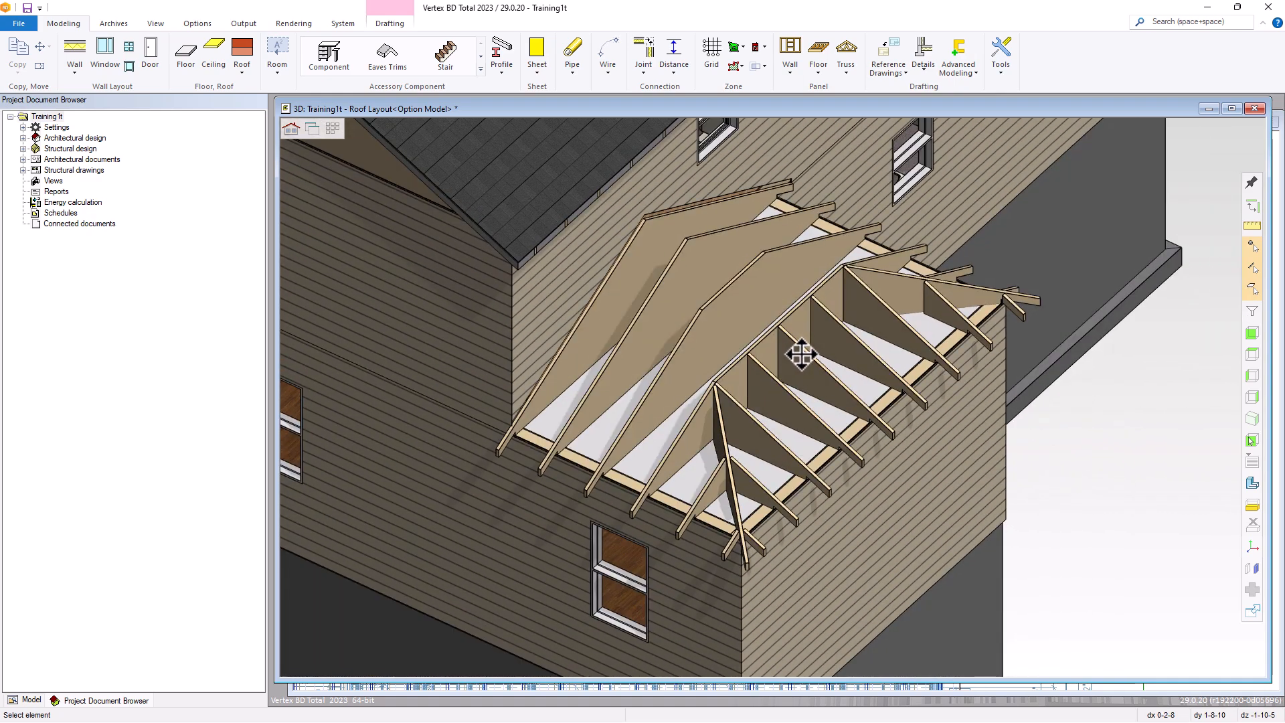
Restore the extension's hidden roof slopes in 3D and return to the full 2D Roof Layout drawing.
right_click(804, 356)
left_click(827, 362)
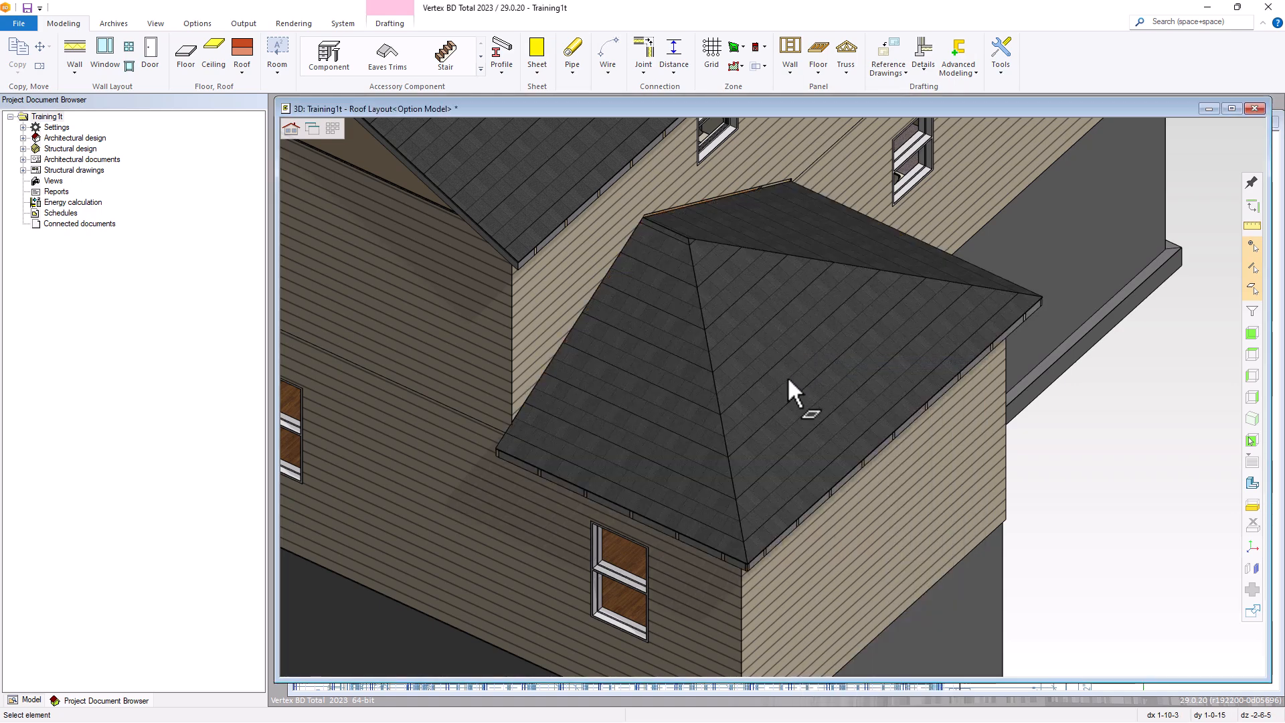
key("ctrl+Tab")
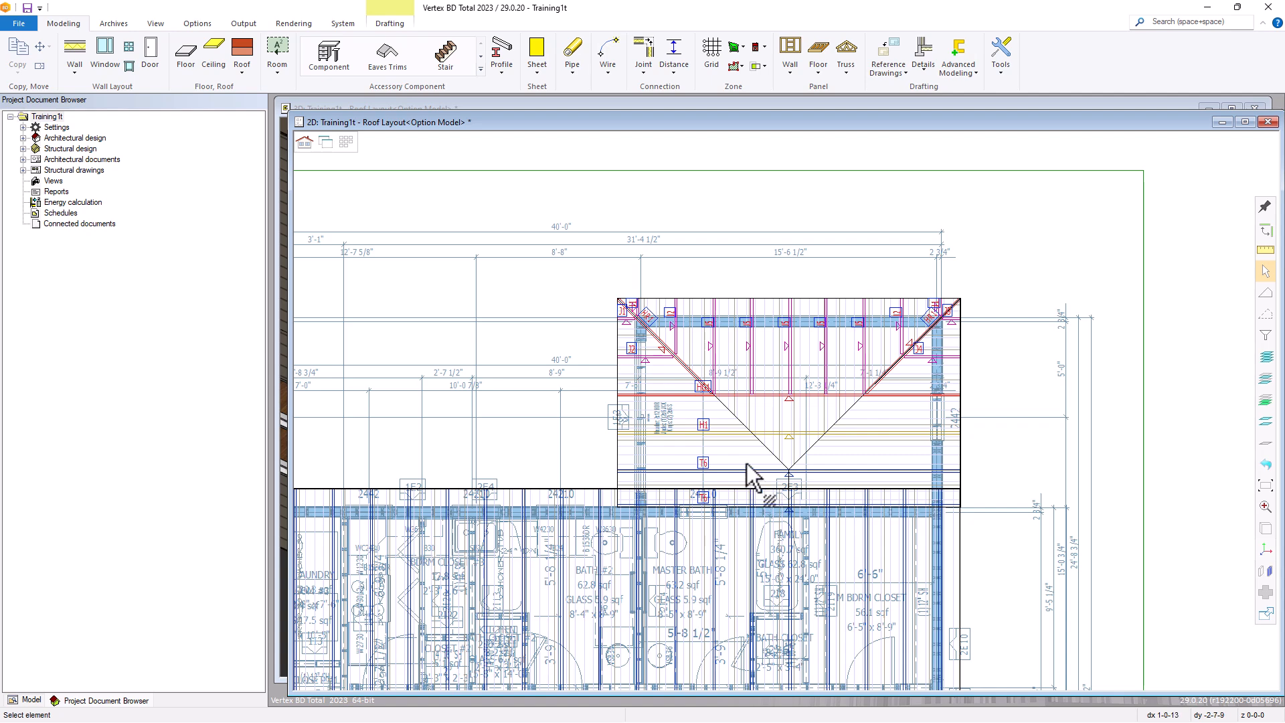
middle_click(737, 463)
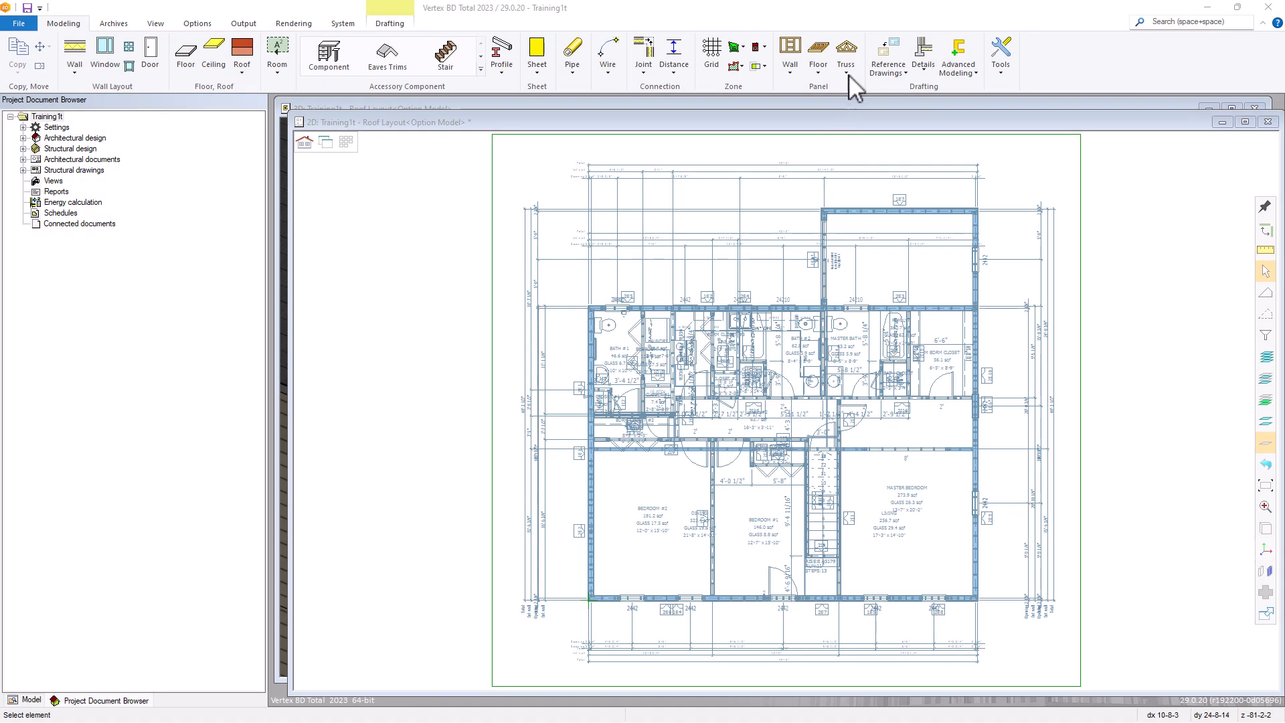
Open the Roof Framing drawing-model pair in place of the Roof Layout.
left_click(847, 73)
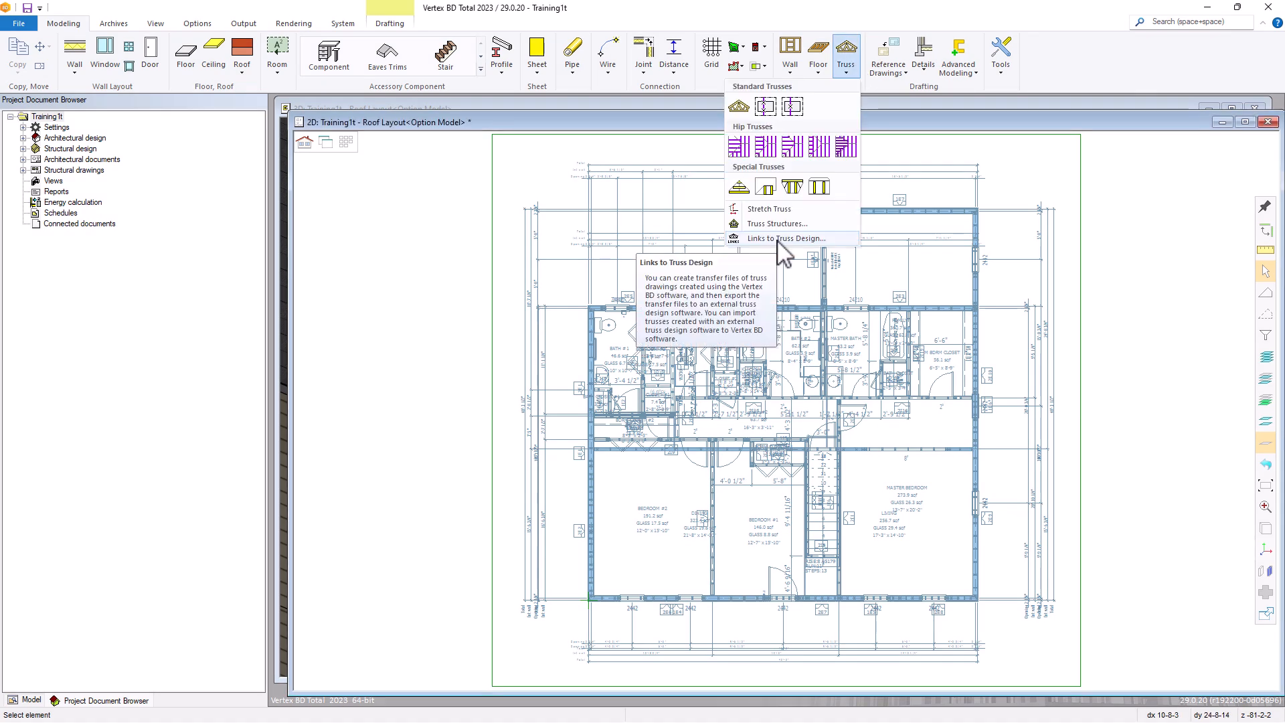
left_click(778, 239)
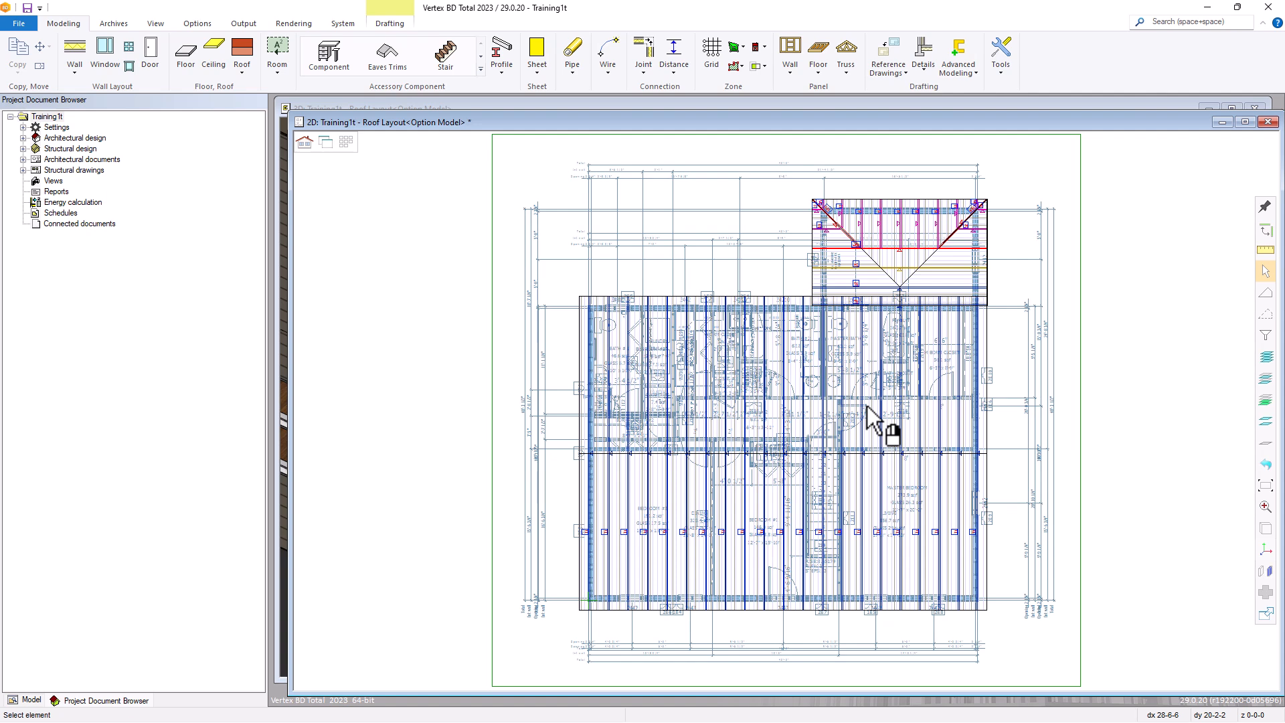
left_click(346, 141)
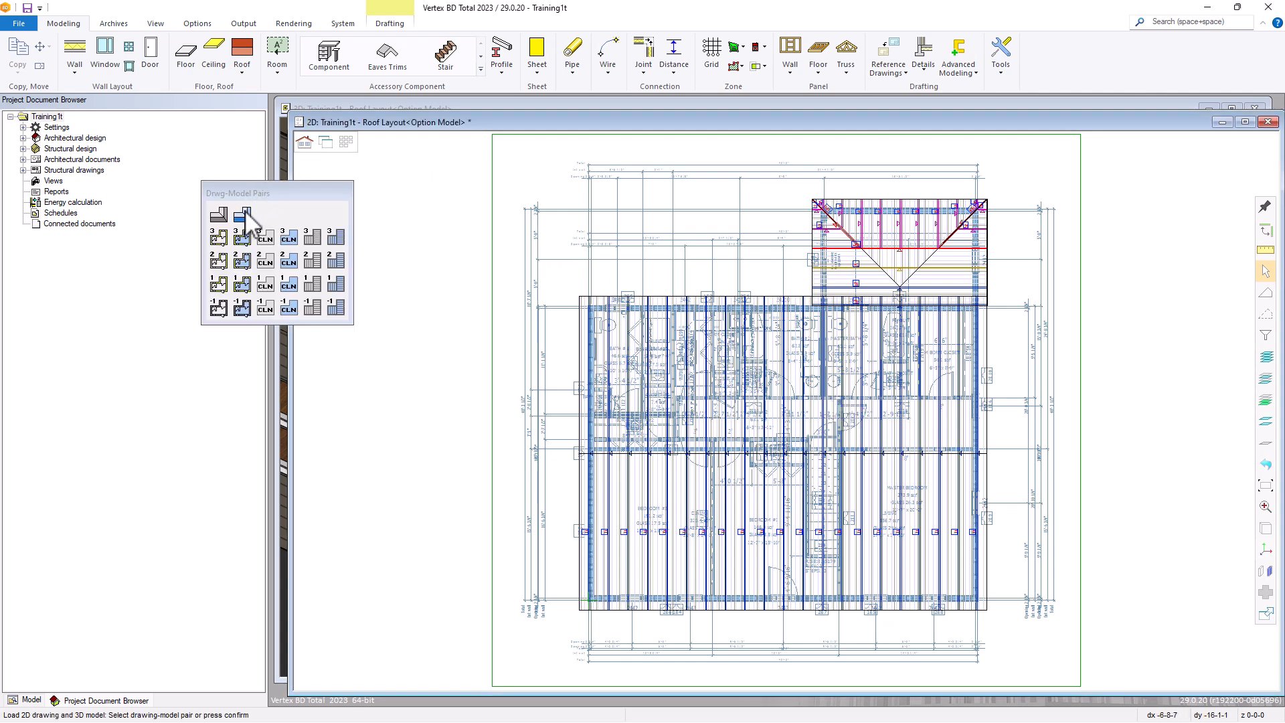
left_click(243, 214)
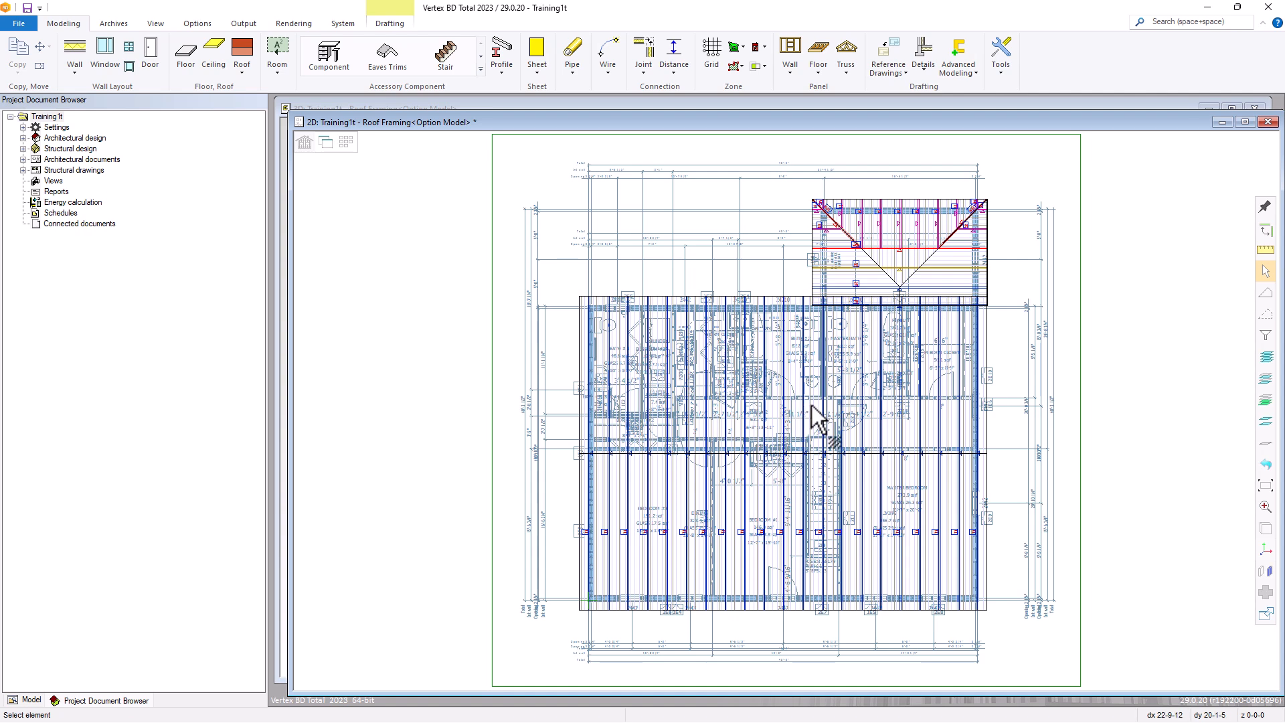
Start building truss structures and choose the Fink type from the Structures library.
left_click(850, 71)
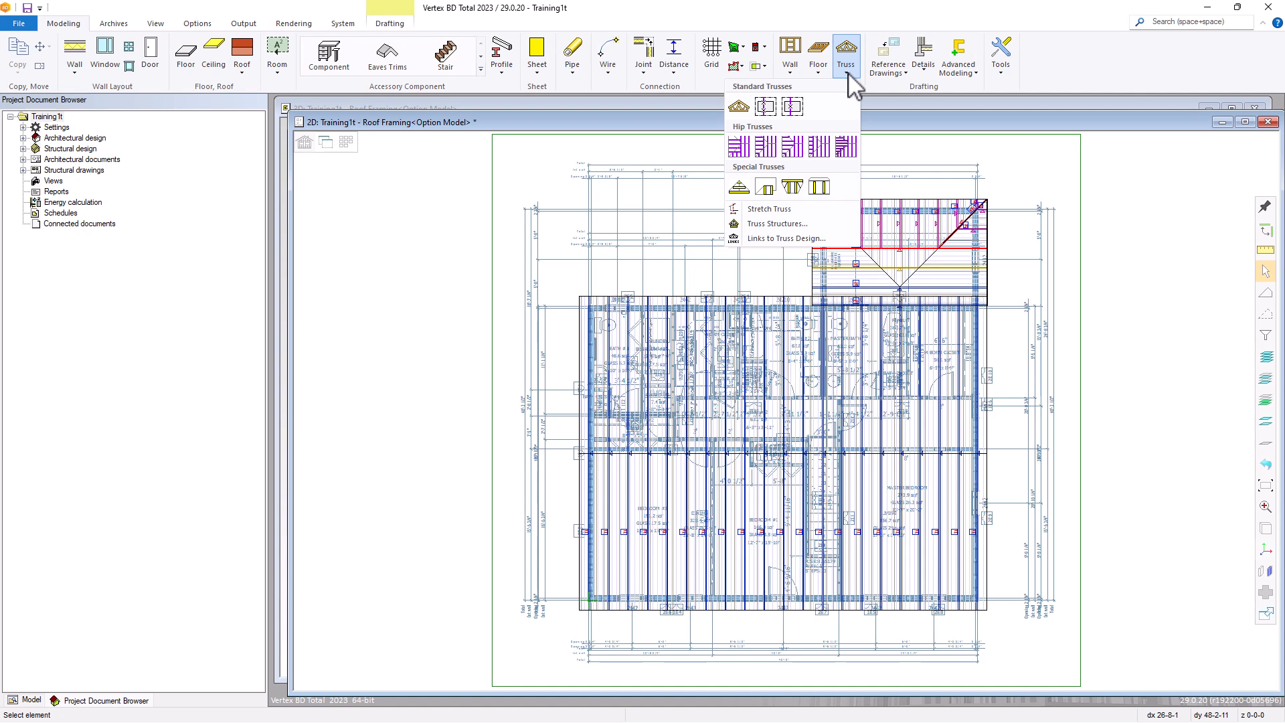
left_click(763, 225)
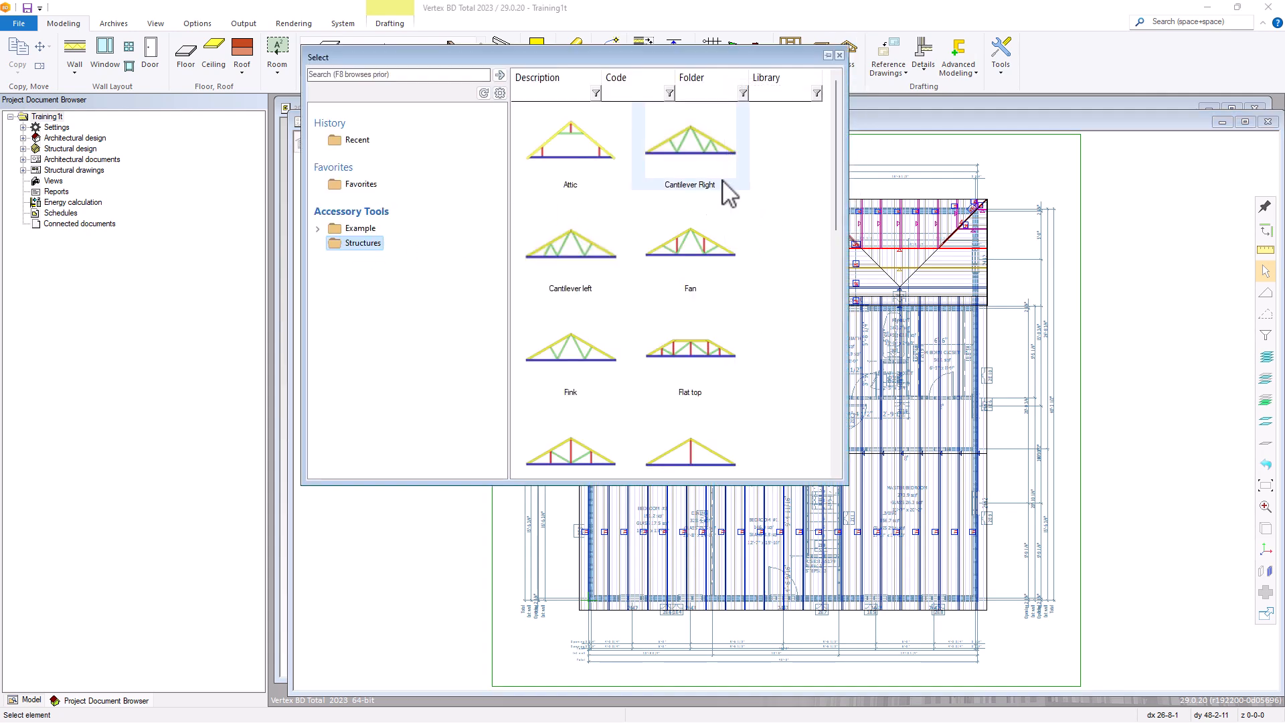
left_click_drag(833, 118, 815, 161)
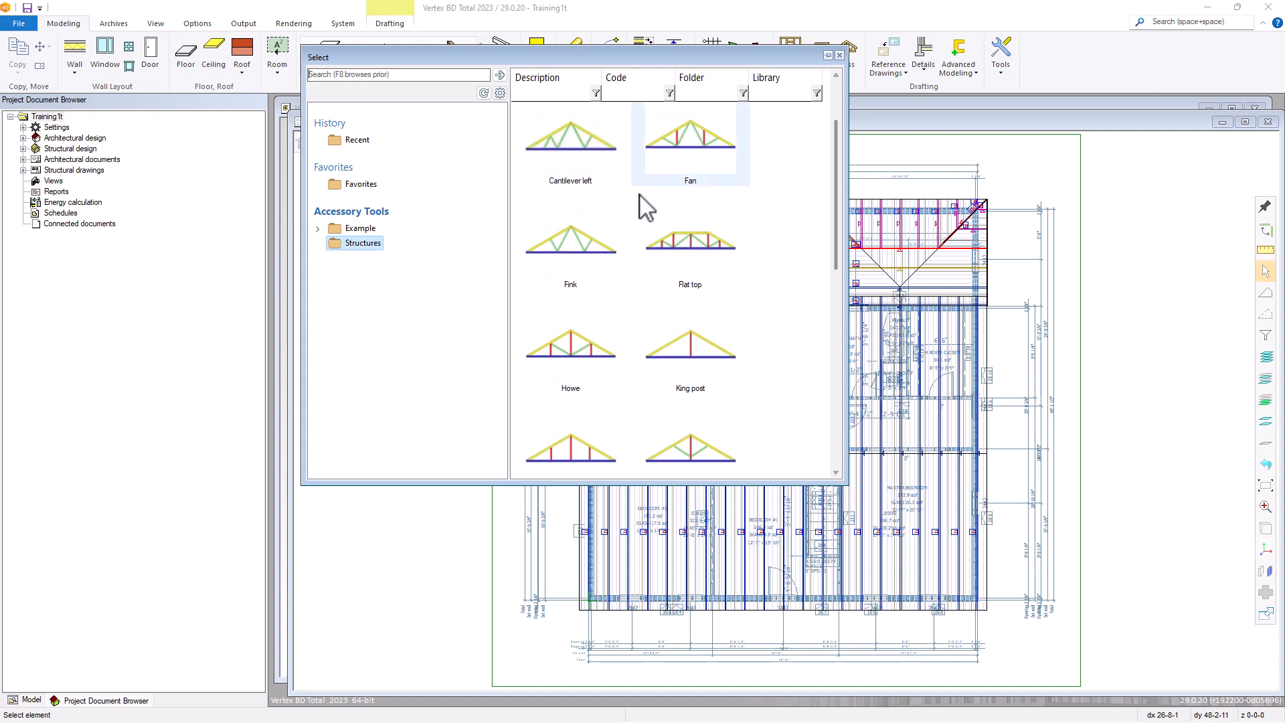
left_click(586, 253)
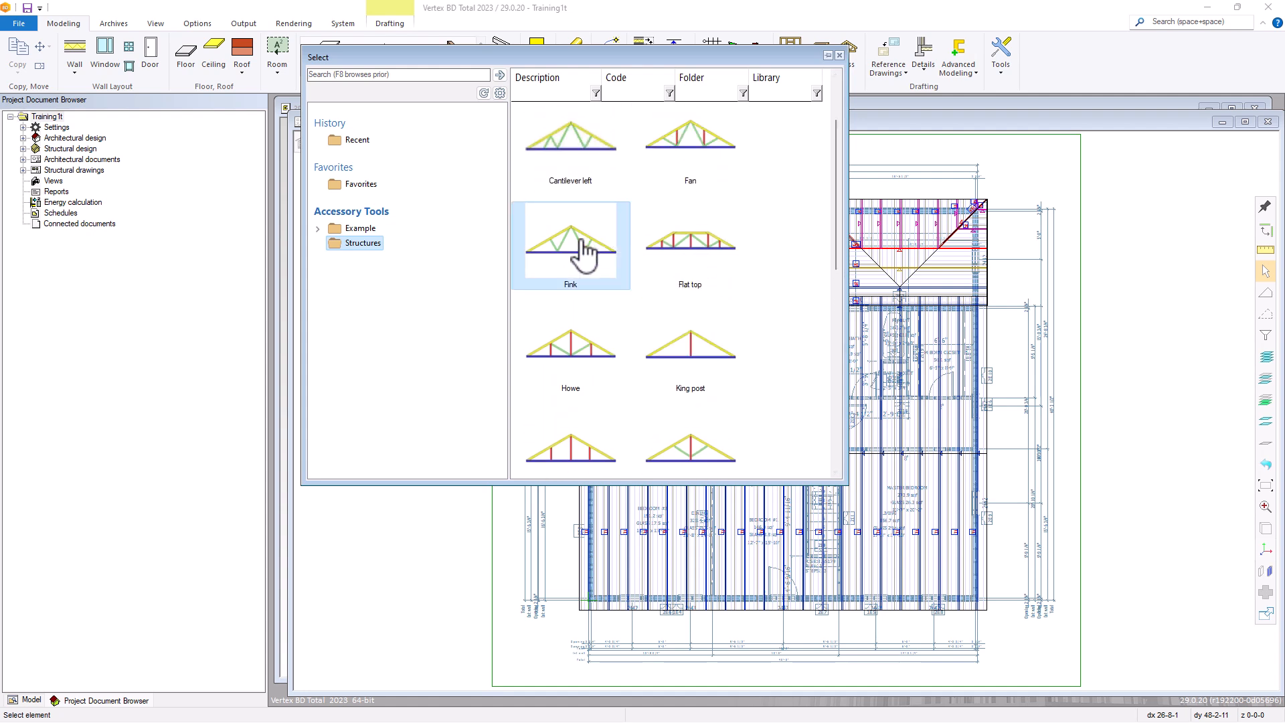
double_click(587, 253)
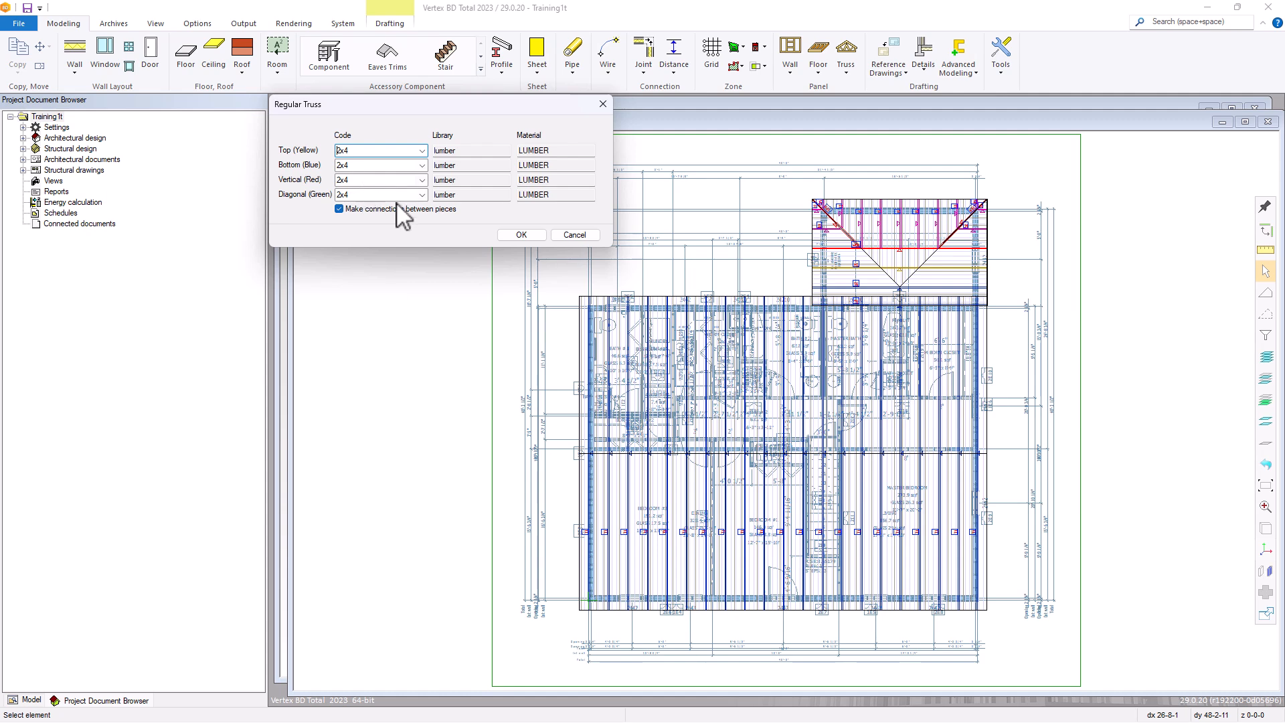
Build the Fink structure on all the main building's trusses, with 2x4 lumber for every member and connections between pieces.
left_click(423, 165)
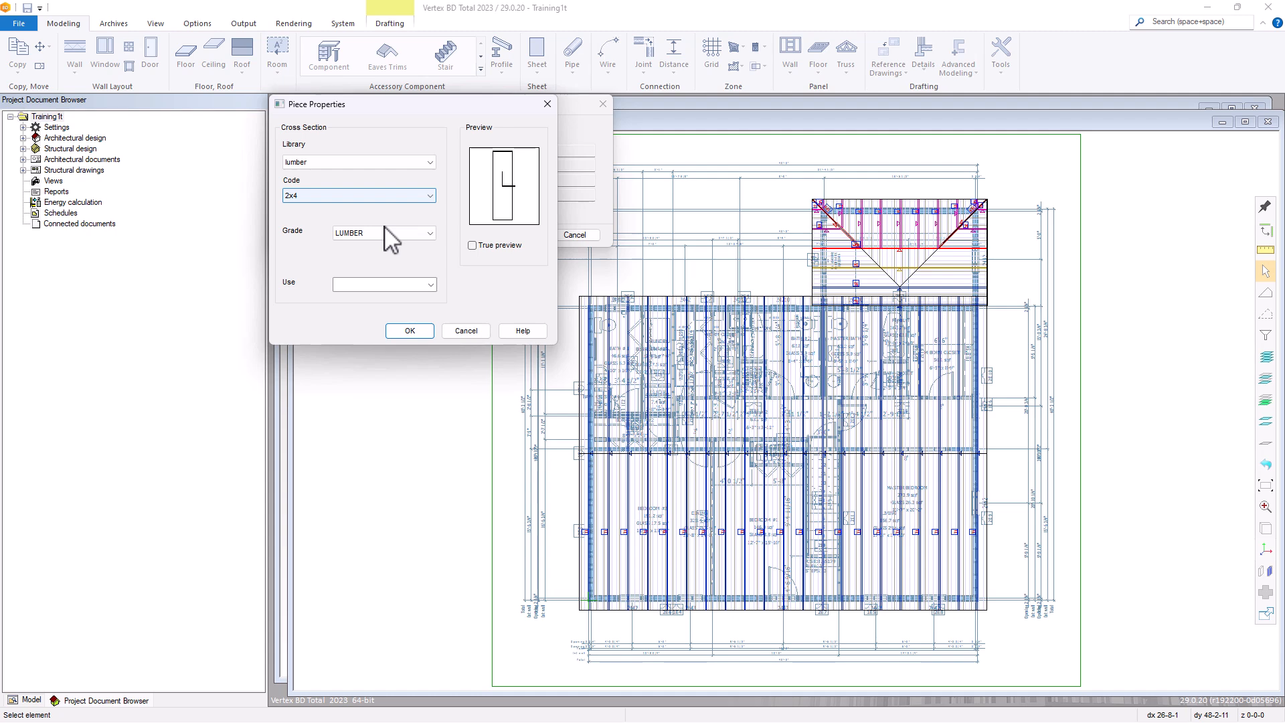
left_click(463, 328)
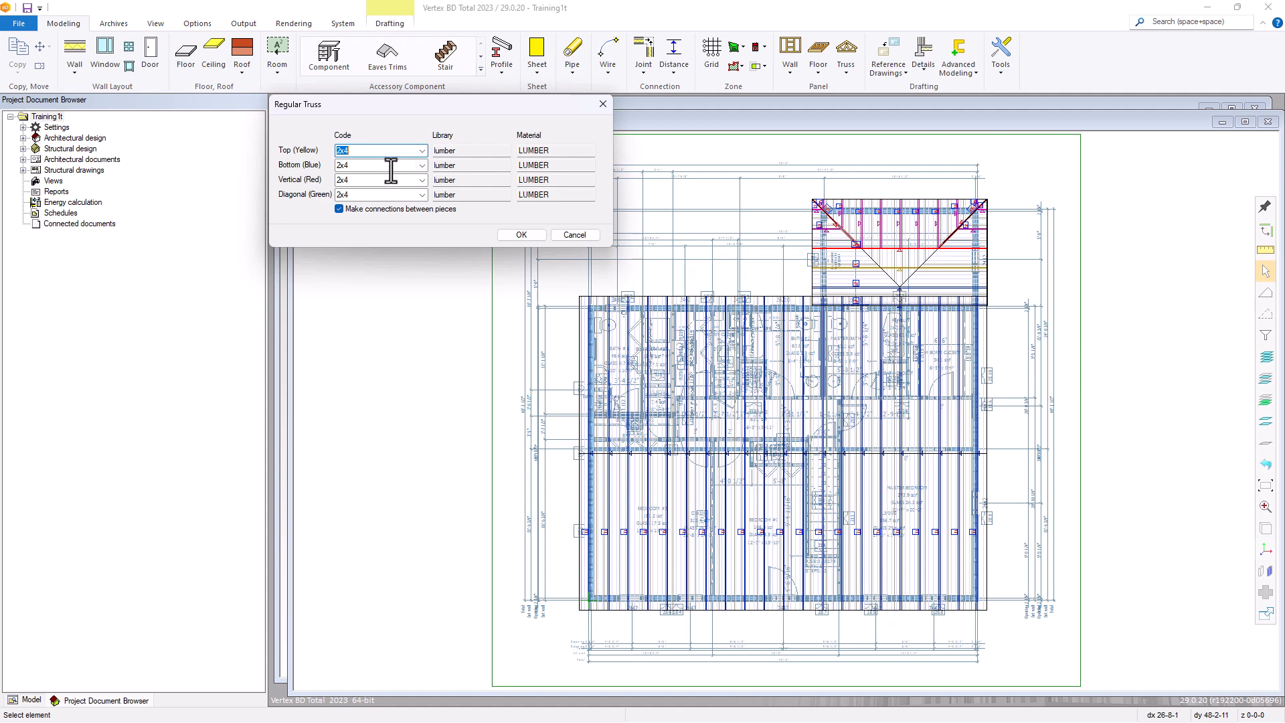
left_click(521, 235)
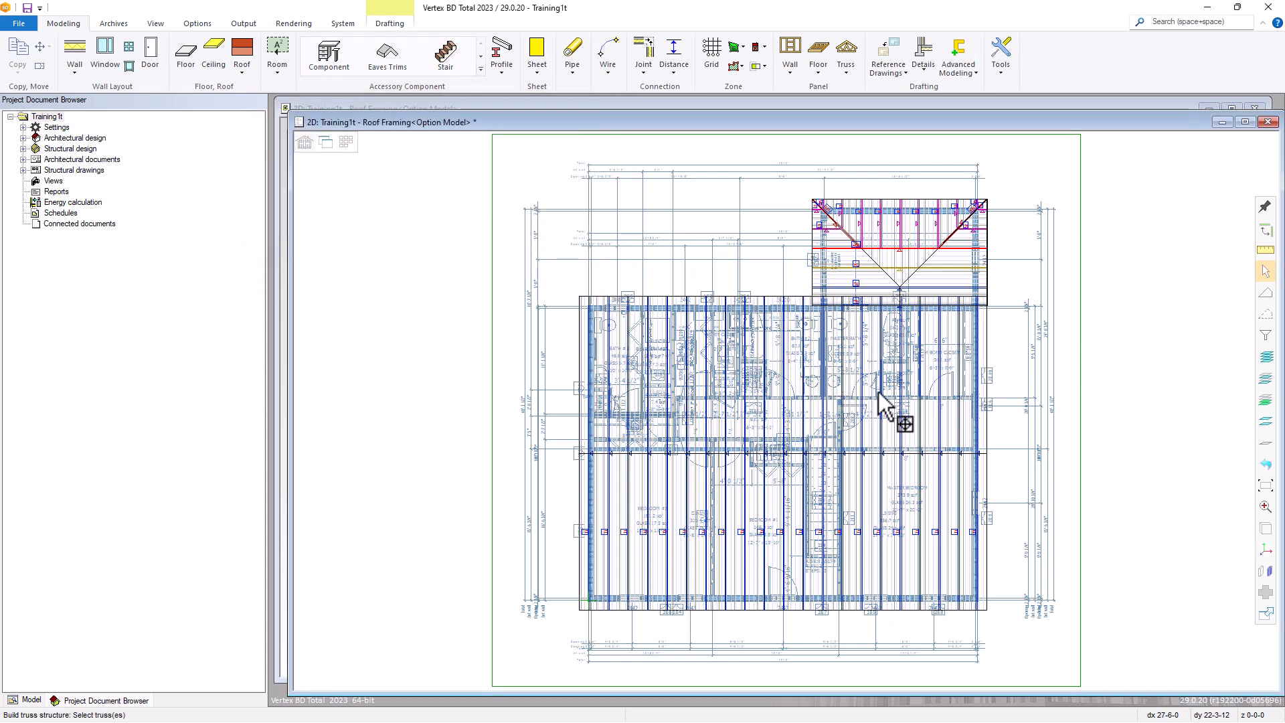
left_click_drag(982, 431, 564, 492)
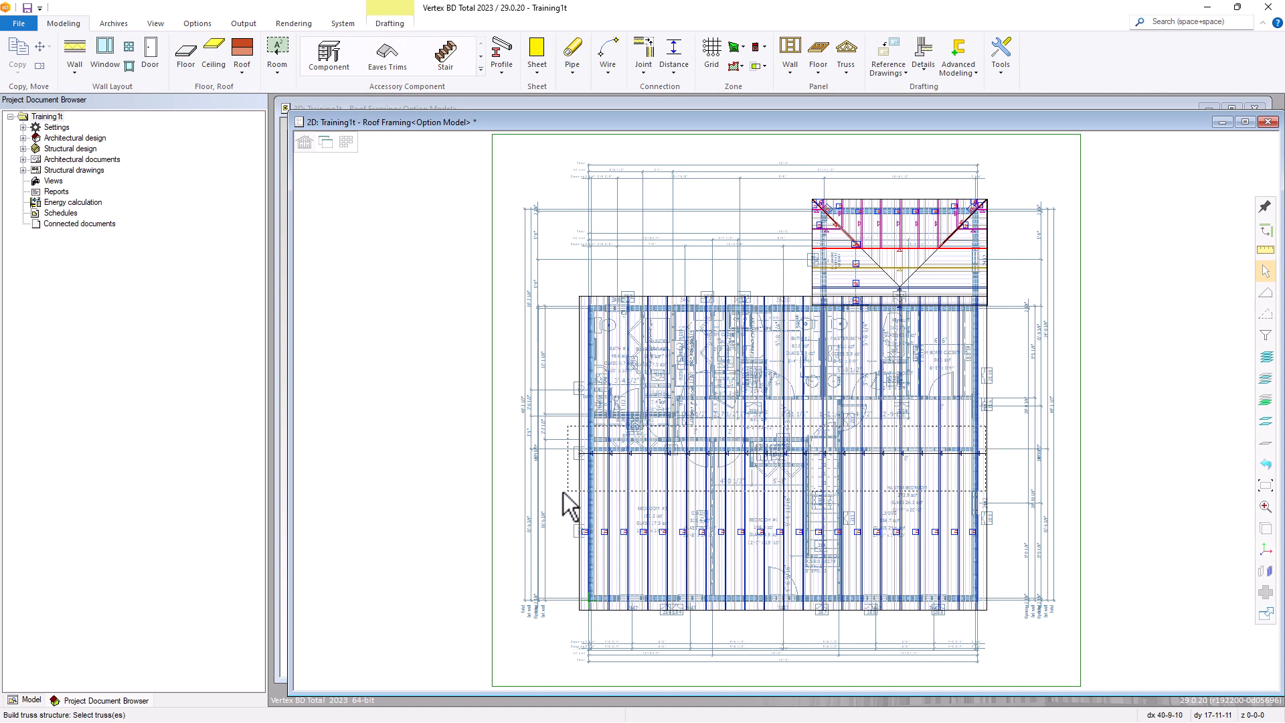
right_click(617, 468)
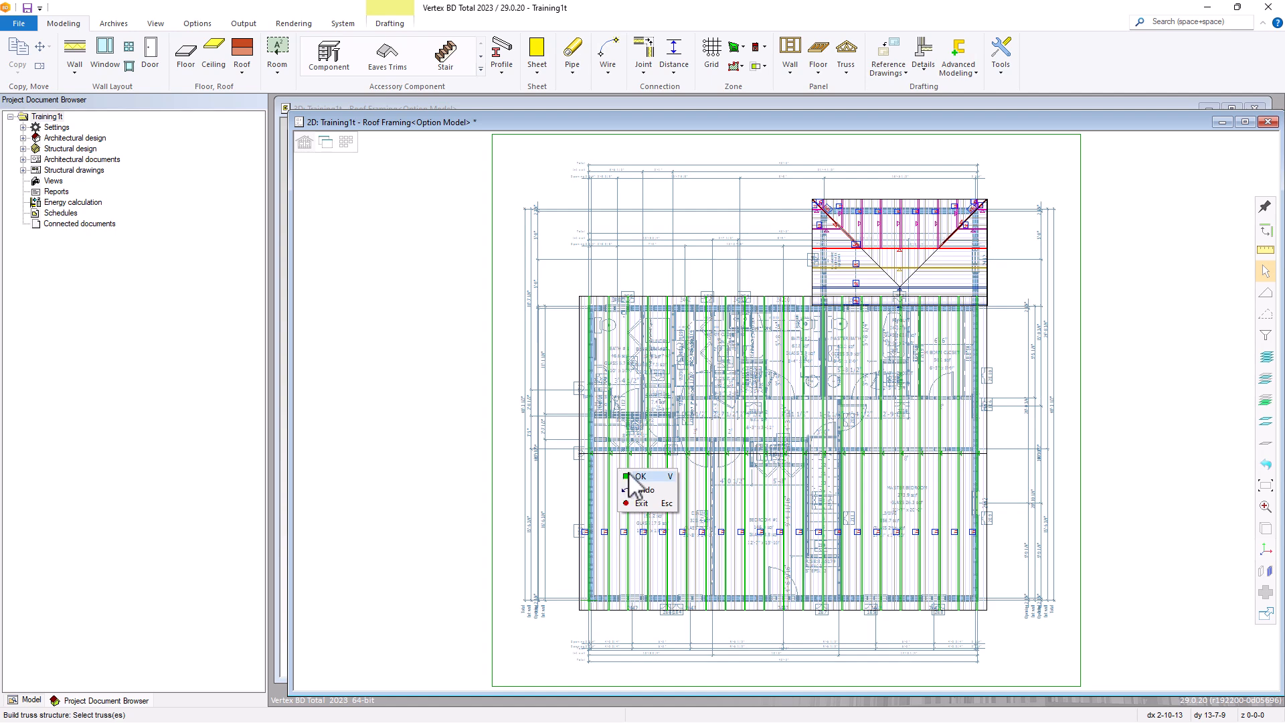
left_click(630, 476)
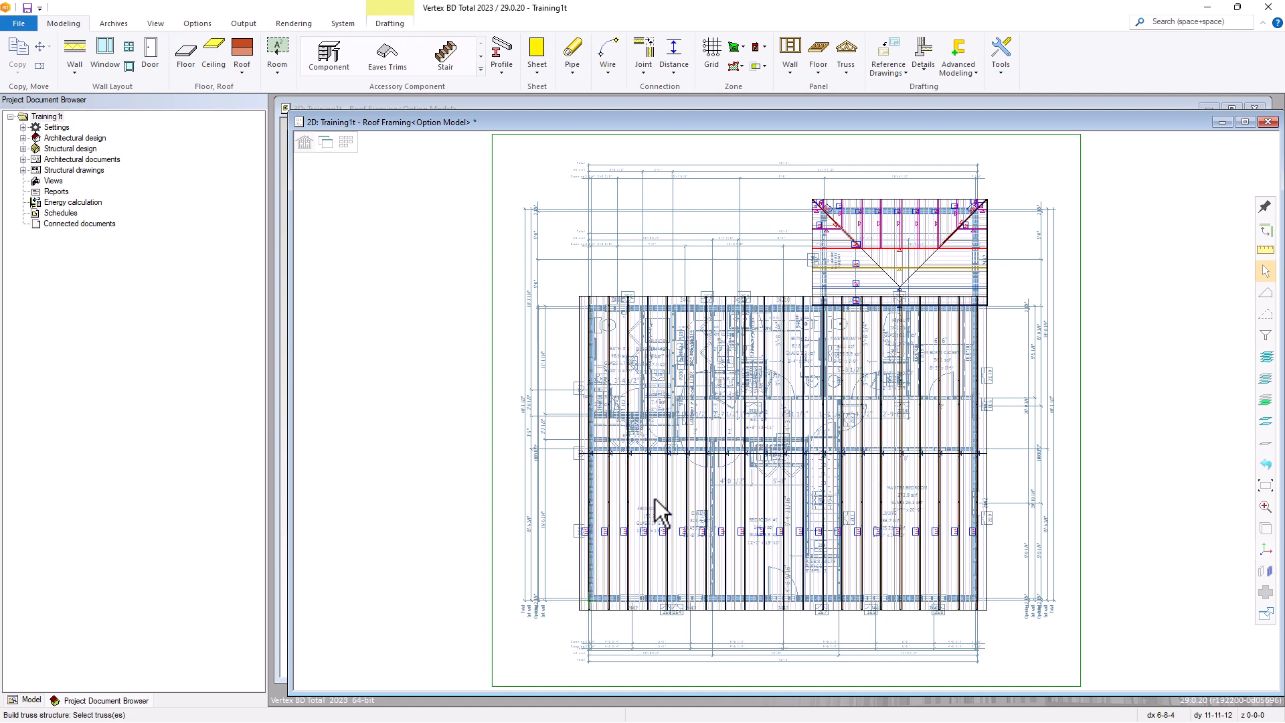
Examine the main building's framed Fink trusses in the 2D Roof Framing drawing and in the 3D model.
scroll(654, 537, "up", 5)
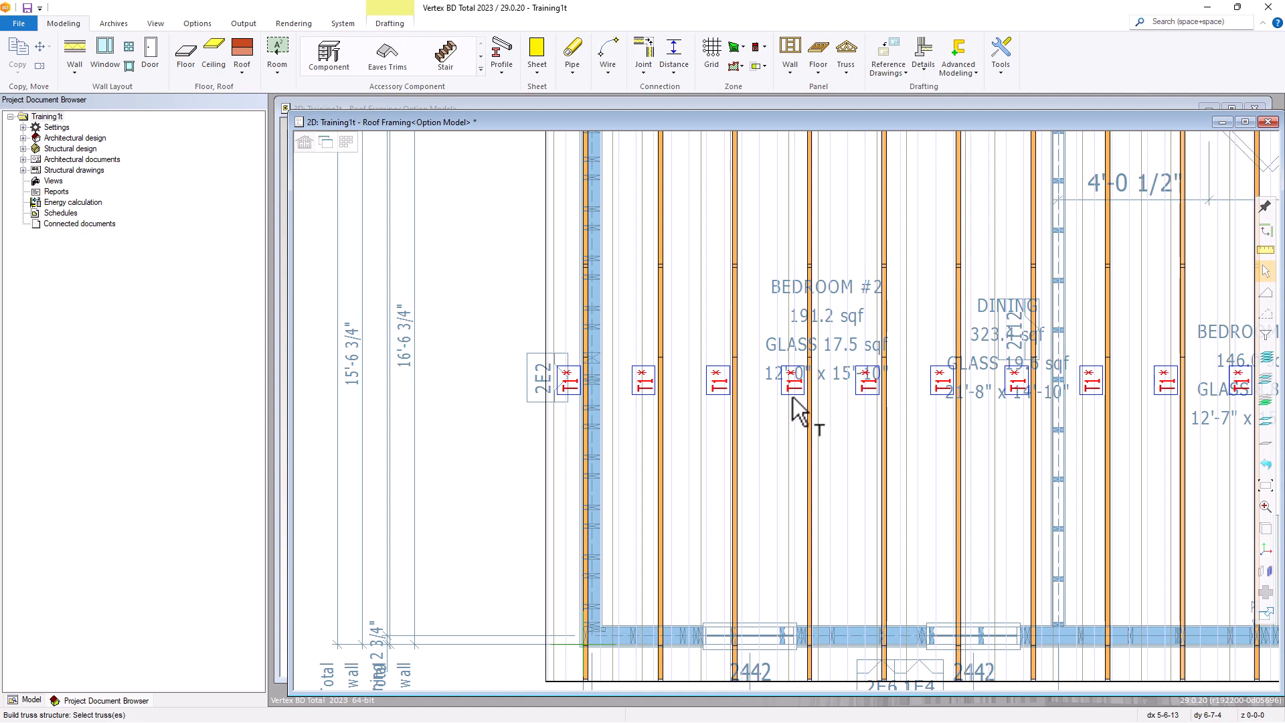
scroll(796, 412, "down", 5)
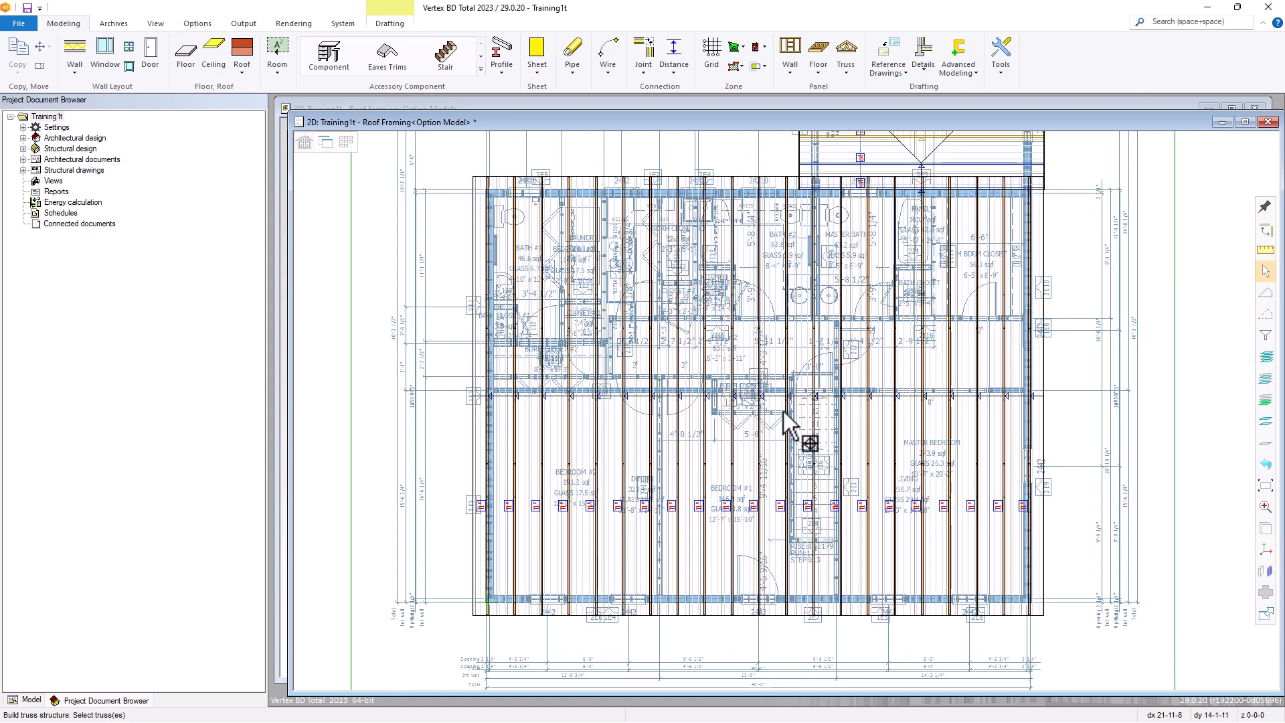
key("ctrl+Tab")
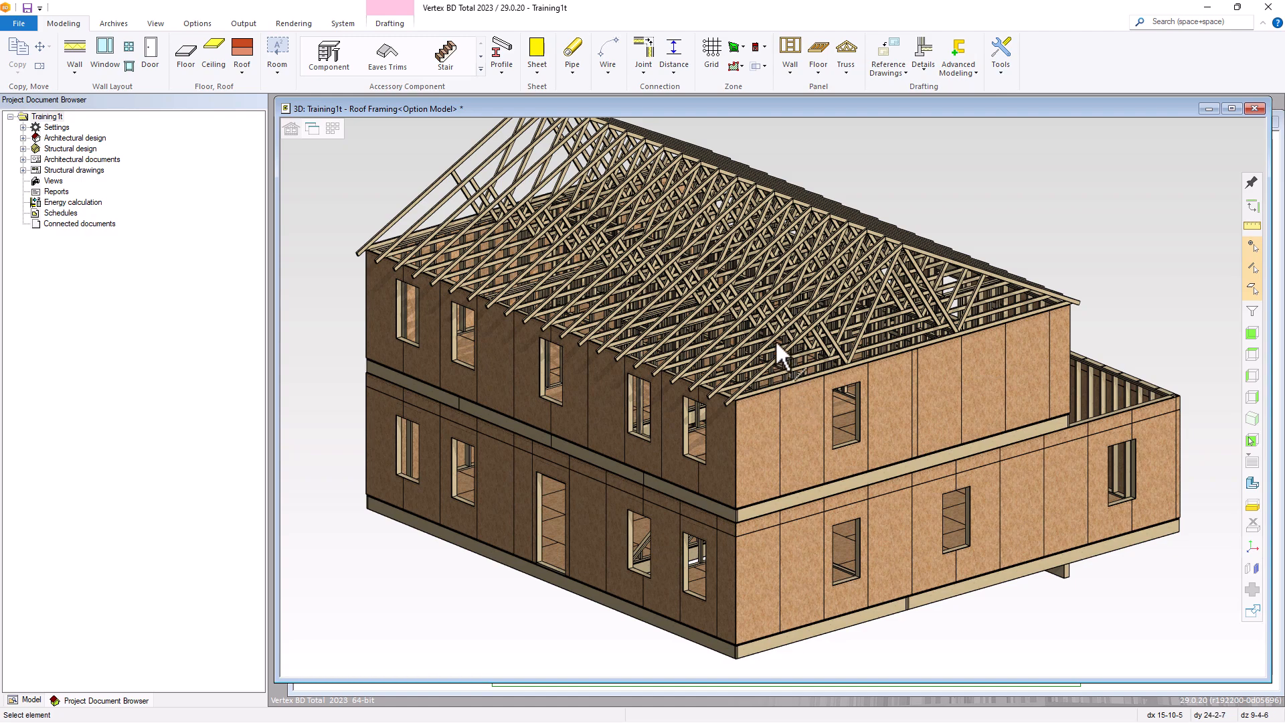
scroll(772, 392, "down", 1)
scroll(783, 399, "up", 3)
mouse_move(801, 404)
middle_mouse_down()
mouse_move(671, 402)
mouse_move(740, 395)
mouse_move(788, 413)
middle_mouse_up()
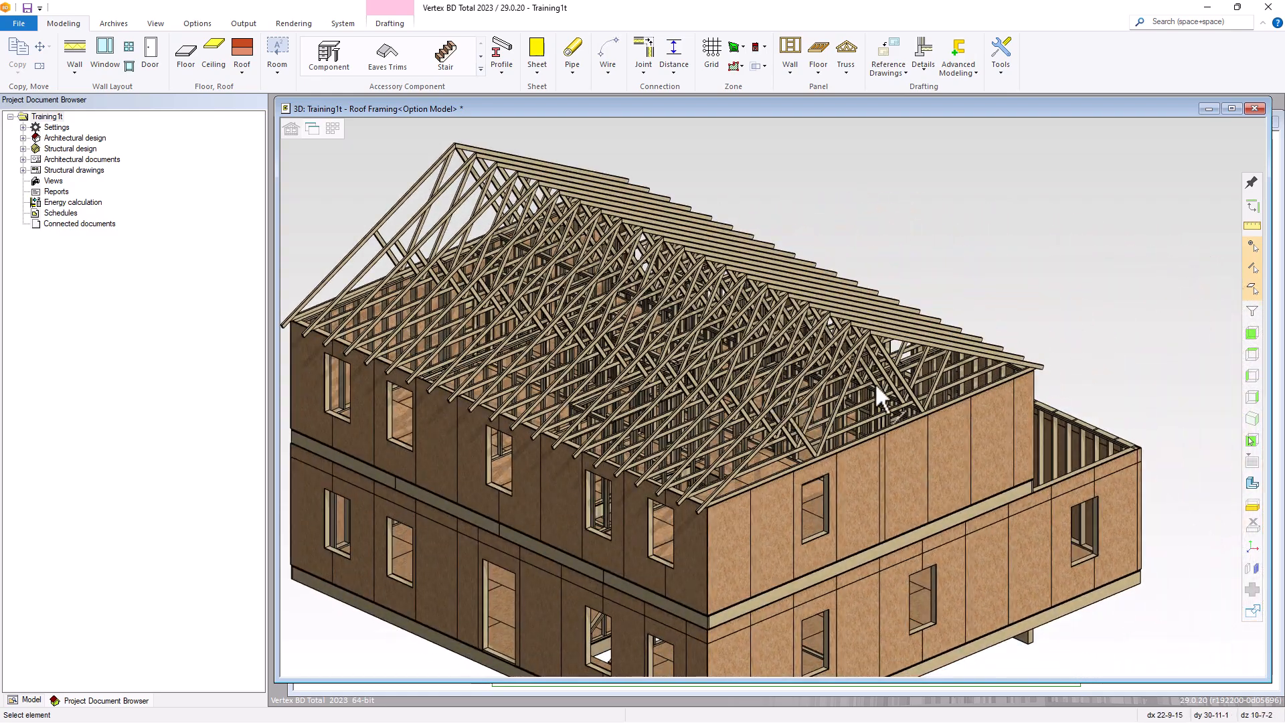
scroll(871, 360, "up", 5)
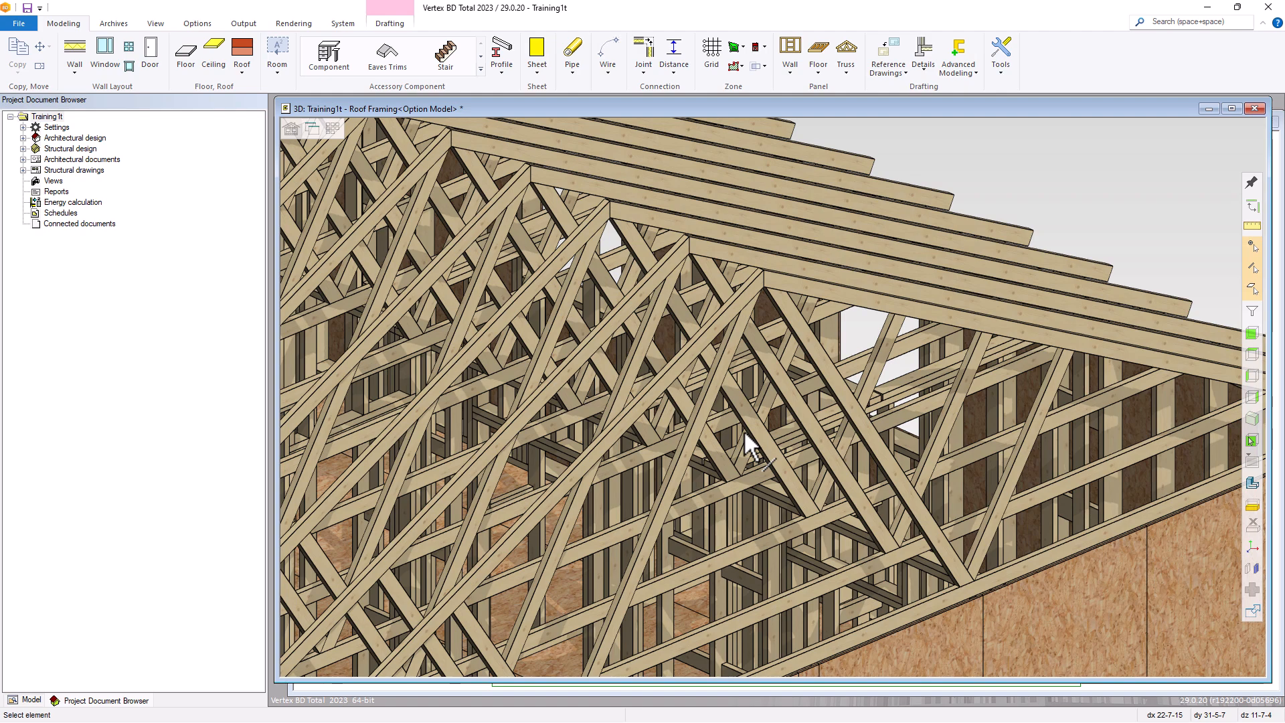
scroll(744, 430, "down", 5)
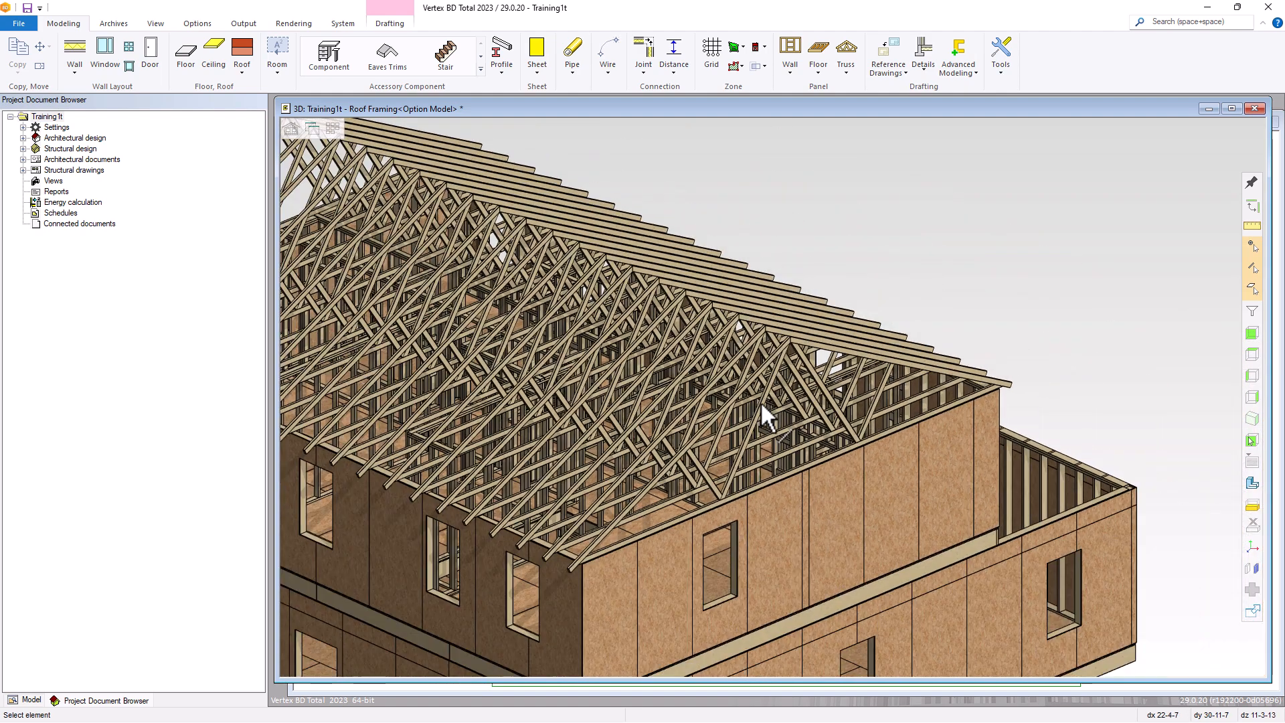
Delete the four short corner jack trusses, three J1 and one J3, at the extension's hip end in the 2D drawing.
key("ctrl+Tab")
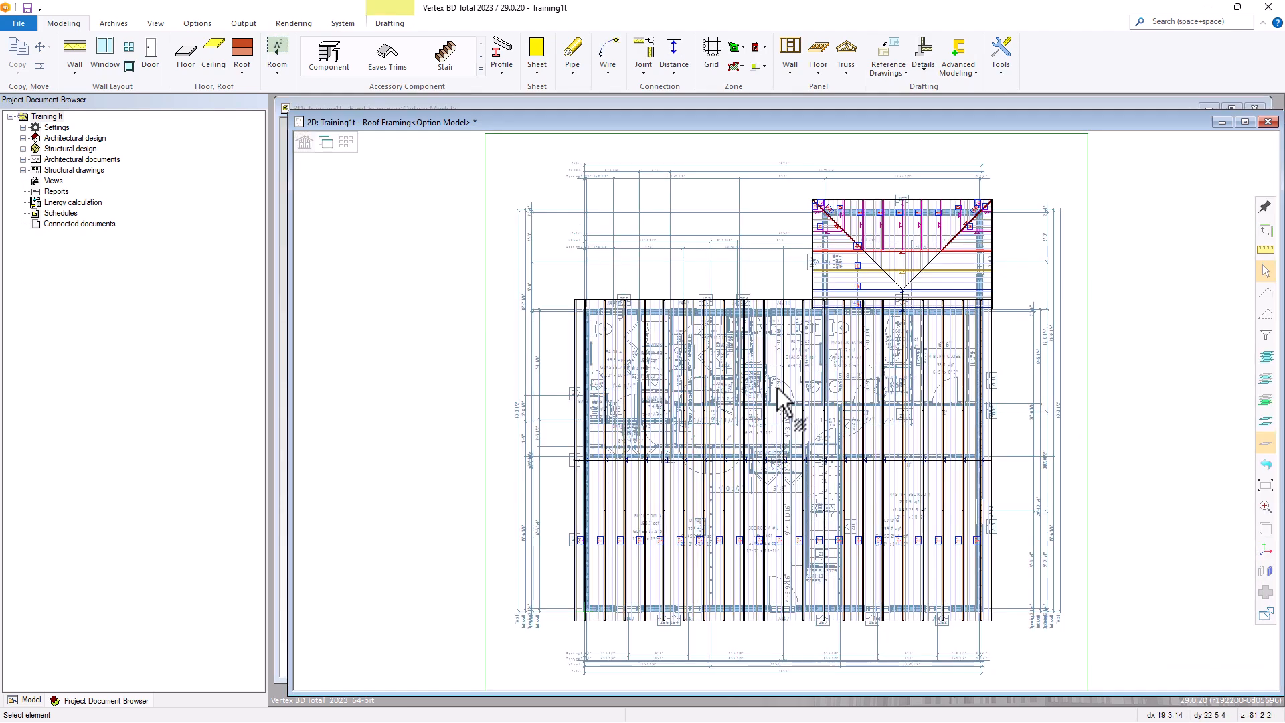
scroll(919, 303, "up", 2)
scroll(806, 402, "up", 1)
scroll(815, 390, "up", 1)
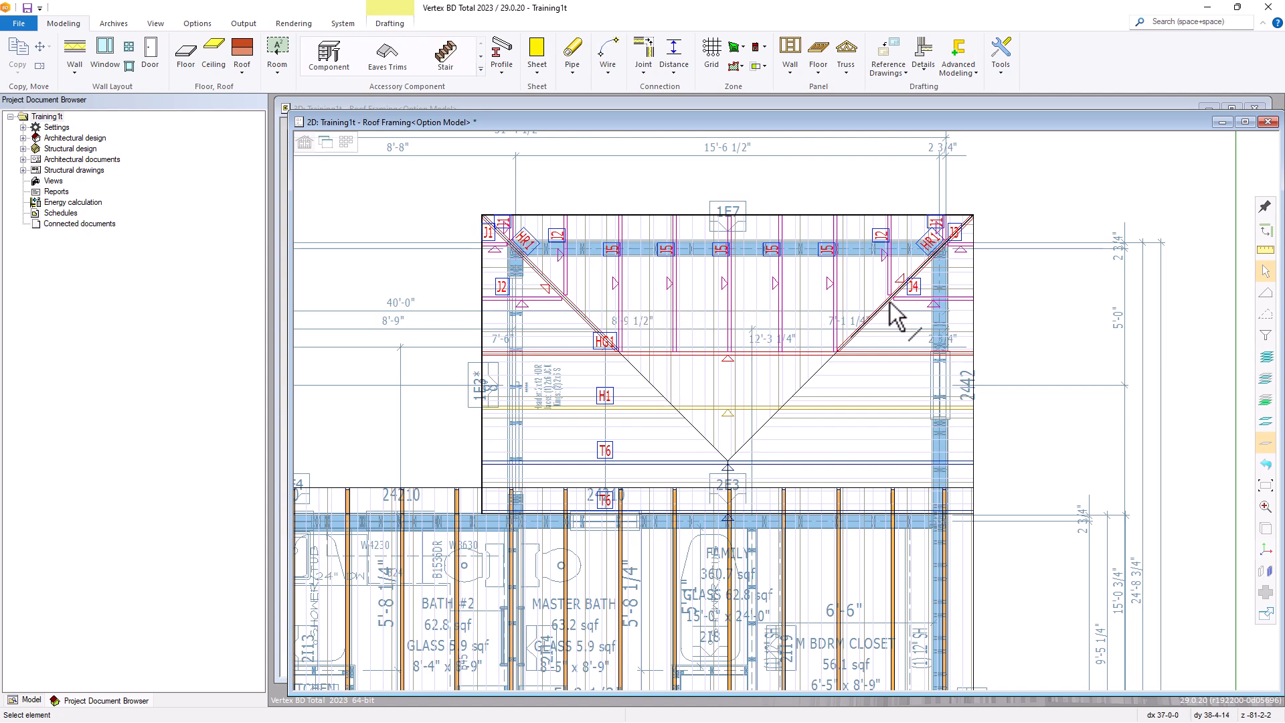
left_click(490, 236)
key("Delete")
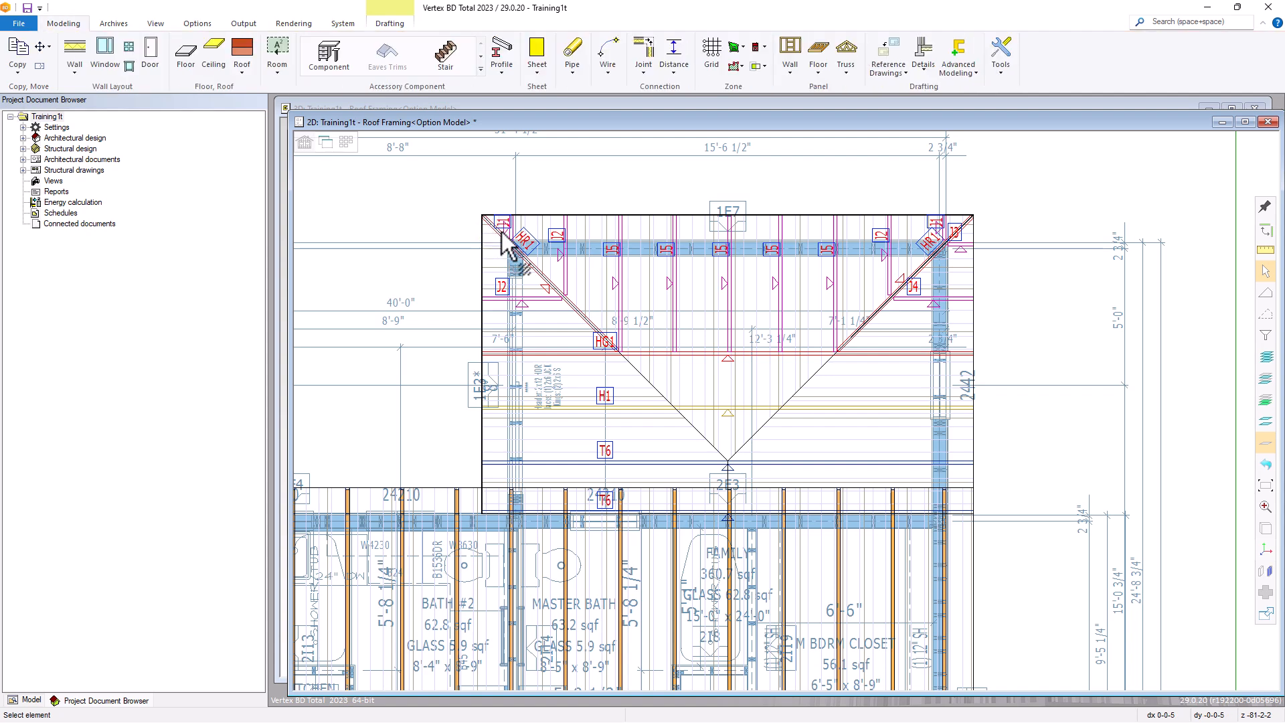
left_click(510, 233)
key("Delete")
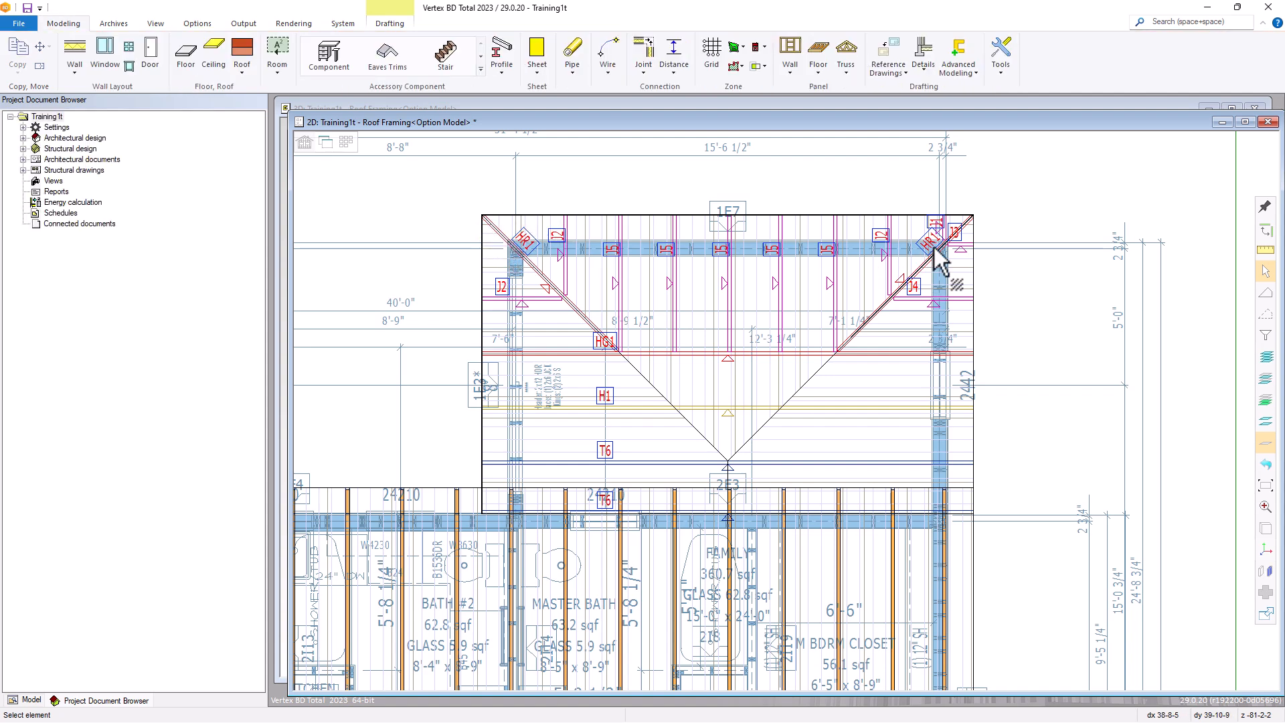
left_click(943, 240)
key("Delete")
left_click(964, 267)
key("Delete")
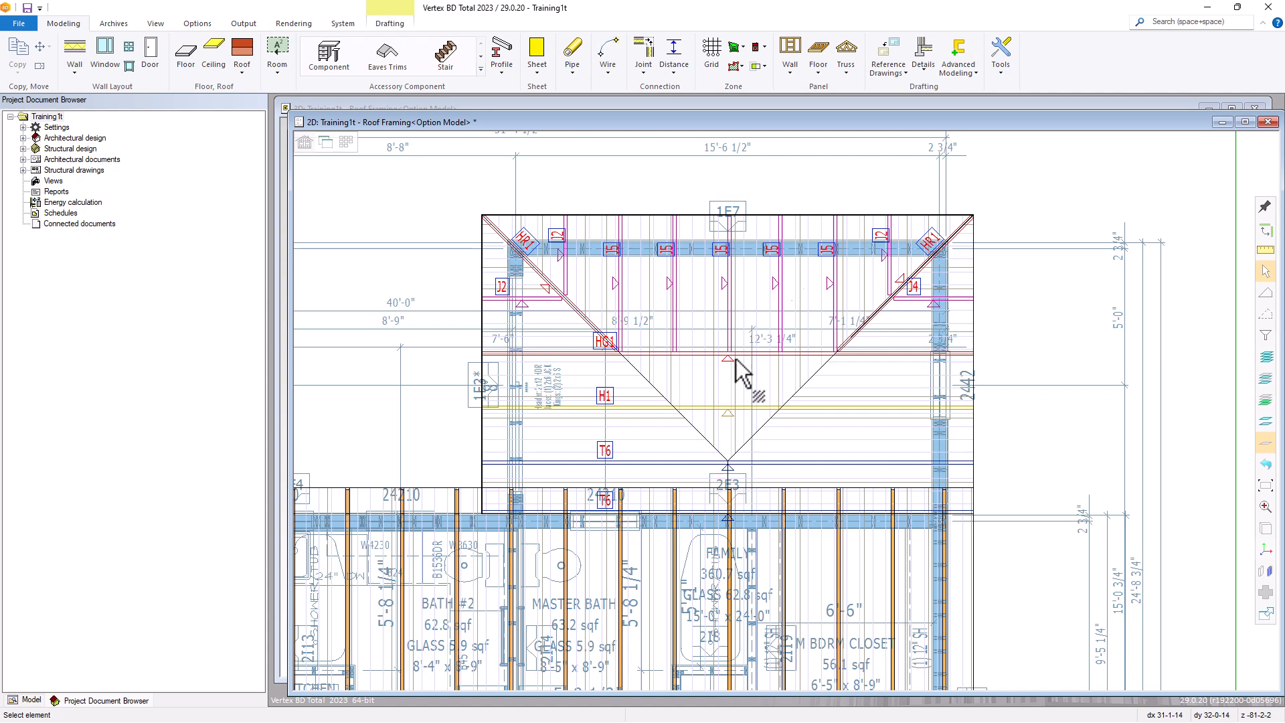
Build the Fink structure on the extension's two T6 trusses, with 2x4 lumber for every member and connections between pieces.
left_click(847, 67)
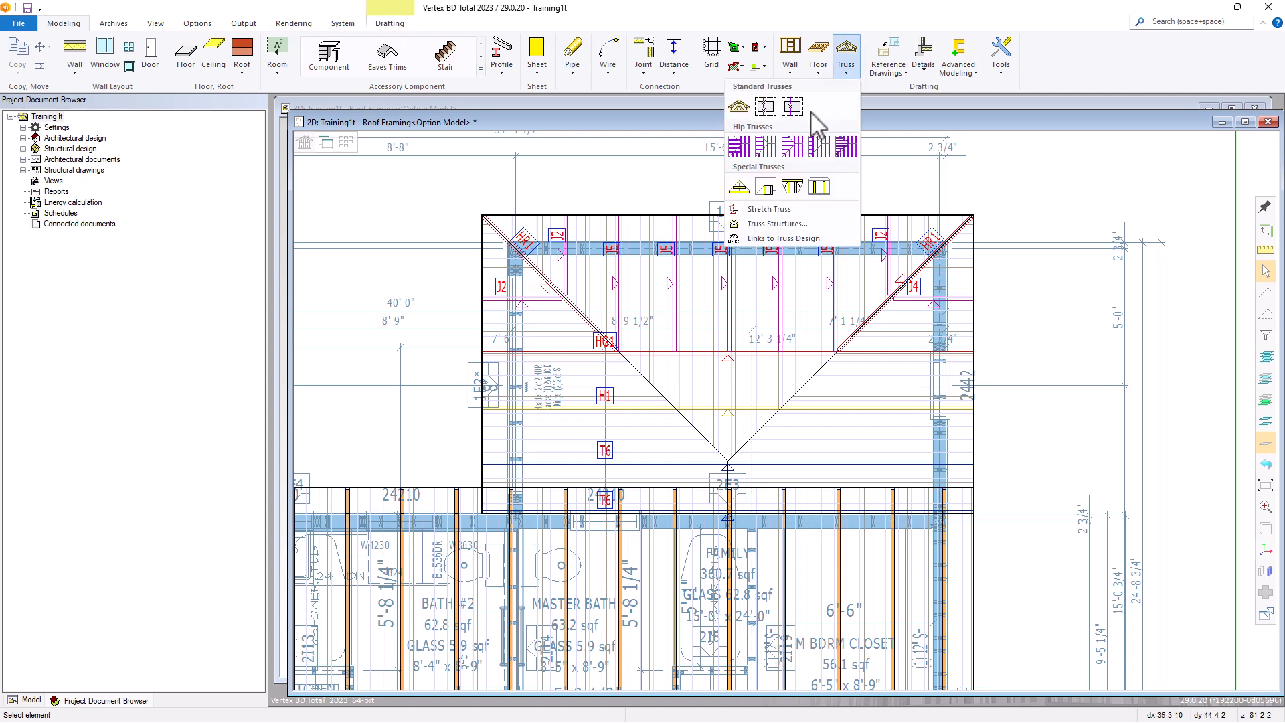
left_click(760, 232)
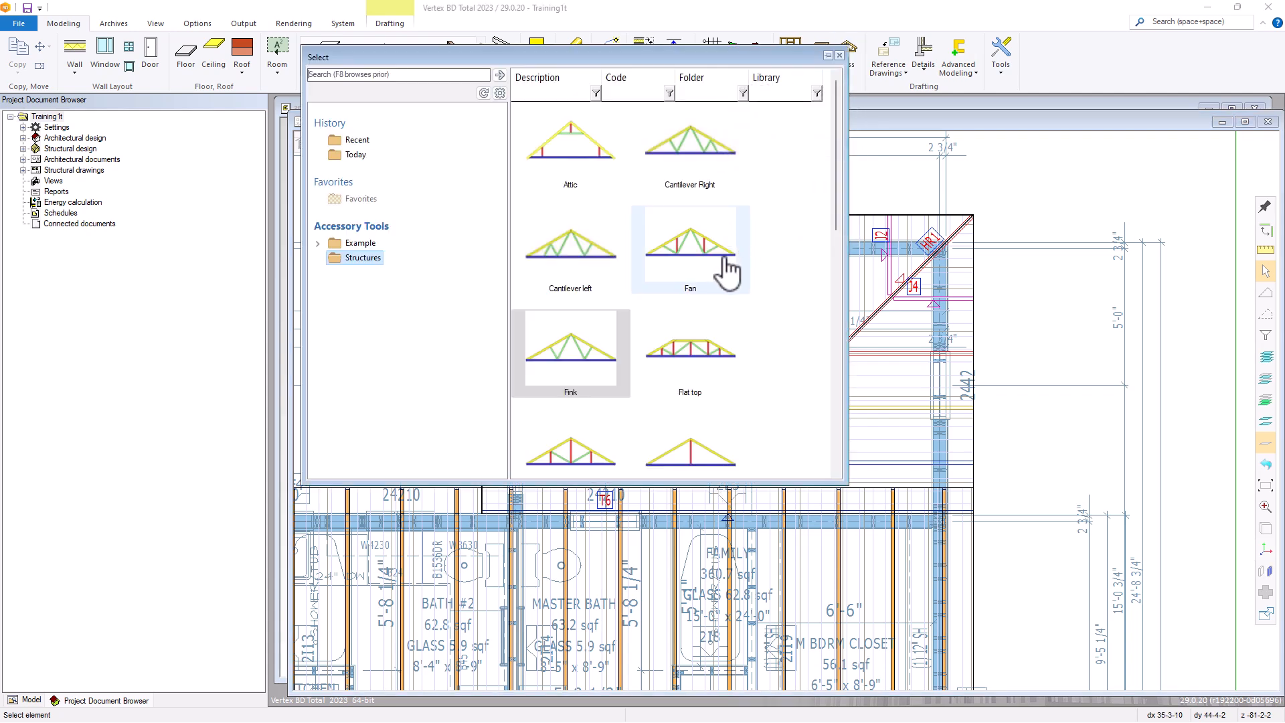
double_click(595, 358)
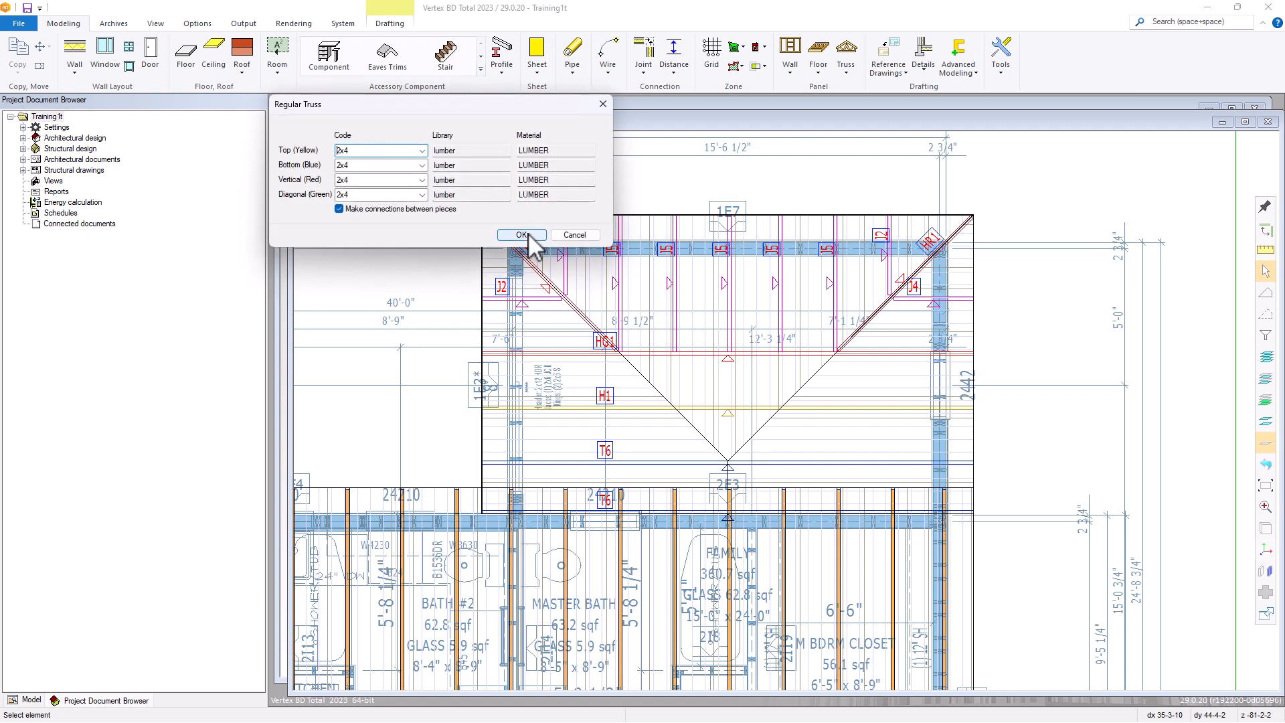
left_click(526, 235)
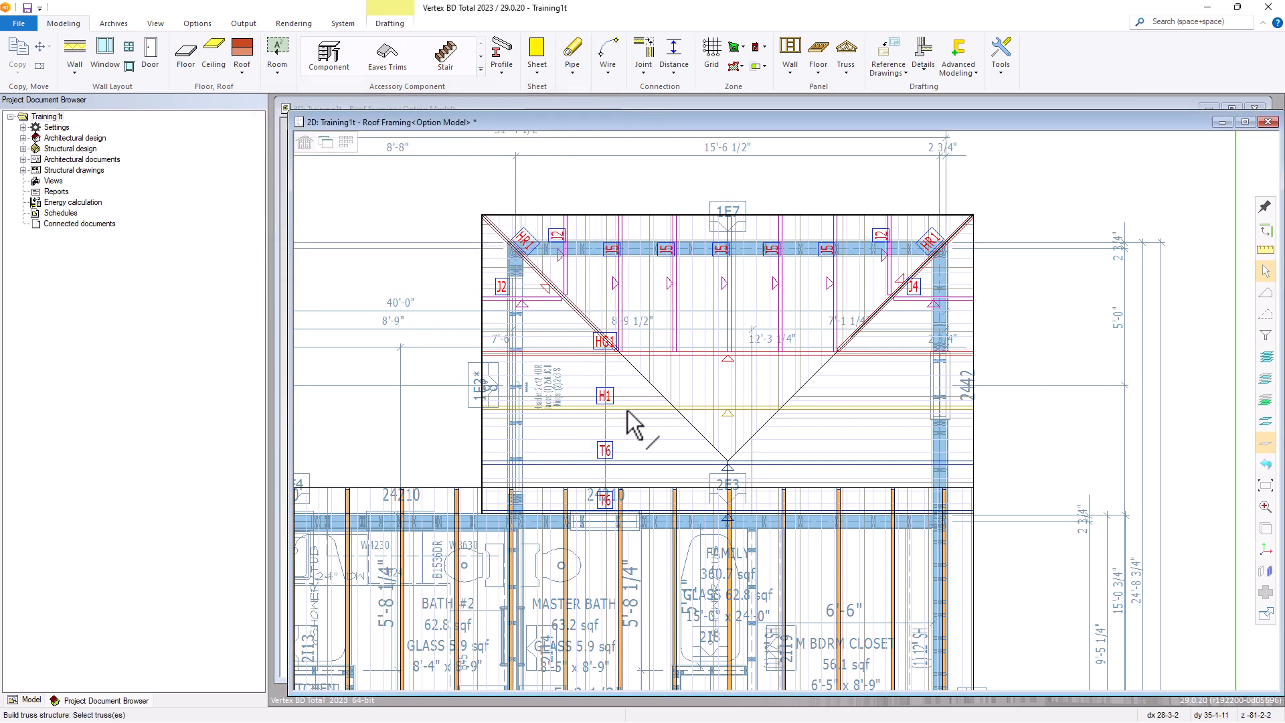
left_click(619, 462)
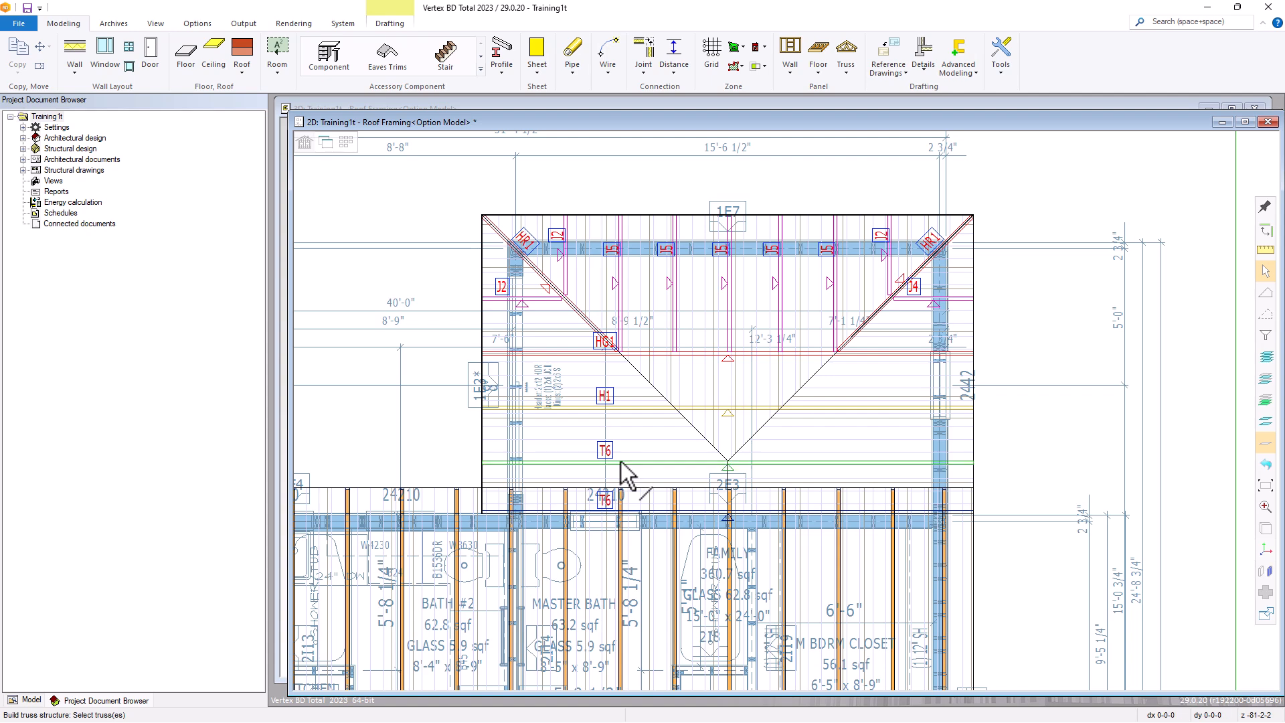
left_click(649, 513)
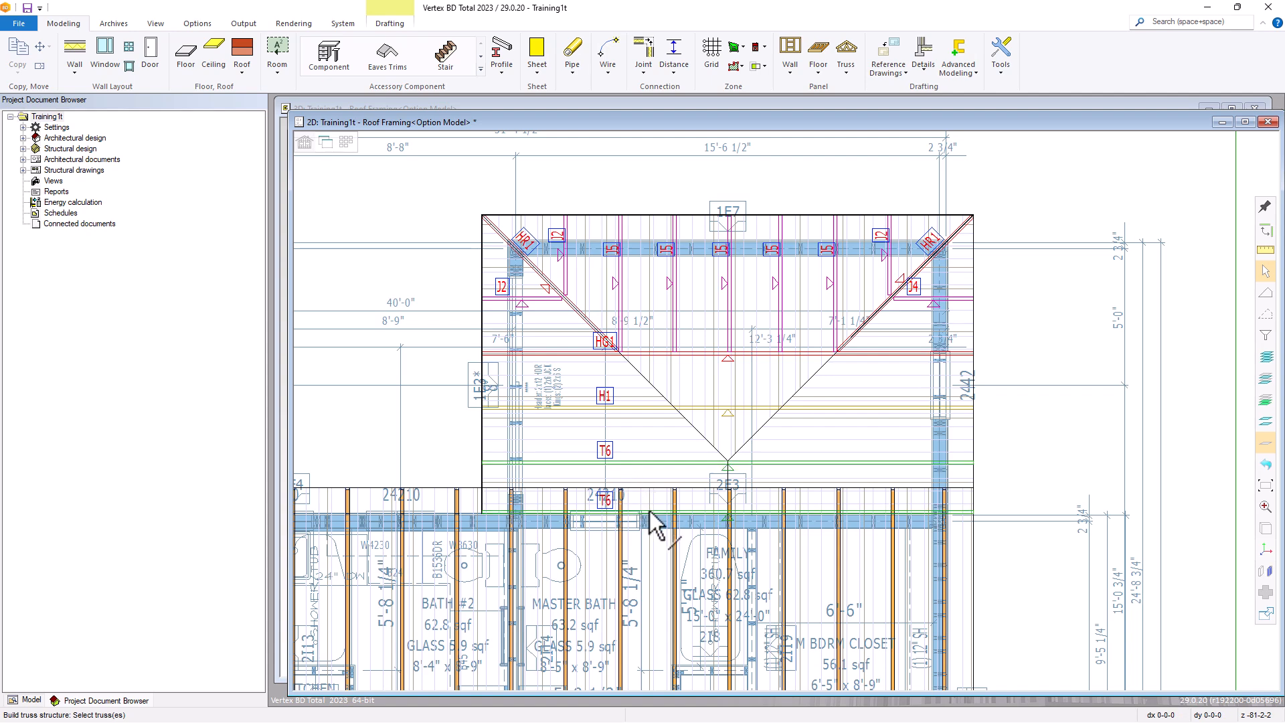
right_click(655, 498)
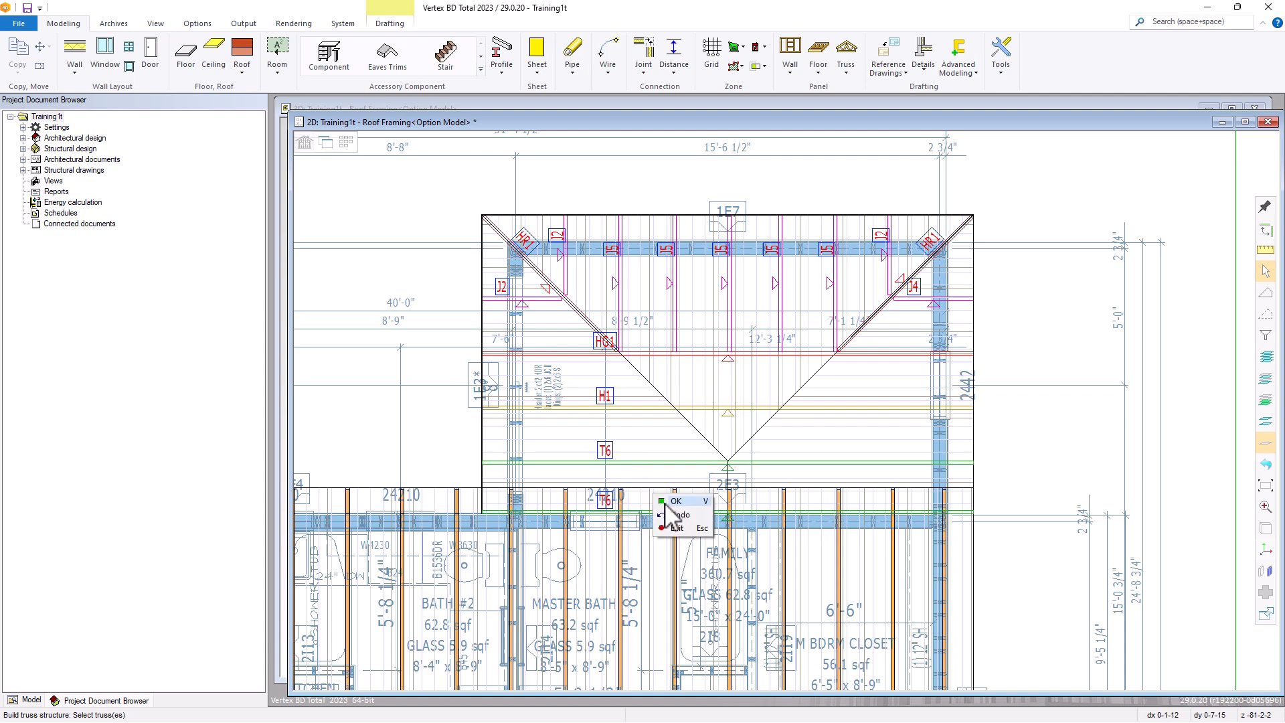
left_click(664, 502)
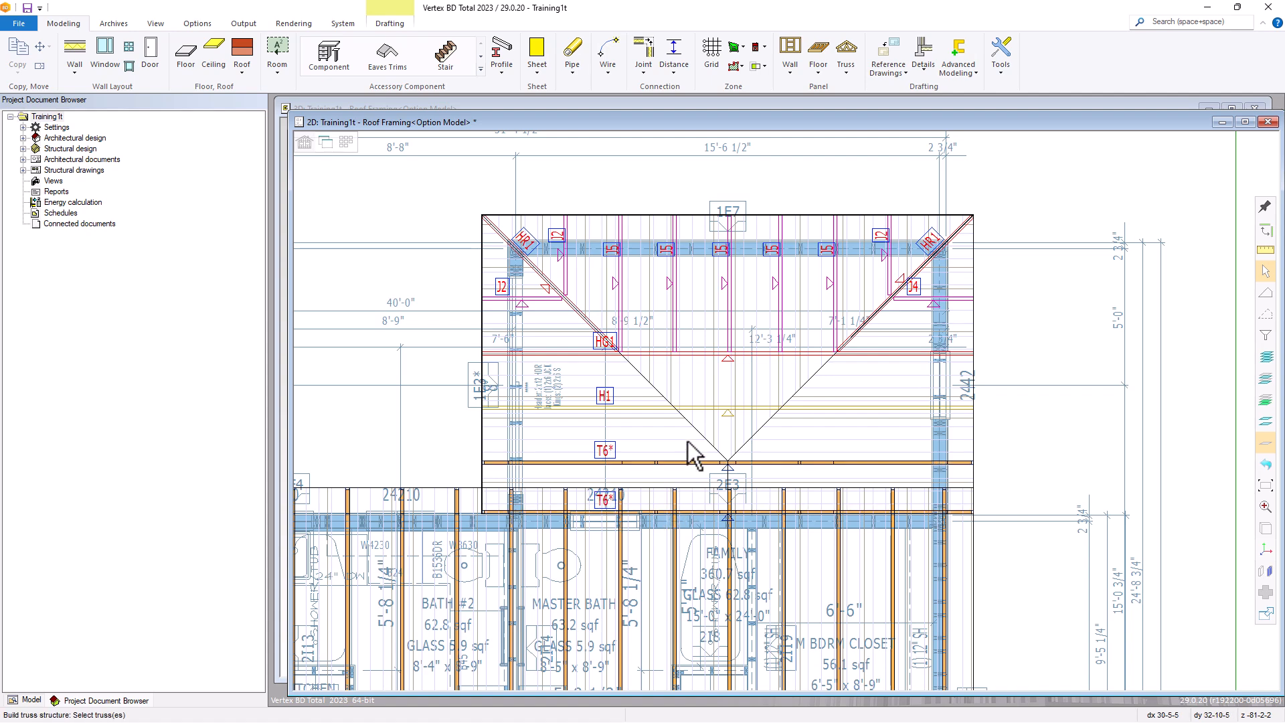
Build the Flat top structure on the extension's HG1 and H1 hip trusses, using 2x4 lumber with connections between pieces.
left_click(850, 54)
left_click(778, 231)
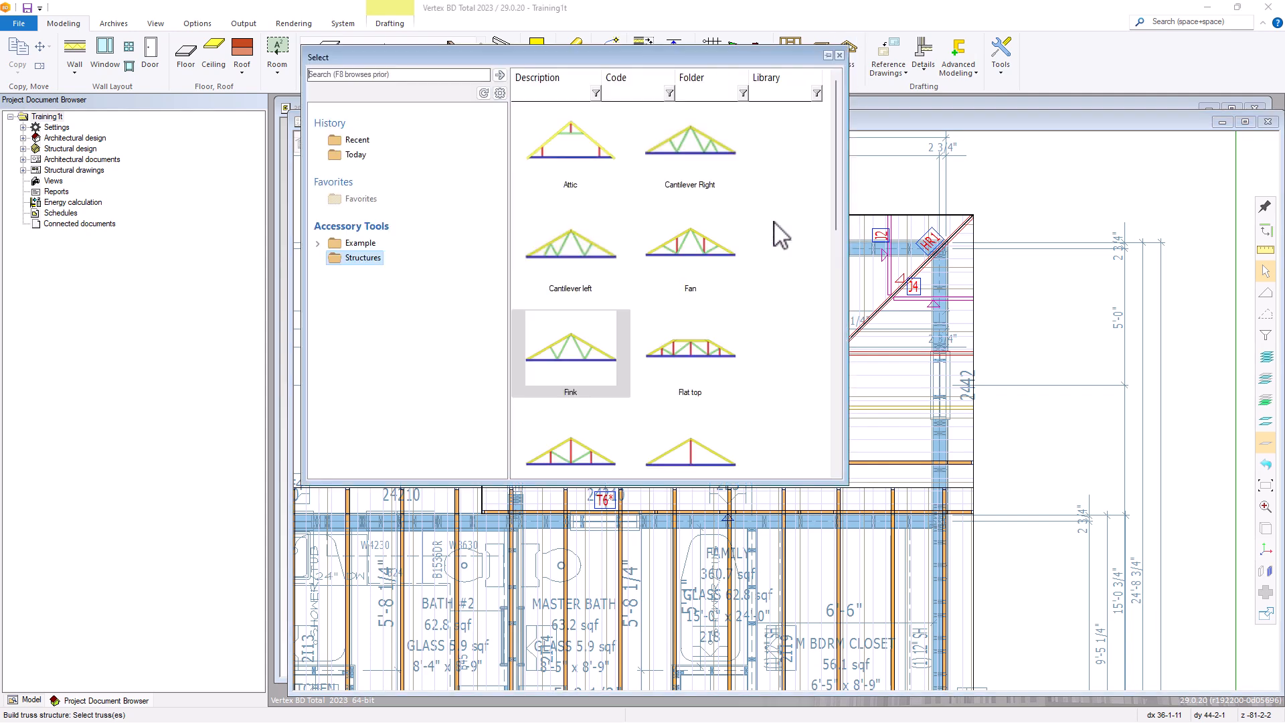
double_click(693, 354)
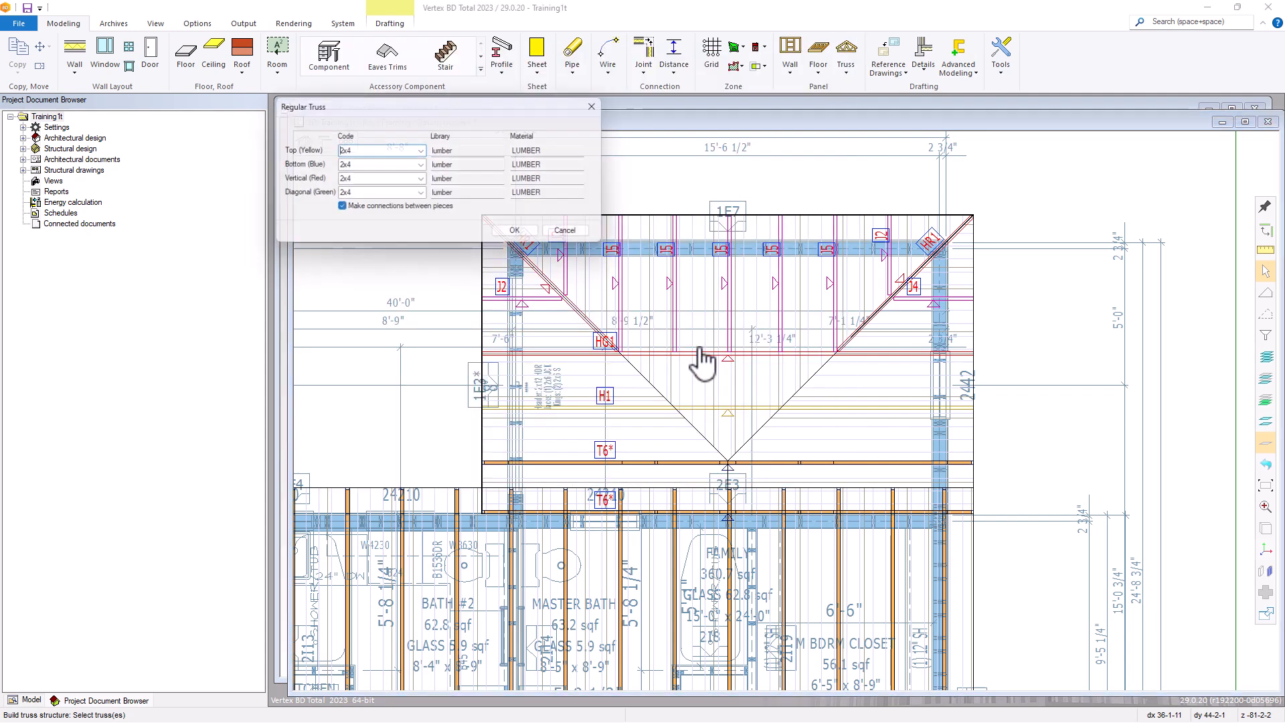
left_click(534, 235)
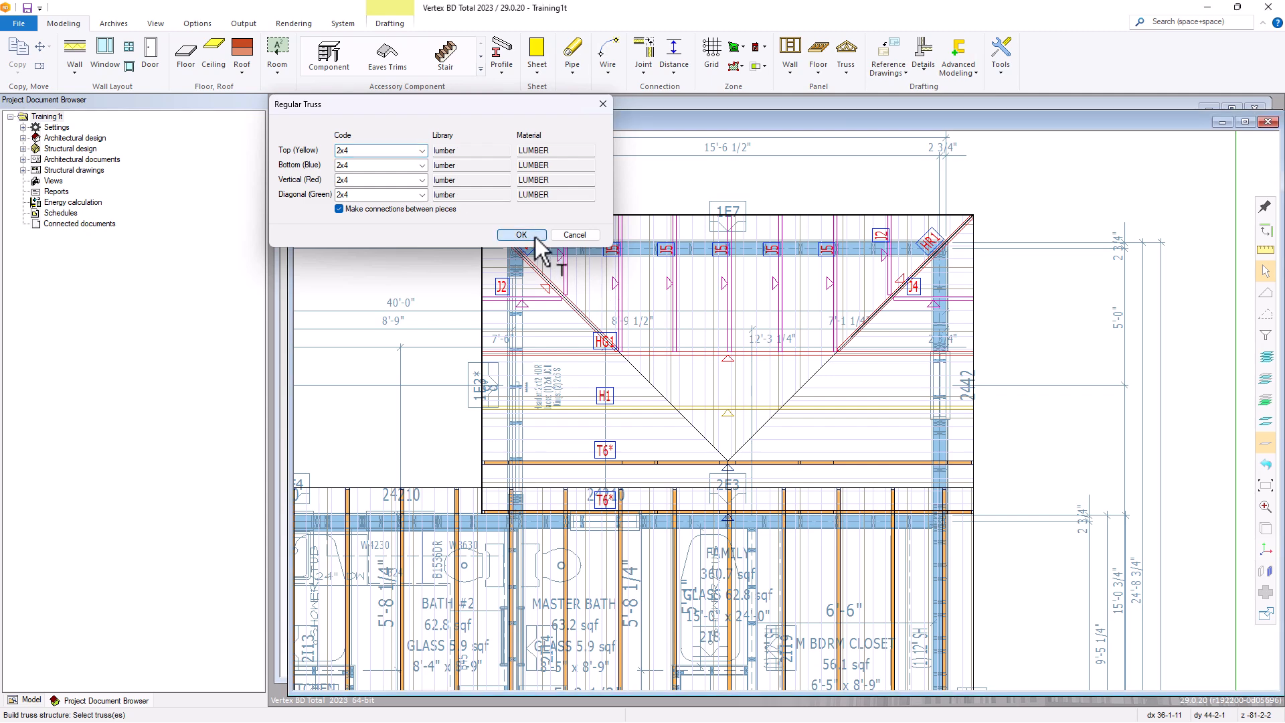
left_click(605, 354)
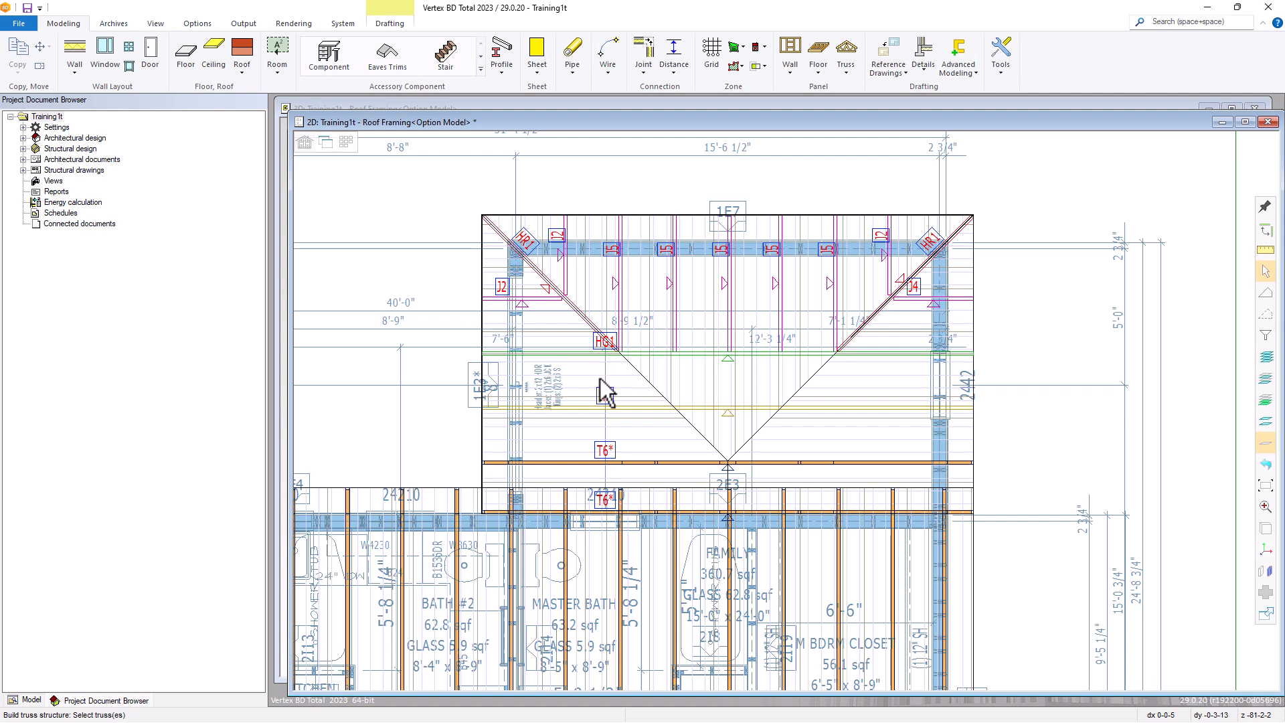
left_click(639, 407)
right_click(639, 407)
left_click(649, 412)
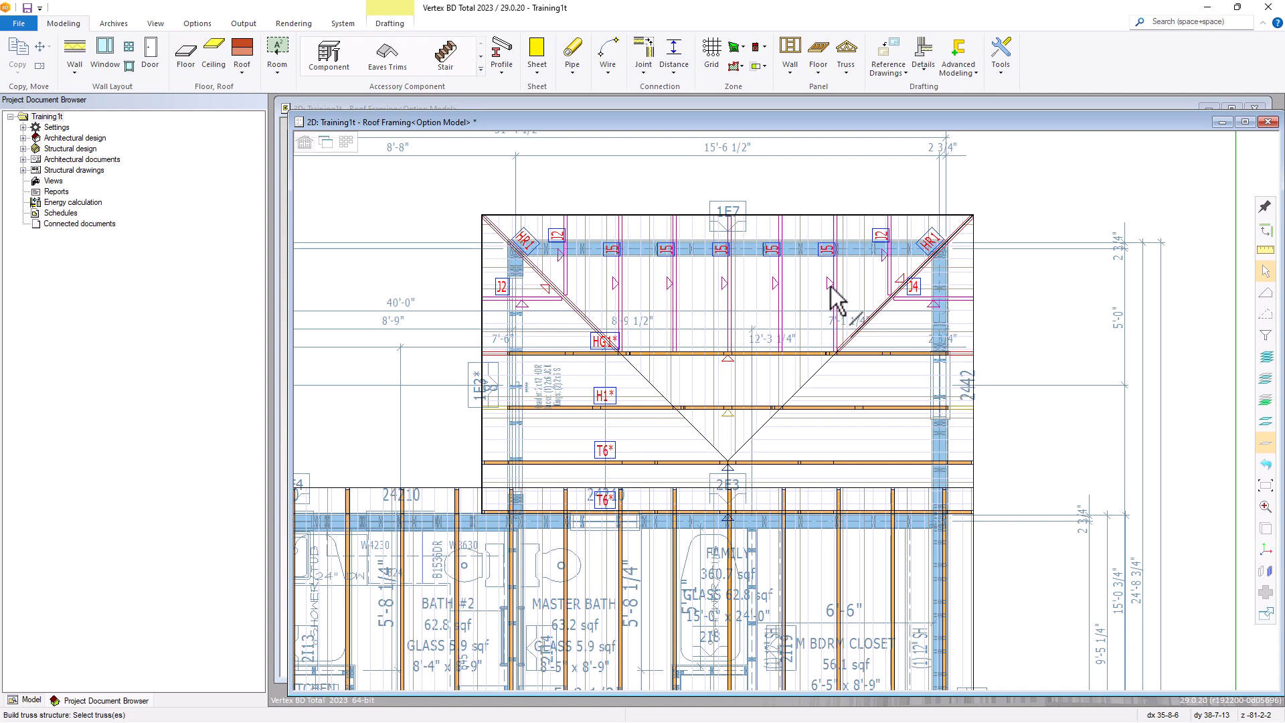
Build the Mono 2 structure on the extension's five J5 jack trusses, using 2x4 lumber with connections between pieces.
left_click(848, 64)
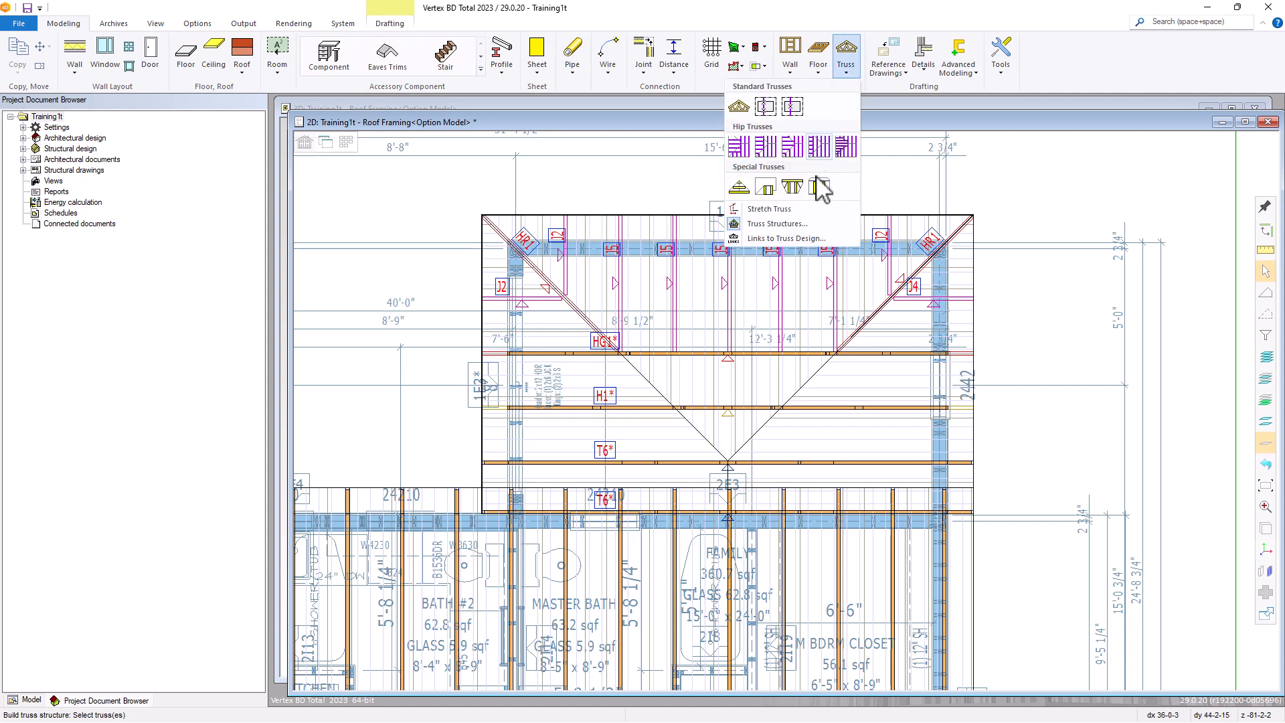
left_click(779, 225)
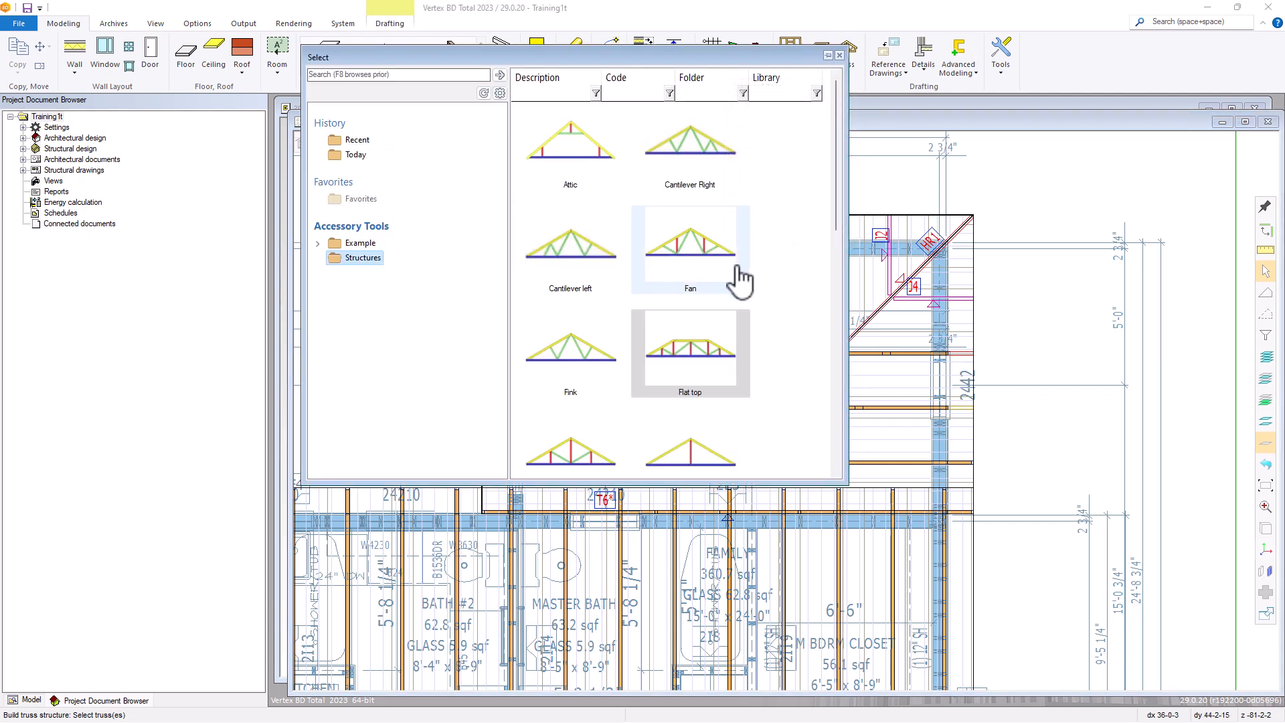
scroll(722, 289, "down", 3)
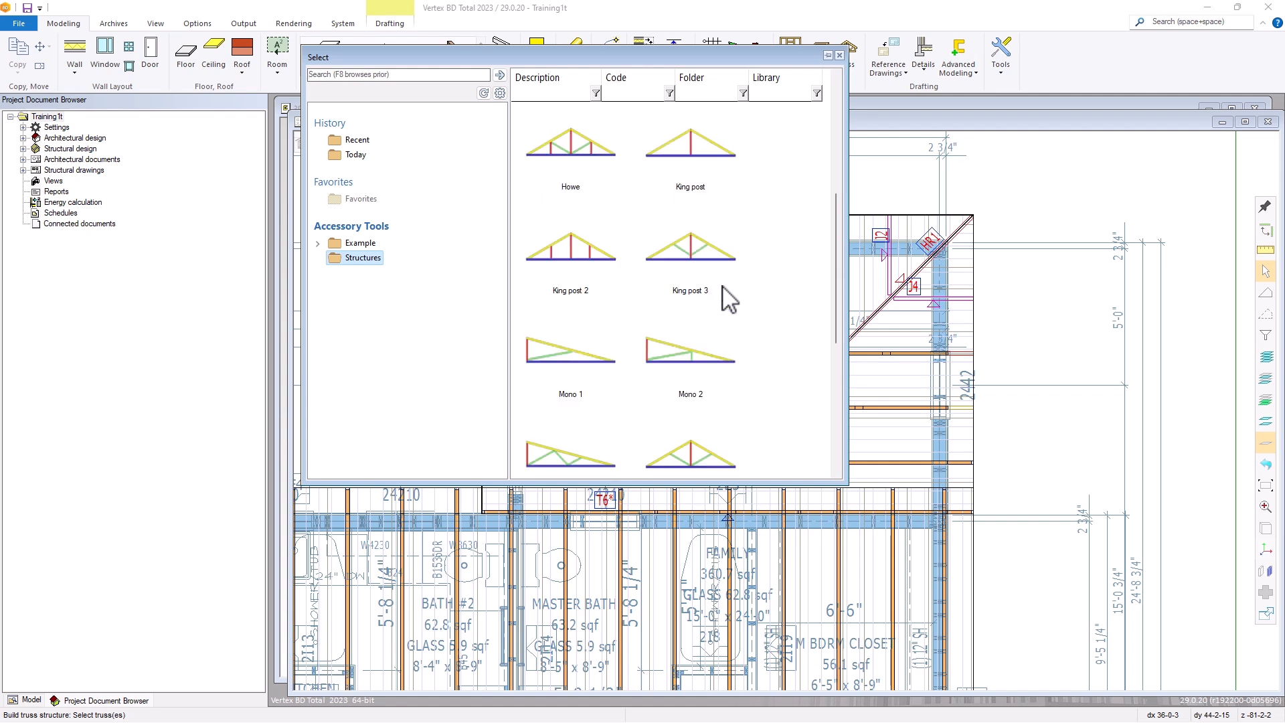
scroll(728, 299, "down", 2)
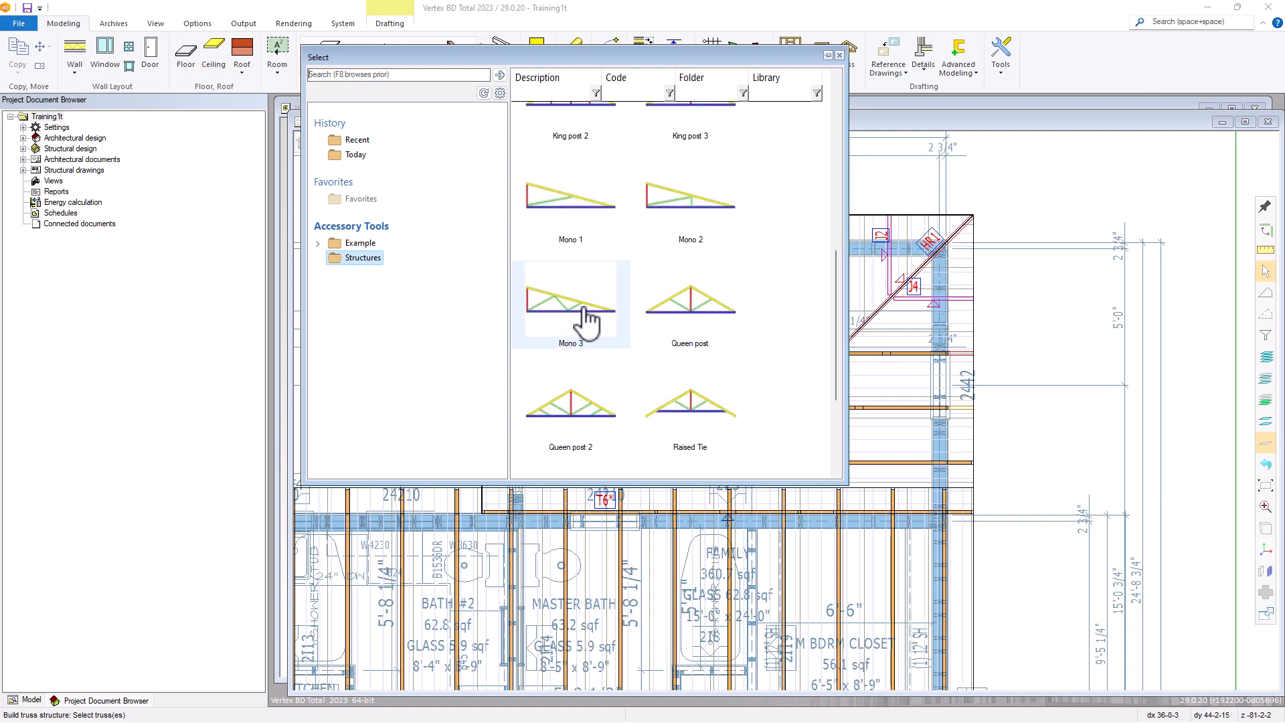
double_click(669, 221)
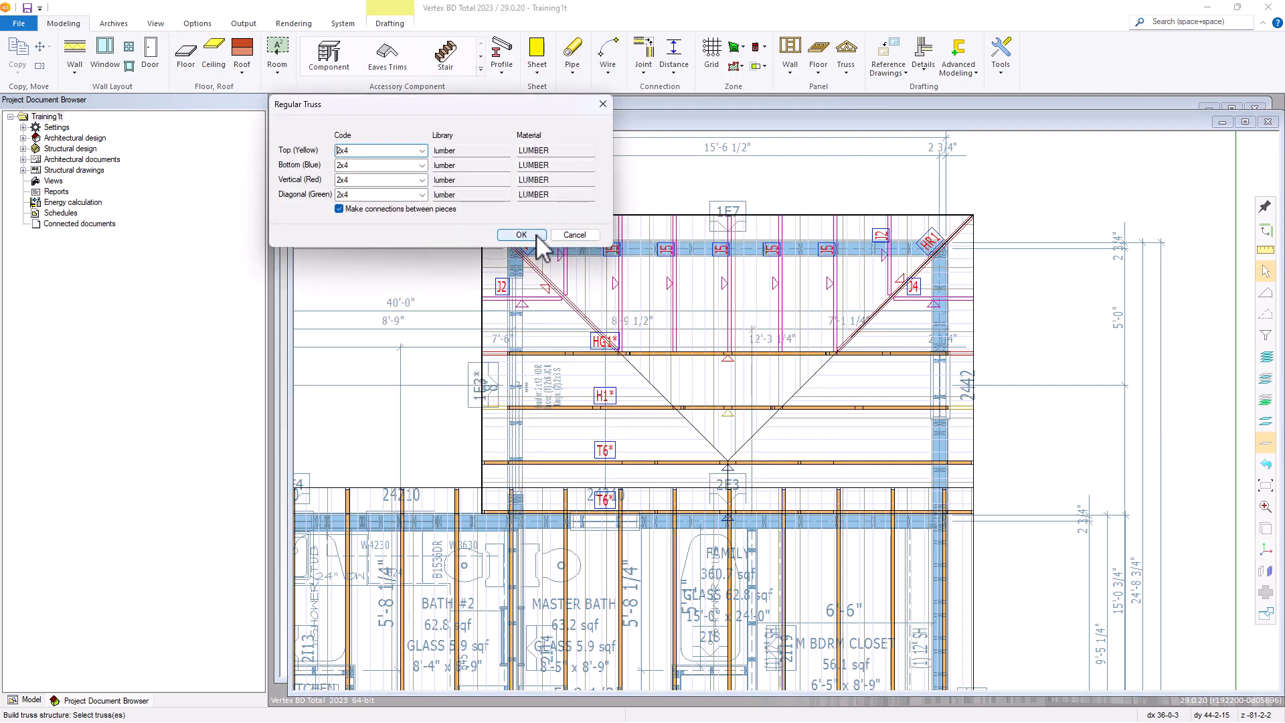
left_click(529, 235)
left_click(832, 287)
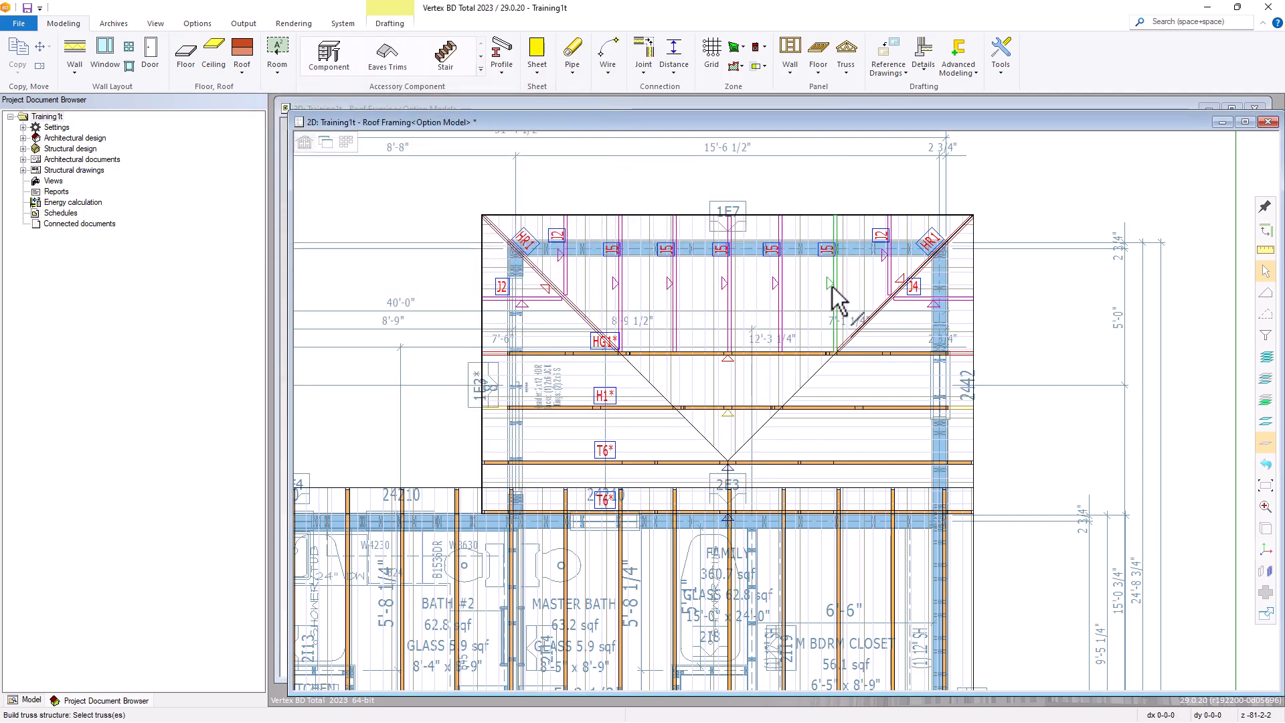
left_click(780, 284)
left_click(729, 288)
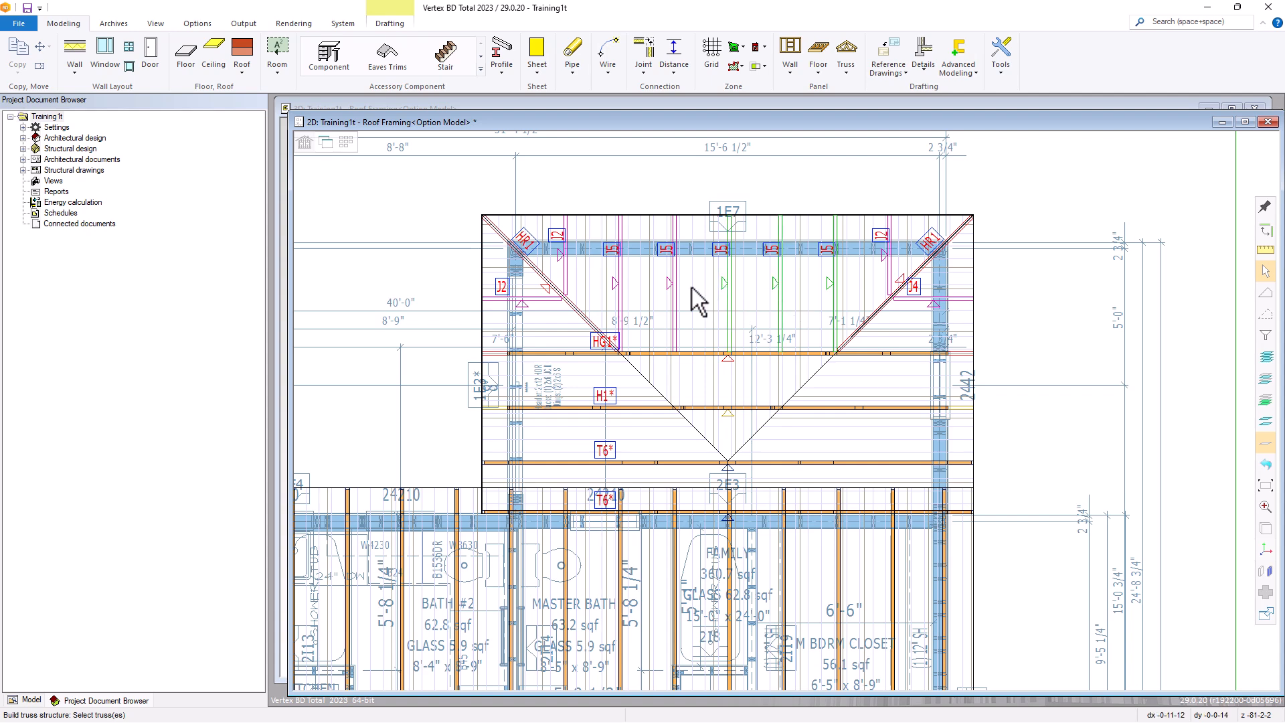
left_click(675, 289)
left_click(622, 294)
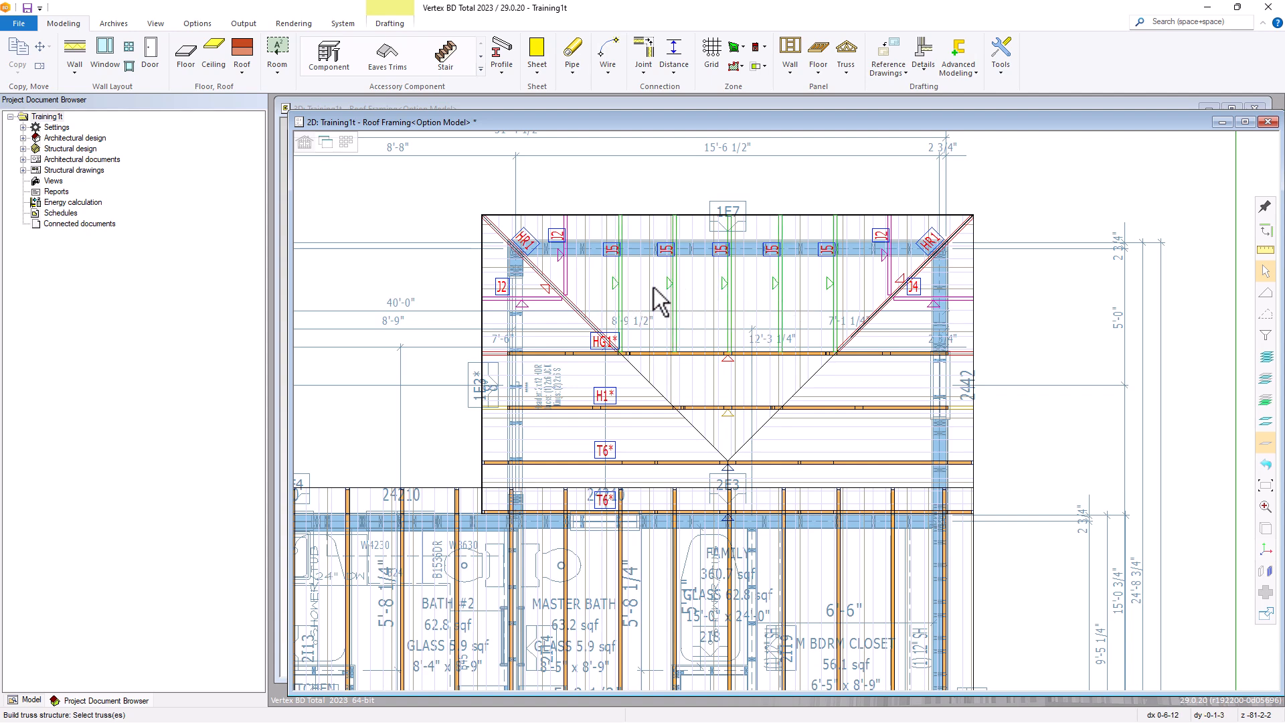
right_click(658, 295)
left_click(669, 302)
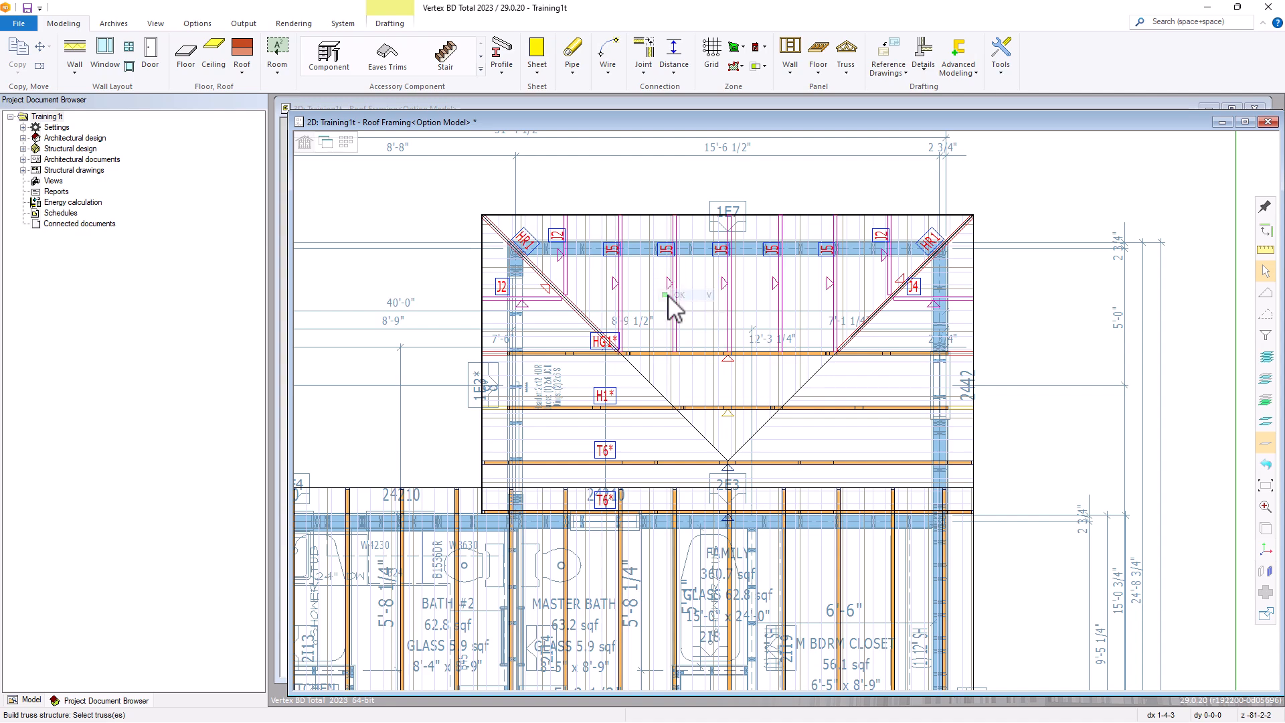
Examine the extension's framed hip and jack trusses in the 2D Roof Framing drawing and in the 3D model.
scroll(673, 309, "up", 2)
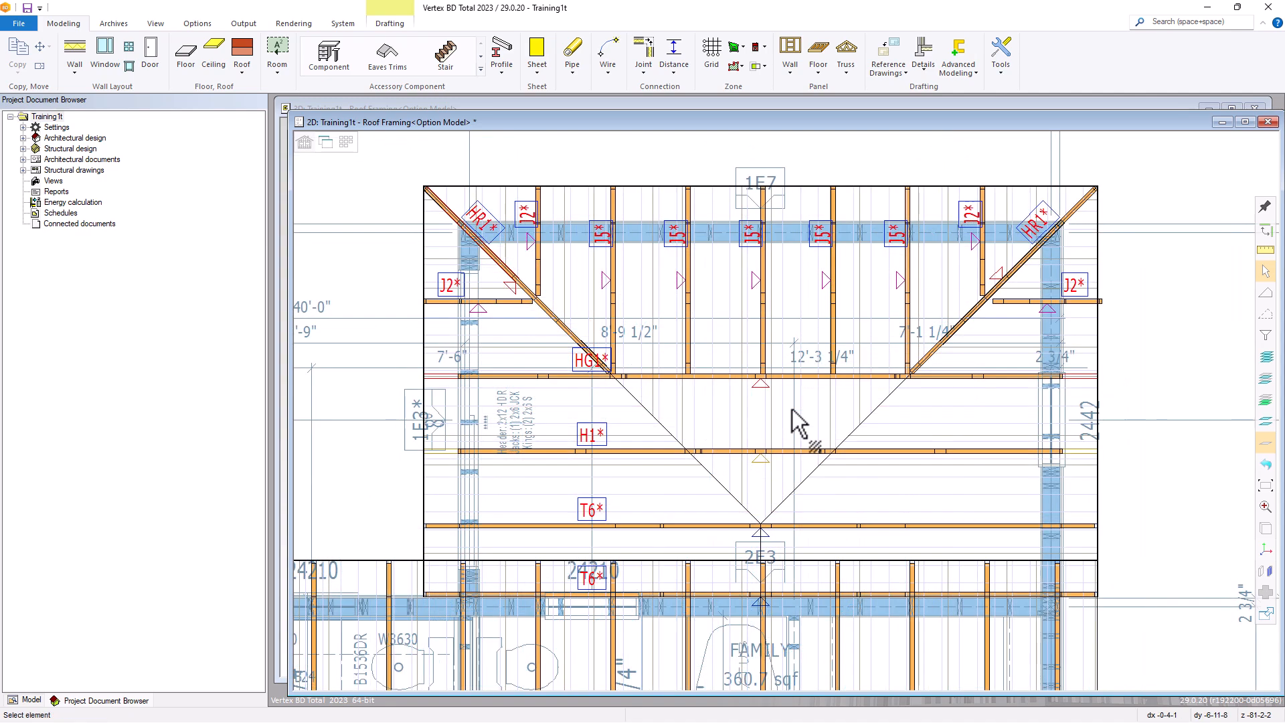
key("ctrl+Tab")
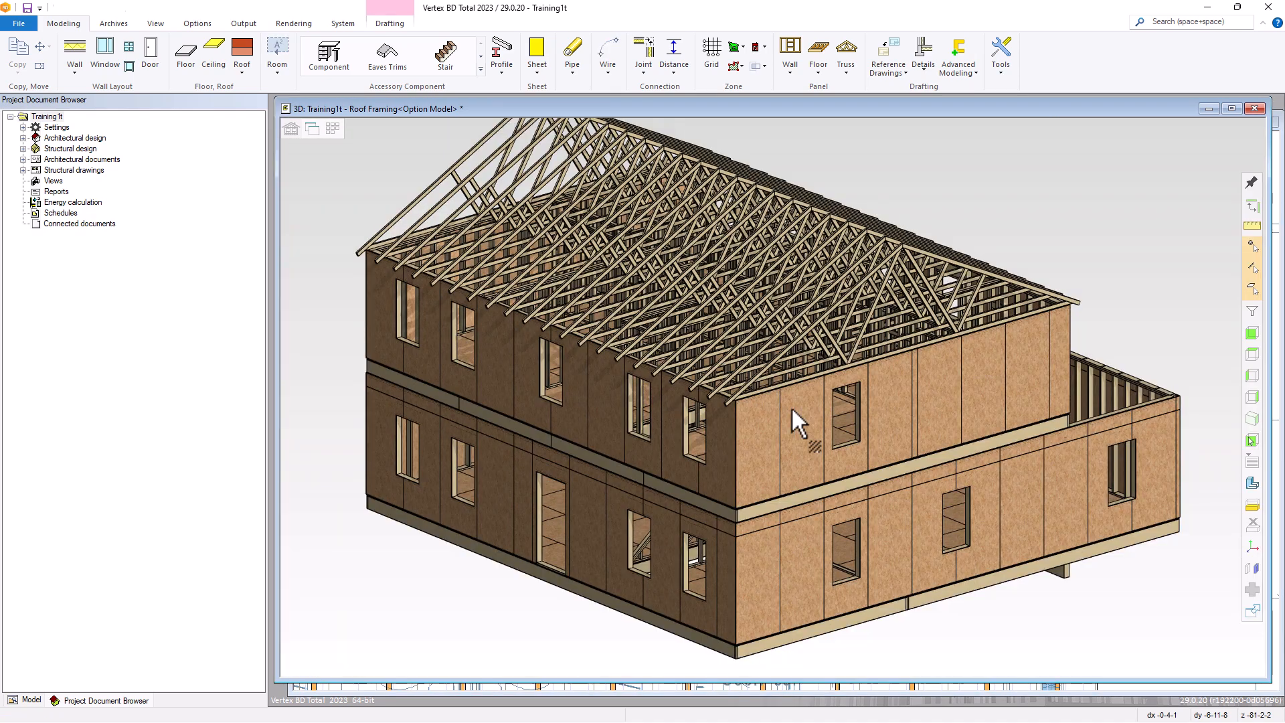
scroll(1094, 345, "up", 3)
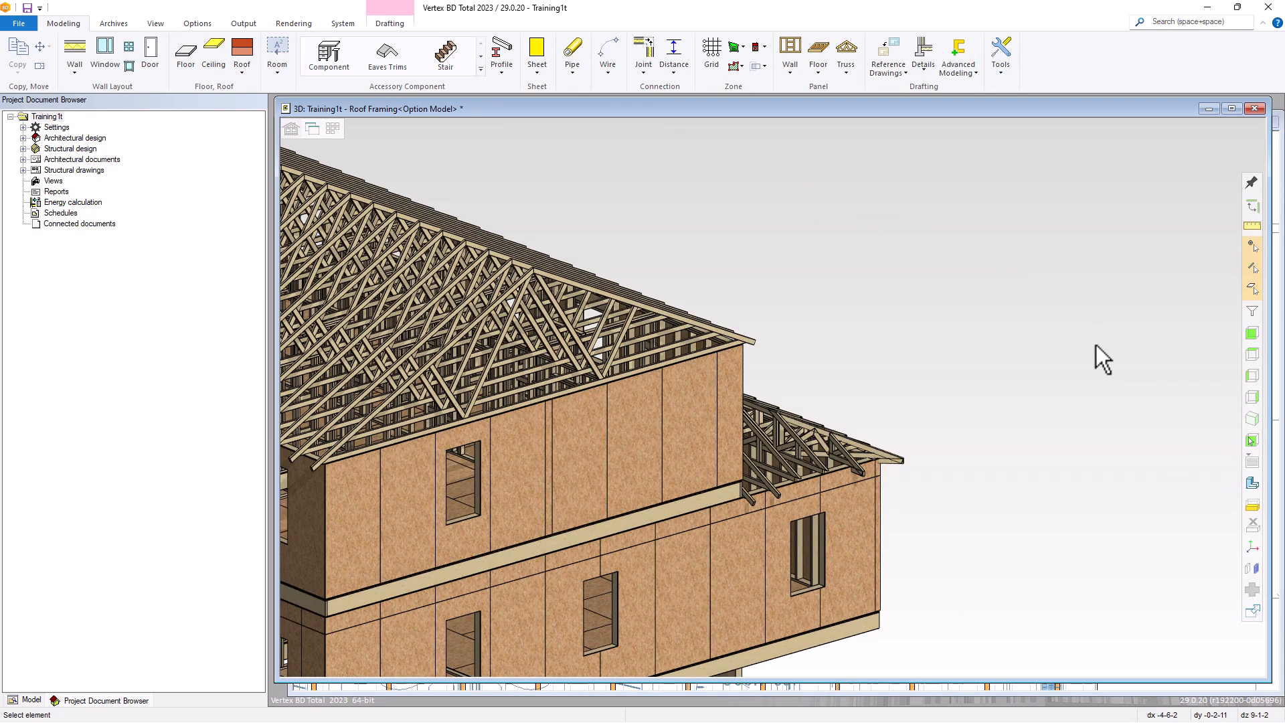
middle_click_drag(776, 405, 597, 392)
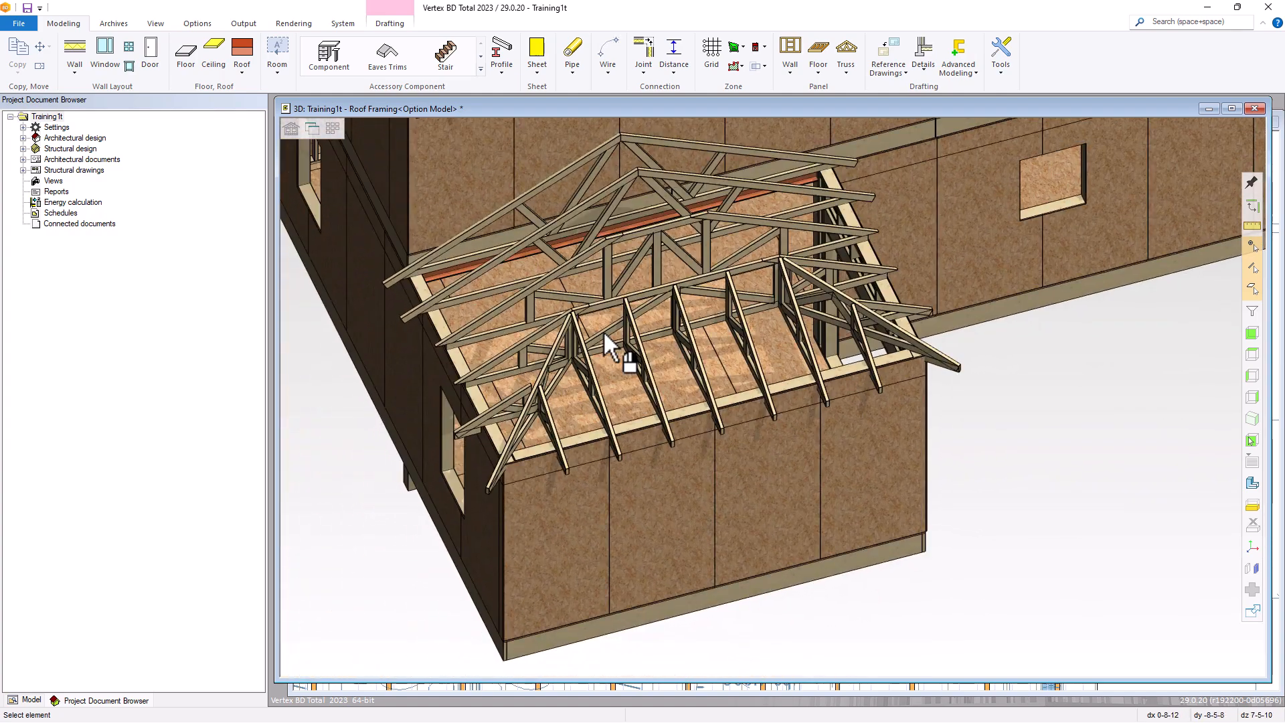
Generate a truss drawing for the extension's H1 hip truss from the Truss Parts - 8x11 template.
key("ctrl+Tab")
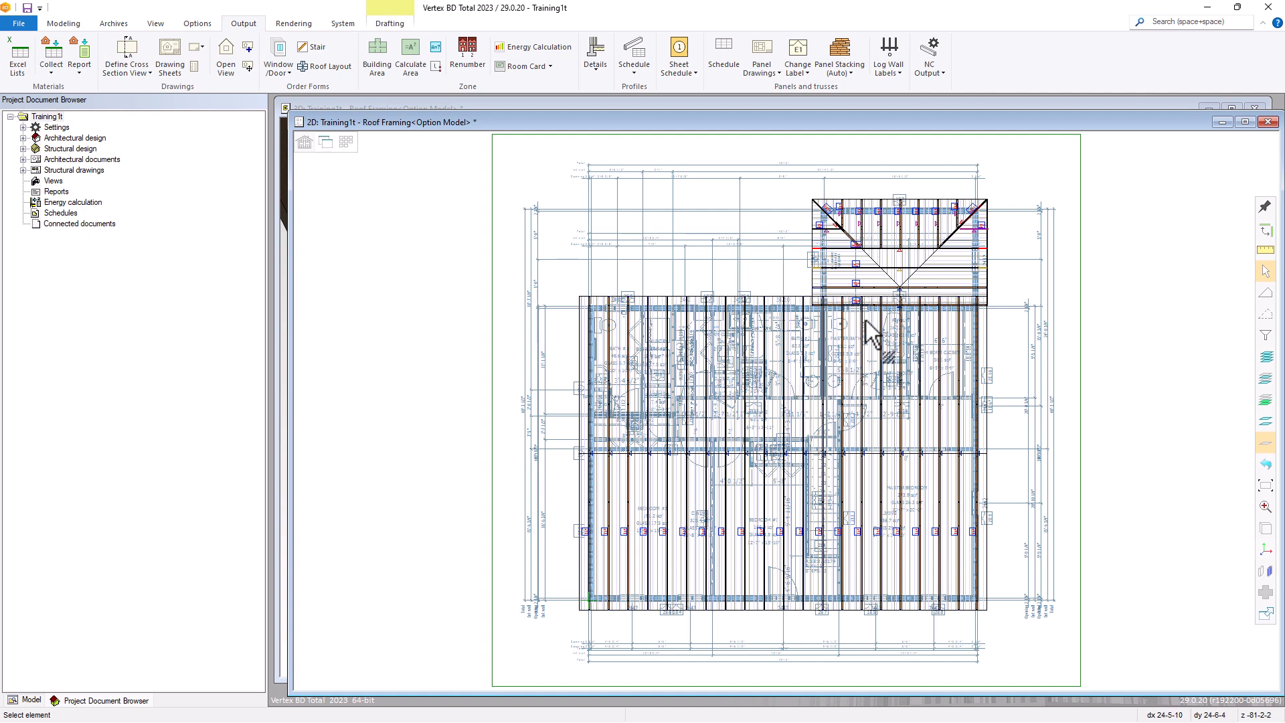
left_click(866, 275)
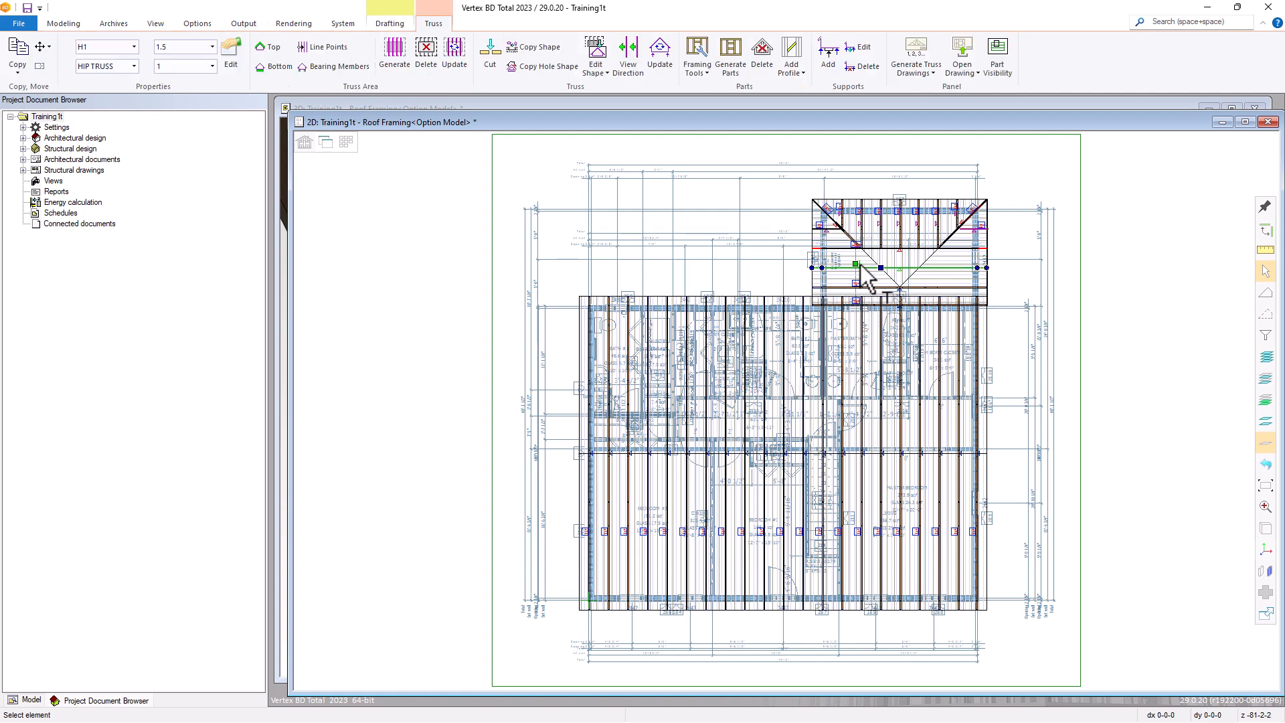
right_click(862, 266)
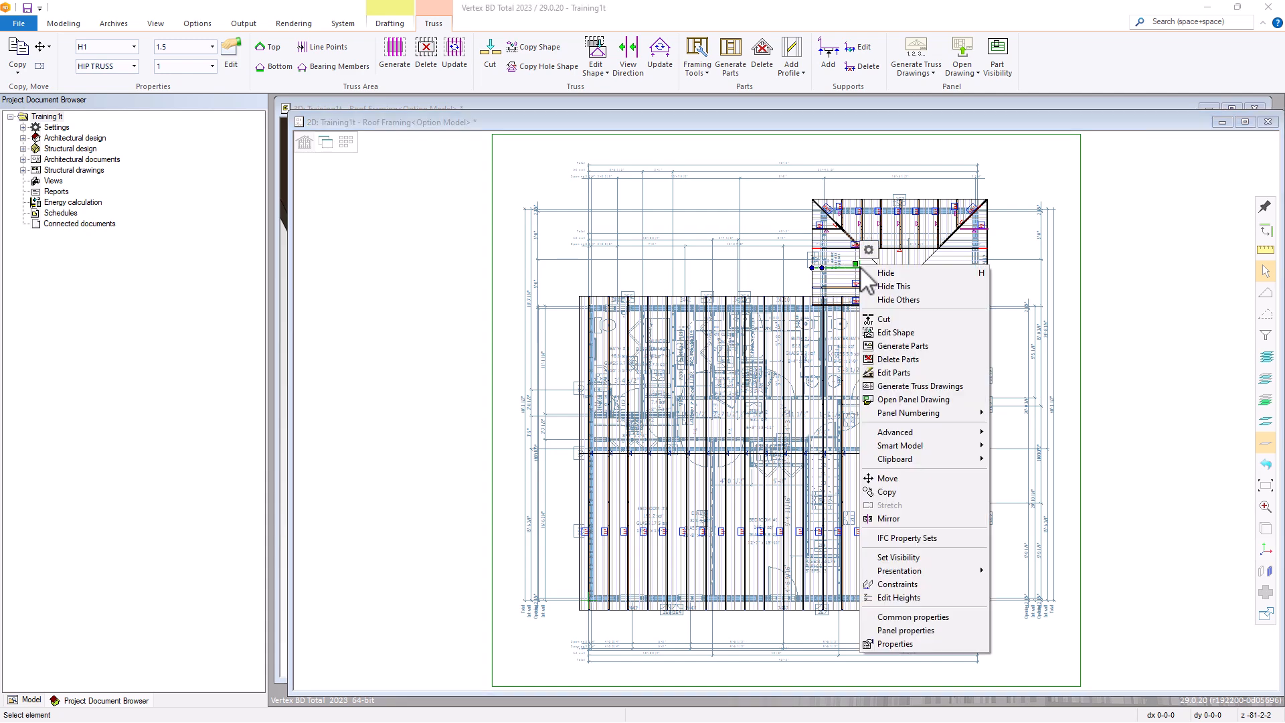
left_click(892, 387)
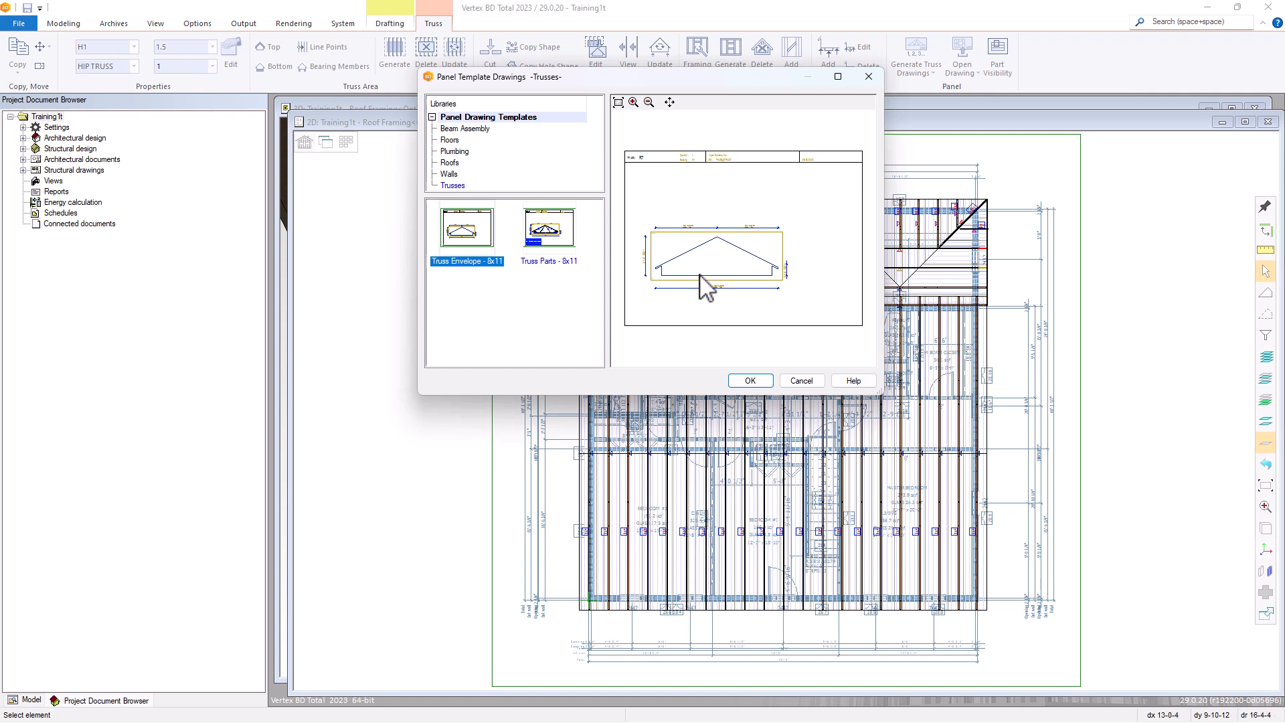
left_click(561, 251)
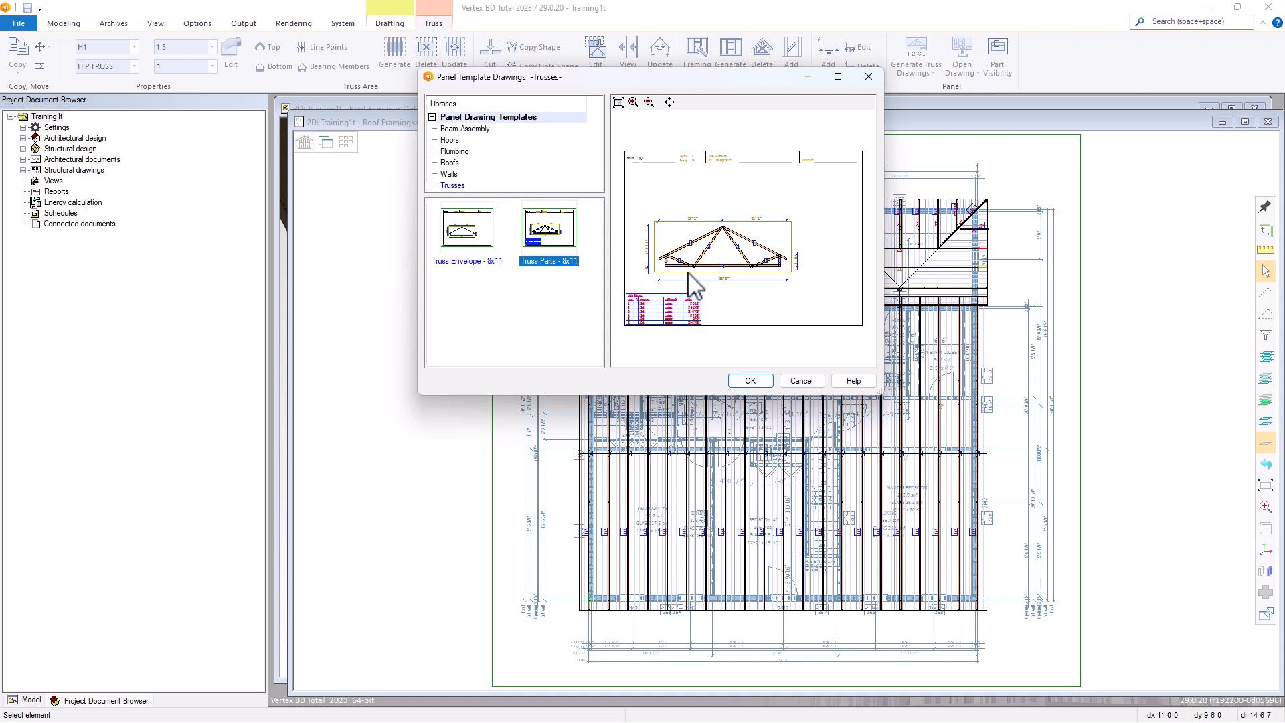
left_click(751, 380)
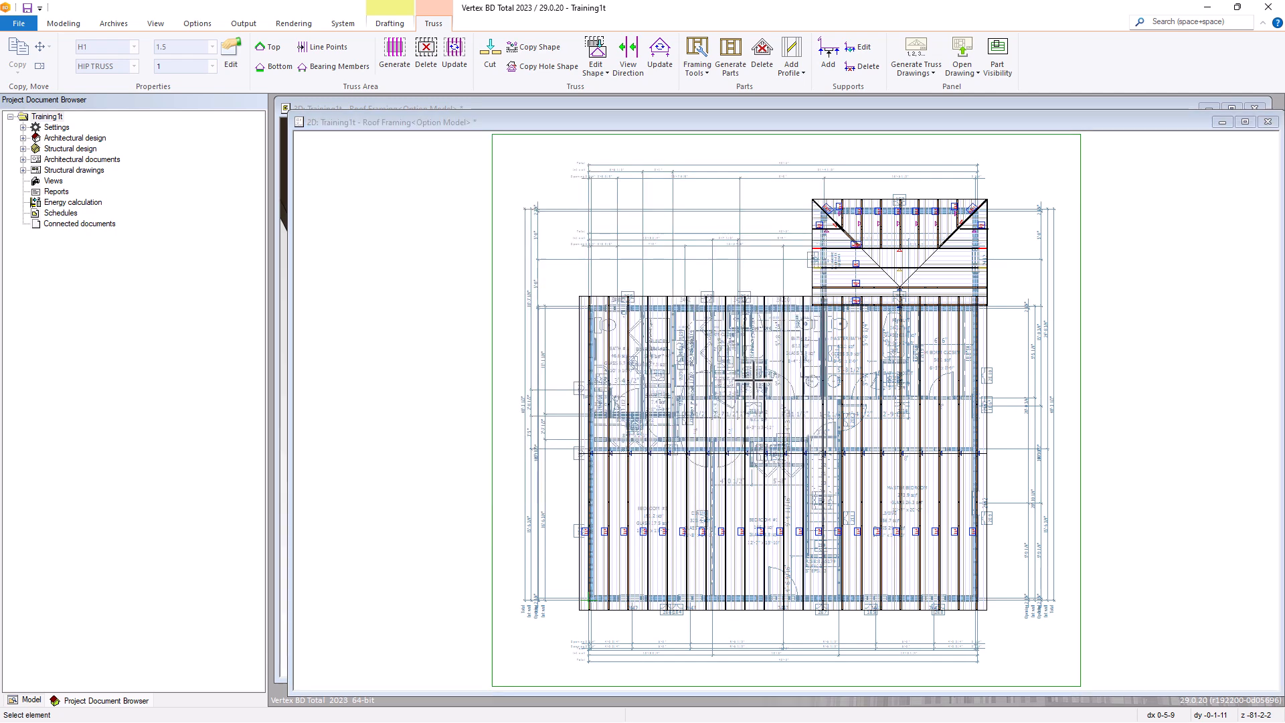
Open the panel drawing of the H1 hip truss and move its window clear of the roof extension.
right_click(855, 267)
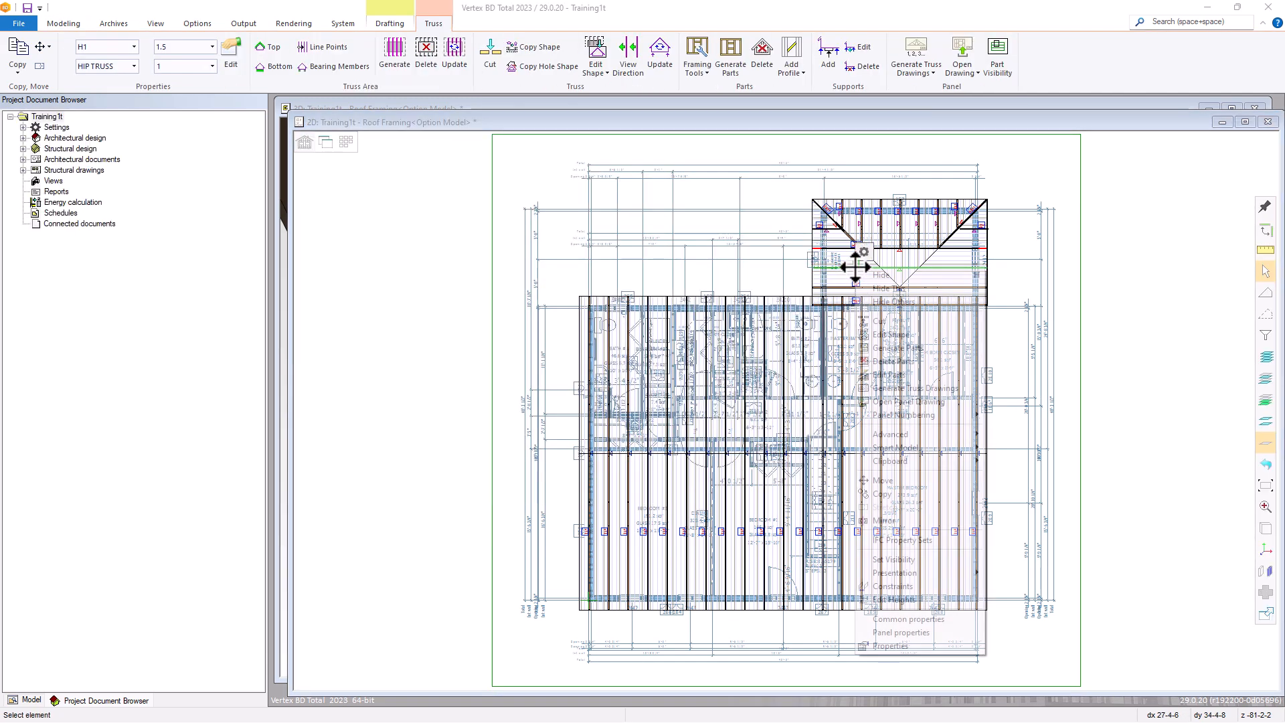
left_click(882, 403)
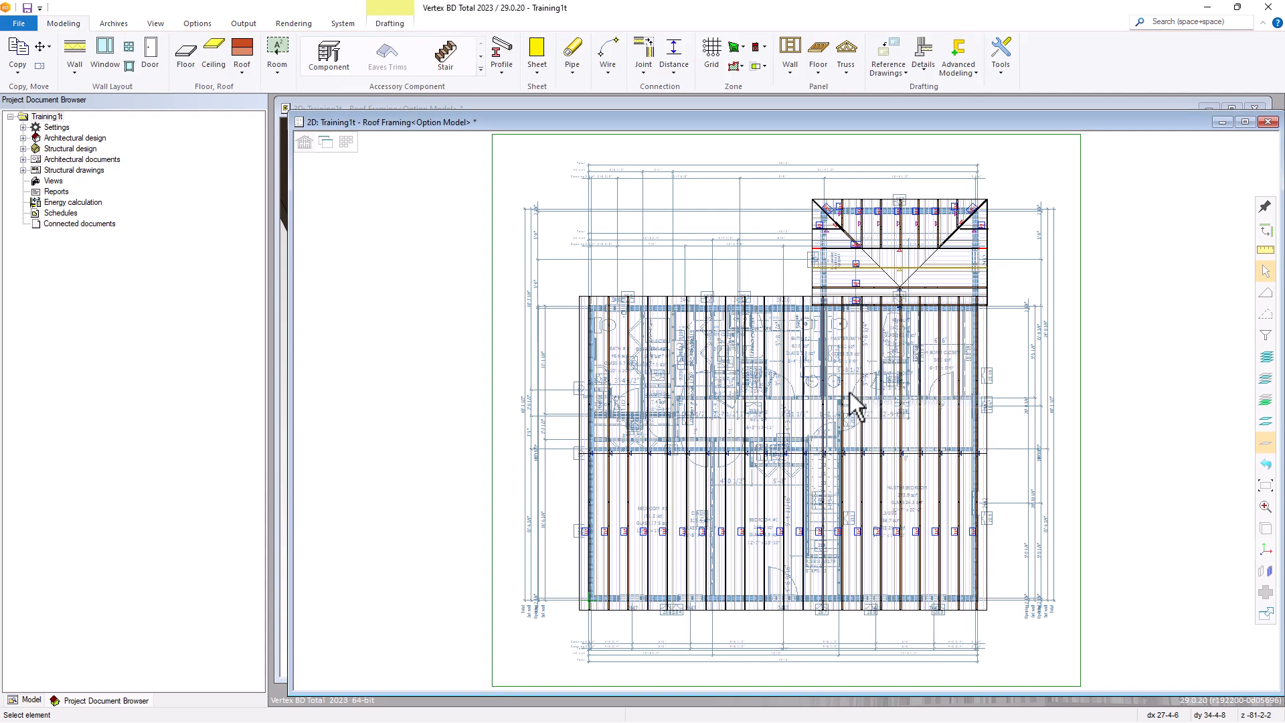
left_click_drag(581, 143, 565, 118)
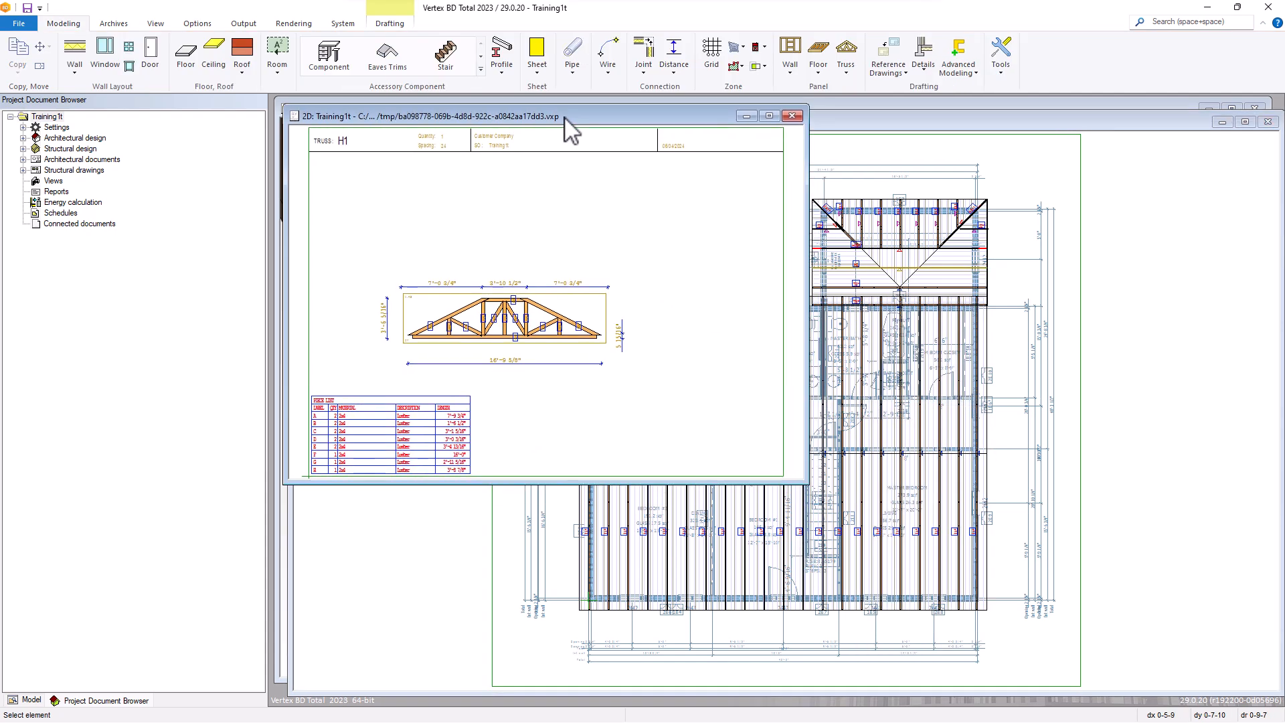
Enlarge the H1 truss drawing window, examine its dimensions and piece list, and close the drawing.
mouse_move(808, 481)
left_mouse_down()
mouse_move(1064, 576)
mouse_move(1095, 607)
left_mouse_up()
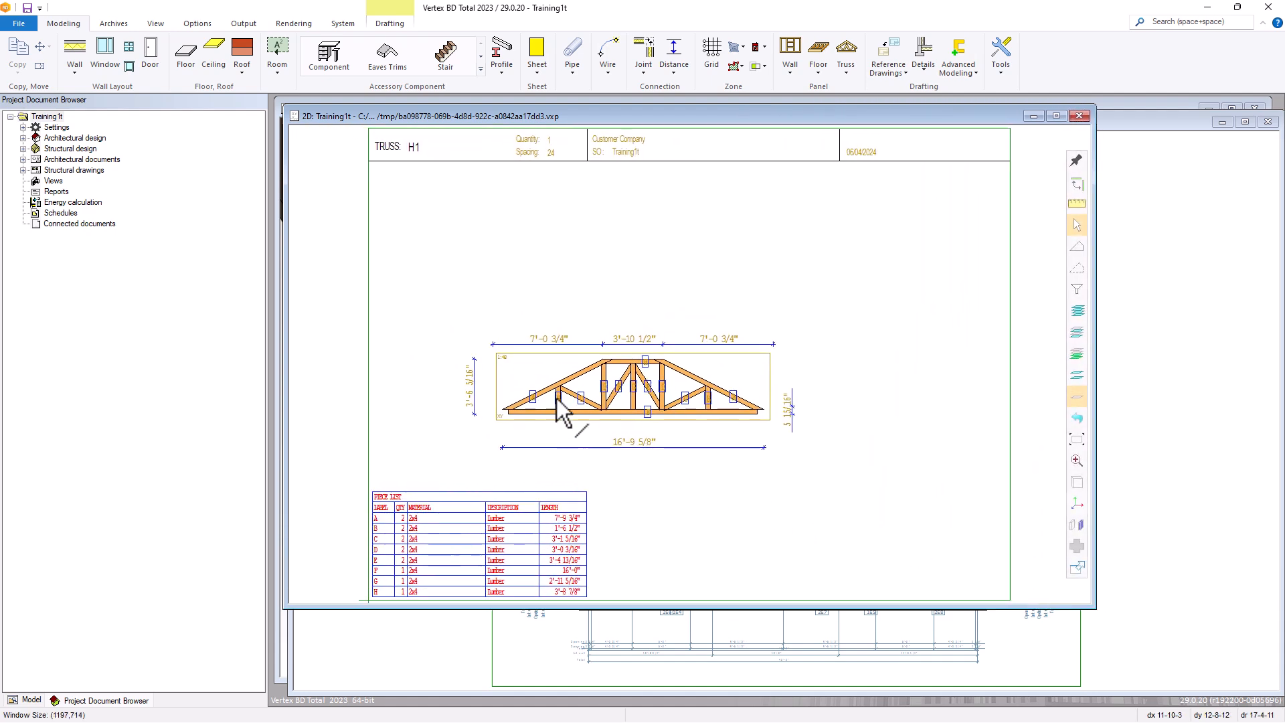
scroll(460, 570, "up", 2)
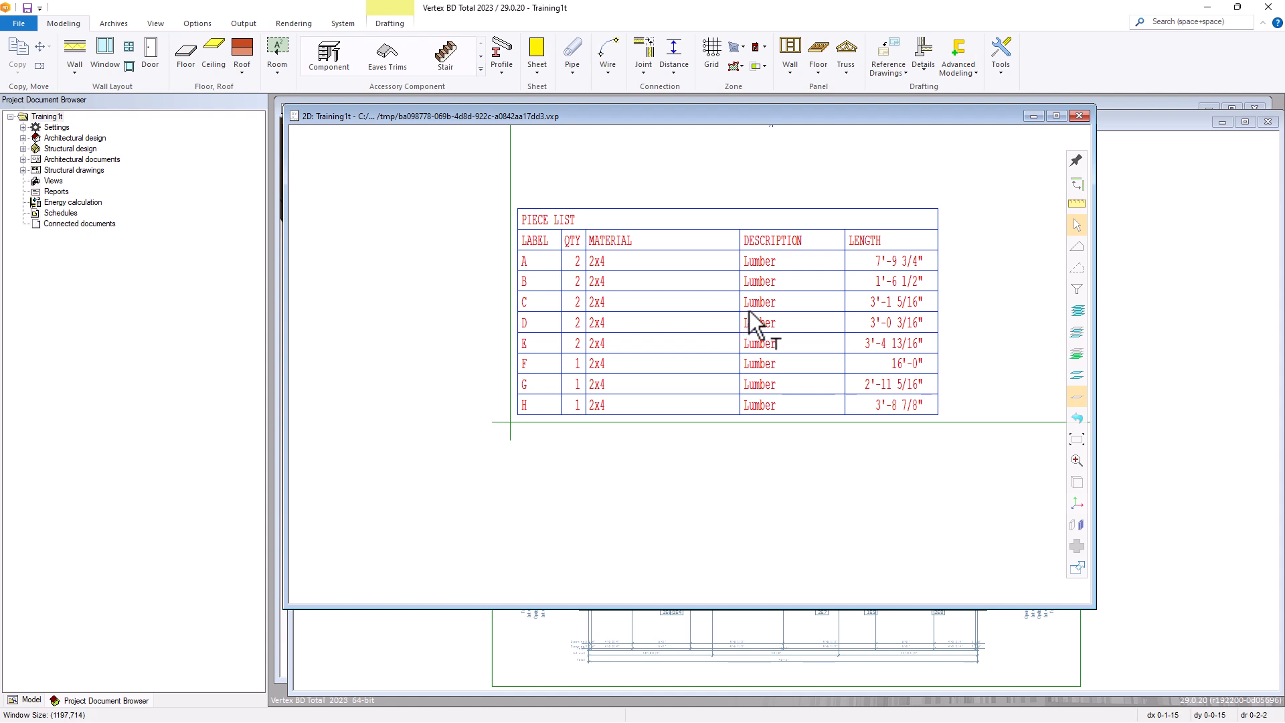
scroll(750, 318, "down", 5)
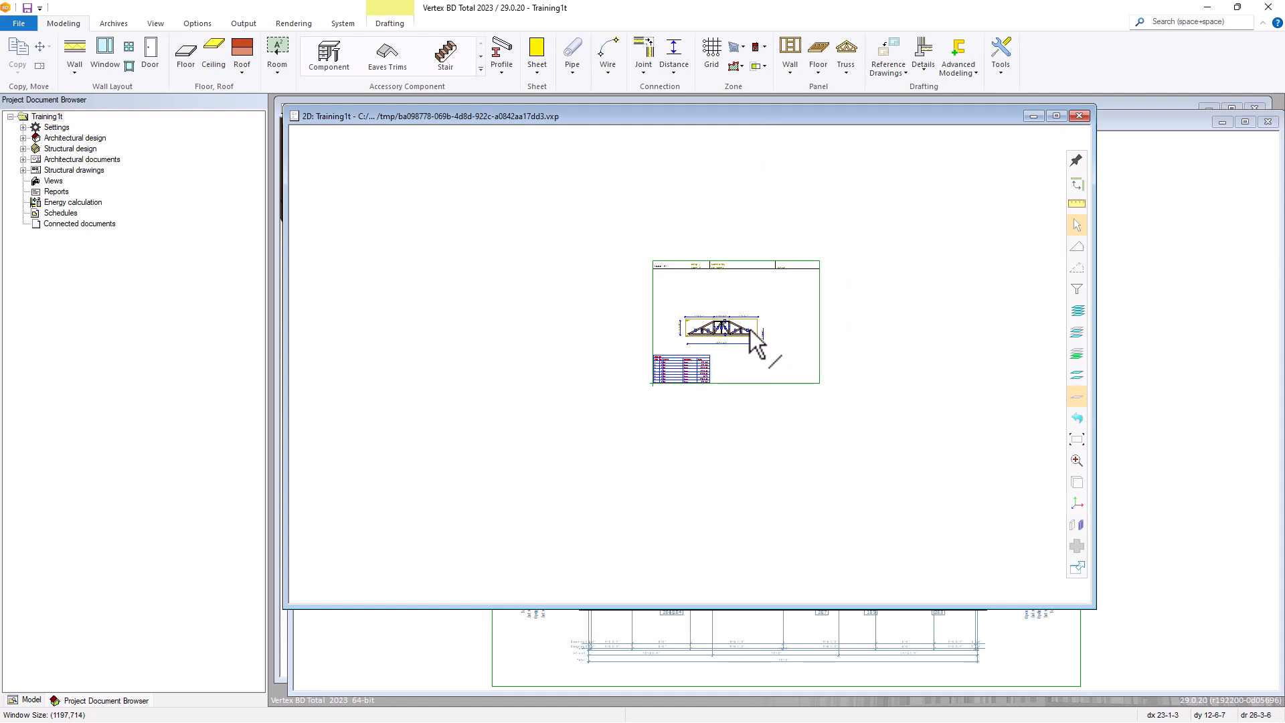
scroll(693, 367, "up", 2)
left_click(1077, 118)
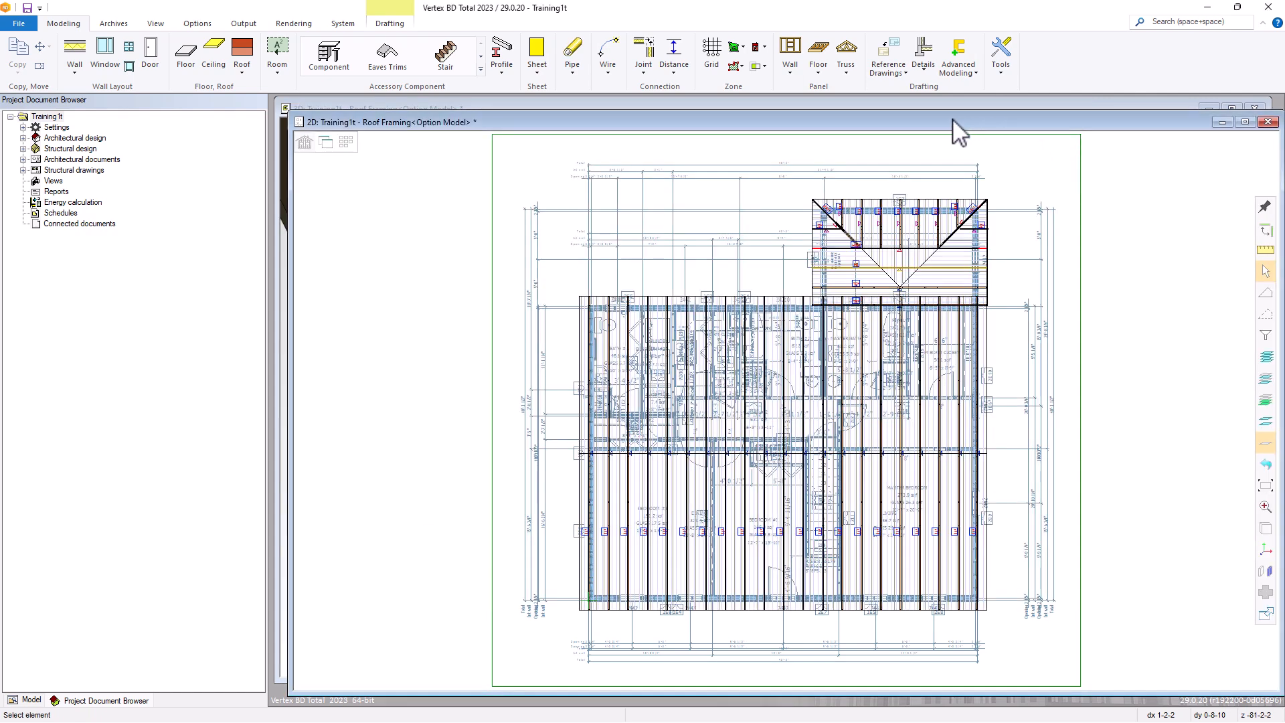
Generate panel drawings for the remaining roof trusses, HG1 through T6, from the Truss Parts - 8x11 template.
left_click(243, 23)
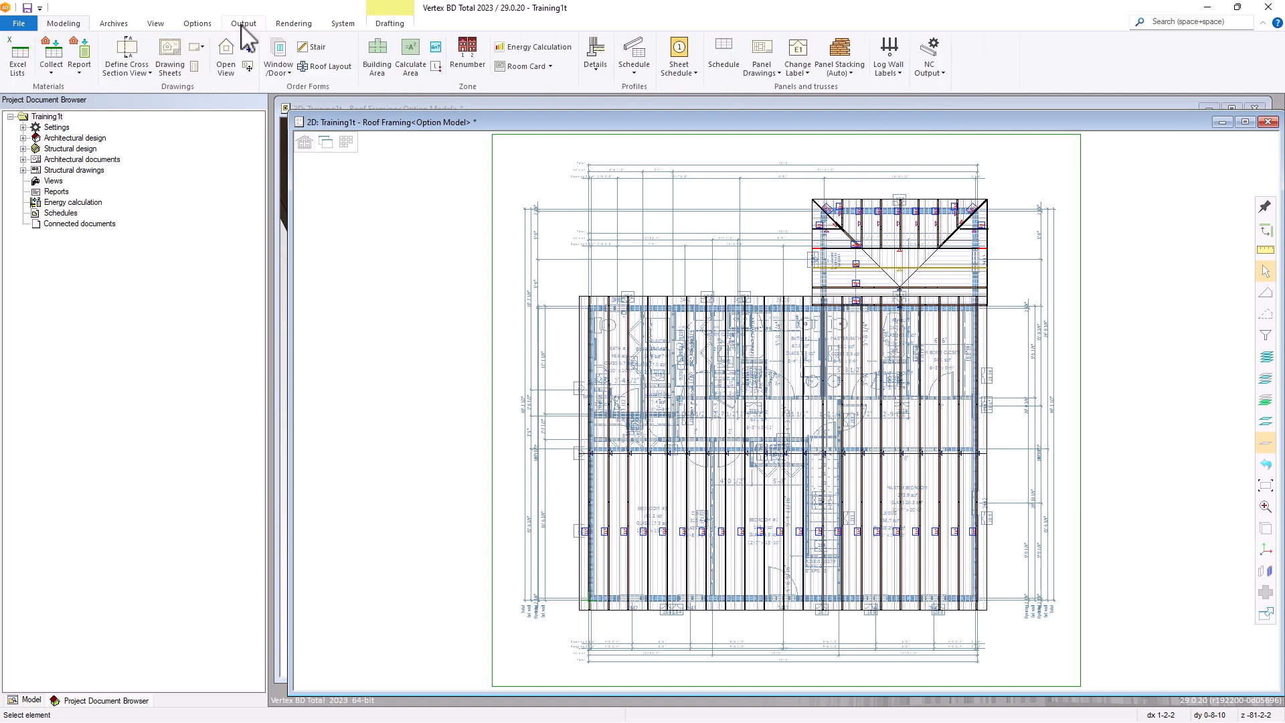
left_click(765, 50)
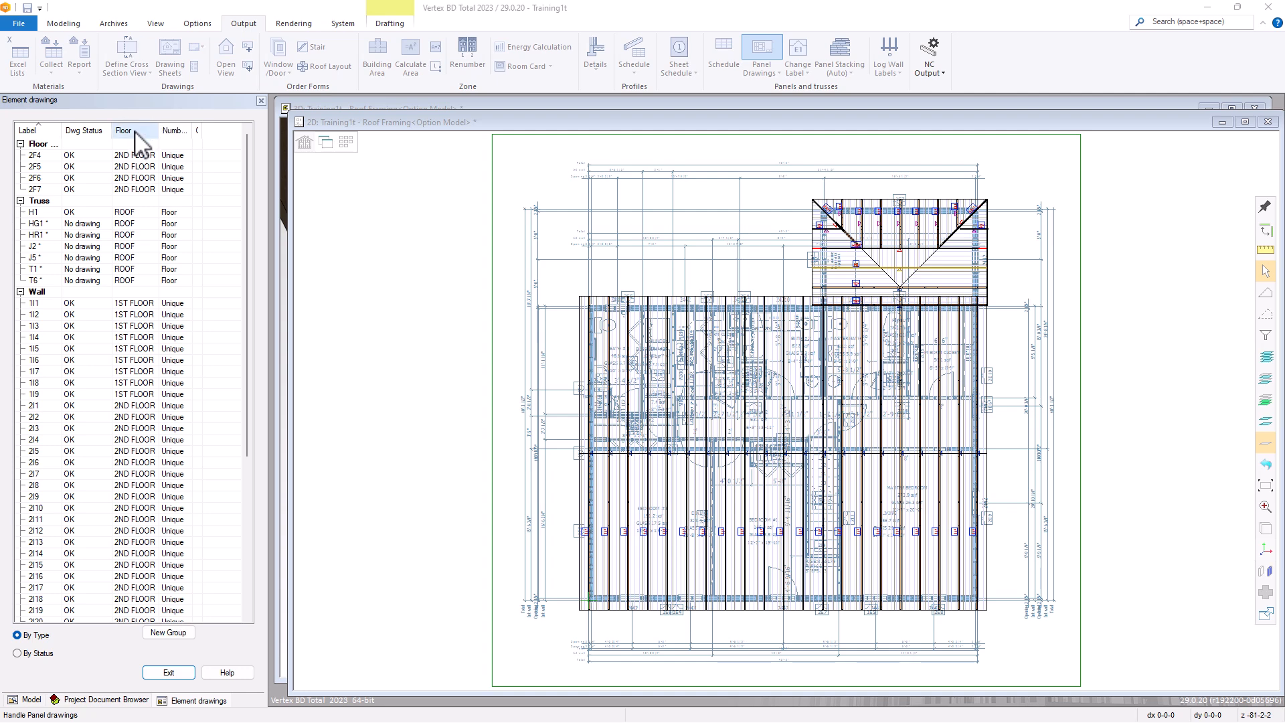
left_click(94, 225)
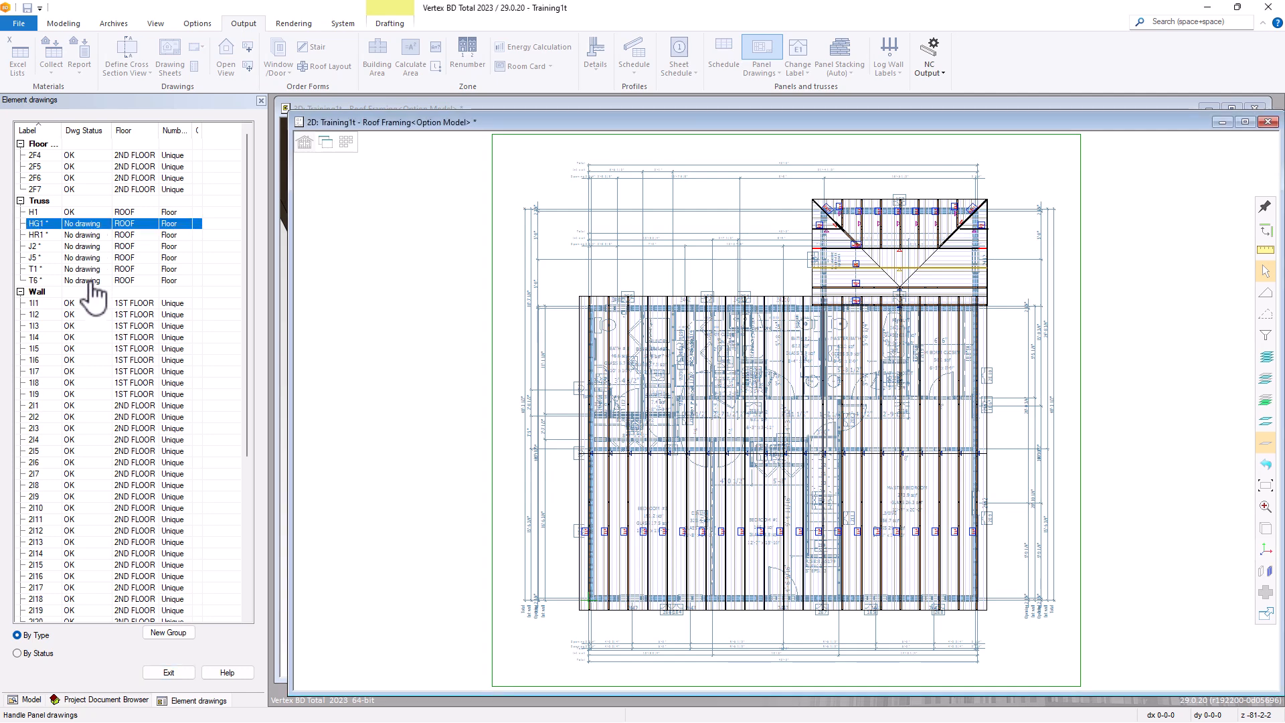
left_click(92, 281, "shift")
right_click(95, 293)
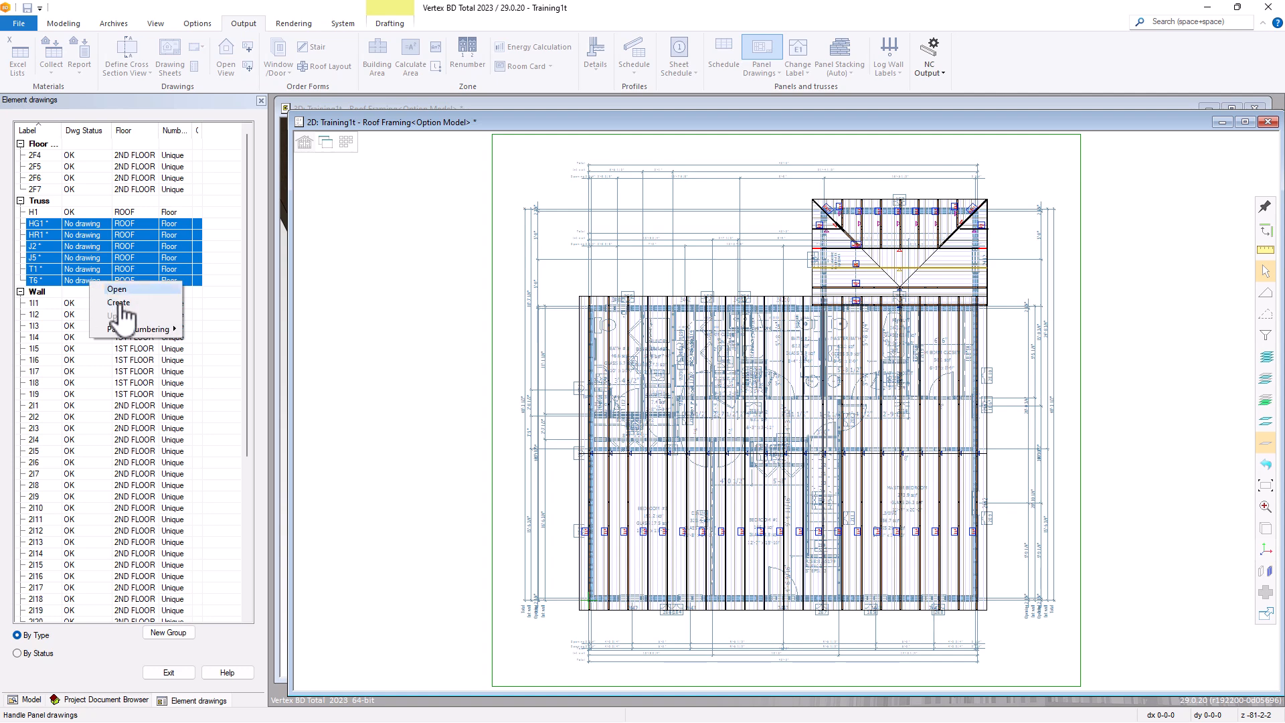
left_click(104, 305)
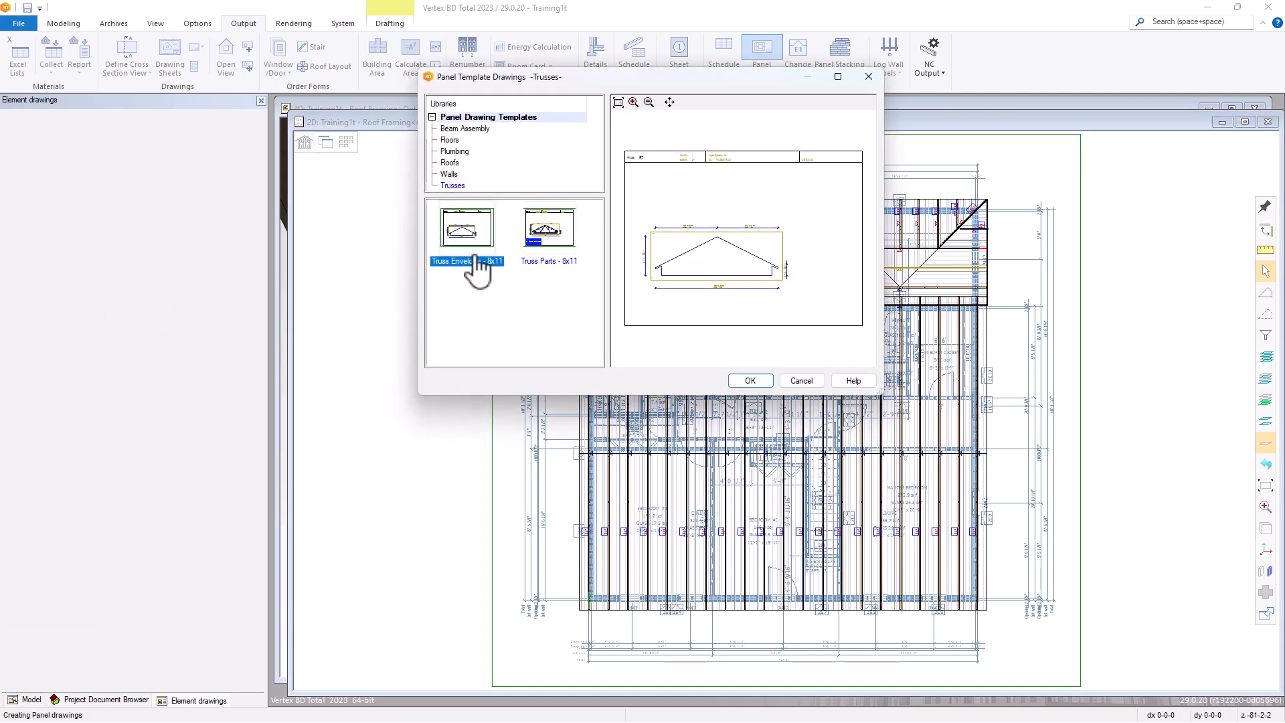
left_click(555, 239)
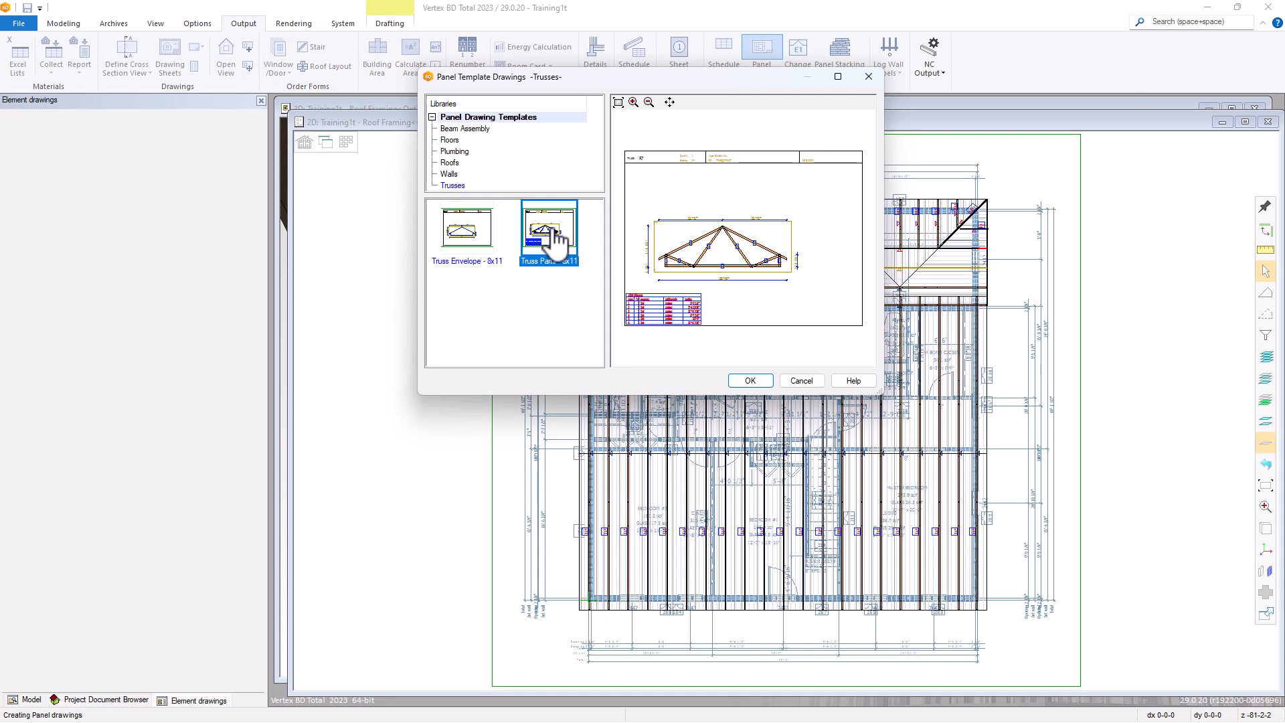
left_click(750, 380)
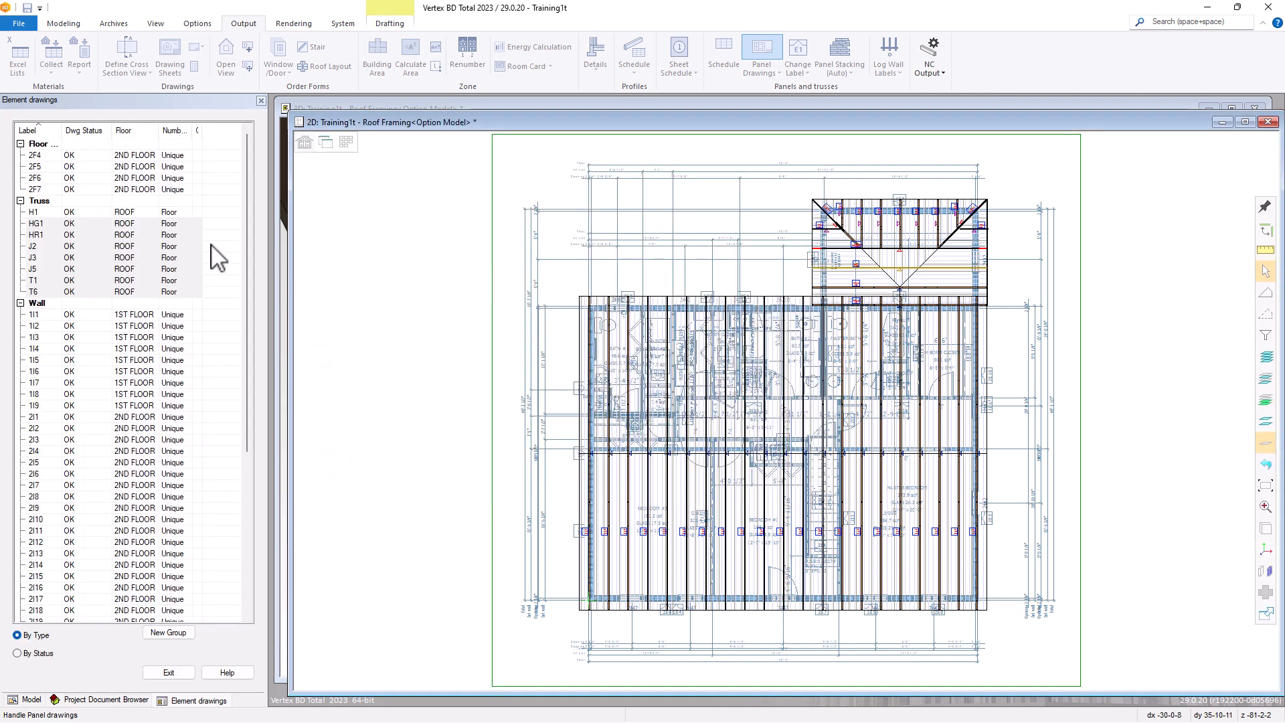
Open the panel drawing of the J3 jack truss, examine it, and close it again.
left_click(101, 269)
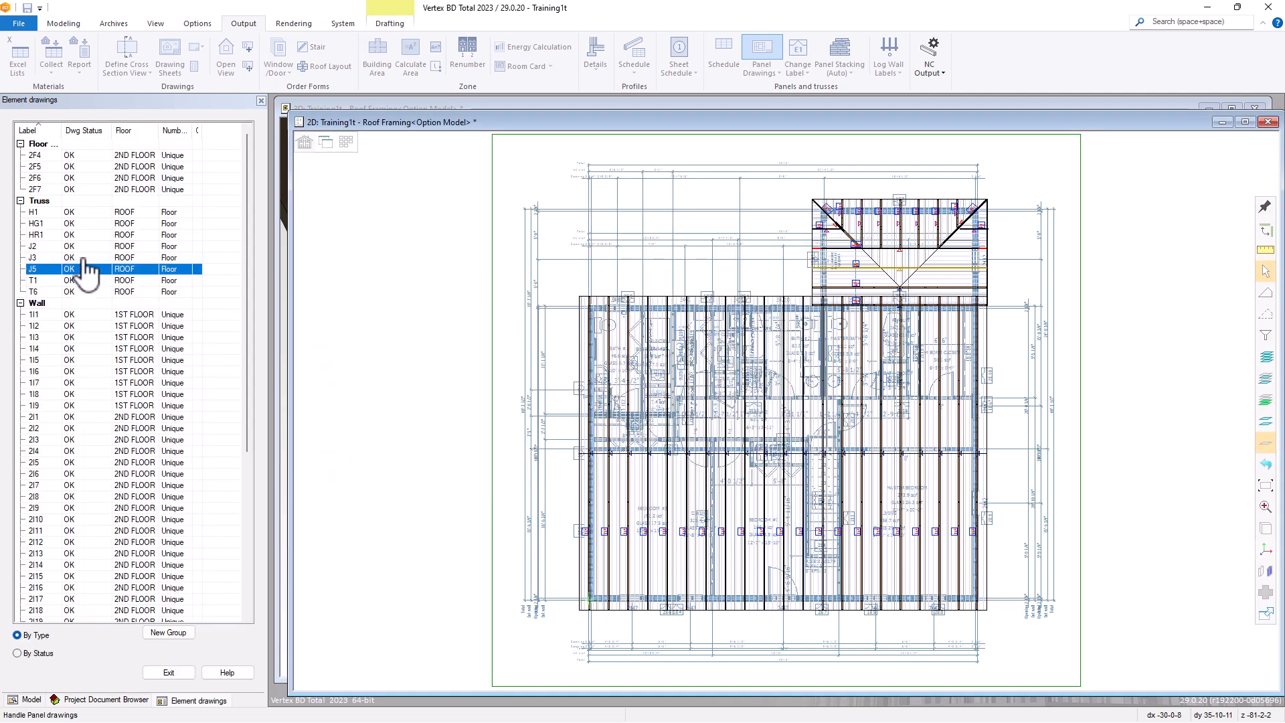
left_click(85, 259)
right_click(85, 259)
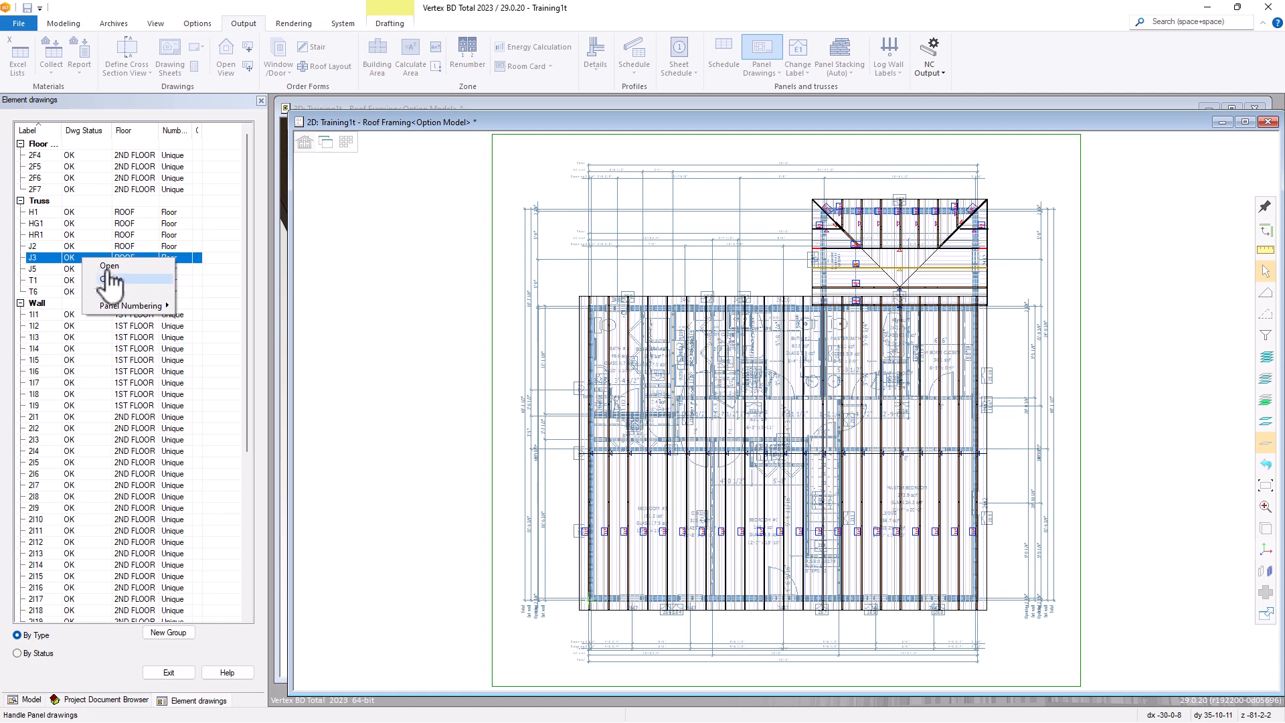
left_click(114, 266)
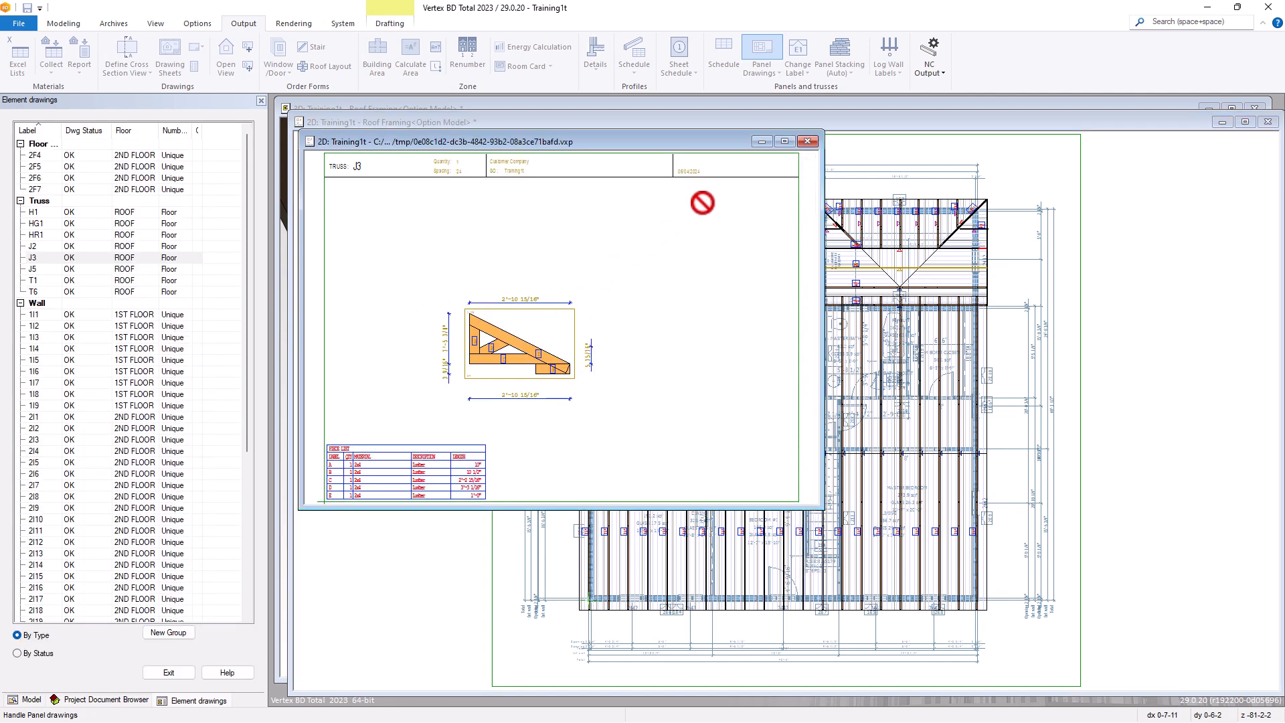
left_click(808, 141)
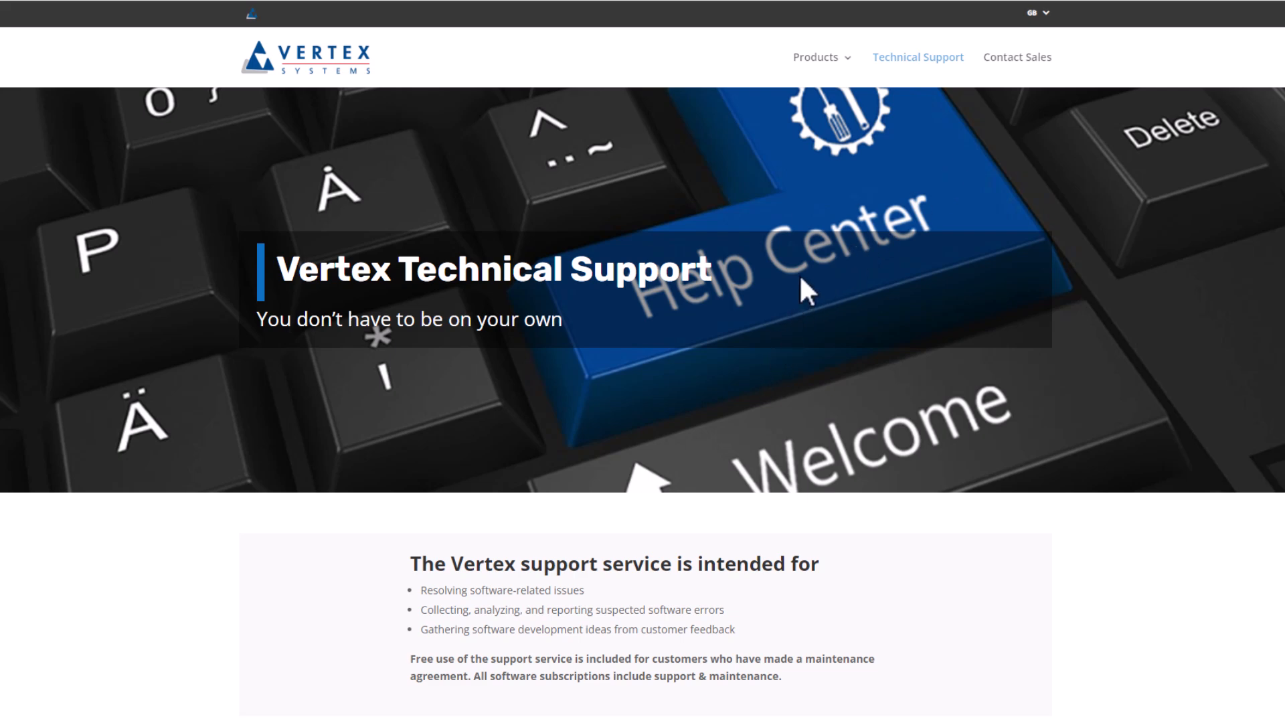
From the Vertex Technical Support web page, enter the Help Center and open the Technical support request in the Vertex BD portal.
scroll(801, 362, "down", 5)
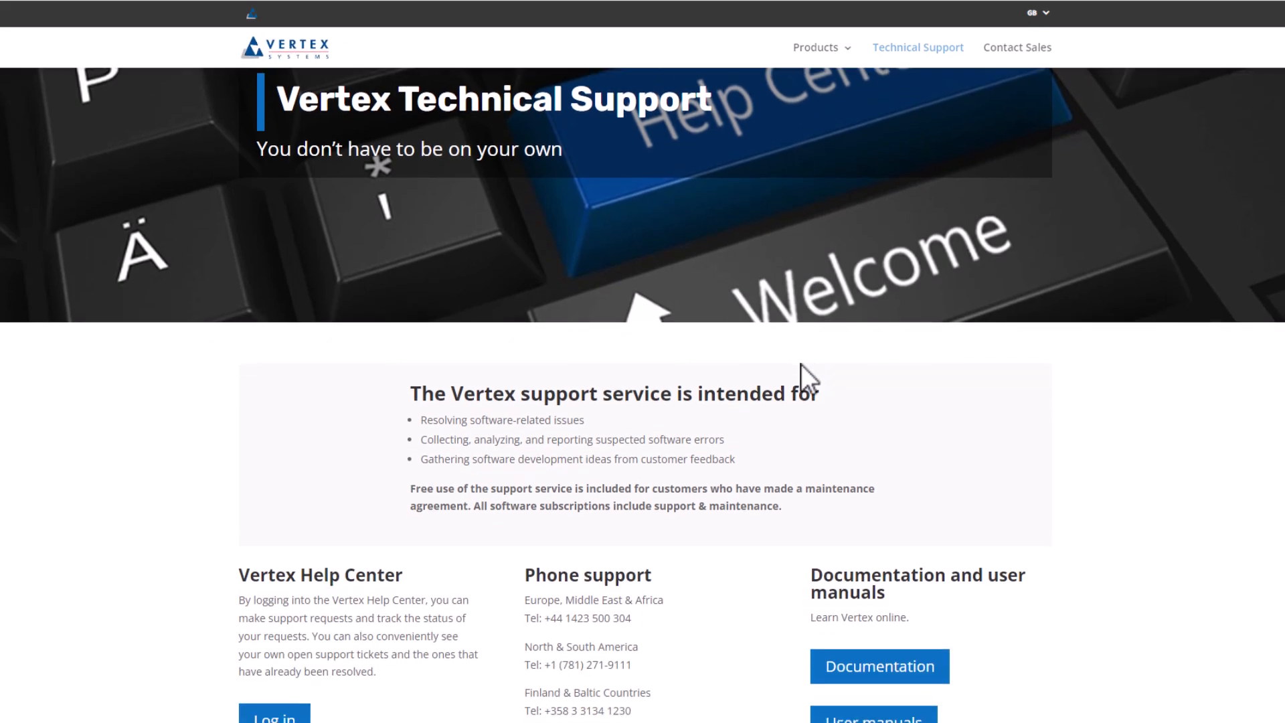
scroll(801, 364, "down", 1)
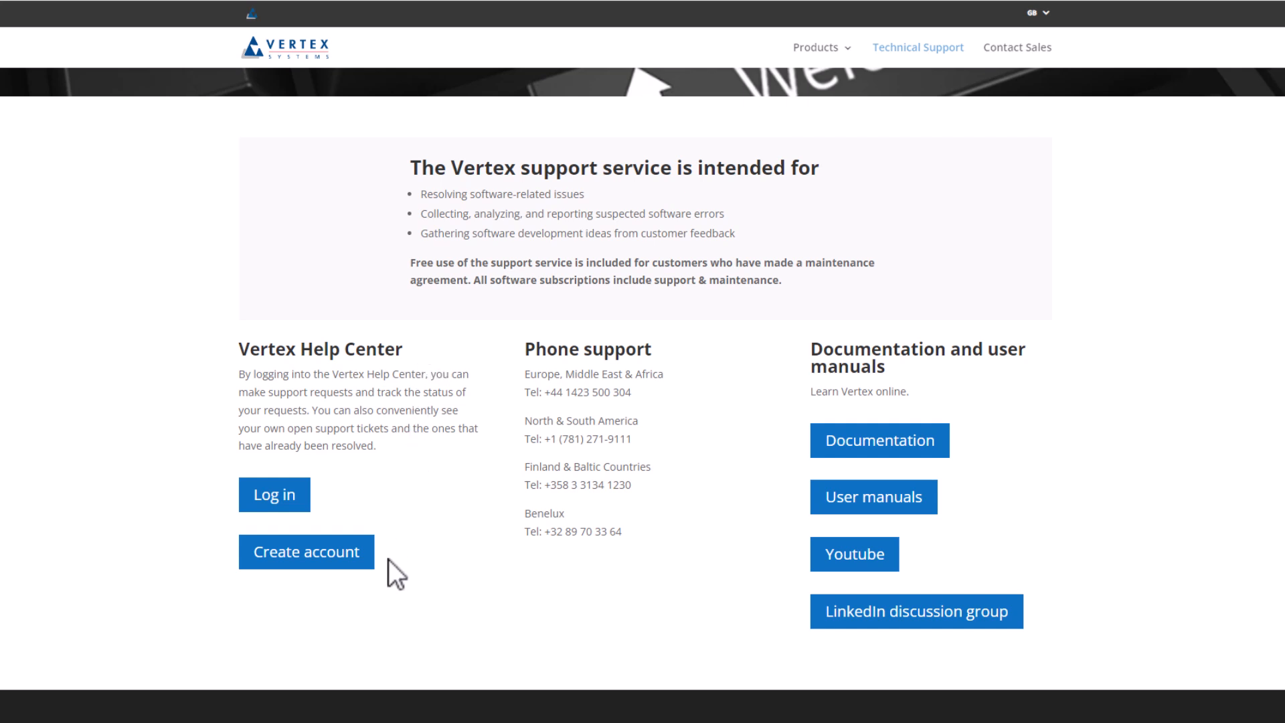
left_click(303, 496)
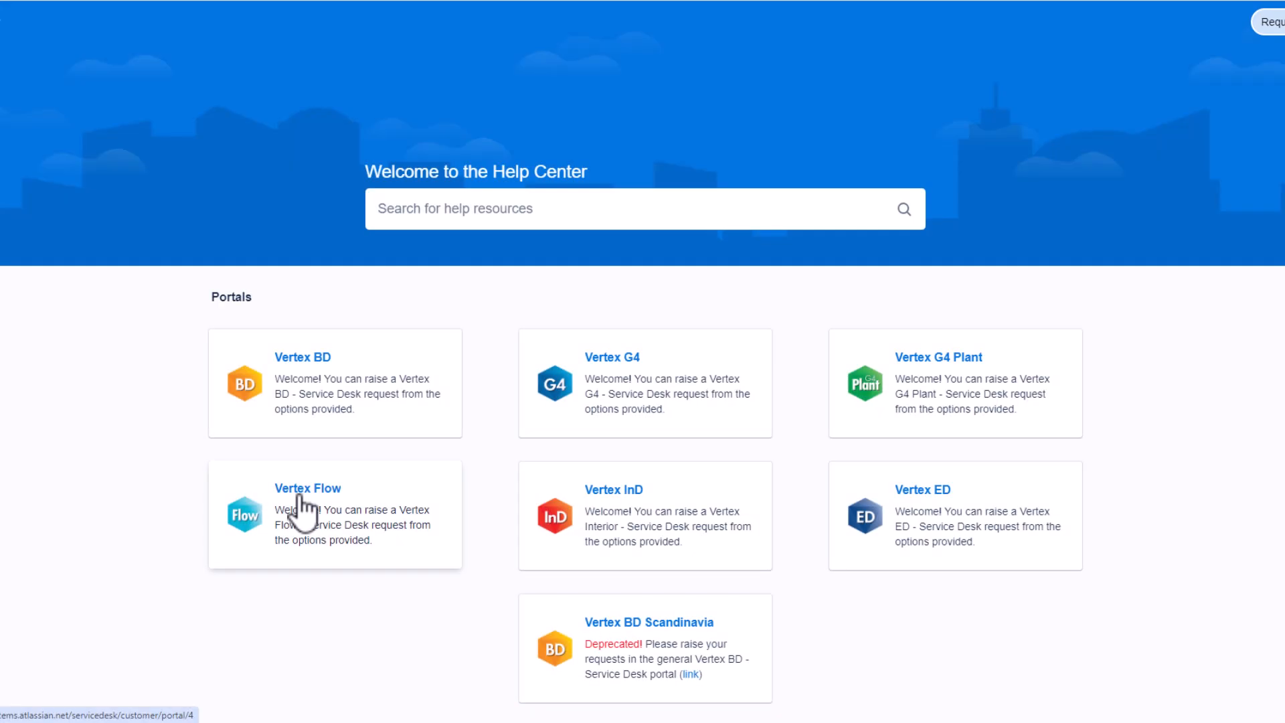
left_click(344, 363)
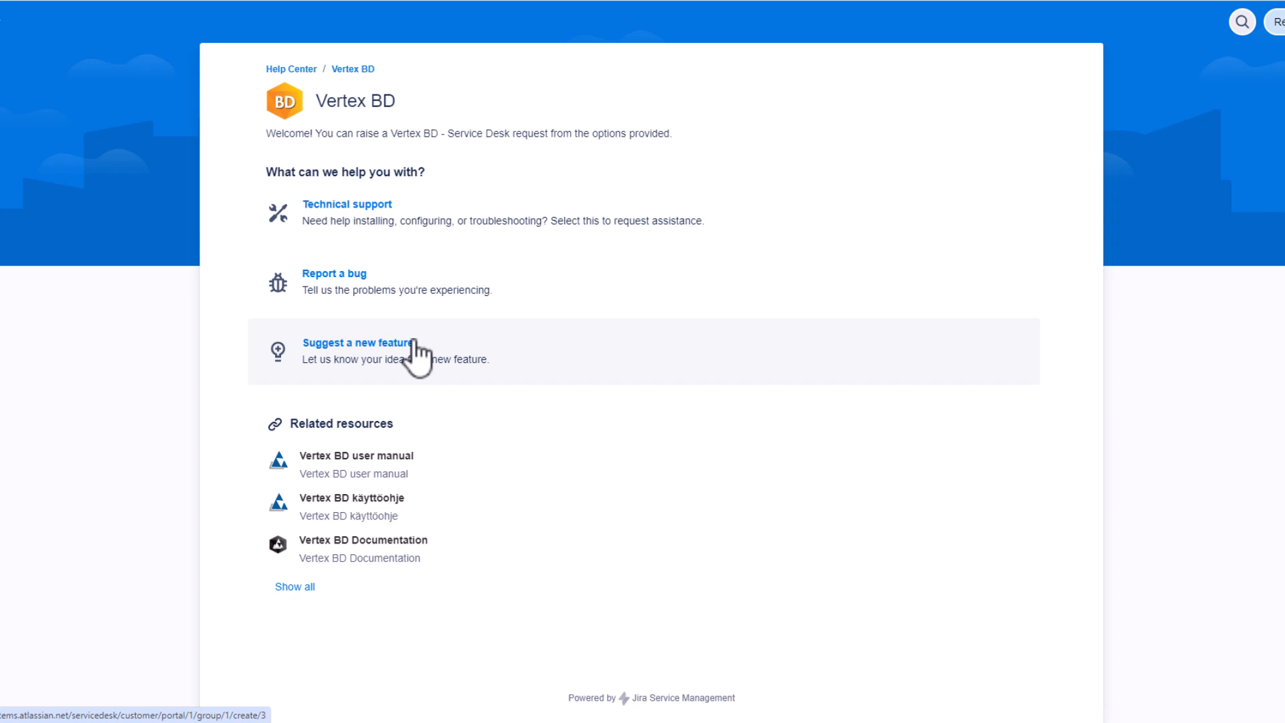
left_click(378, 228)
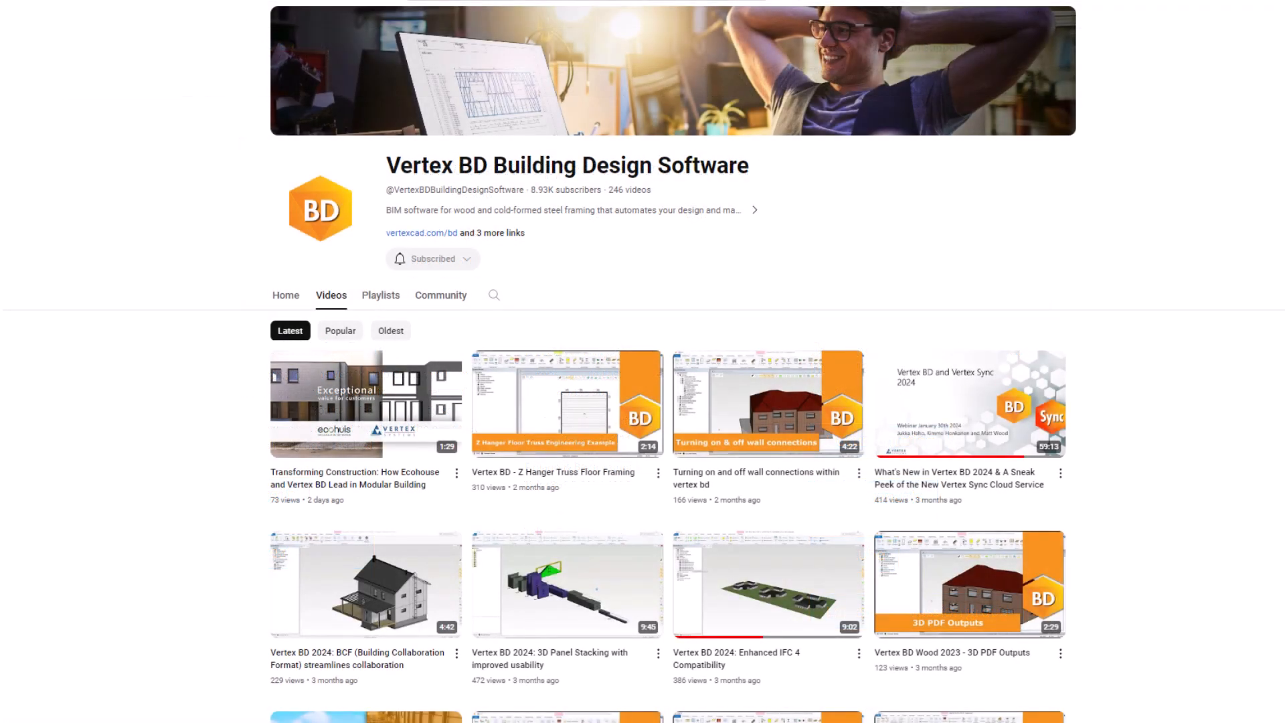
Browse the latest videos on the Vertex BD Building Design Software YouTube channel.
scroll(139, 46, "down", 5)
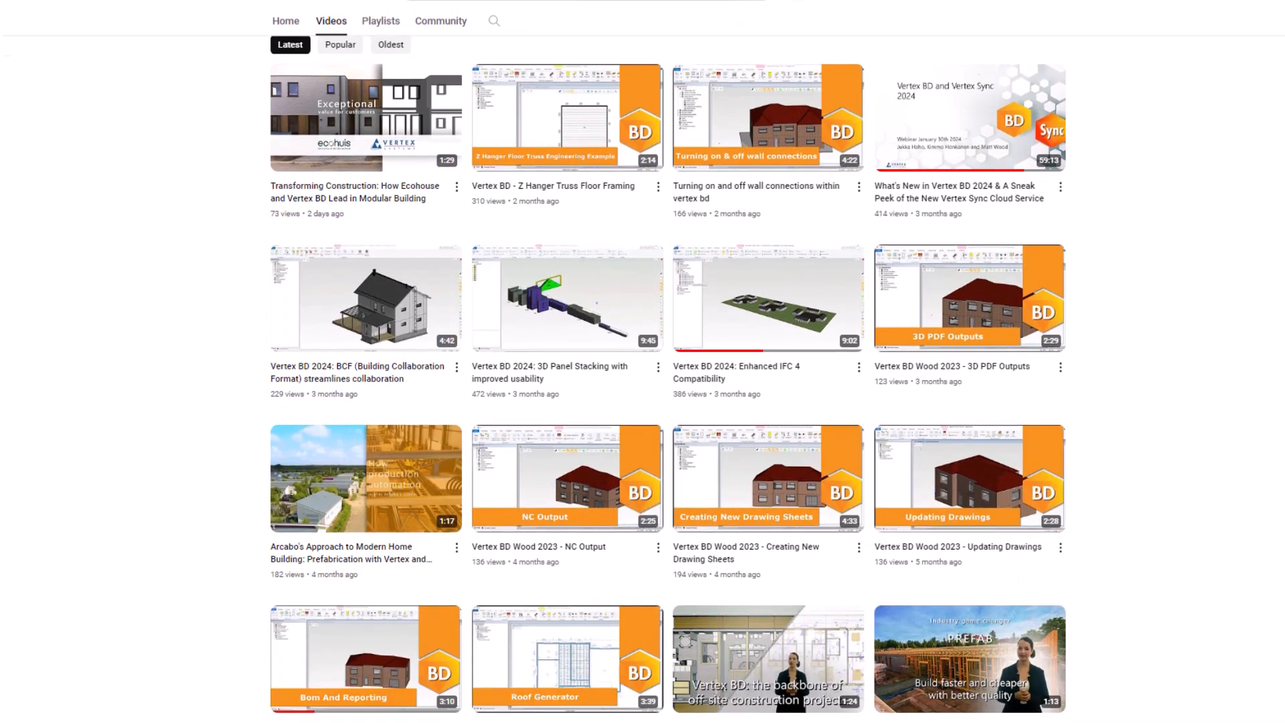
scroll(139, 46, "down", 6)
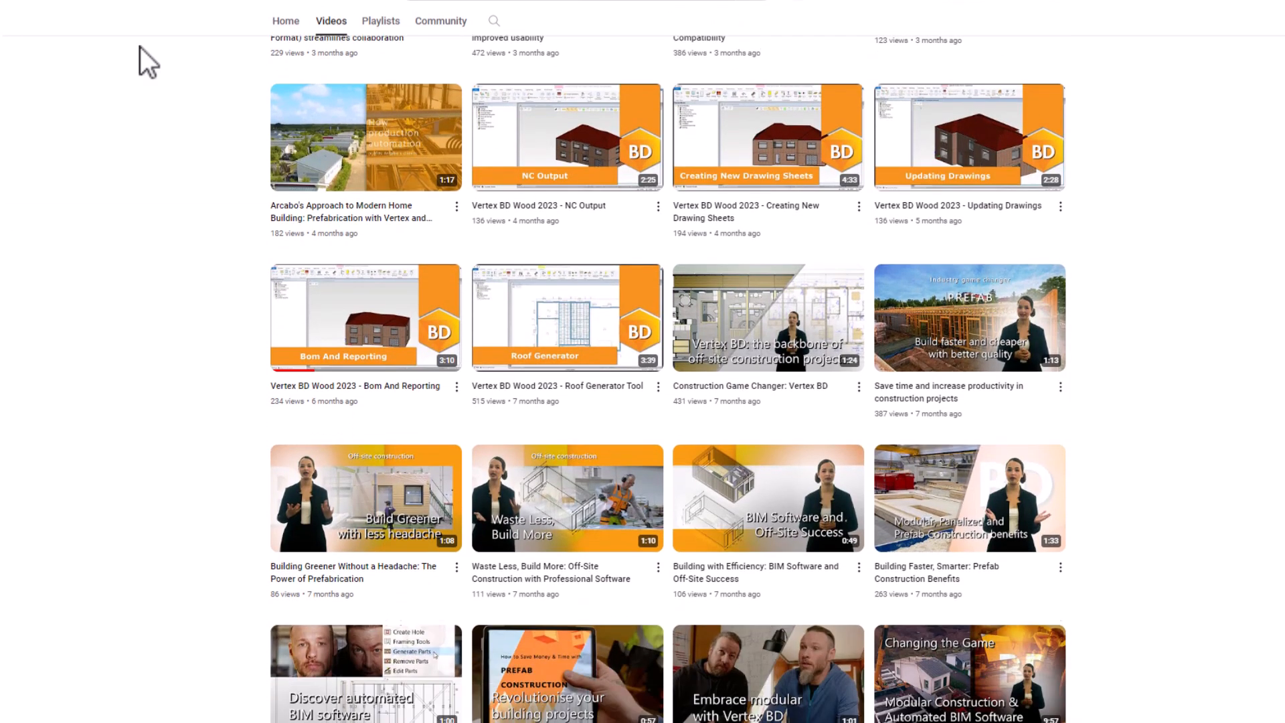